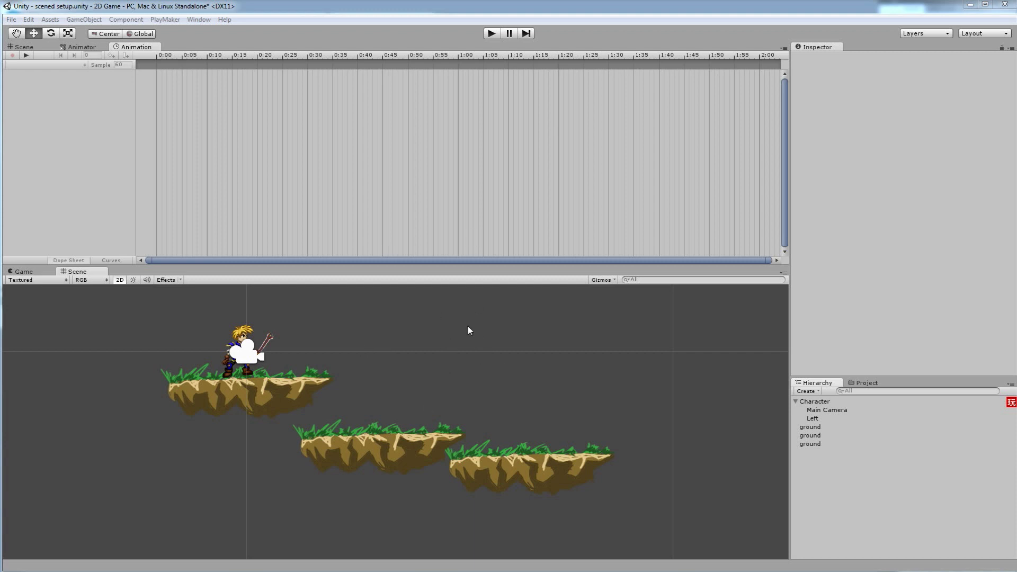
Step: Play-test the finished 2D scene by walking the character left and right across the platforms, and stop the game
click(491, 35)
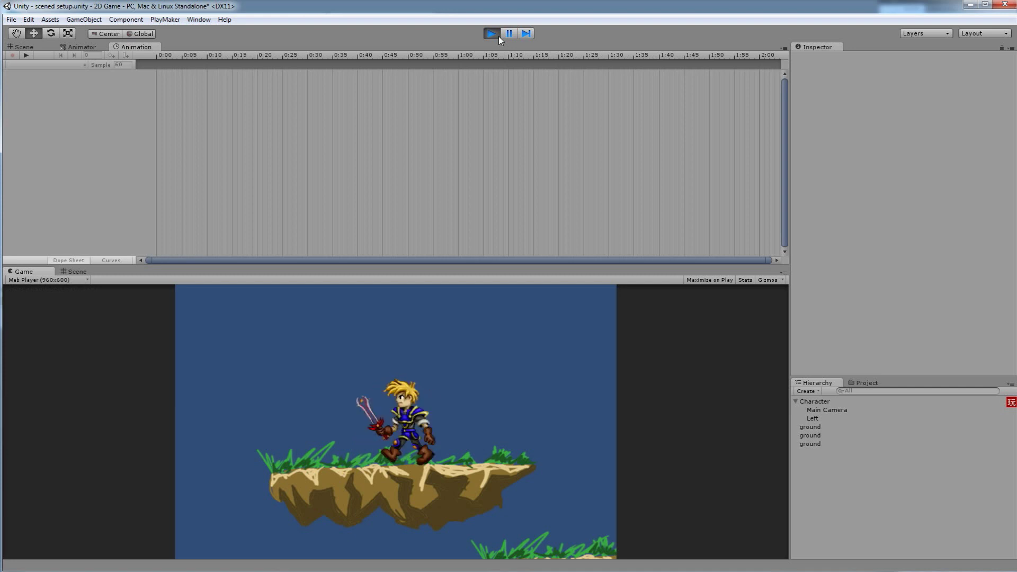
key(Left)
key(Right)
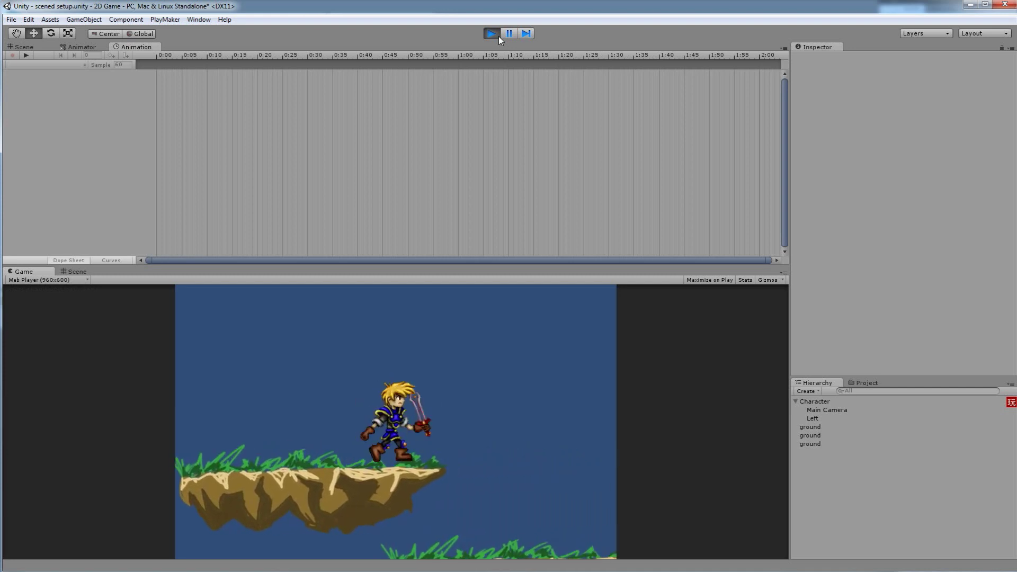
key(Left)
key(Right)
key(Right)
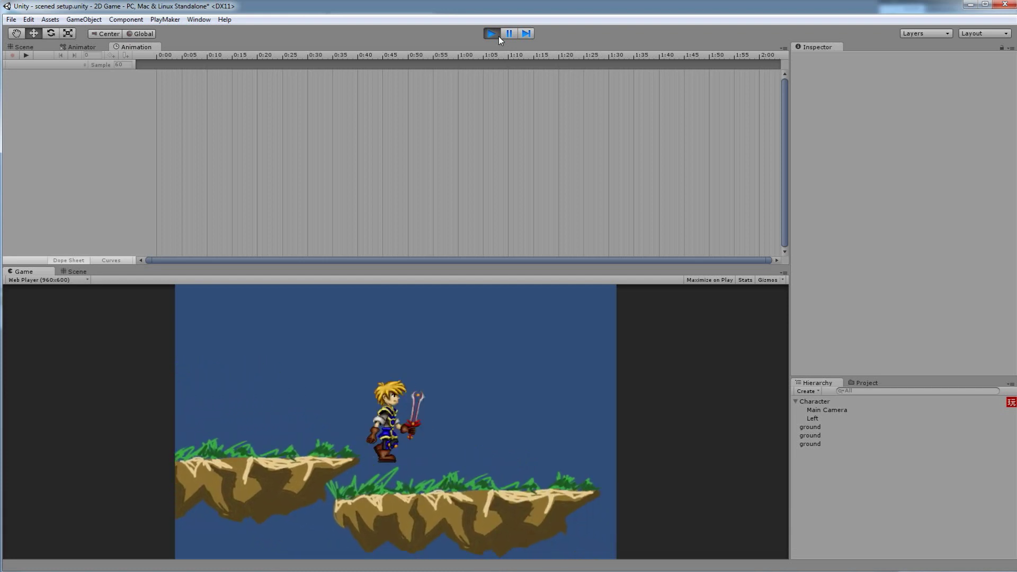
key(Left)
key(Right)
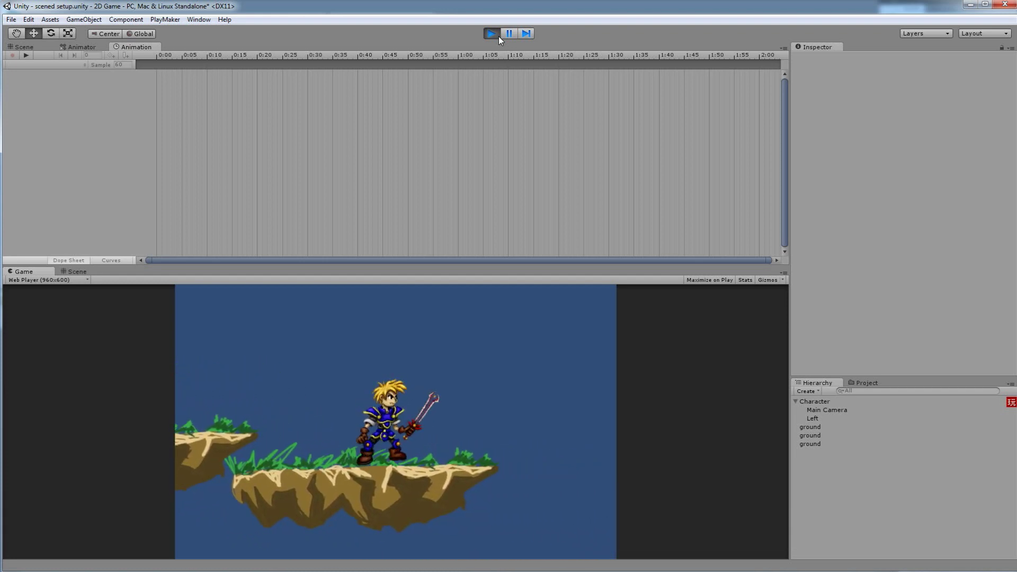
click(498, 36)
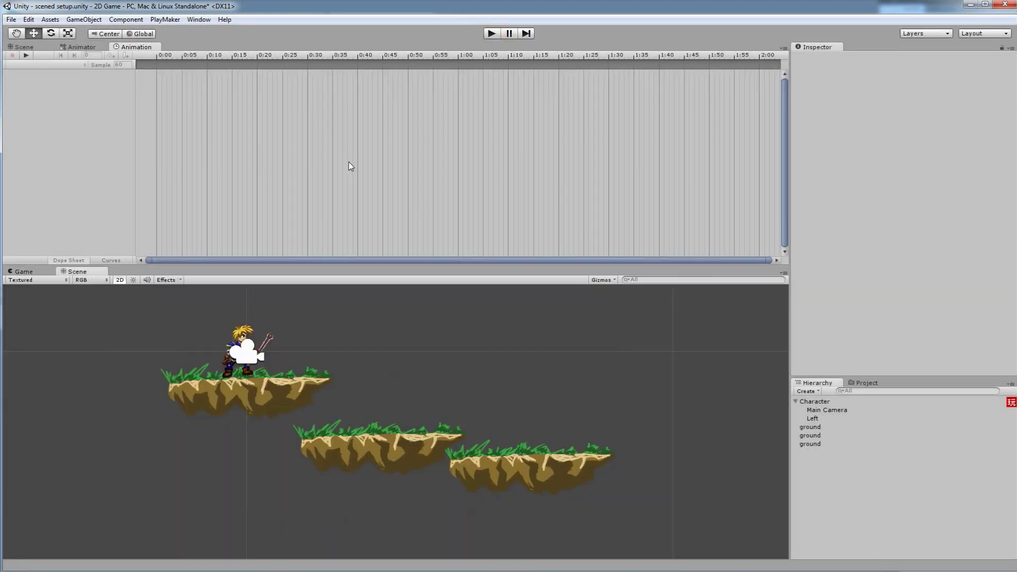
Step: Start setting up a new project with its defaults set to 2D
click(10, 20)
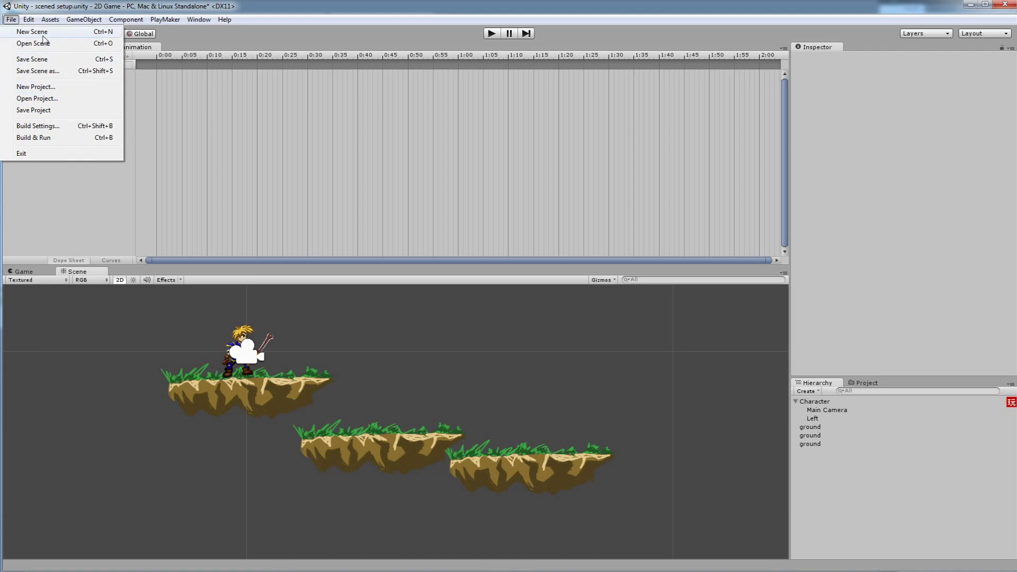
click(47, 88)
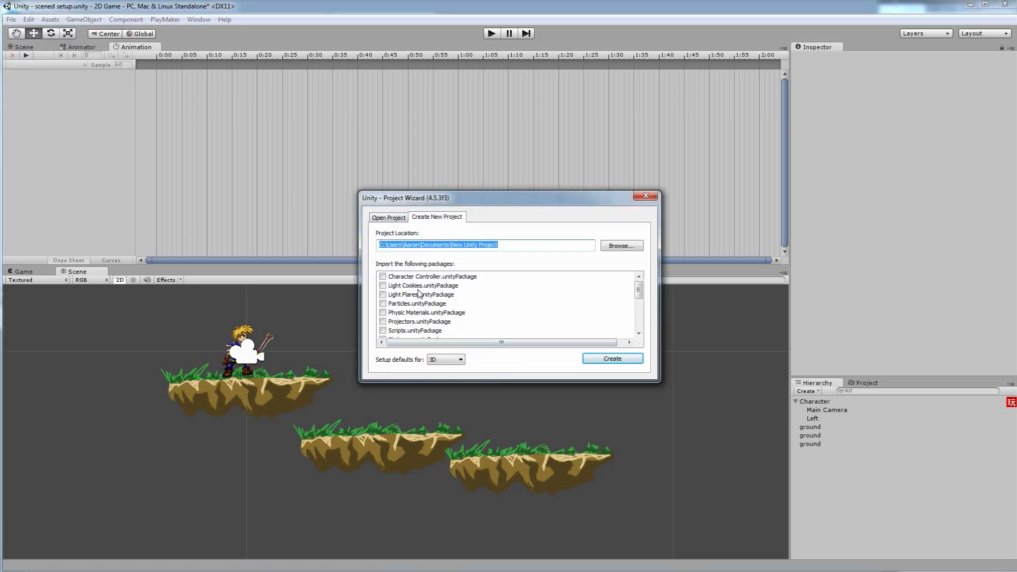
click(437, 359)
click(434, 376)
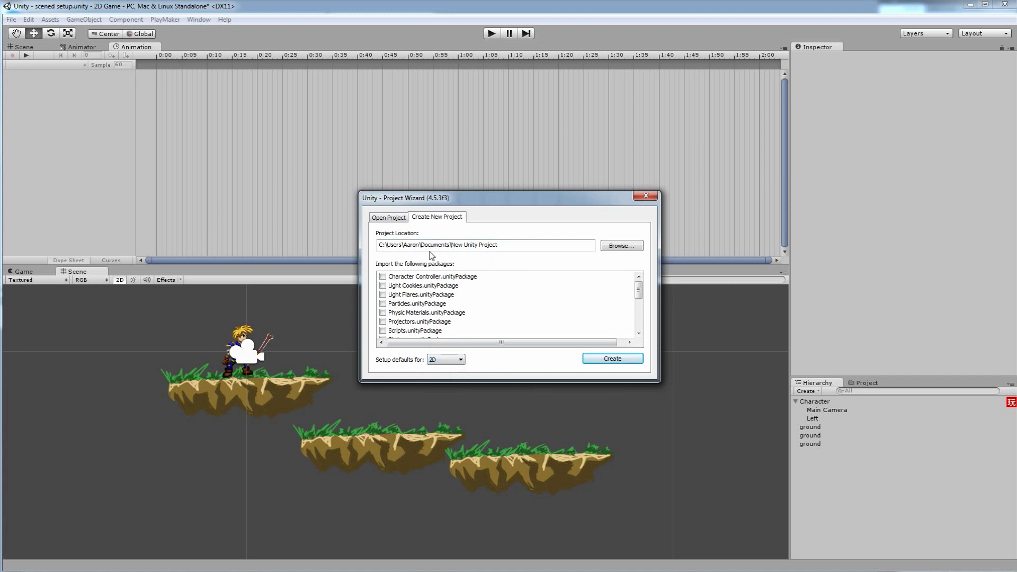
Step: Create the project in a new Desktop folder named Video demo, without saving the changes to the open scene
click(607, 245)
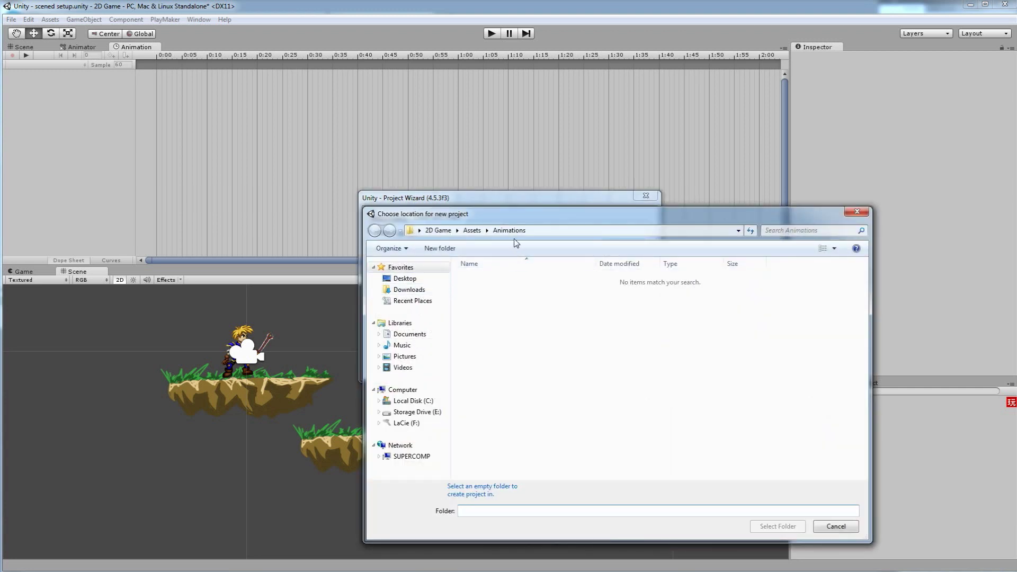
click(413, 281)
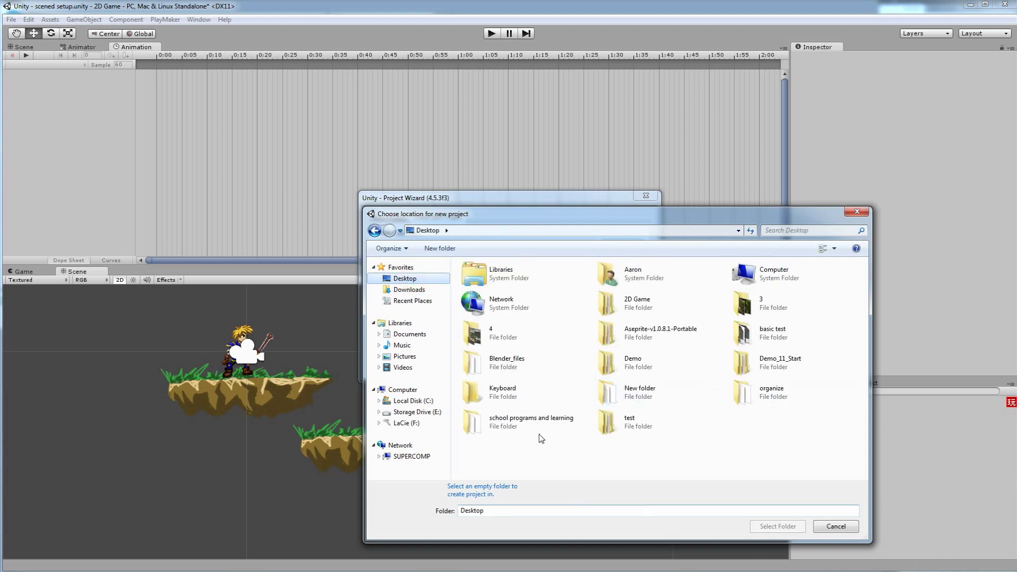
click(450, 248)
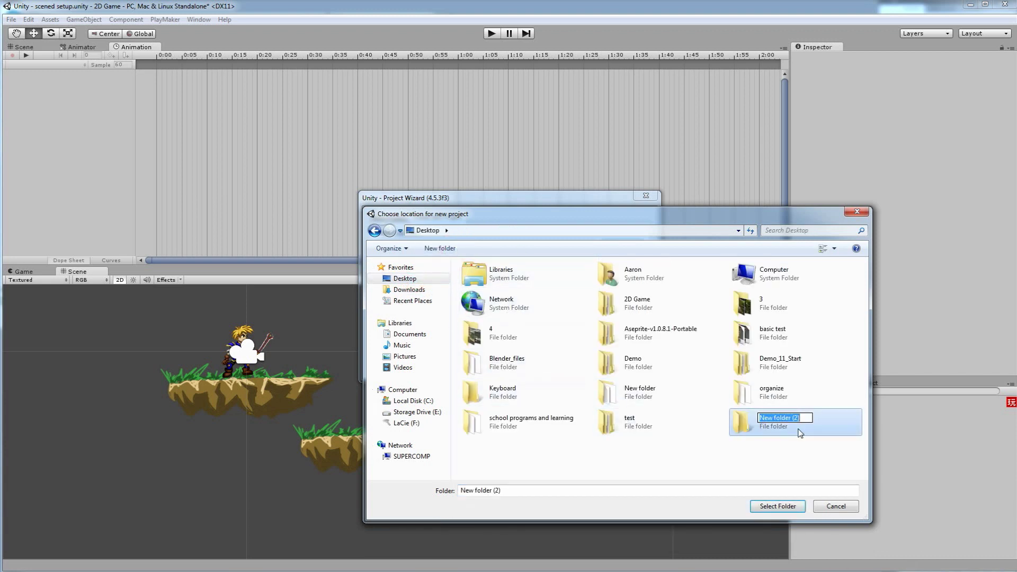
text(Video demo)
key(Return)
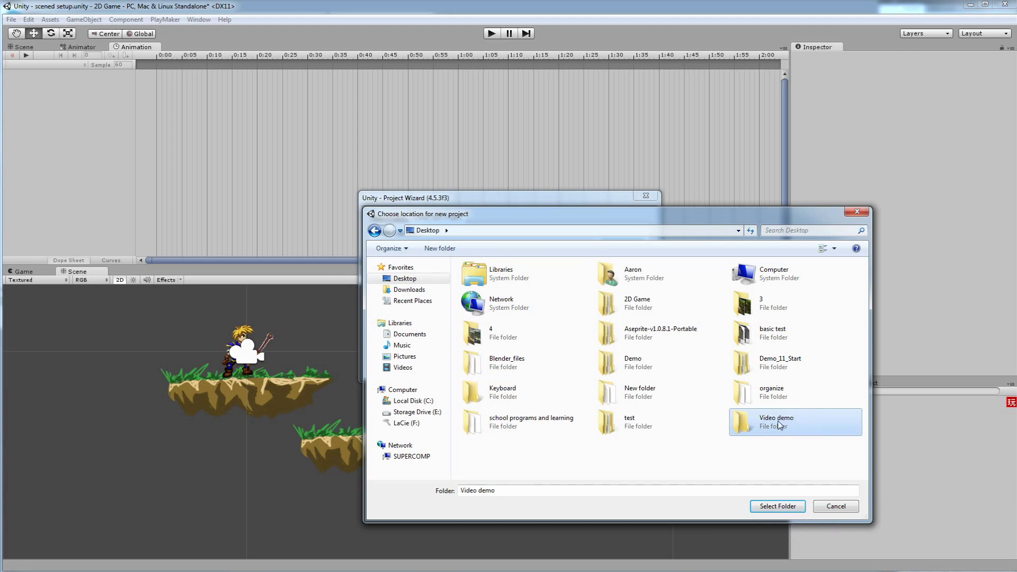
double_click(779, 423)
click(767, 507)
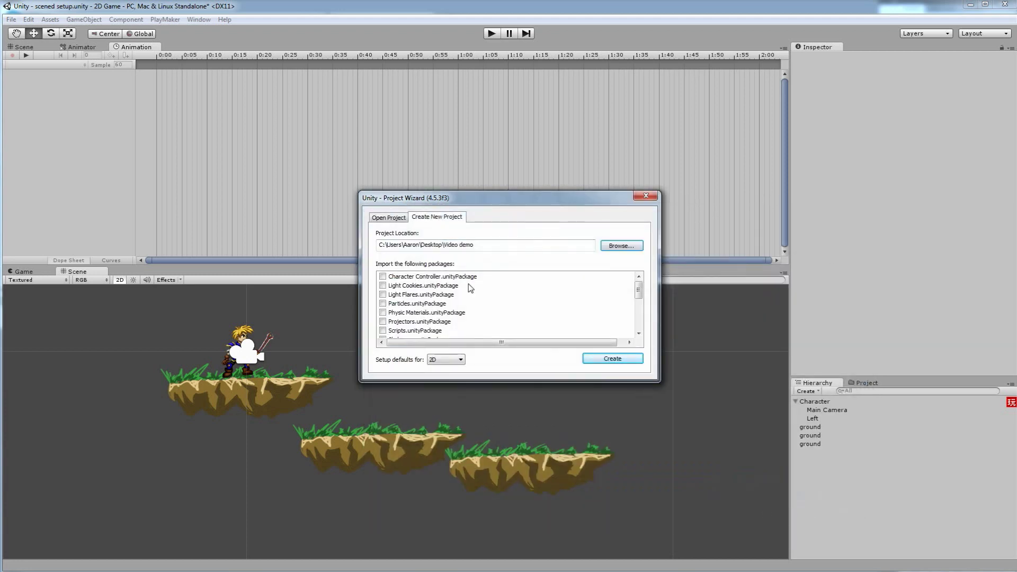
click(609, 361)
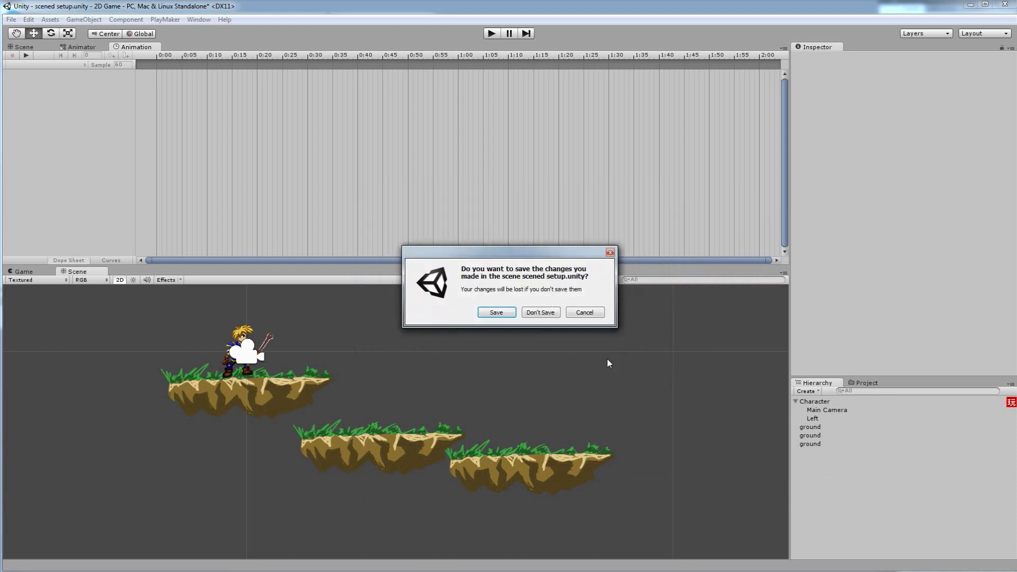
click(548, 314)
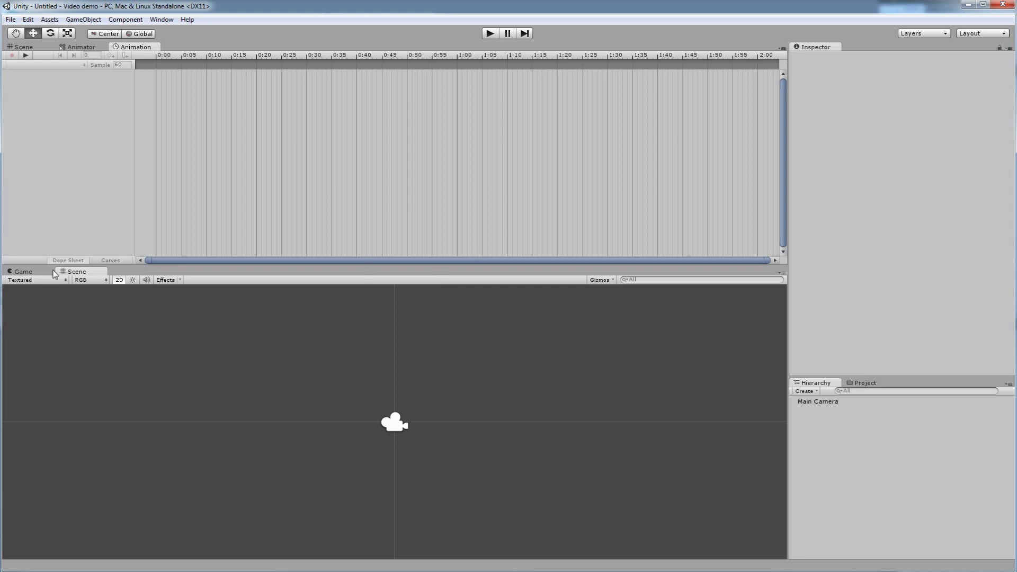
Step: Look through the Scene, Animator, Animation and Game views, and briefly run the empty scene
click(24, 47)
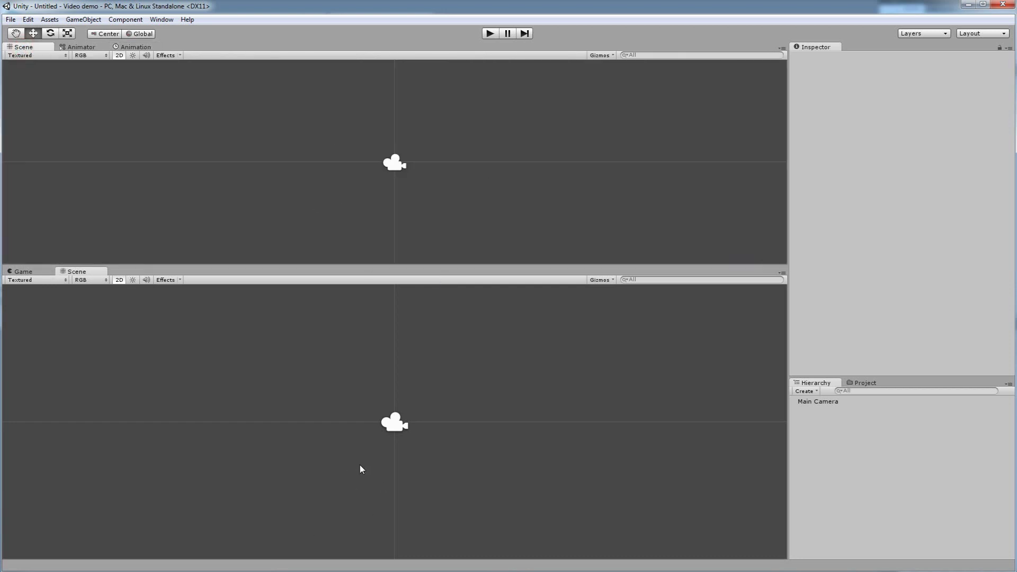
click(83, 48)
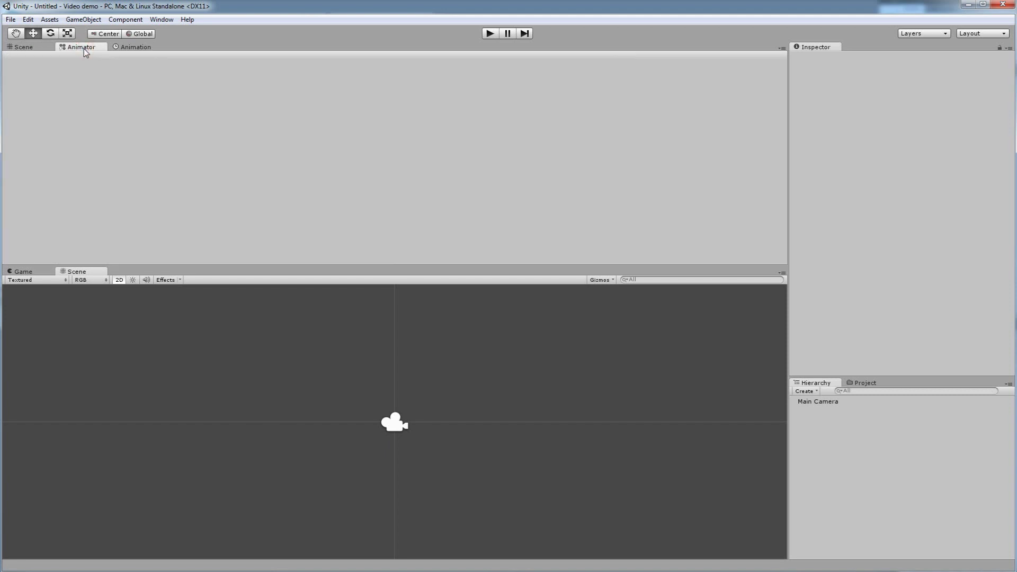
click(136, 48)
click(24, 48)
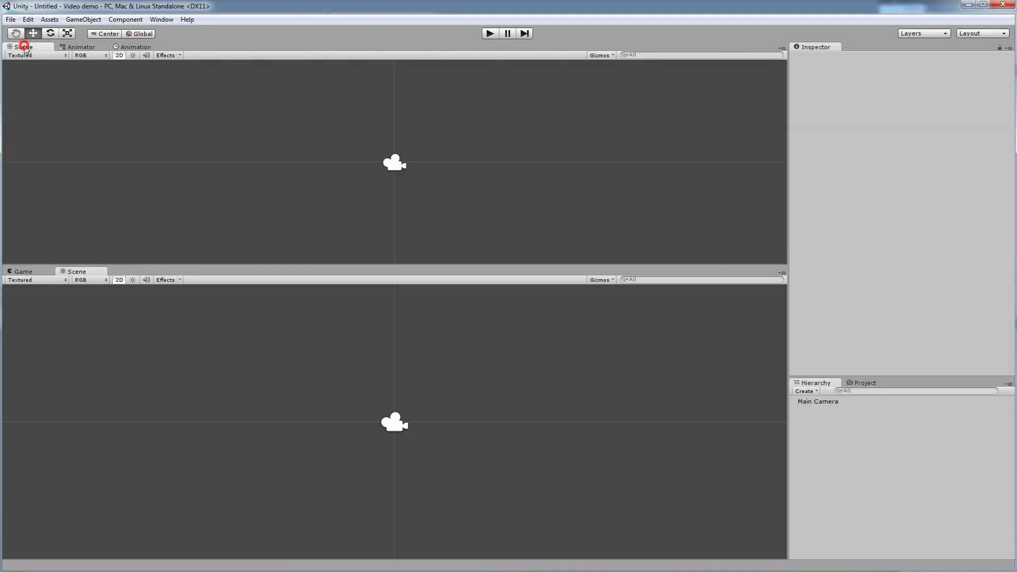
click(24, 272)
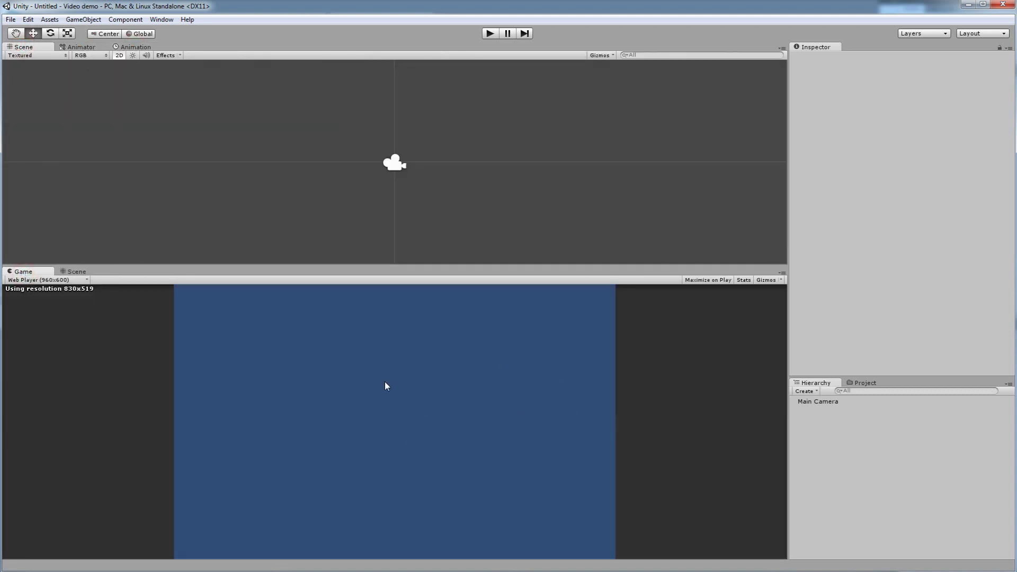
click(490, 34)
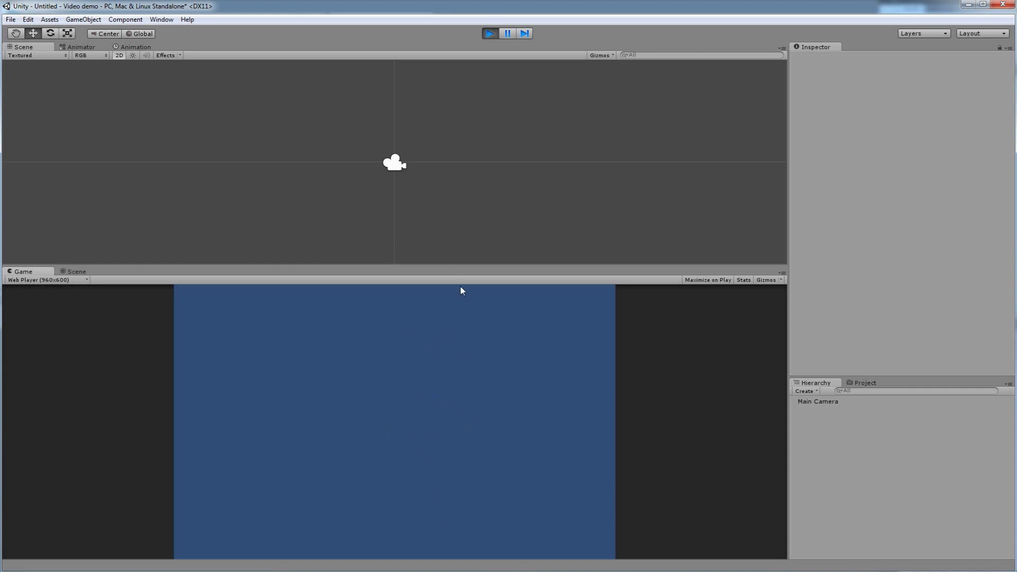
click(490, 33)
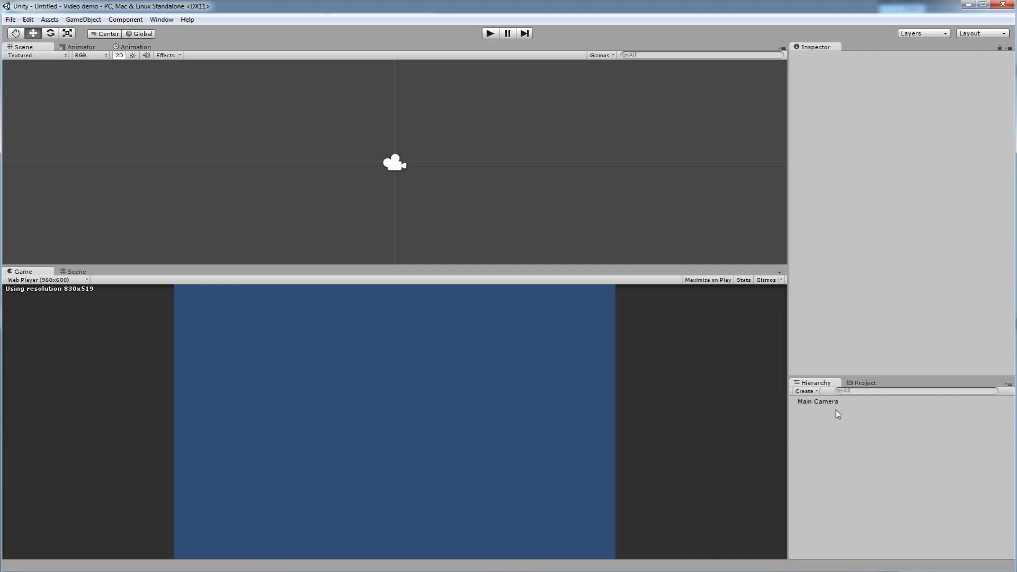
Step: Examine the scene's Hierarchy and the Project assets, and show the Scene view in place of the Game view
click(859, 384)
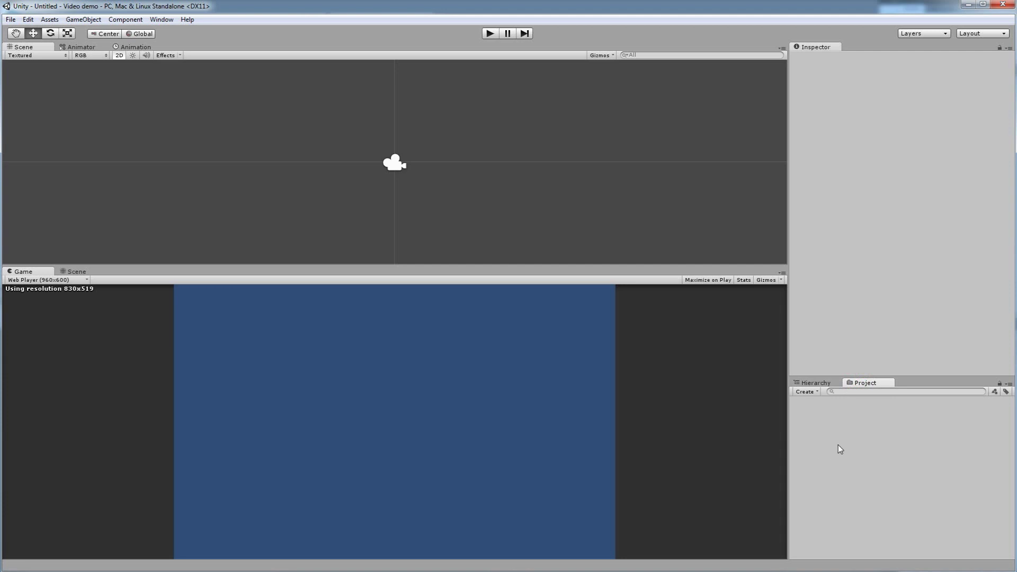
click(815, 384)
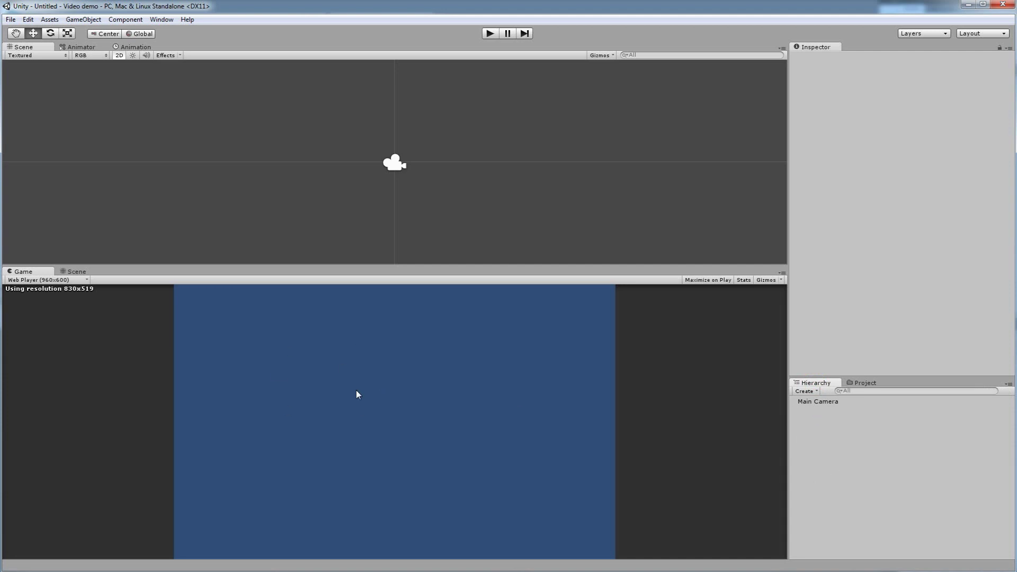
click(866, 383)
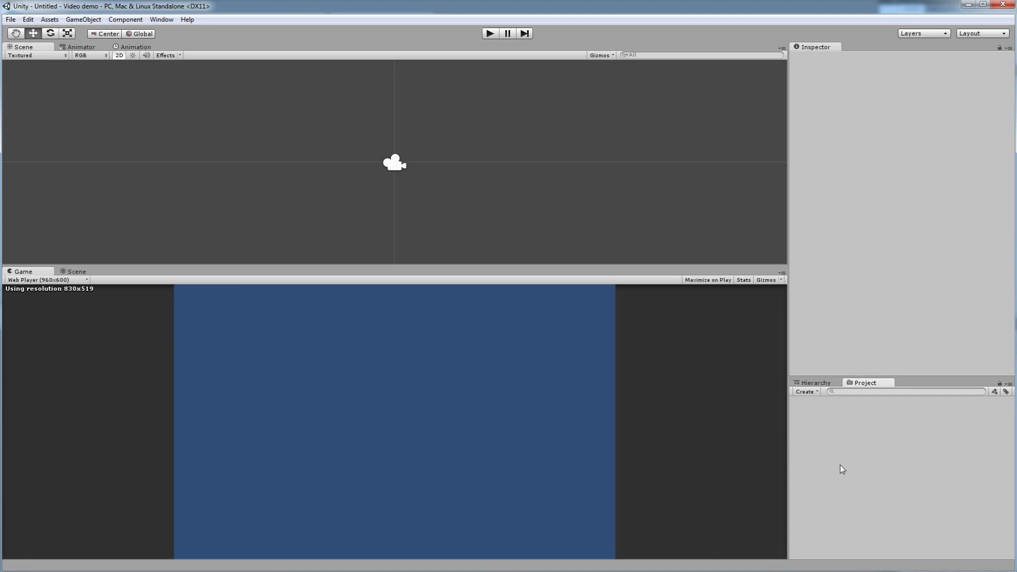
click(814, 382)
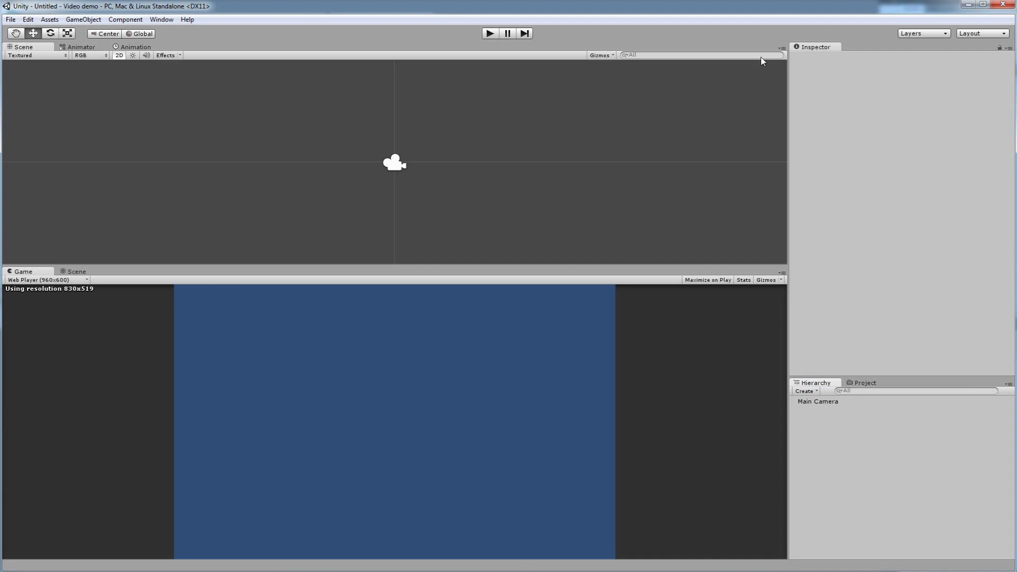
mouse_move(865, 382)
mouse_down()
mouse_move(873, 385)
mouse_move(670, 345)
mouse_move(461, 345)
mouse_move(498, 197)
mouse_move(614, 125)
mouse_move(908, 191)
mouse_move(929, 343)
mouse_move(883, 456)
mouse_move(857, 387)
mouse_up()
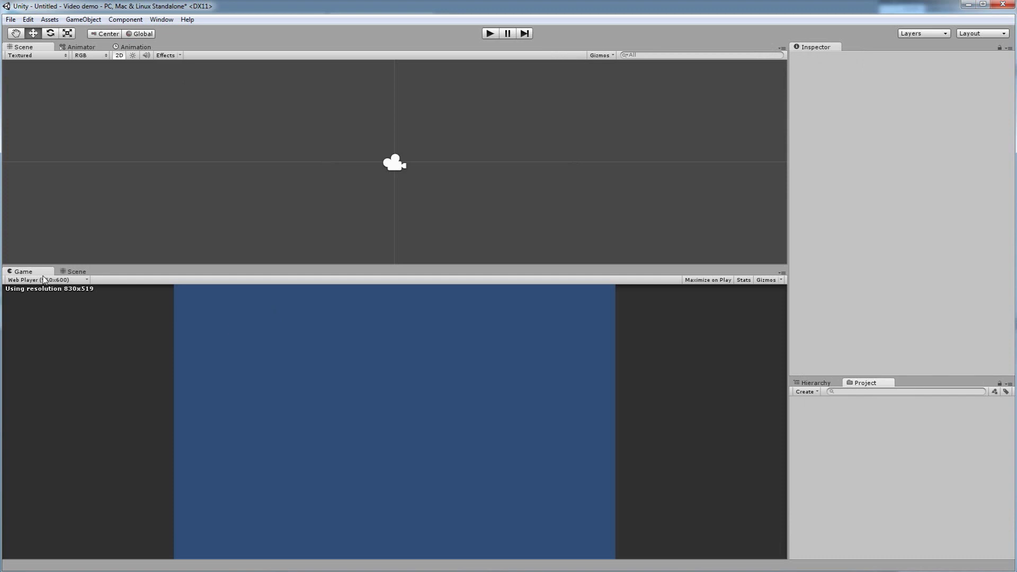
mouse_move(74, 272)
mouse_down()
mouse_move(186, 209)
mouse_move(406, 138)
mouse_move(515, 482)
mouse_move(72, 272)
mouse_up()
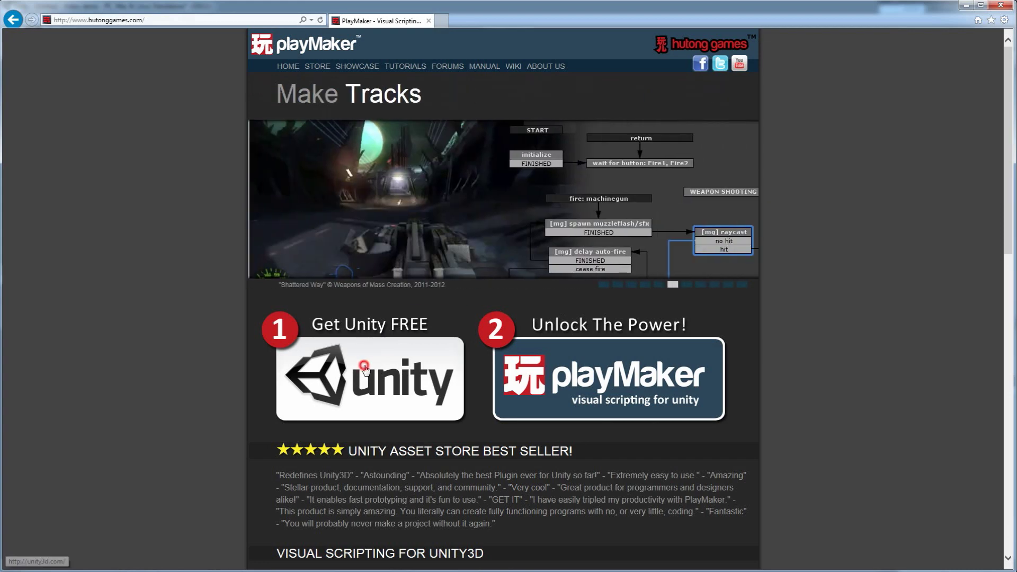
Step: In the browser, visit the Unity website and examine PlayMaker's sale price on its store page, and return to Unity
click(365, 369)
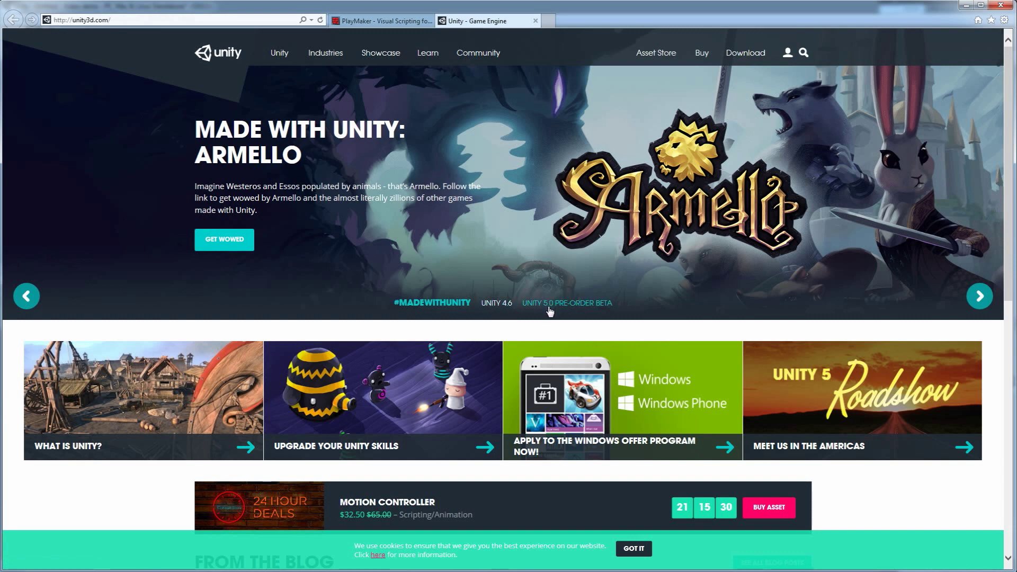
click(403, 21)
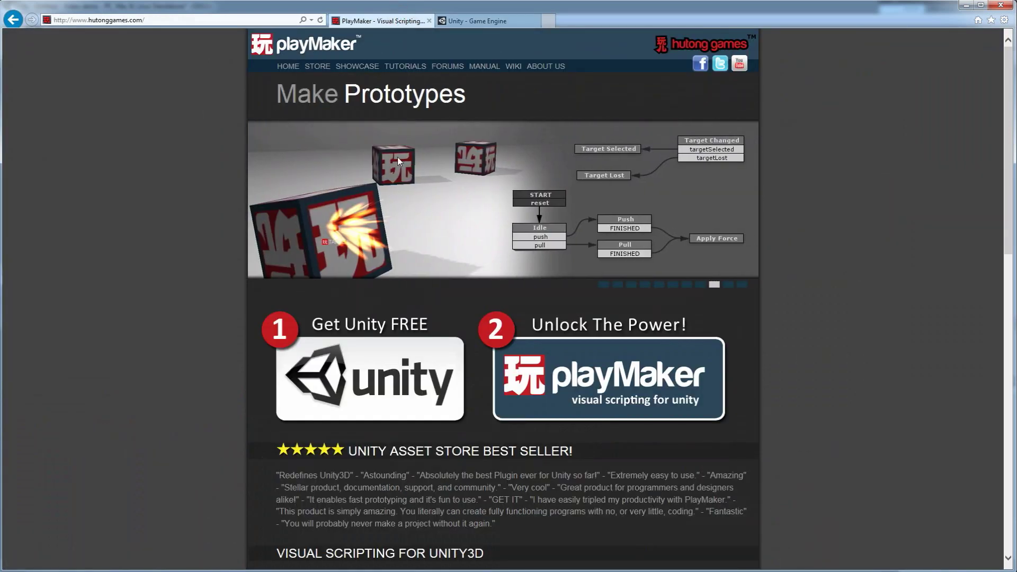
click(592, 380)
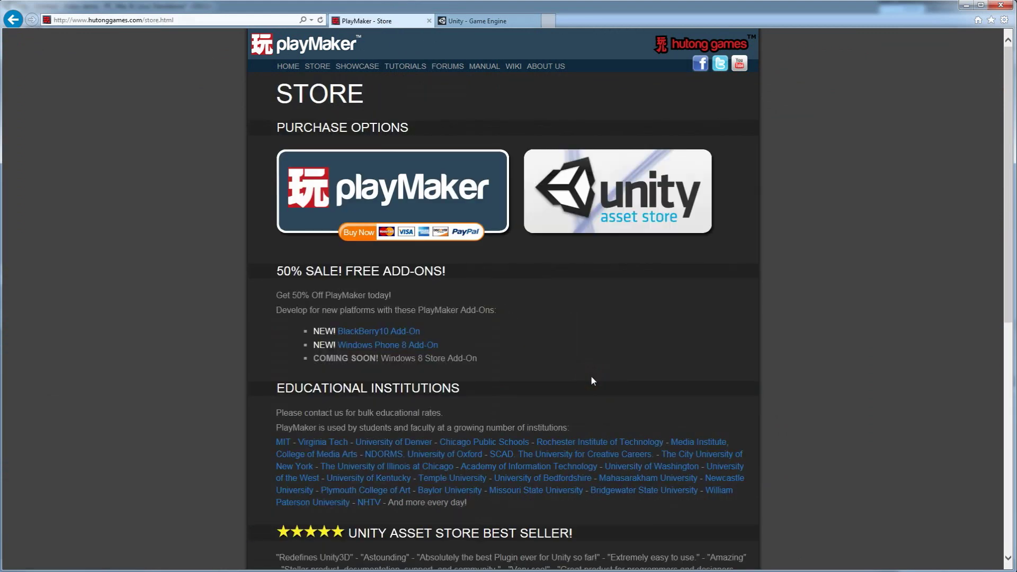
drag(276, 271, 442, 272)
click(501, 282)
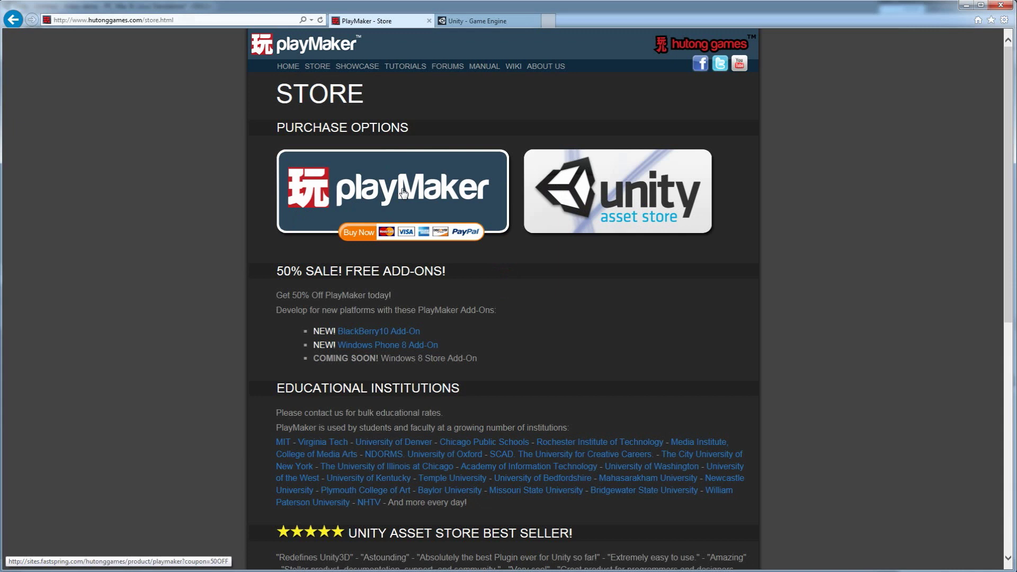
click(385, 192)
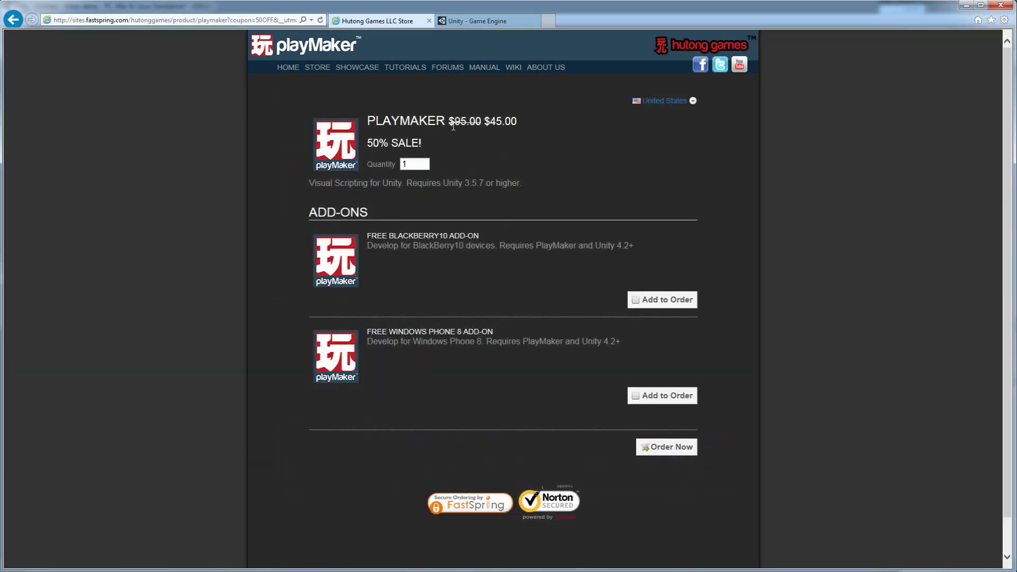
drag(453, 126, 523, 127)
click(519, 141)
click(474, 20)
click(404, 26)
click(966, 6)
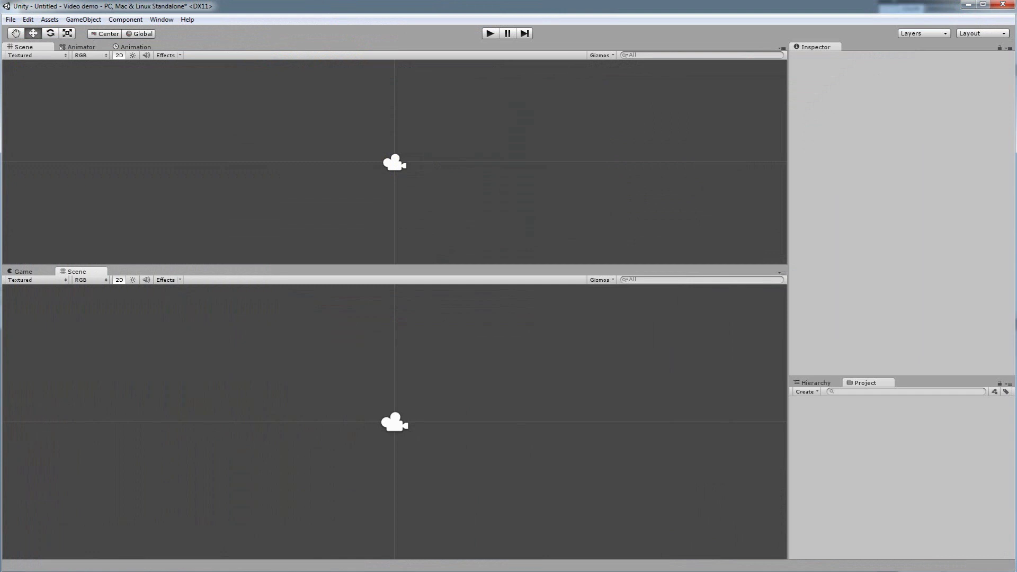
Step: In File Explorer, browse to C:\Program Files (x86)\Unity\Editor\Standard Packages and open its Playmaker folder
mouse_move(125, 569)
click(197, 516)
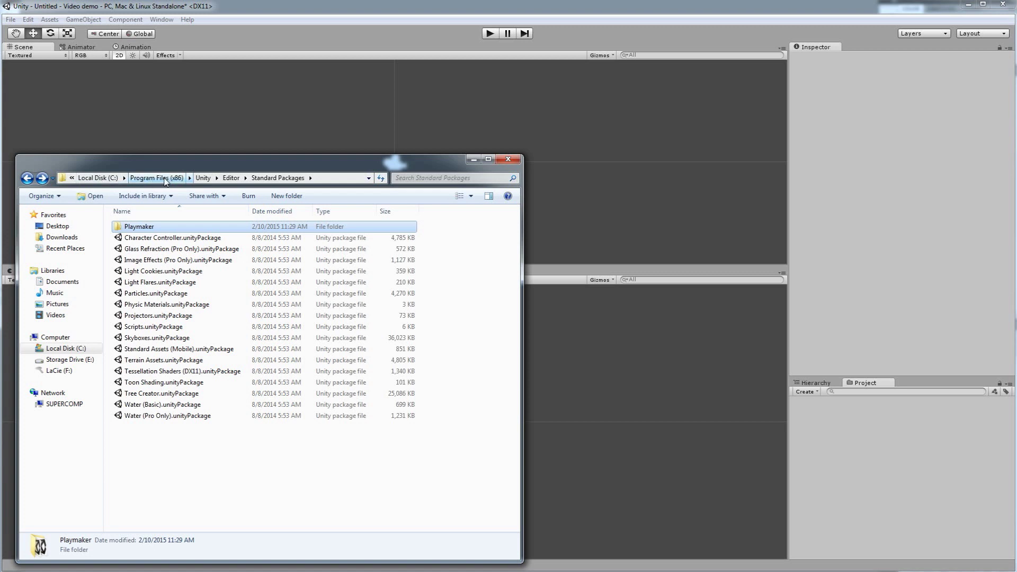
click(94, 178)
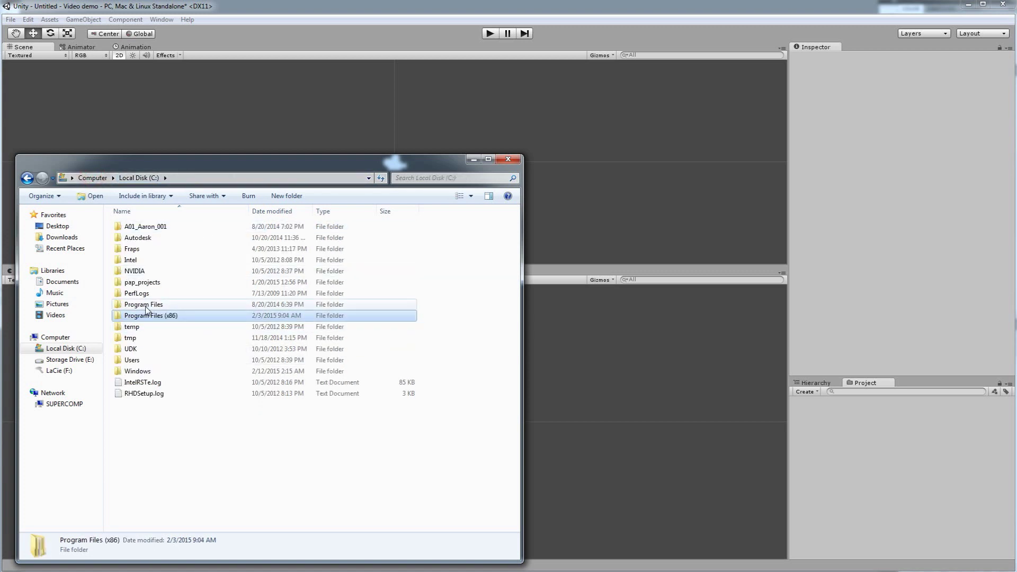
double_click(151, 316)
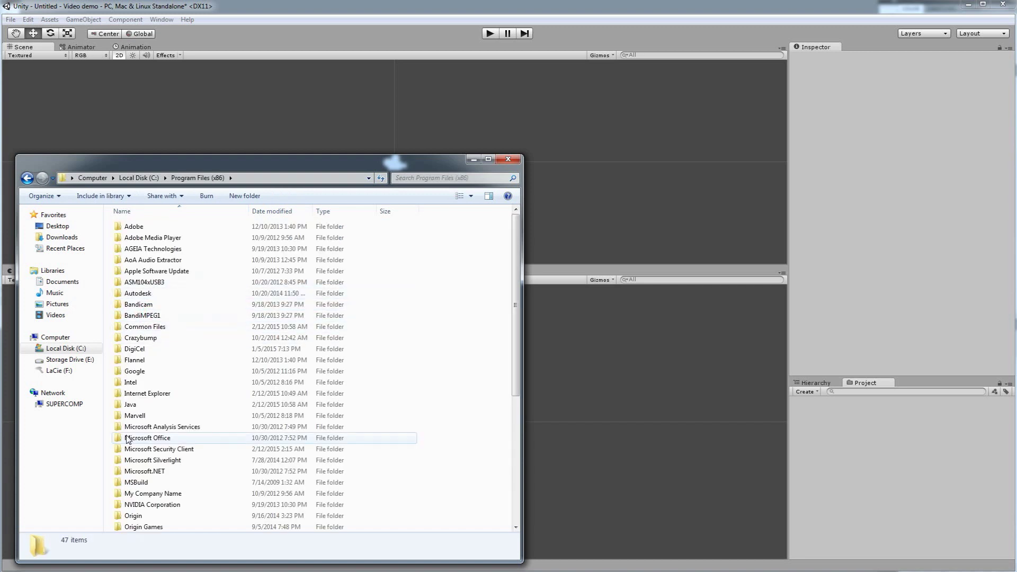
scroll(127, 439, down, 6)
double_click(128, 436)
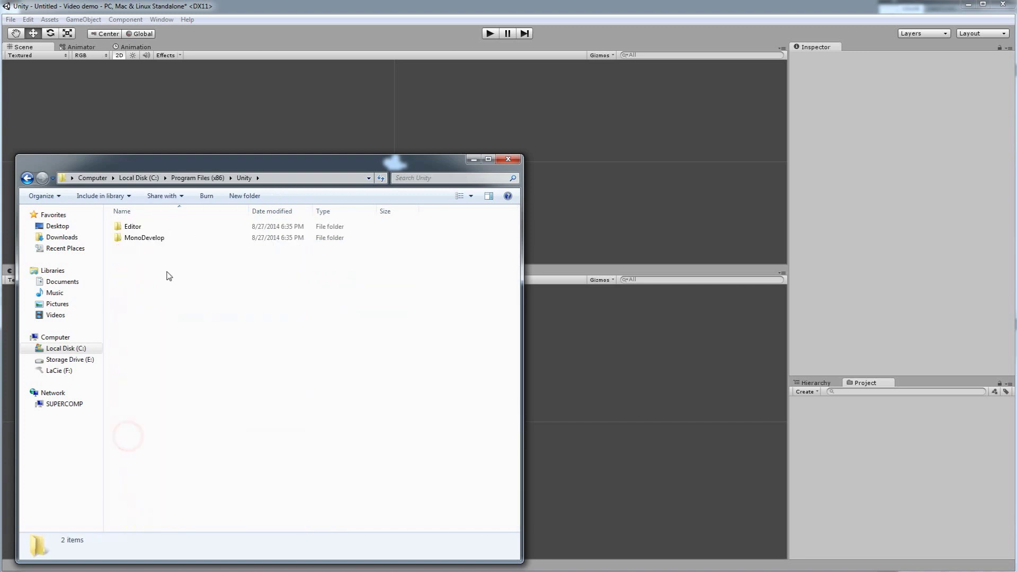
double_click(133, 227)
click(146, 262)
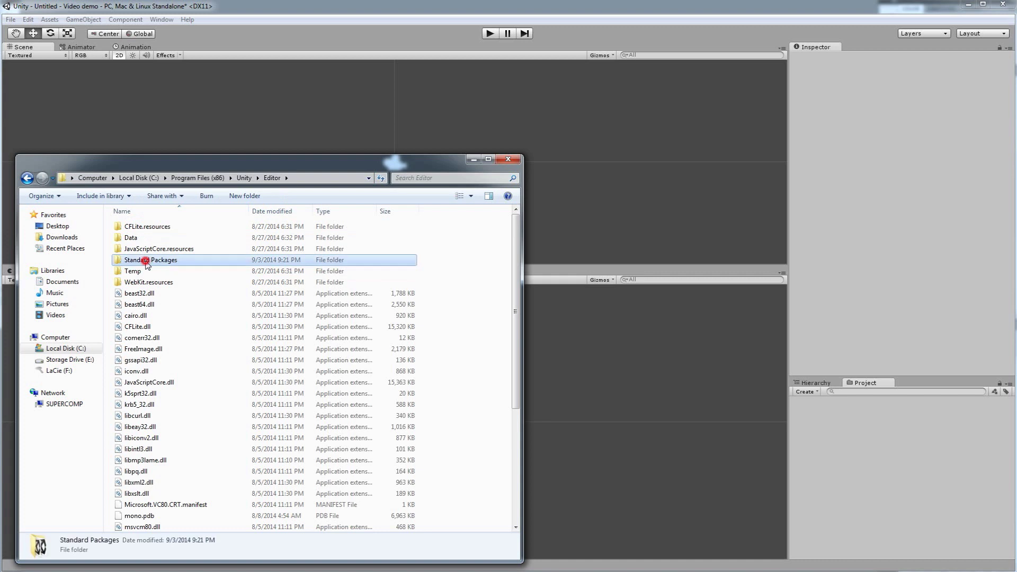
double_click(146, 262)
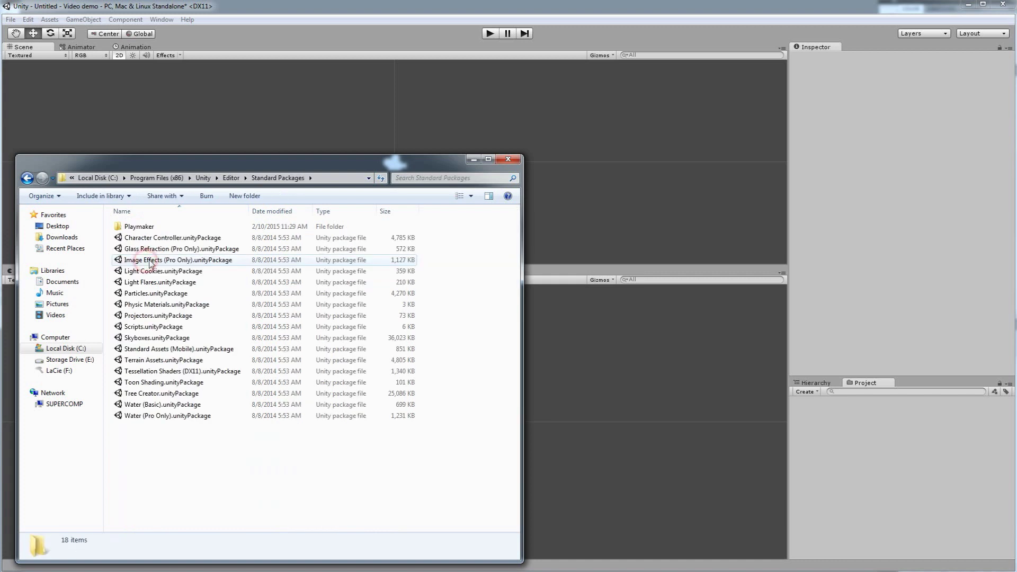
click(139, 225)
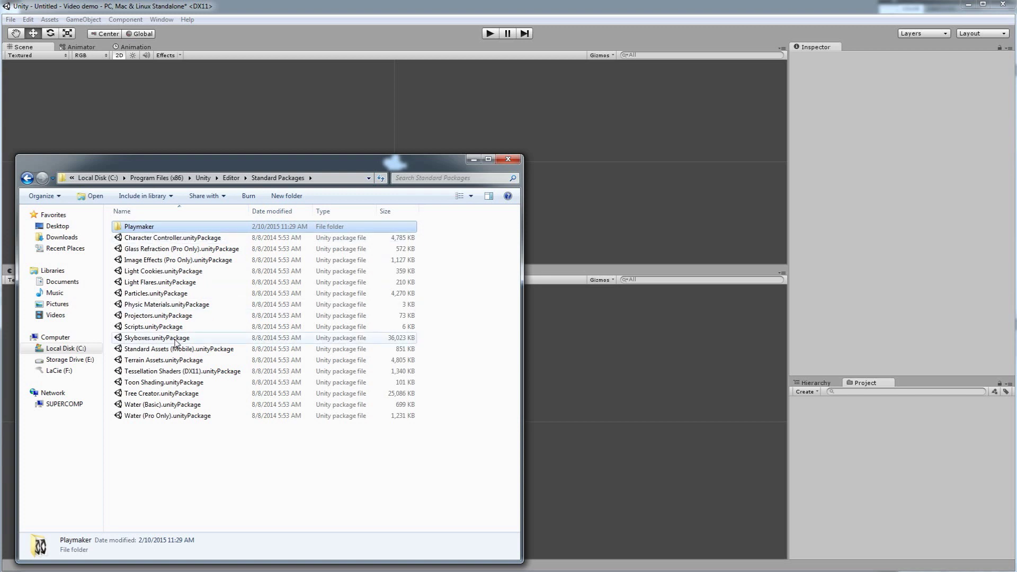
double_click(148, 228)
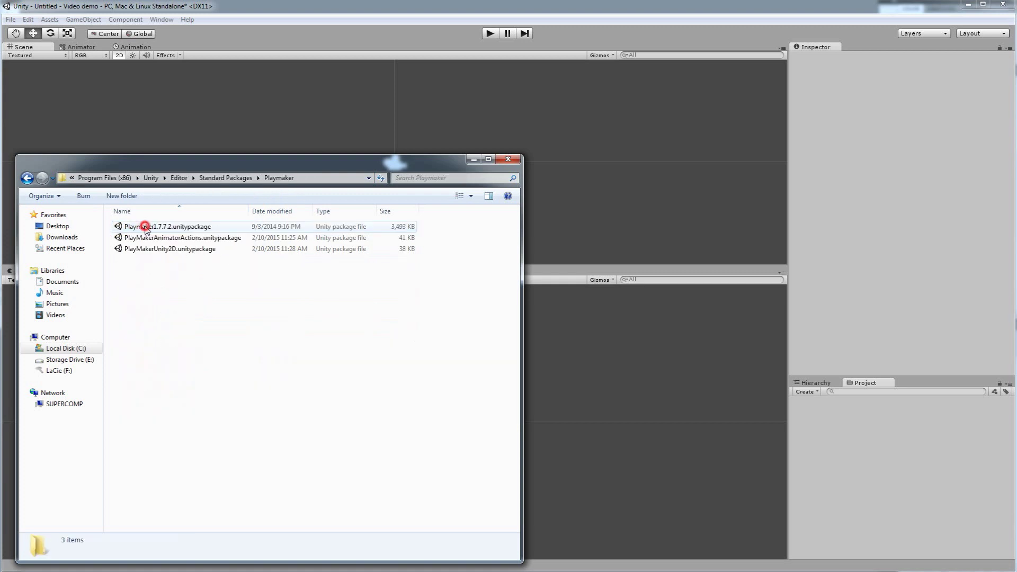
Step: Examine the Playmaker1.7.7.2, PlayMakerAnimatorActions and PlayMakerUnity2D package files in the Playmaker folder
click(181, 228)
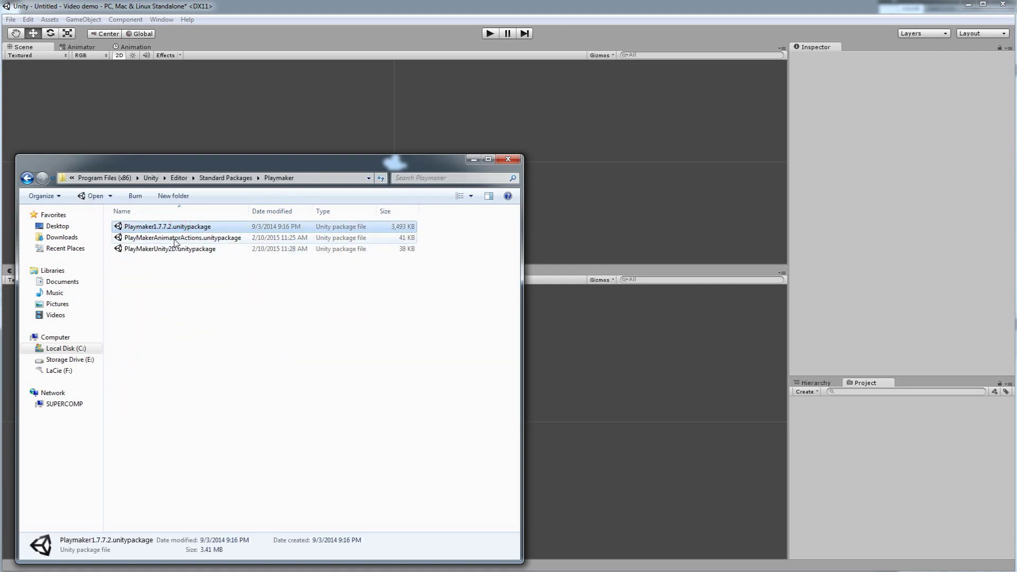
click(175, 238)
click(177, 249)
click(163, 239)
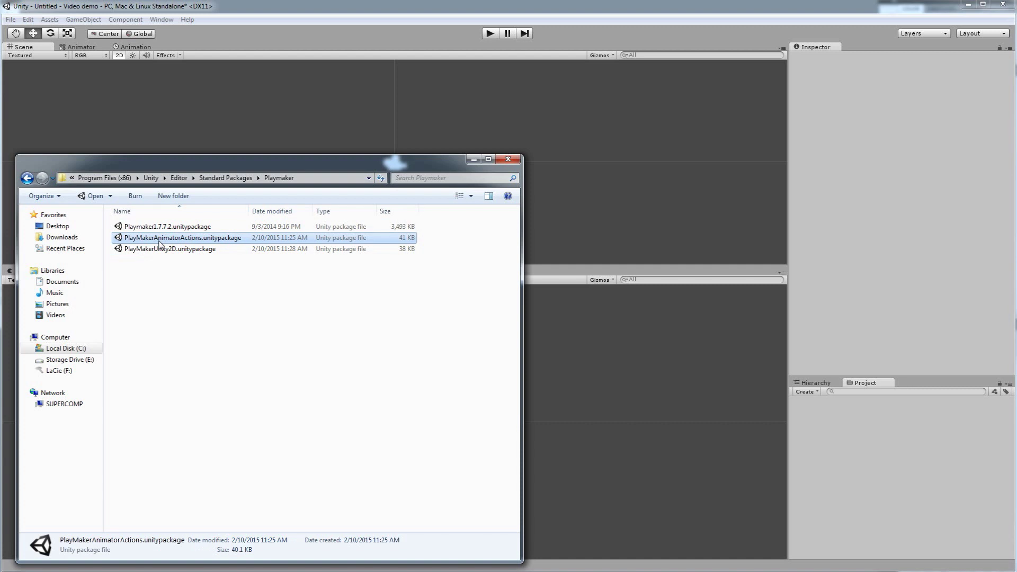
click(154, 227)
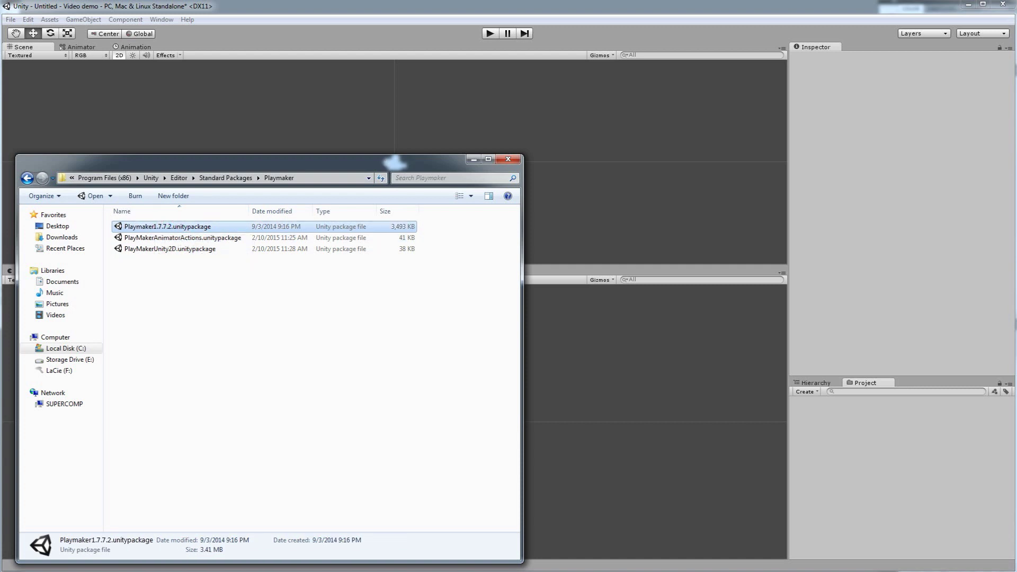
Step: Switch to the browser, open the PlayMaker manual's Add-ons page, and look through its list of add-ons
mouse_move(127, 565)
click(68, 527)
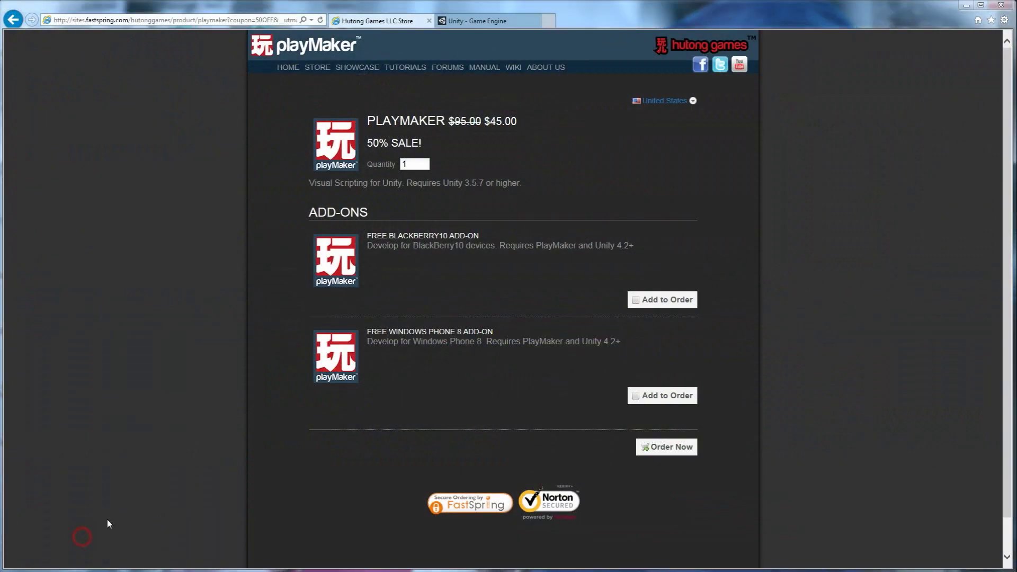
click(483, 68)
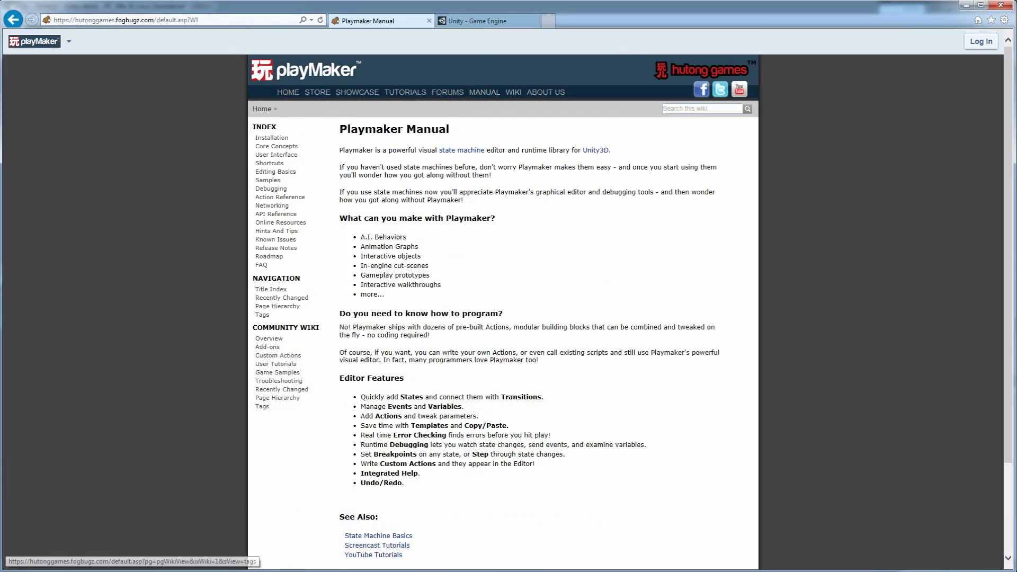
click(268, 347)
scroll(476, 329, down, 10)
scroll(475, 332, down, 20)
scroll(472, 355, up, 20)
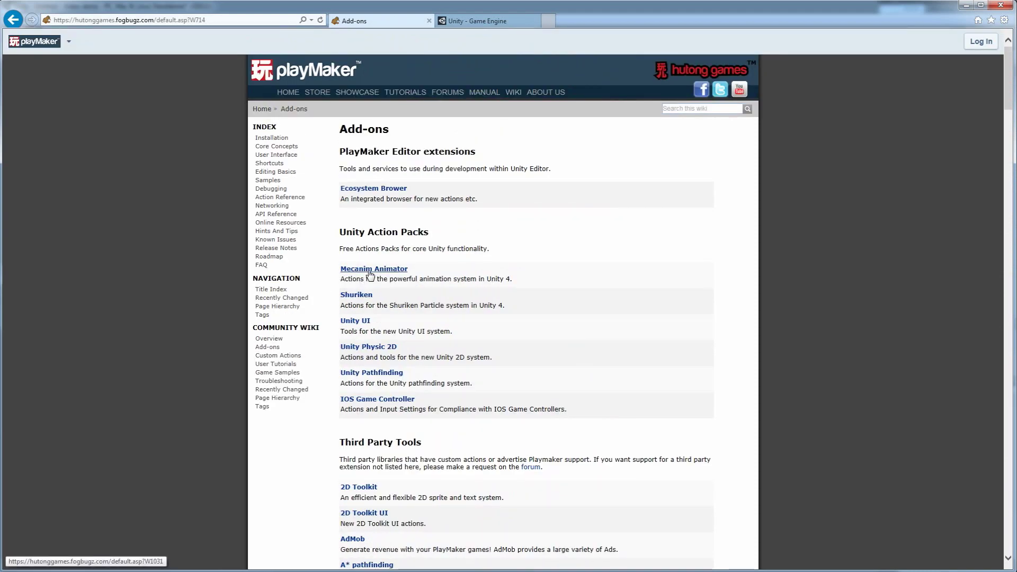
Step: View the Mecanim Animator and Unity Physic 2D add-on pages with their package downloads, returning to the Add-ons list after each
click(399, 270)
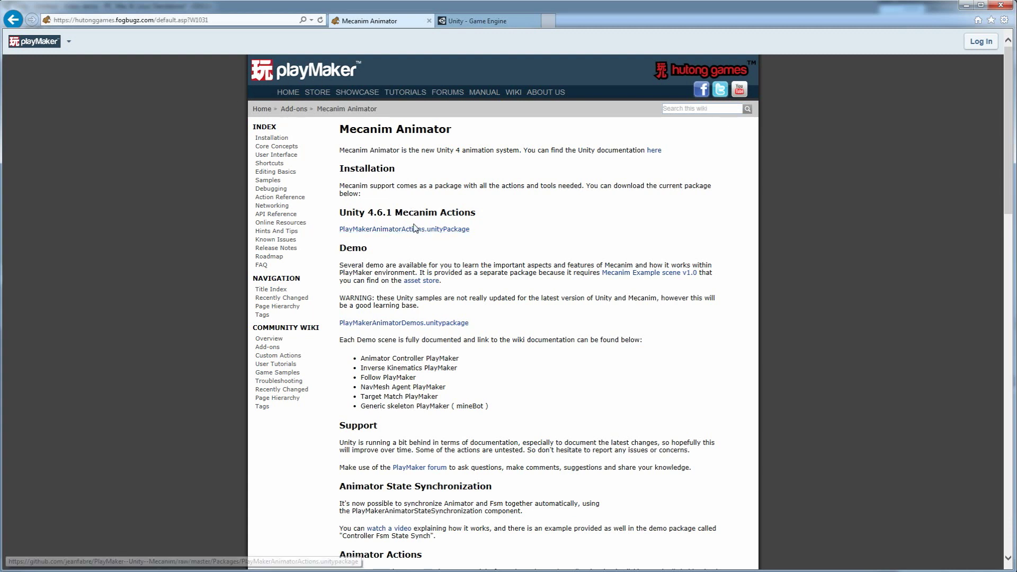
key(alt+Left)
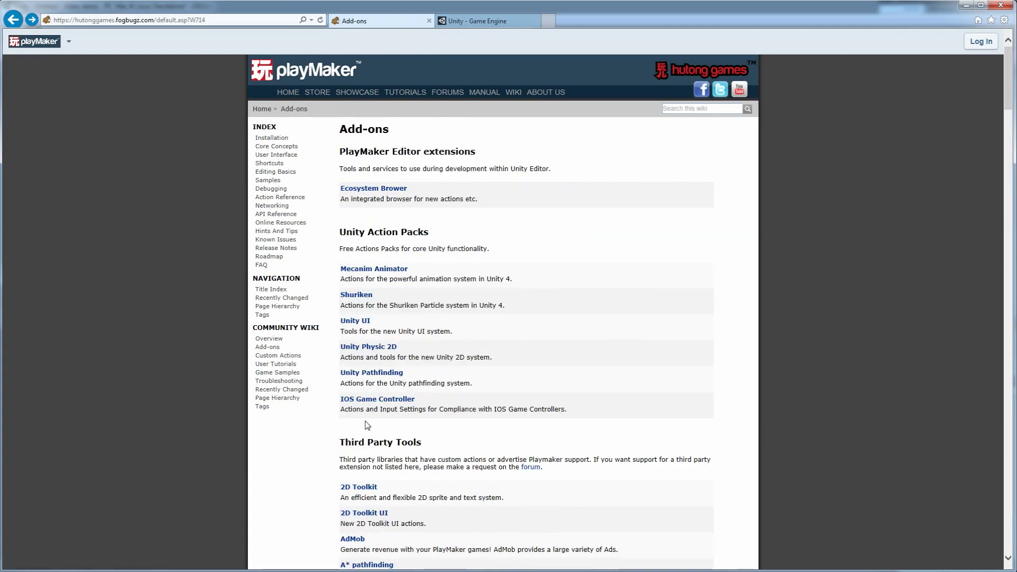
click(381, 350)
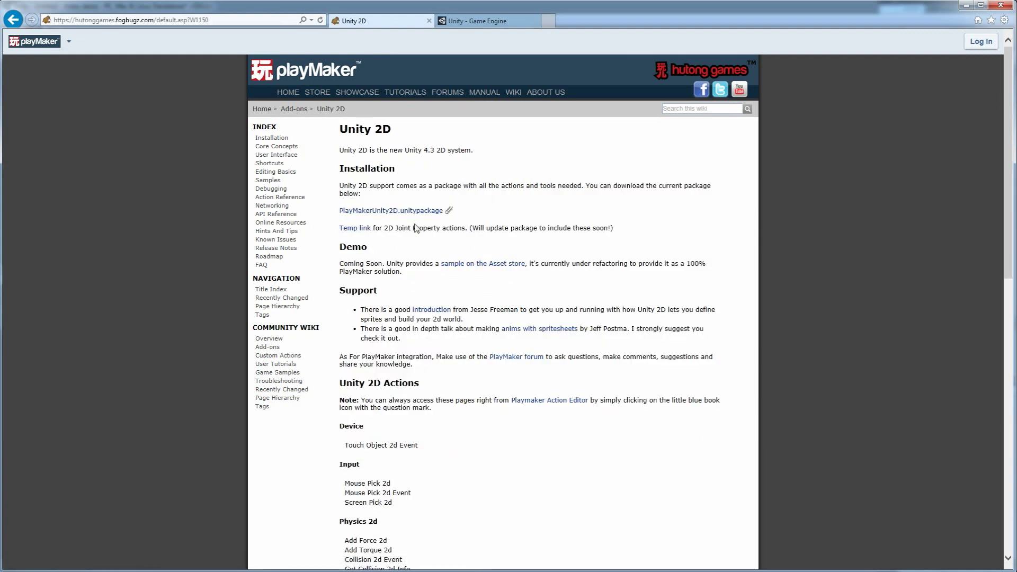
key(alt+Left)
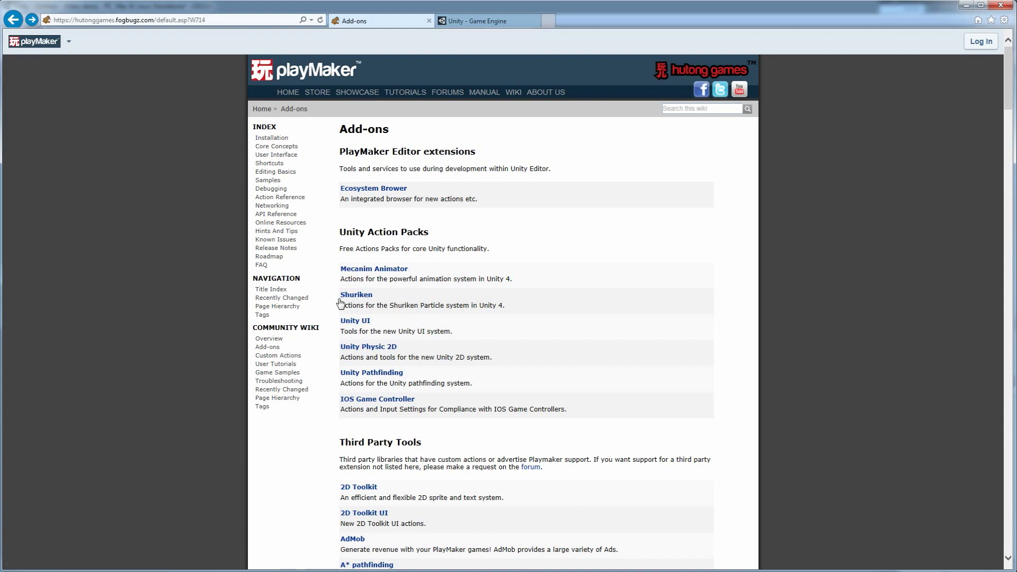
Step: Switch to the Playmaker folder in File Explorer, review its package files, and check the Unity installation folder before returning to it
mouse_move(125, 571)
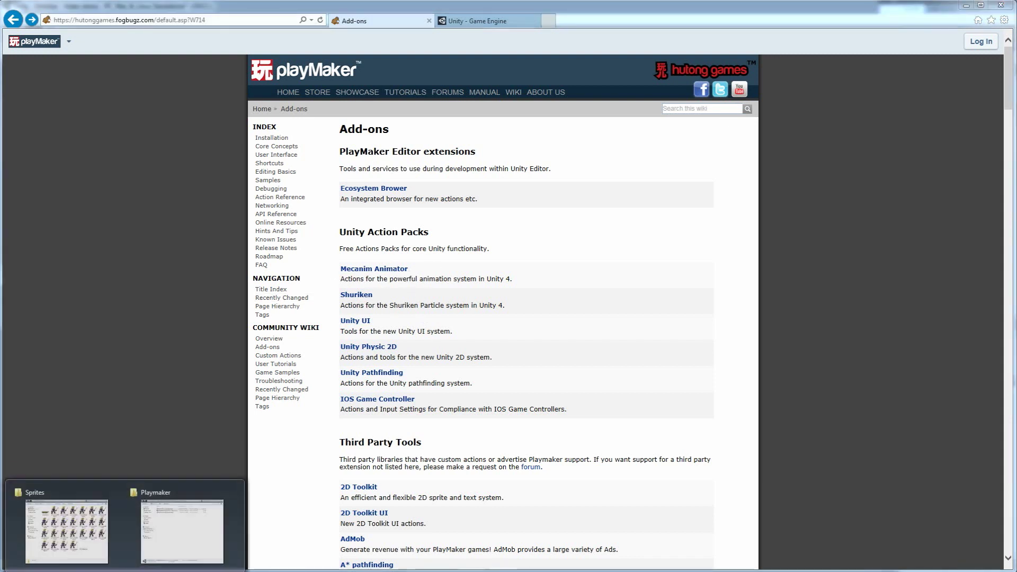
click(181, 530)
drag(212, 276, 155, 235)
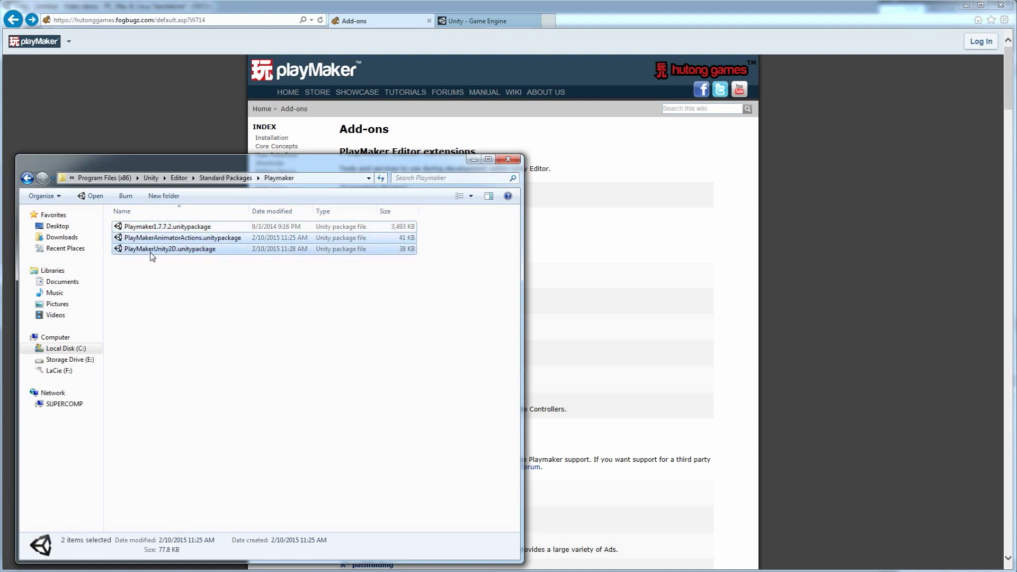
click(159, 251)
click(178, 238)
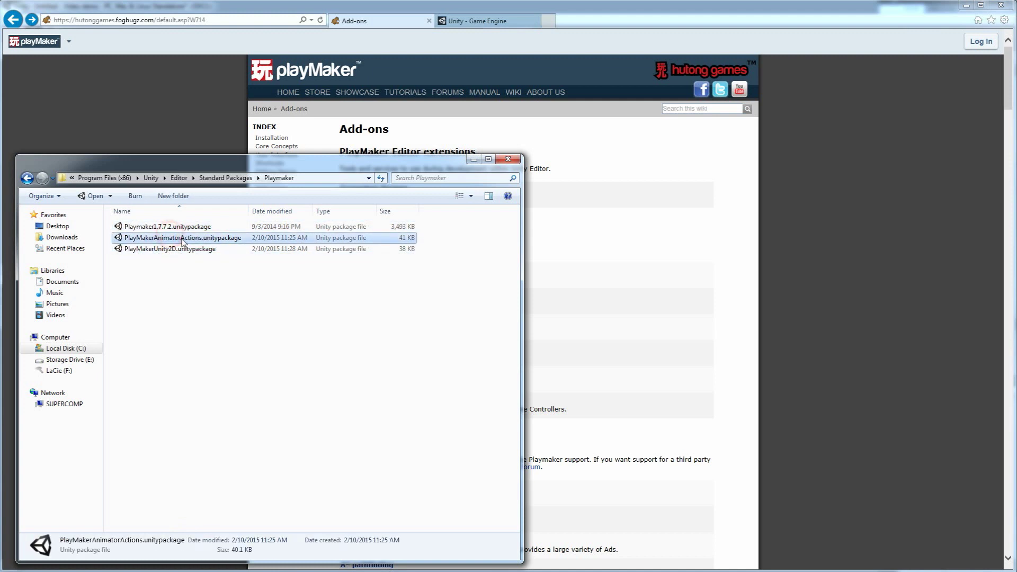
click(165, 227)
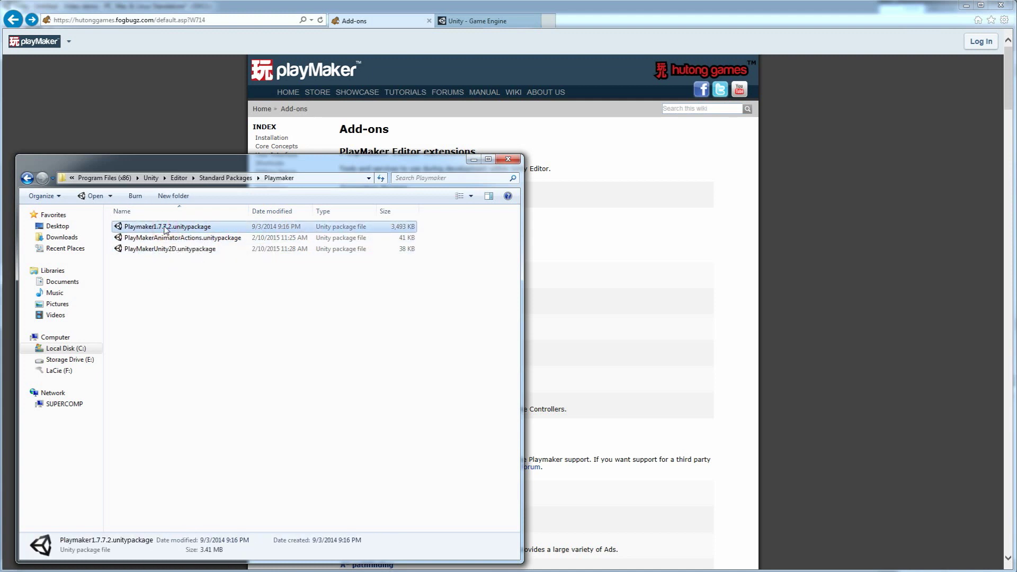
click(195, 313)
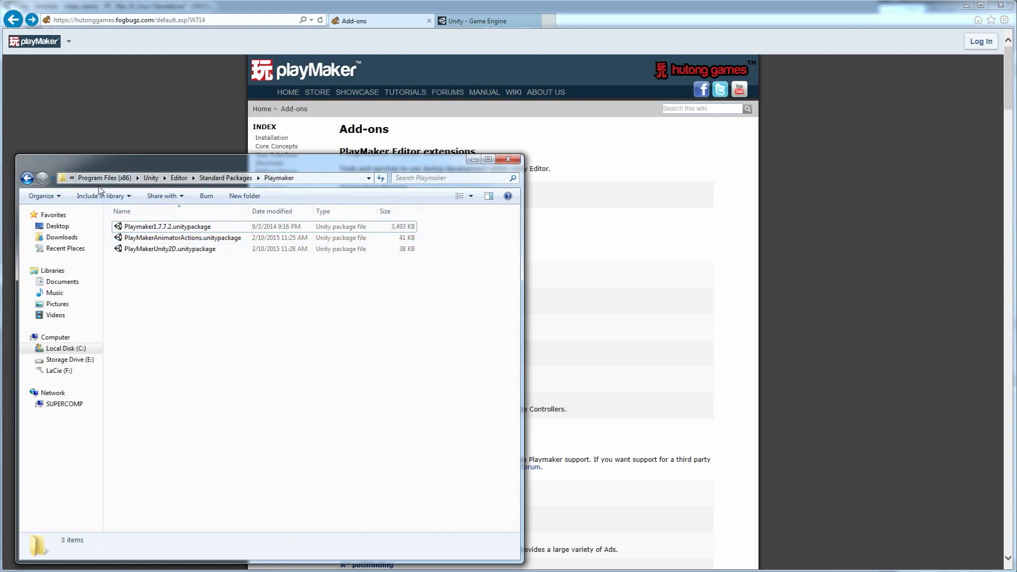
click(151, 178)
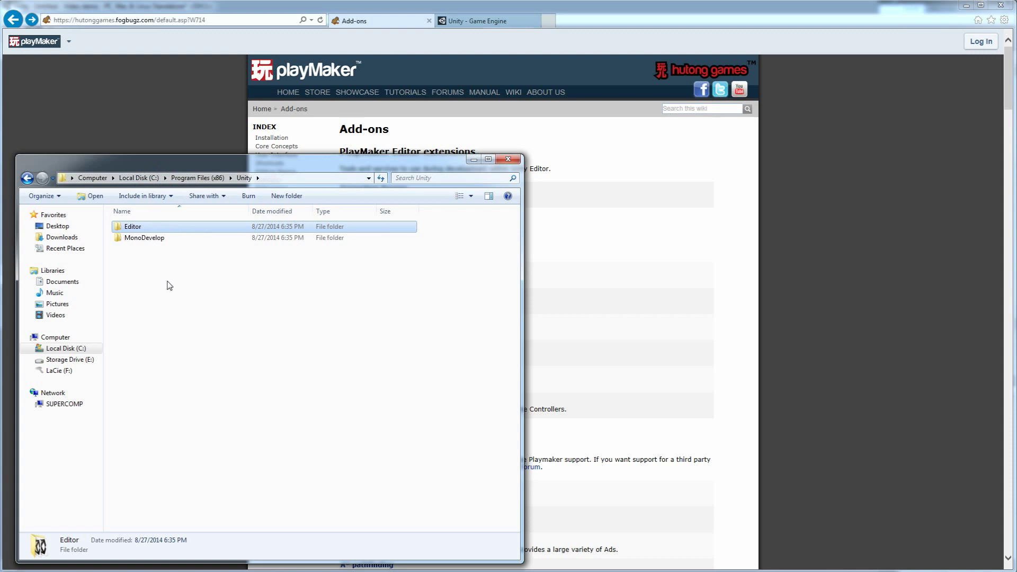
key(alt+Left)
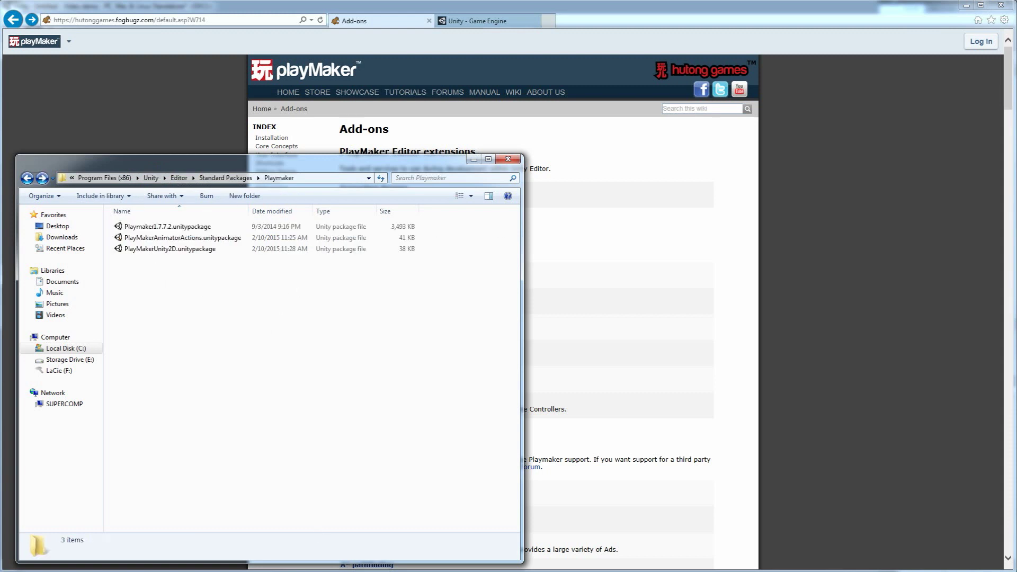
Step: Switch back to Unity and start importing a custom package into the project
click(238, 522)
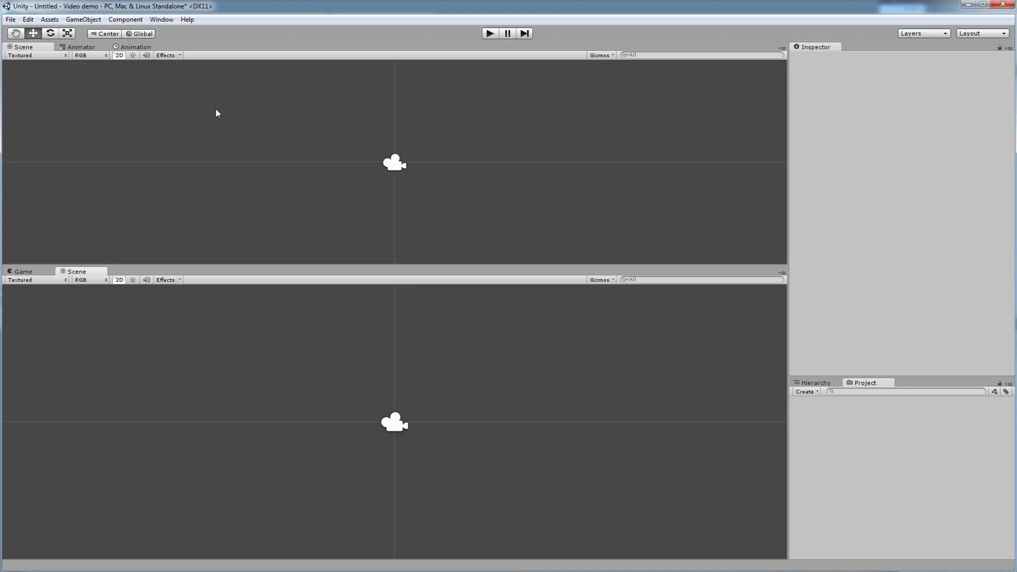
click(50, 19)
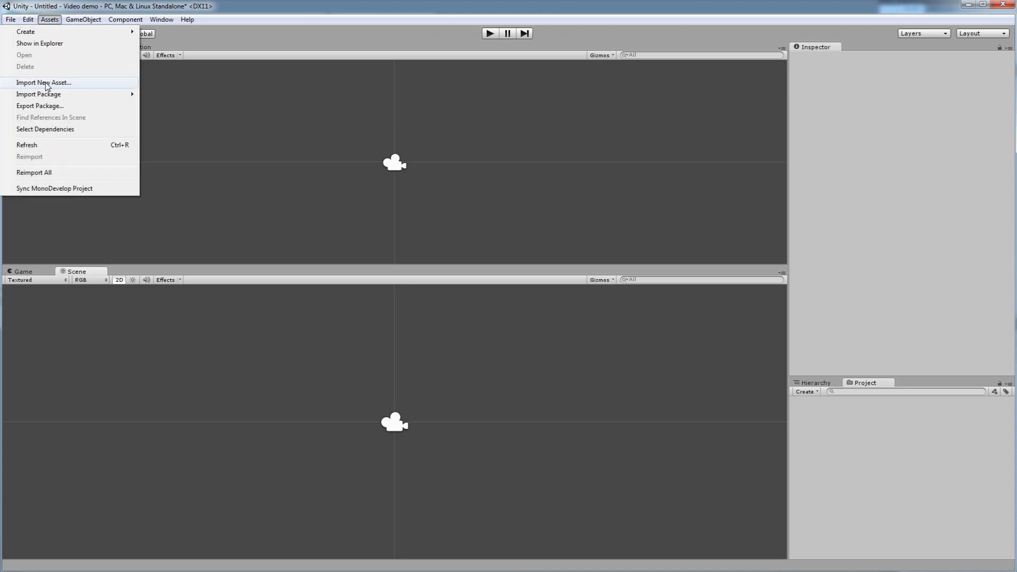
mouse_move(57, 95)
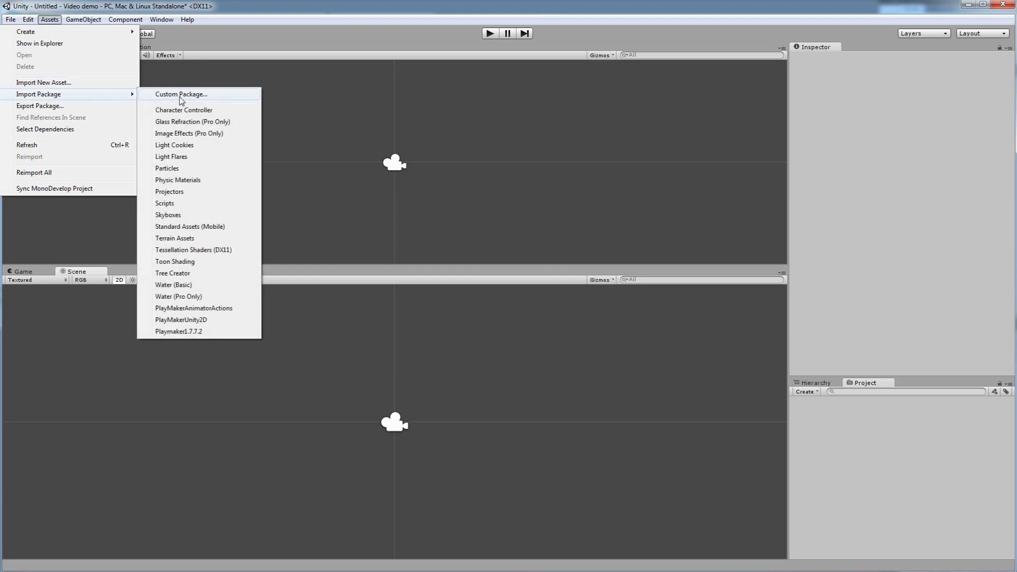
click(181, 331)
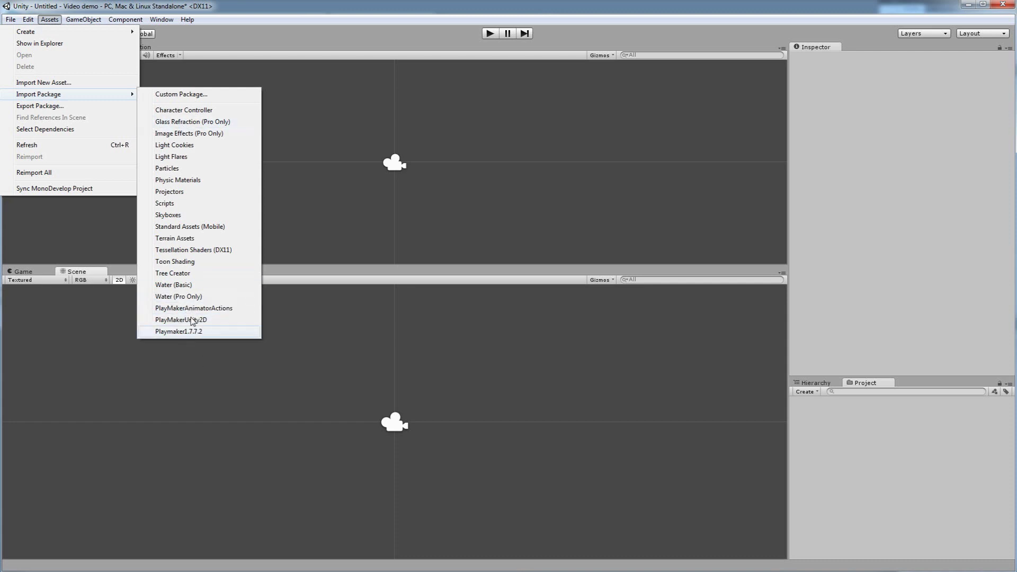
click(183, 95)
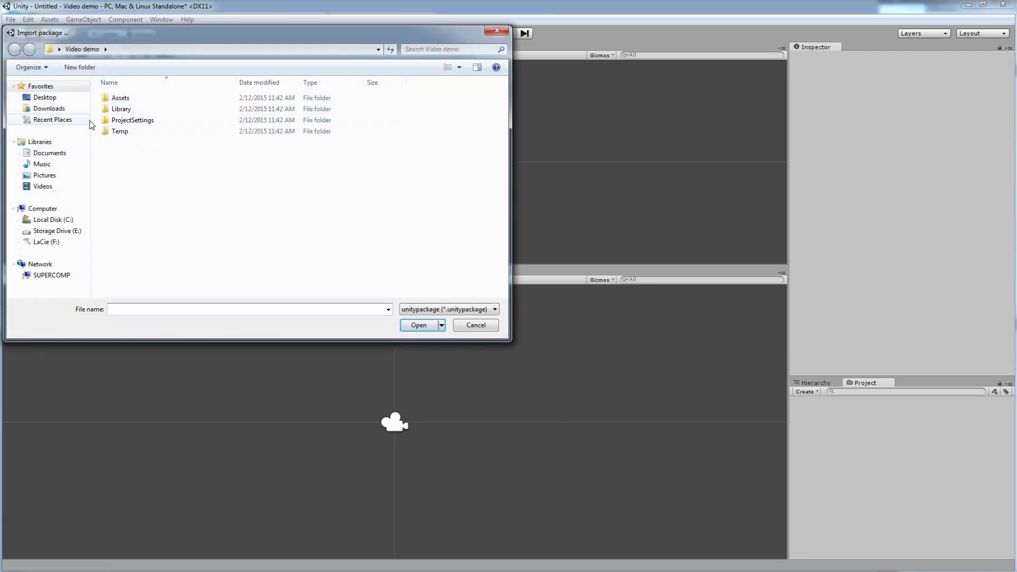
Step: Open Playmaker1.7.7.2.unitypackage from the Playmaker folder in C: > Program Files (x86) > Unity > Editor > Standard Packages
click(56, 220)
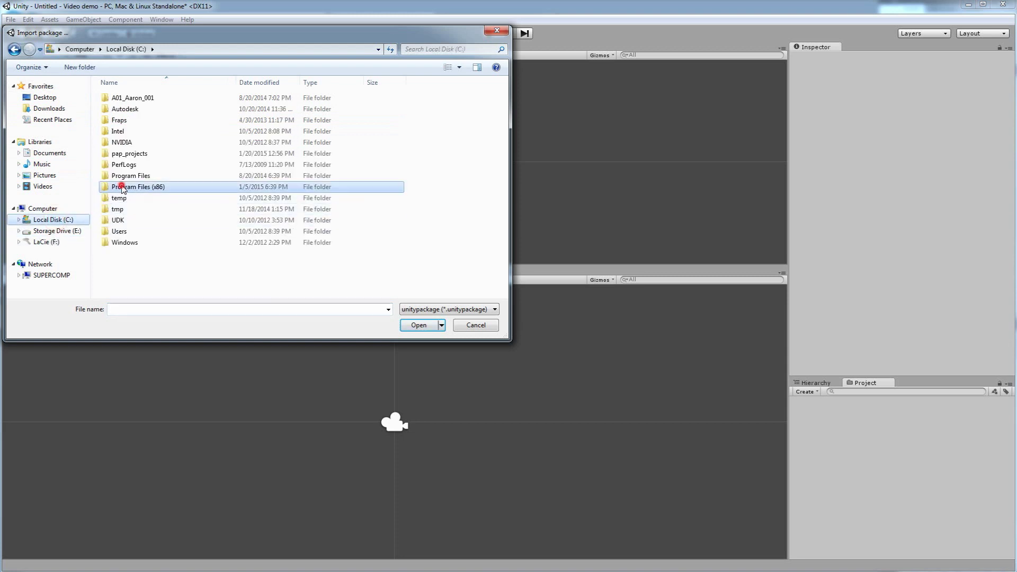
double_click(127, 190)
scroll(122, 244, down, 6)
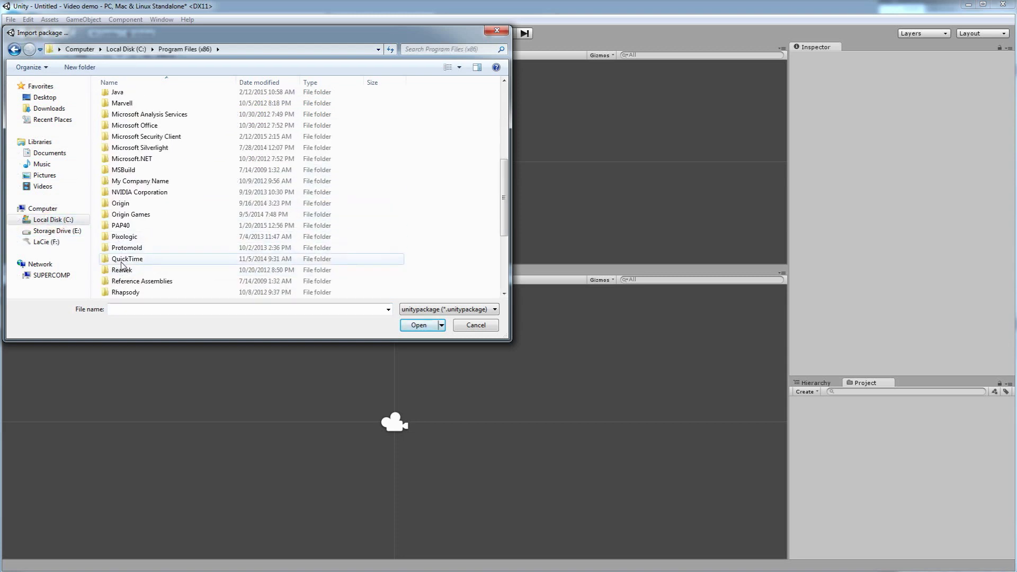
scroll(118, 268, down, 3)
double_click(125, 204)
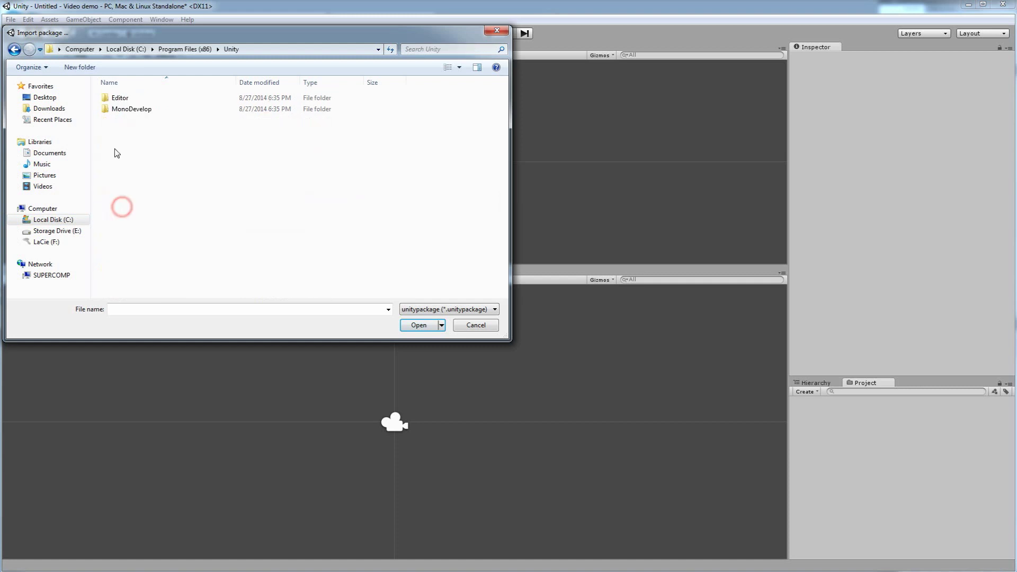
double_click(119, 98)
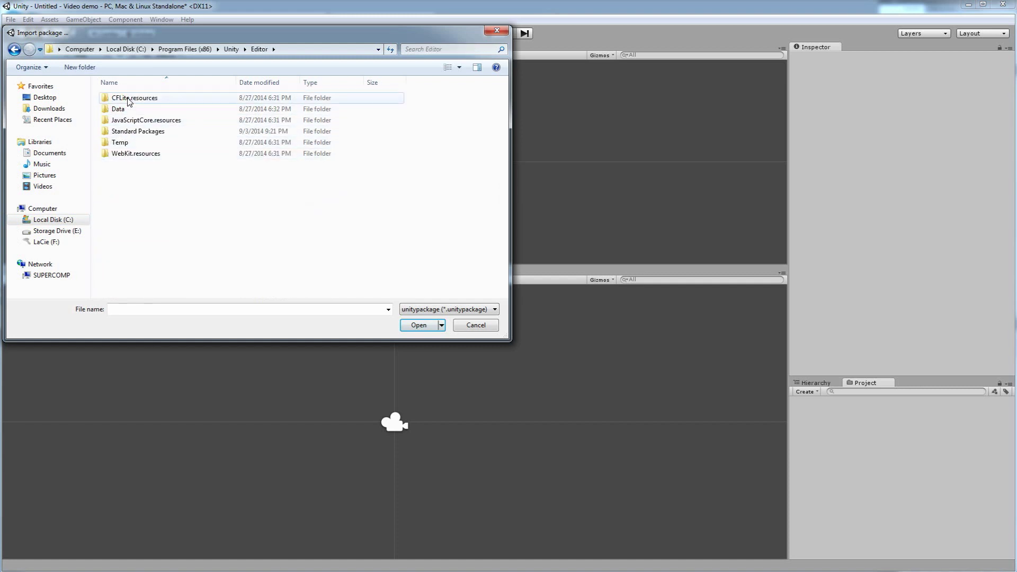
double_click(125, 131)
double_click(122, 98)
click(125, 100)
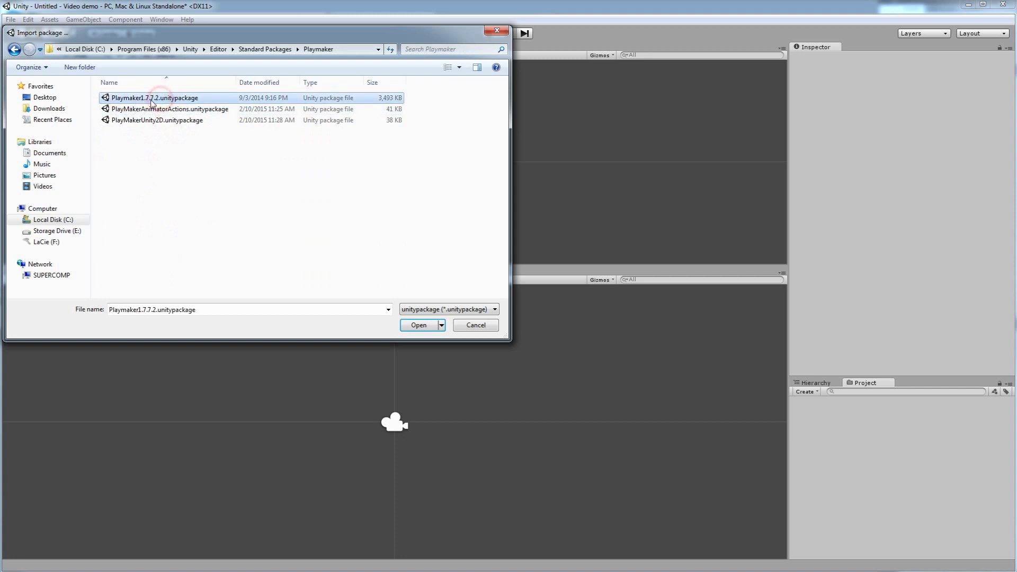
click(413, 329)
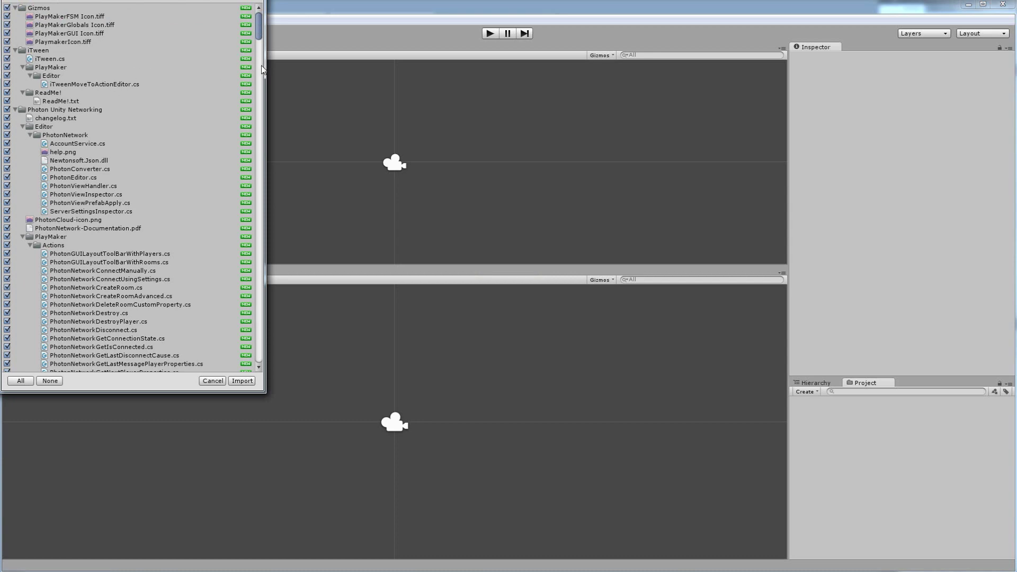
Step: Review the Playmaker 1.7.7.2 package contents and import all of its items into the project
drag(259, 22, 261, 44)
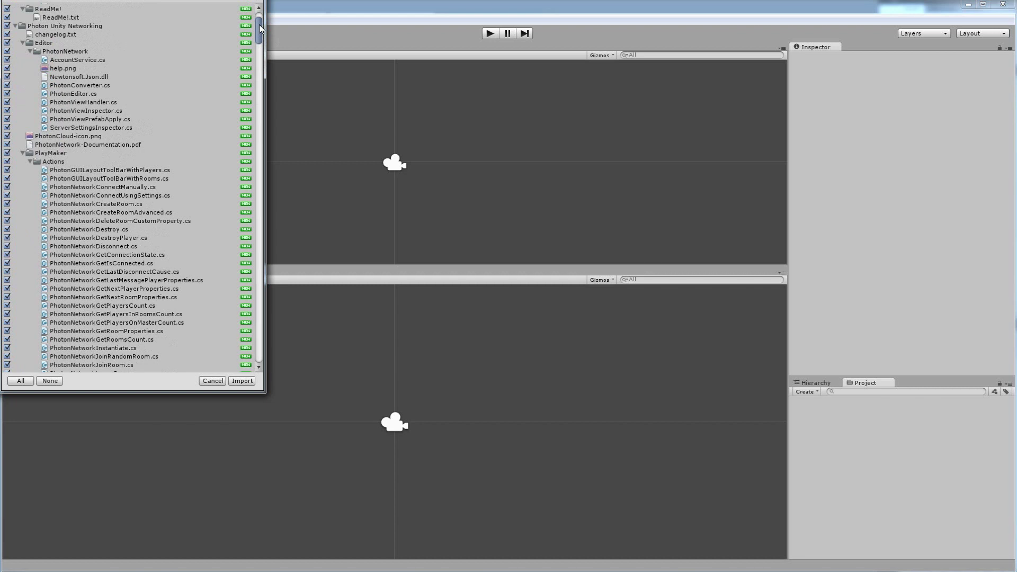
scroll(260, 28, up, 3)
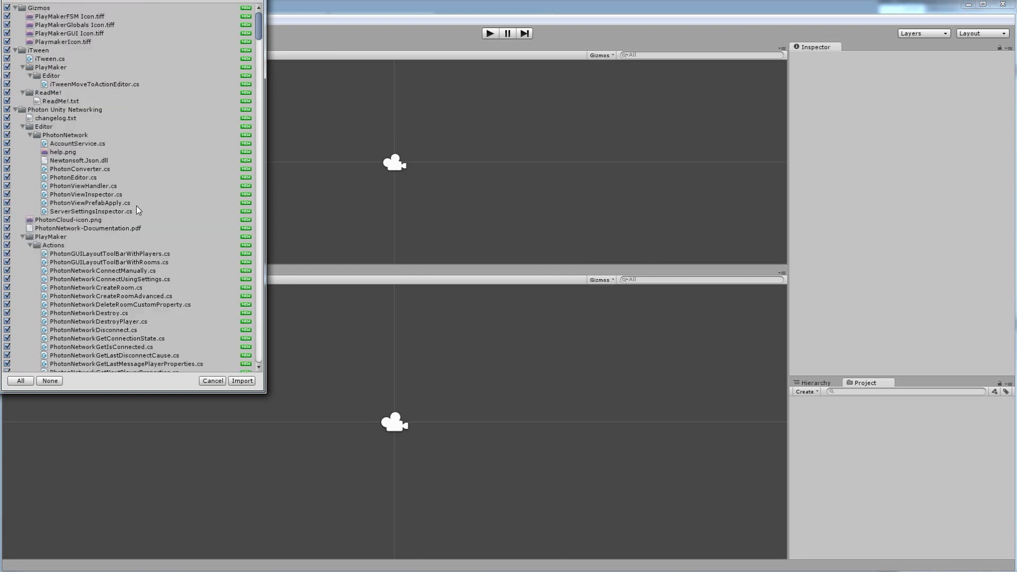
click(247, 383)
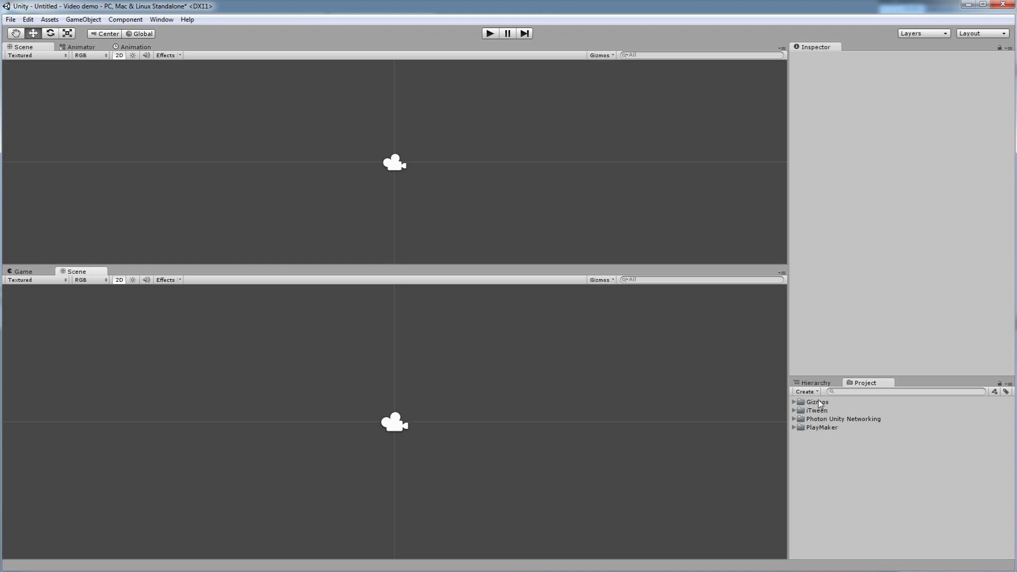
Step: Look through the scripts in the imported PlayMaker folder's Actions subfolder, and collapse both folders again
click(794, 428)
click(802, 436)
scroll(805, 451, down, 15)
scroll(804, 462, up, 15)
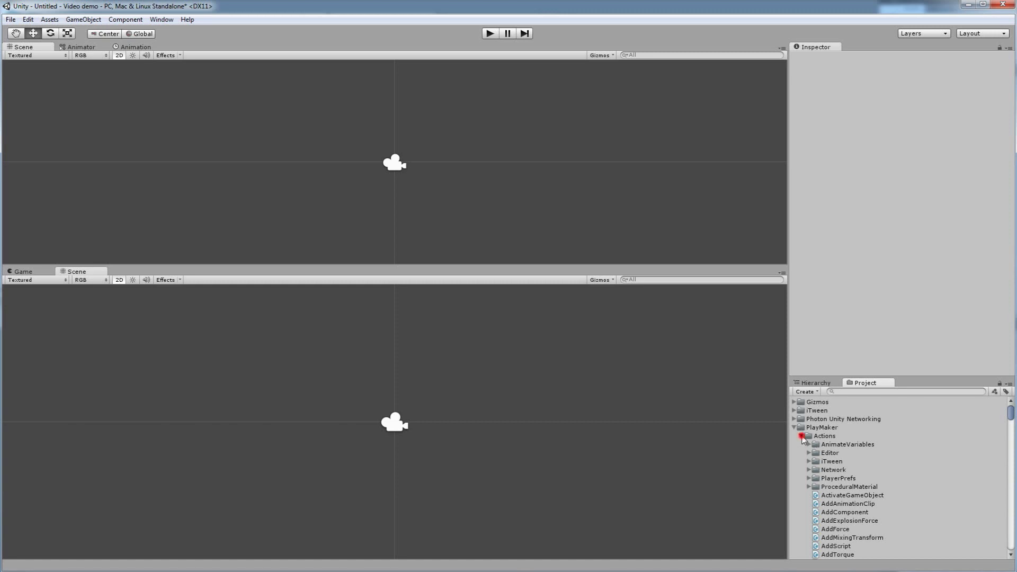
click(802, 436)
click(794, 428)
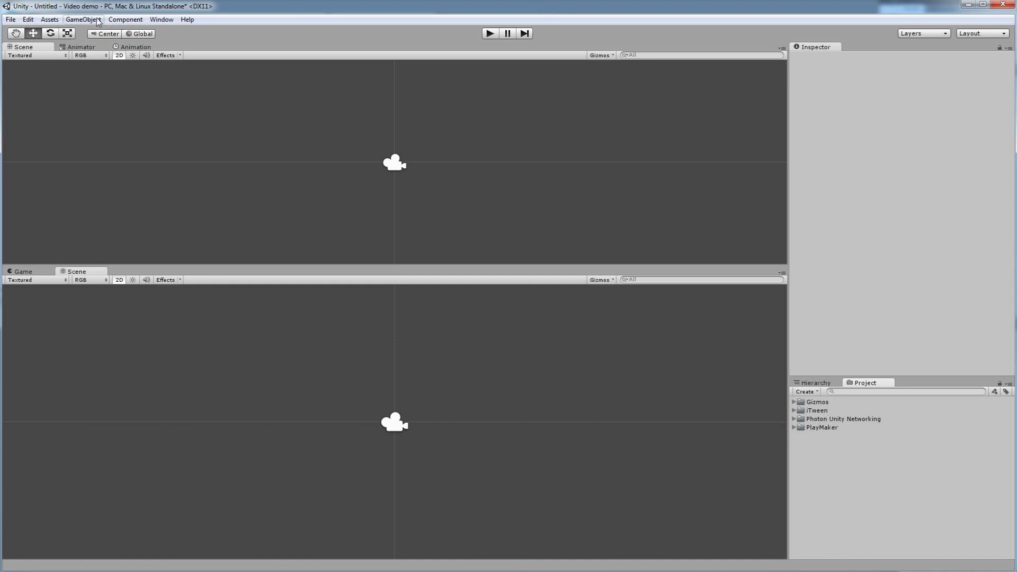
Step: Import all items of the custom package PlayMakerAnimatorActions.unitypackage from the Playmaker folder
click(49, 20)
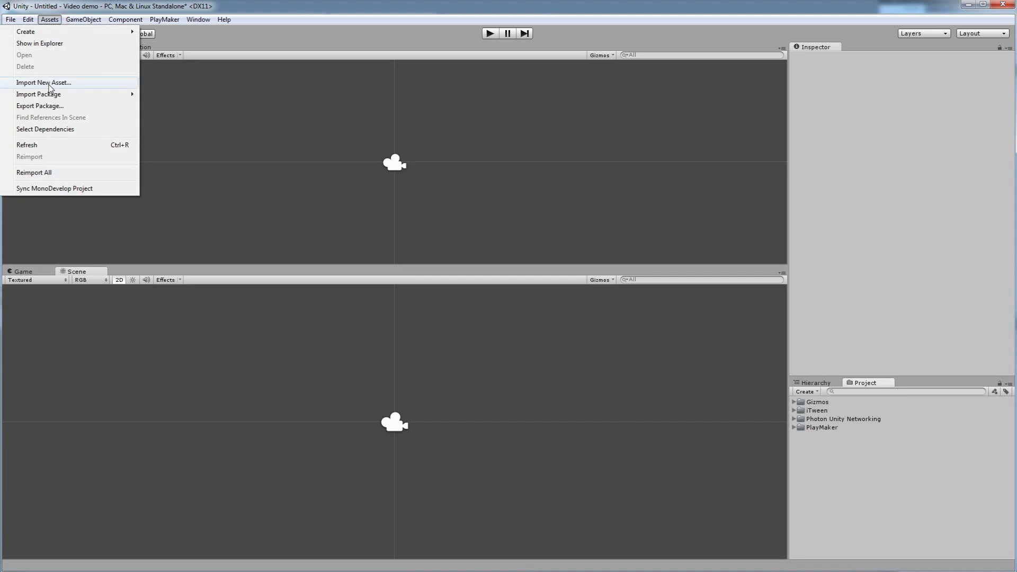
mouse_move(45, 95)
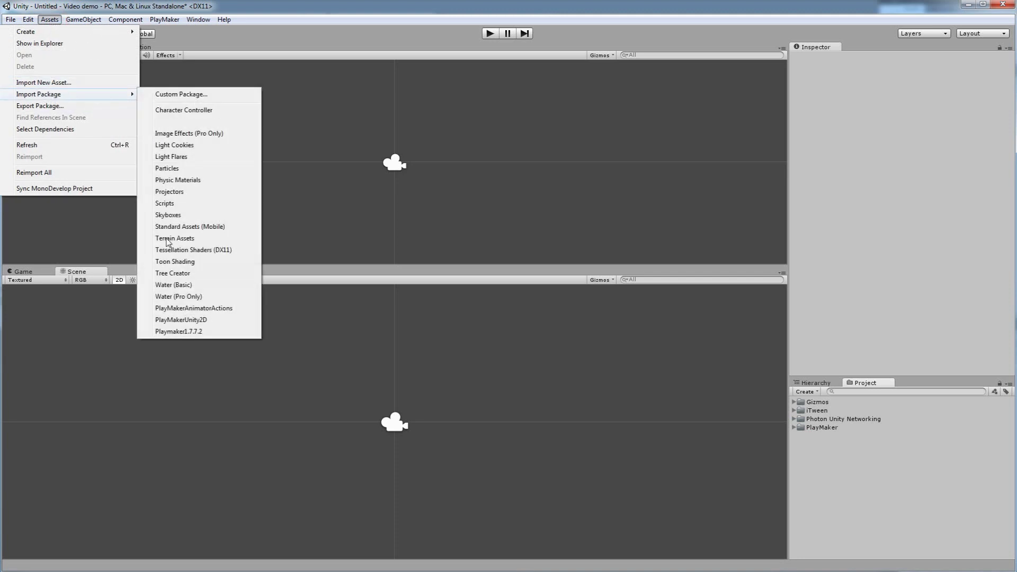
click(172, 94)
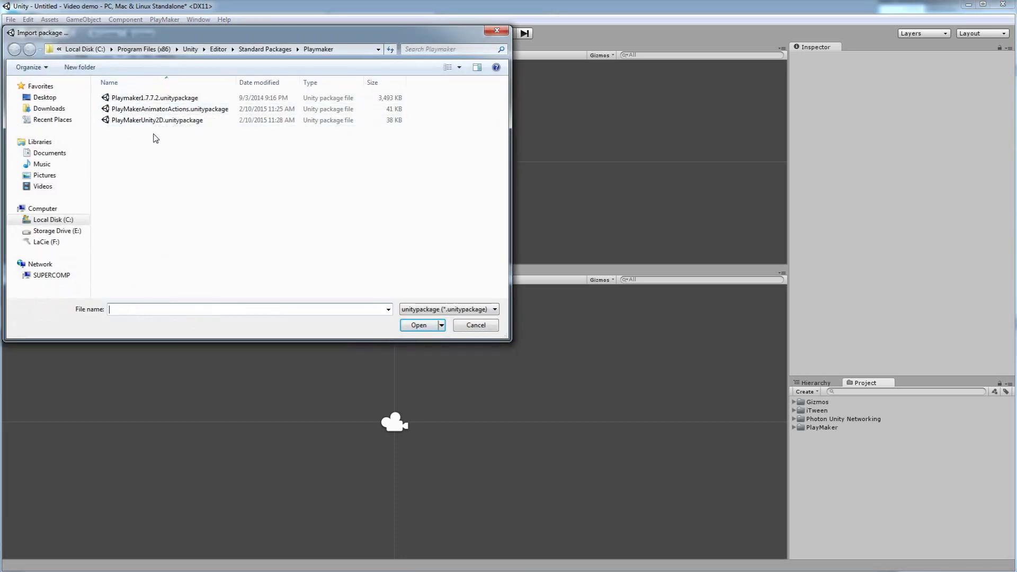
click(158, 109)
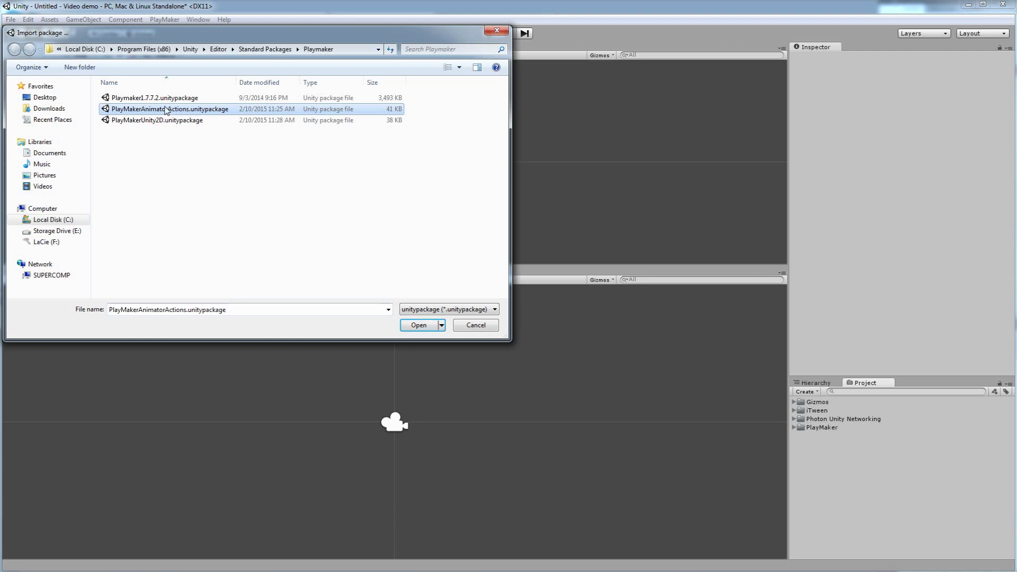
click(418, 325)
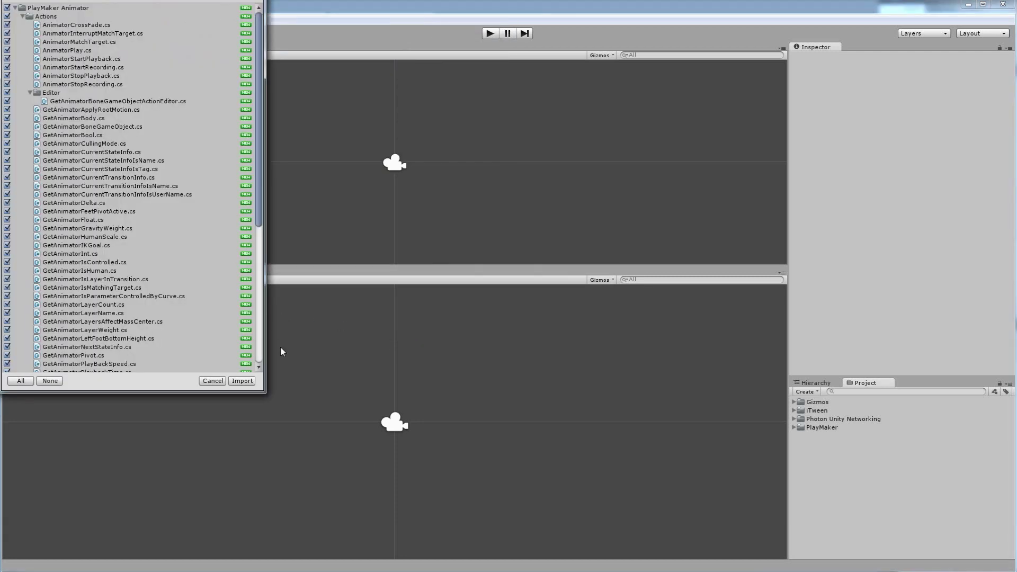
click(245, 381)
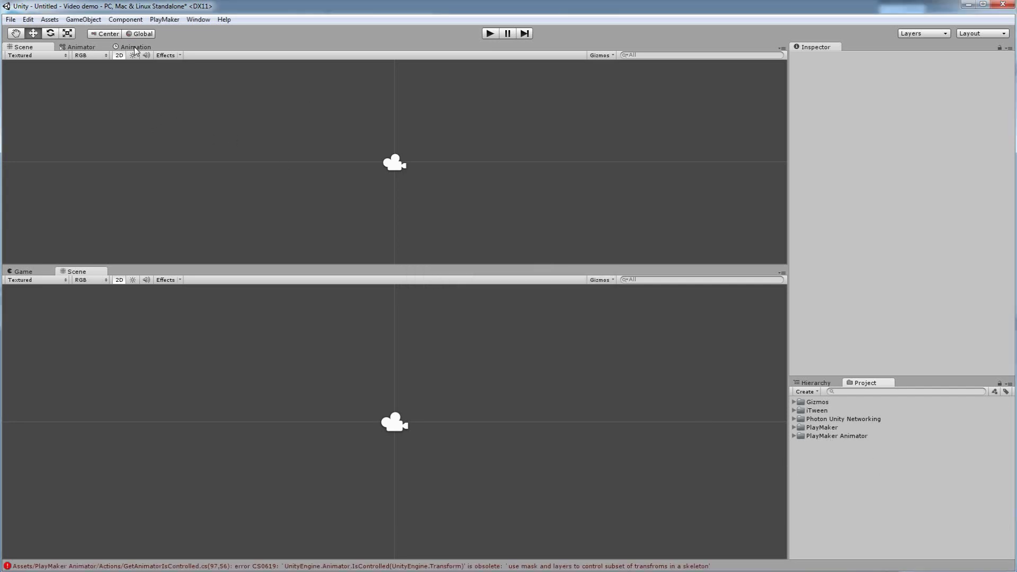
Step: Import all items of the PlayMakerUnity2D package directly from Unity's list of available packages
click(51, 21)
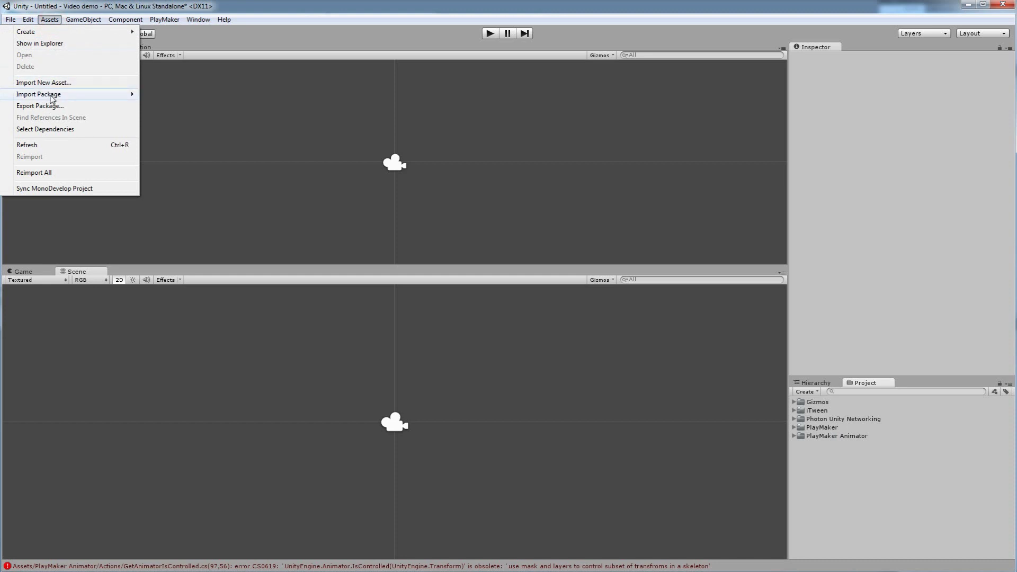
mouse_move(53, 94)
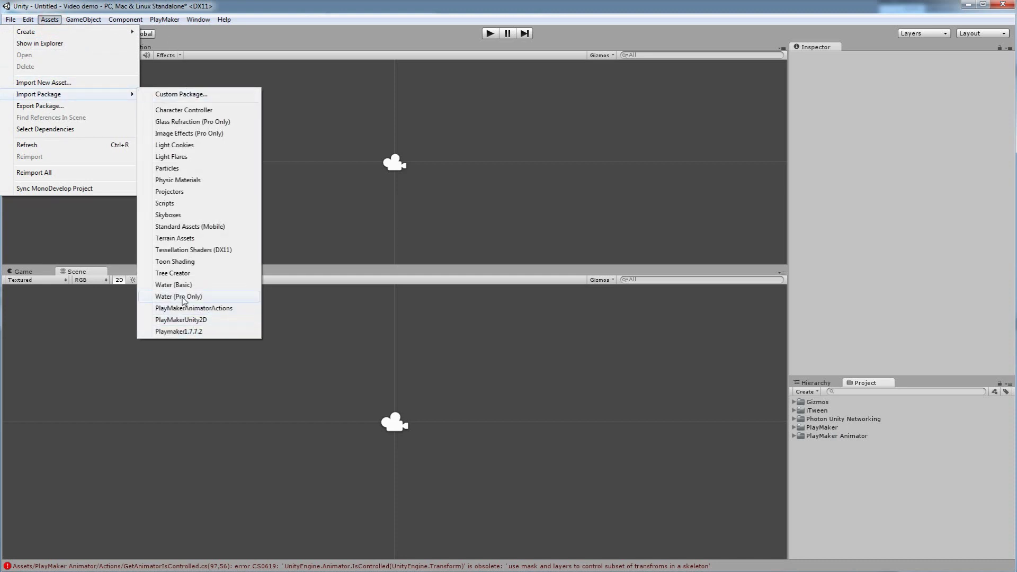
click(187, 321)
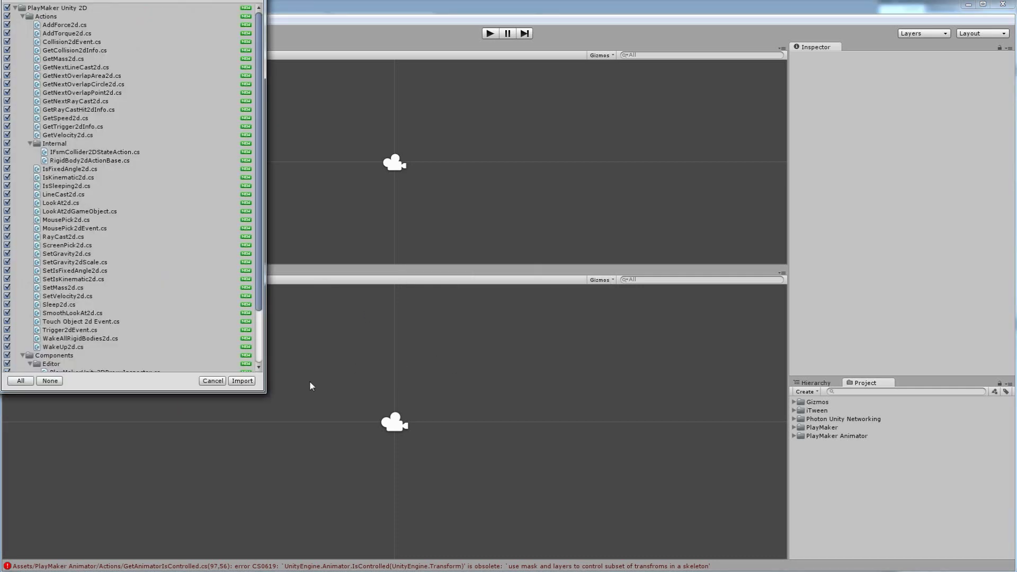
click(252, 382)
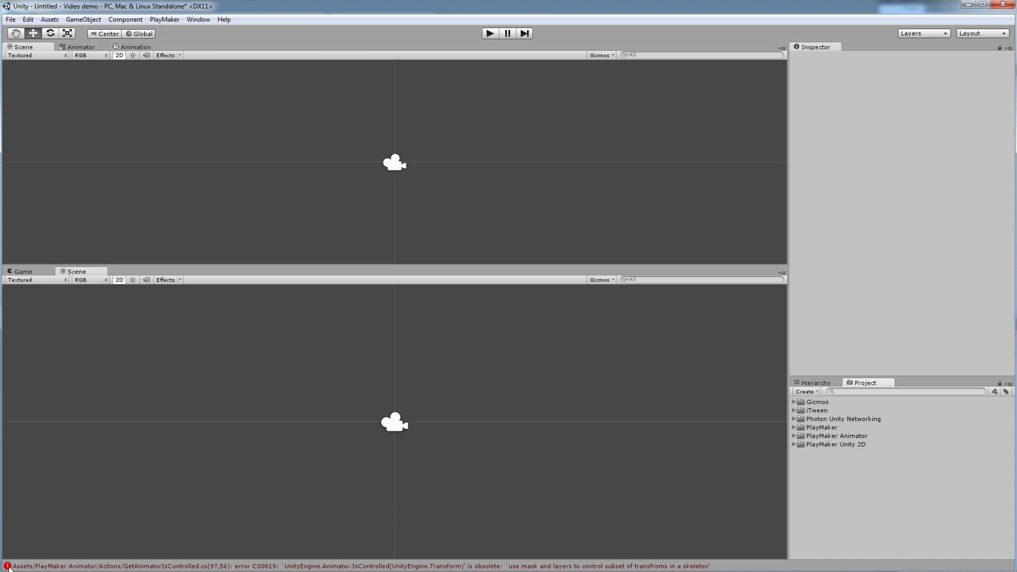
Step: Try to run the scene, and open the Console to examine the compiler error
click(489, 34)
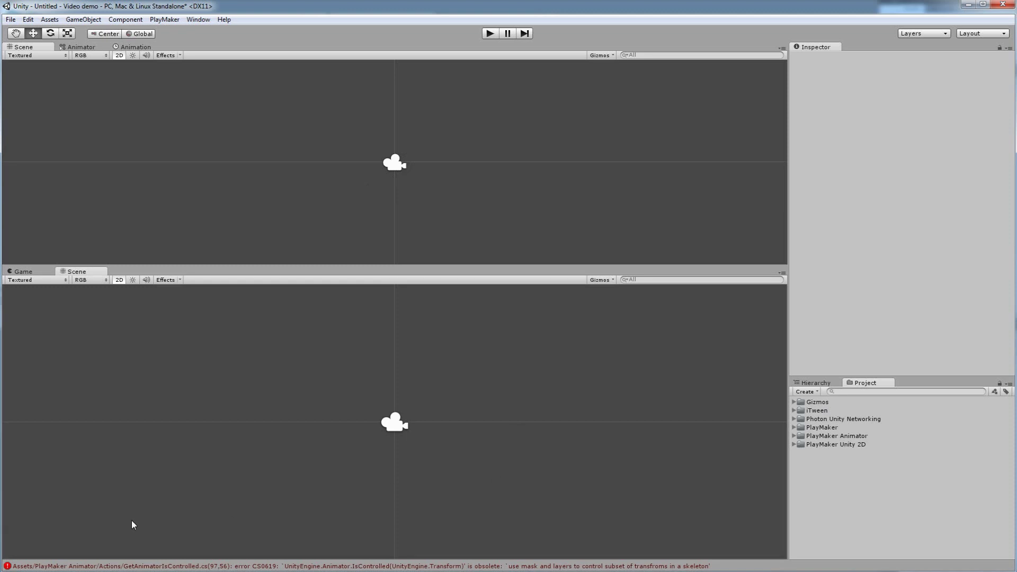
click(24, 566)
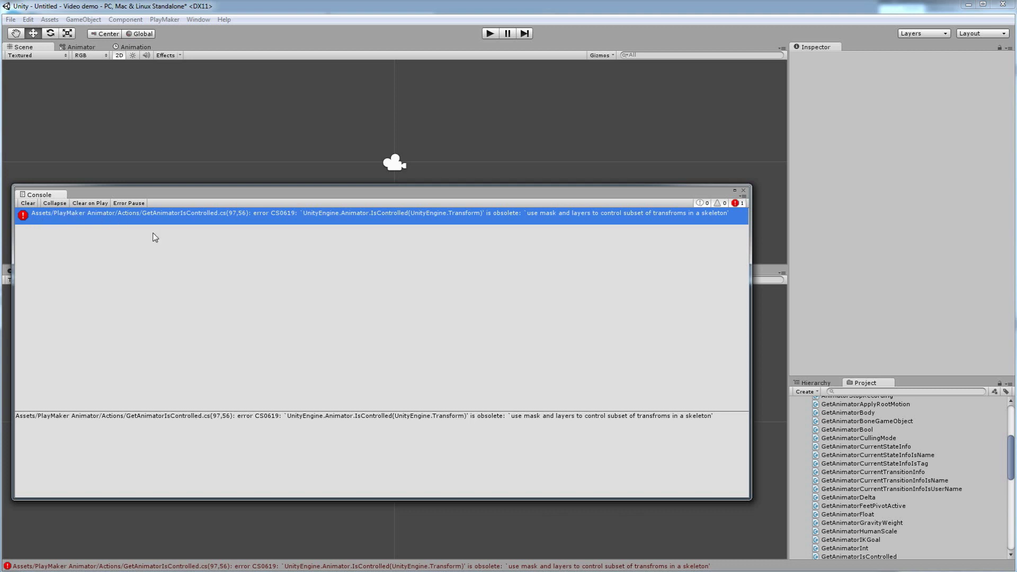
Step: Locate the GetAnimatorIsControlled script in PlayMaker Animator's Actions folder and delete it from the project
drag(1012, 458, 1010, 421)
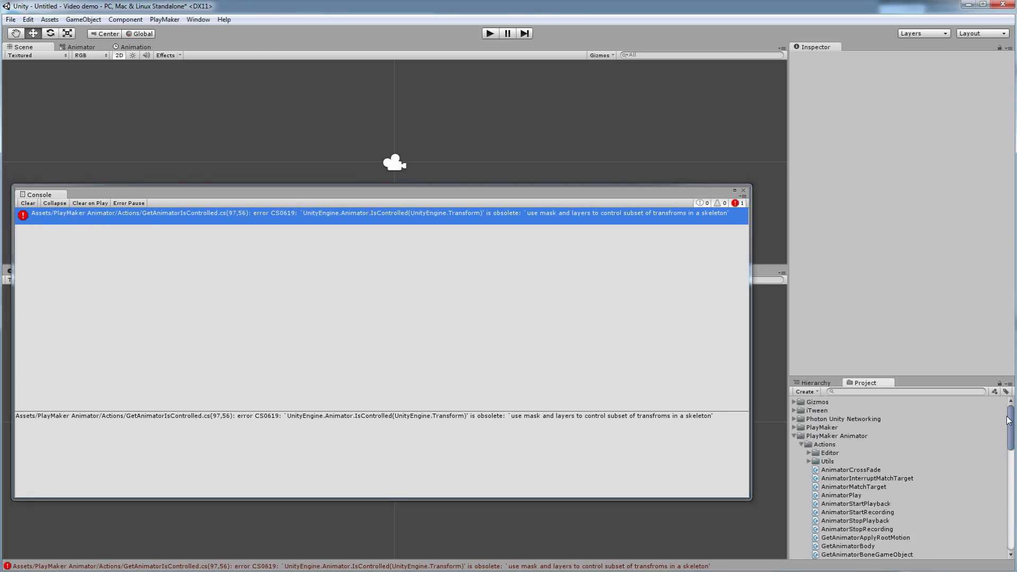
click(836, 436)
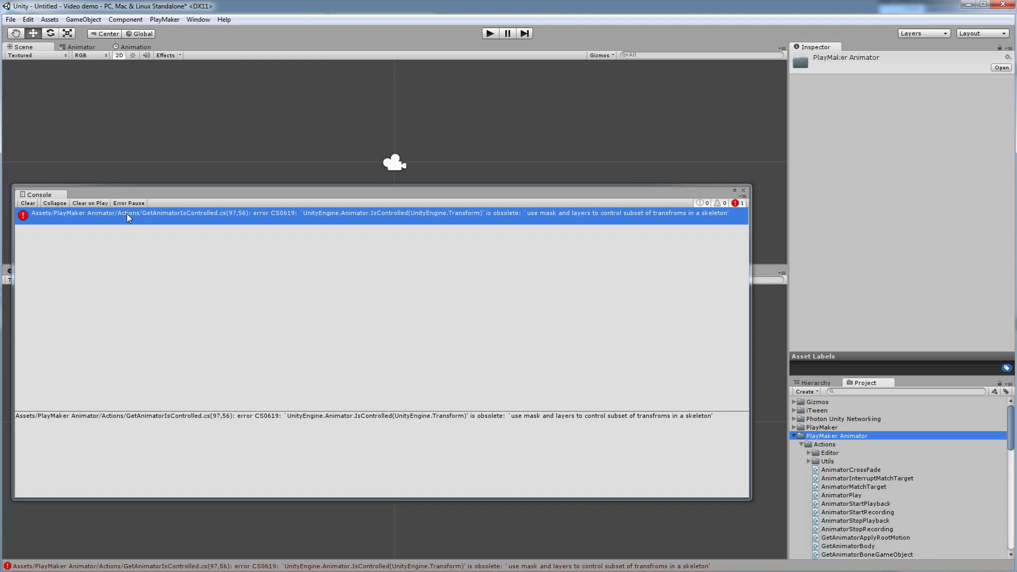
click(824, 445)
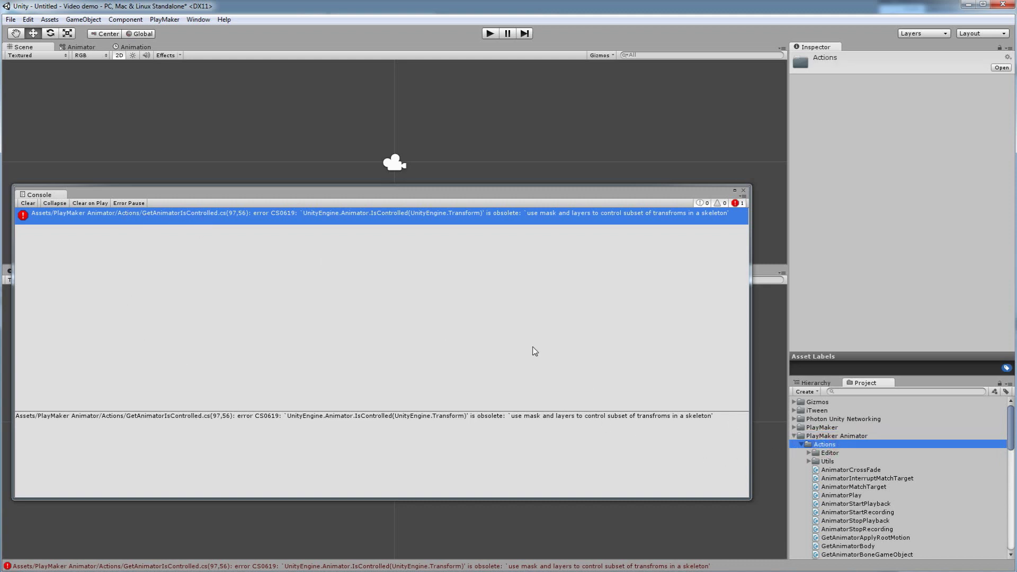
drag(1012, 423, 1014, 486)
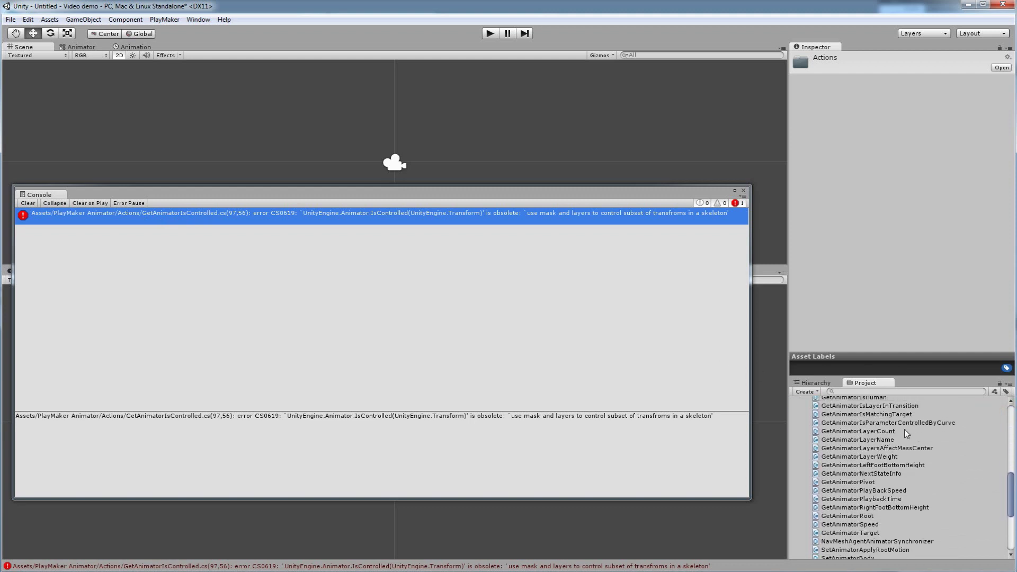
scroll(863, 483, down, 6)
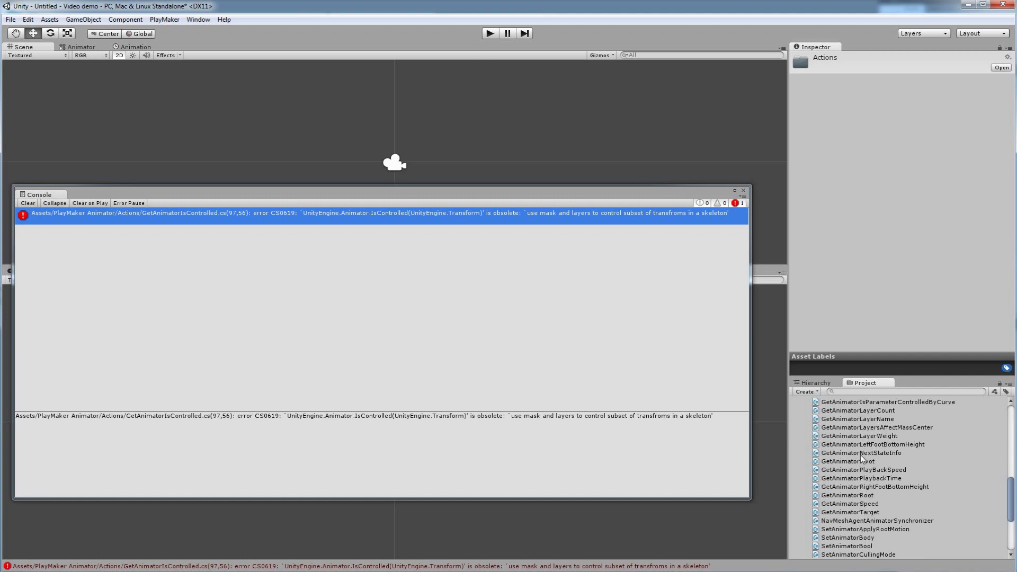
scroll(869, 437, up, 2)
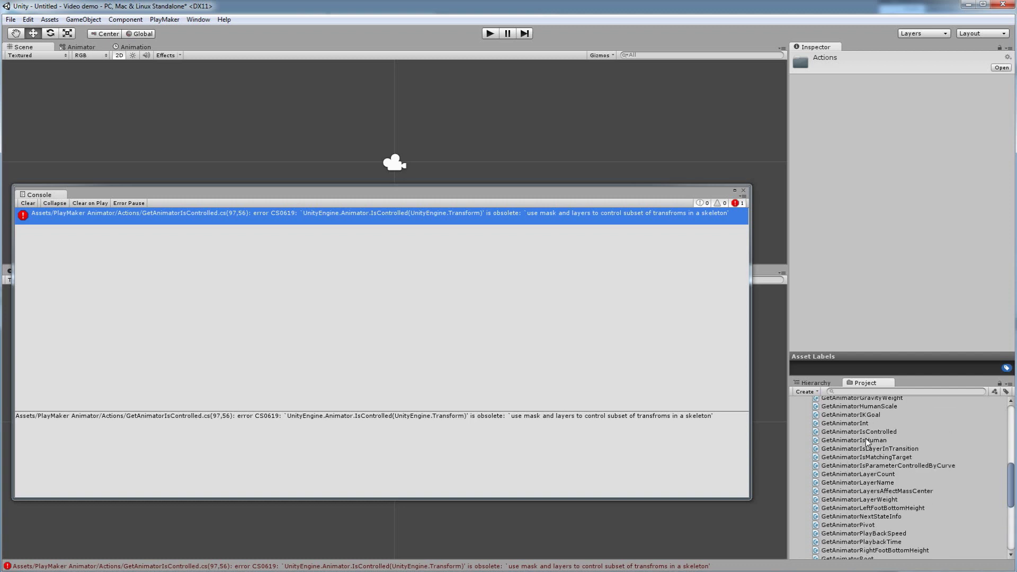
click(872, 432)
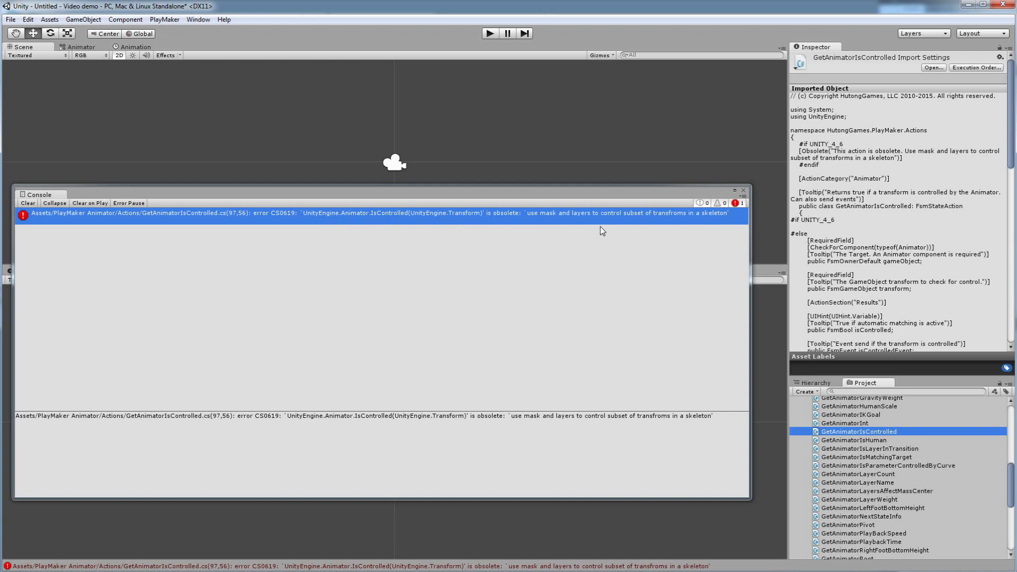
right_click(854, 431)
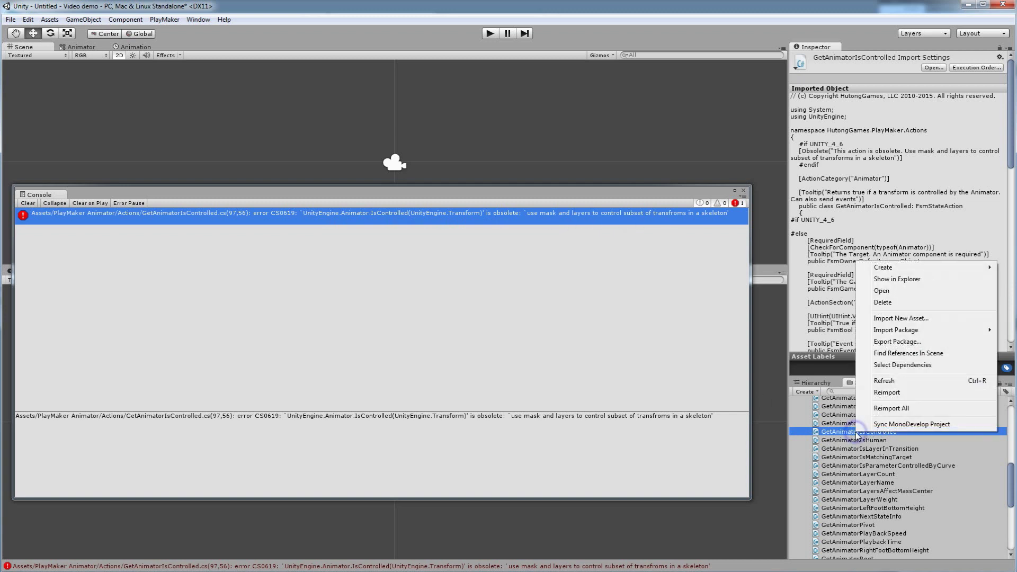
click(889, 306)
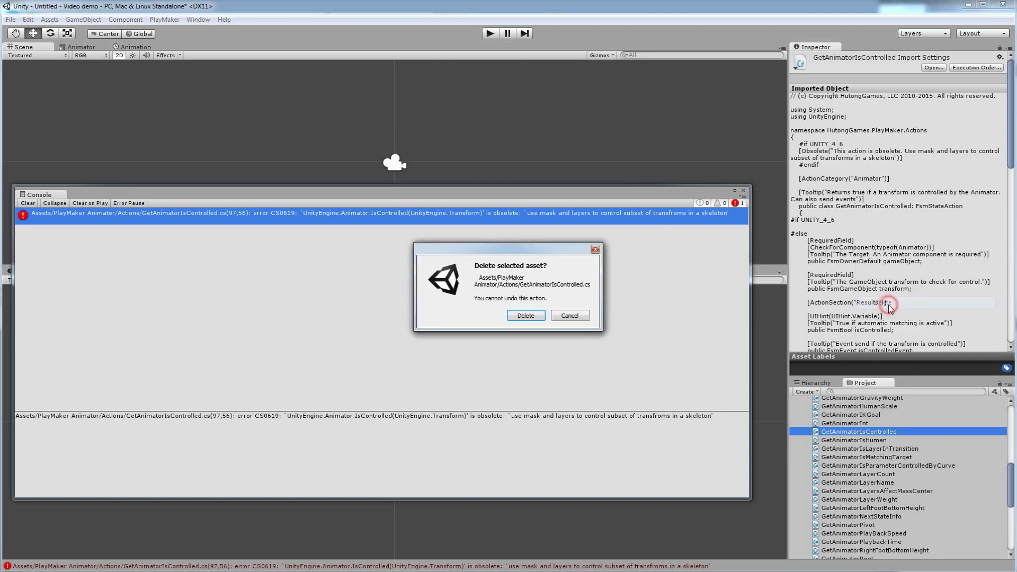
click(528, 315)
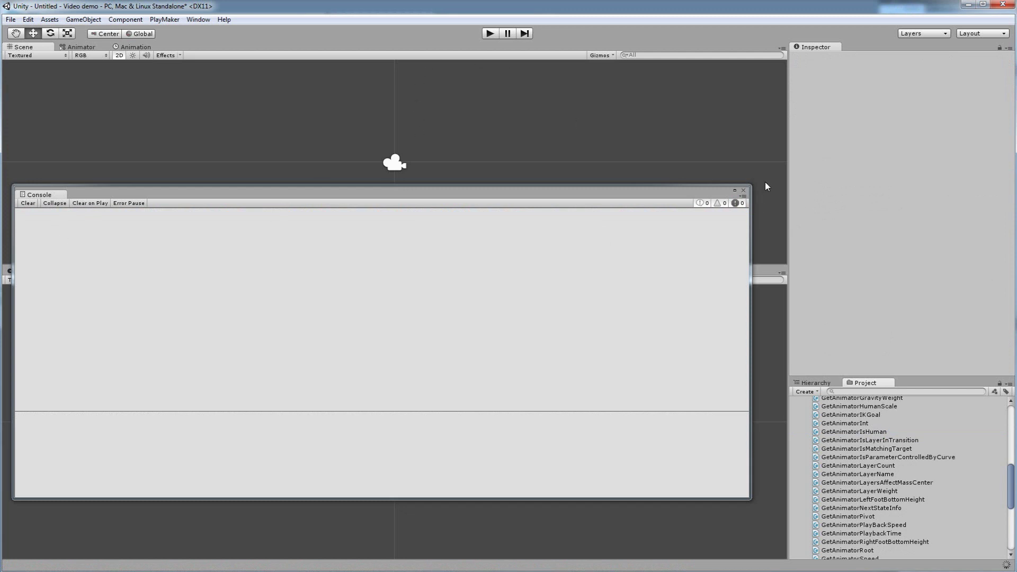
Step: Close the Console and run the scene in play mode
click(744, 191)
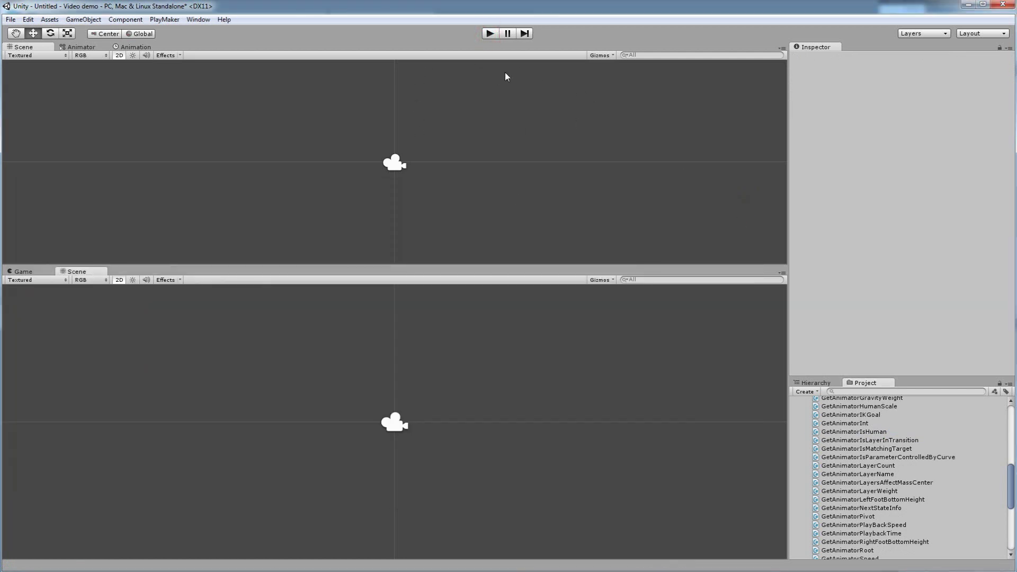
click(489, 33)
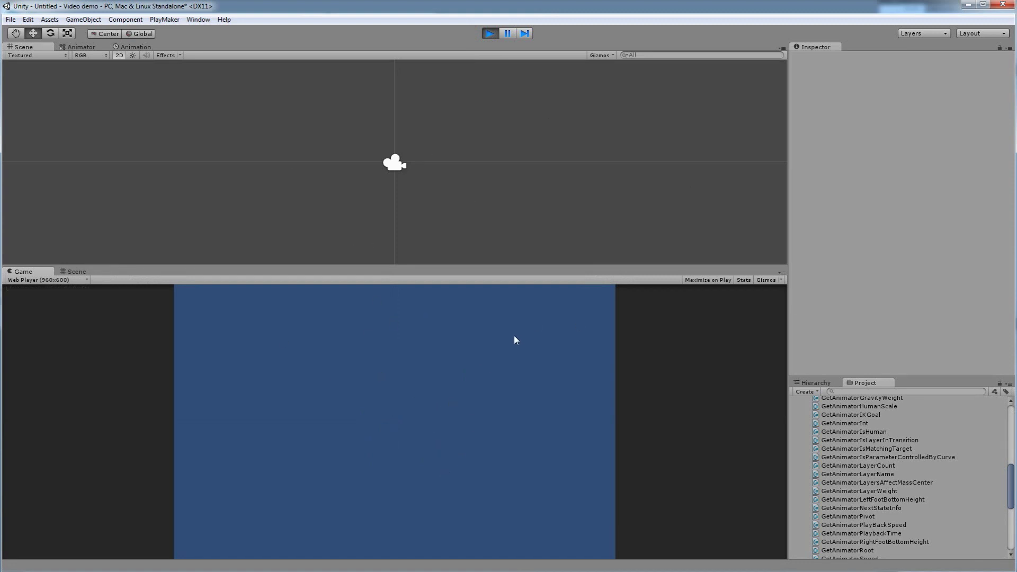
Step: Stop play mode and collapse the PlayMaker Animator folder in the project's assets
click(489, 33)
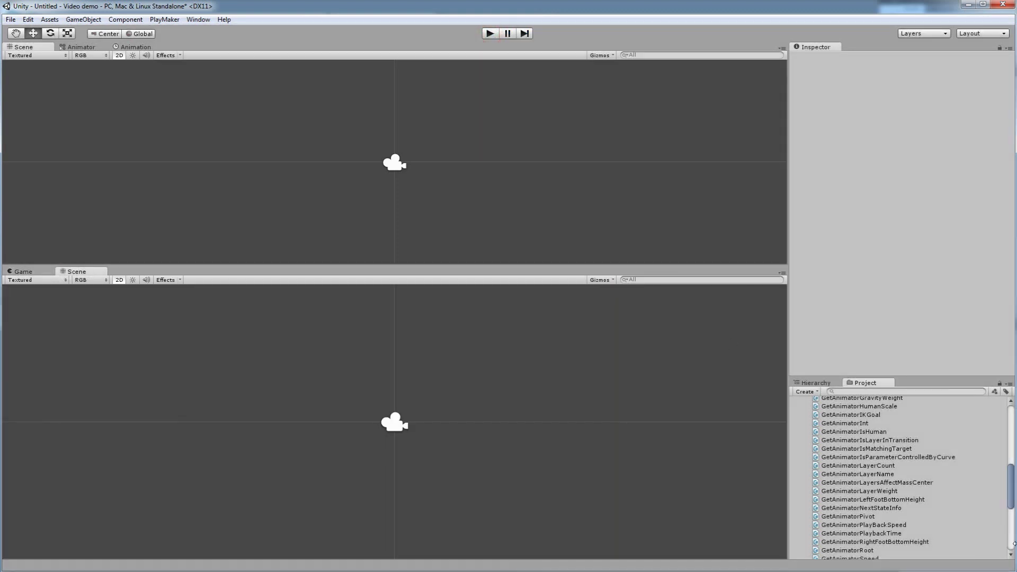
scroll(1009, 498, up, 10)
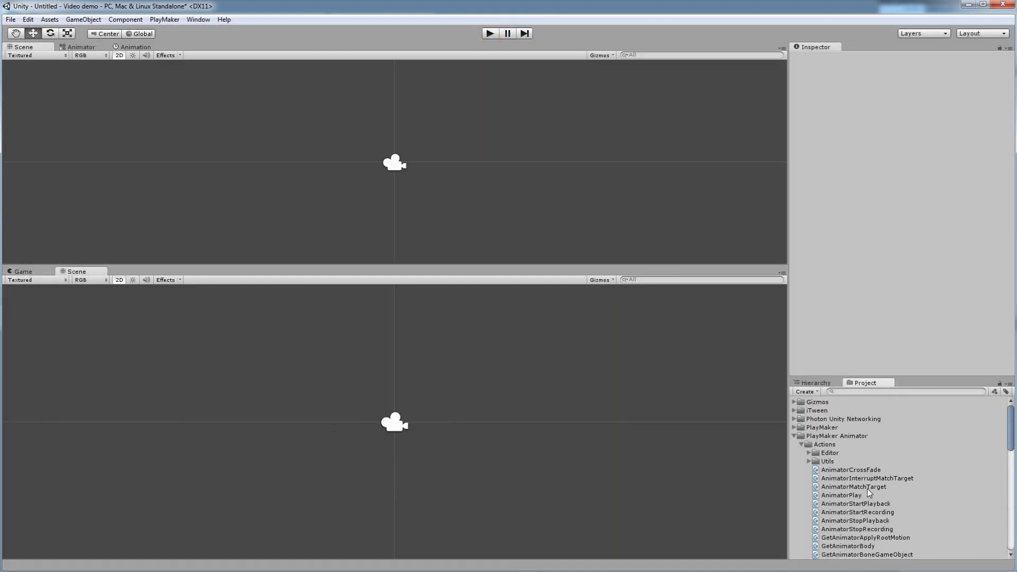
click(795, 436)
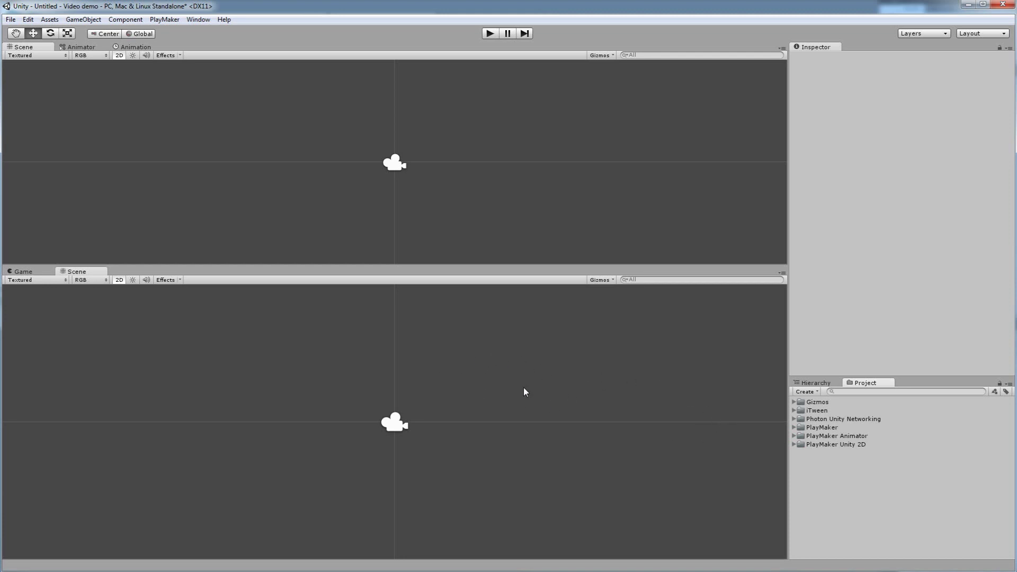
Step: Create a new project folder named Sprites
click(814, 395)
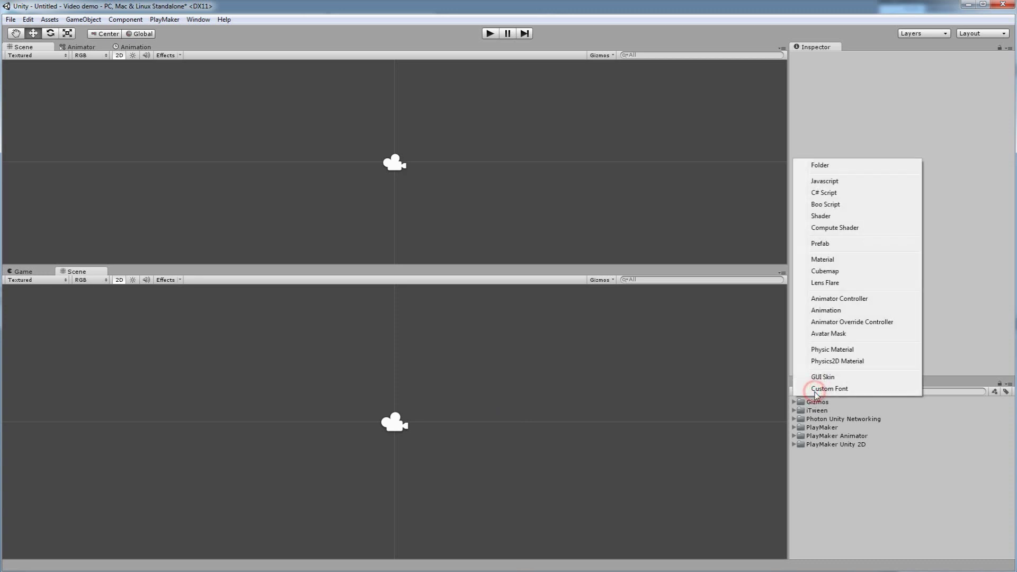
click(822, 165)
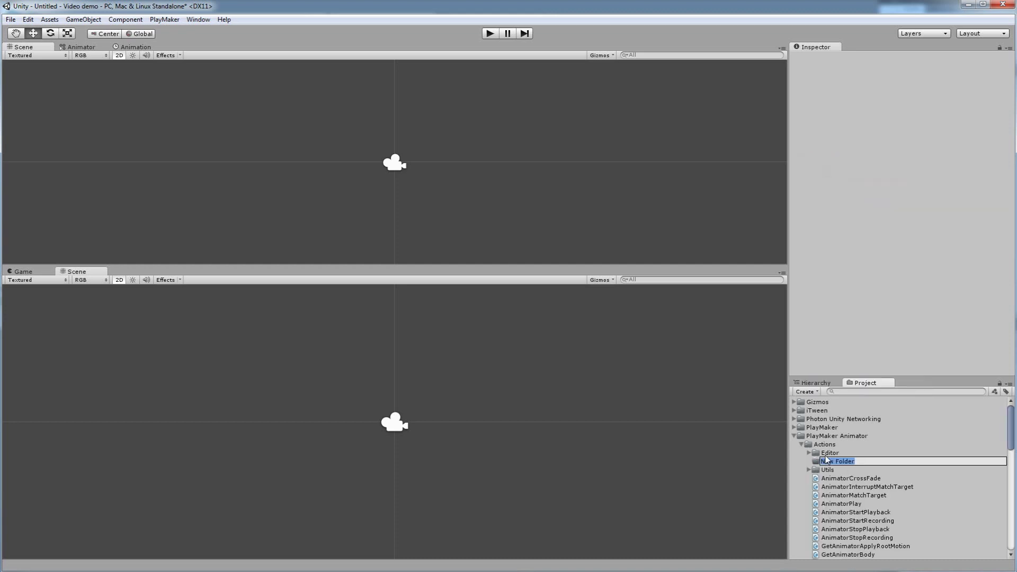
text(Sprites)
key(Return)
Step: Move the Sprites folder to the root level of the project's assets and collapse the PlayMaker and PlayMaker Animator folders
drag(823, 464, 837, 435)
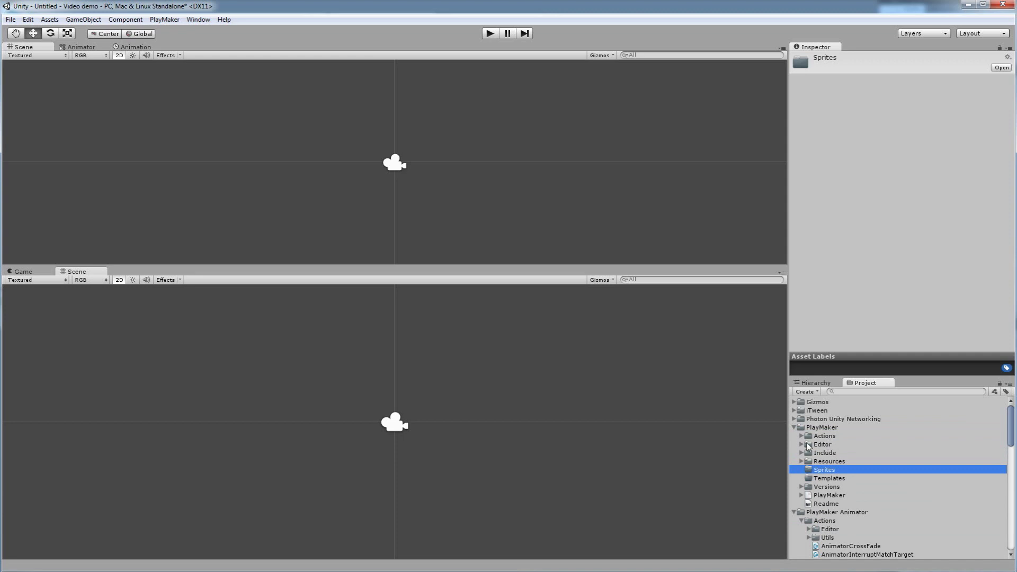
mouse_move(816, 469)
mouse_down()
mouse_move(820, 531)
mouse_move(814, 469)
mouse_up()
click(794, 480)
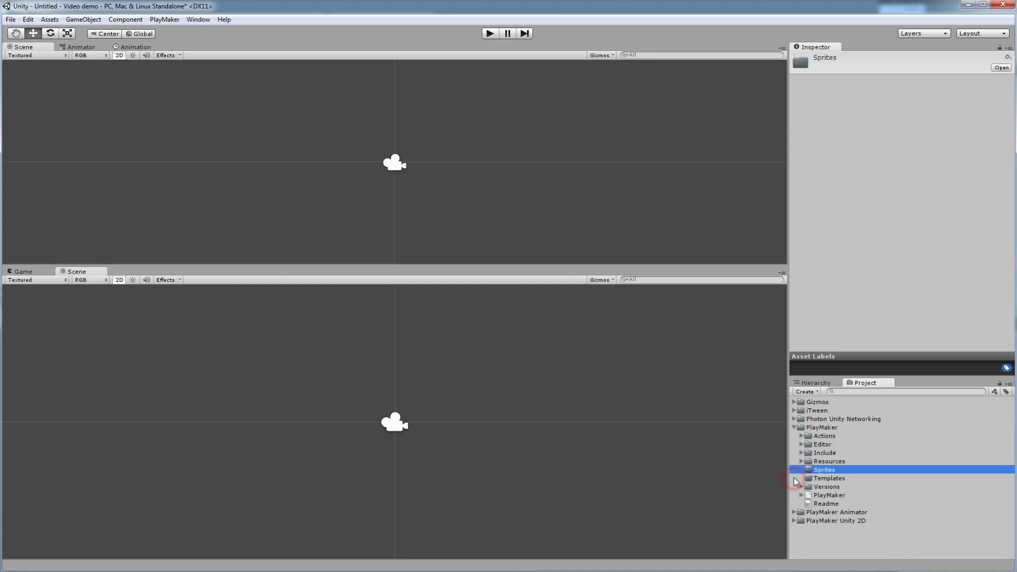
drag(821, 470, 839, 538)
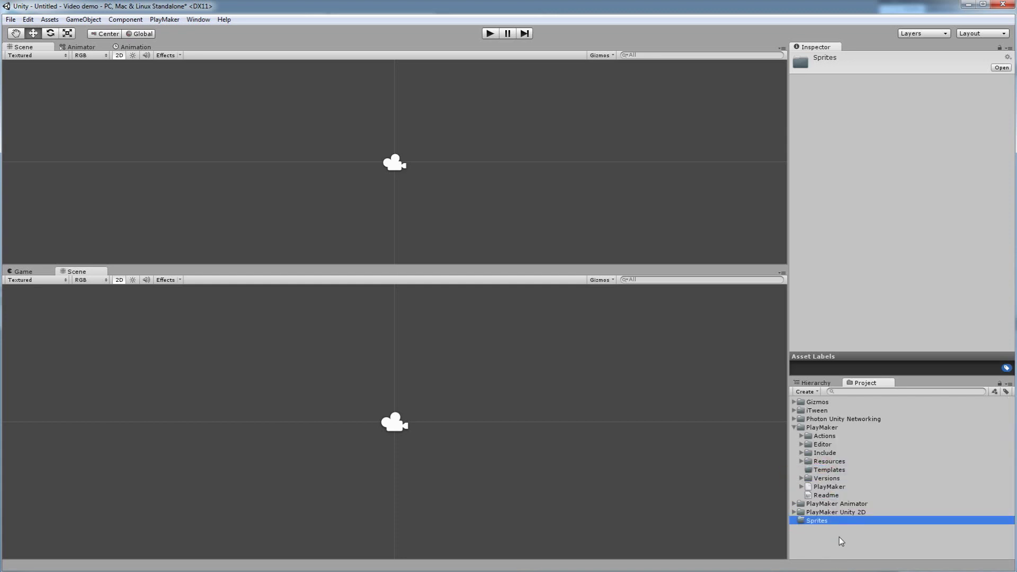
click(795, 427)
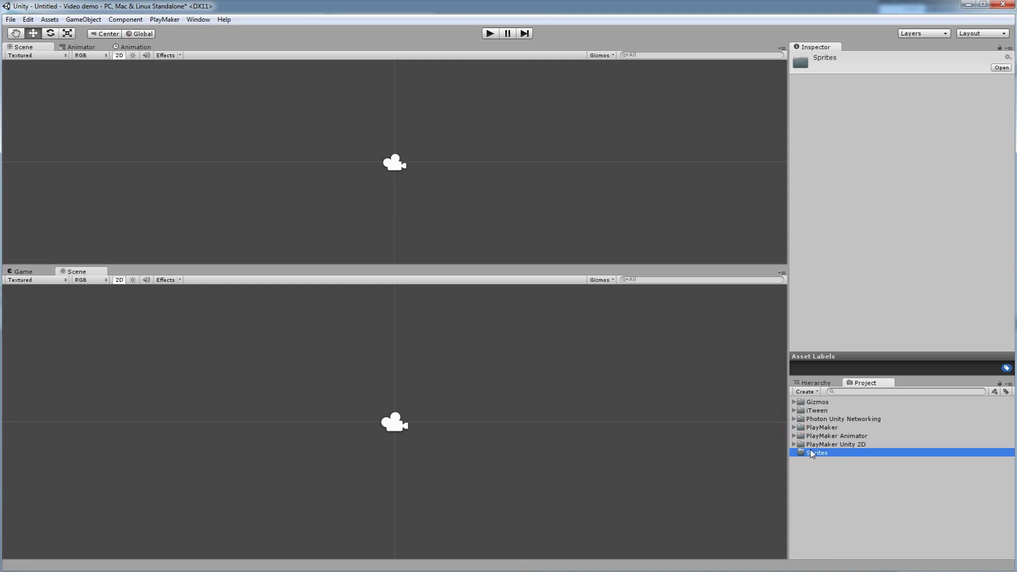
click(837, 472)
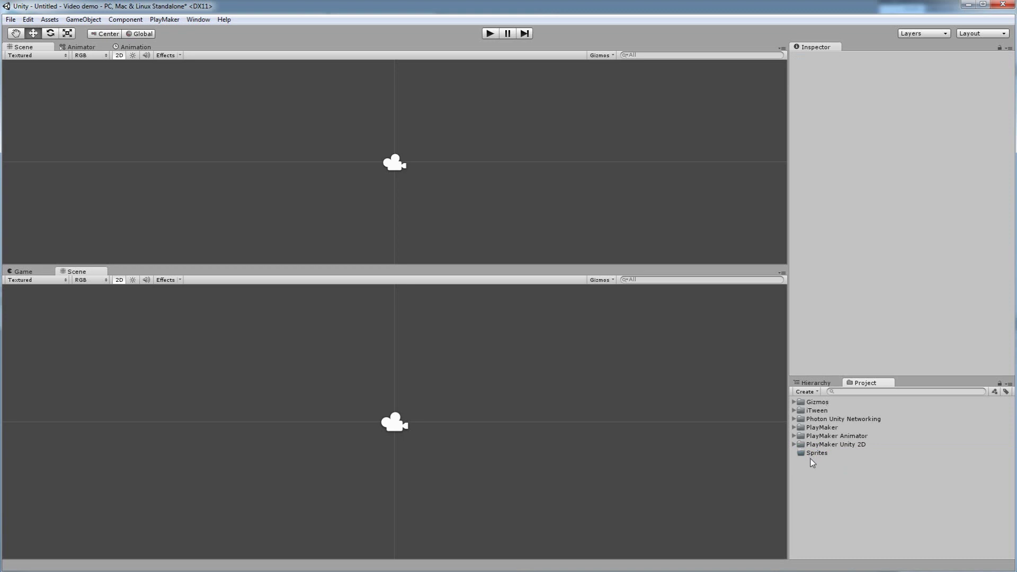
click(813, 454)
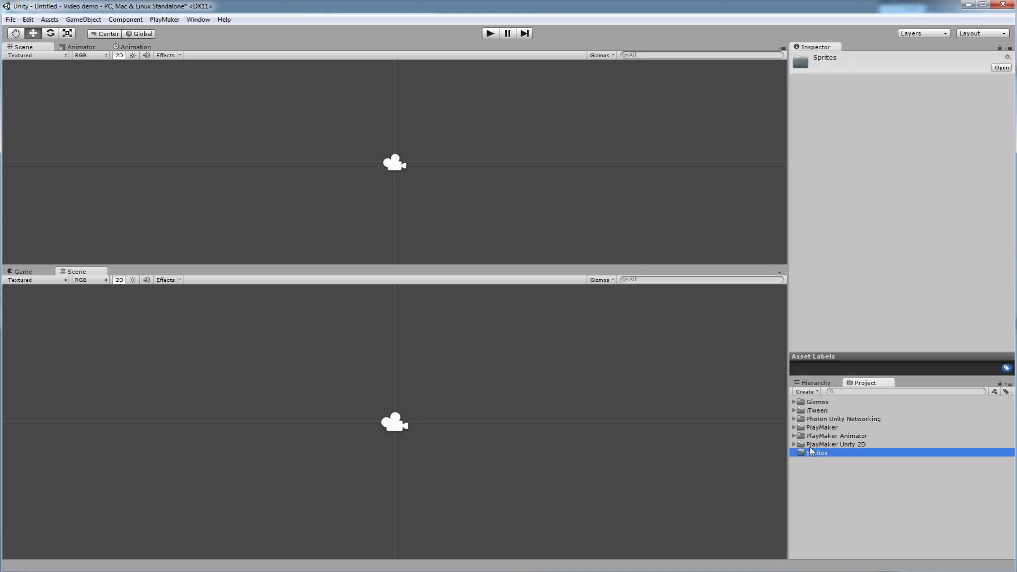
click(824, 436)
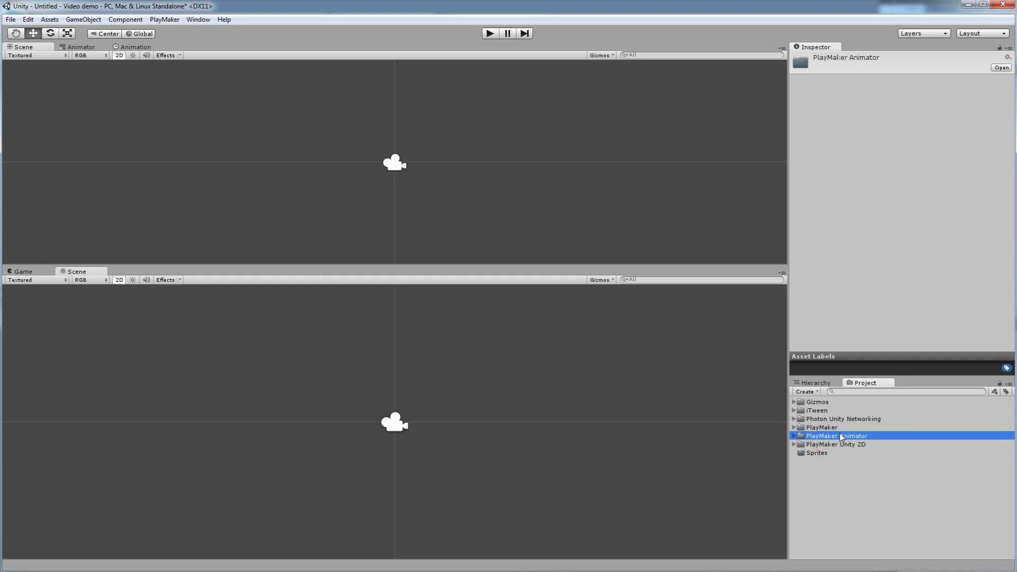
click(818, 454)
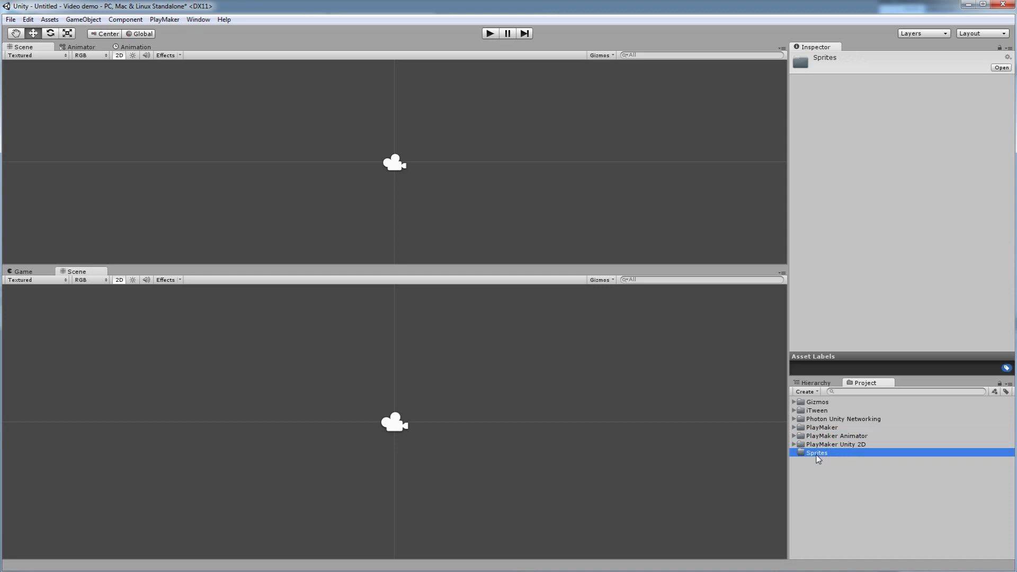
click(843, 506)
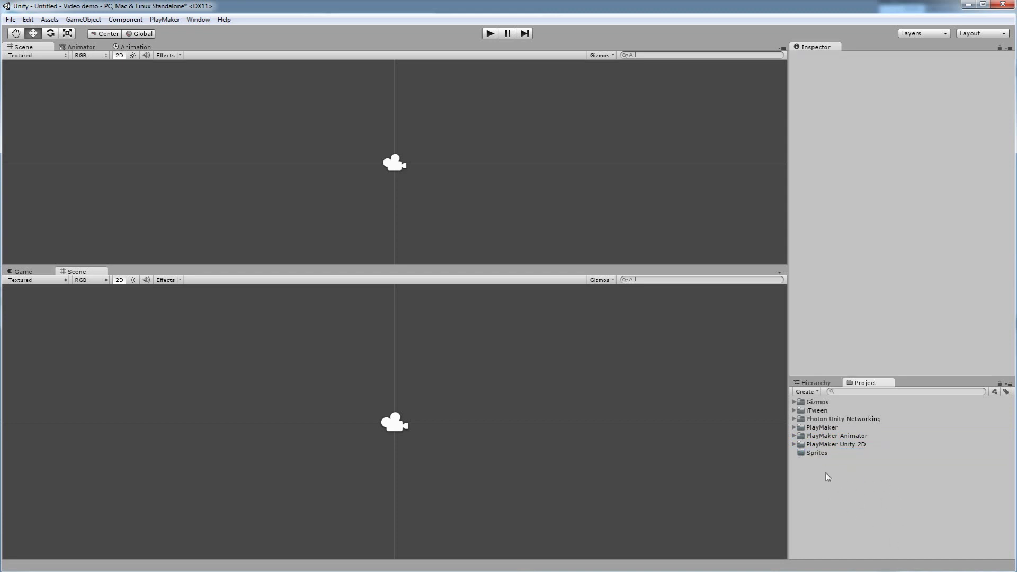
Step: Start importing a new asset into the project's Sprites folder and browse to Desktop > Demo > Sprites
click(816, 454)
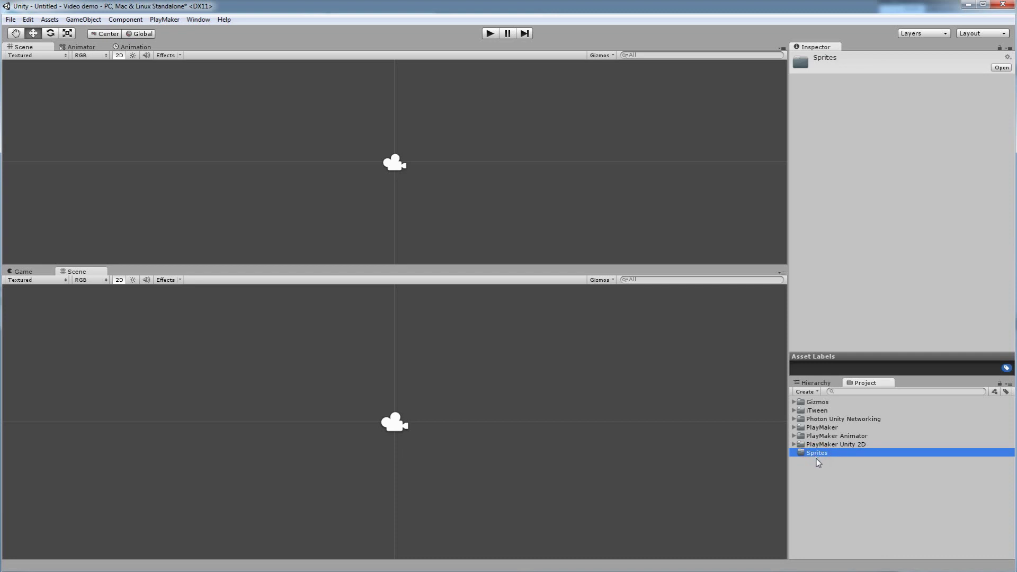
click(49, 20)
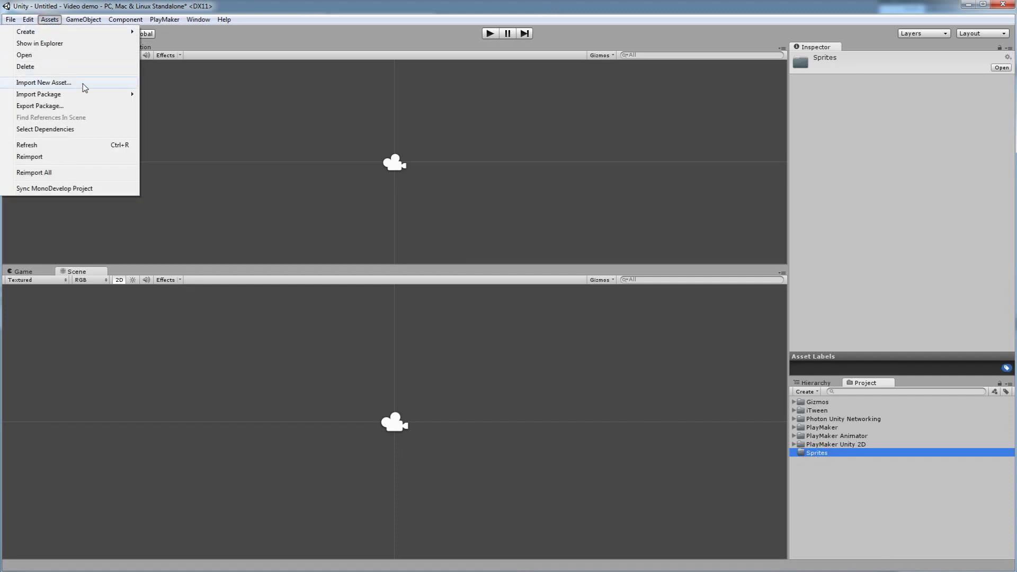
mouse_move(62, 96)
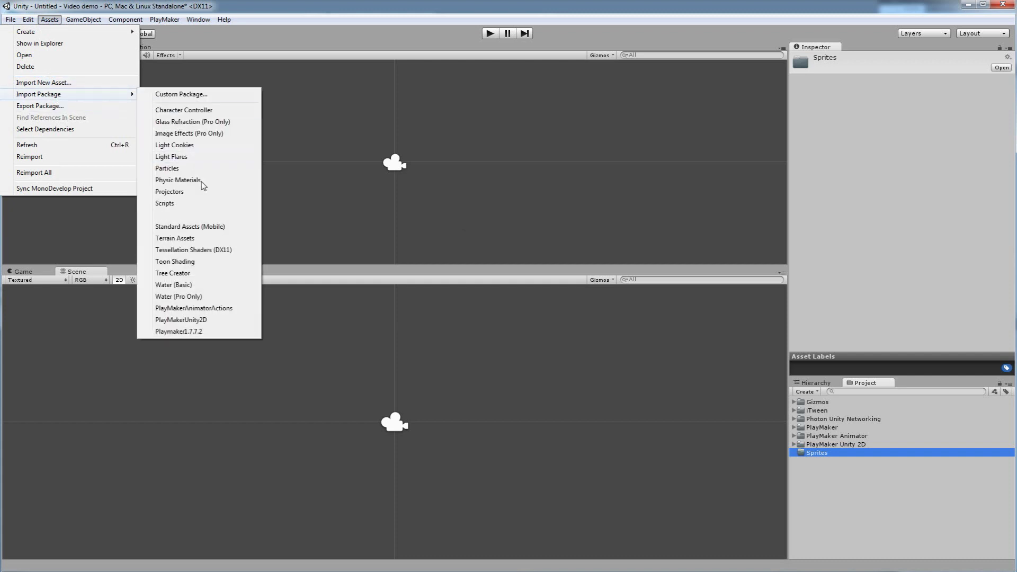
click(81, 84)
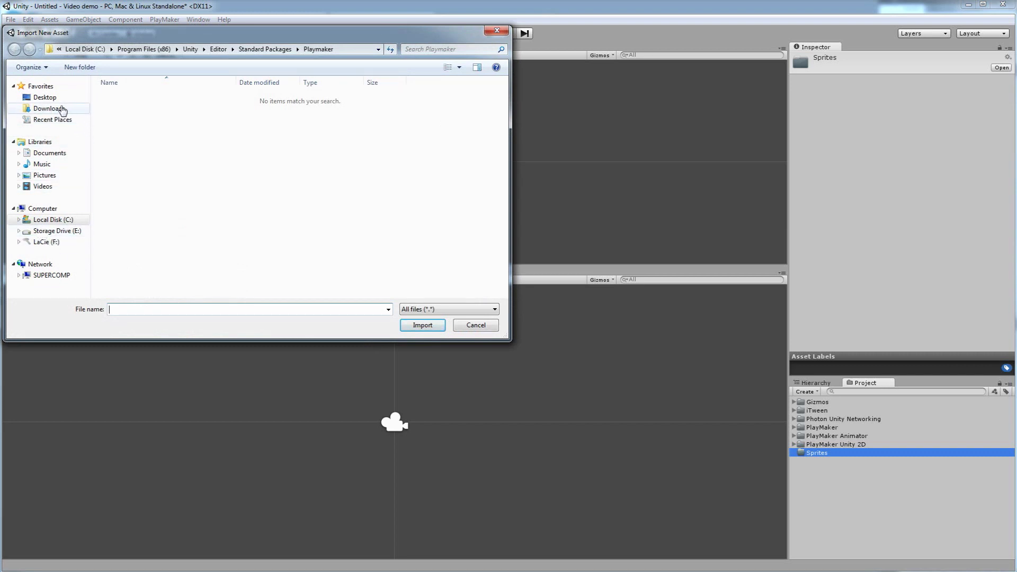
click(45, 97)
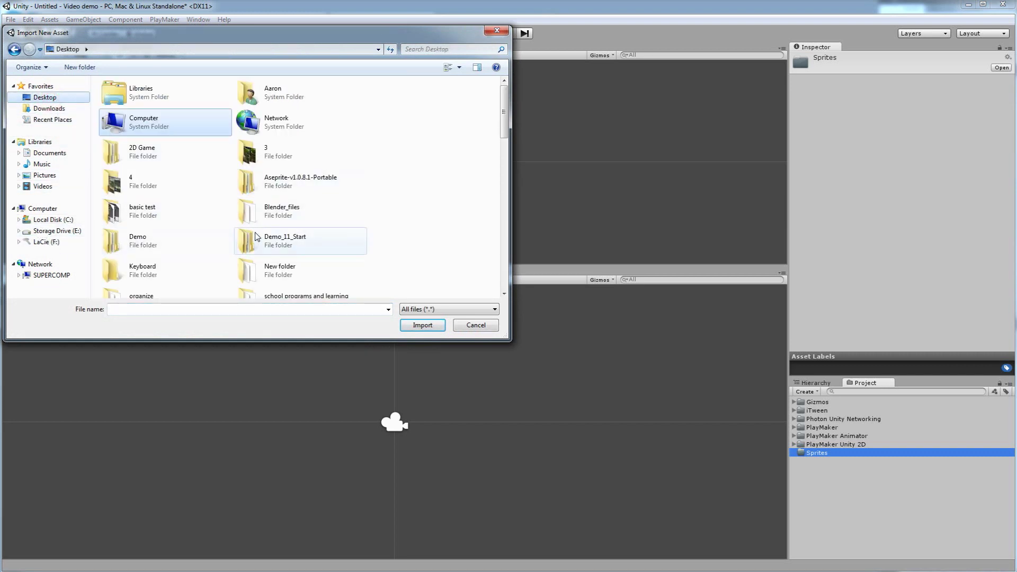
double_click(151, 243)
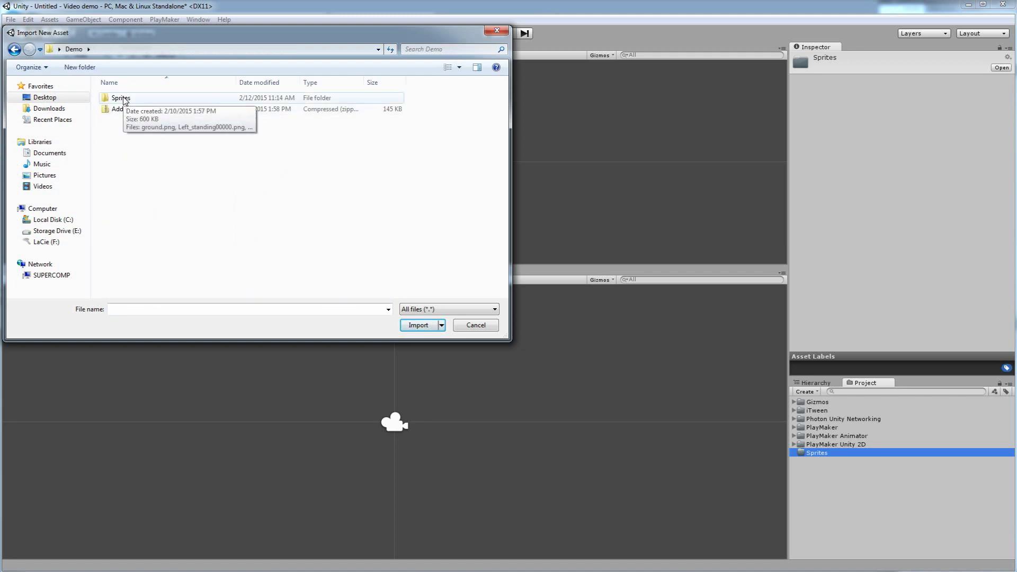
double_click(122, 98)
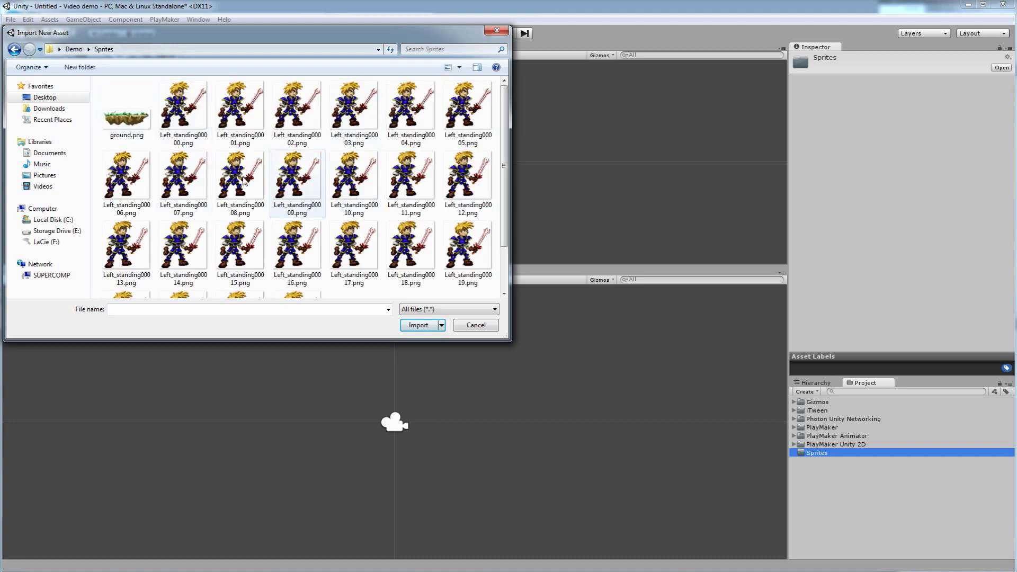
Step: Examine the ground, Left_standing and Left_walking images available in the Demo's Sprites folder
scroll(237, 202, down, 1)
scroll(237, 202, up, 1)
scroll(374, 228, down, 1)
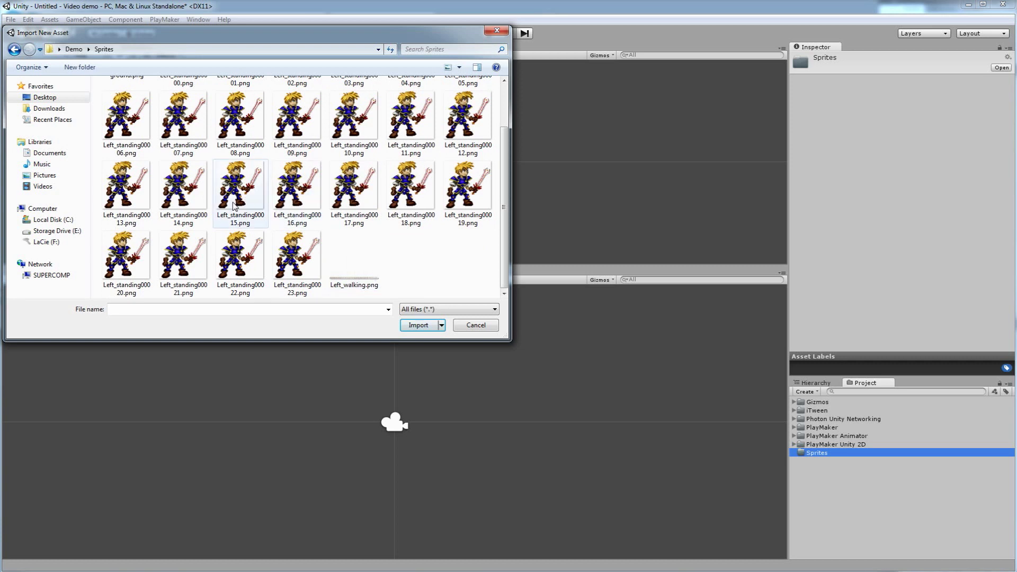
scroll(238, 212, up, 1)
click(130, 122)
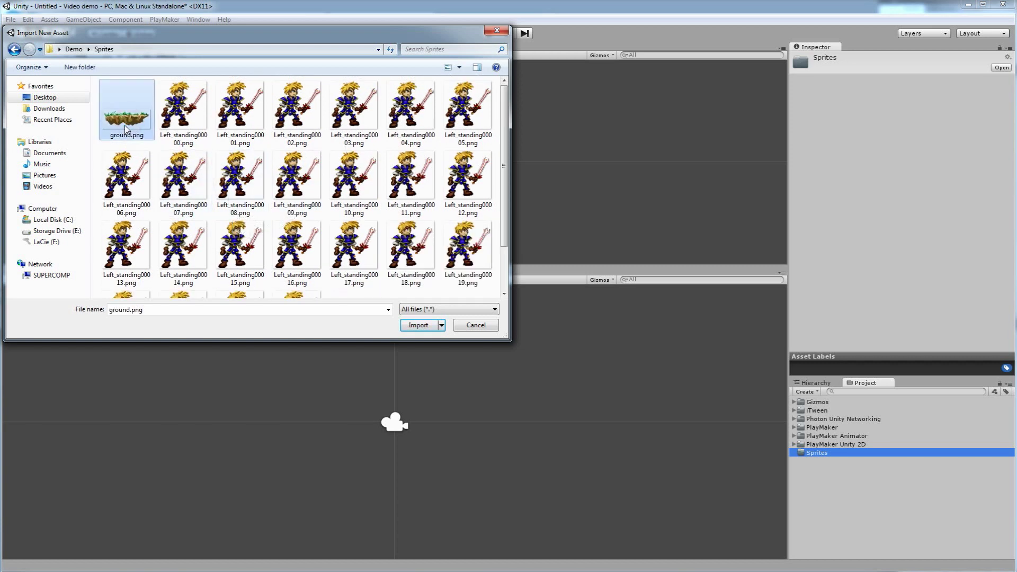
click(181, 123)
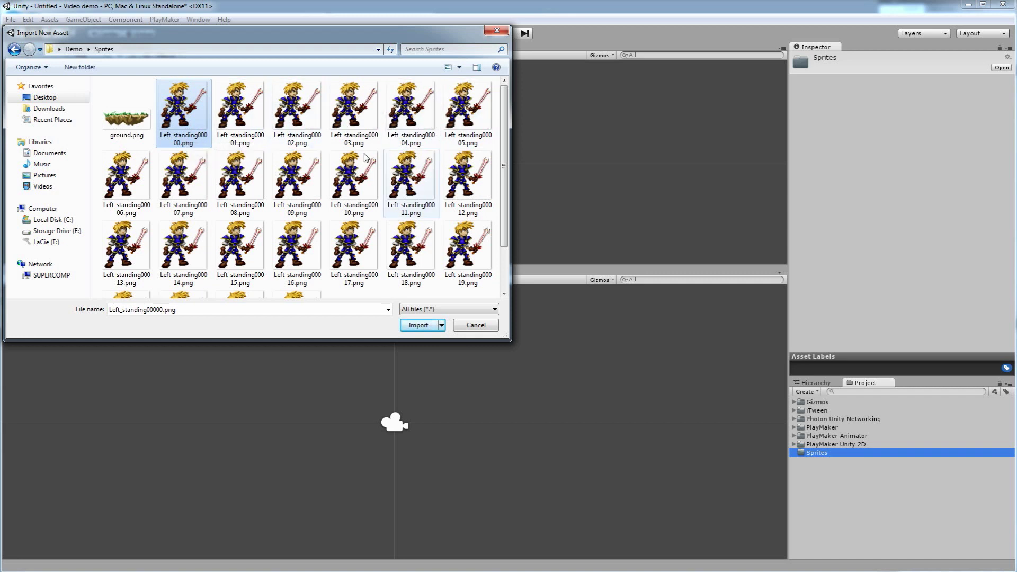
scroll(300, 254, down, 2)
click(301, 254)
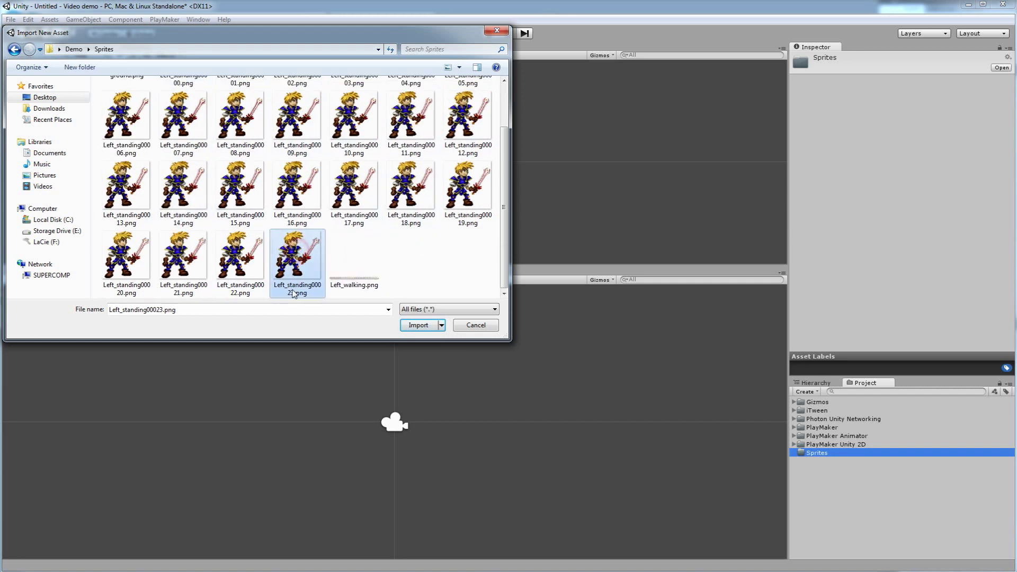
scroll(256, 125, up, 2)
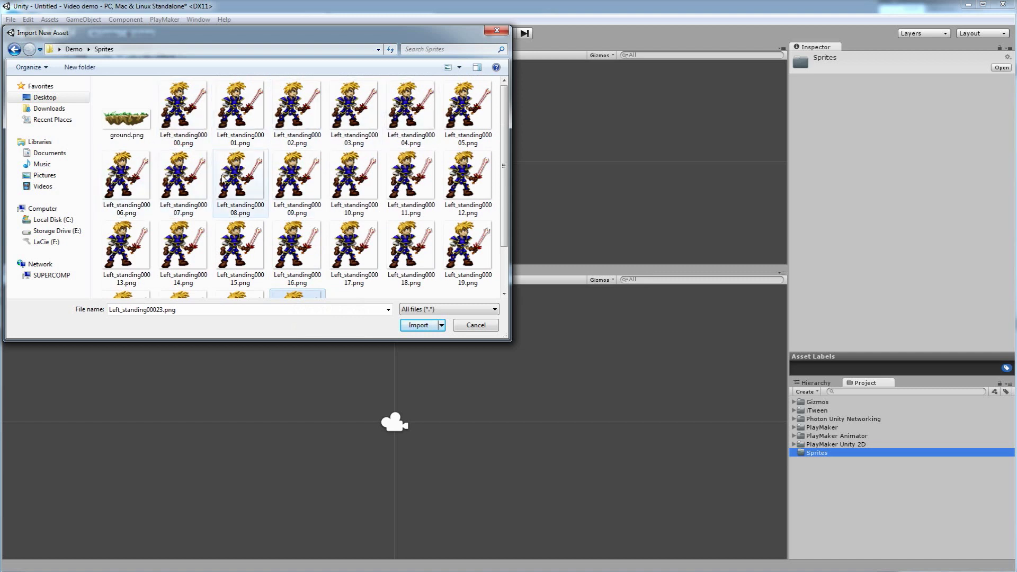
scroll(255, 229, down, 1)
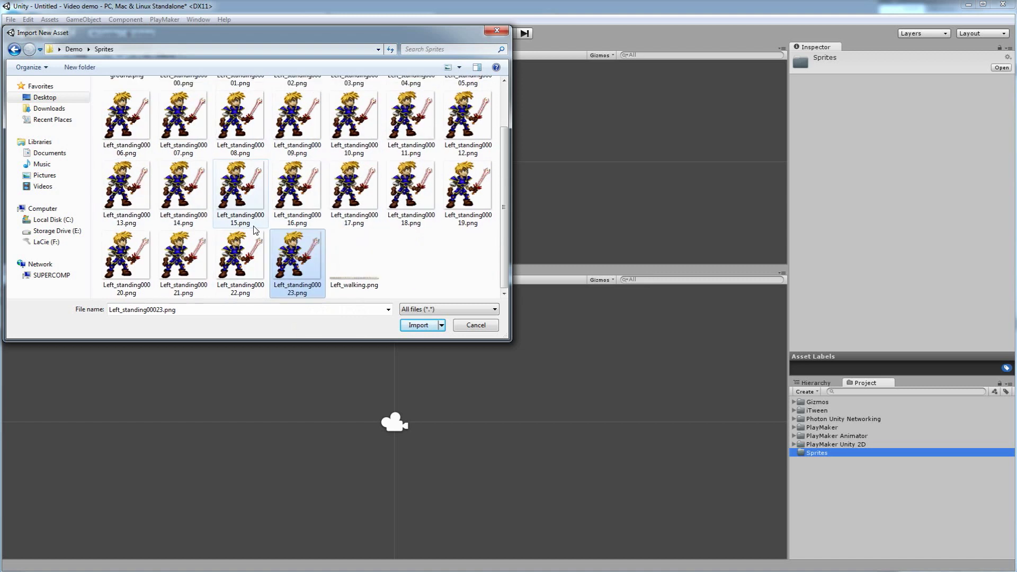
click(362, 268)
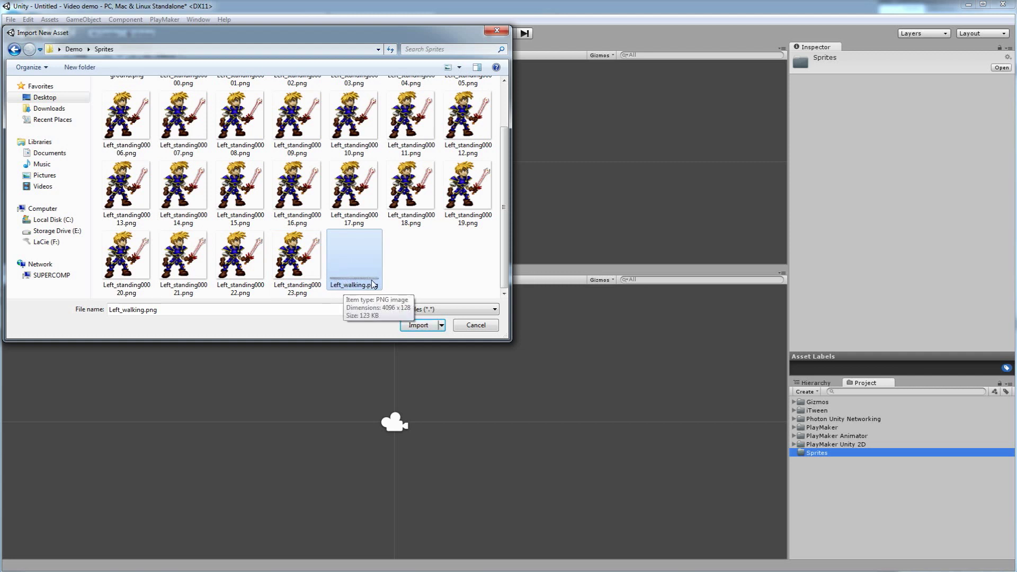
scroll(372, 274, up, 2)
click(197, 115)
click(234, 114)
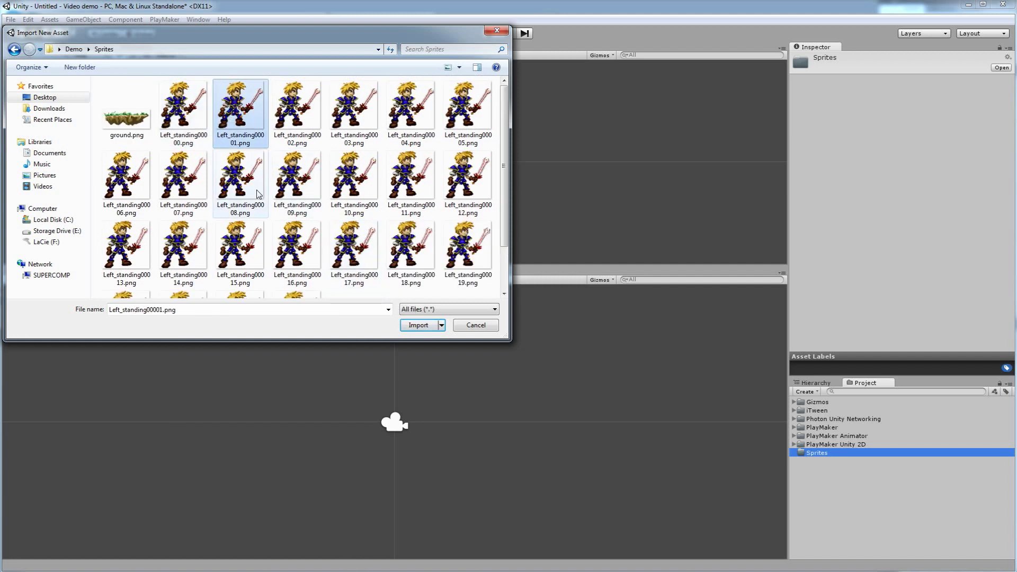
scroll(236, 198, down, 2)
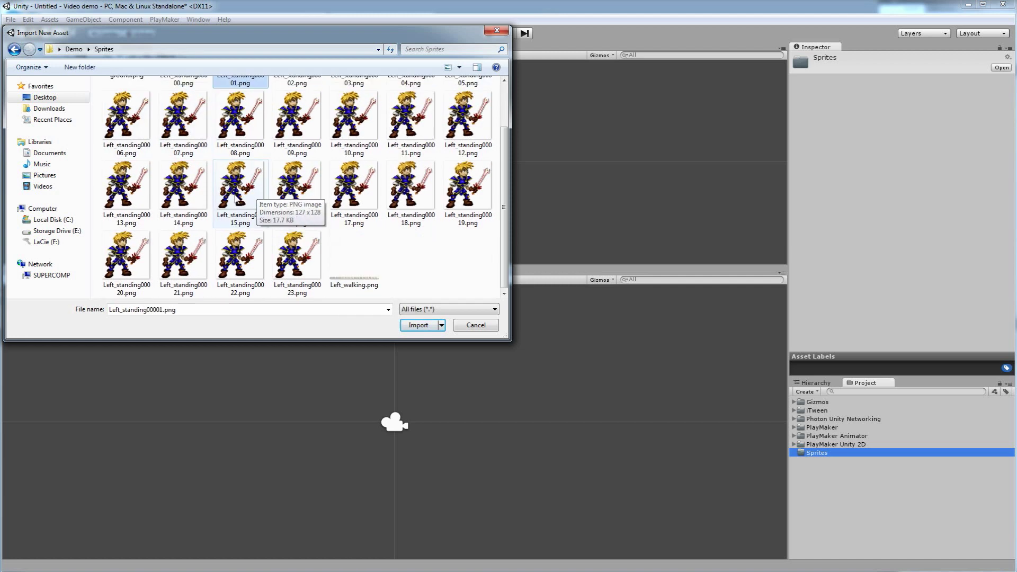
click(351, 252)
scroll(364, 274, up, 2)
scroll(347, 269, down, 2)
scroll(348, 269, up, 2)
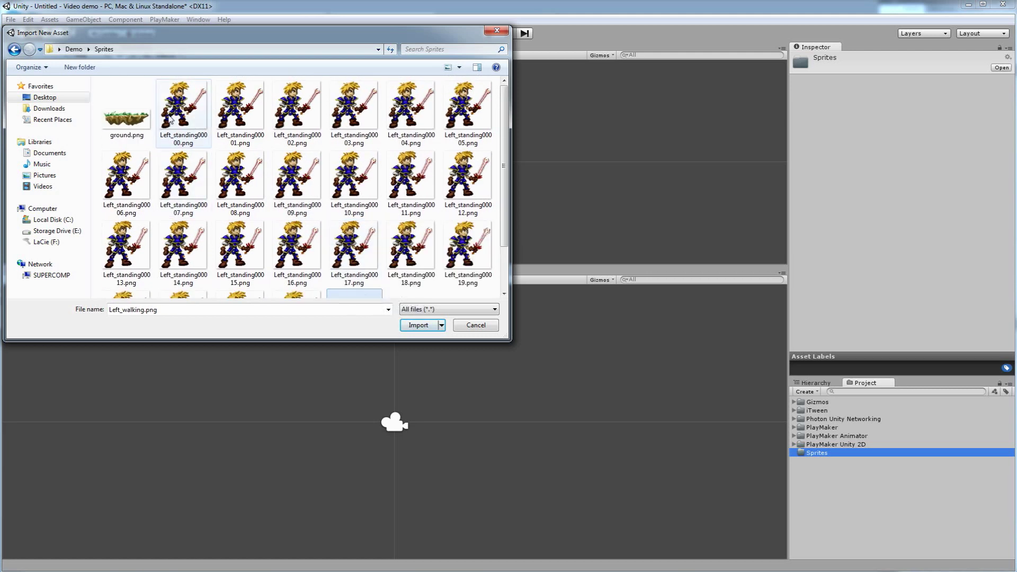
scroll(241, 255, down, 2)
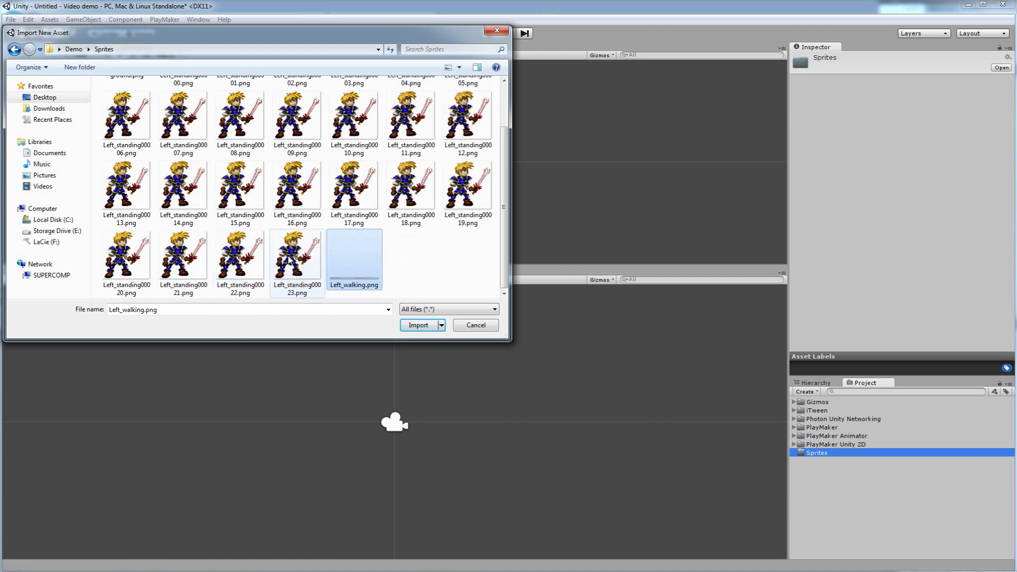
scroll(276, 209, up, 2)
scroll(276, 209, down, 2)
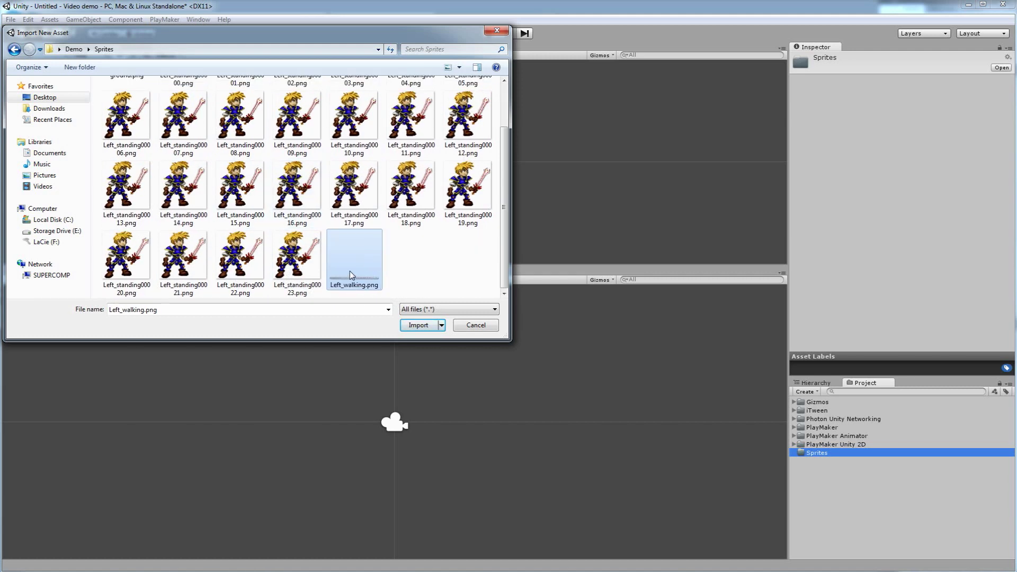
Step: Import ground.png into the project's Sprites folder and inspect the ground texture and the sprite inside it
scroll(350, 271, up, 2)
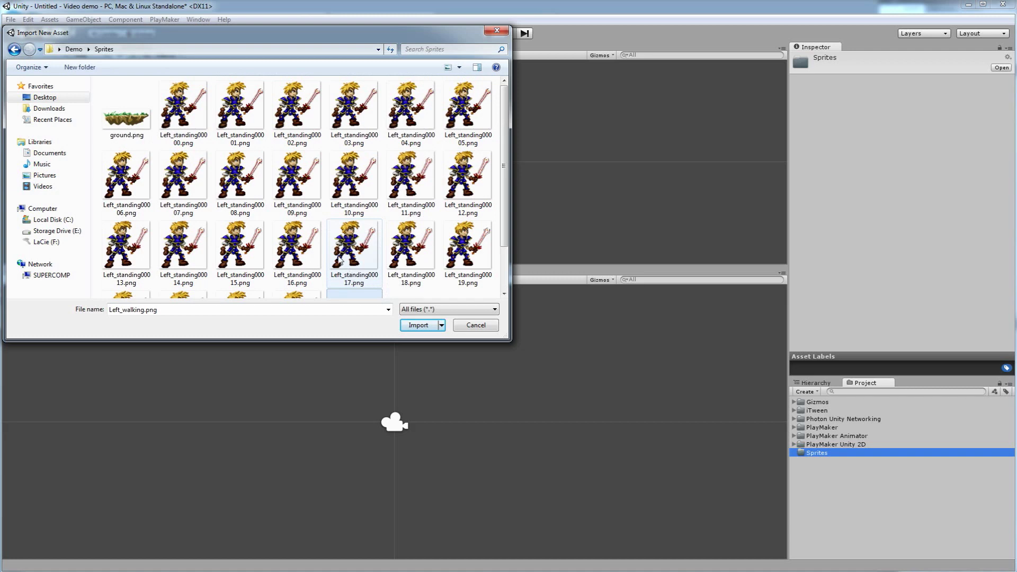
click(135, 118)
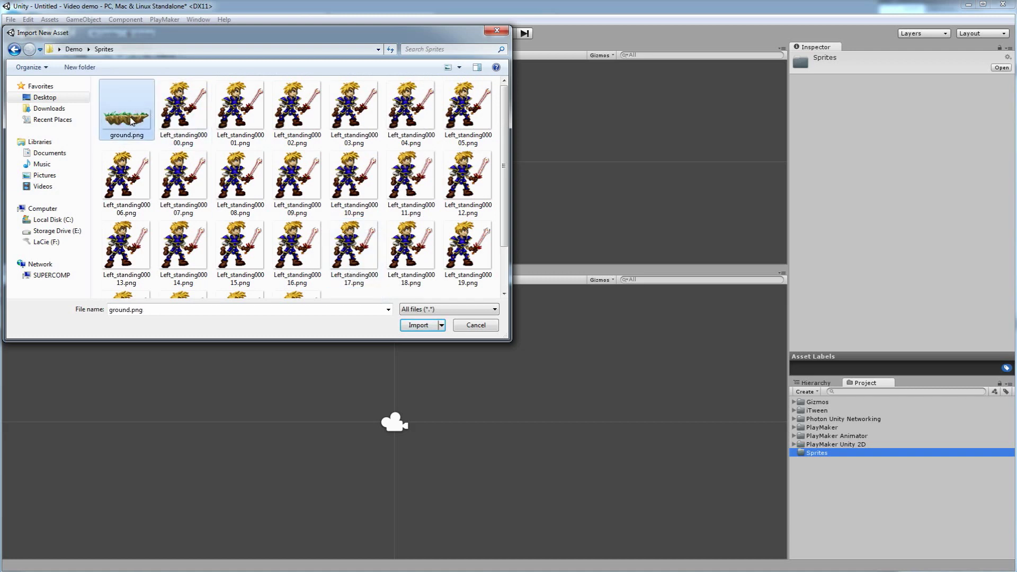
click(422, 325)
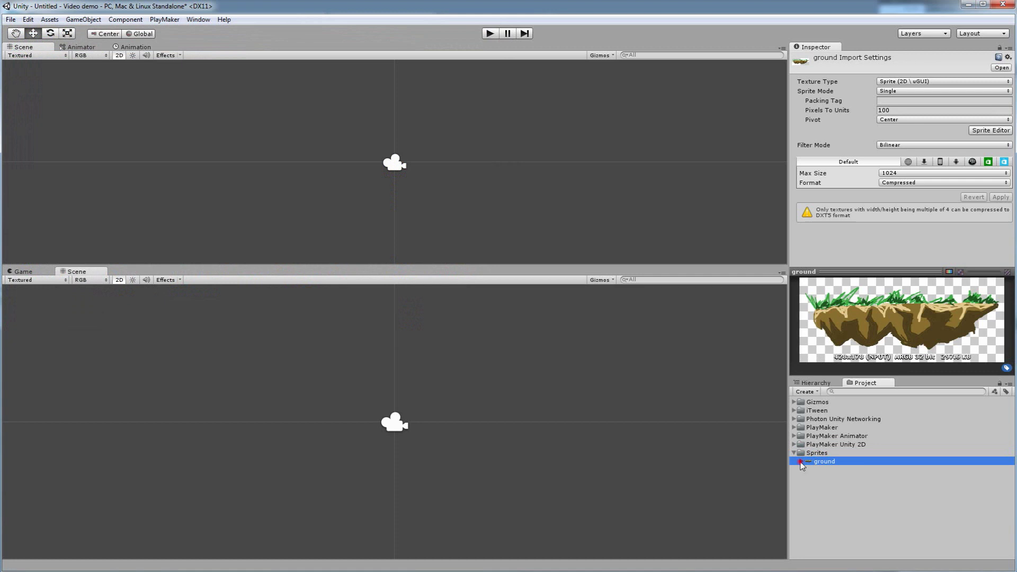
click(831, 470)
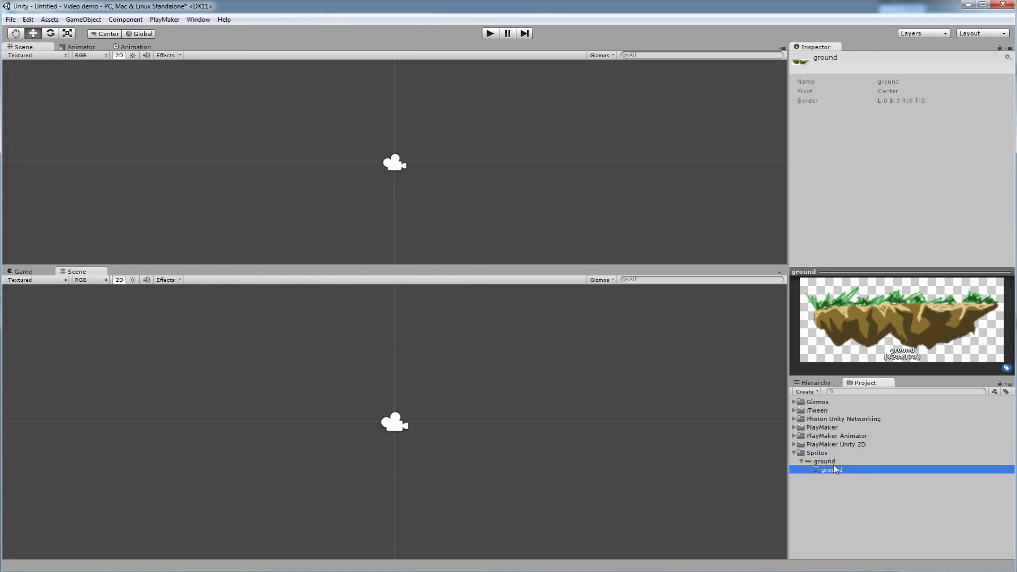
click(824, 462)
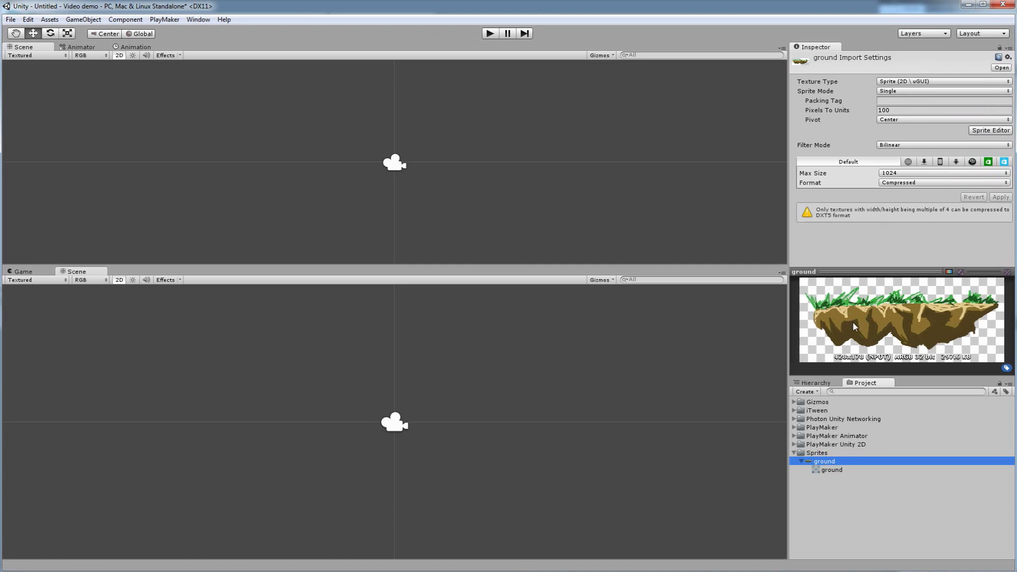
Step: Start another asset import into the Sprites folder and try to select Left_standing00000.png through Left_standing00023.png together
click(816, 454)
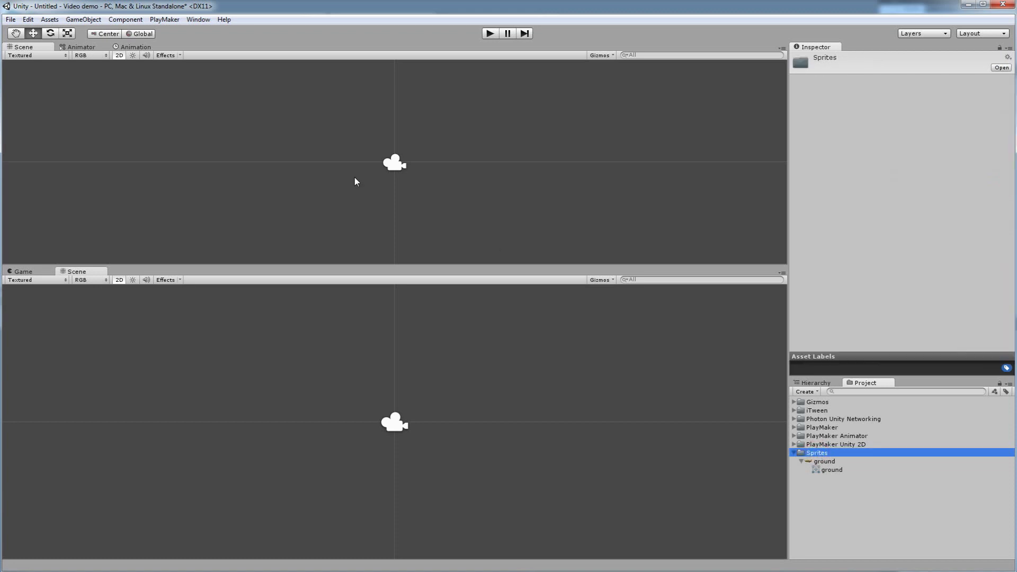
click(49, 20)
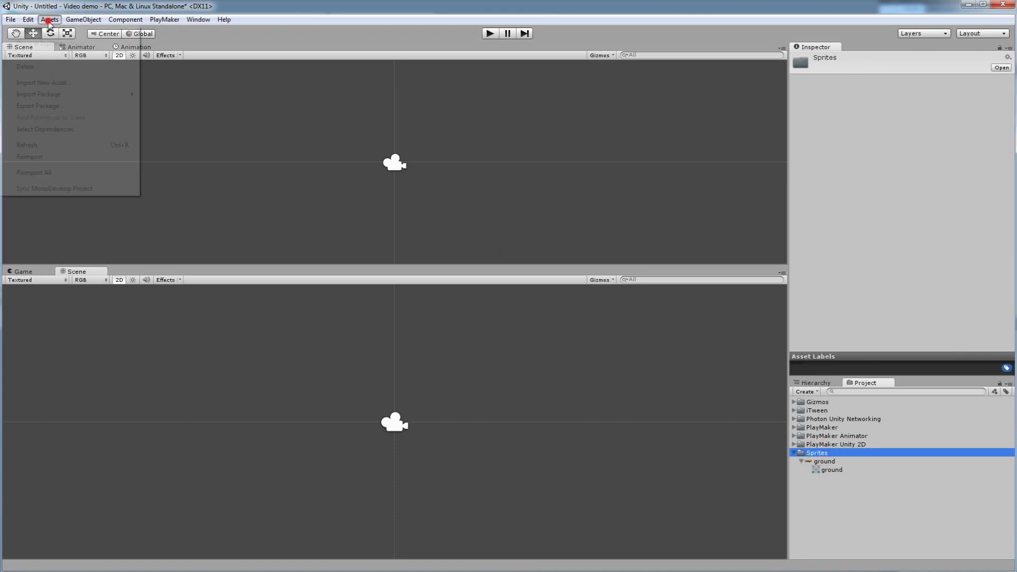
click(47, 83)
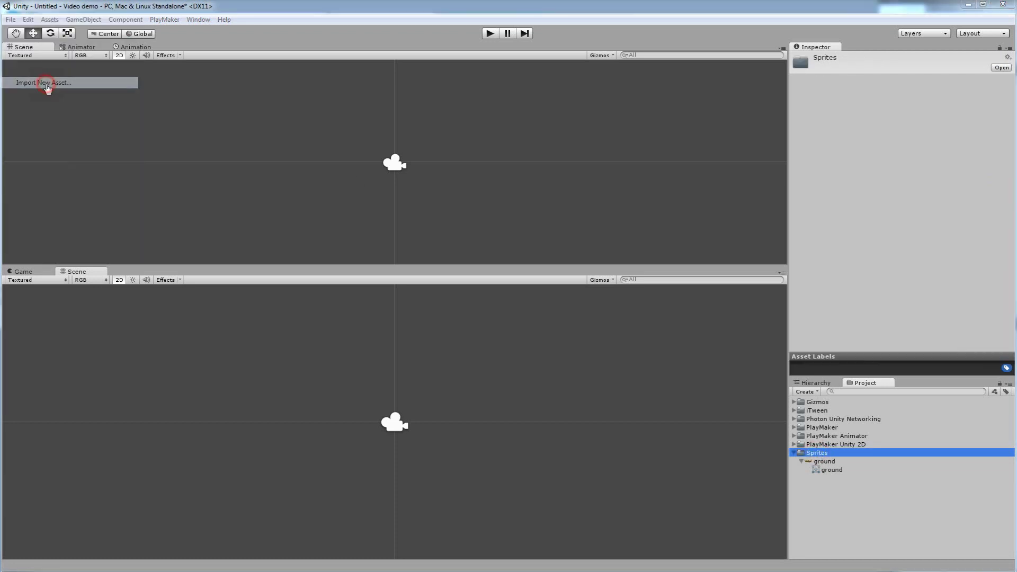
click(183, 114)
scroll(184, 121, down, 3)
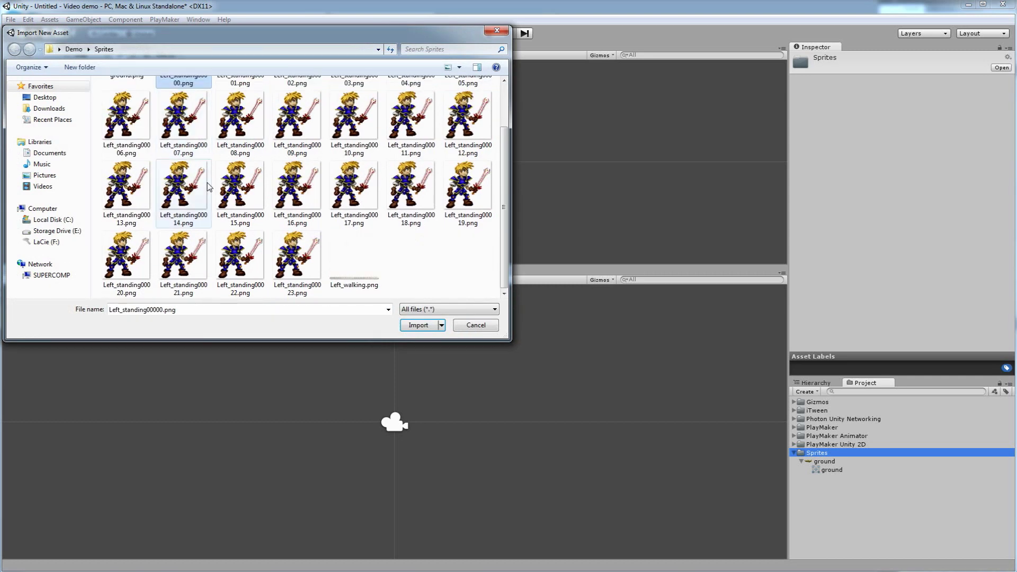
click(295, 249)
scroll(209, 176, up, 3)
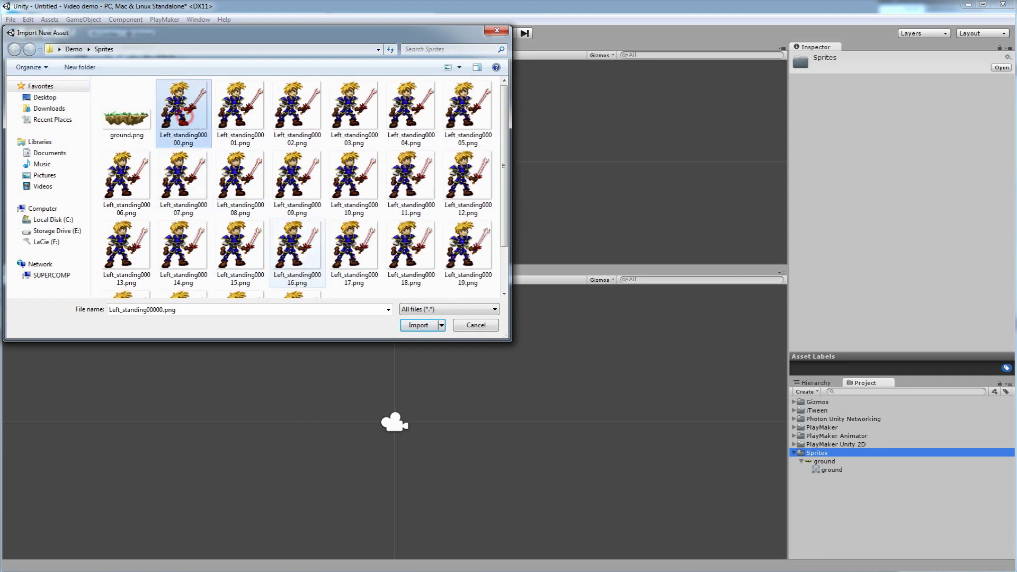
scroll(294, 251, down, 2)
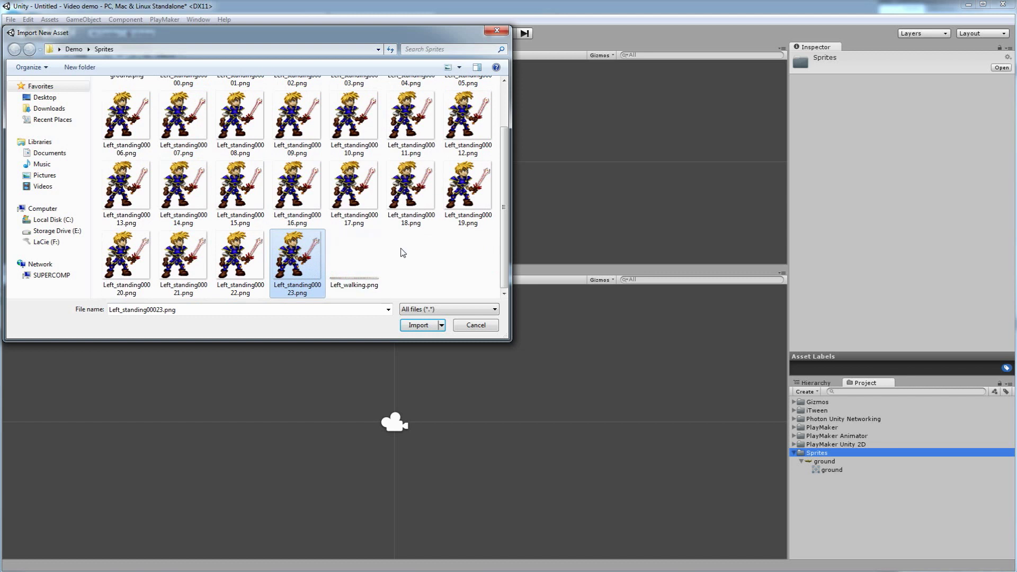
click(470, 257)
click(284, 192)
scroll(276, 193, up, 2)
Step: Import the single image Left_standing00000.png into the Sprites folder
click(183, 109)
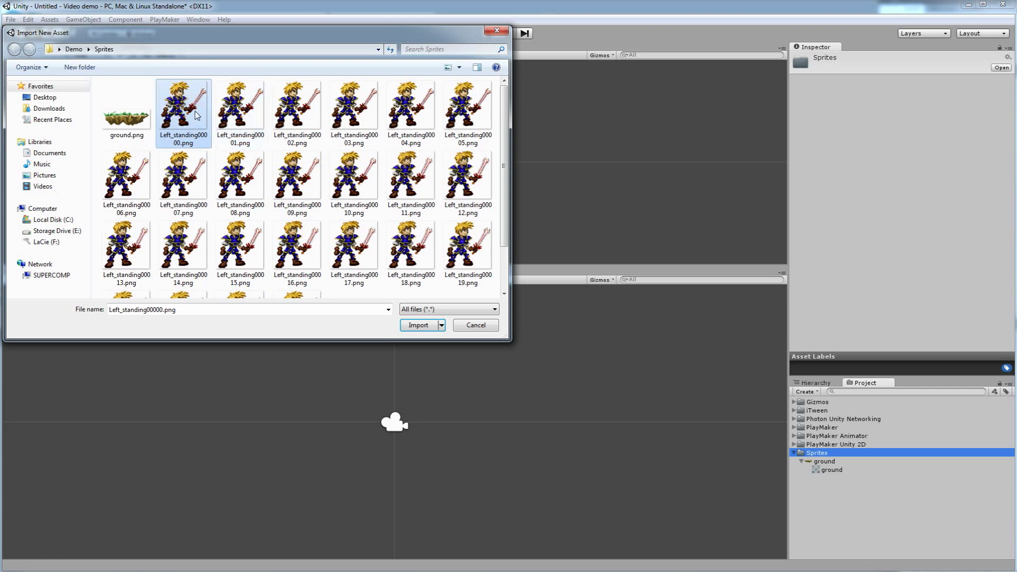
scroll(205, 130, down, 3)
scroll(205, 131, up, 3)
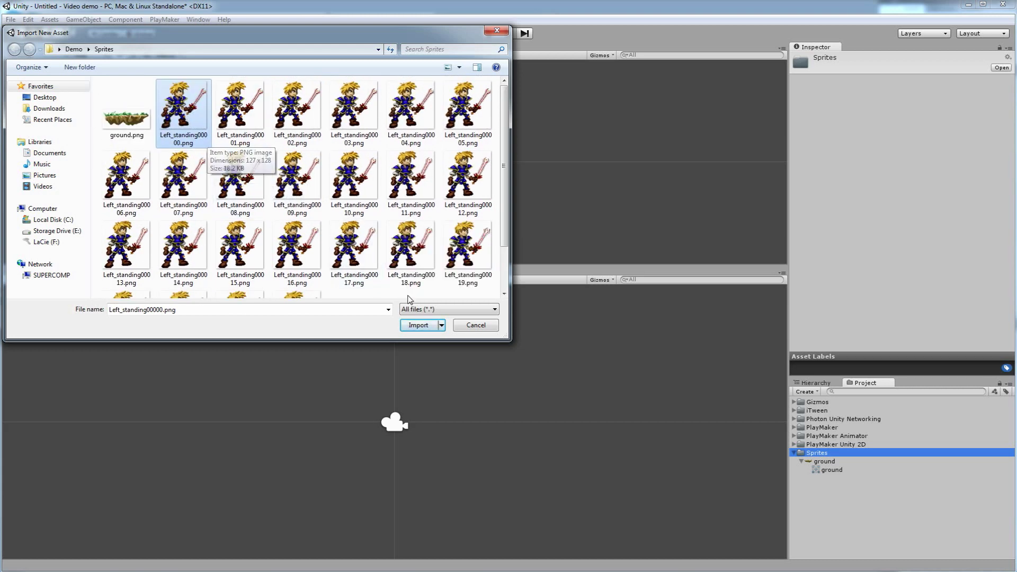
click(418, 326)
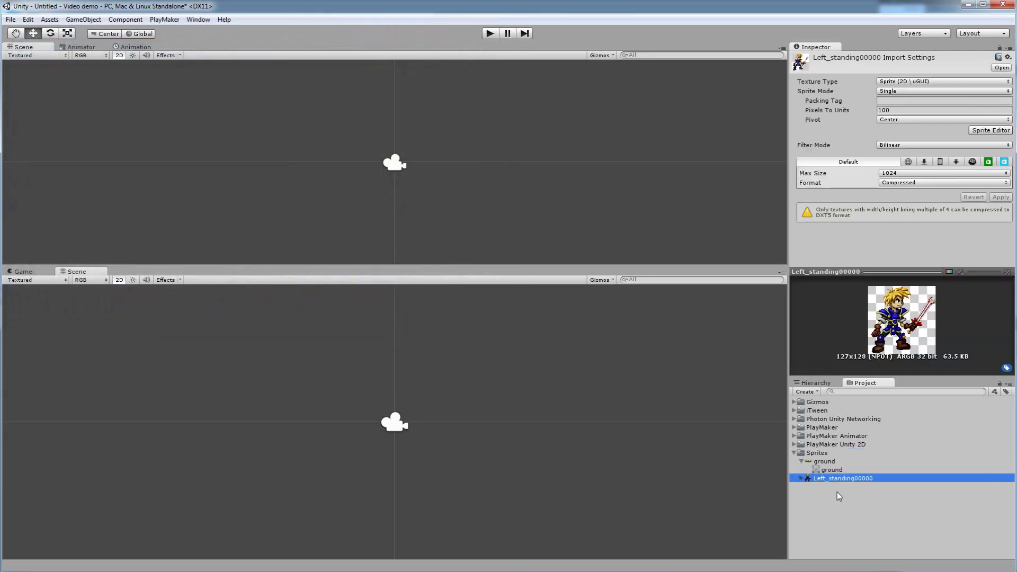
Step: Delete Left_standing00000 from the project's Sprites folder and collapse the ground asset
click(802, 479)
click(803, 478)
right_click(824, 478)
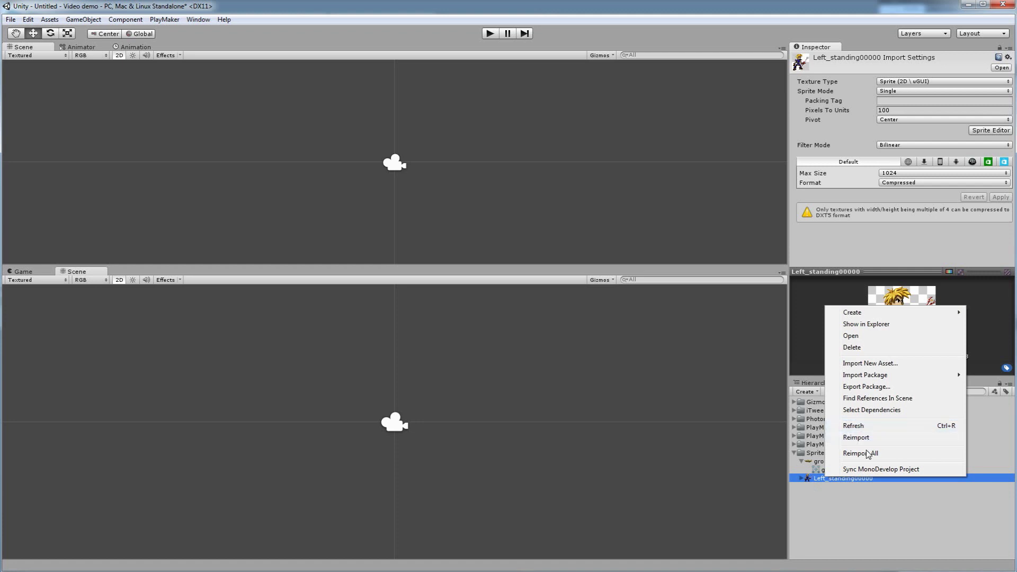
click(859, 348)
click(524, 313)
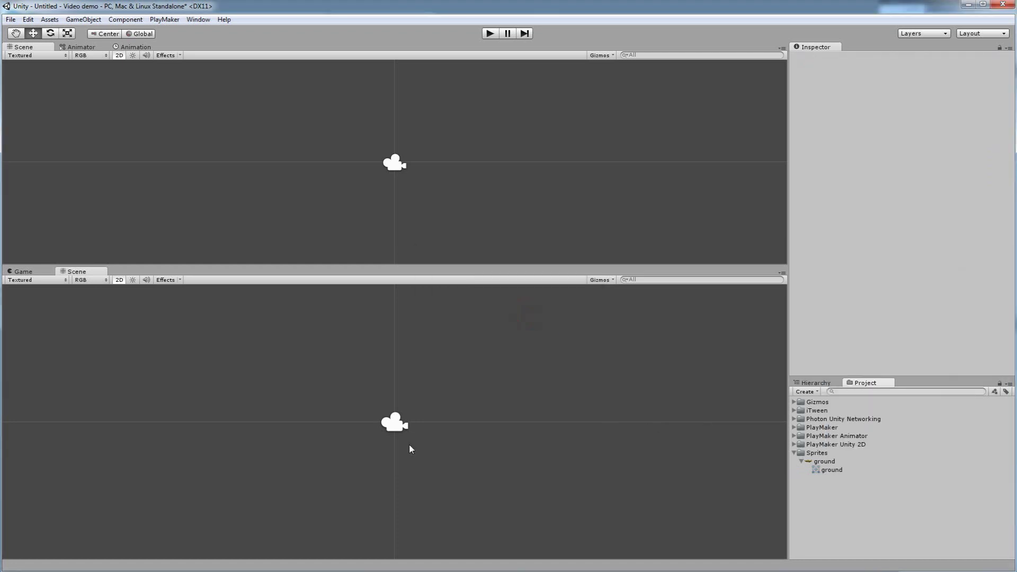
click(801, 462)
Step: Switch to Windows Explorer and open the project's own sprite folder at Desktop > Video demo > Assets > Sprites
mouse_move(130, 566)
click(184, 533)
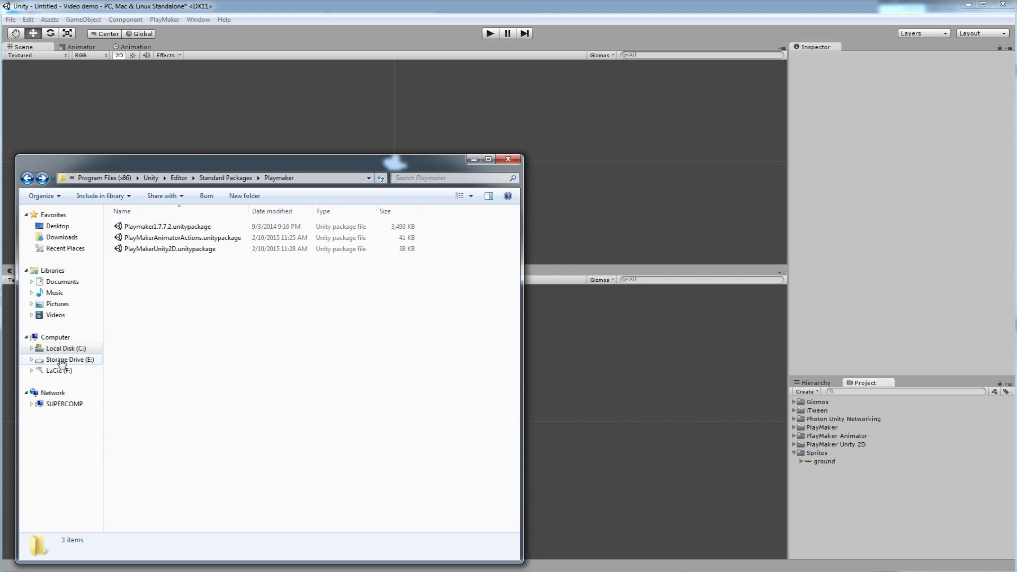
click(58, 227)
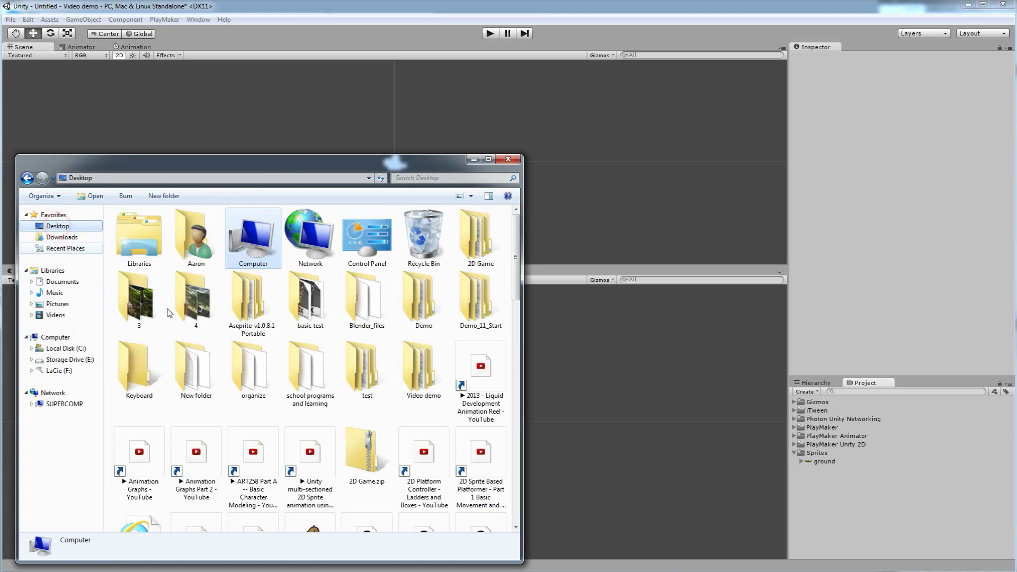
double_click(431, 372)
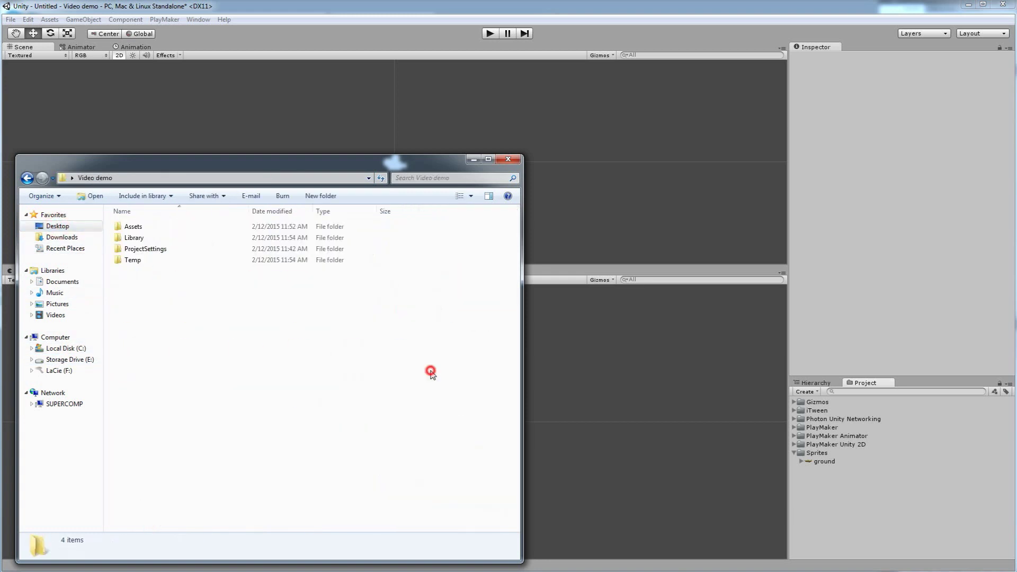
double_click(133, 227)
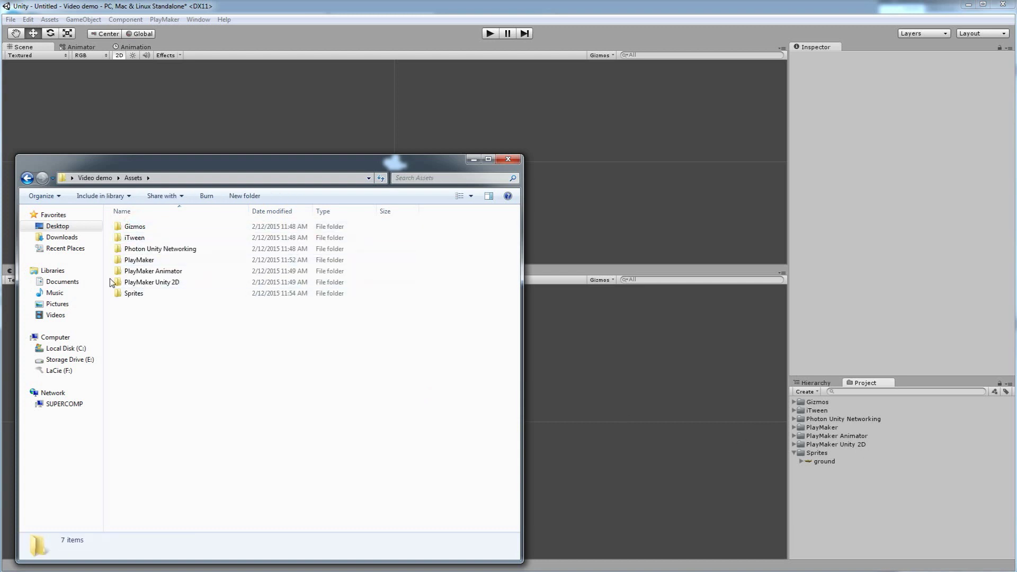
click(140, 295)
double_click(139, 295)
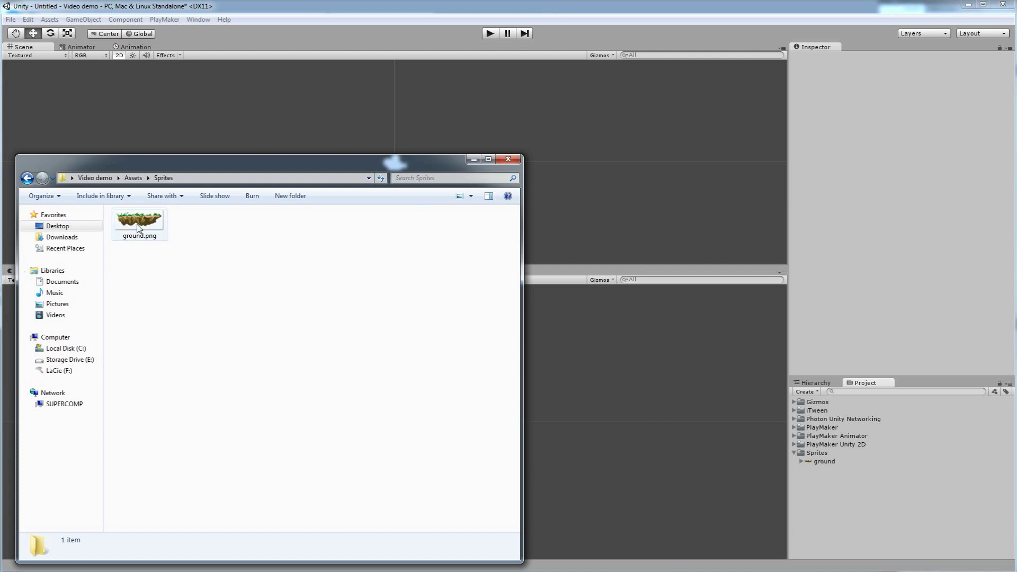
Step: Move Left_standing00000.png through Left_standing00023.png from the Demo Sprites folder into the project's Assets > Sprites folder
mouse_move(120, 567)
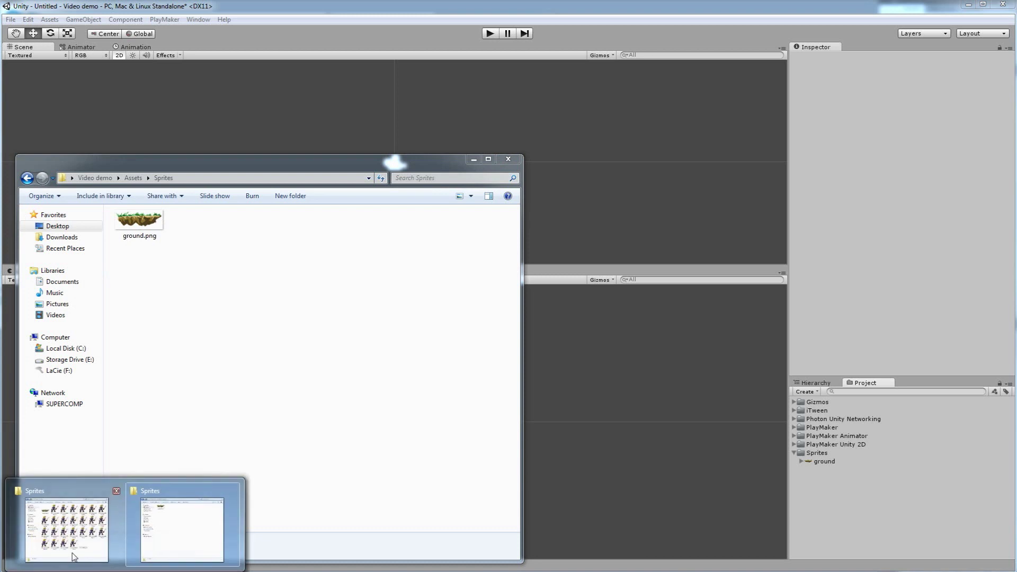
click(64, 524)
click(384, 321)
shift+click(282, 126)
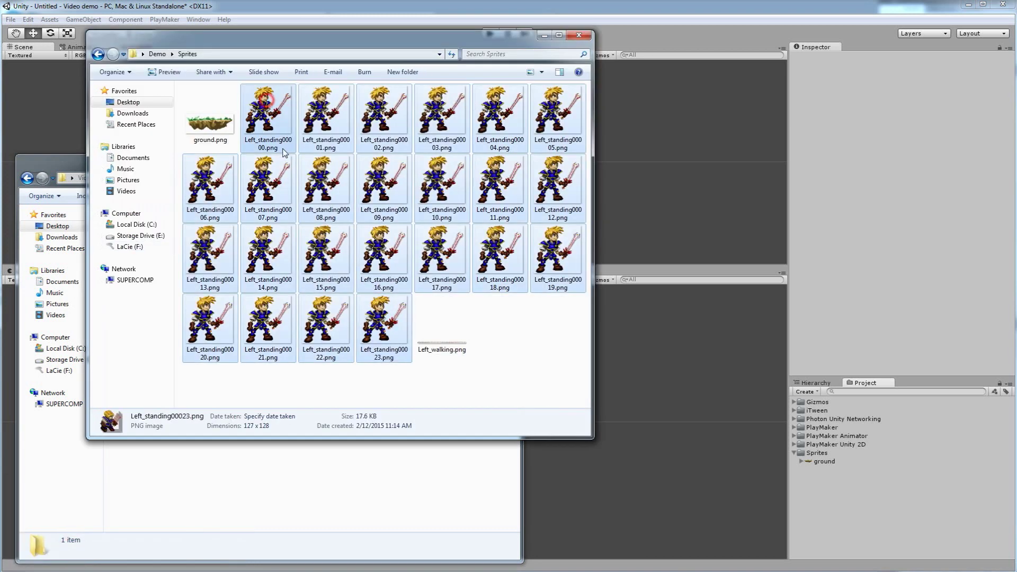
drag(265, 43, 438, 67)
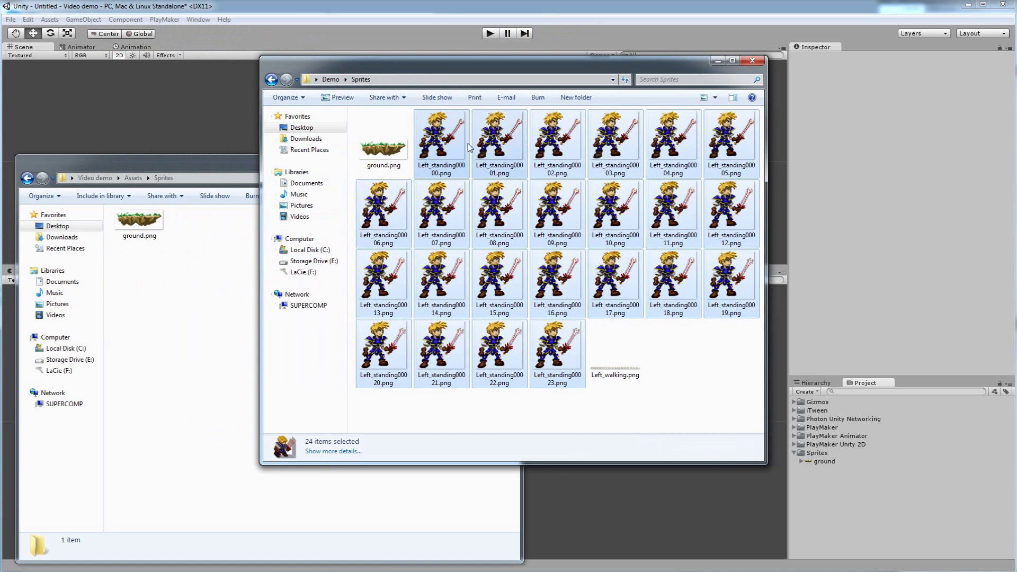
drag(431, 141, 193, 340)
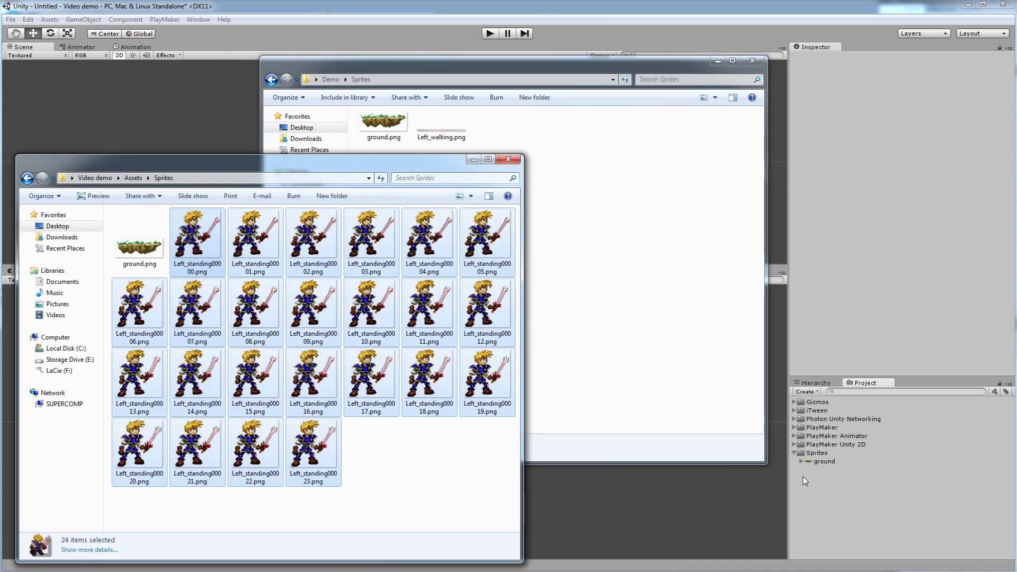
click(497, 492)
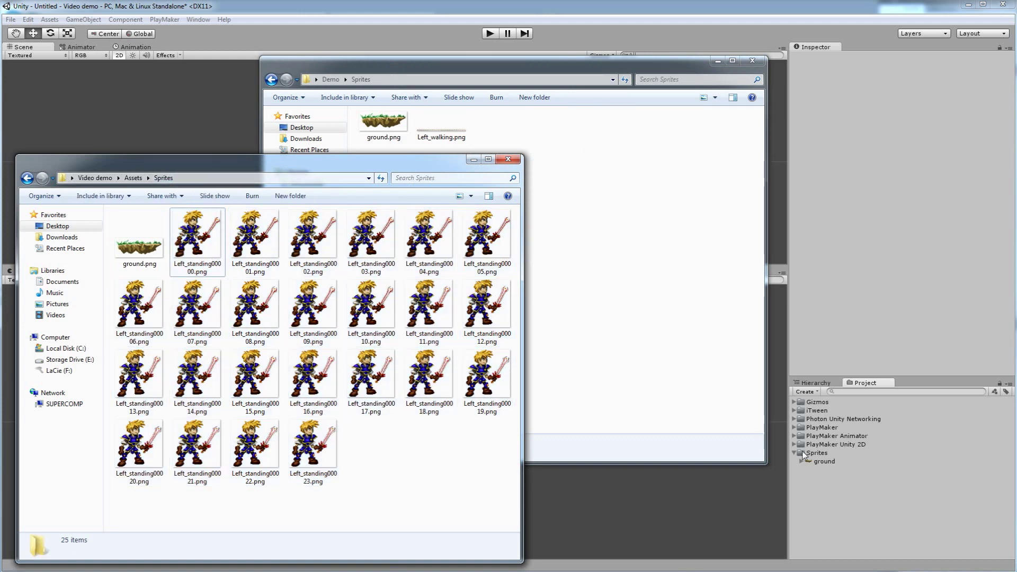
Step: Switch back to Unity so the moved Left_standing images import, and look through them in the Sprites folder
click(818, 454)
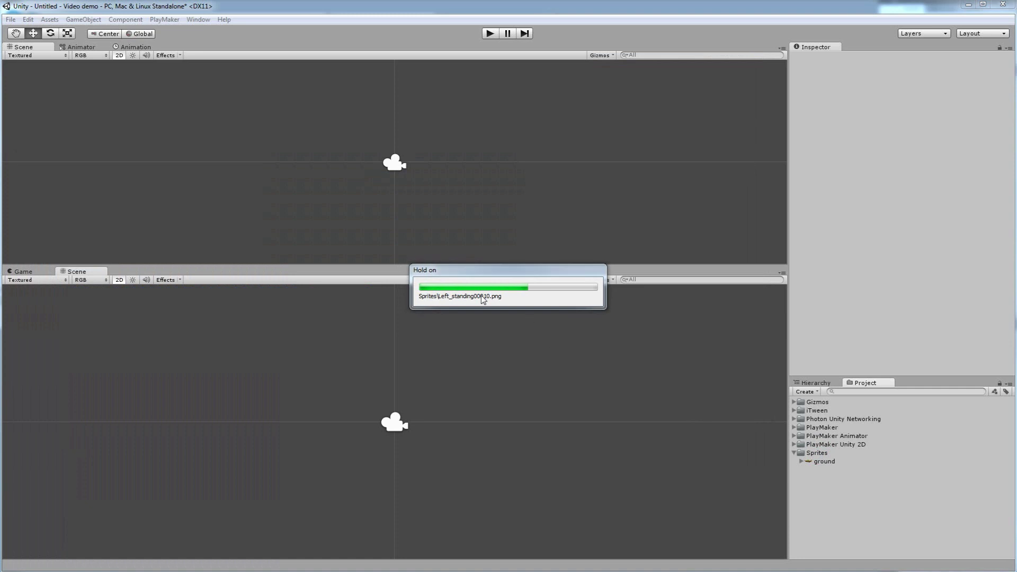
scroll(893, 465, down, 4)
scroll(891, 467, up, 4)
scroll(874, 493, down, 4)
scroll(868, 496, up, 4)
scroll(866, 497, down, 4)
scroll(834, 455, up, 4)
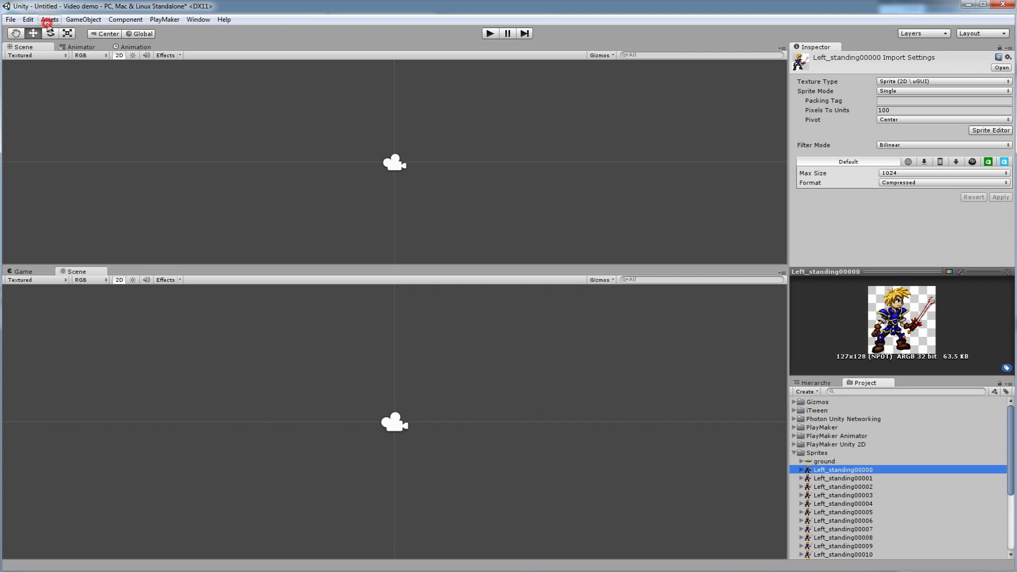
Step: Import Left_walking.png from the Demo Sprites folder as a new asset in the project's Sprites folder
click(49, 19)
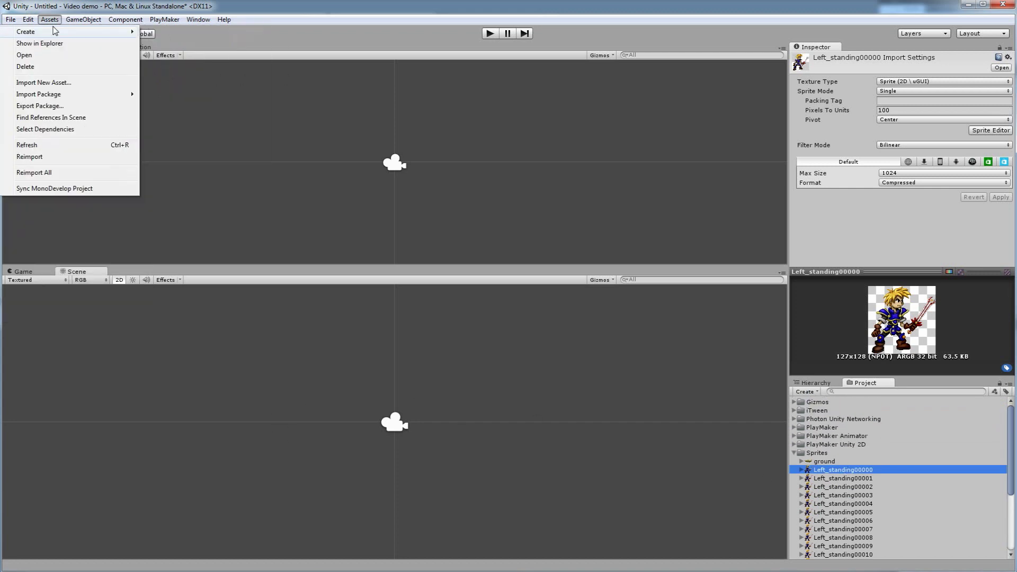
click(46, 82)
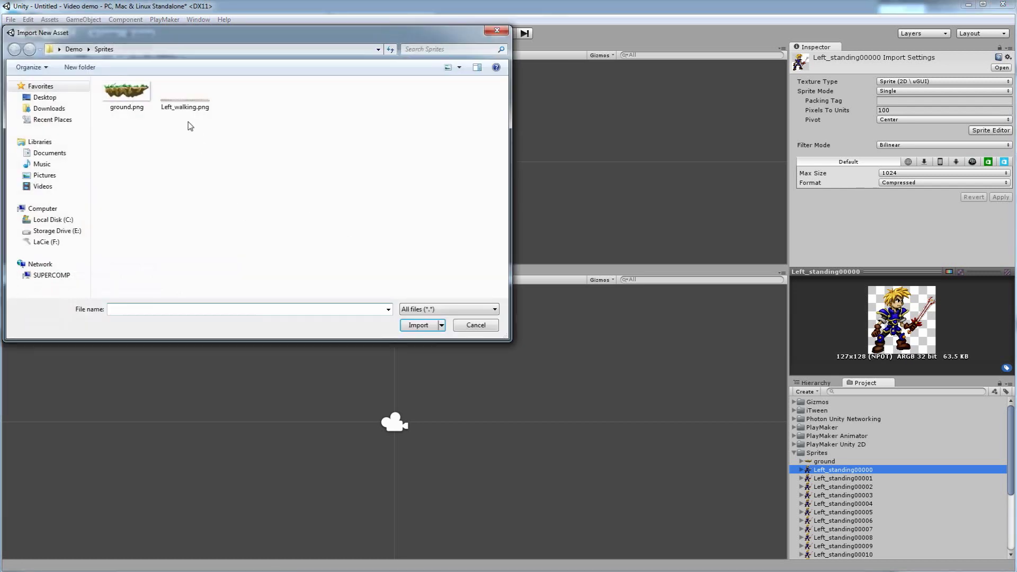
click(186, 106)
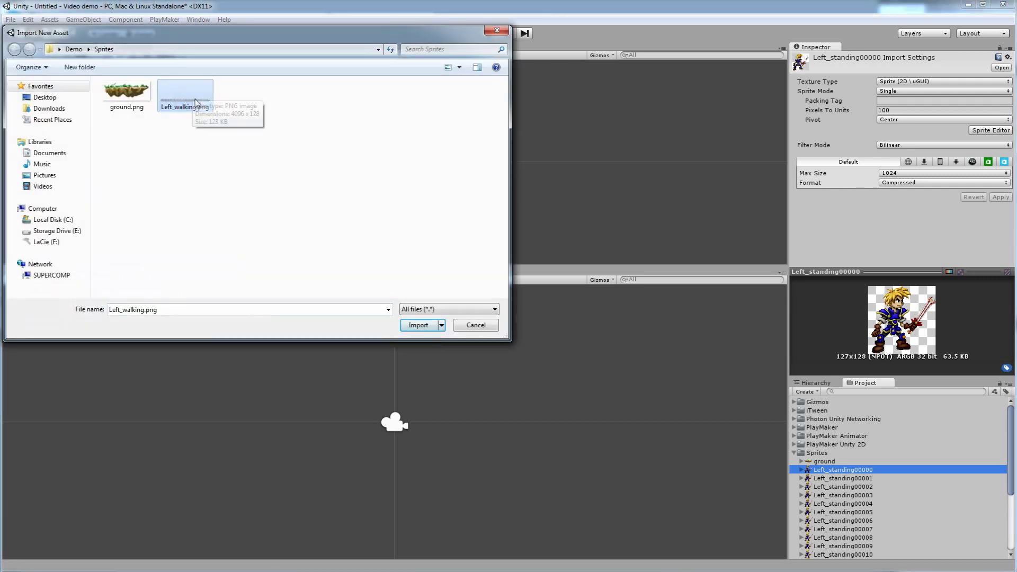
click(426, 328)
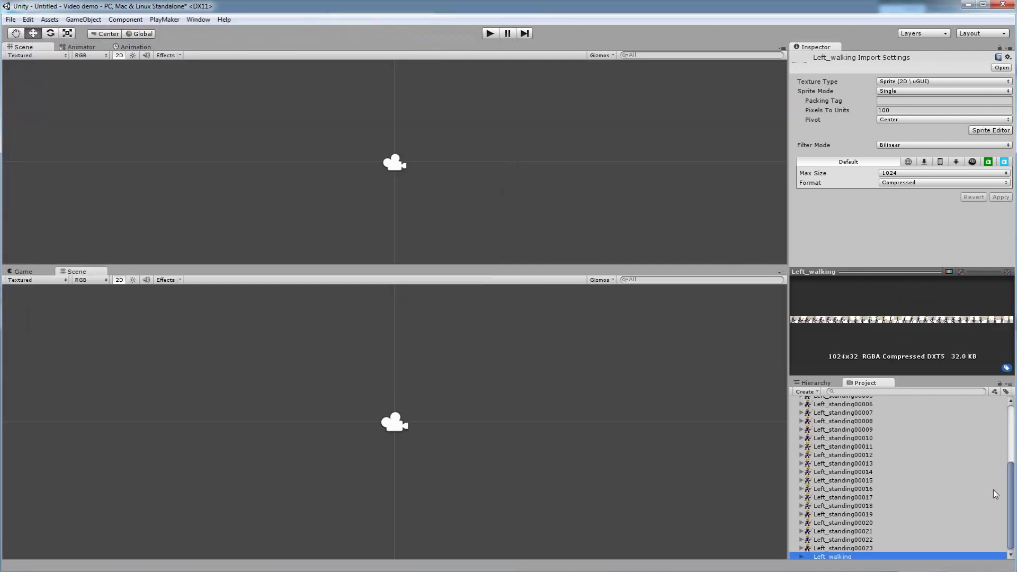
scroll(1013, 481, down, 1)
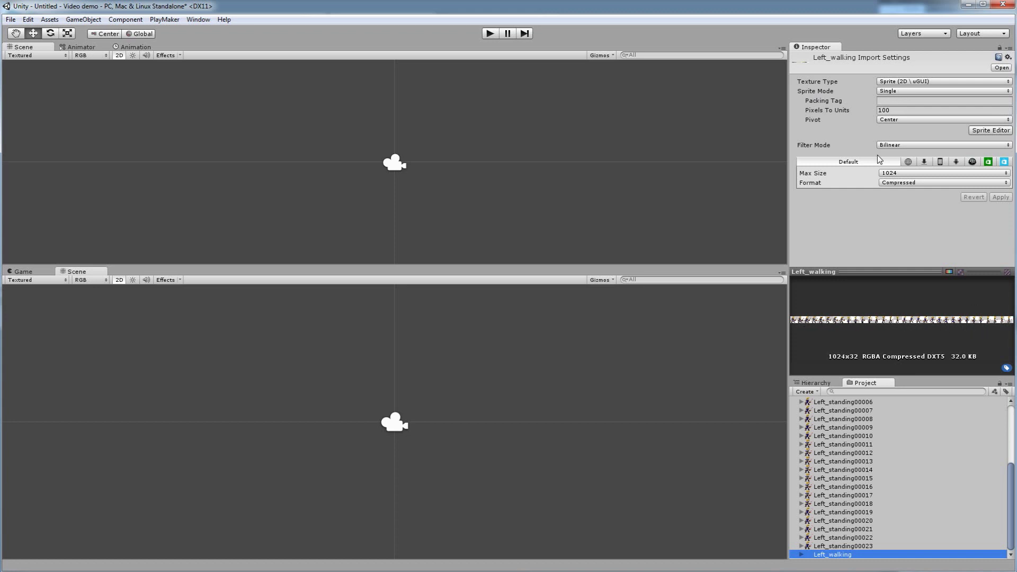
Step: Set the Sprite Mode of Left_walking to Multiple and open the sheet in the Sprite Editor
click(893, 94)
click(897, 114)
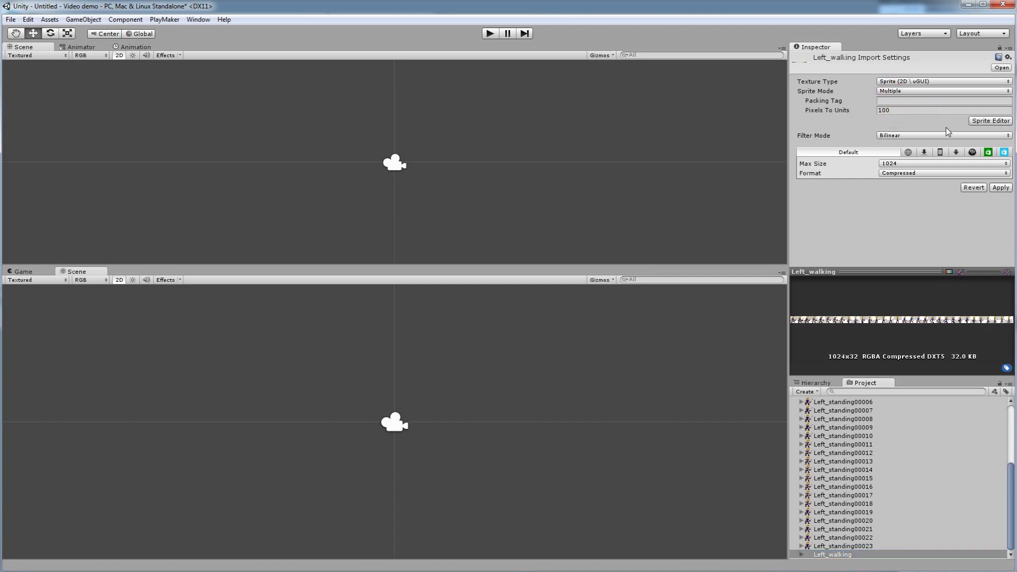
click(984, 122)
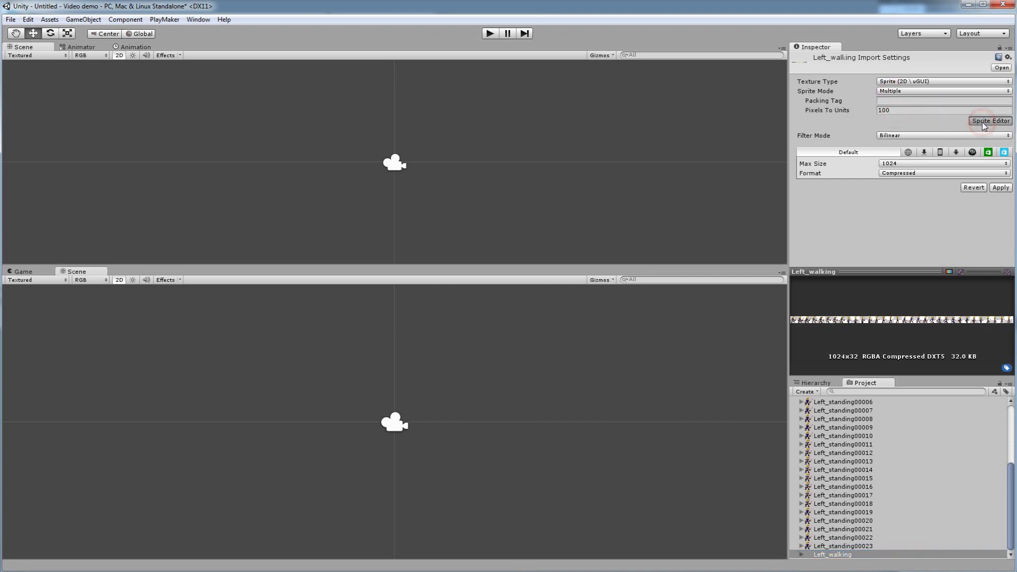
Step: Switch to Windows Explorer to check the pixel dimensions of Left_walking.png in the Demo > Sprites folder, and return to Unity
scroll(162, 133, up, 10)
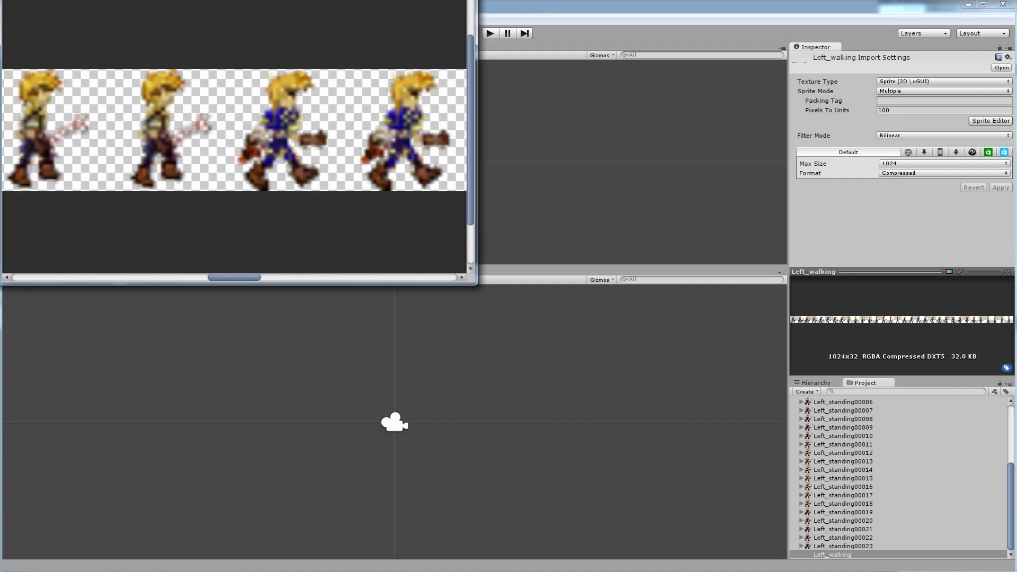
click(56, 529)
click(442, 127)
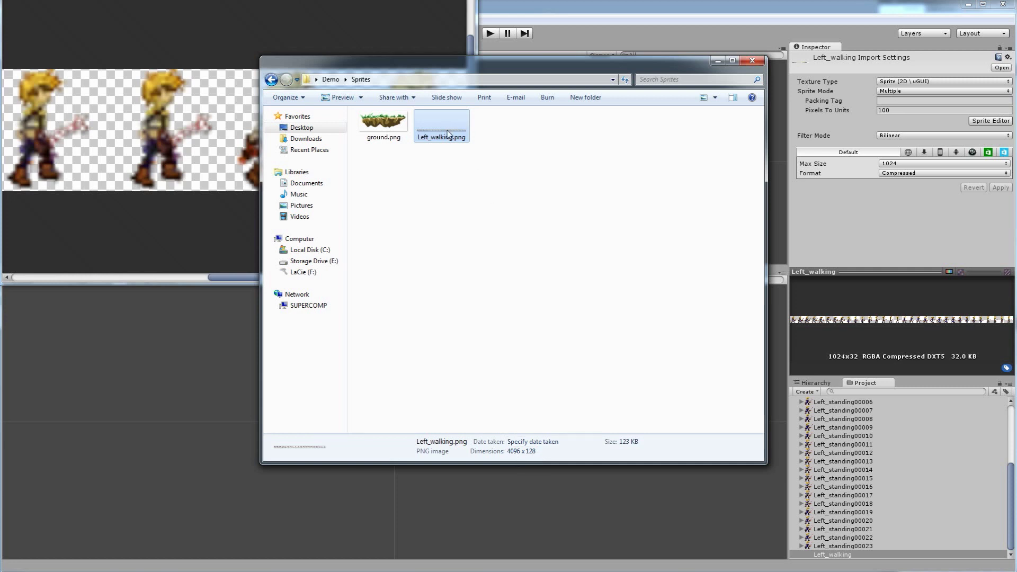
click(725, 8)
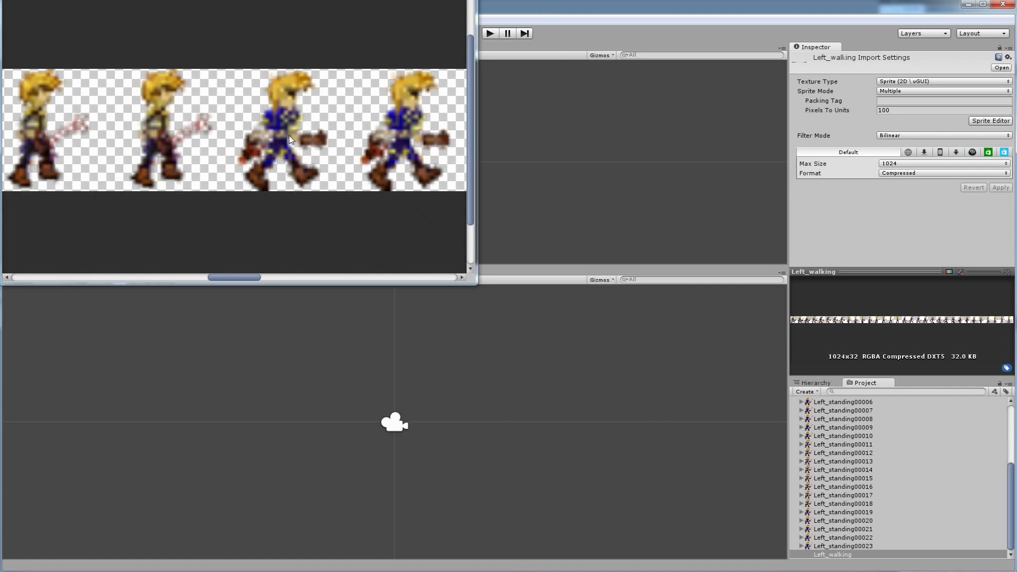
Step: Set the Max Size of Left_walking to 4096, apply it and check the sheet's sharpness in the Sprite Editor
click(890, 166)
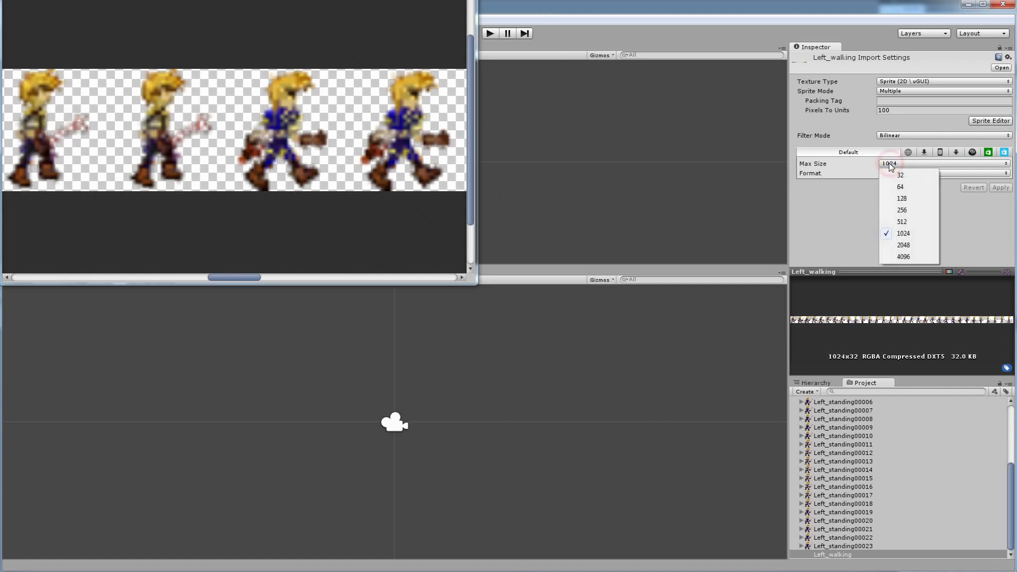
click(904, 257)
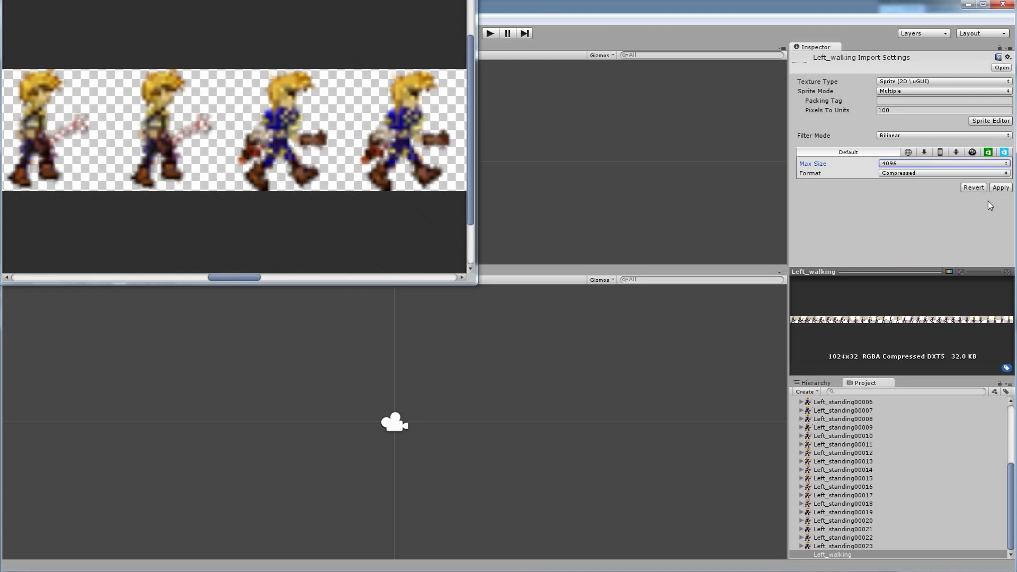
click(1001, 188)
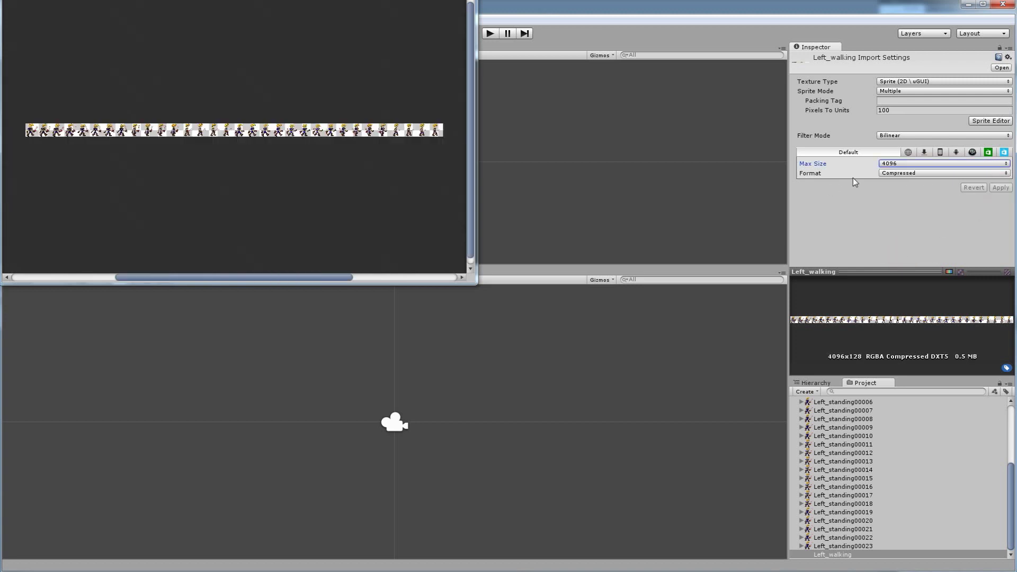
scroll(296, 170, up, 6)
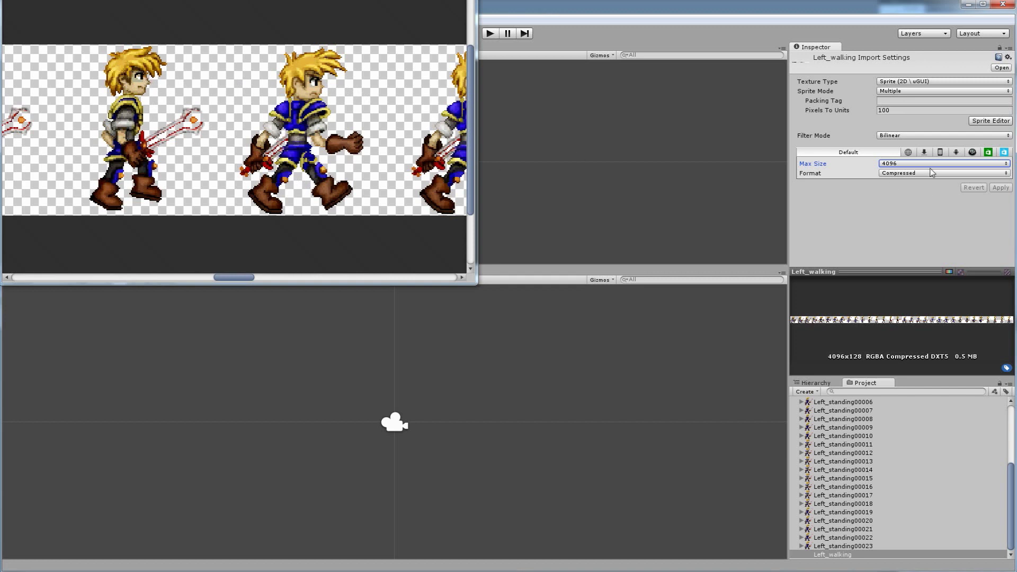
Step: Set the Format of Left_walking to Truecolor, apply it and inspect the sheet's frames up close
click(896, 174)
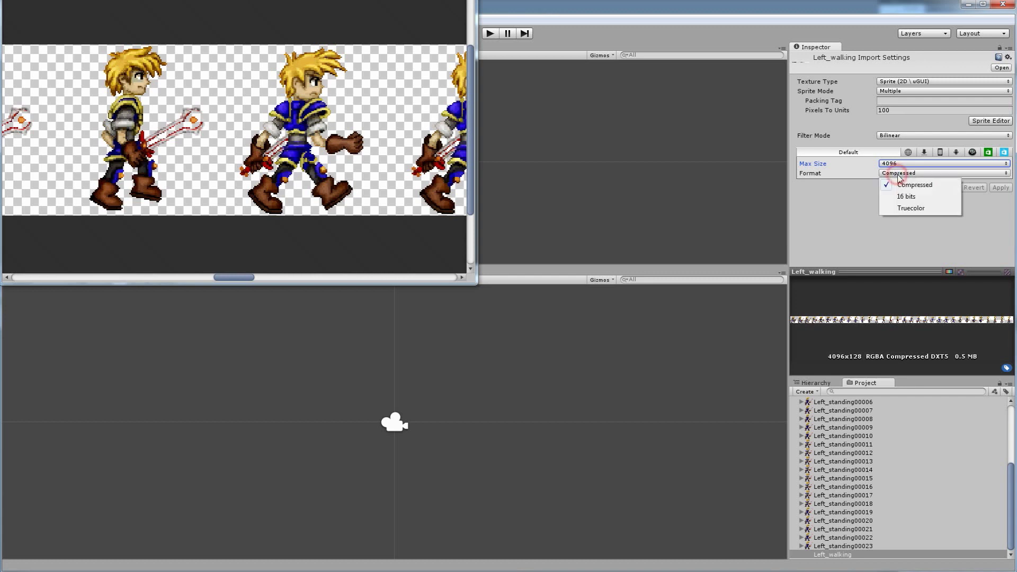
click(911, 209)
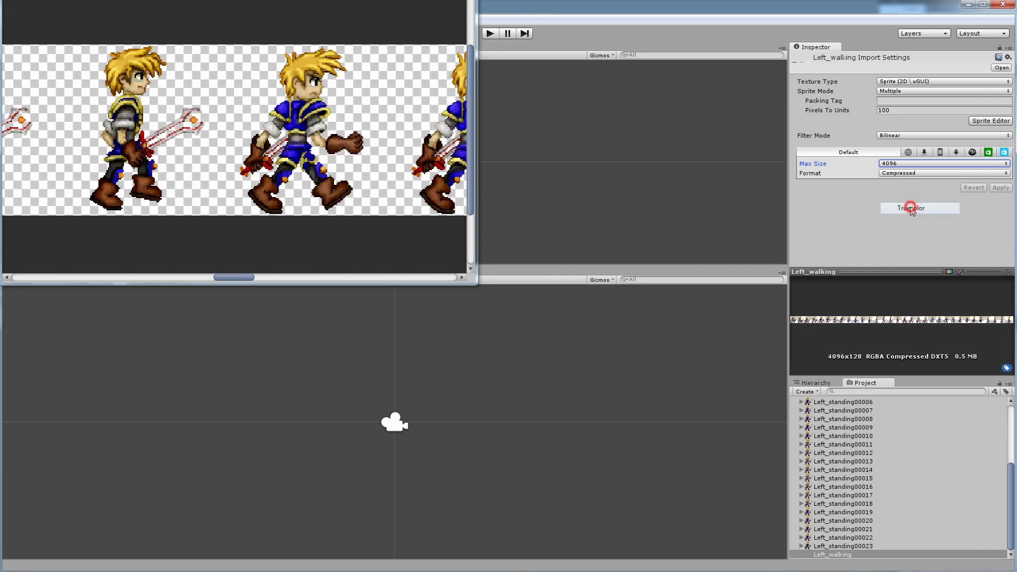
click(1002, 188)
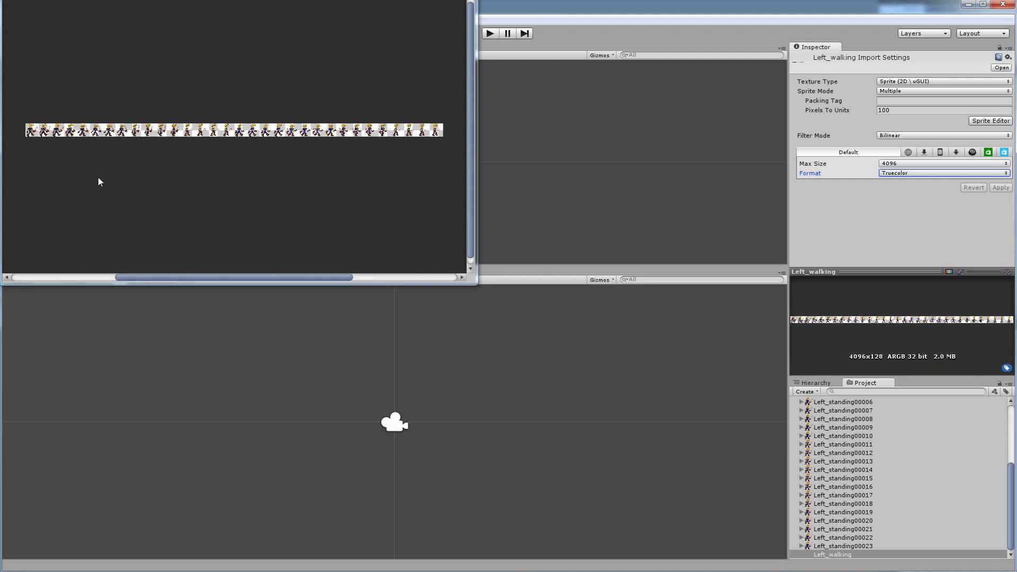
scroll(137, 80, up, 10)
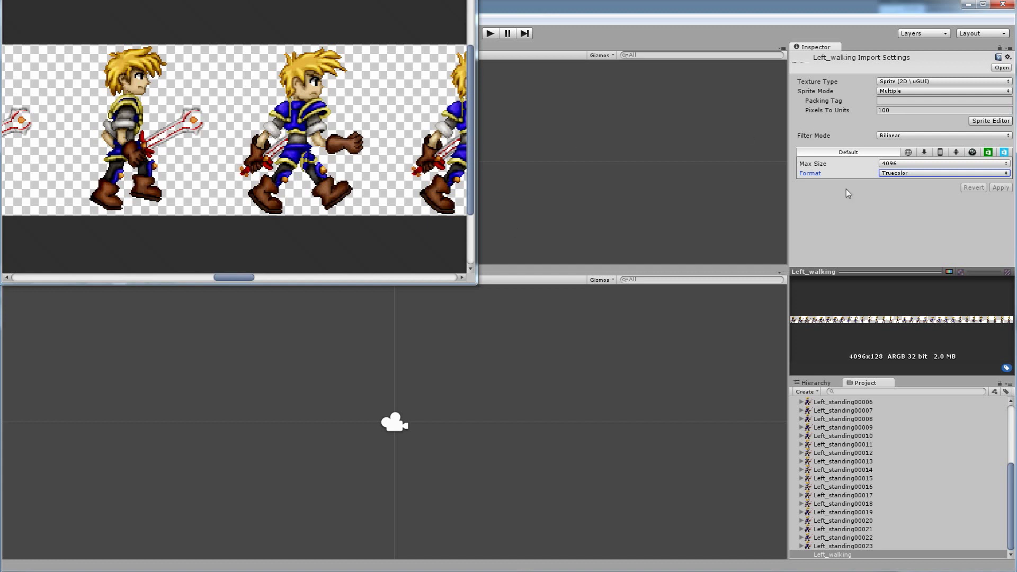
Step: Slice the Left_walking sheet by Grid with a pixel size of 128 x 128
scroll(215, 150, down, 6)
scroll(212, 148, down, 4)
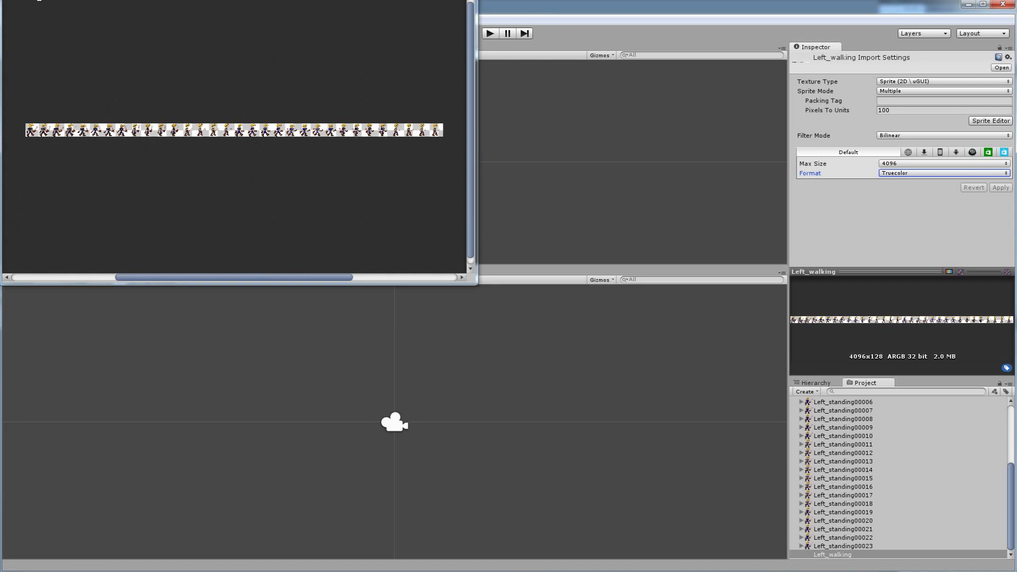
drag(205, 2, 214, 20)
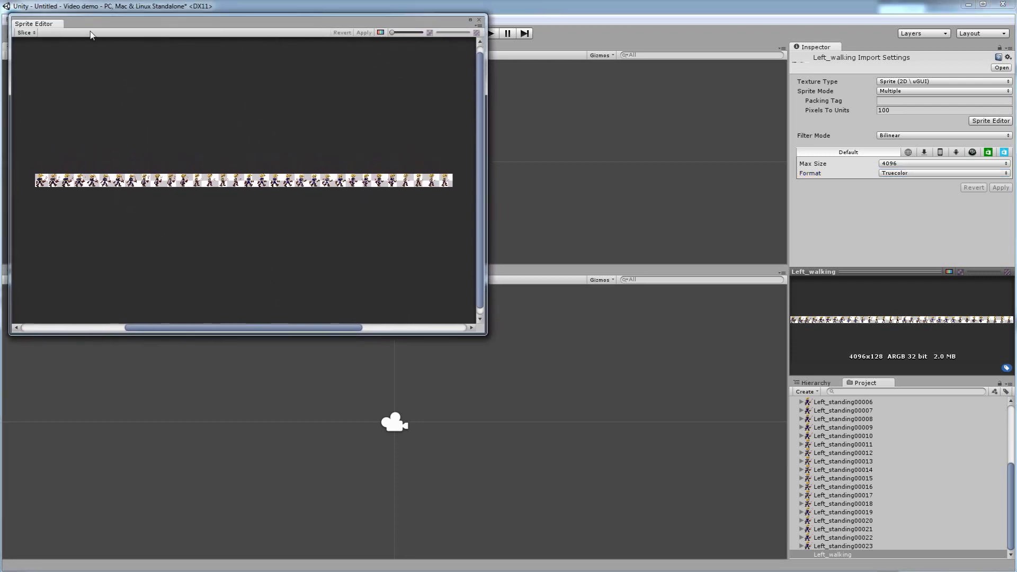
click(26, 33)
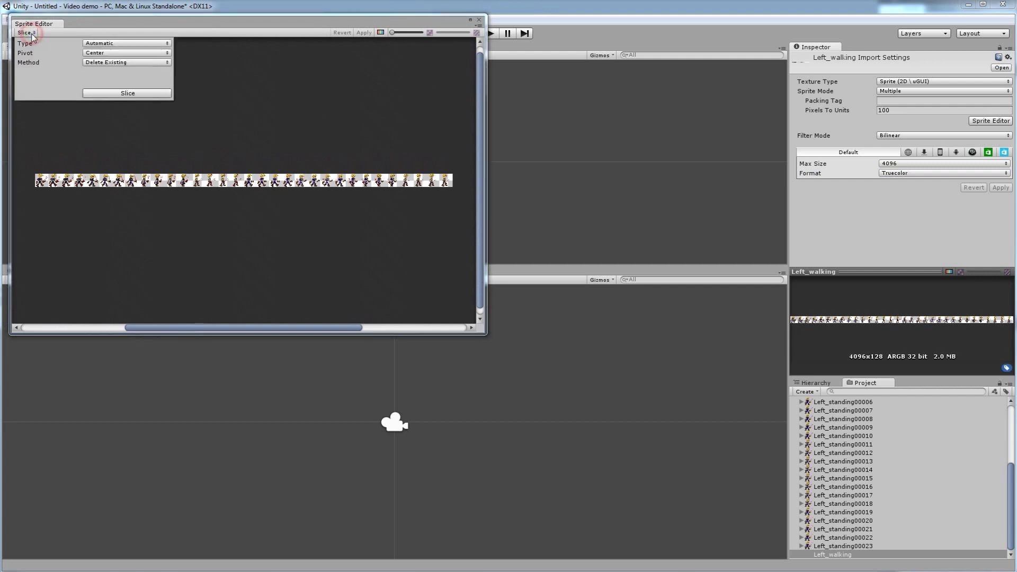
click(106, 43)
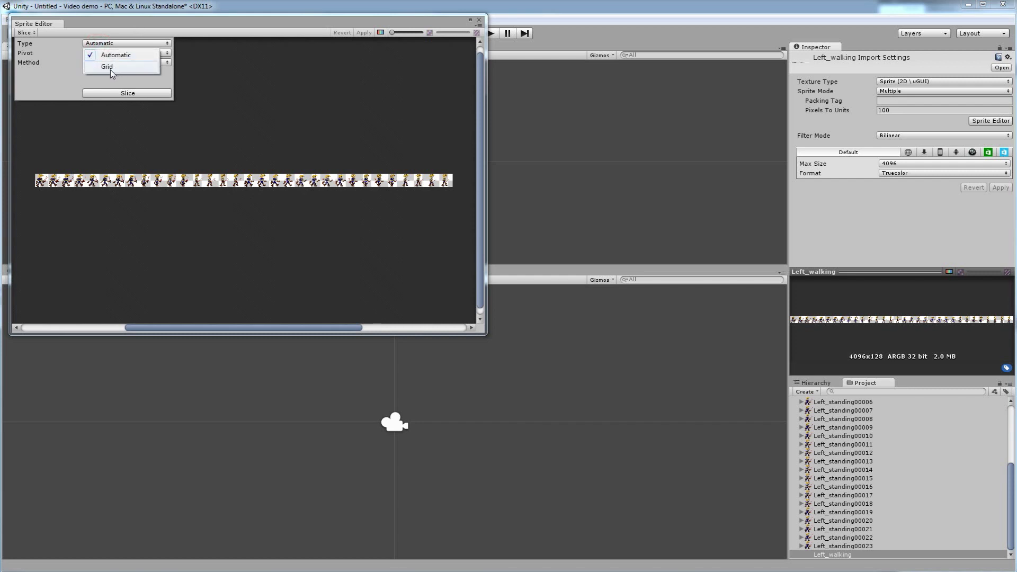
click(110, 68)
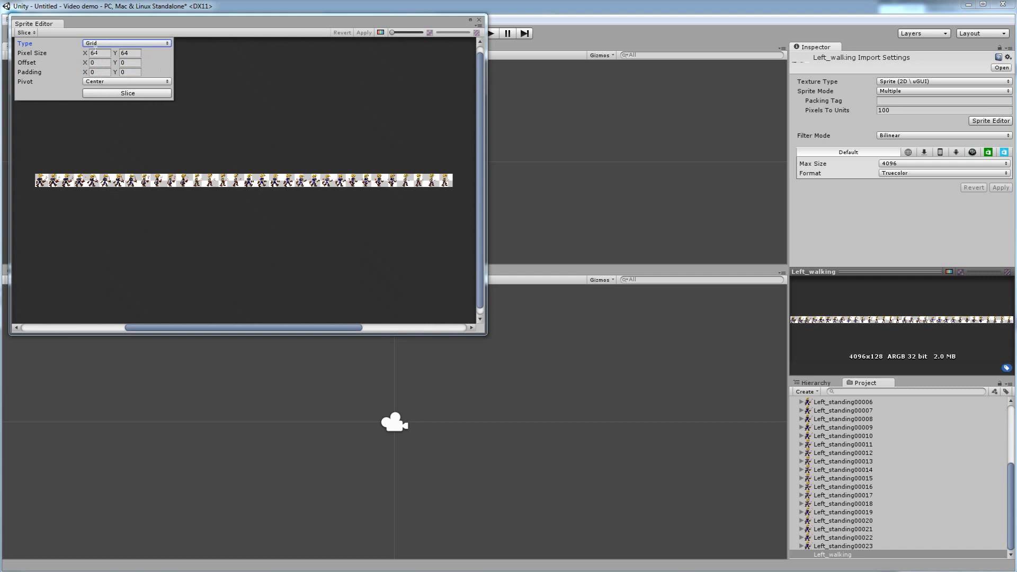
scroll(151, 180, up, 8)
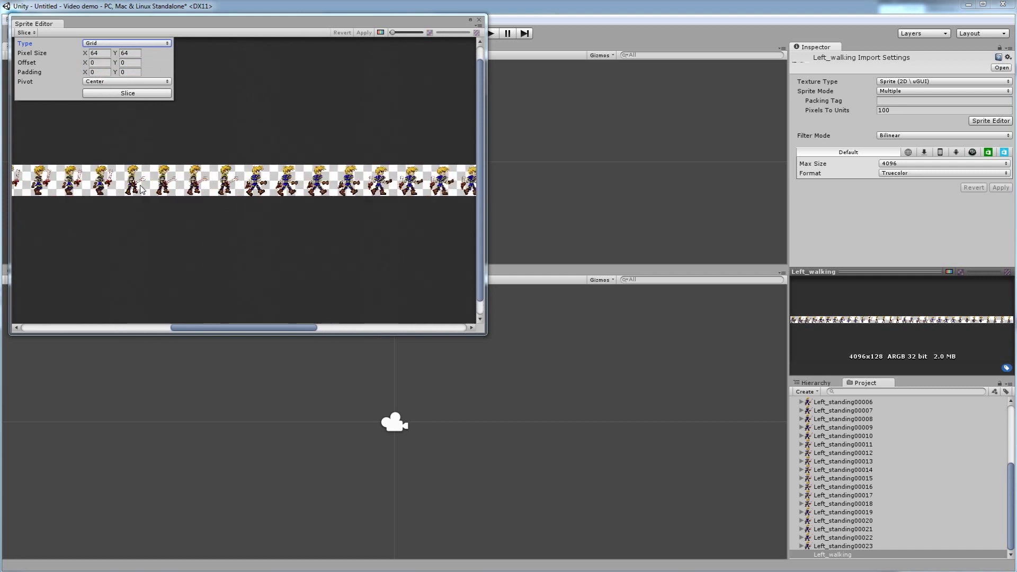
click(103, 54)
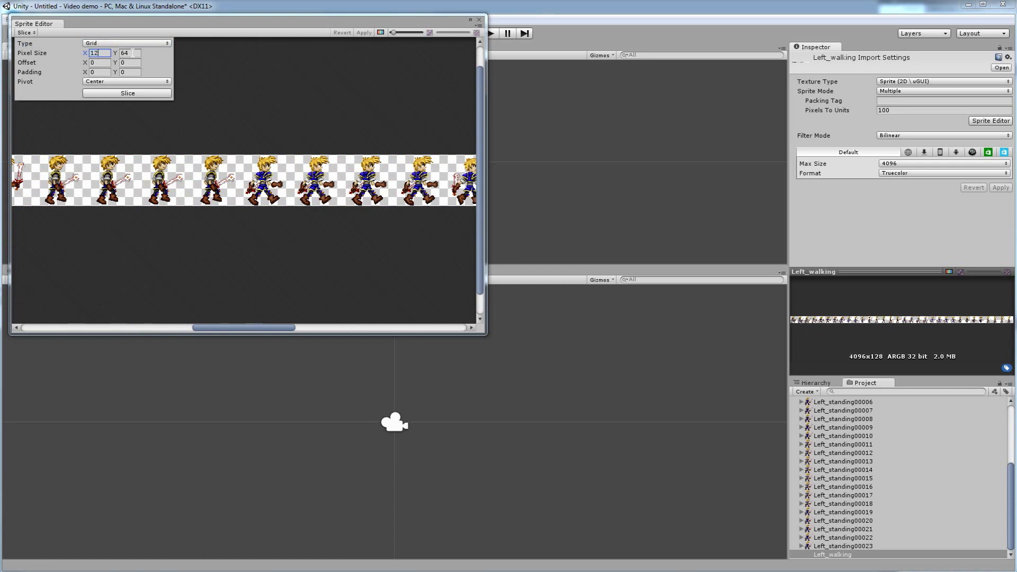
text(128)
click(127, 93)
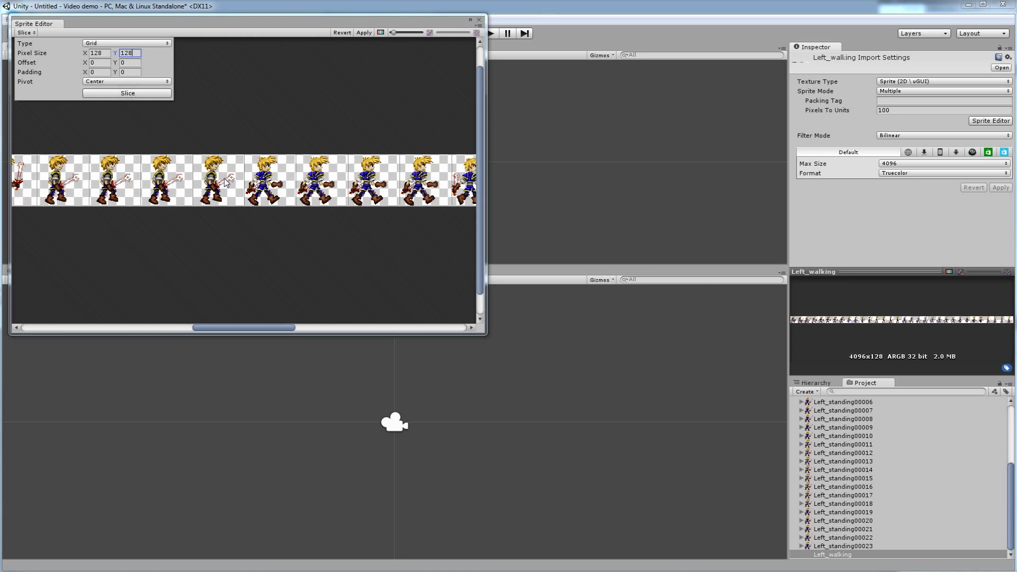
Step: Keep the slice pivot at Center, review the sliced frames, apply the slicing and close the Sprite Editor
click(95, 82)
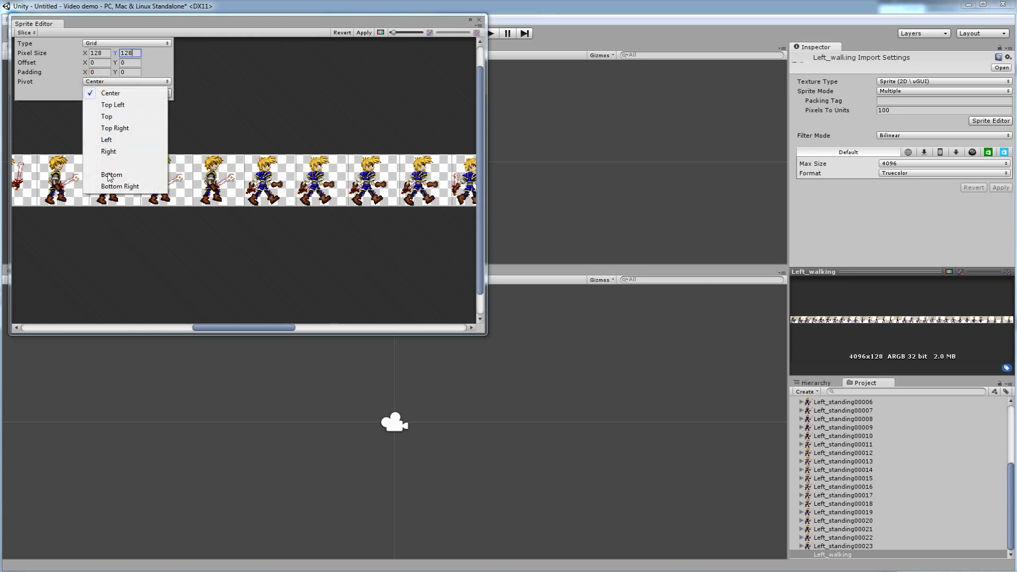
click(52, 88)
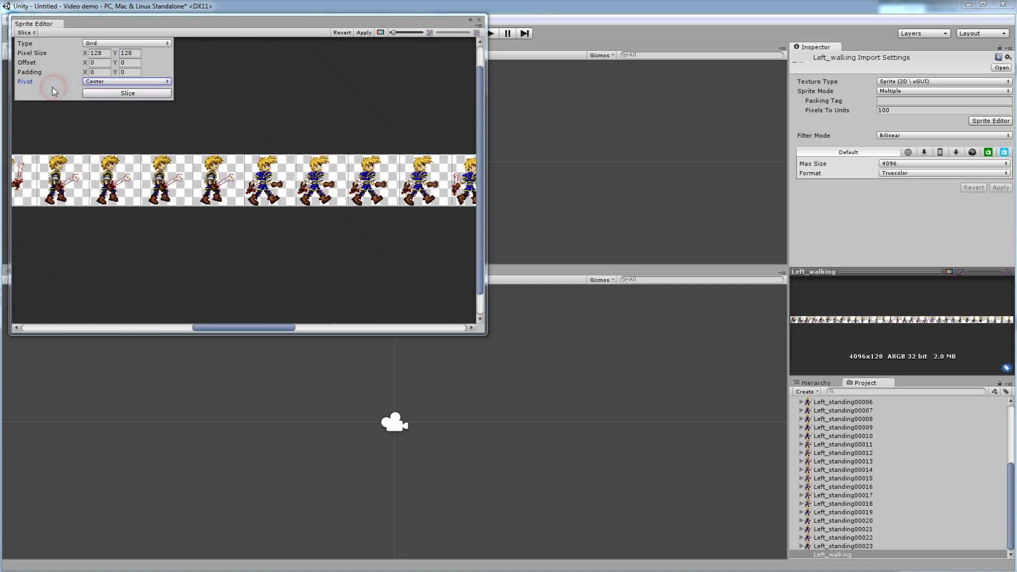
scroll(391, 184, down, 5)
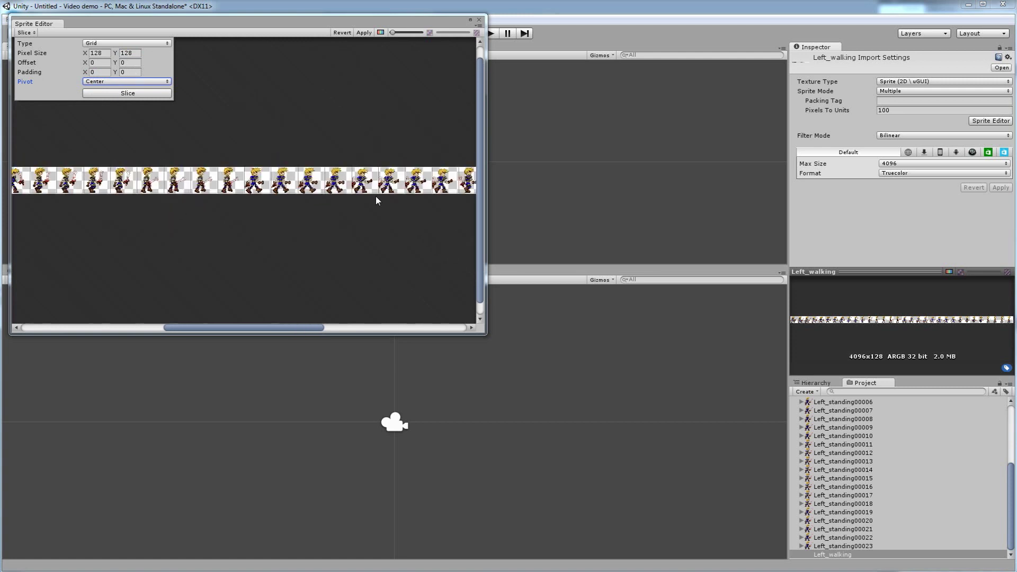
scroll(158, 196, down, 2)
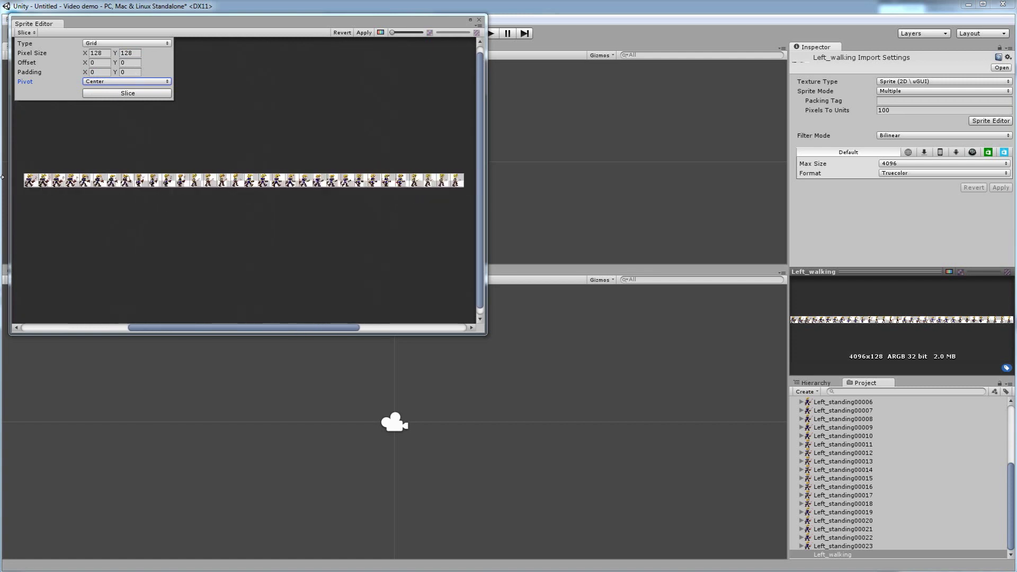
scroll(185, 294, up, 3)
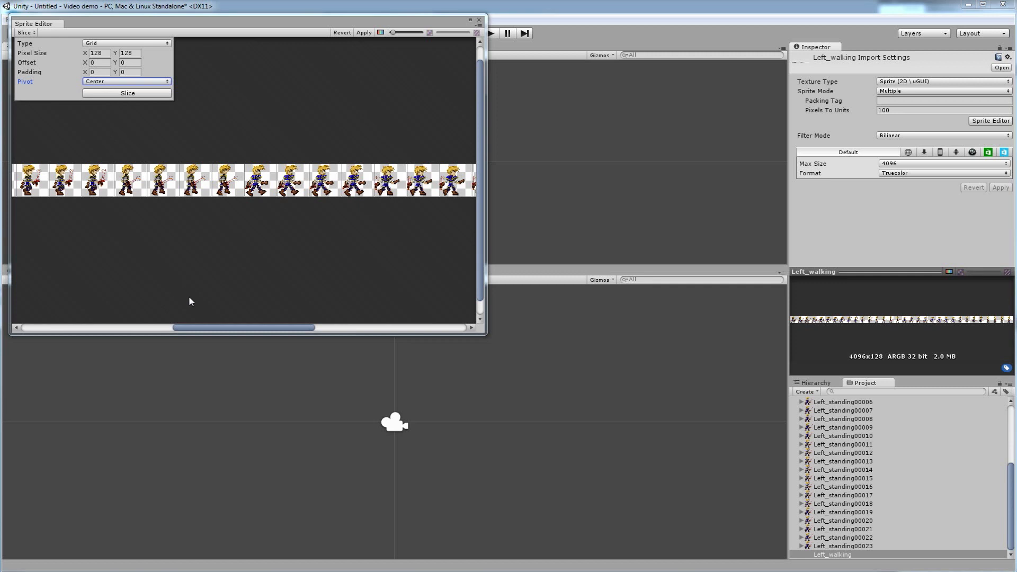
drag(202, 327, 391, 238)
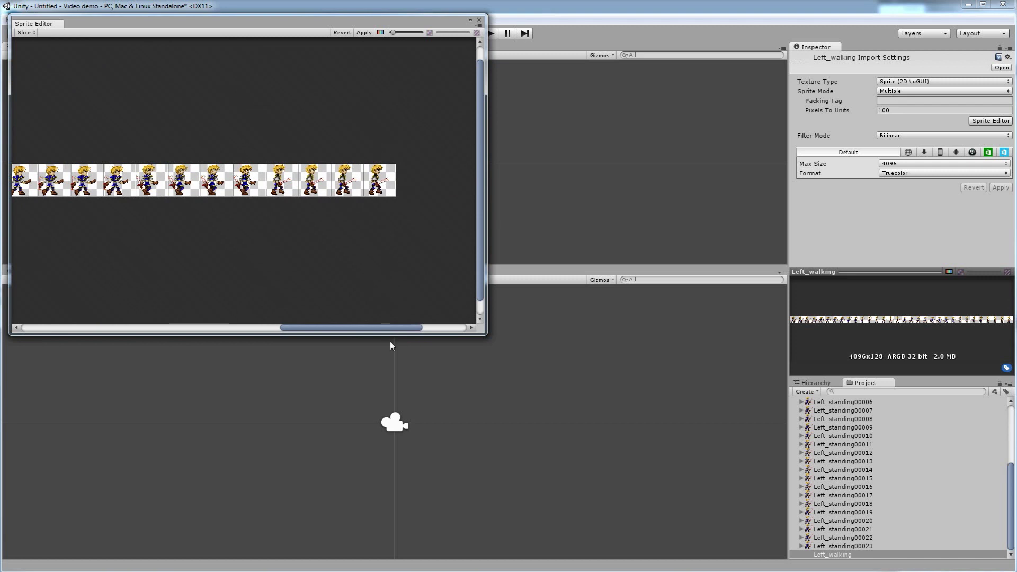
scroll(279, 248, down, 5)
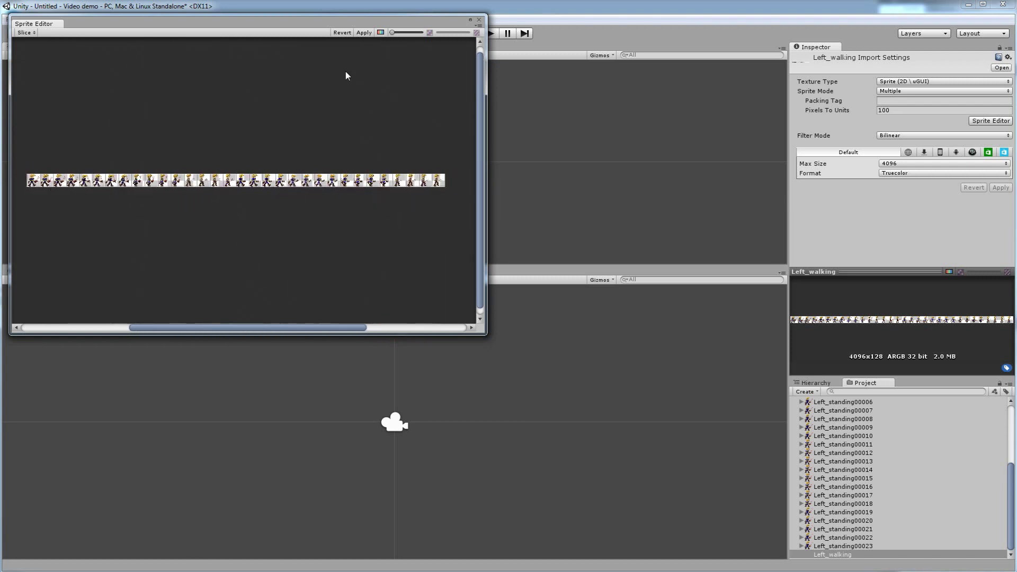
click(365, 33)
click(479, 20)
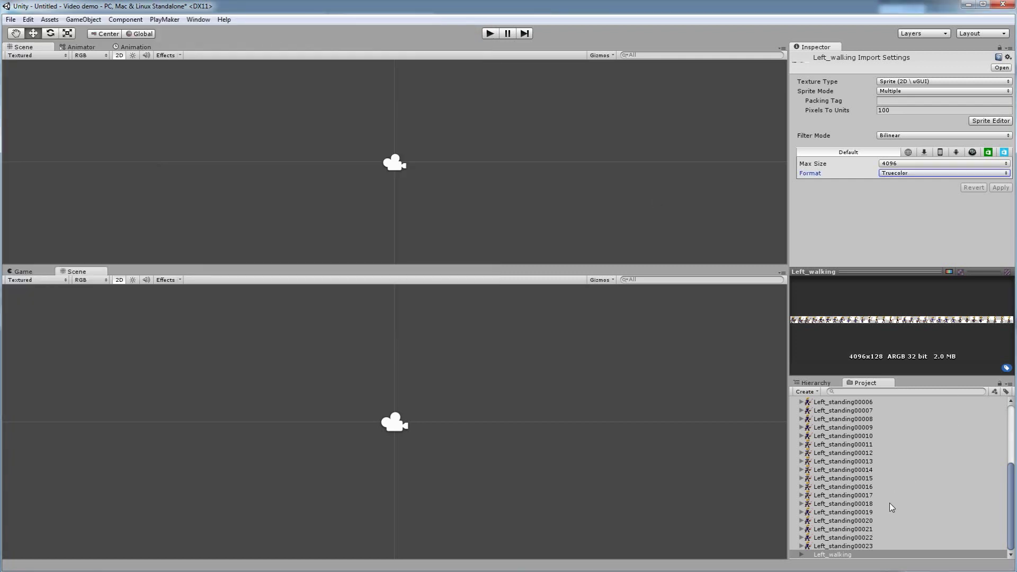
Step: Expand Left_walking in the Sprites folder and look through the previews of its sliced sprites
click(801, 555)
scroll(827, 530, down, 2)
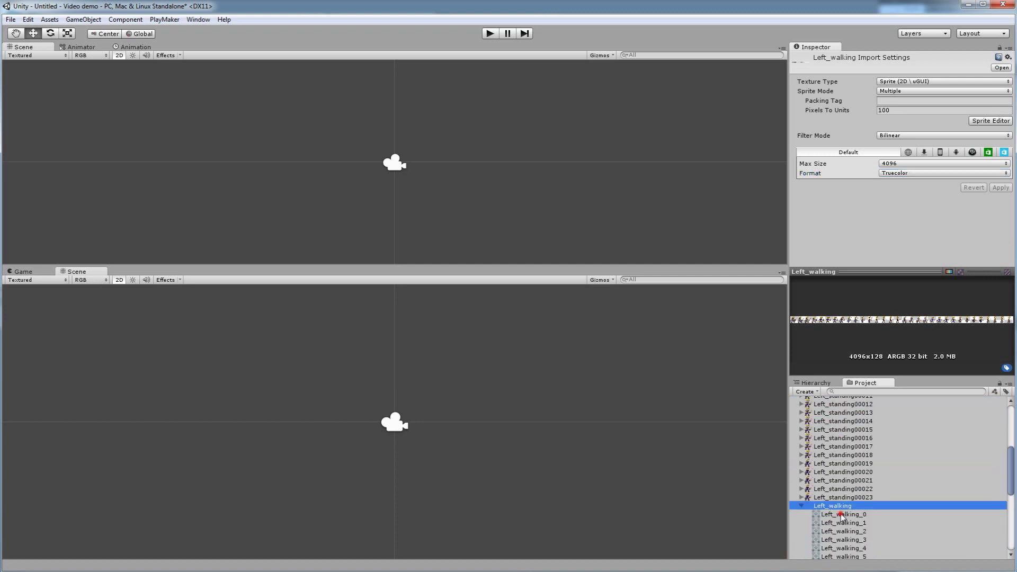
click(829, 514)
click(843, 523)
click(845, 532)
click(847, 540)
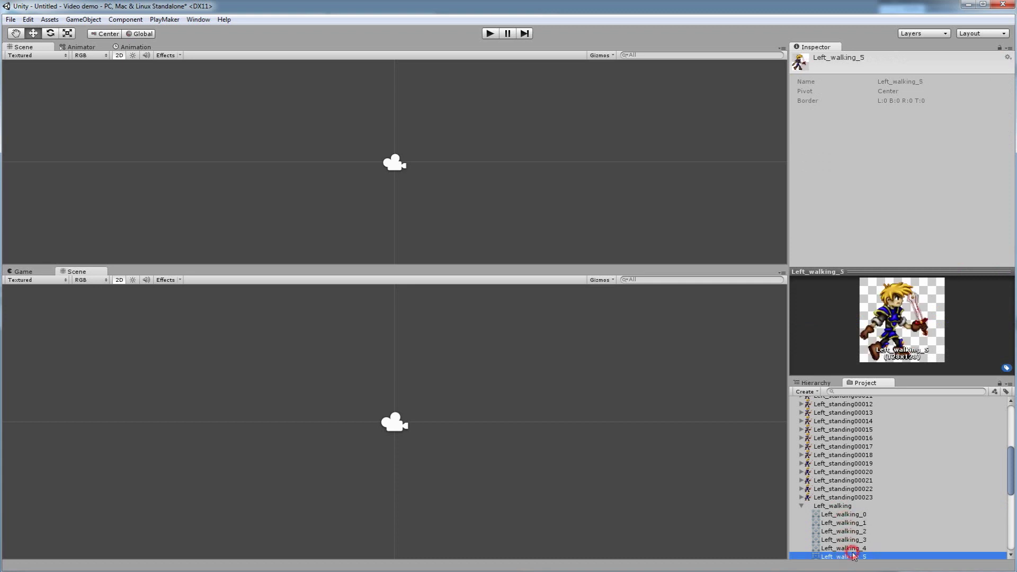
scroll(848, 540, down, 3)
click(846, 503)
click(852, 519)
click(857, 535)
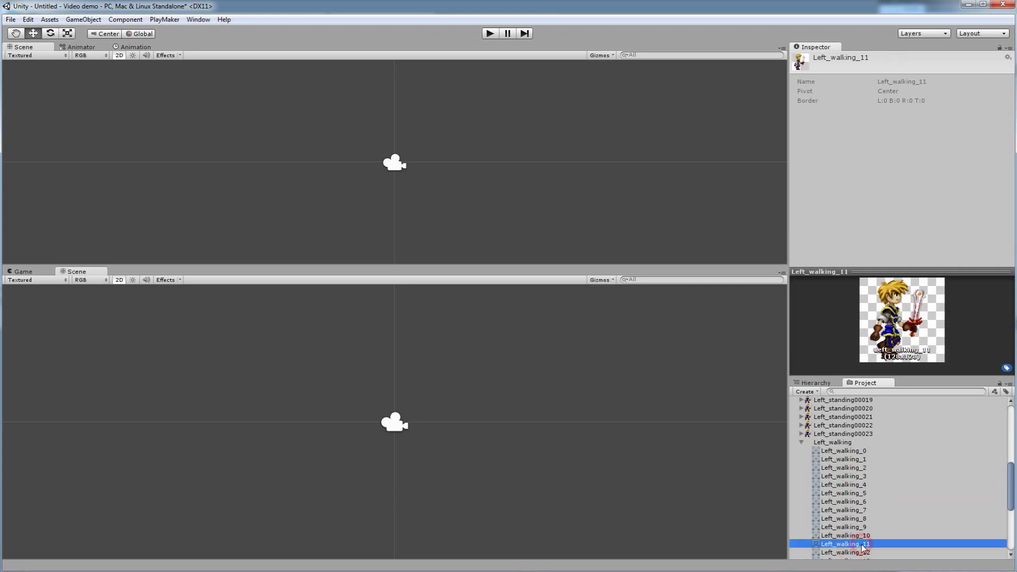
scroll(857, 536, down, 5)
click(857, 476)
click(854, 503)
Step: Expand Left_standing00000 through Left_standing00002 to compare their single sprites with the sliced Left_walking sheet
scroll(855, 522, up, 10)
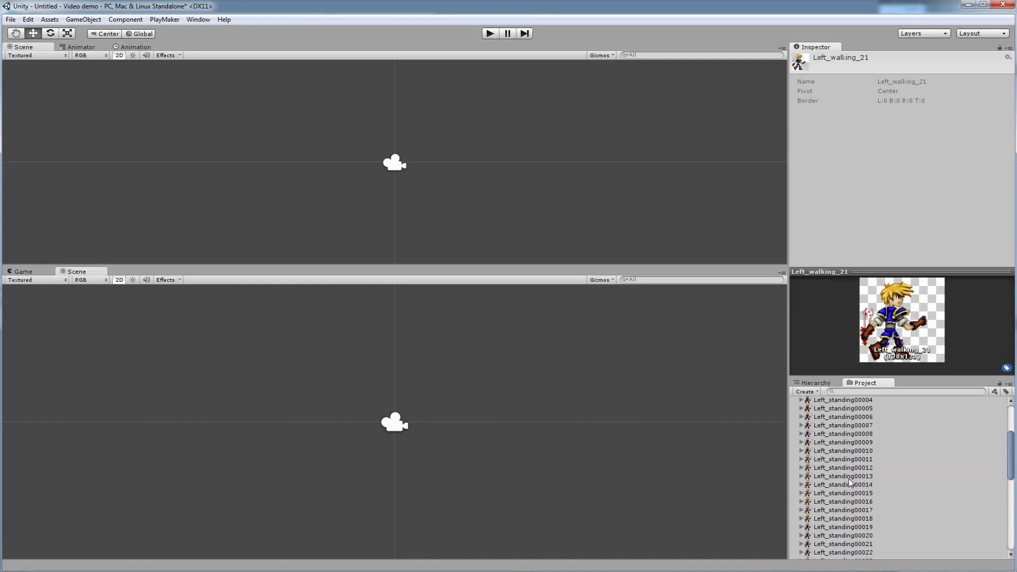
scroll(849, 482, up, 4)
click(832, 461)
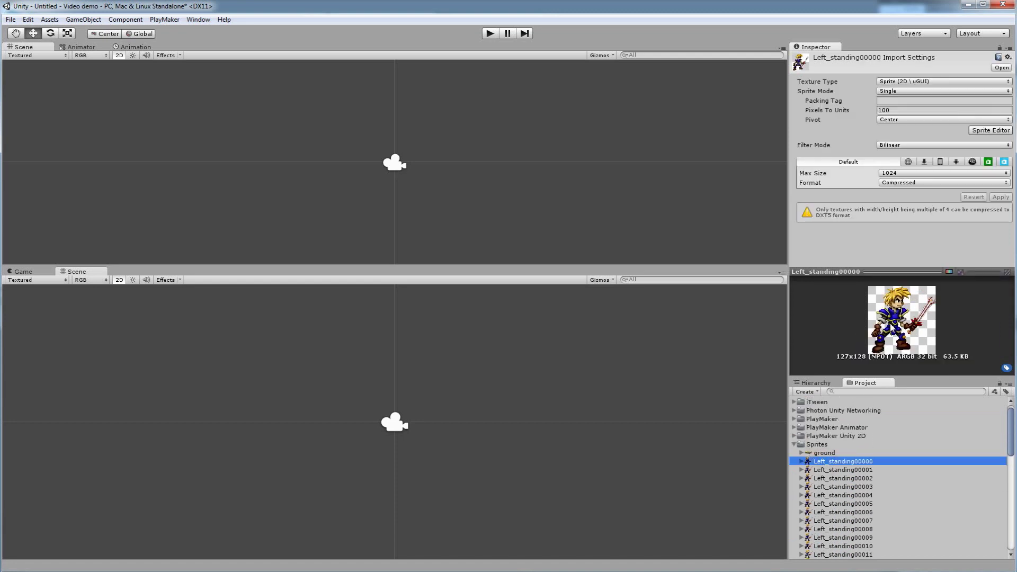
click(801, 461)
click(835, 470)
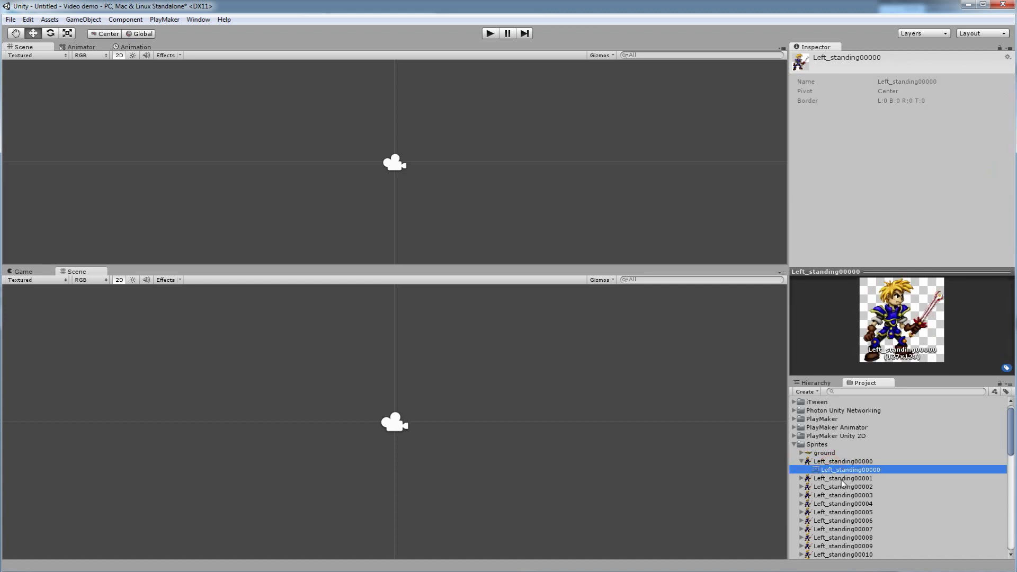
click(801, 478)
click(801, 495)
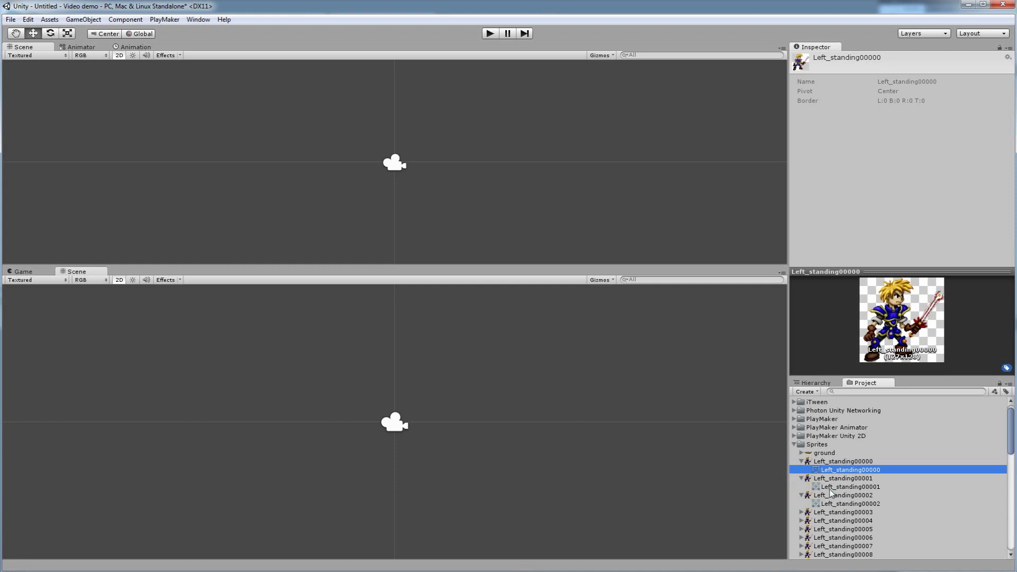
scroll(837, 472, down, 8)
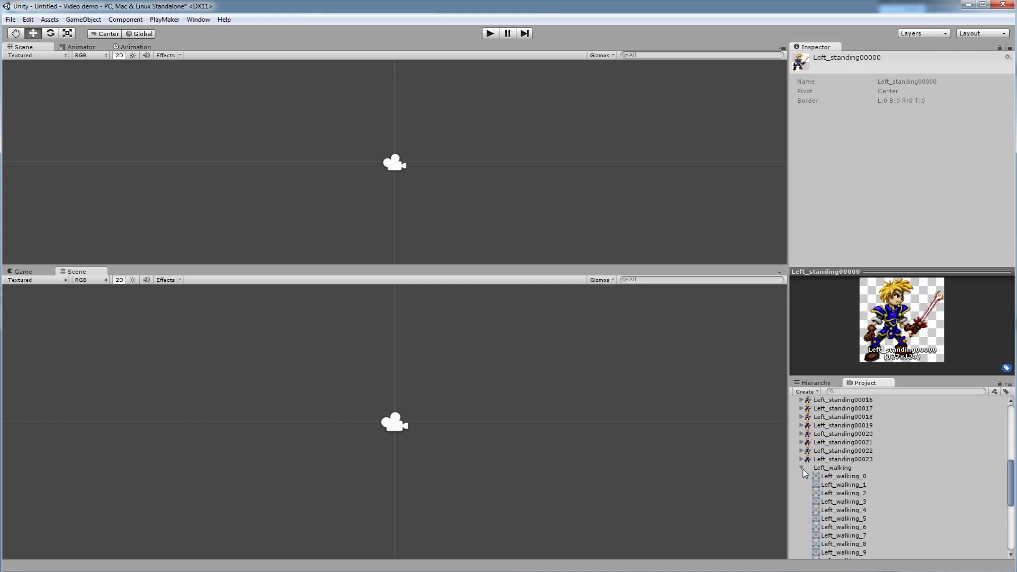
Step: Collapse Left_walking and the expanded Left_standing00000 through Left_standing00002 sprites in the Sprites folder
click(802, 469)
click(833, 555)
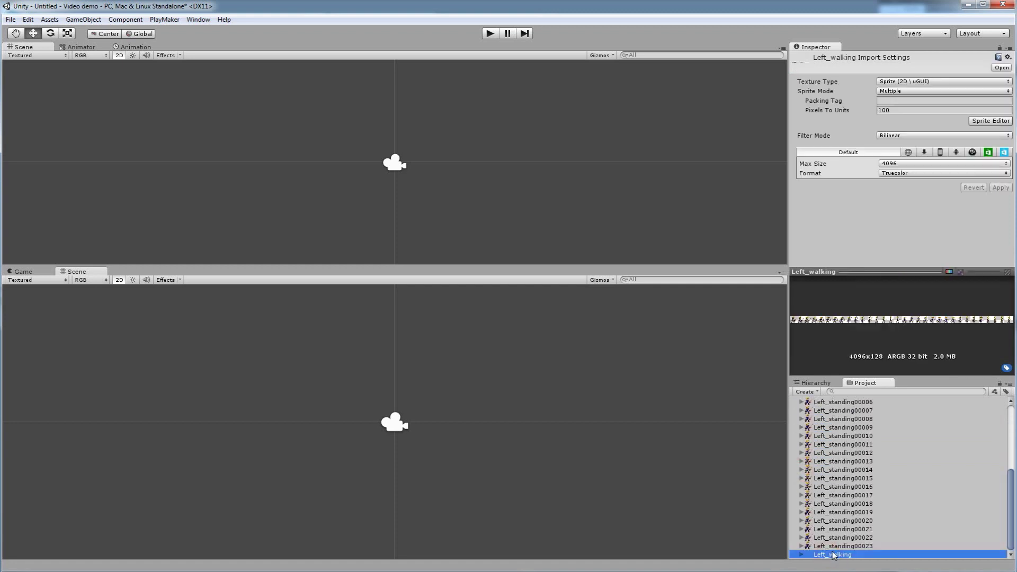
scroll(834, 551, up, 6)
click(800, 504)
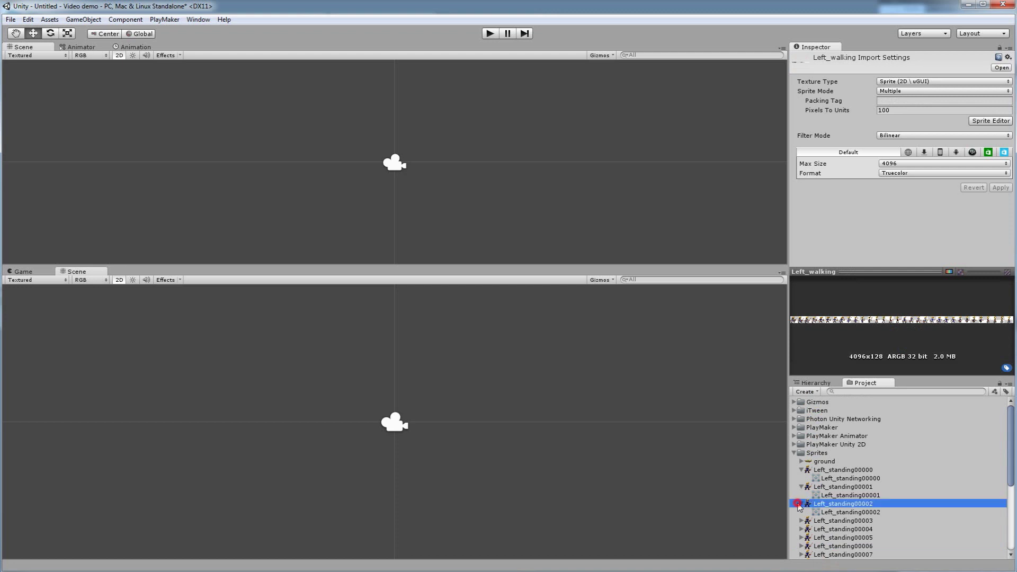
click(802, 504)
click(801, 487)
click(801, 470)
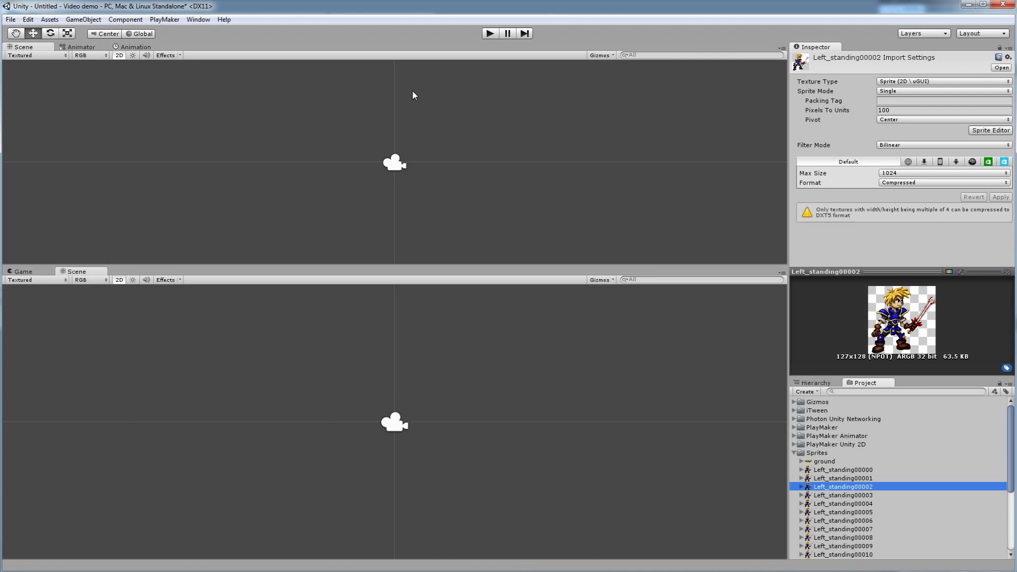
Step: Create a sprite object in the scene hierarchy while Left_standing00002 is the selected asset
click(816, 382)
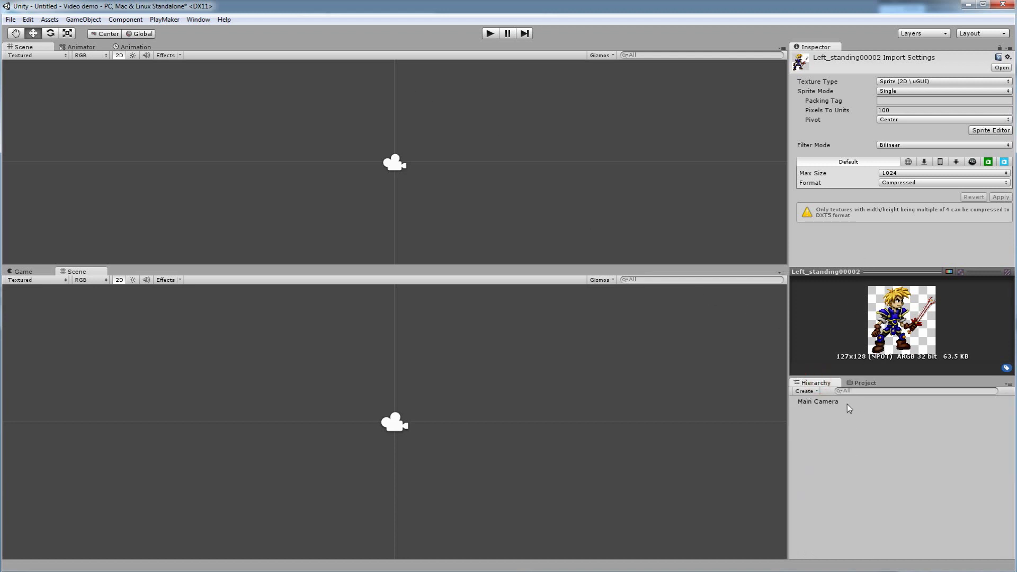
click(817, 392)
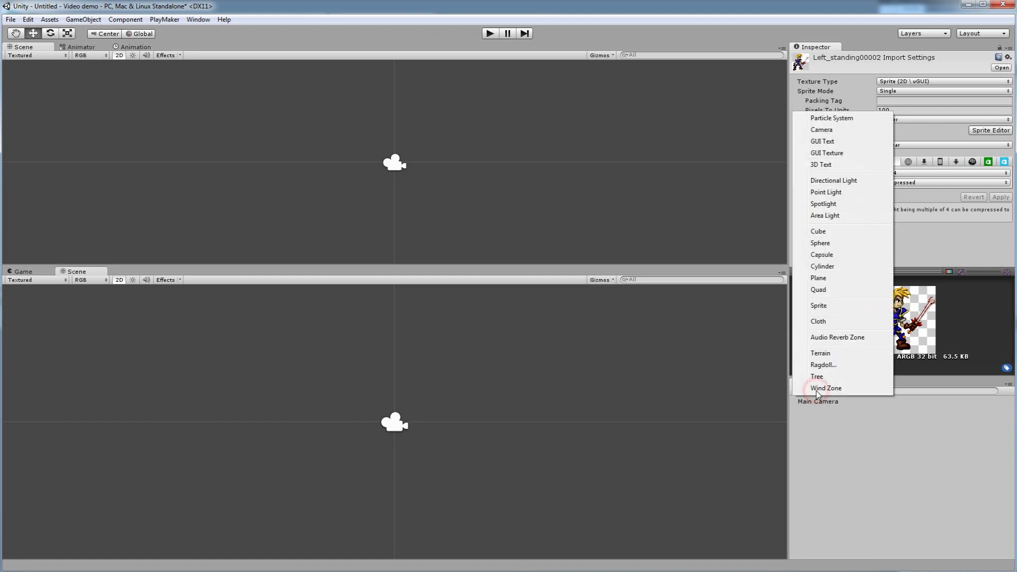
click(819, 306)
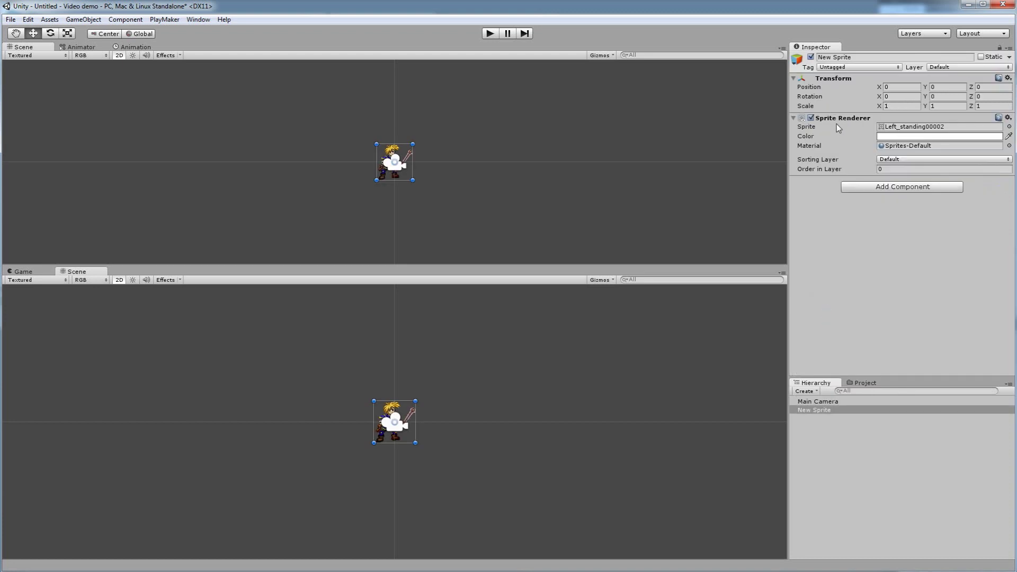
click(864, 382)
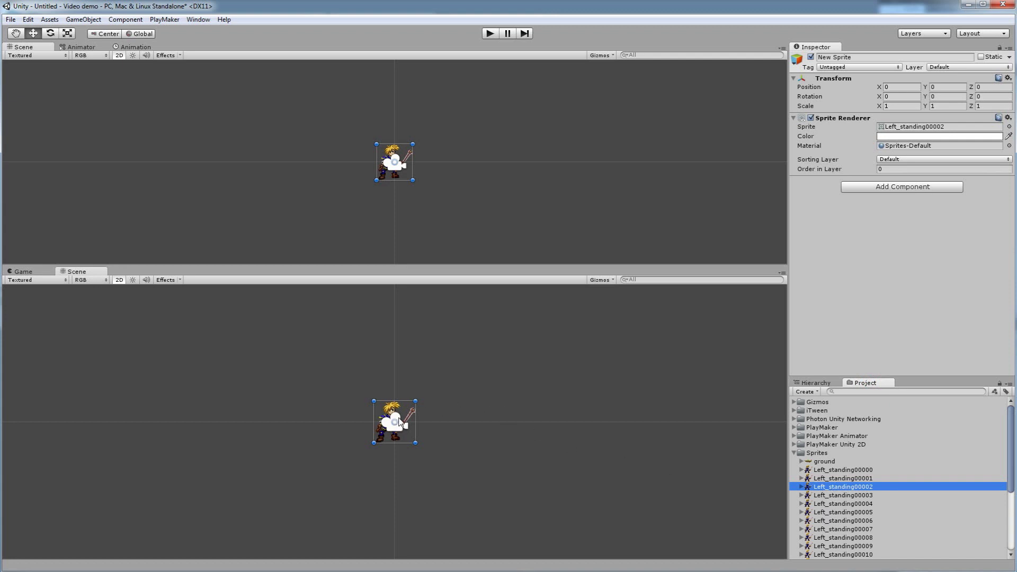
click(827, 382)
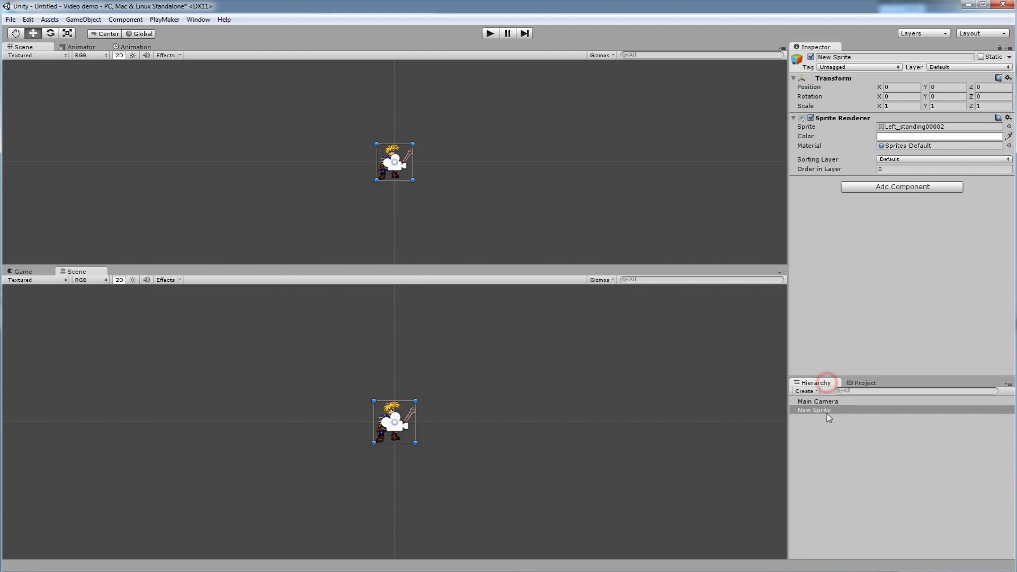
Step: Collapse the Sprites folder, create a second sprite object with no asset selected, and delete it
click(858, 383)
click(794, 453)
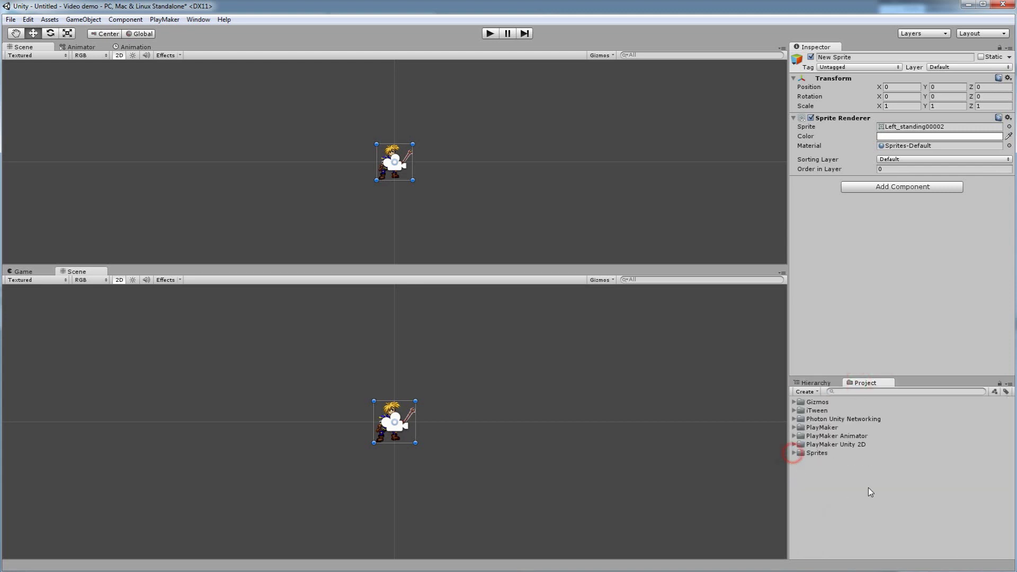
click(868, 488)
click(817, 383)
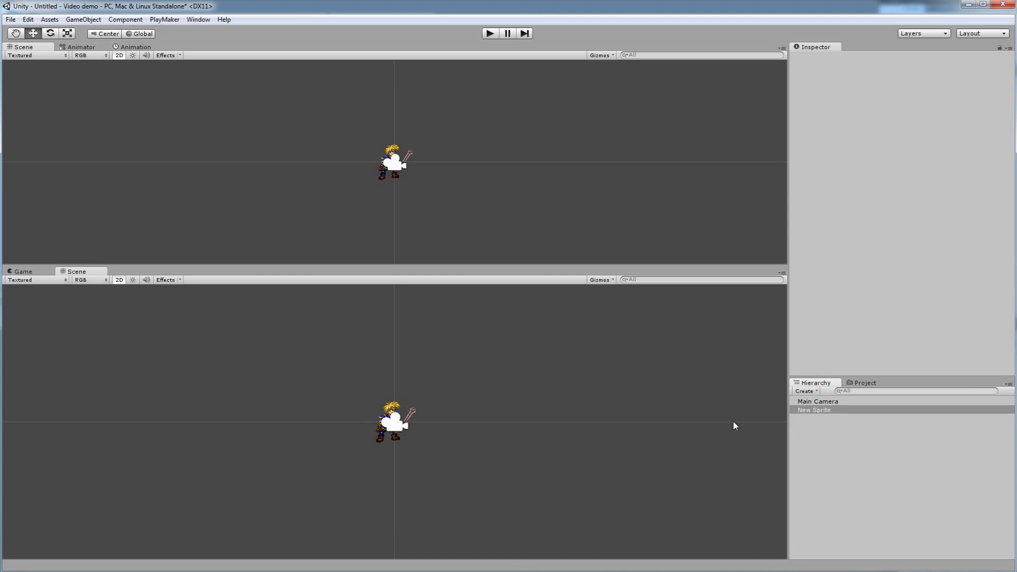
click(810, 391)
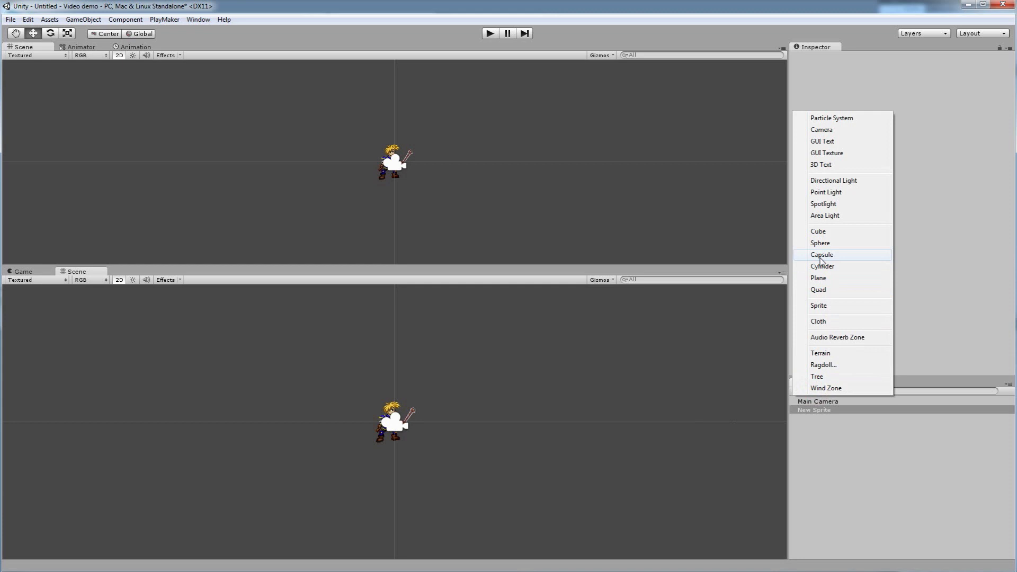
click(826, 306)
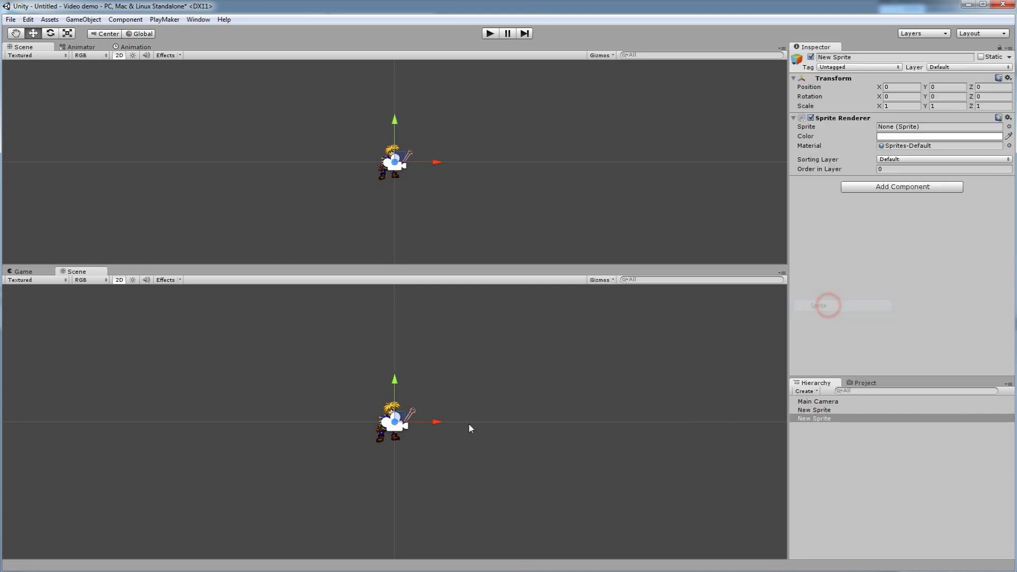
drag(401, 422, 461, 390)
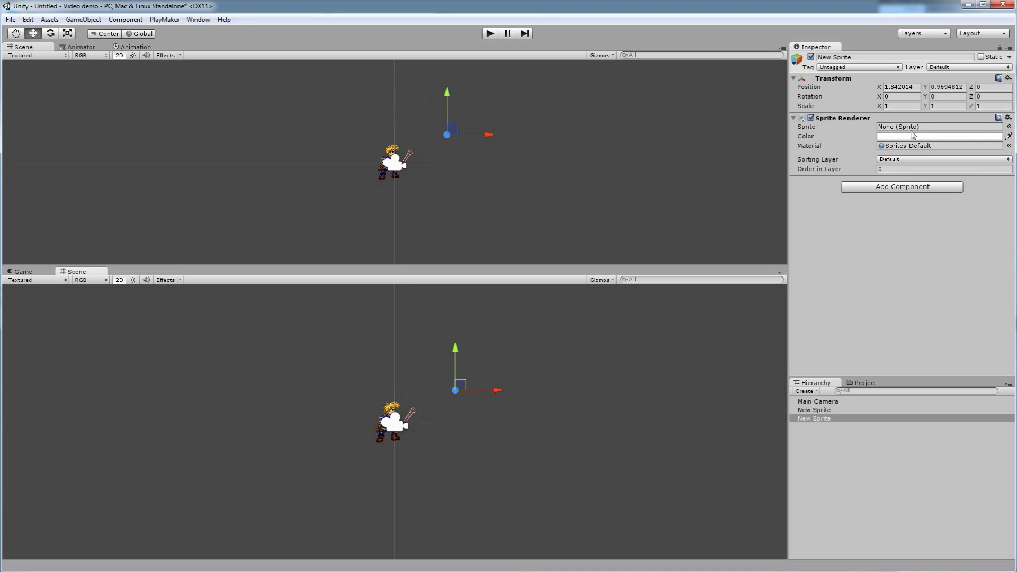
key(Delete)
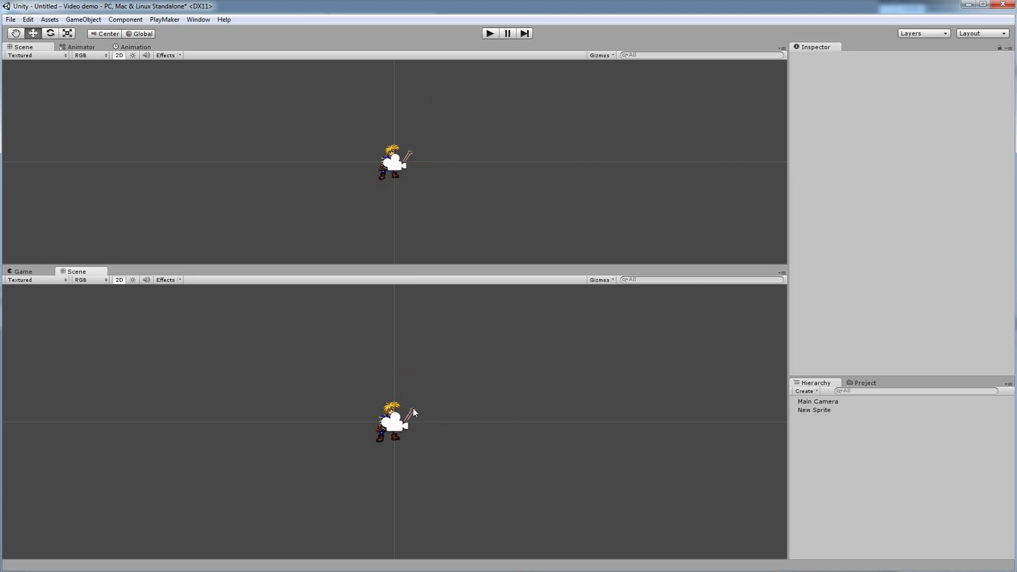
Step: Select the character sprite in the scene and toggle its Sprite Renderer off and back on
click(392, 412)
scroll(401, 439, up, 6)
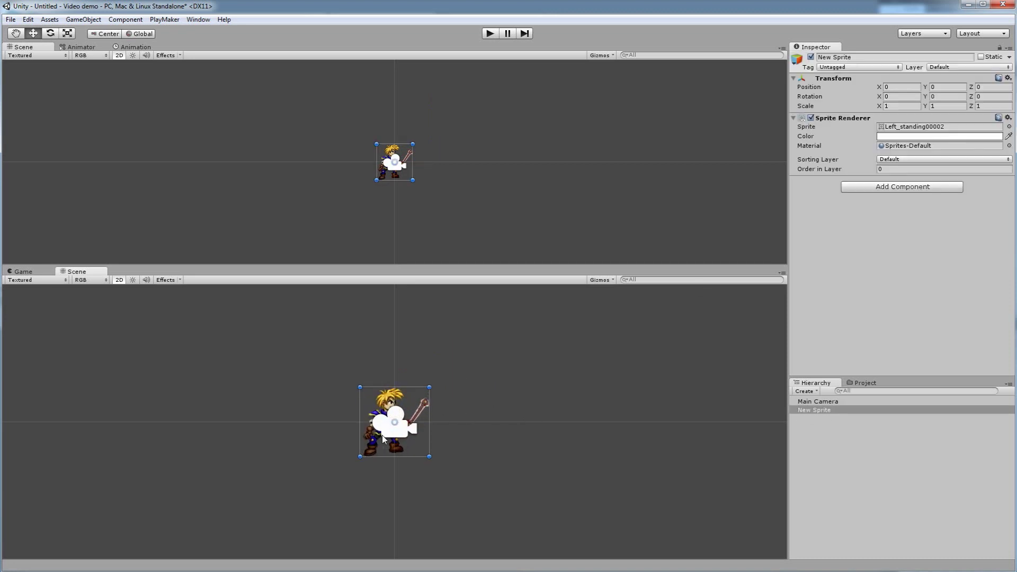
scroll(379, 437, down, 3)
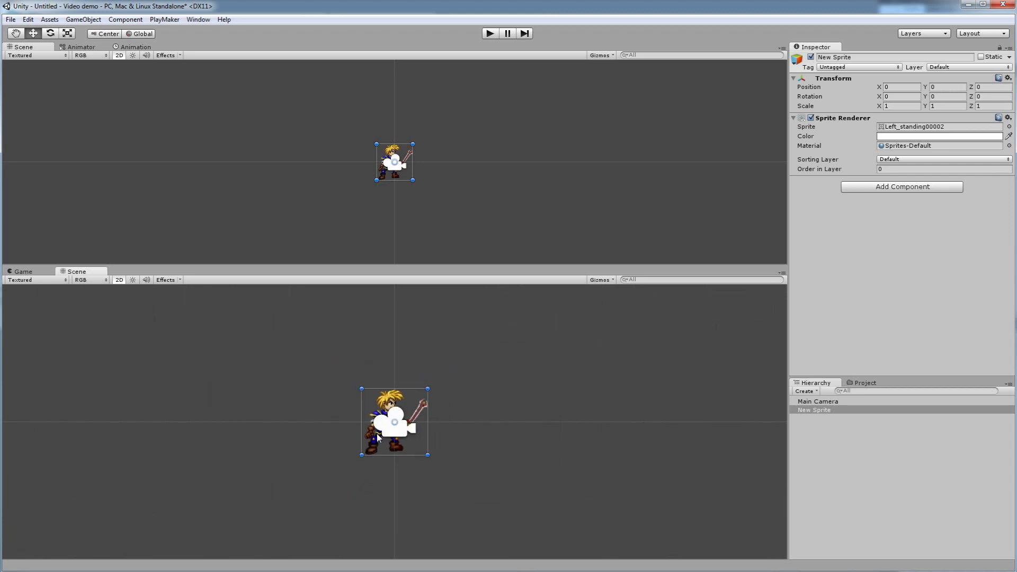
scroll(426, 435, up, 5)
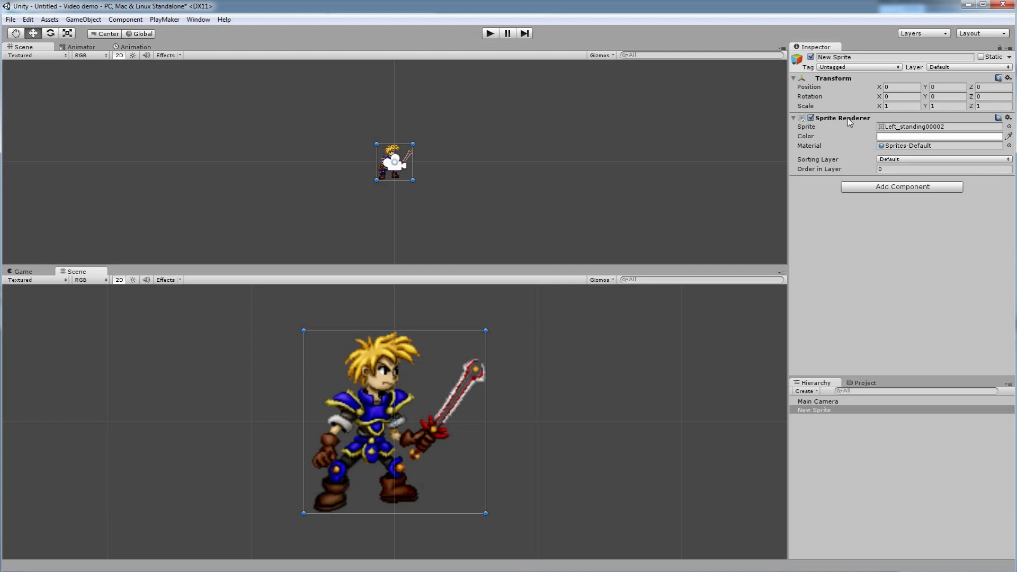
click(811, 118)
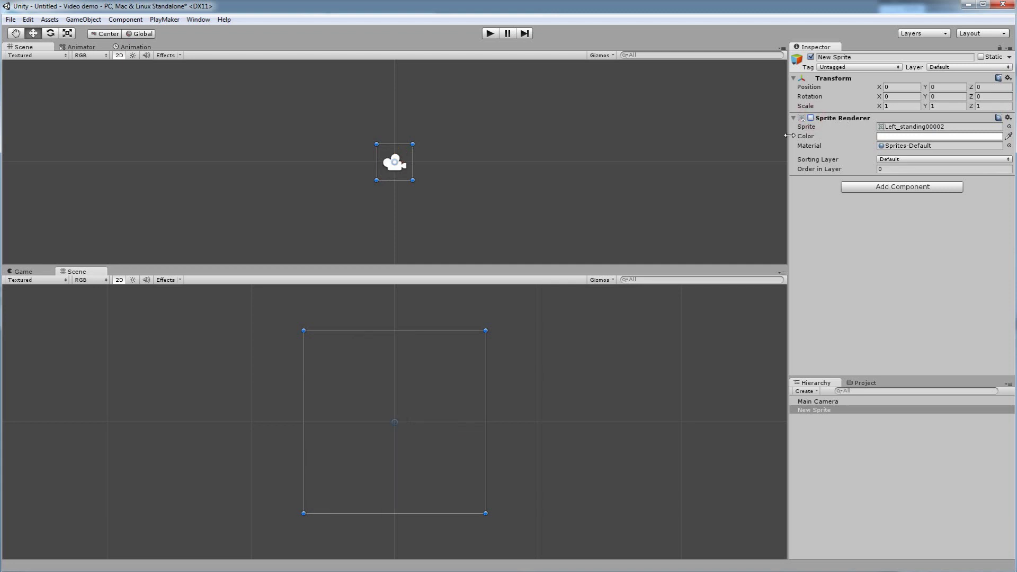
click(811, 118)
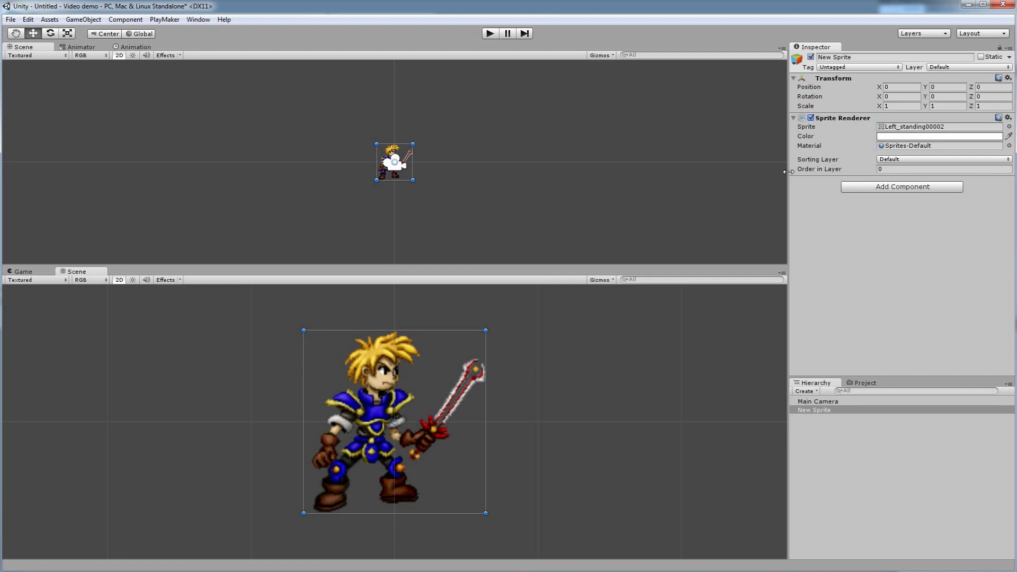
click(794, 119)
click(794, 119)
Step: Try Left_walking_22 as the Sprite Renderer's image and set the sprite to Left_standing00000
click(1009, 128)
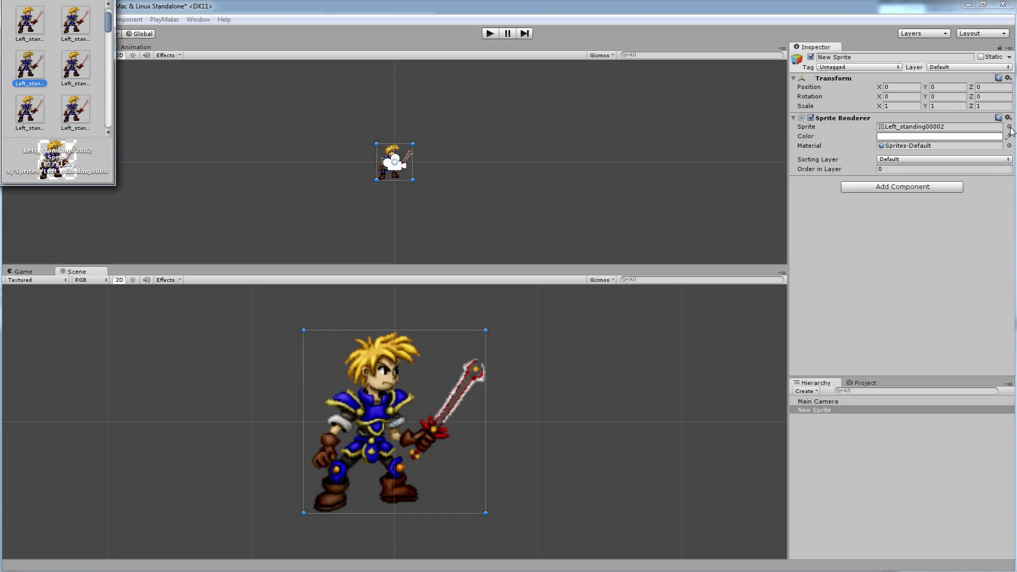
drag(108, 19, 111, 76)
drag(107, 26, 107, 16)
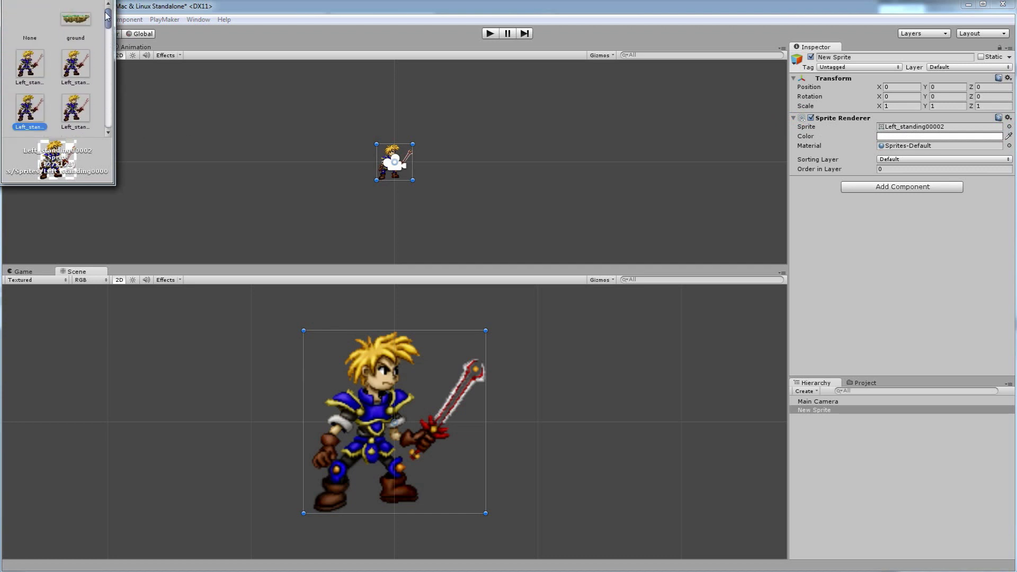
click(27, 72)
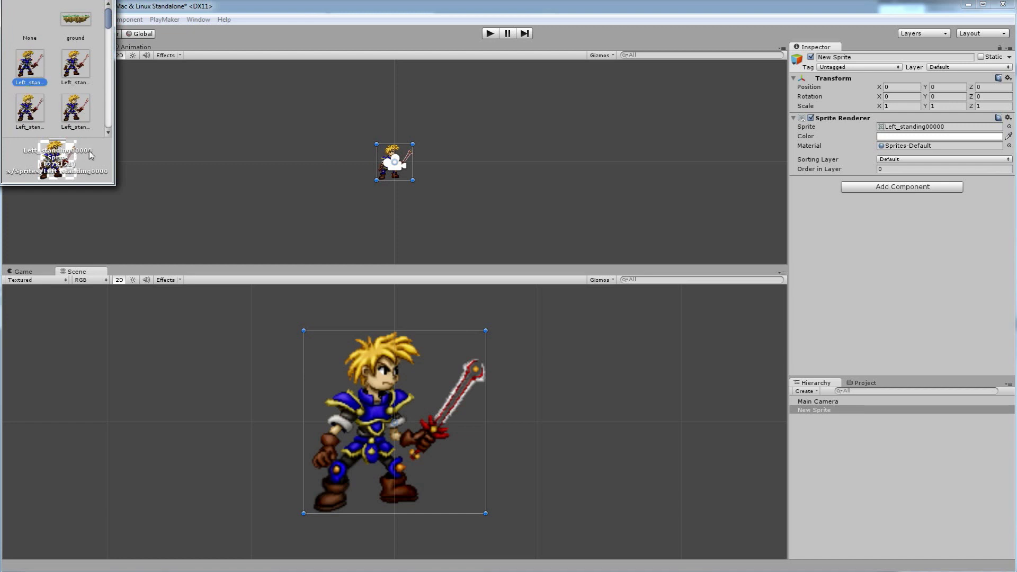
drag(108, 19, 109, 109)
click(26, 98)
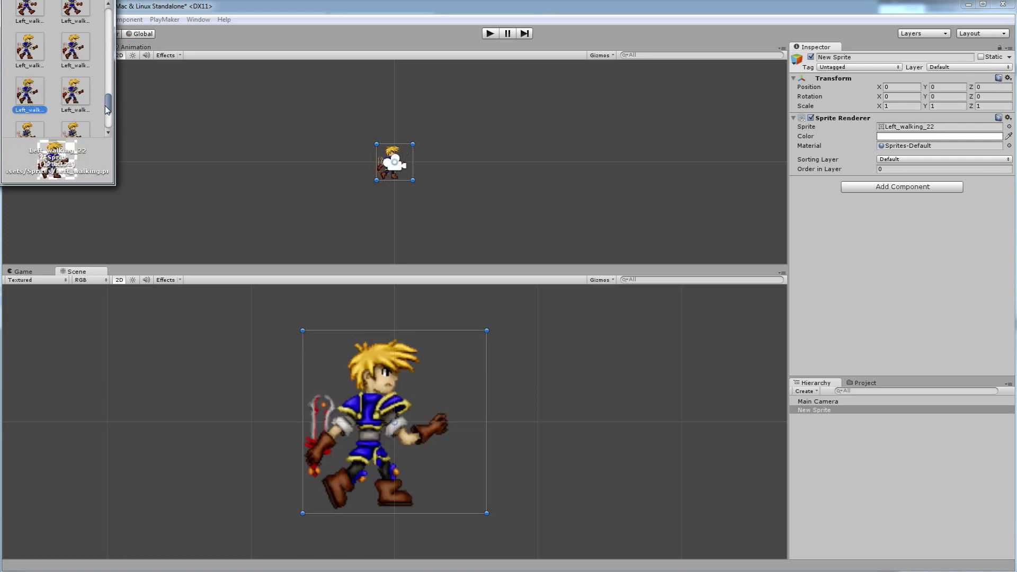
scroll(108, 106, up, 10)
click(29, 74)
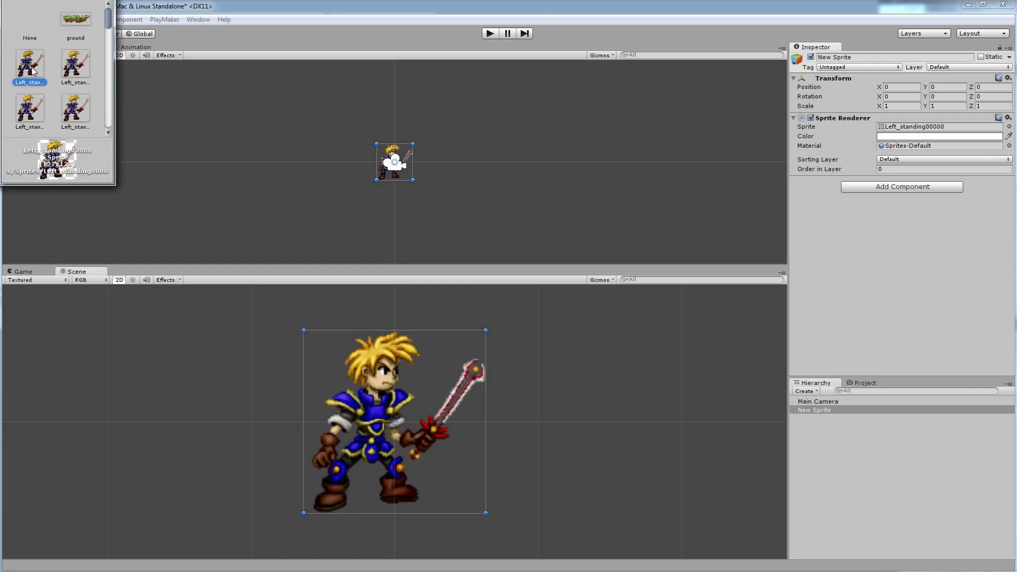
double_click(30, 72)
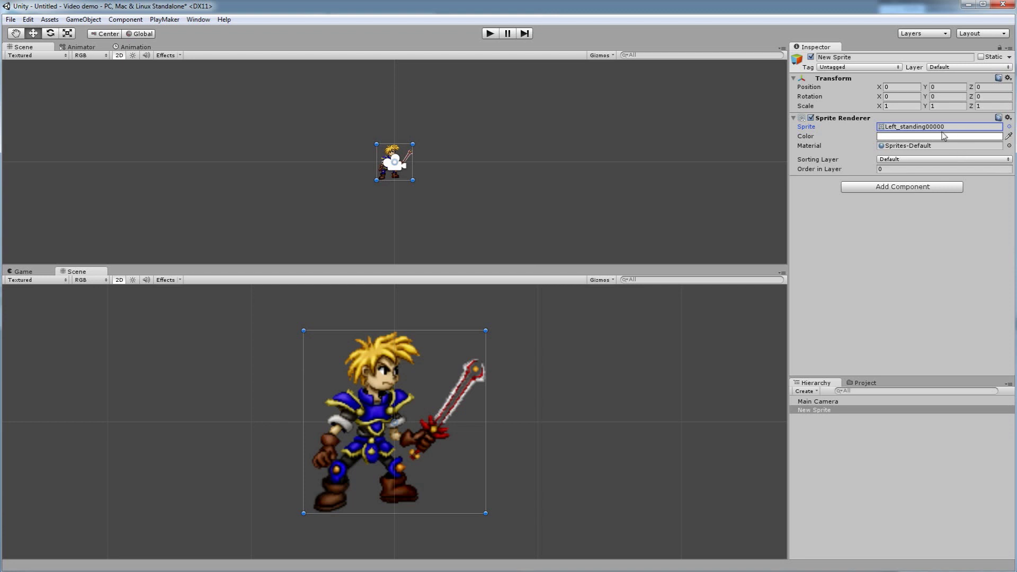
Step: Rename the sprite object as Character and open the Animation window
click(870, 56)
click(868, 57)
text(Ch)
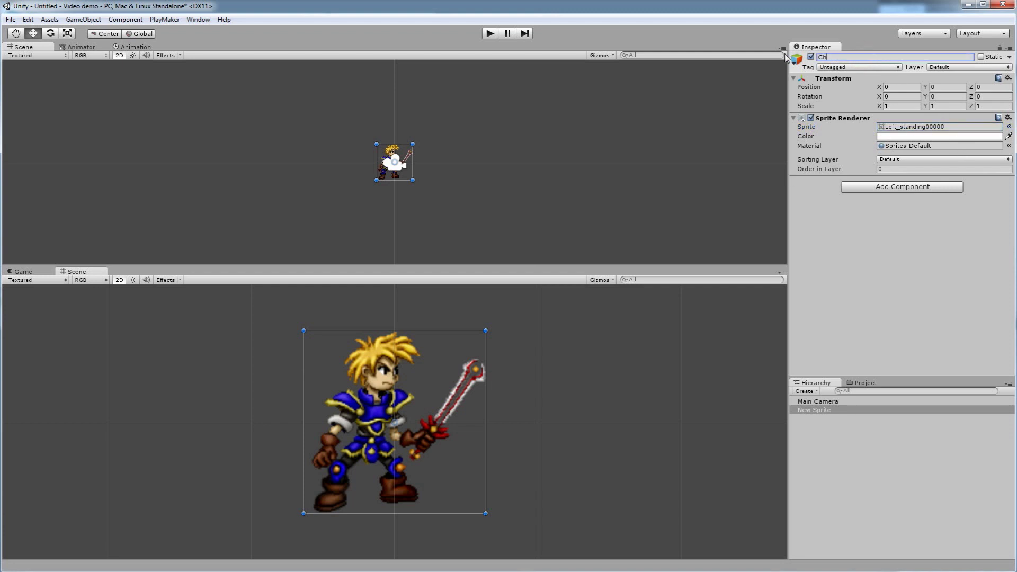
text(aracter)
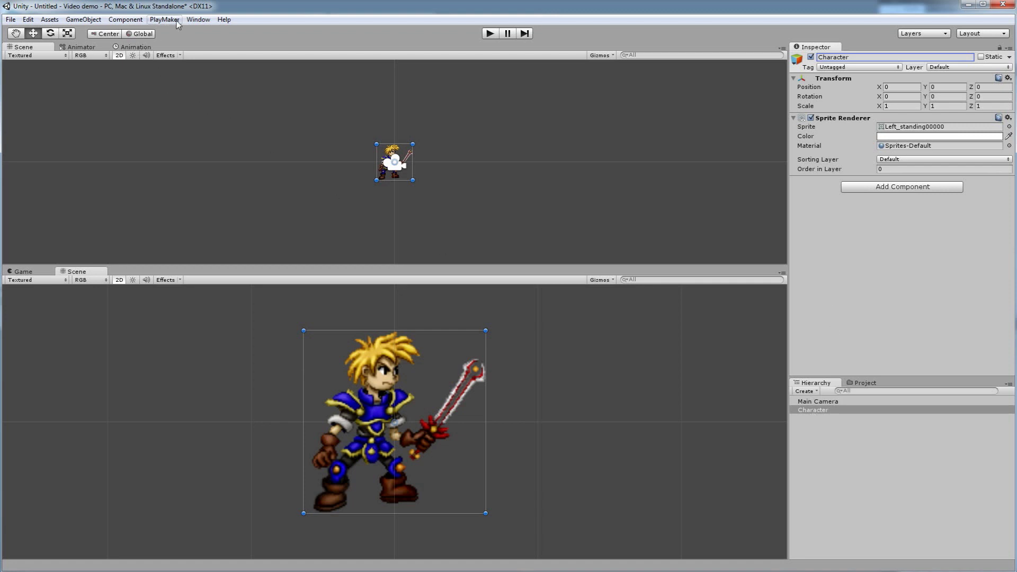
click(191, 20)
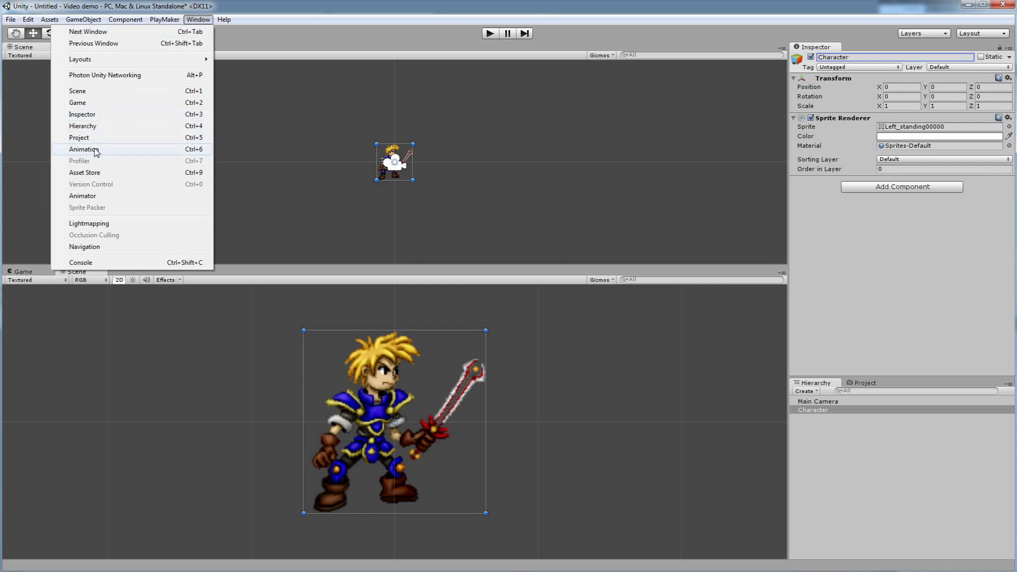
click(85, 149)
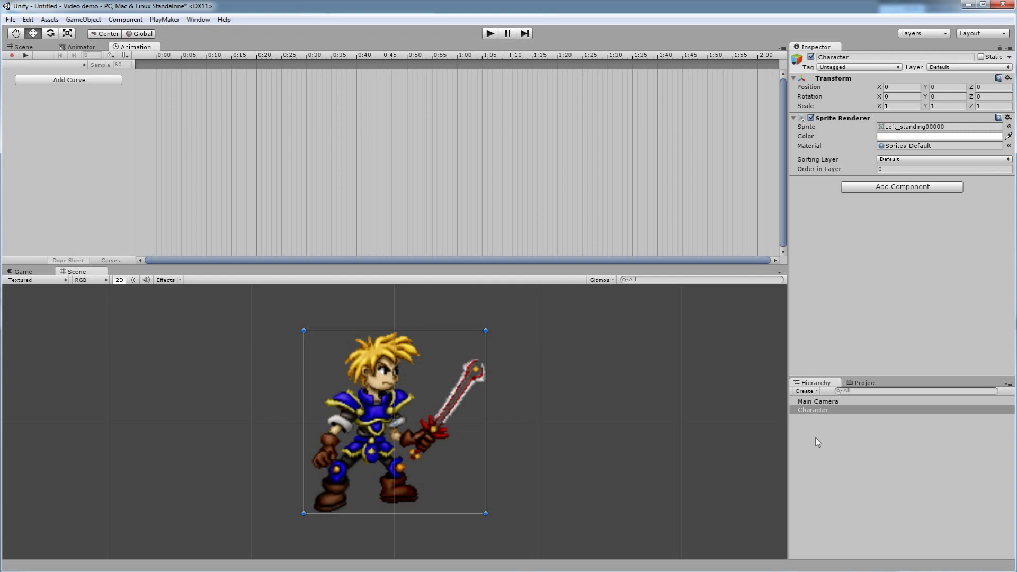
click(831, 439)
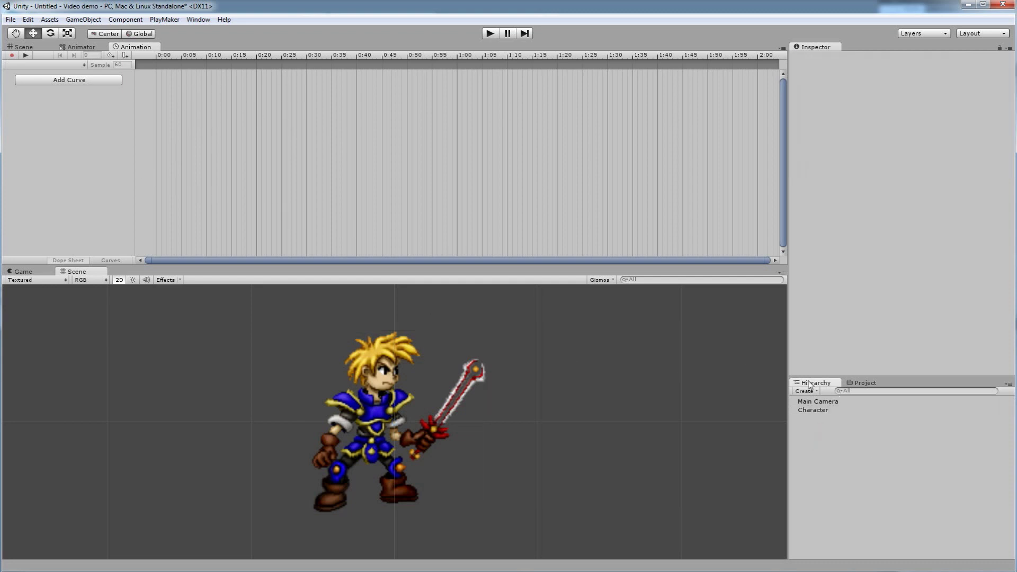
click(866, 383)
click(795, 454)
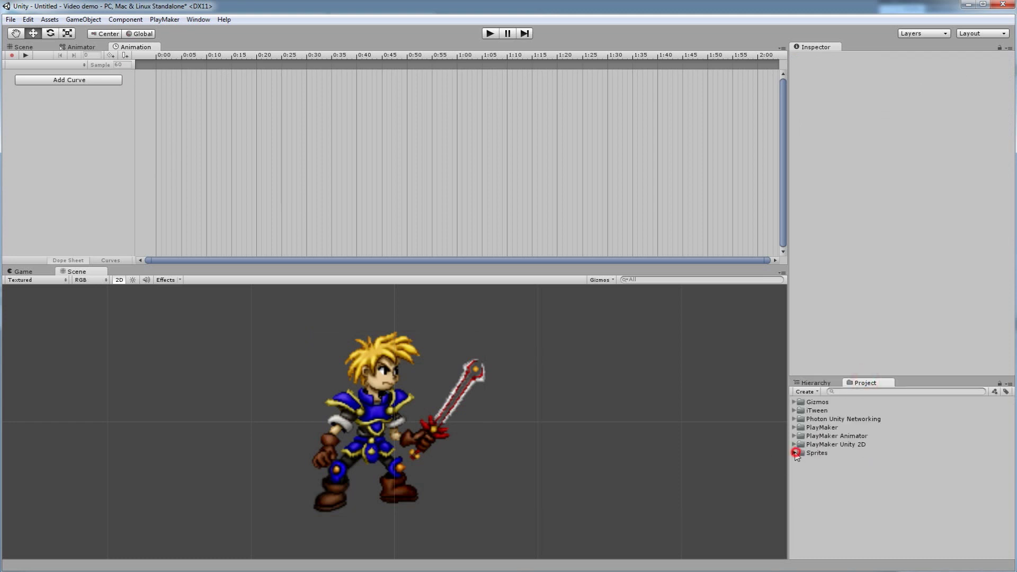
click(847, 469)
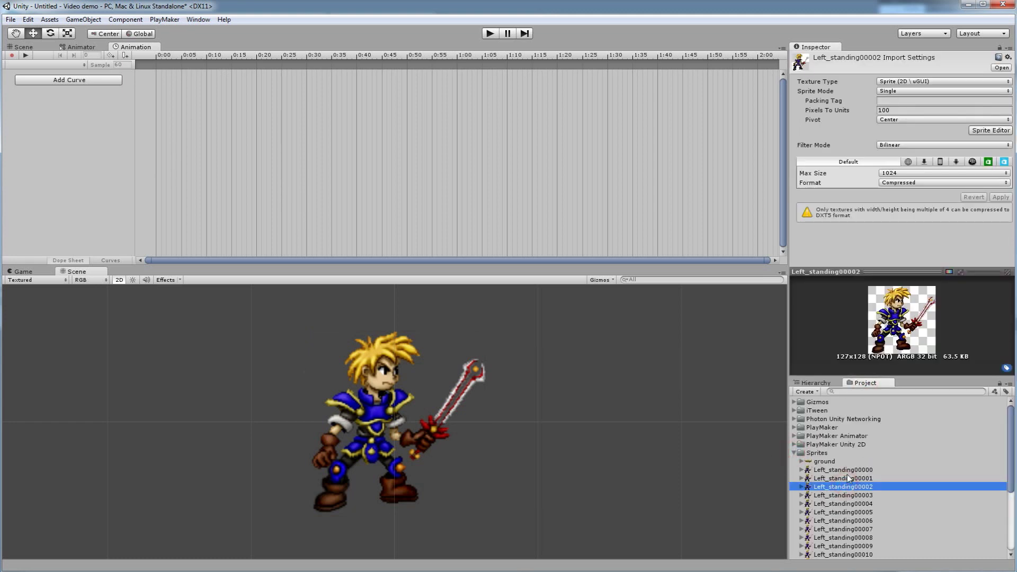
click(795, 454)
click(810, 383)
Step: Start recording an animation for the Character object and create a folder named Animation in Assets for its clips
click(811, 410)
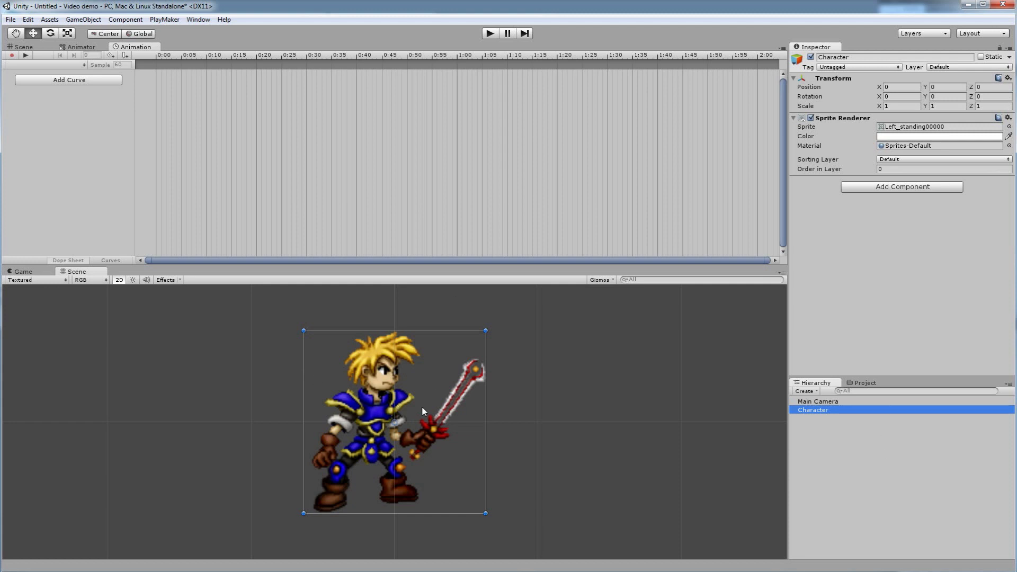
click(46, 65)
click(52, 118)
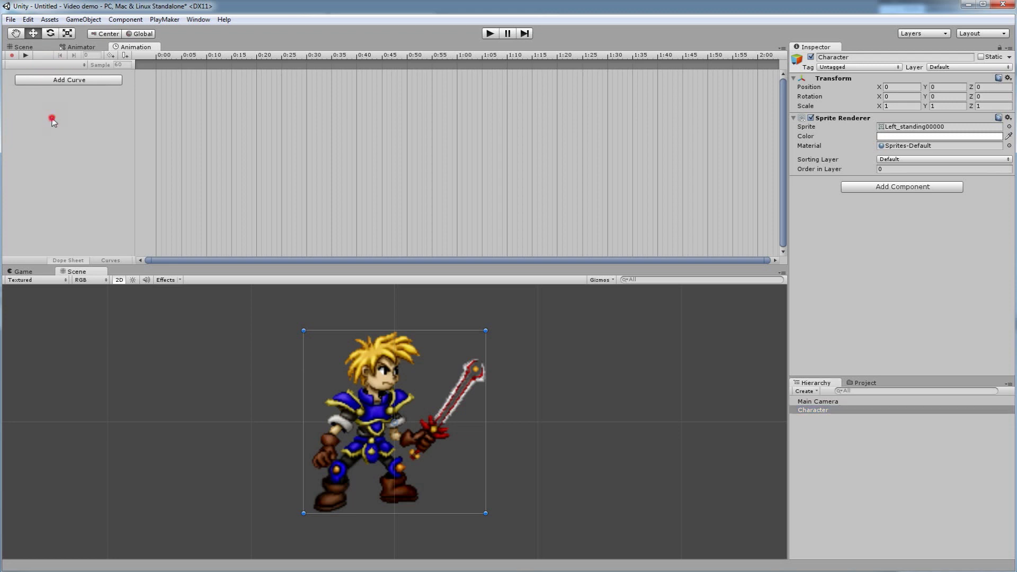
click(12, 56)
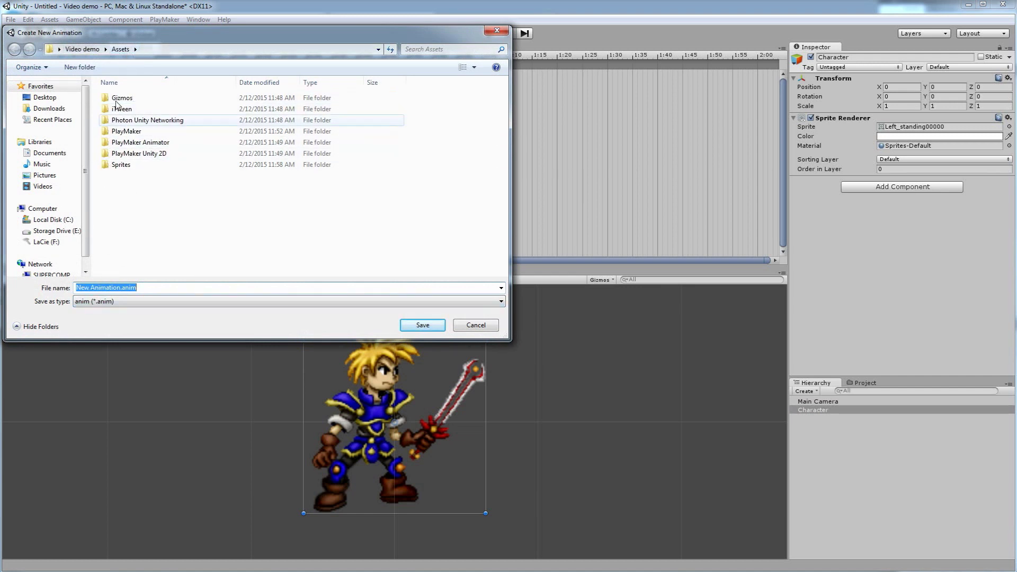
click(80, 68)
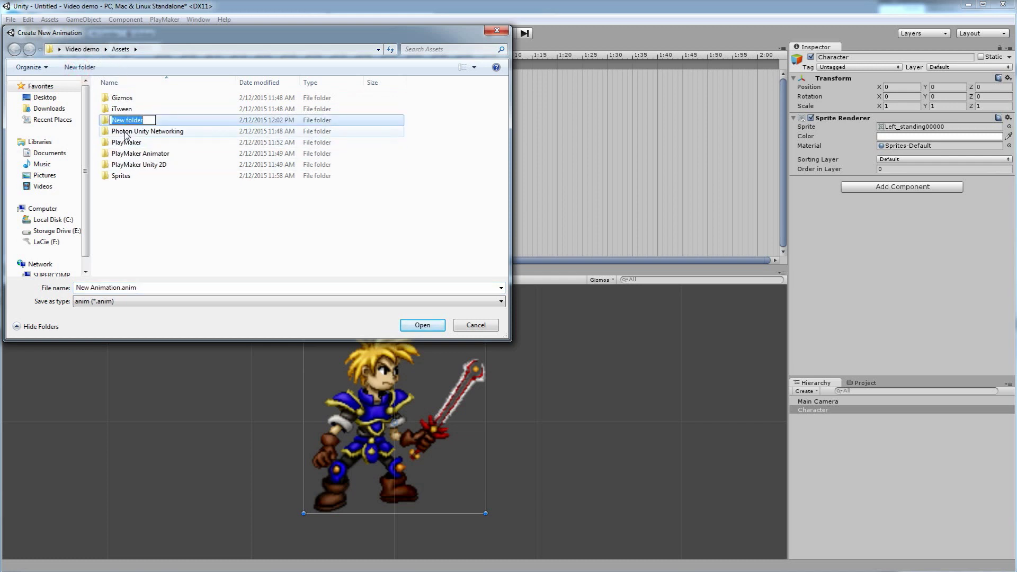
text(Animation)
click(130, 205)
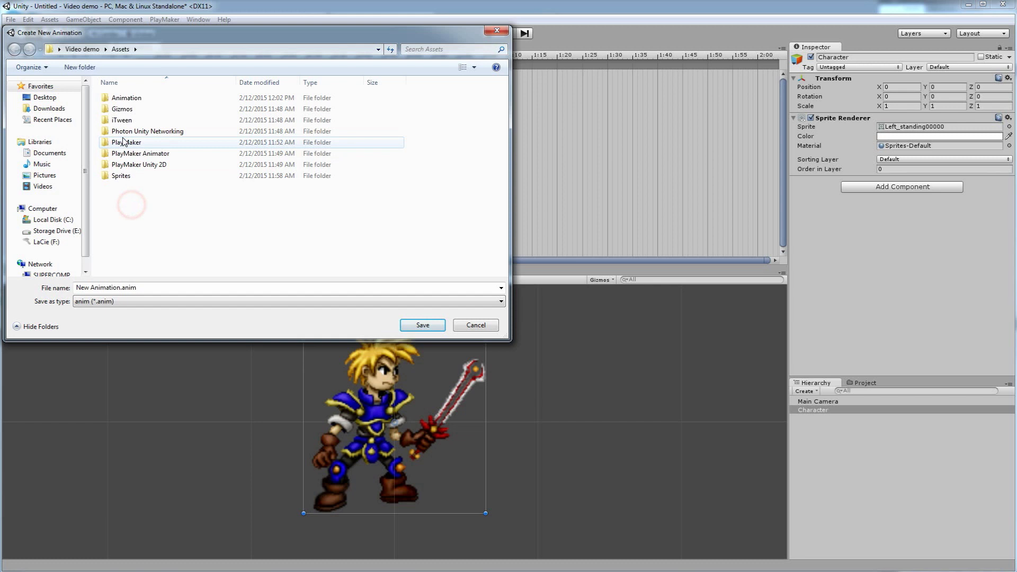
double_click(123, 99)
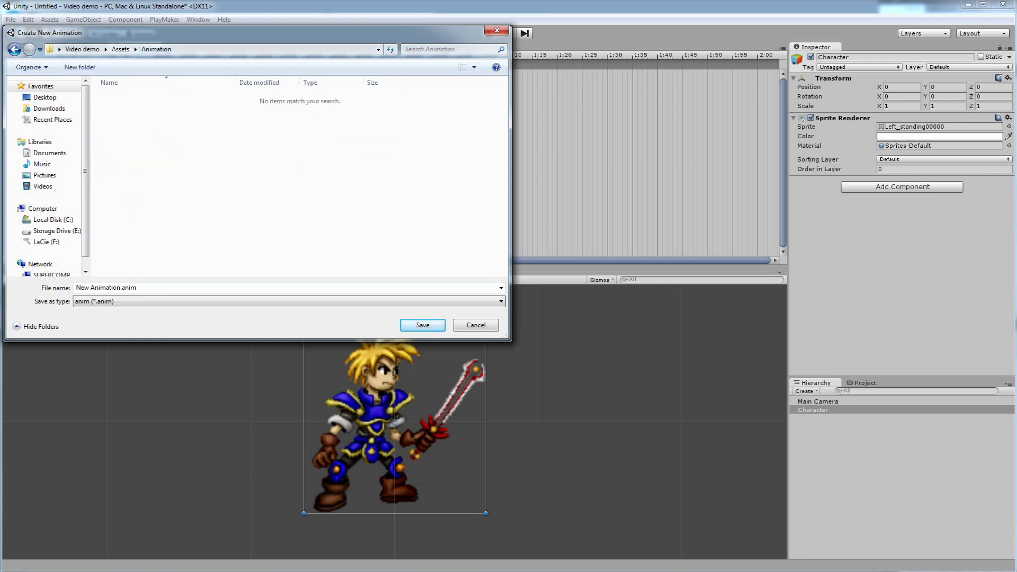
Step: Save the new animation clip as Idle in the Animation folder
click(120, 289)
click(121, 288)
drag(121, 288, 76, 293)
text(Idle)
click(422, 325)
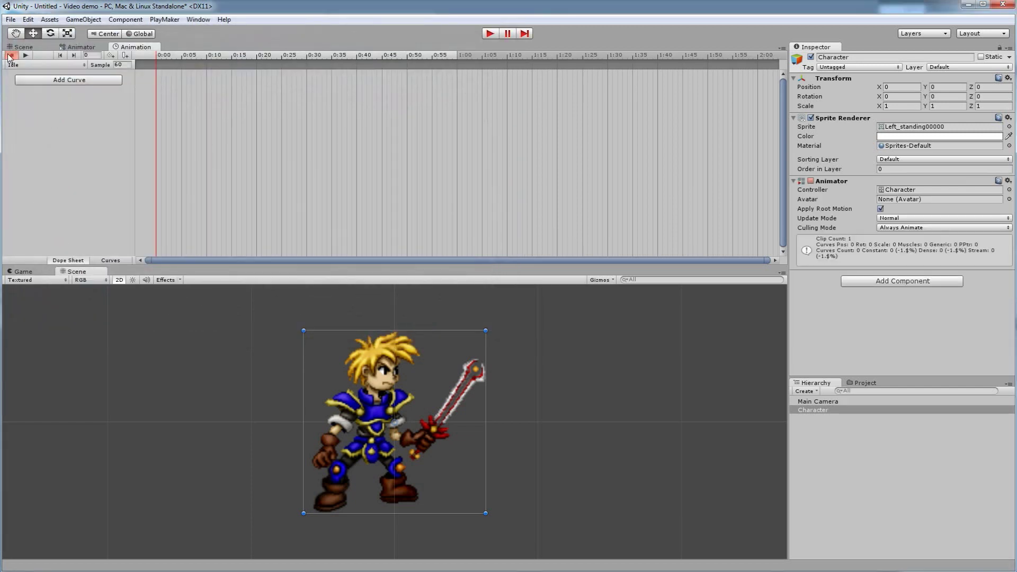
click(12, 56)
click(12, 56)
click(16, 65)
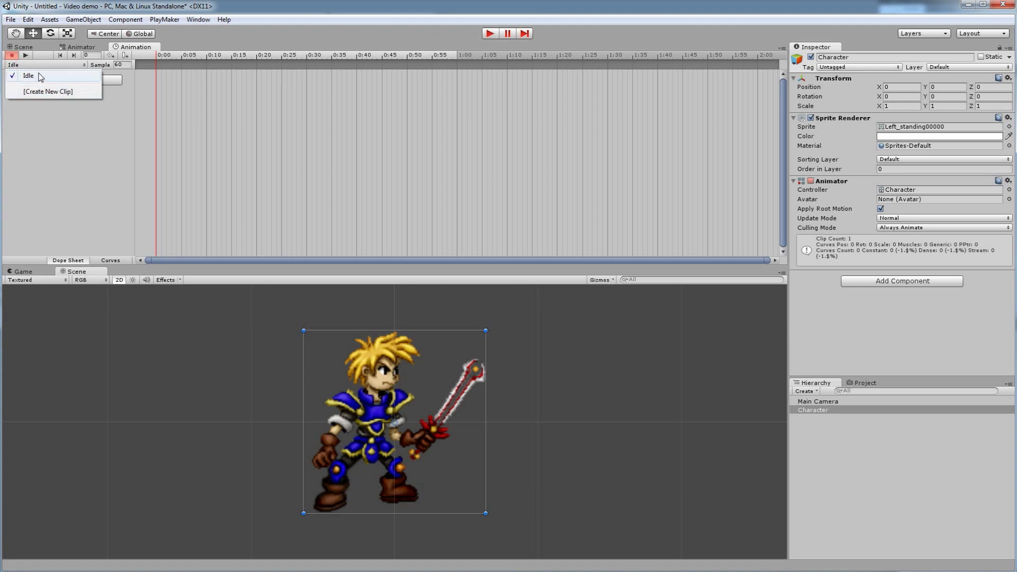
click(72, 160)
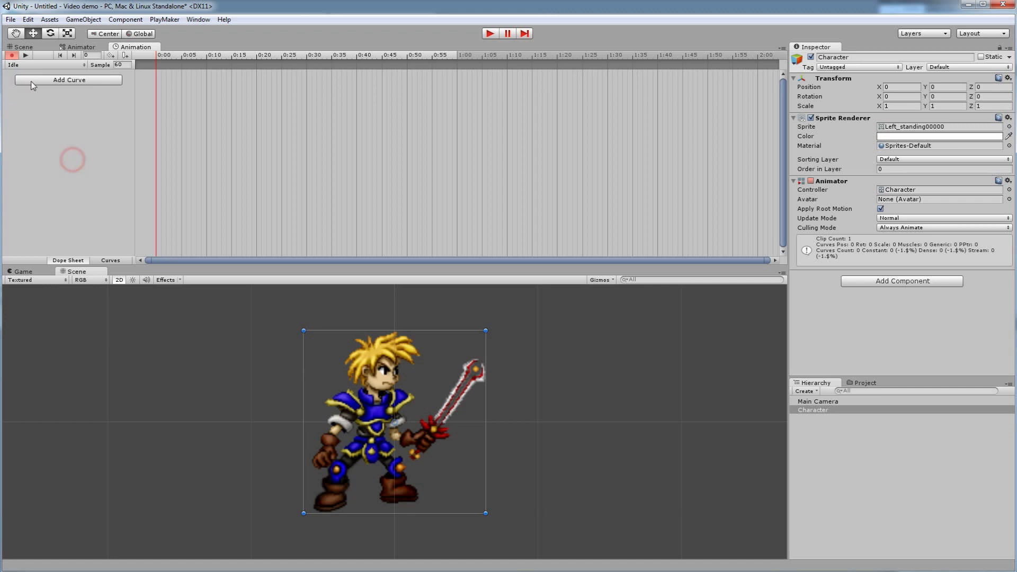
Step: Add all sprites from Left_standing00000 to Left_standing00023 to the Idle clip's timeline as keyframes
click(863, 382)
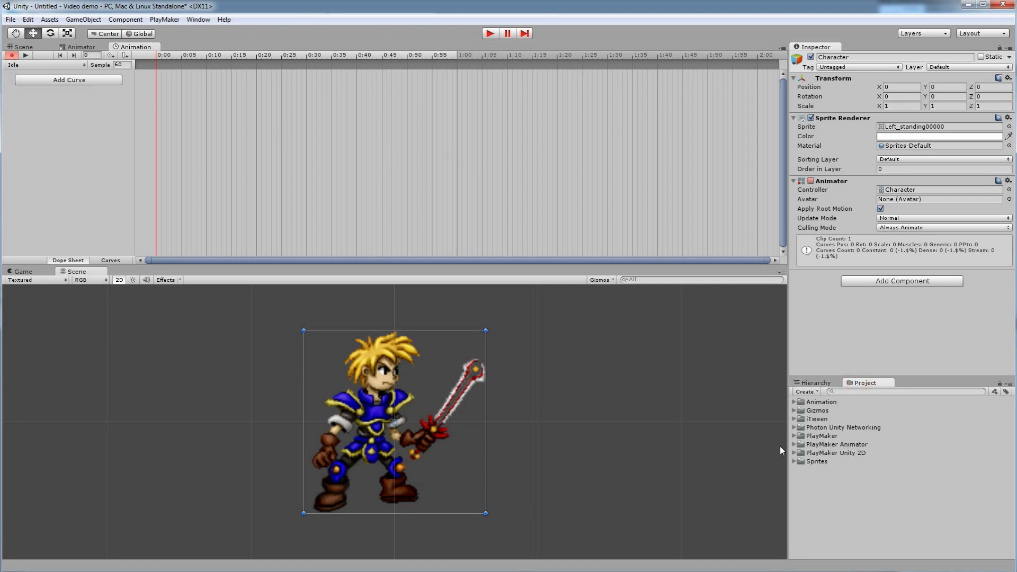
click(795, 462)
scroll(799, 467, down, 3)
scroll(800, 467, up, 3)
scroll(827, 477, down, 3)
click(847, 451)
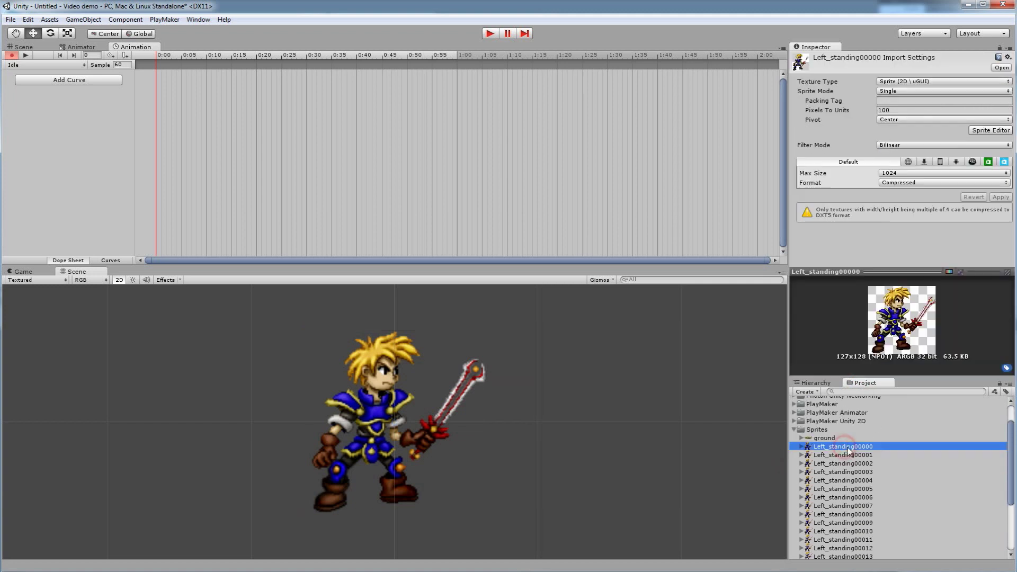
scroll(848, 451, down, 5)
scroll(849, 452, down, 3)
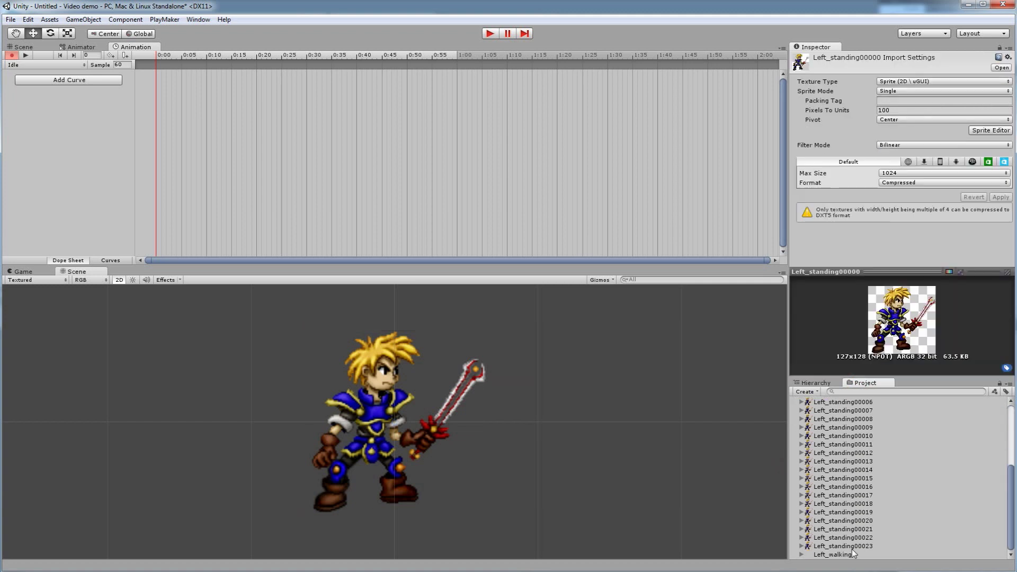
shift+click(854, 546)
scroll(841, 508, up, 5)
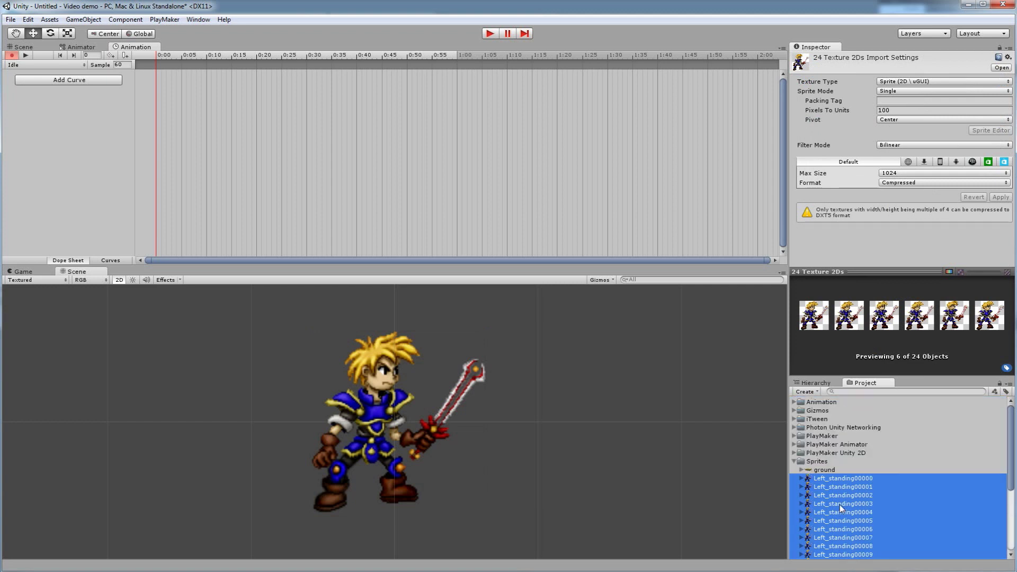
drag(842, 483, 329, 161)
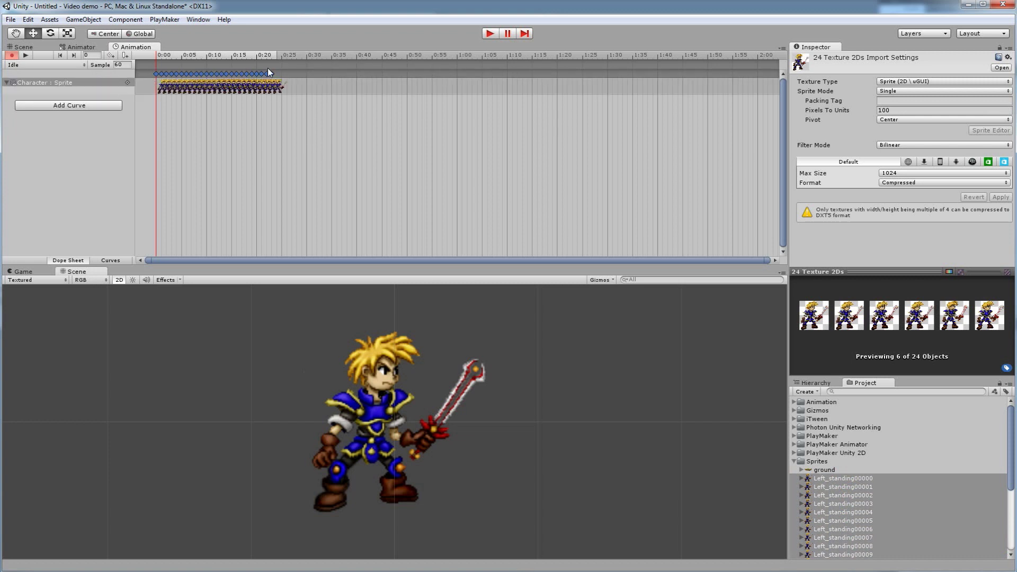
Step: Deselect the Idle keyframes and run the scene briefly to preview the standing animation
scroll(860, 485, down, 5)
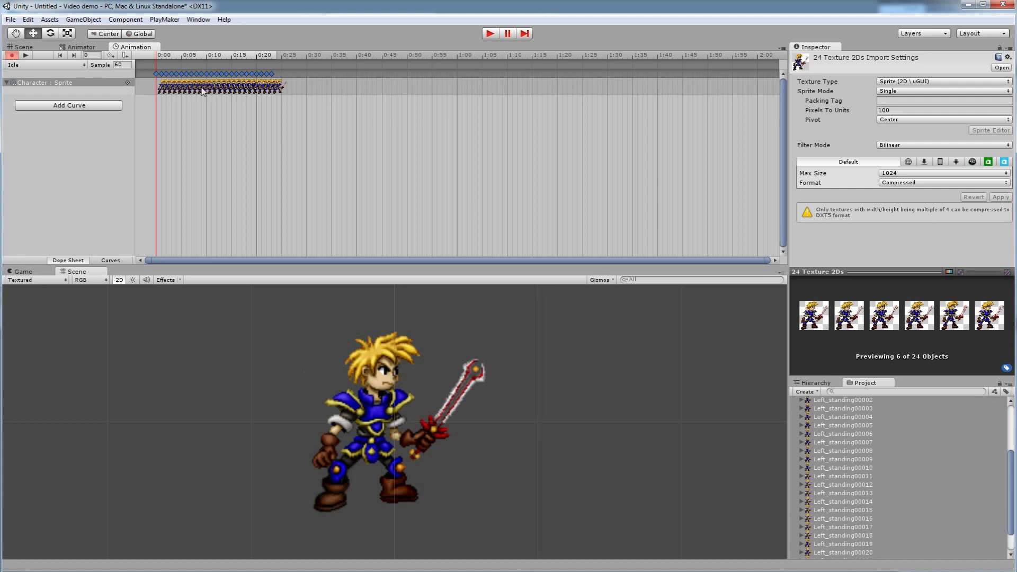
click(213, 125)
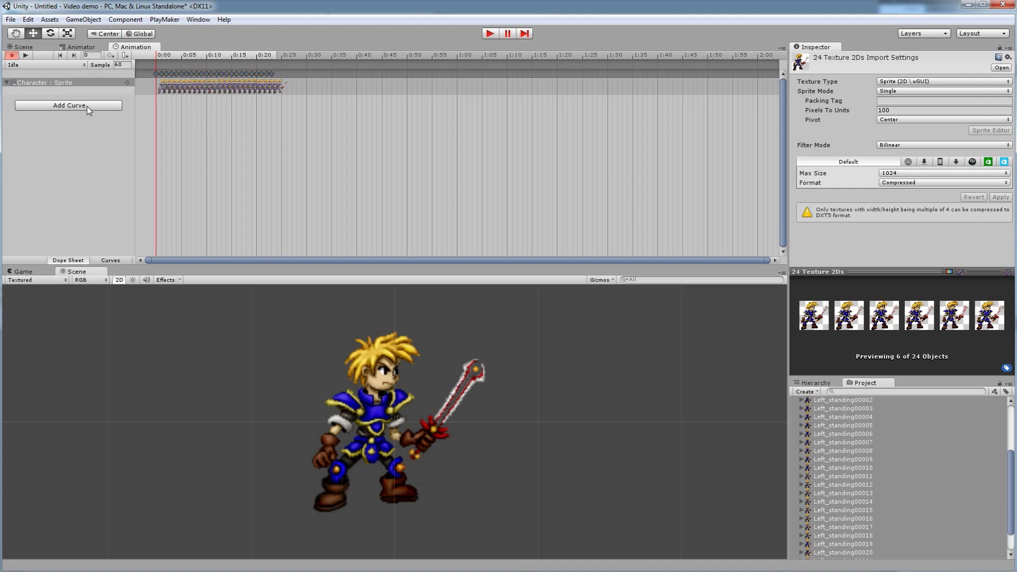
click(491, 33)
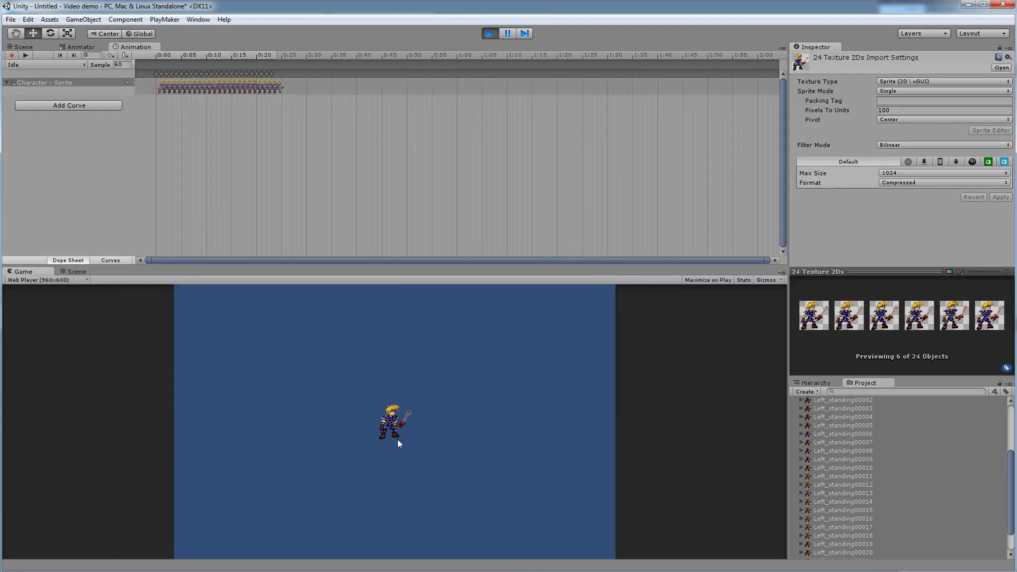
click(489, 33)
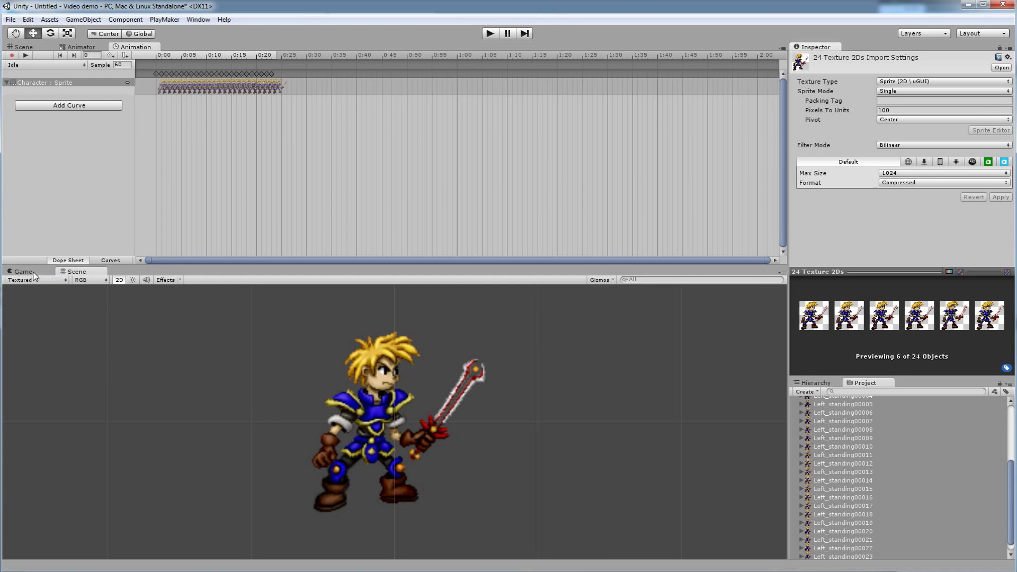
Step: Dock the Scene view beside the Game view and run the scene to preview the animation in both
drag(74, 273, 445, 286)
drag(219, 248, 478, 59)
drag(194, 75, 701, 430)
drag(525, 345, 337, 331)
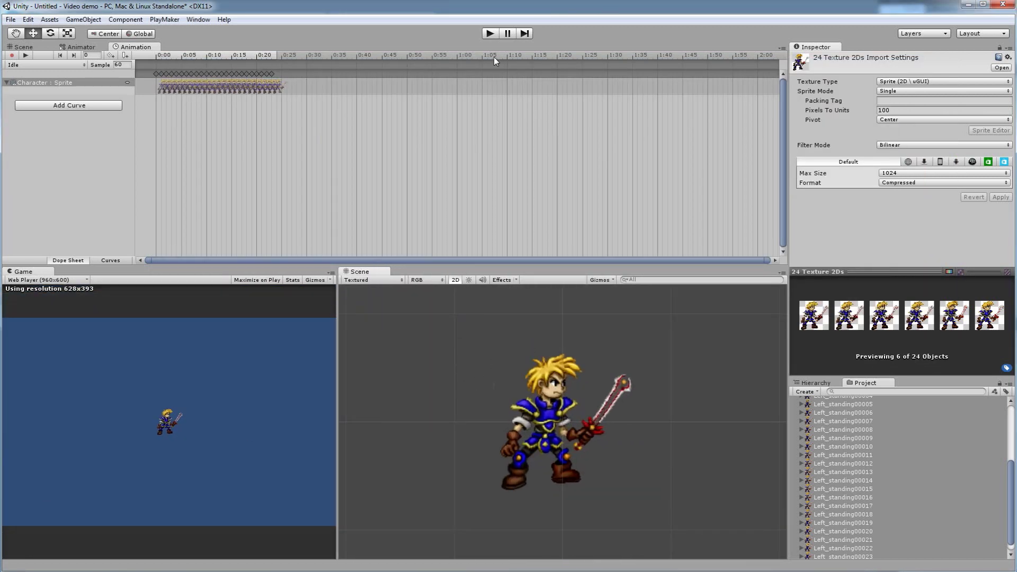
click(490, 34)
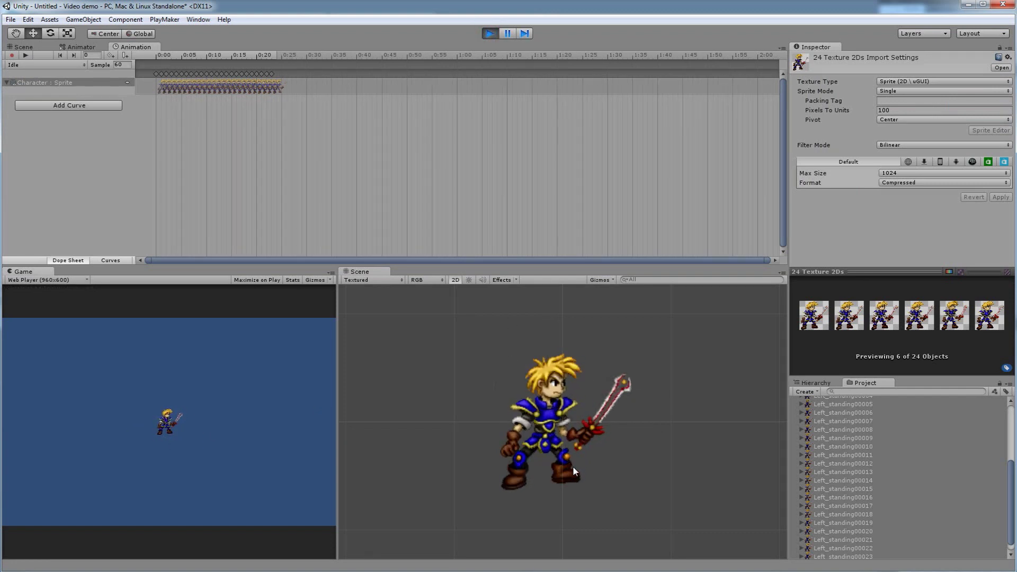
click(488, 33)
Step: Set the Idle clip's sample rate to 30 and run the scene to check the animation speed
click(127, 63)
text(30)
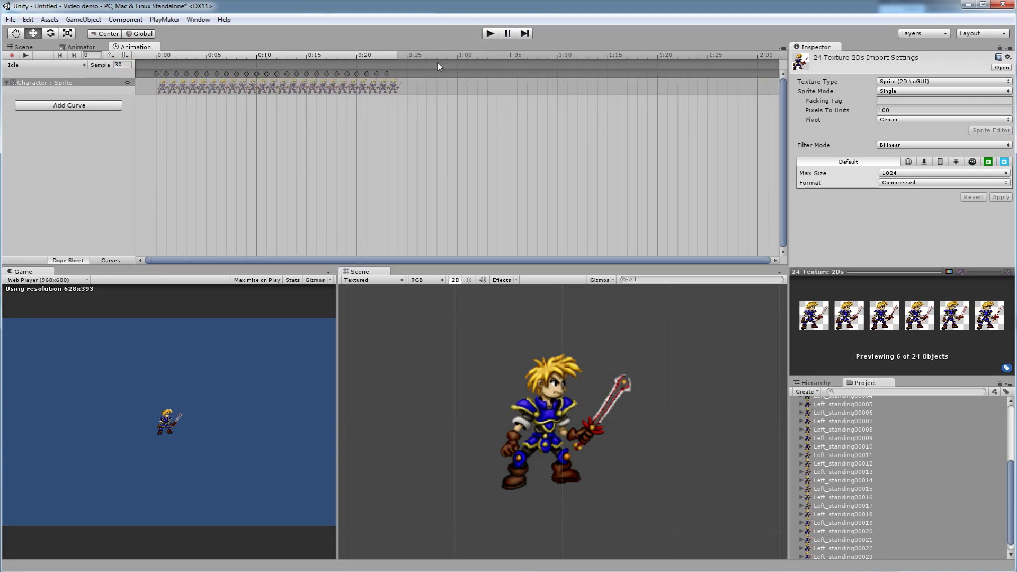
click(490, 34)
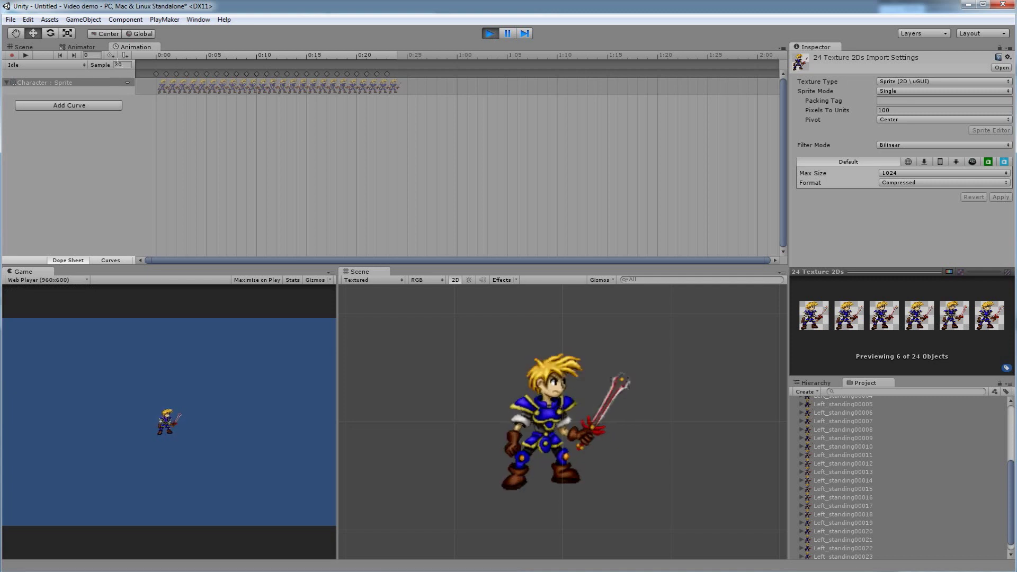
click(489, 33)
Step: Try a sample rate of 10 for the Idle clip in a test run and restore the rate to 30
click(121, 65)
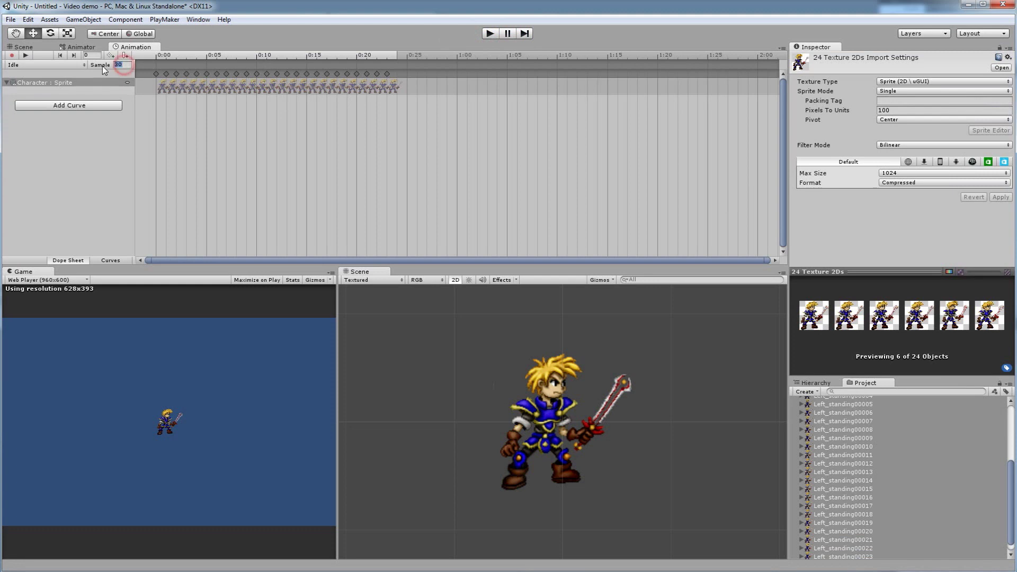
text(10)
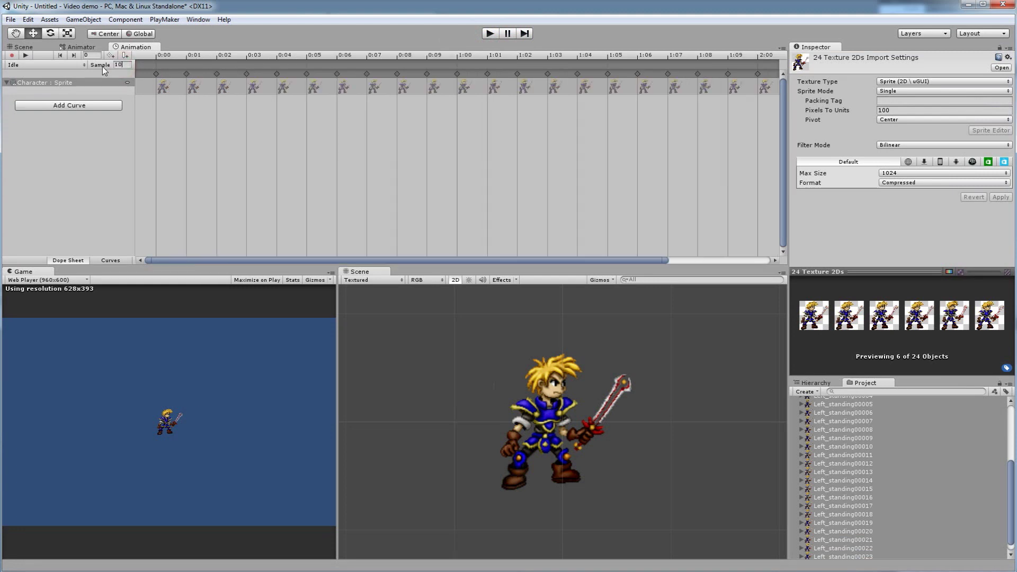
click(488, 32)
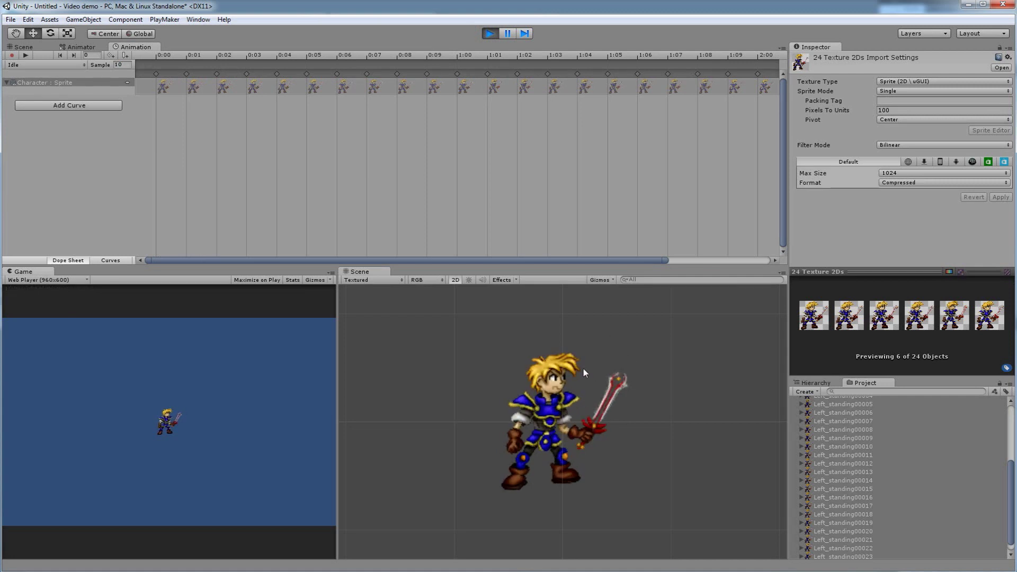
click(488, 33)
click(123, 65)
text(30)
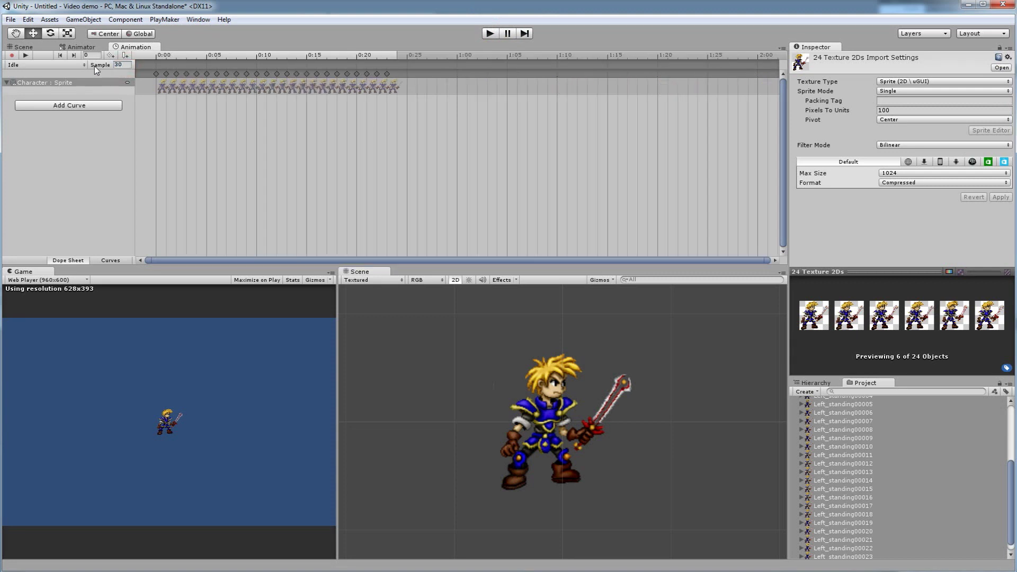
Step: Try shifting the later Idle keyframes to start at 0:20, then move them back against the earlier ones
drag(437, 125, 363, 77)
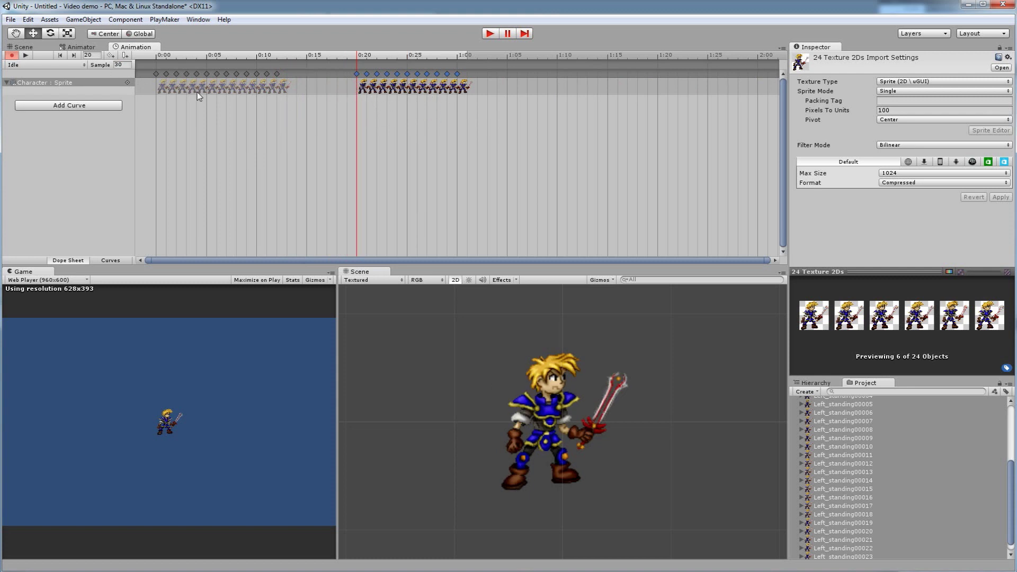
drag(373, 82, 302, 83)
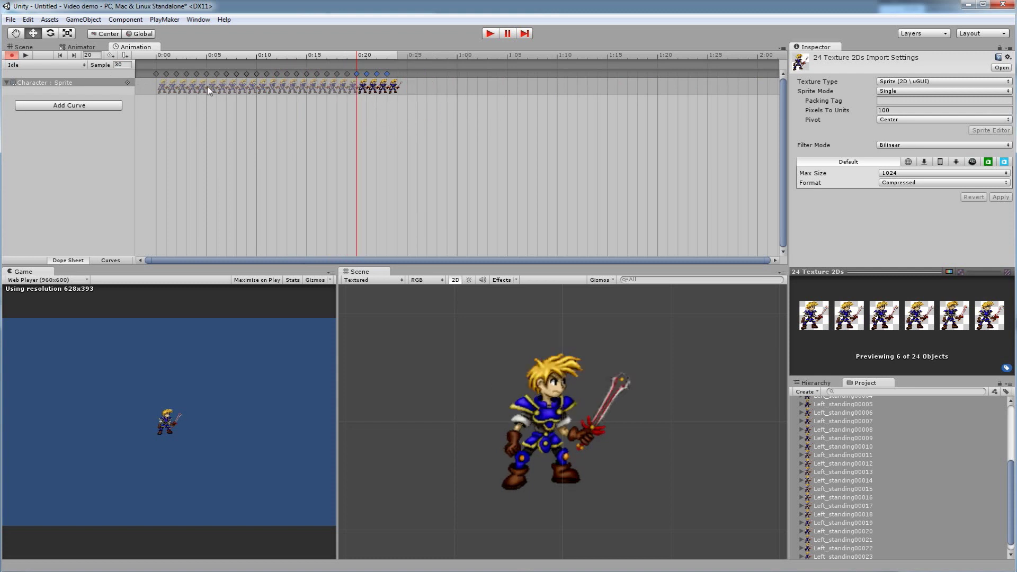
click(411, 114)
click(816, 382)
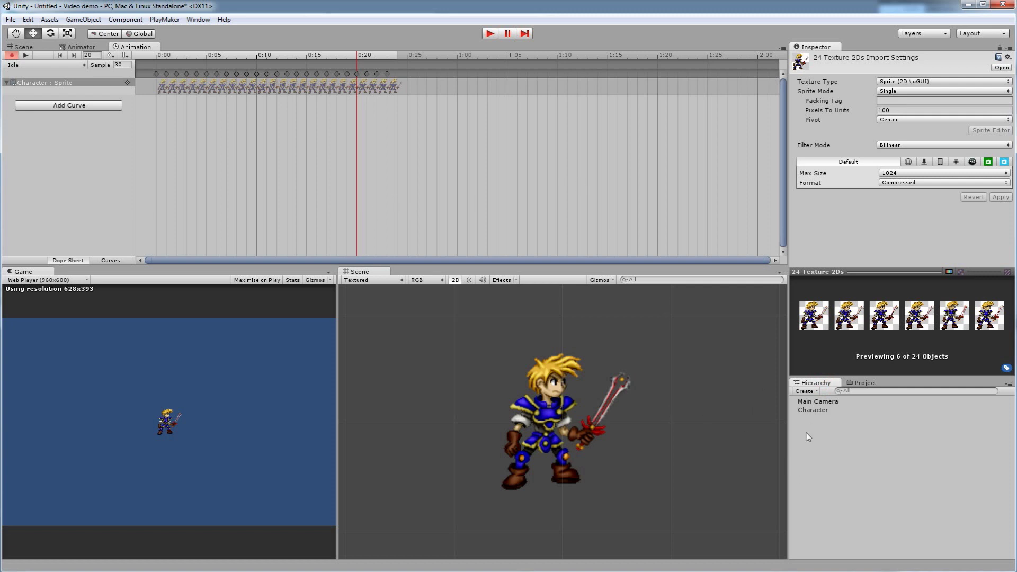
click(817, 412)
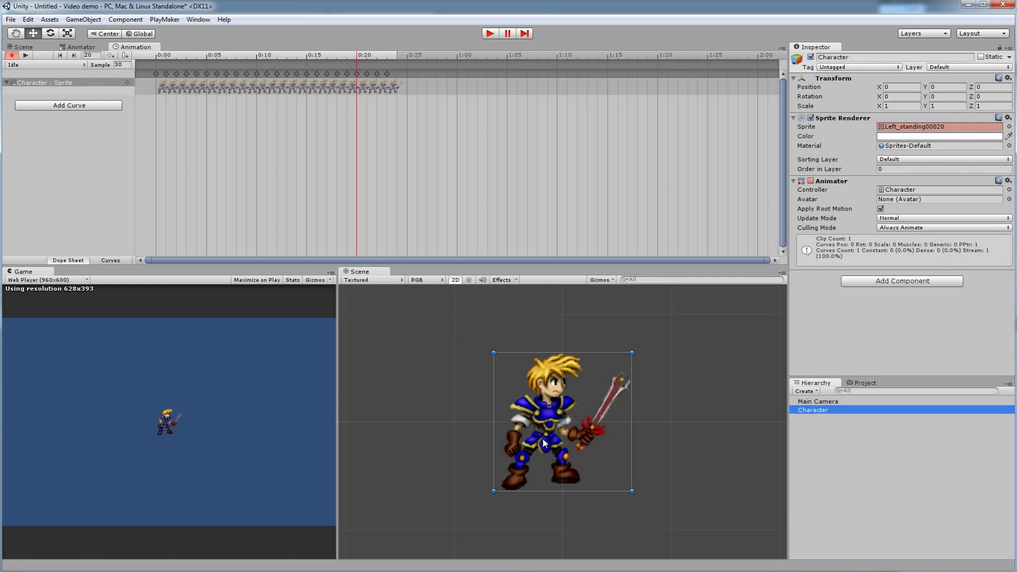
click(811, 395)
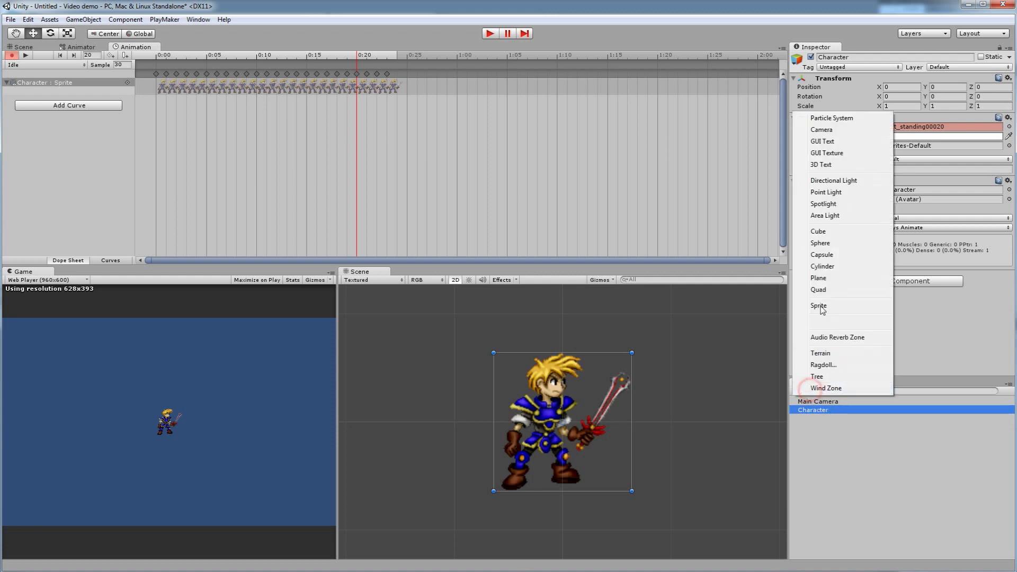
click(835, 460)
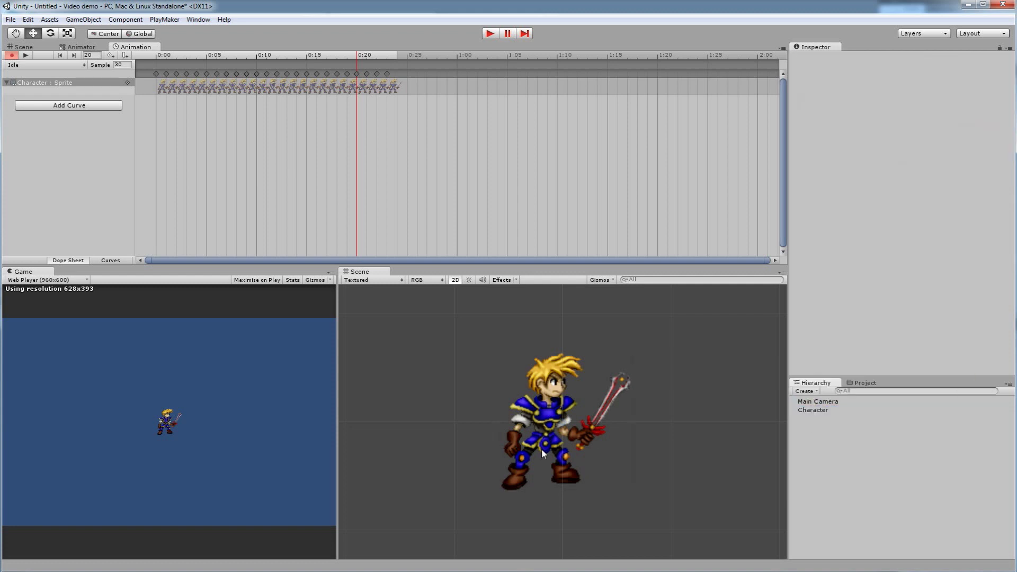
Step: Create a new animation clip named Walking for the Character object and save it in the Animation folder
click(814, 411)
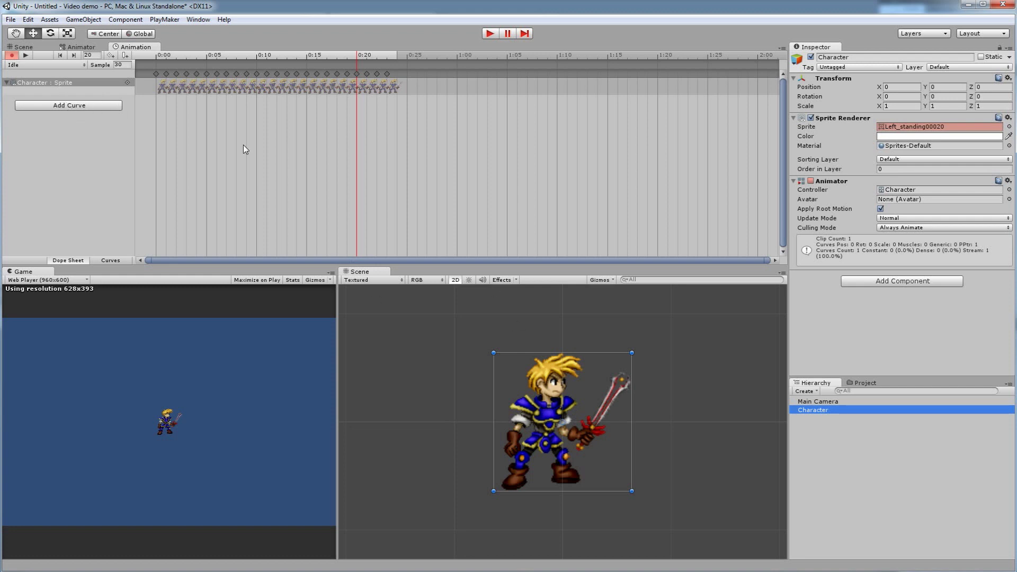
click(49, 65)
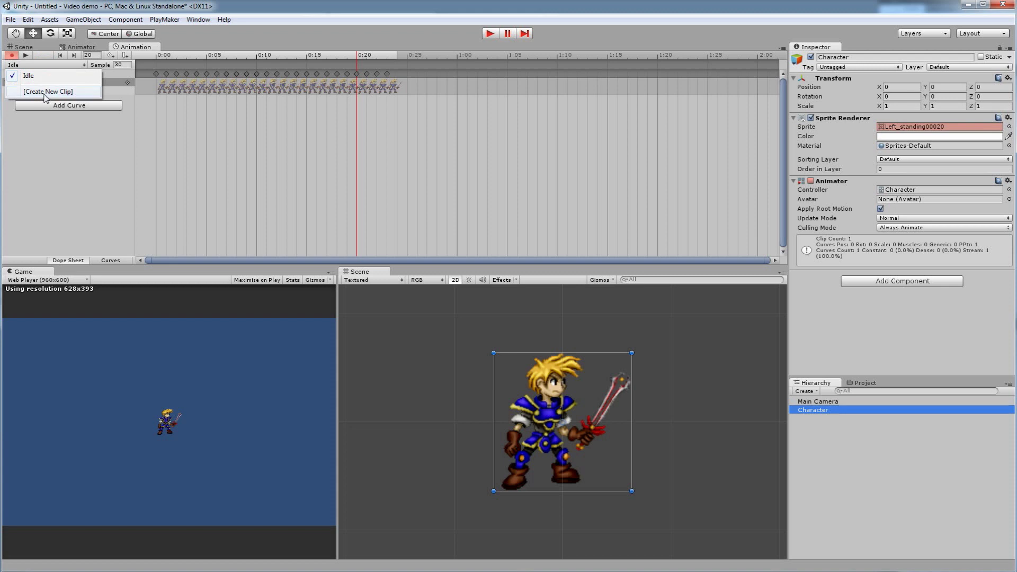
click(47, 92)
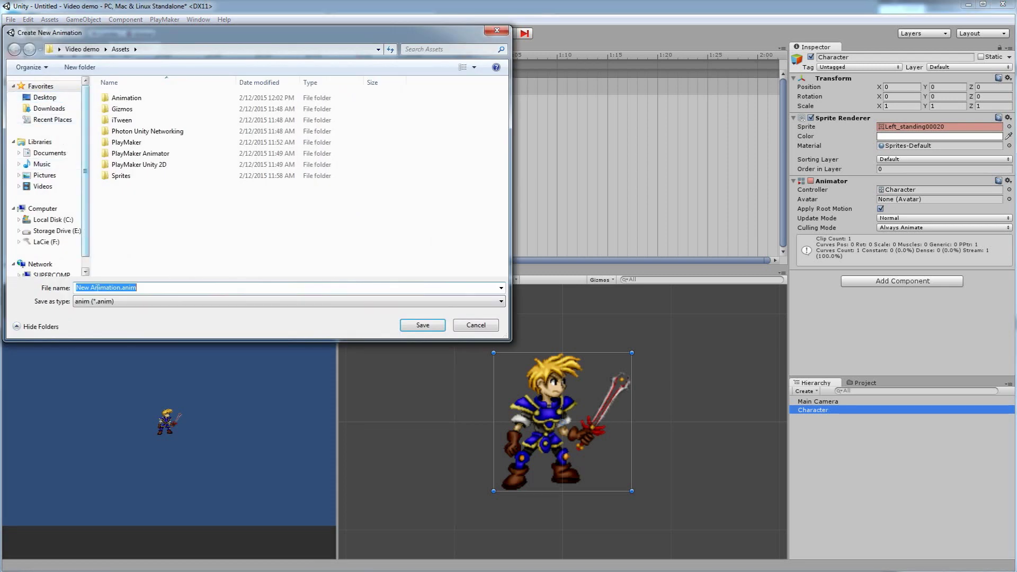
double_click(125, 99)
click(119, 287)
drag(125, 287, 60, 286)
text(walking)
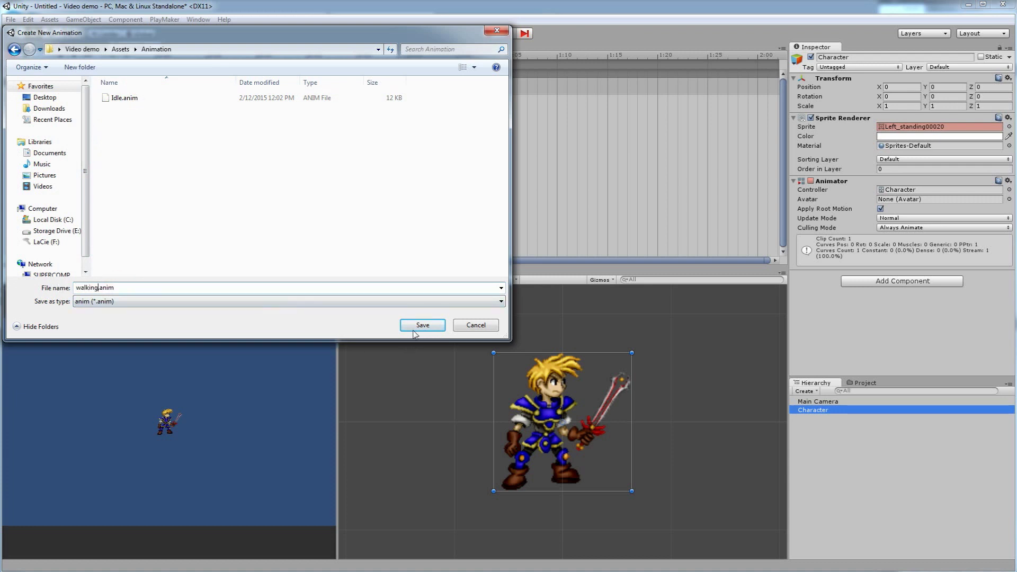
click(415, 327)
key(Home)
key(Delete)
text(W)
click(420, 327)
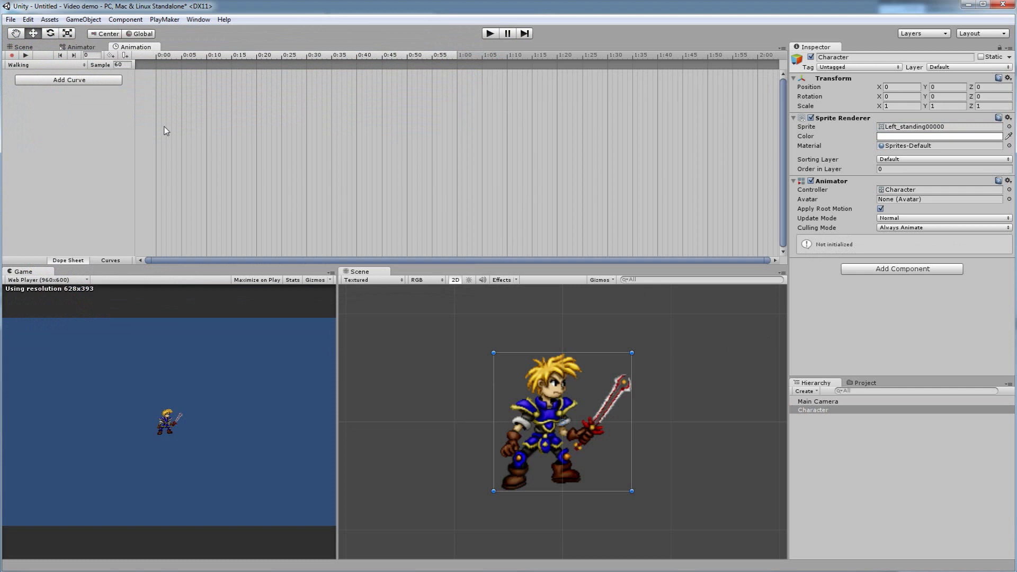
Step: Switch between the Idle and Walking clips, then set the Walking clip's sample rate to 30
click(66, 65)
click(55, 78)
click(57, 65)
click(57, 86)
click(121, 65)
text(30)
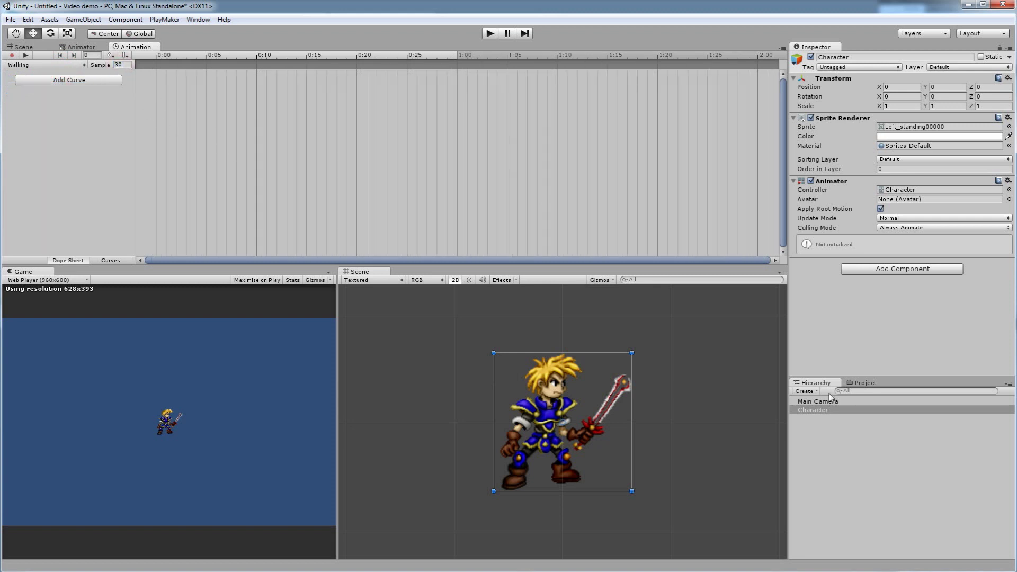
Step: Examine the Left_walking sprite sheet and its individual sprites in the Sprites folder
click(859, 382)
scroll(869, 463, up, 5)
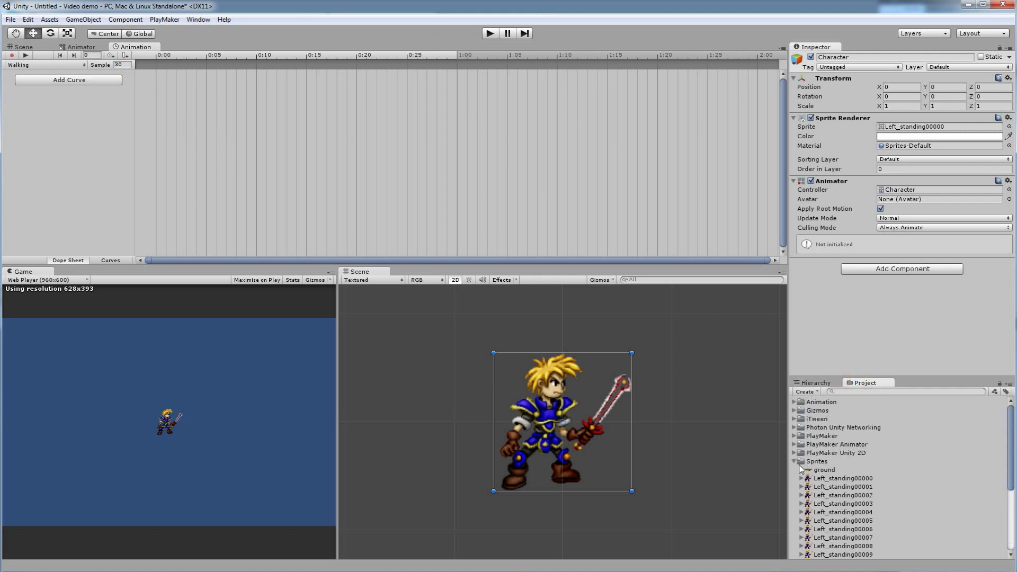
scroll(805, 480, down, 3)
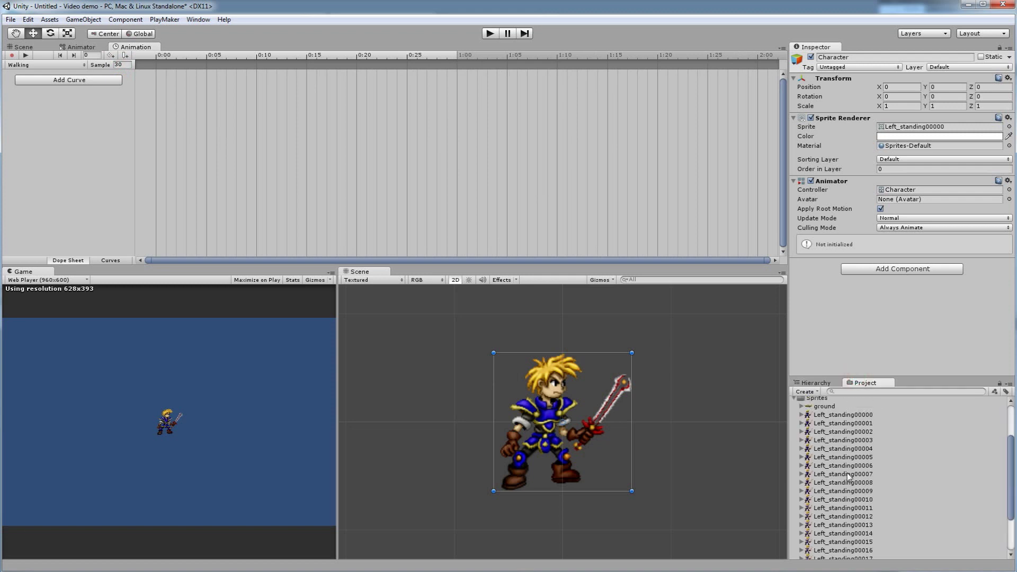
scroll(833, 506, down, 3)
click(833, 555)
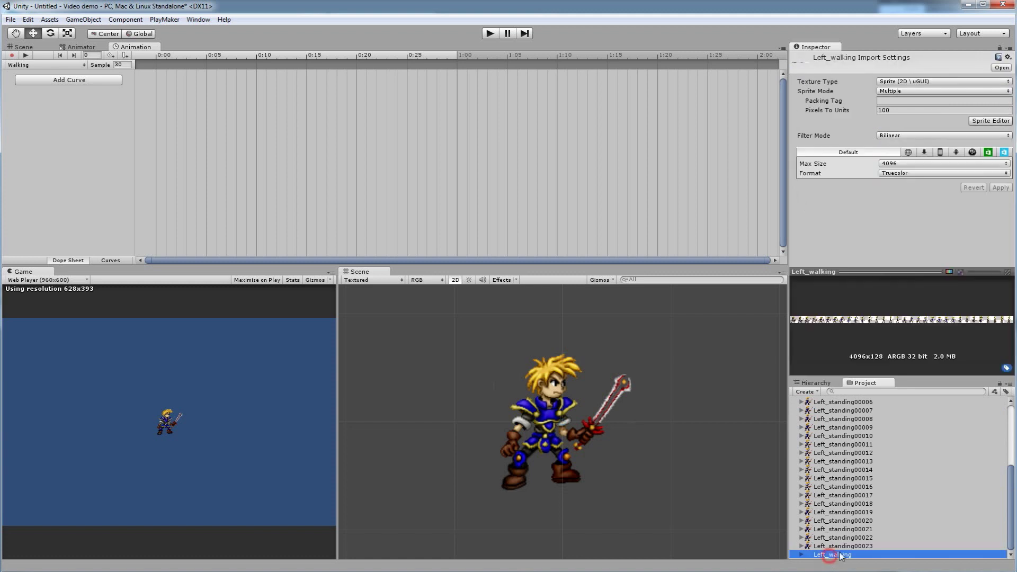
click(801, 554)
scroll(833, 507, down, 5)
click(836, 513)
click(843, 470)
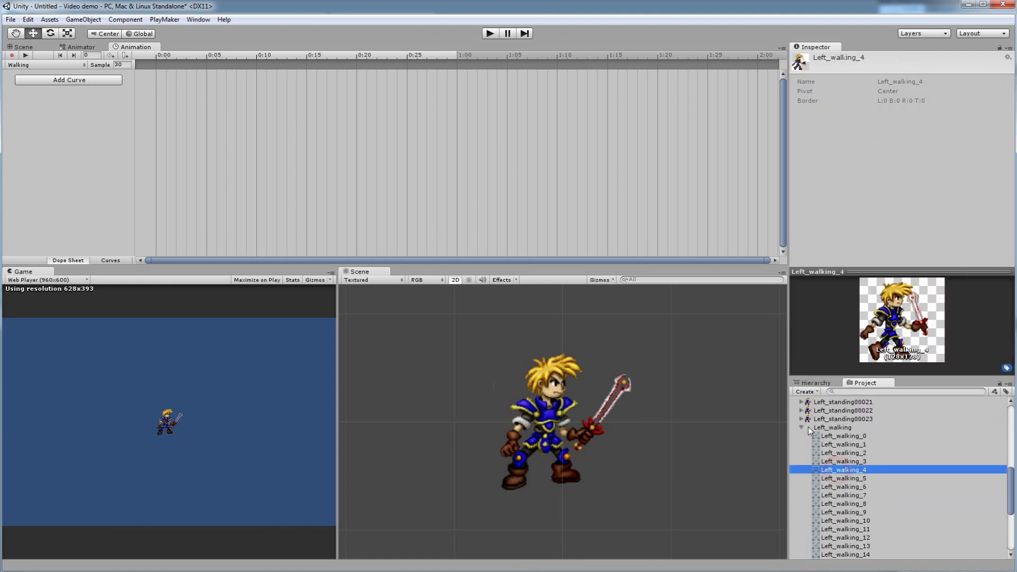
click(802, 427)
Step: Try adding the whole Left_walking sheet to the Walking clip, then delete the added keyframe
click(834, 555)
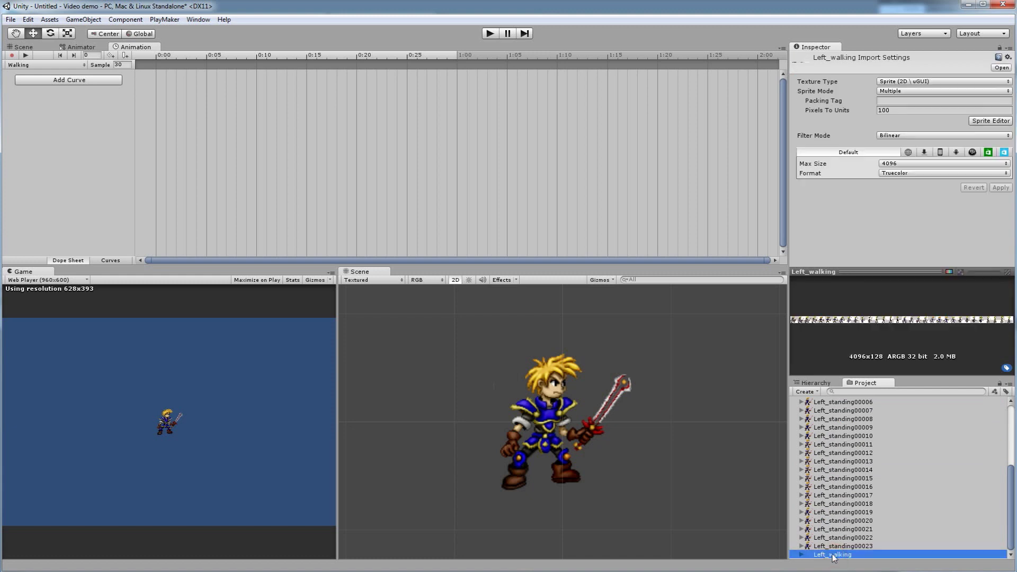
drag(832, 557, 305, 138)
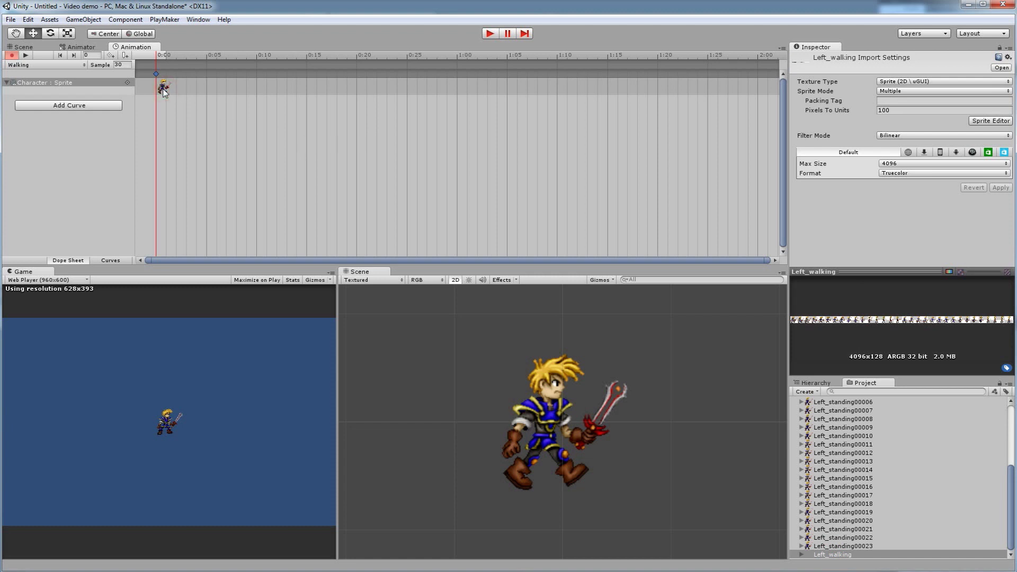
key(Delete)
Step: Add all sprites from Left_walking_0 to Left_walking_31 to the Walking clip's timeline and collapse the sprite sheet
click(802, 555)
scroll(832, 488, down, 6)
click(844, 419)
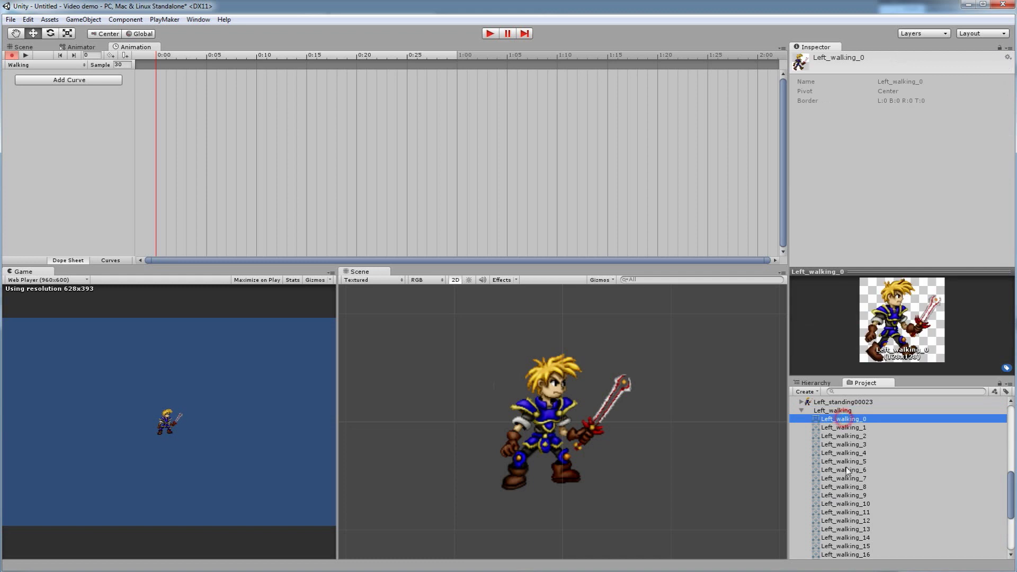
scroll(859, 555, down, 4)
shift+click(860, 555)
scroll(857, 542, up, 7)
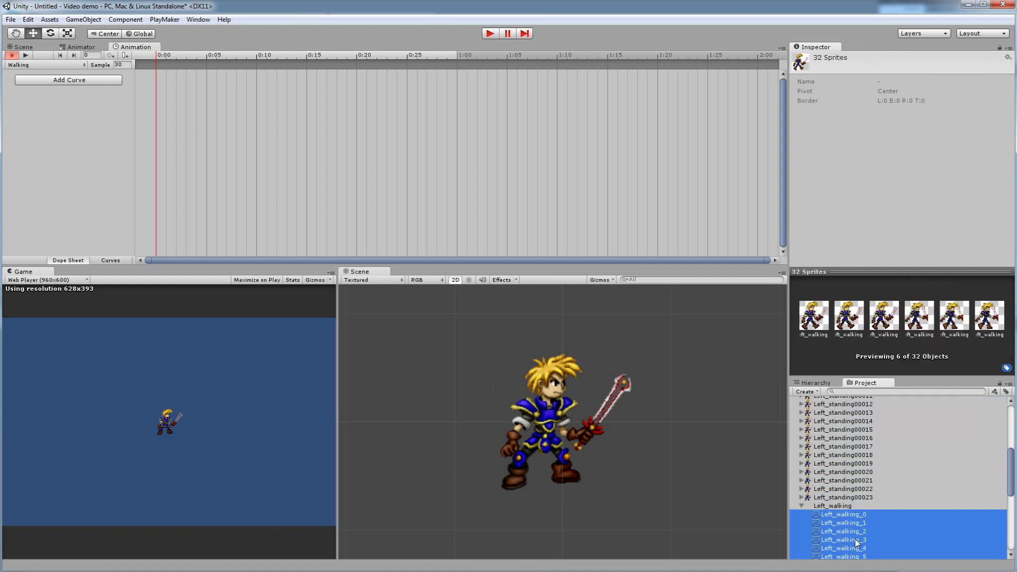
drag(854, 521, 276, 160)
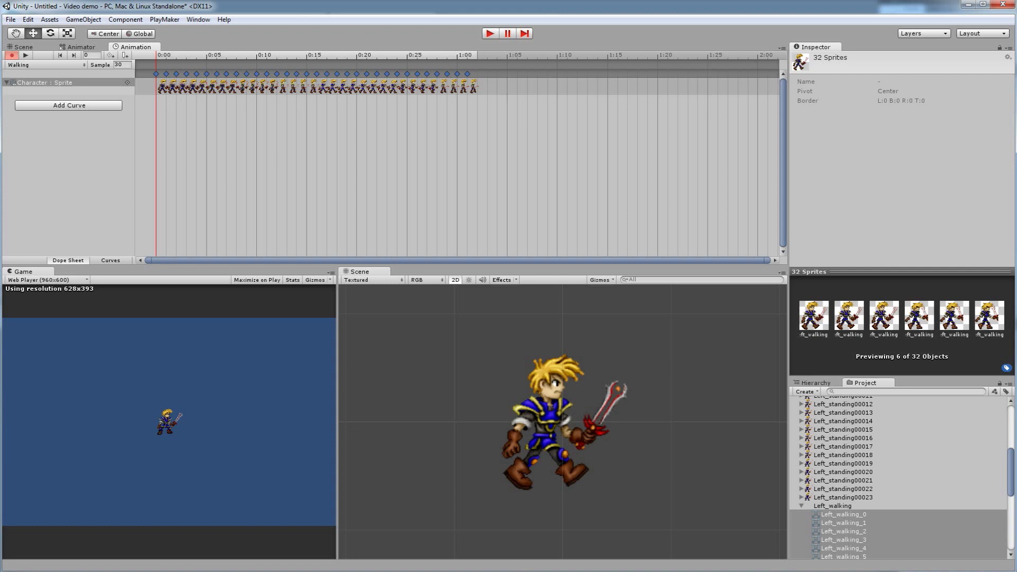
click(802, 506)
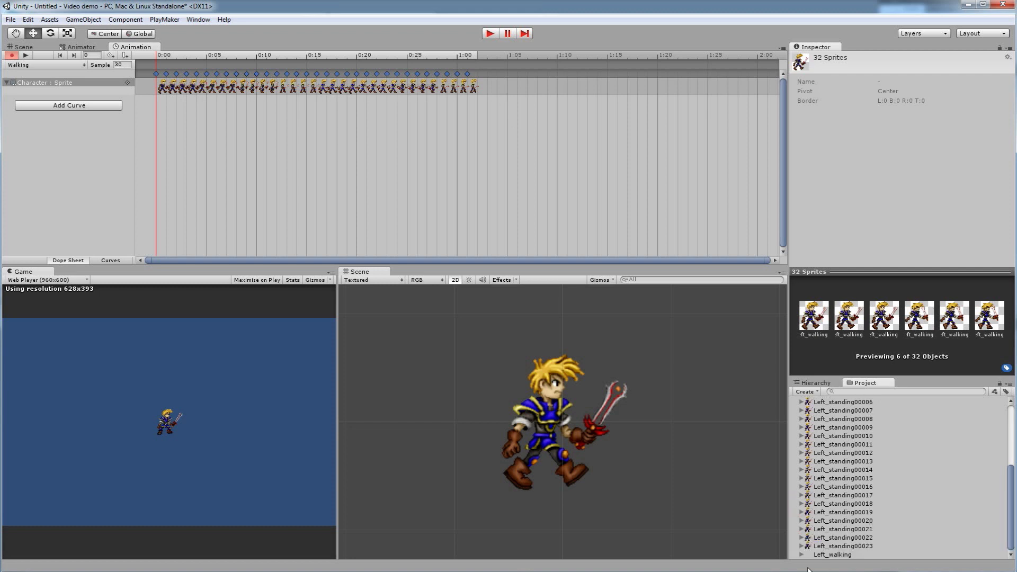
Step: Run the scene to check which animation the character plays, then stop it
scroll(844, 506, up, 4)
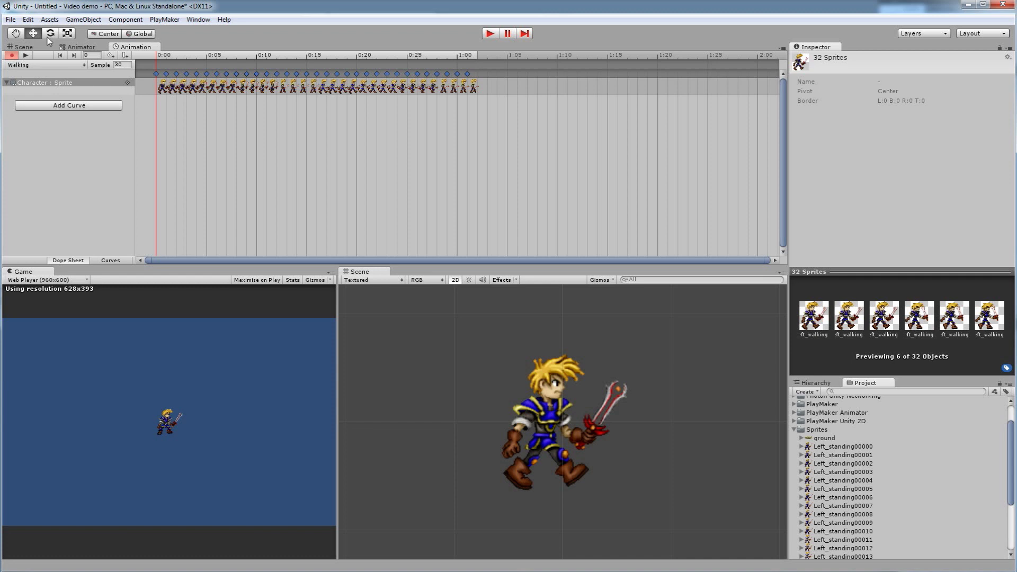
click(488, 33)
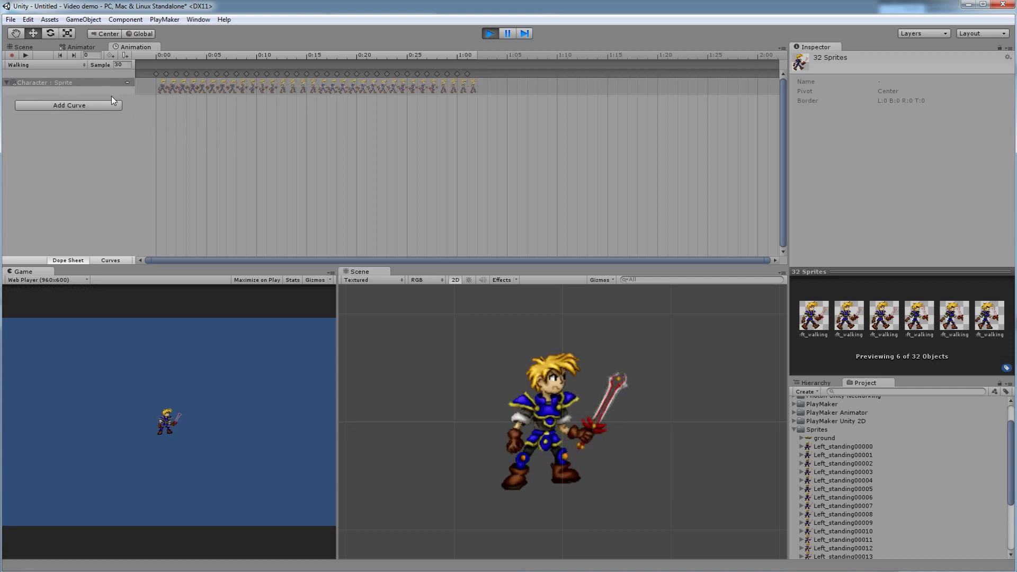
click(489, 33)
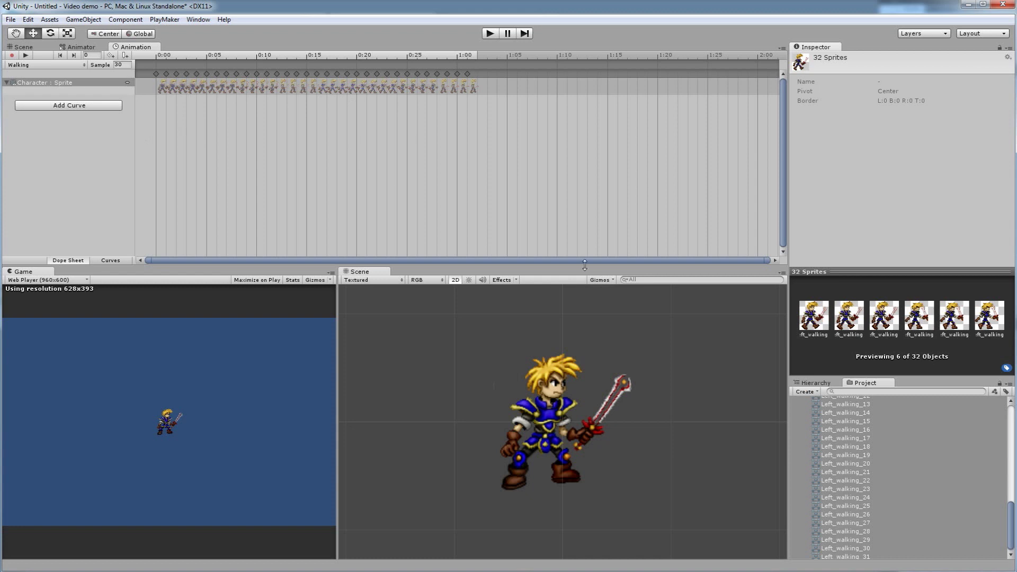
Step: Collapse the Sprites folder among the project assets
click(814, 384)
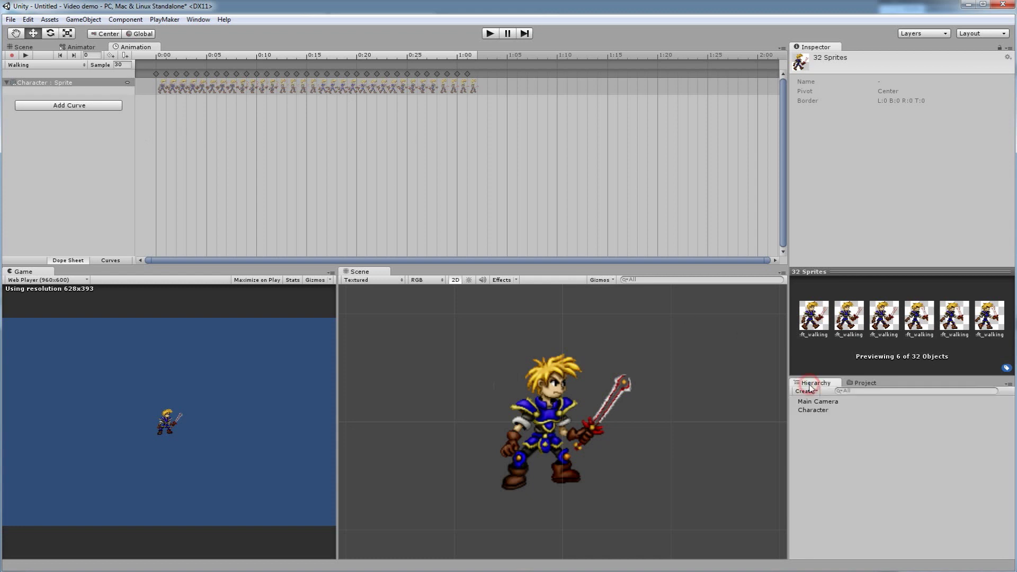
click(862, 383)
scroll(804, 498, up, 10)
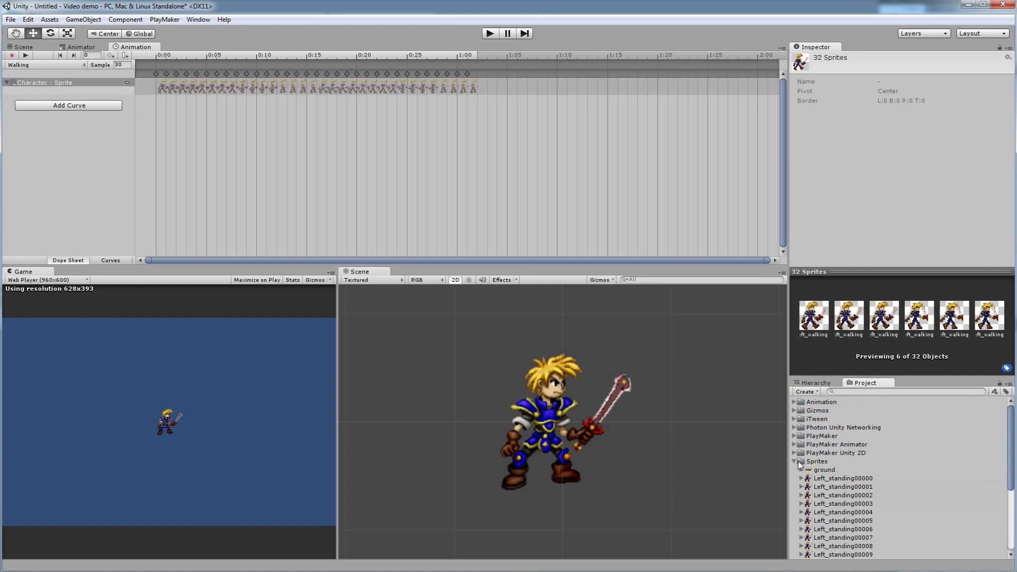
click(795, 462)
Step: Examine the Character object's Animator component, the Character controller in the Animation folder, and the asset creation options
click(810, 383)
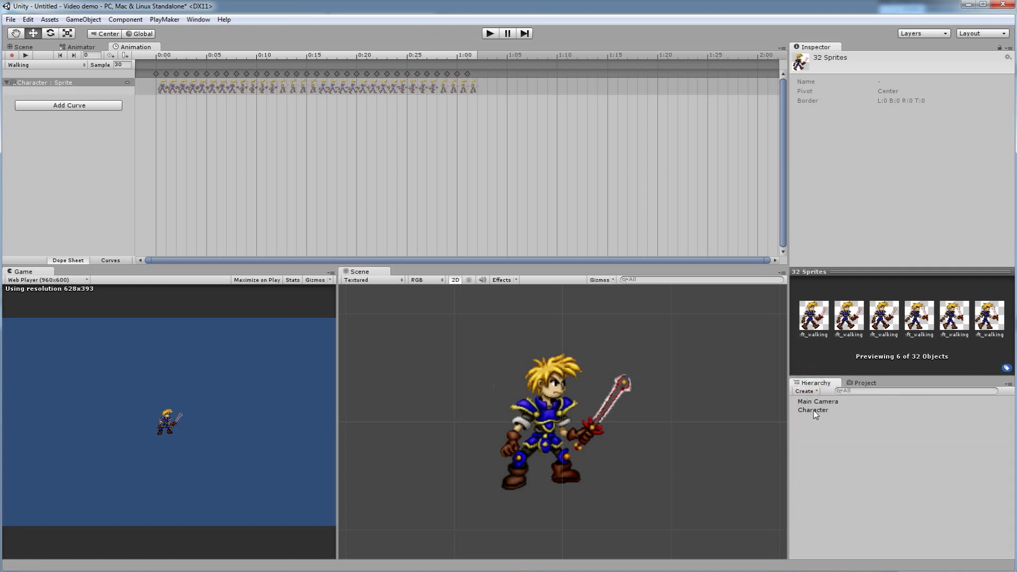
click(818, 411)
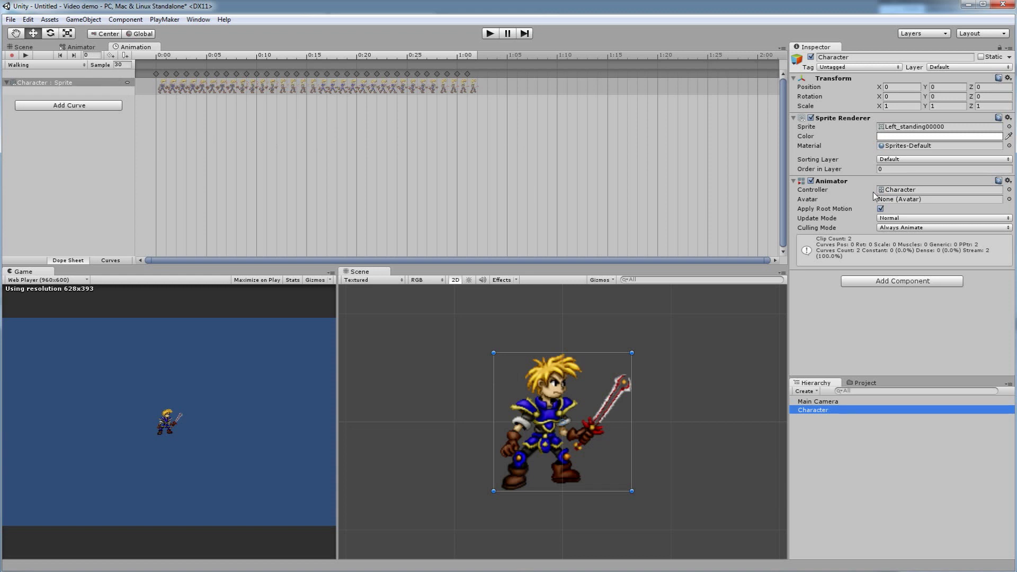
click(865, 383)
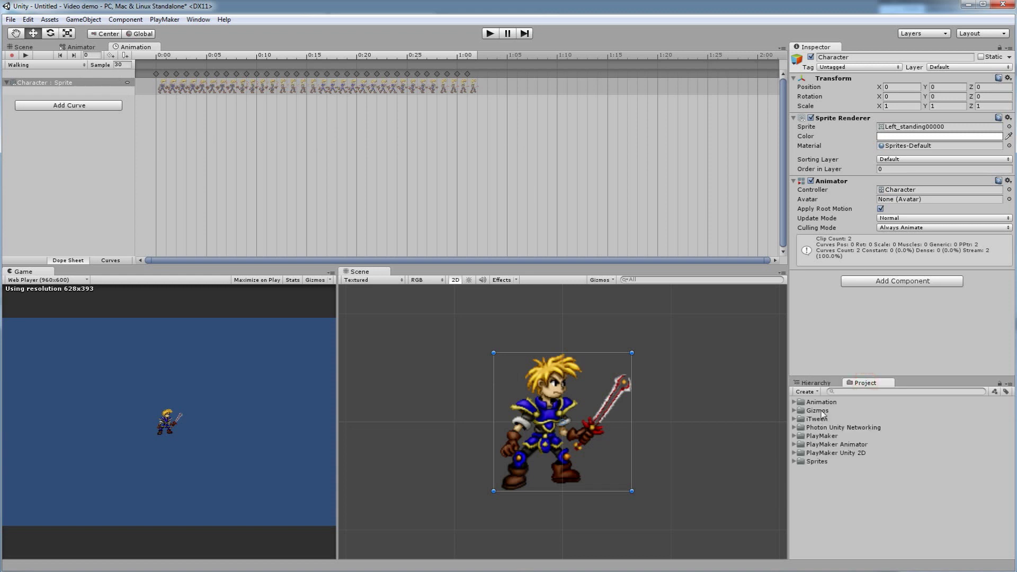
click(795, 403)
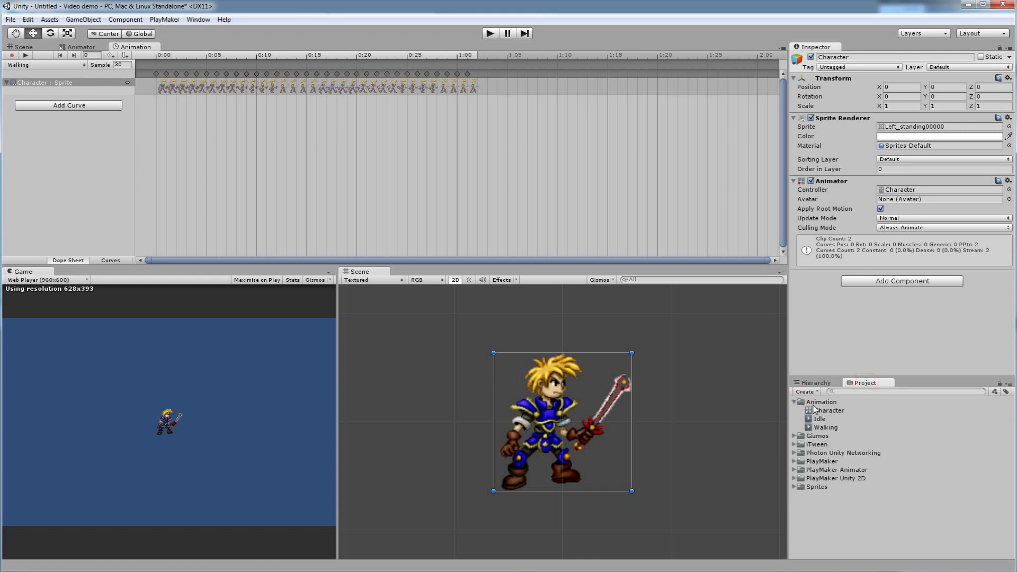
click(819, 411)
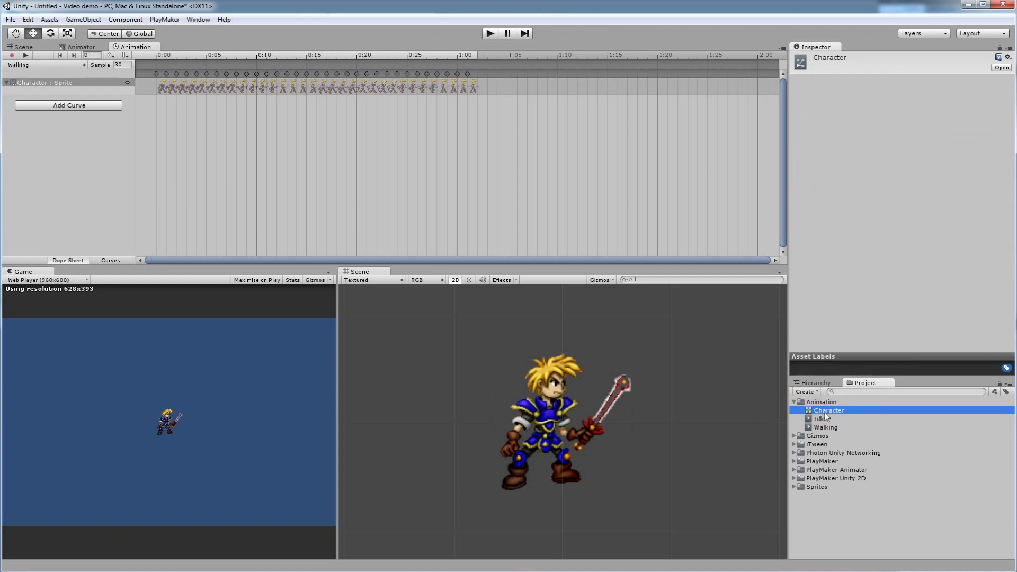
click(807, 392)
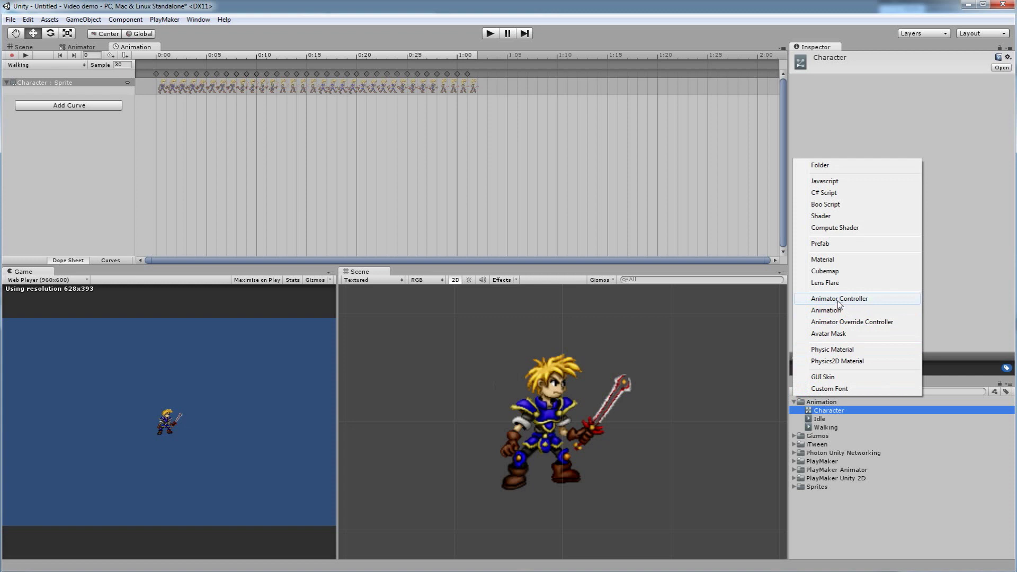
click(862, 535)
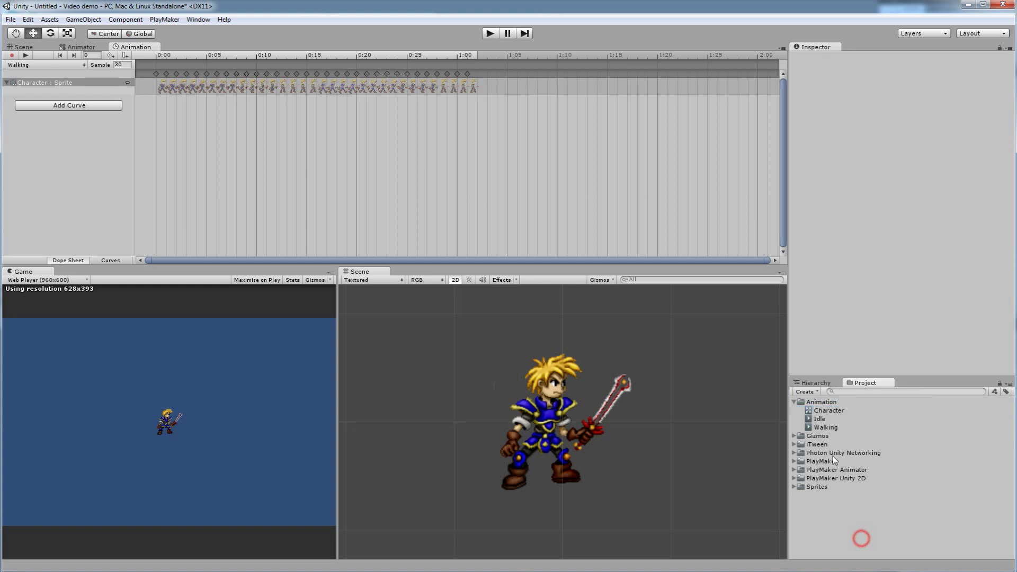
click(821, 411)
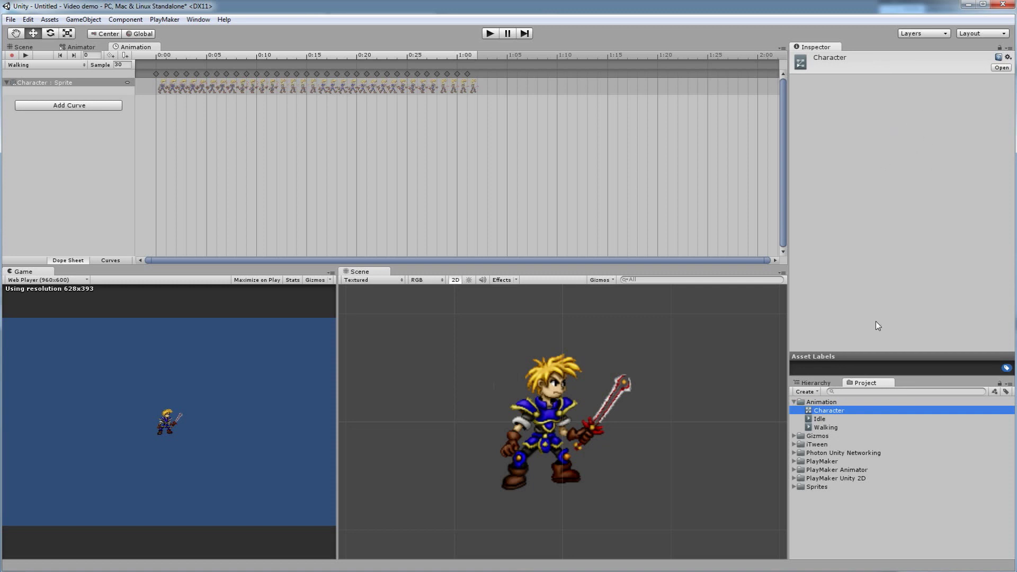
Step: Open the controller assigned to the Character object's Animator component in the Animator view and show the list of available windows
click(818, 383)
click(811, 411)
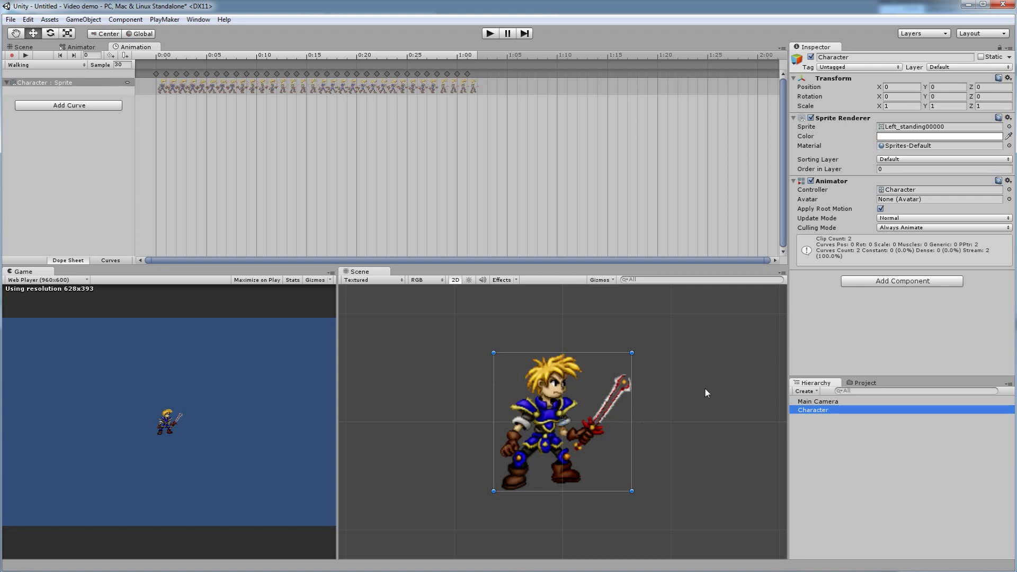
click(867, 383)
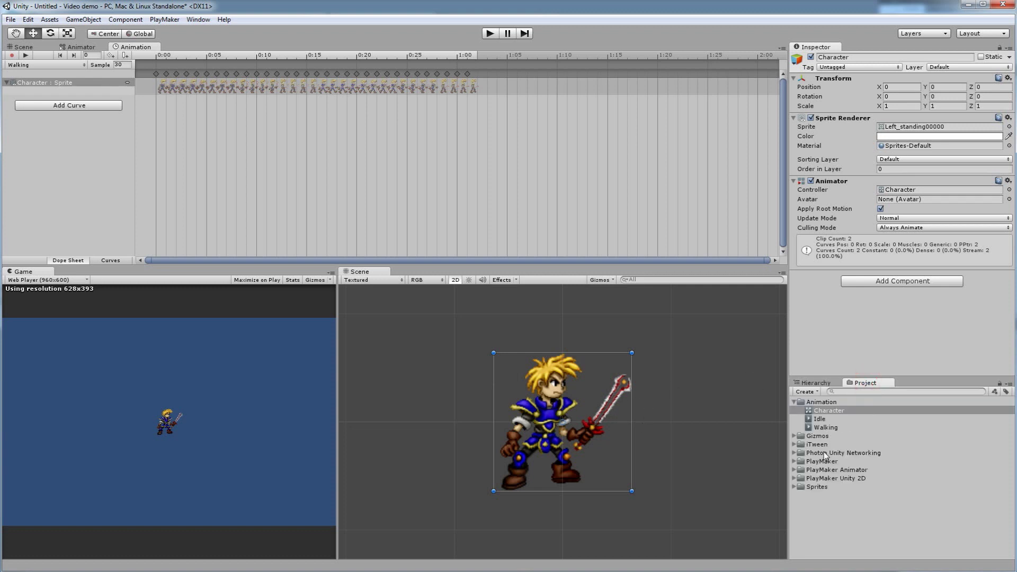
click(816, 383)
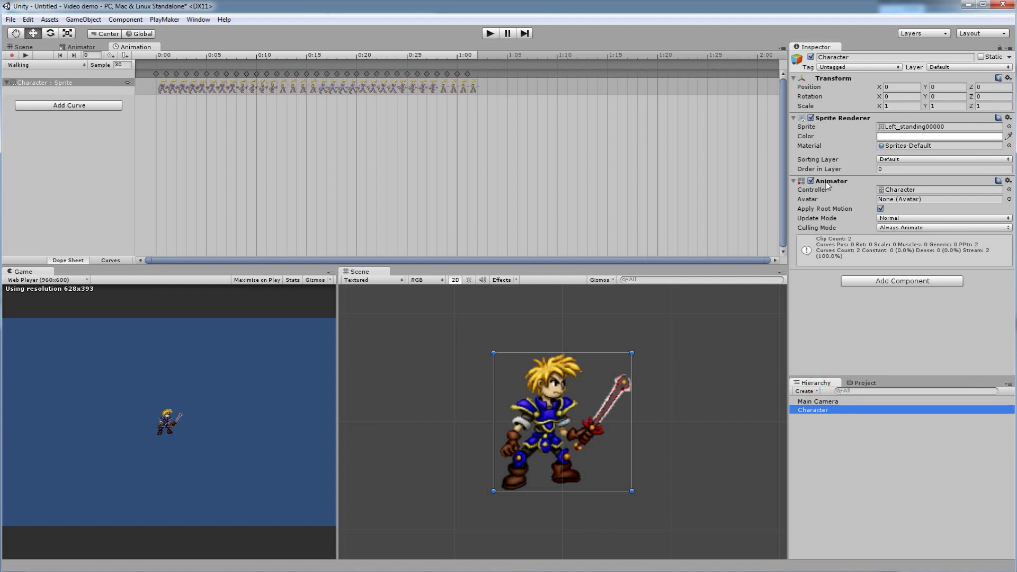
click(901, 189)
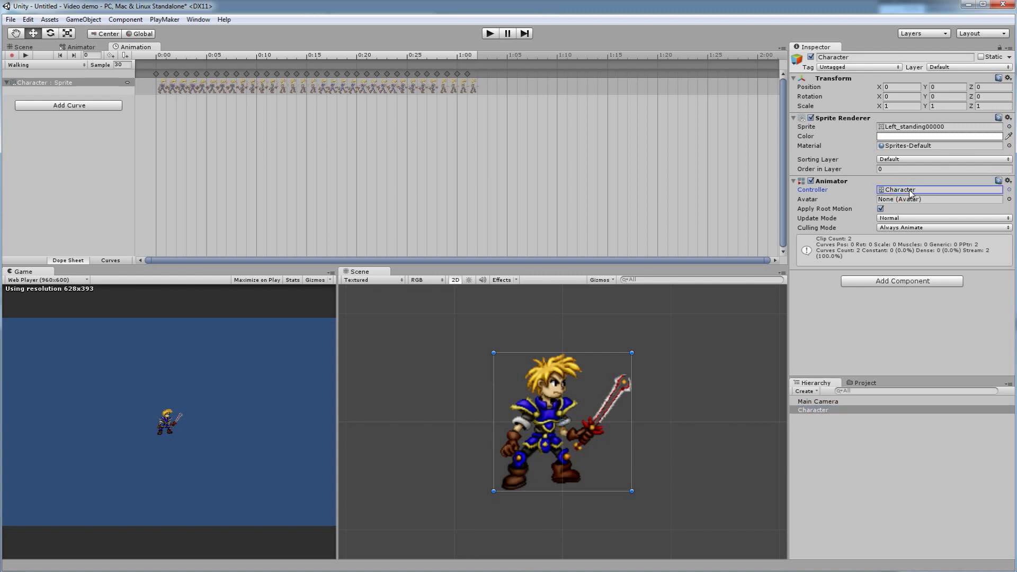
double_click(911, 192)
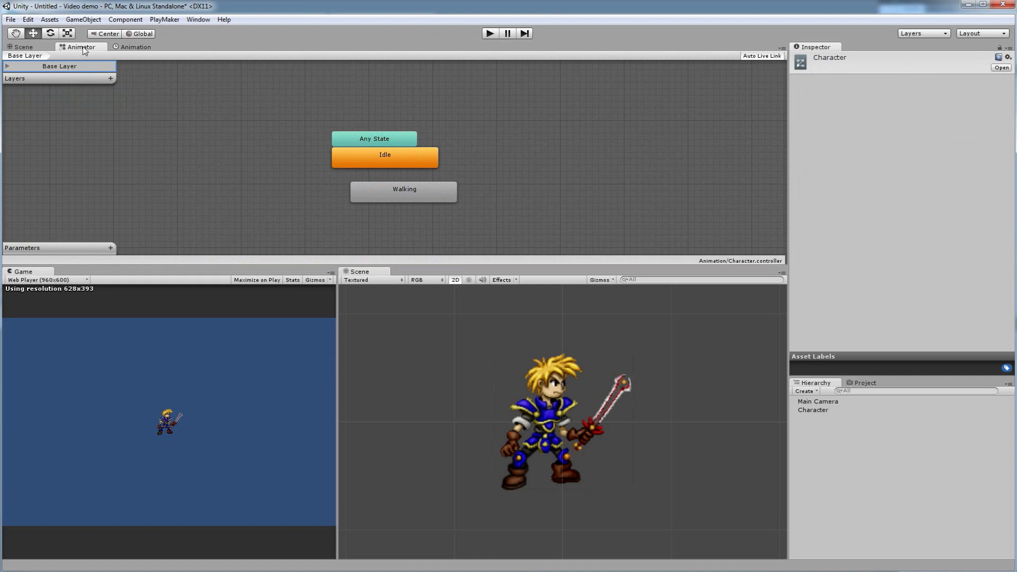
click(198, 19)
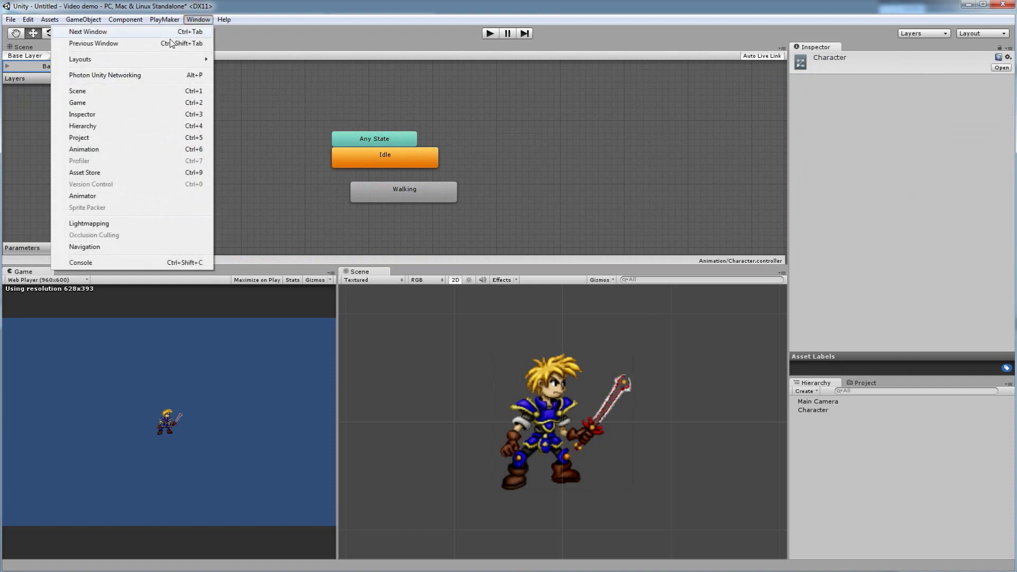
Step: Close the list of windows and run the scene to check the default Idle animation, then stop it
click(290, 110)
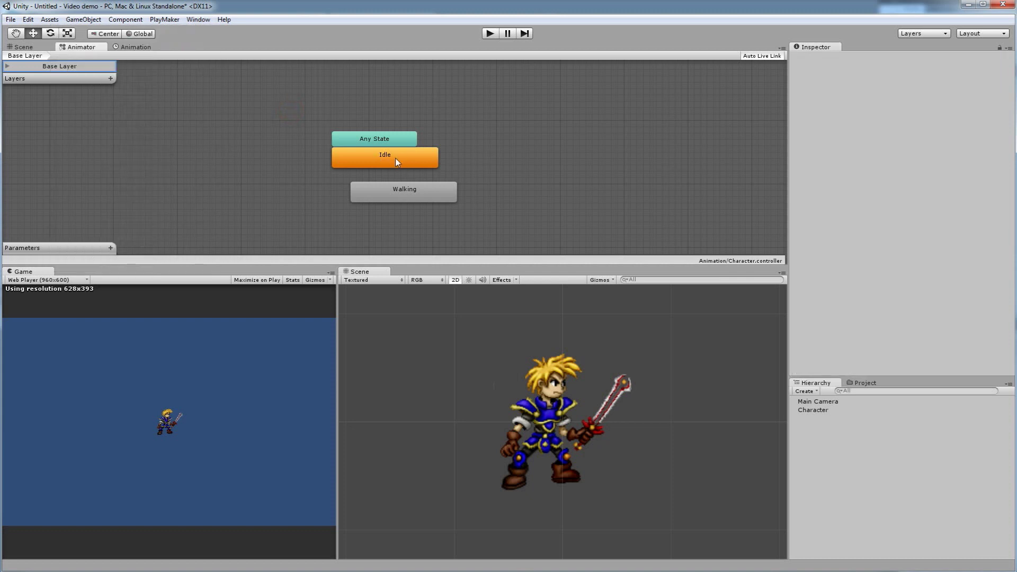
click(486, 33)
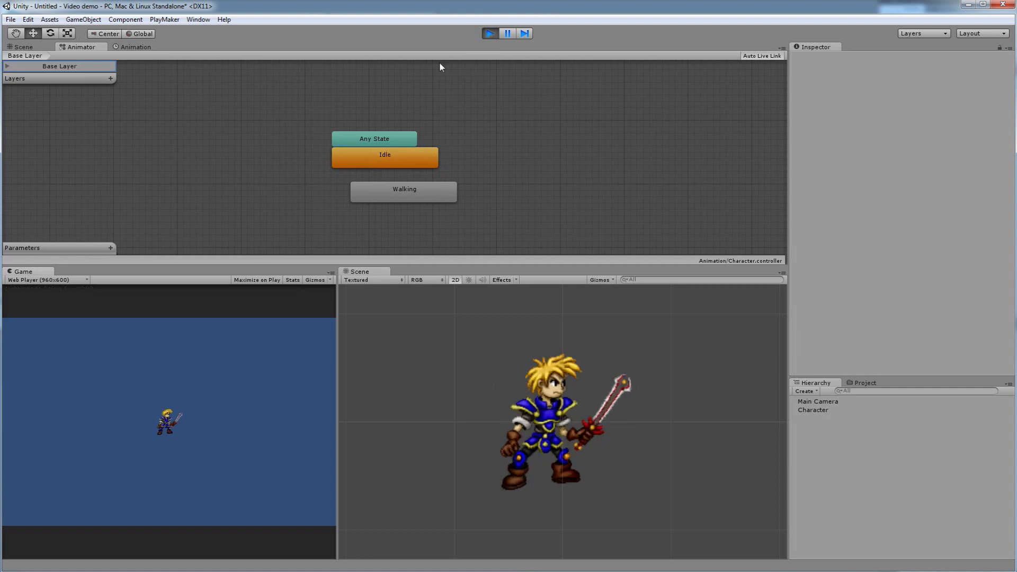
click(490, 34)
Step: Set the Walking state as the controller's default and run the scene to check the animation, then stop it
click(417, 189)
drag(417, 190, 413, 187)
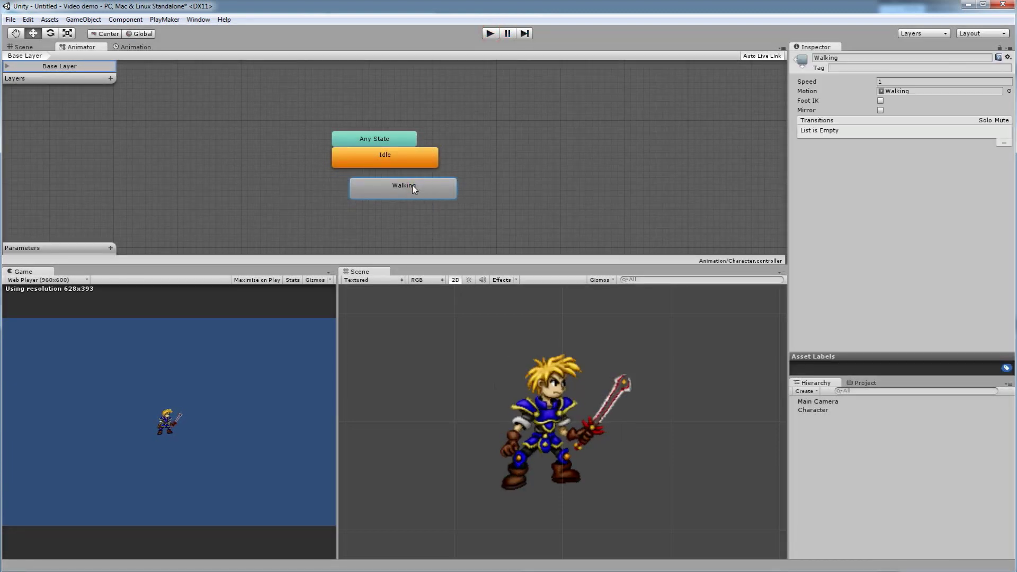
right_click(421, 192)
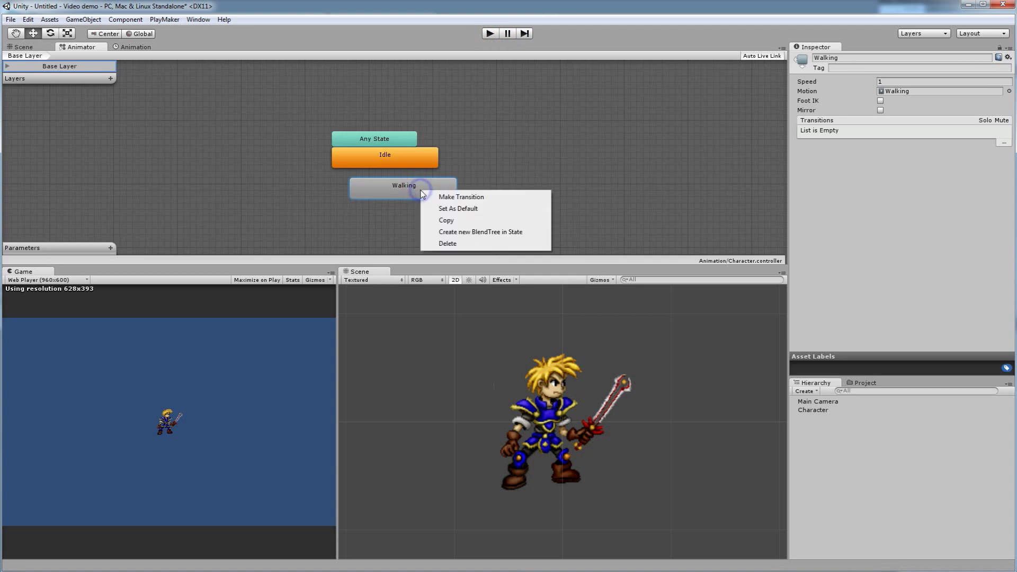
click(455, 210)
click(490, 34)
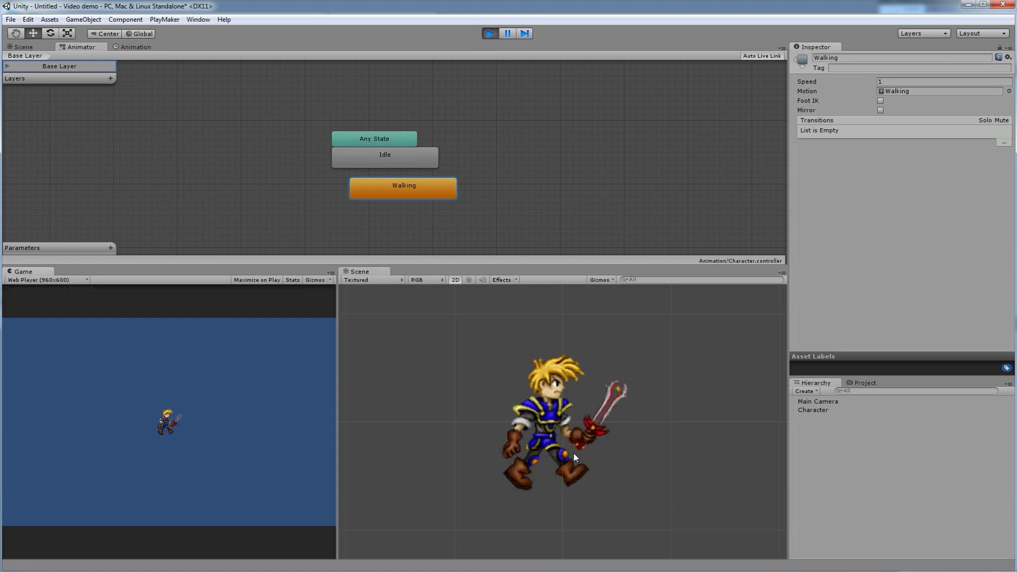
click(491, 34)
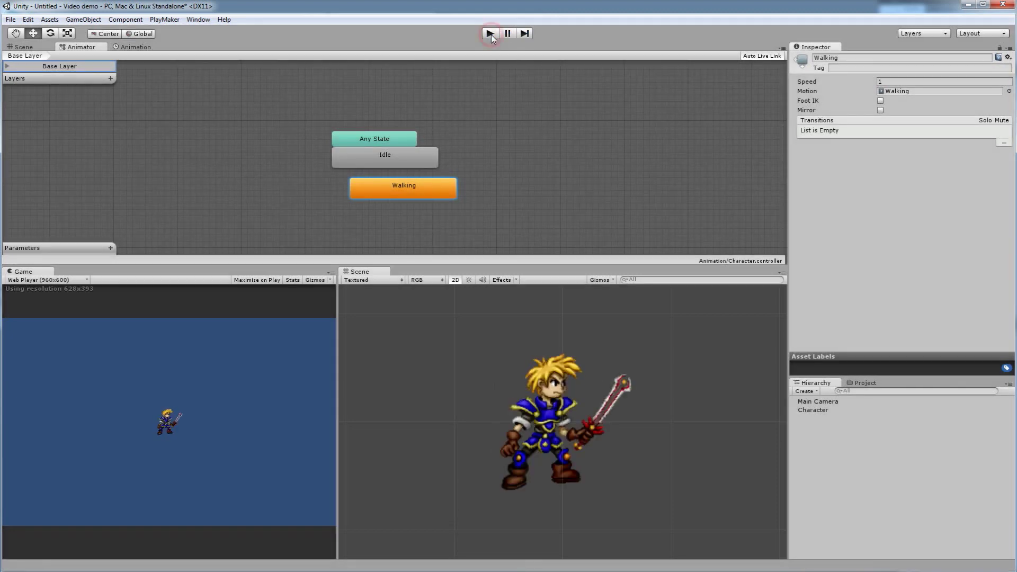
Step: Set the Idle state as the default again and move the Walking state directly below it
click(414, 161)
right_click(414, 161)
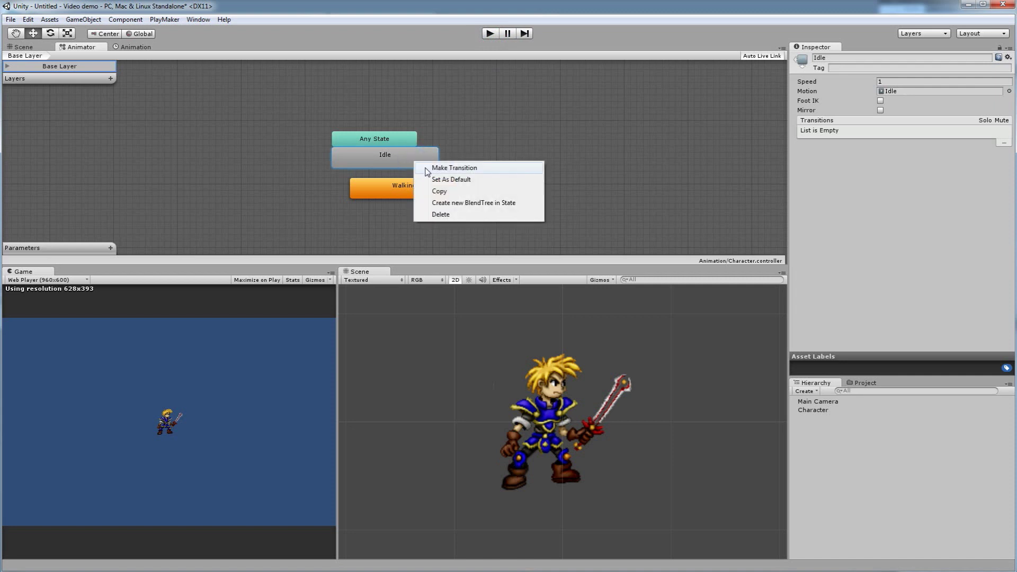
click(437, 181)
click(398, 187)
drag(399, 188, 380, 201)
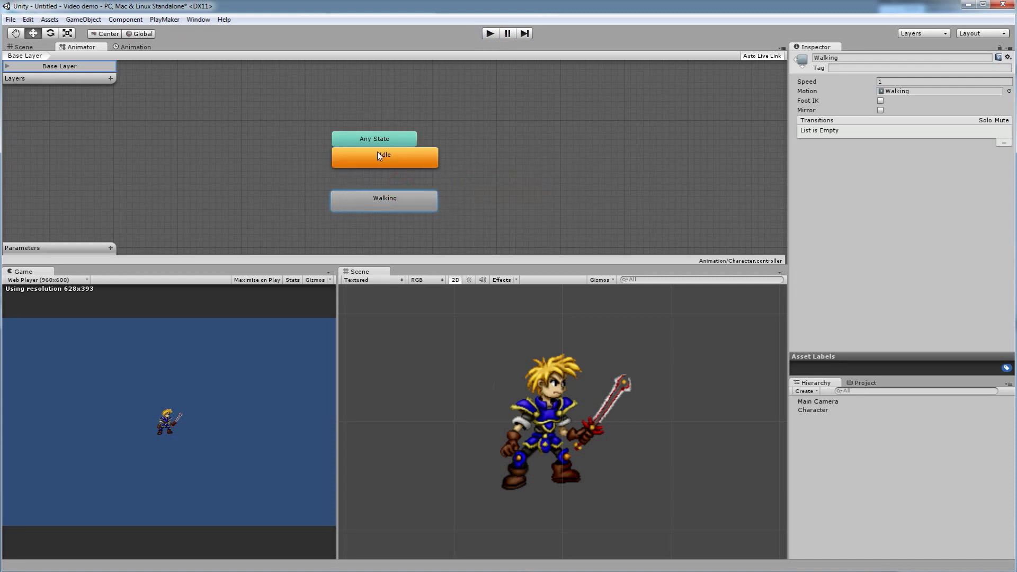
Step: Make a transition from the Idle state to the Walking state and test it in a short run of the scene
right_click(404, 157)
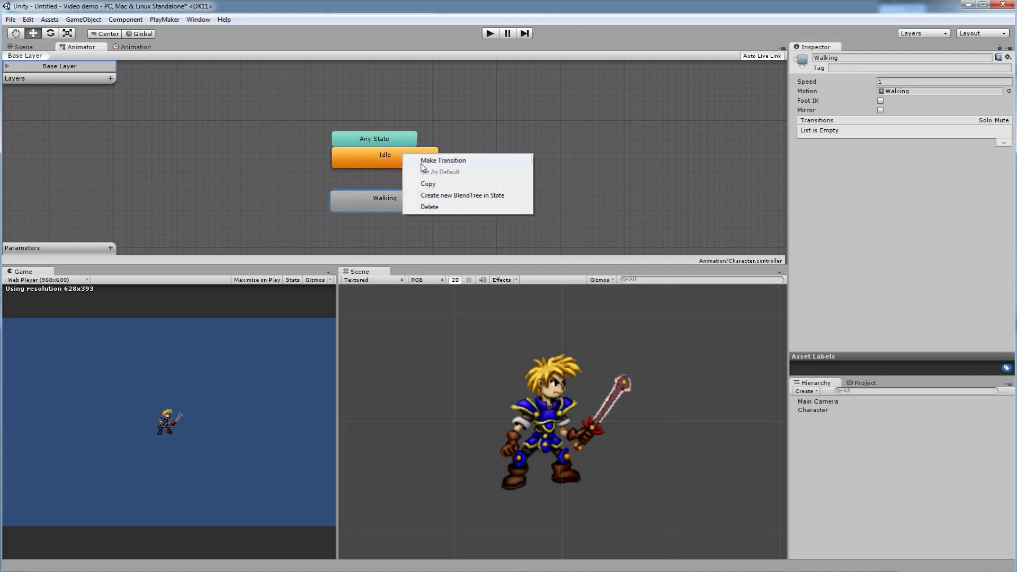
click(422, 159)
click(381, 202)
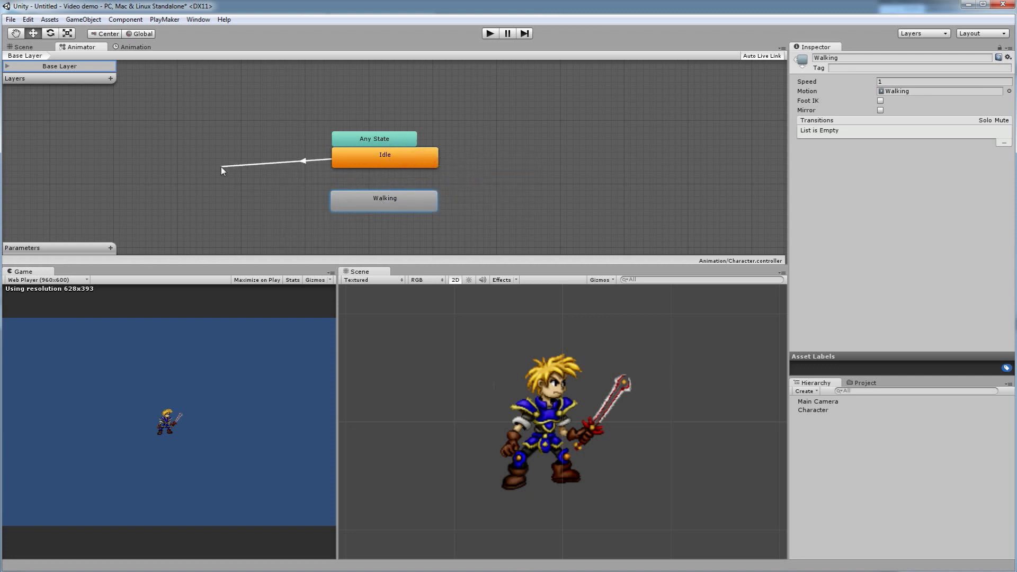
click(379, 199)
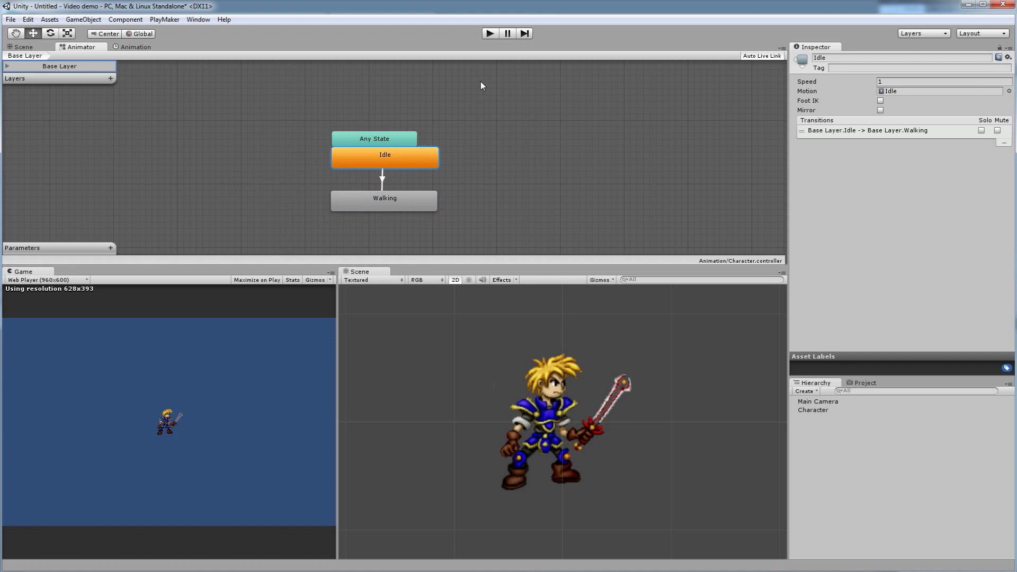
click(490, 33)
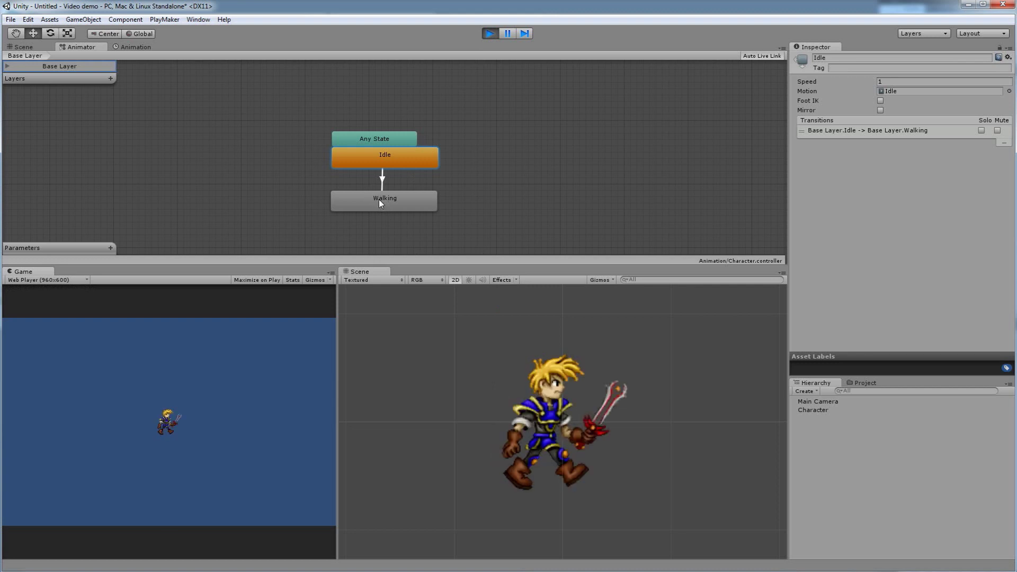
click(489, 33)
Step: Make a transition from the Walking state back to the Idle state
right_click(400, 213)
click(426, 217)
click(415, 157)
Step: Run the scene to watch the two states alternate, view the Walking clip's keyframes, and stop the scene
click(490, 33)
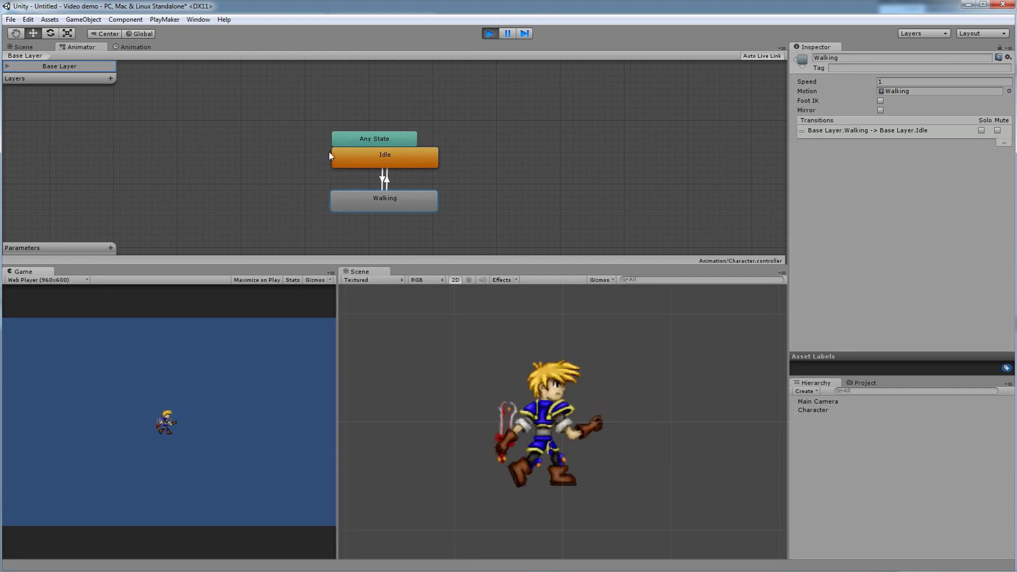
click(137, 47)
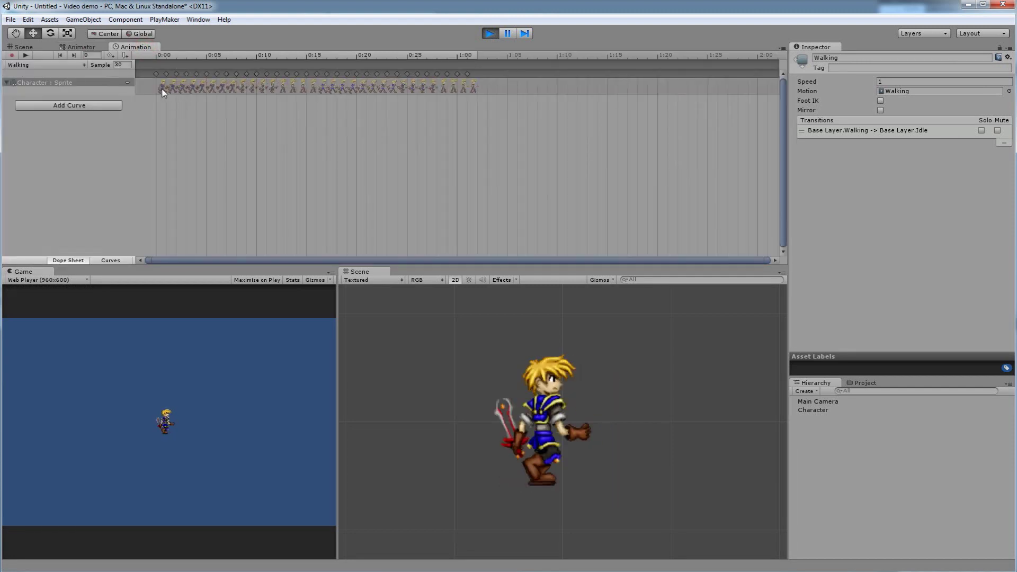
click(79, 46)
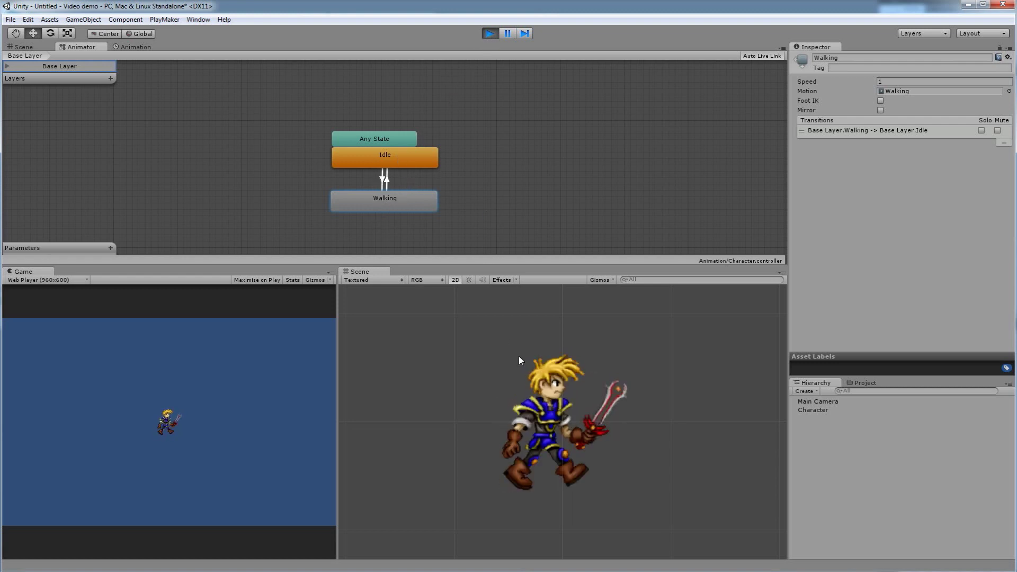
click(489, 33)
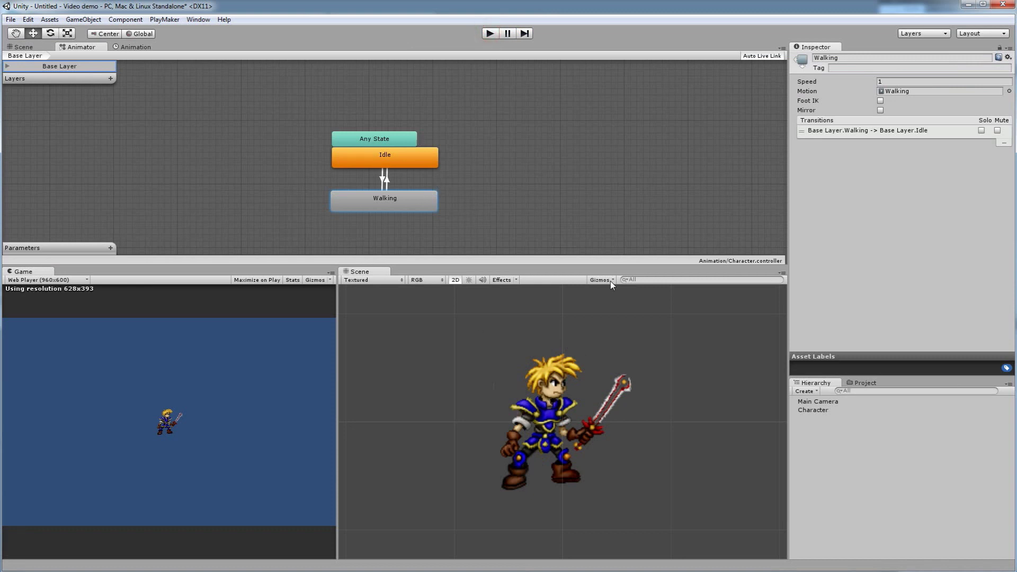
Step: Add a Box Collider 2D and a Circle Collider 2D to the Character object
click(814, 410)
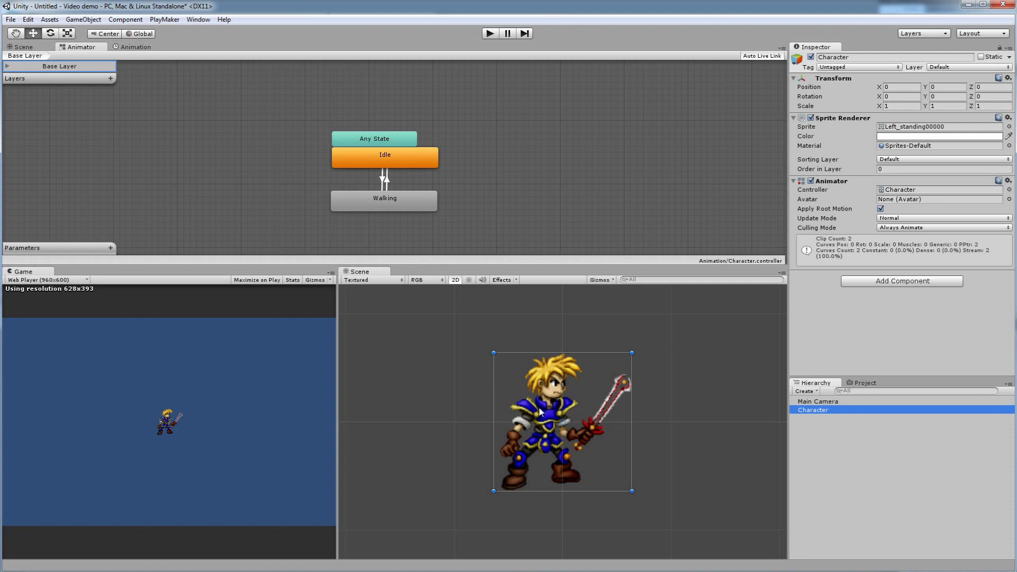
click(884, 282)
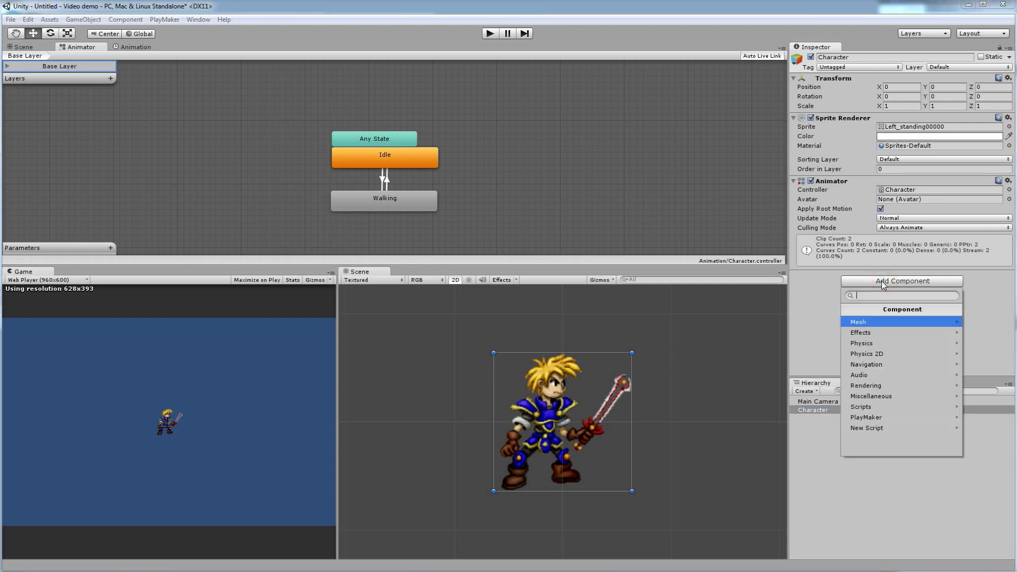
click(868, 352)
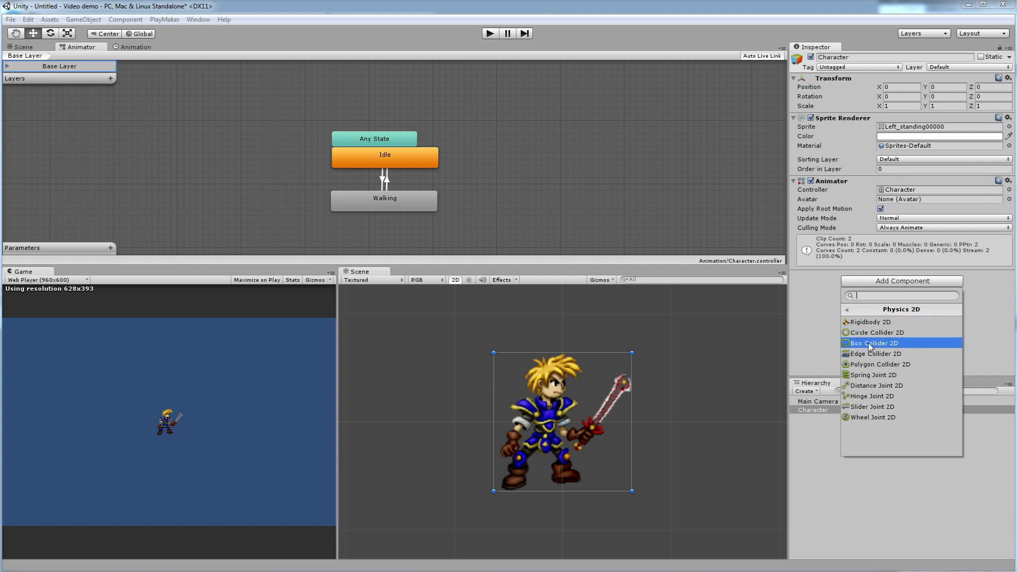
click(869, 342)
click(875, 331)
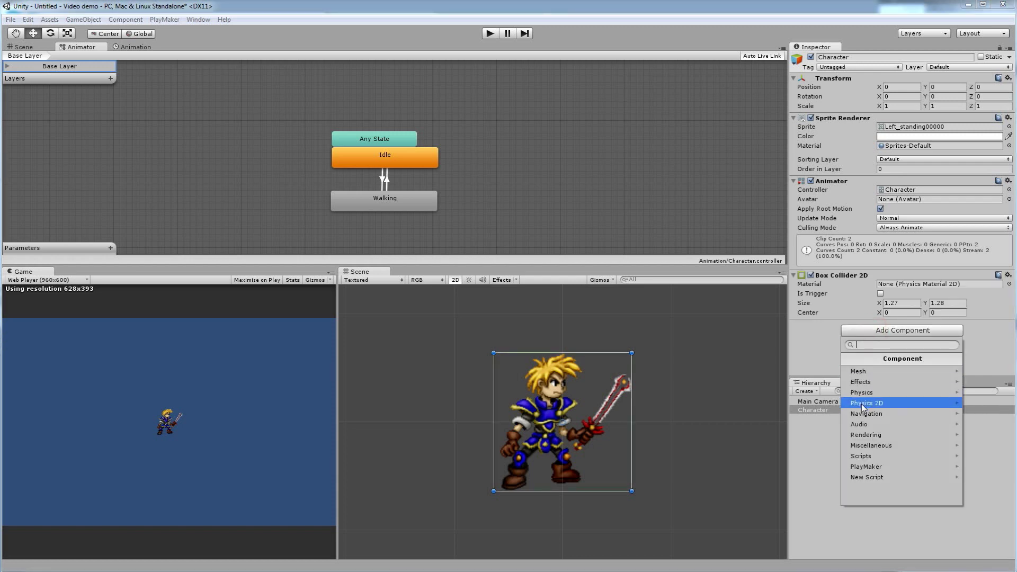
click(868, 403)
click(860, 382)
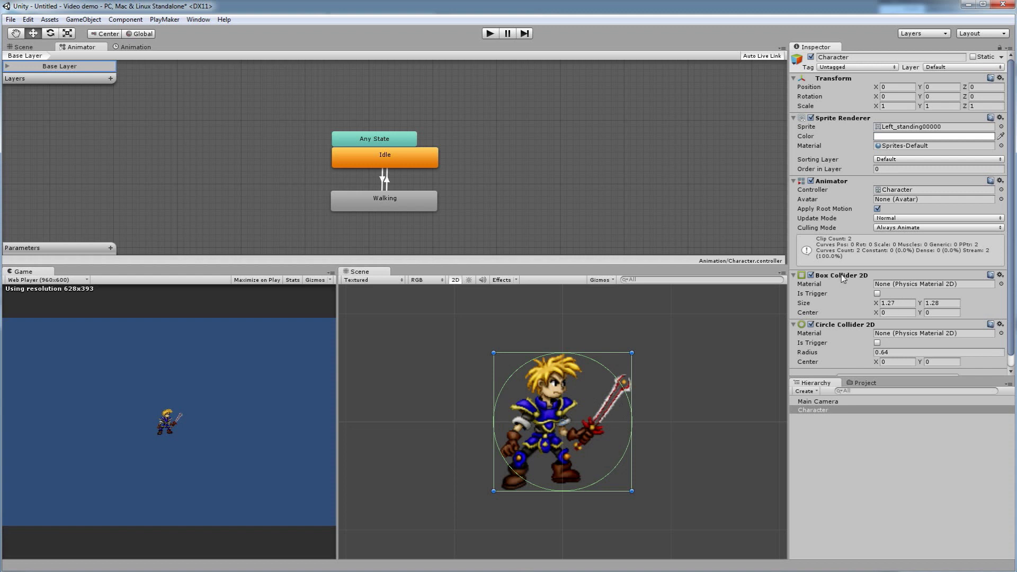
Step: Set the box collider's size to 0.49 by 0.85 and center to -0.15, 0.12, and the circle collider's radius to 0.22 and center X to -0.21
drag(874, 307, 869, 306)
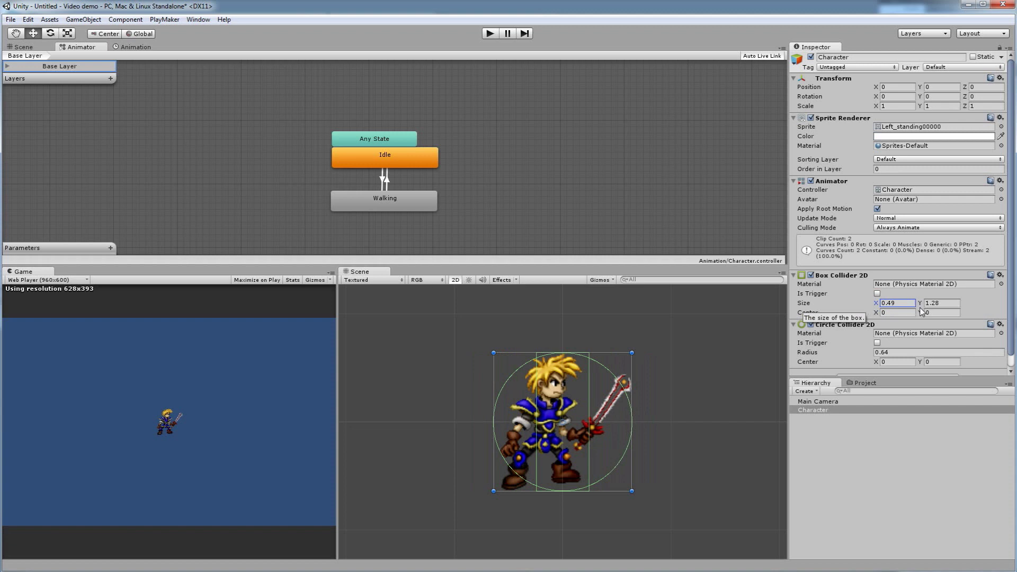
mouse_move(921, 306)
mouse_down()
mouse_move(871, 312)
mouse_move(922, 314)
mouse_up()
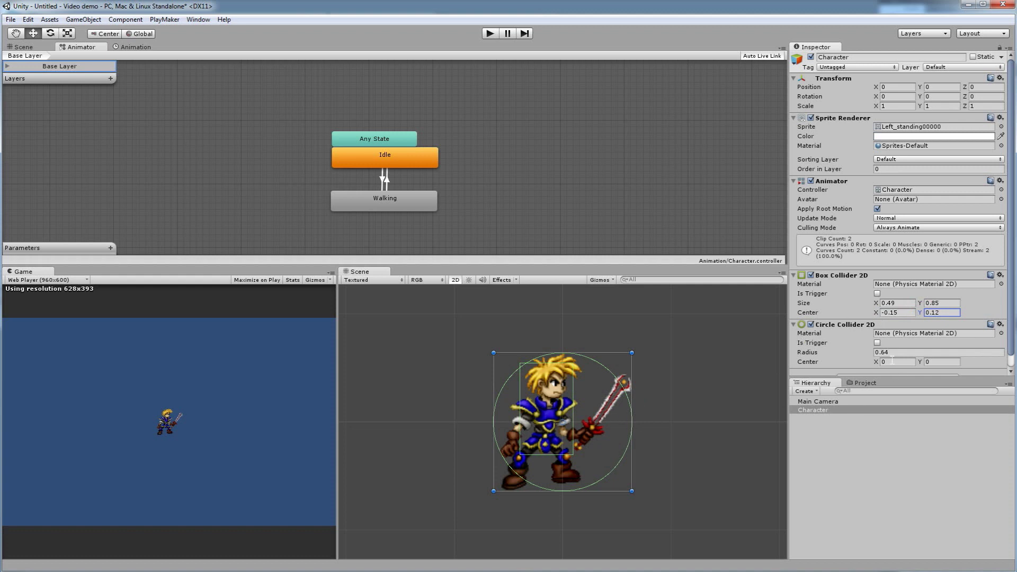
drag(876, 364, 870, 363)
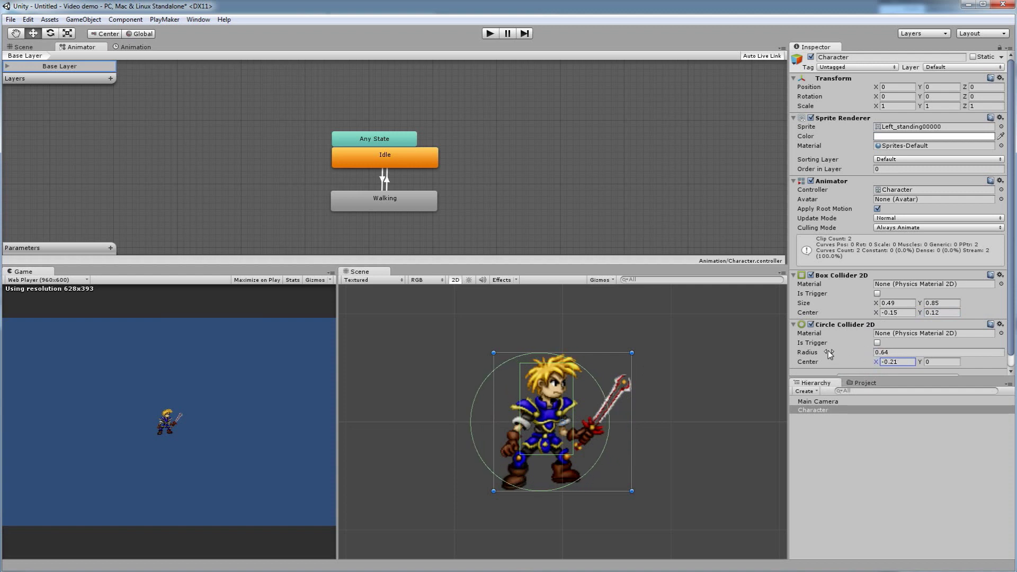
drag(865, 352, 858, 357)
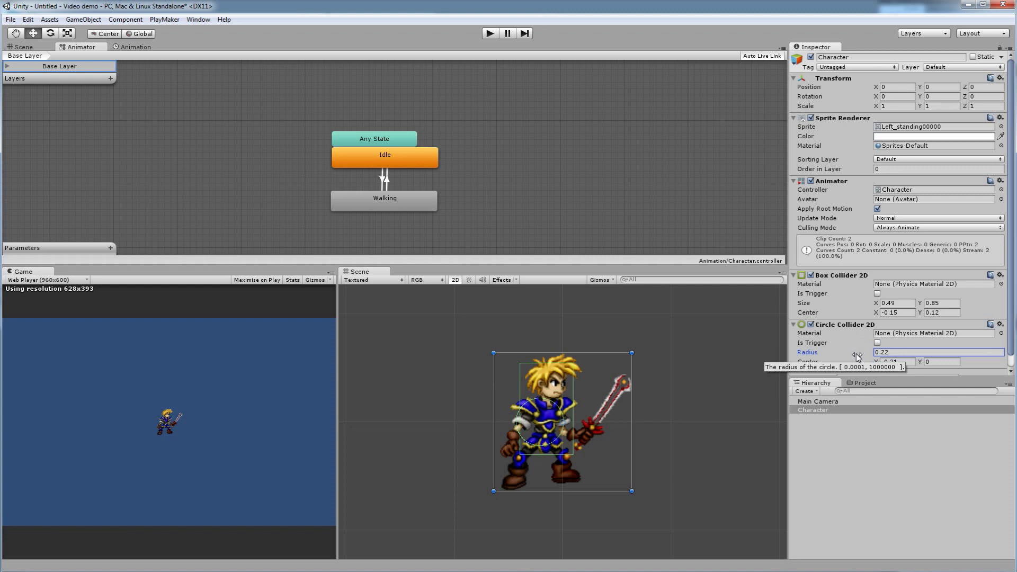
Step: Set the box collider's X size to 0.5 and the circle collider's radius to 0.25 with its center at X -0.15, Y -0.34
click(899, 303)
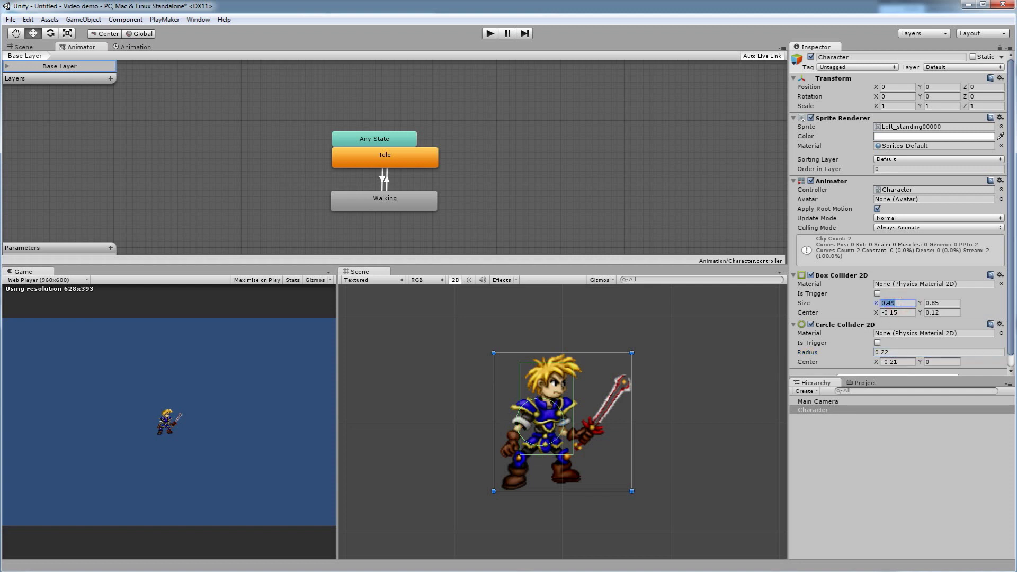
text(0.5)
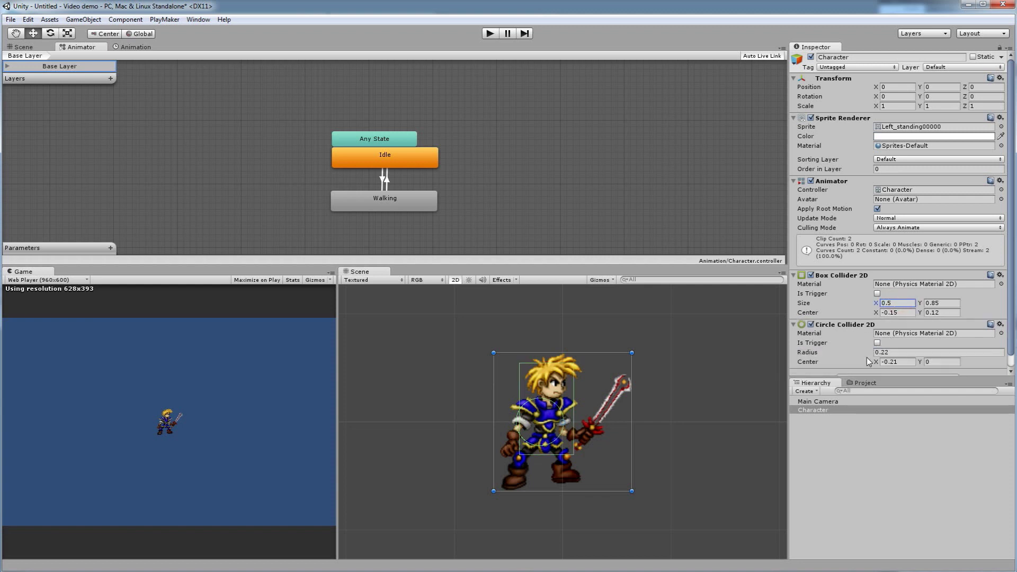
click(893, 352)
text(.25)
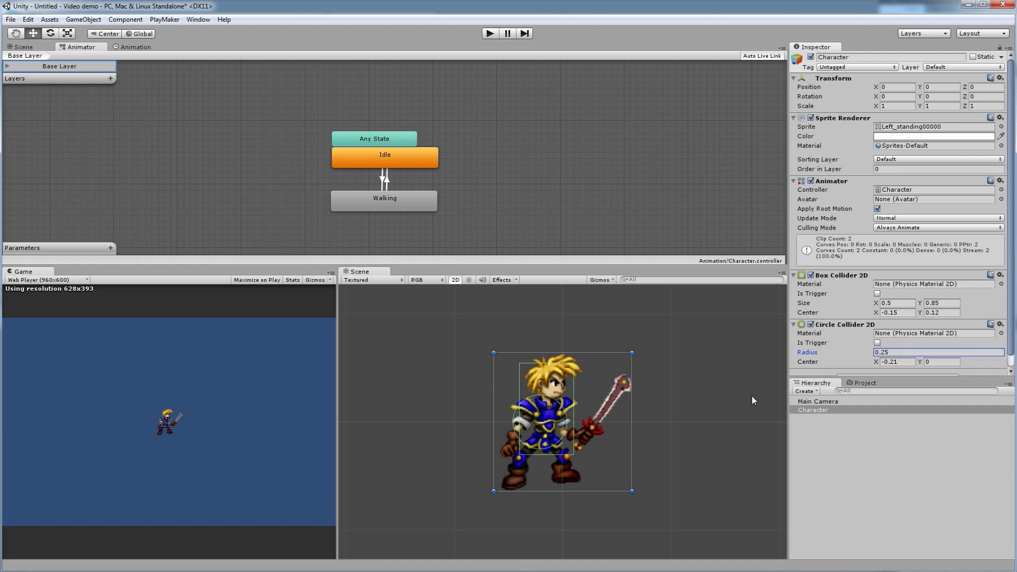
drag(876, 363, 879, 366)
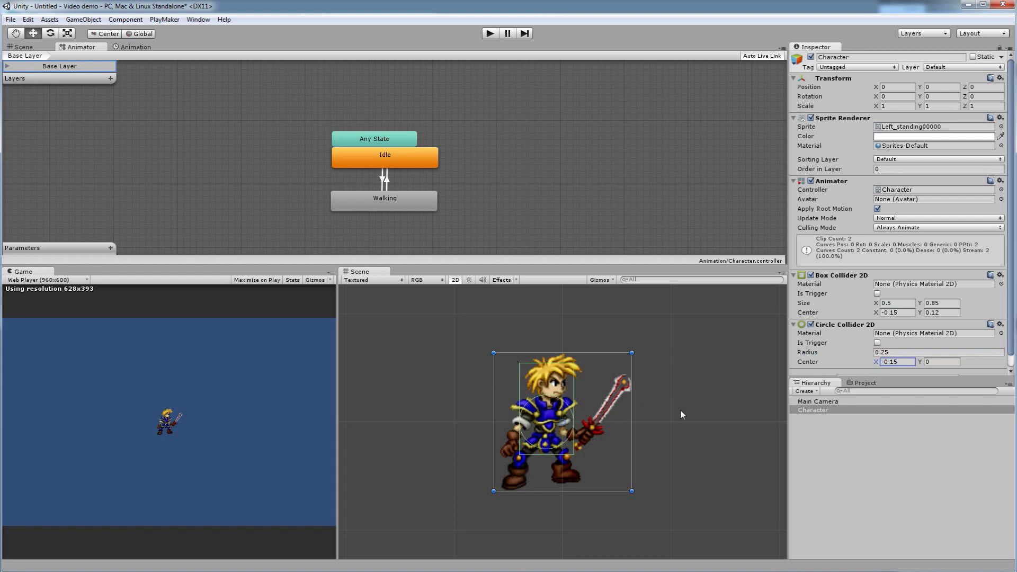
drag(920, 362, 913, 363)
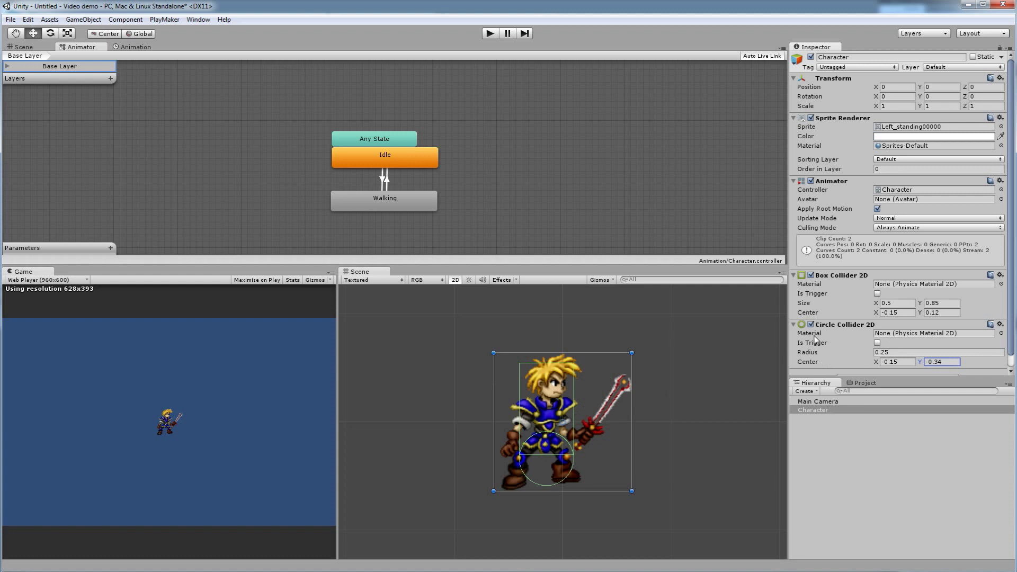
Step: Try a Polygon Collider 2D on the Character object and remove that component again
scroll(971, 311, down, 1)
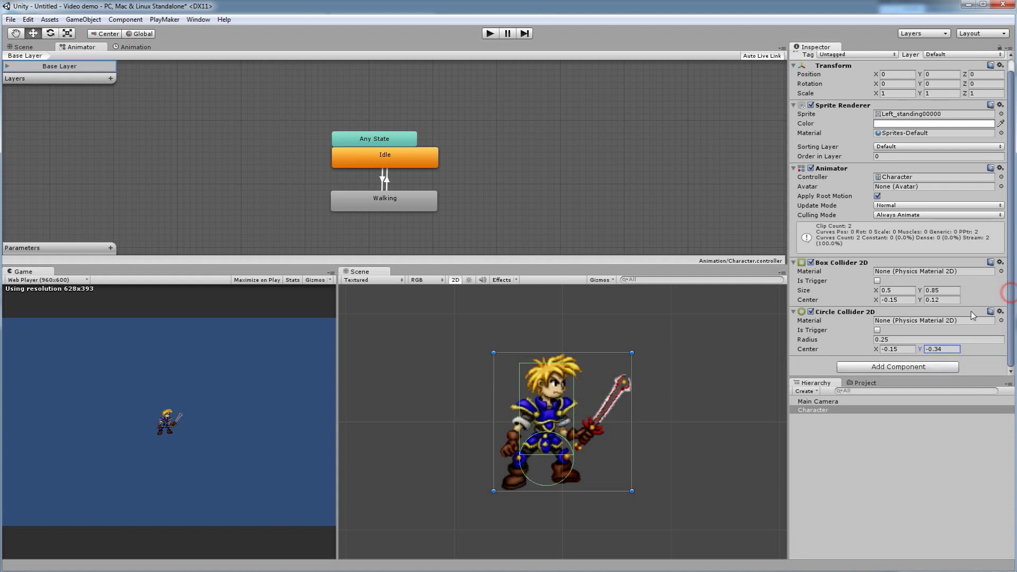
click(860, 367)
click(863, 440)
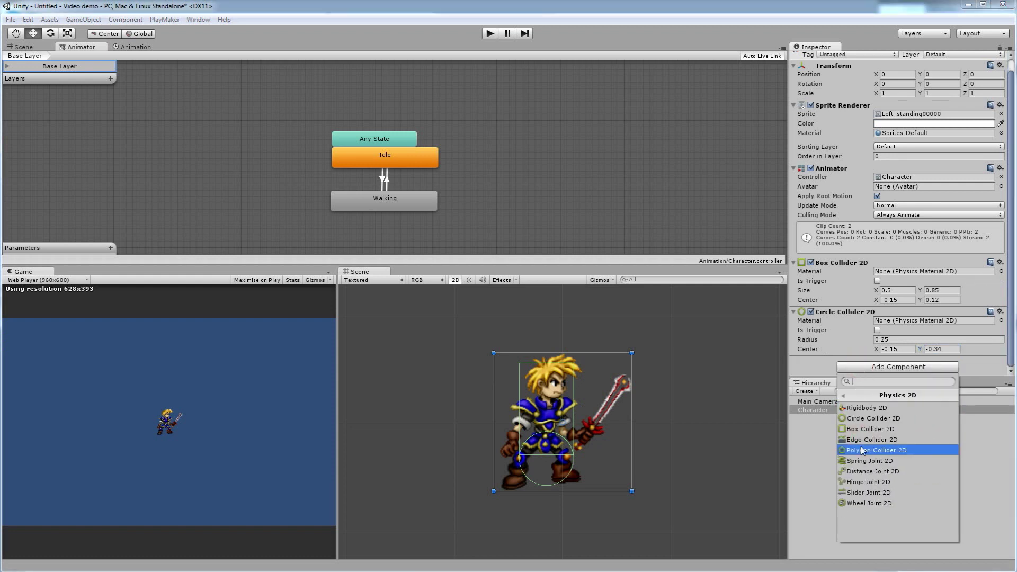
click(871, 453)
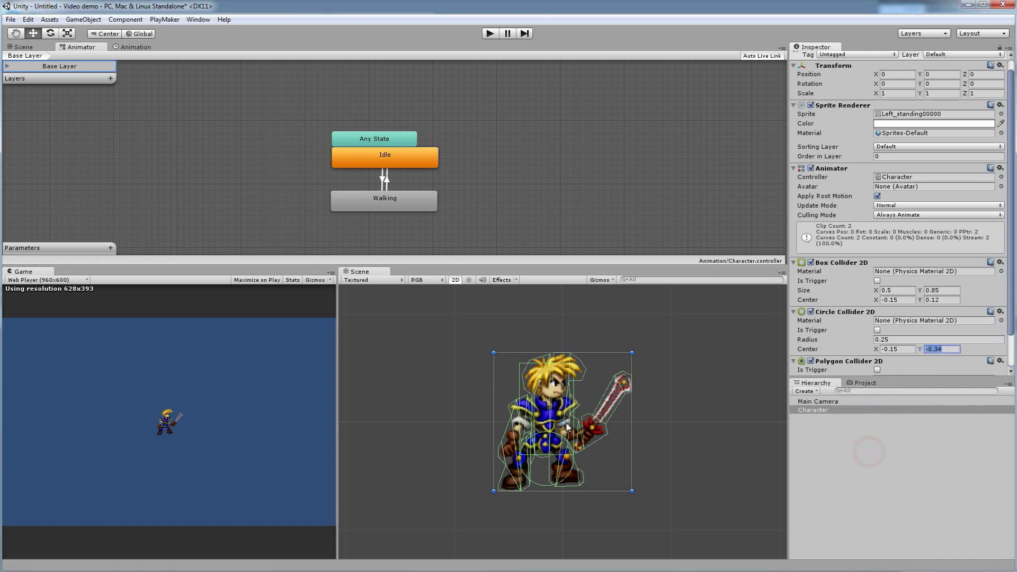
right_click(839, 364)
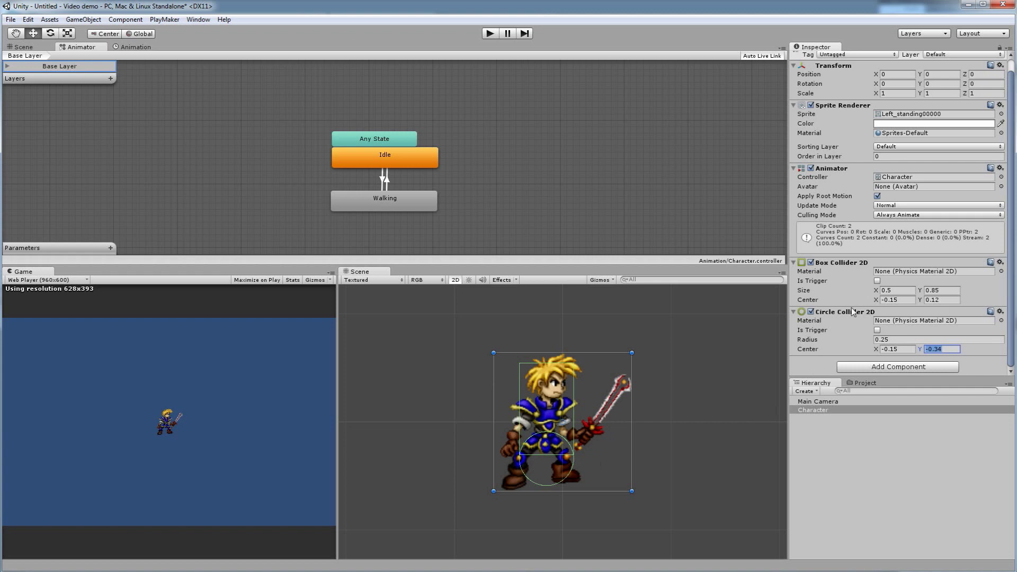
Step: Collapse the Circle Collider 2D and Box Collider 2D components of the Character object
click(794, 313)
click(793, 275)
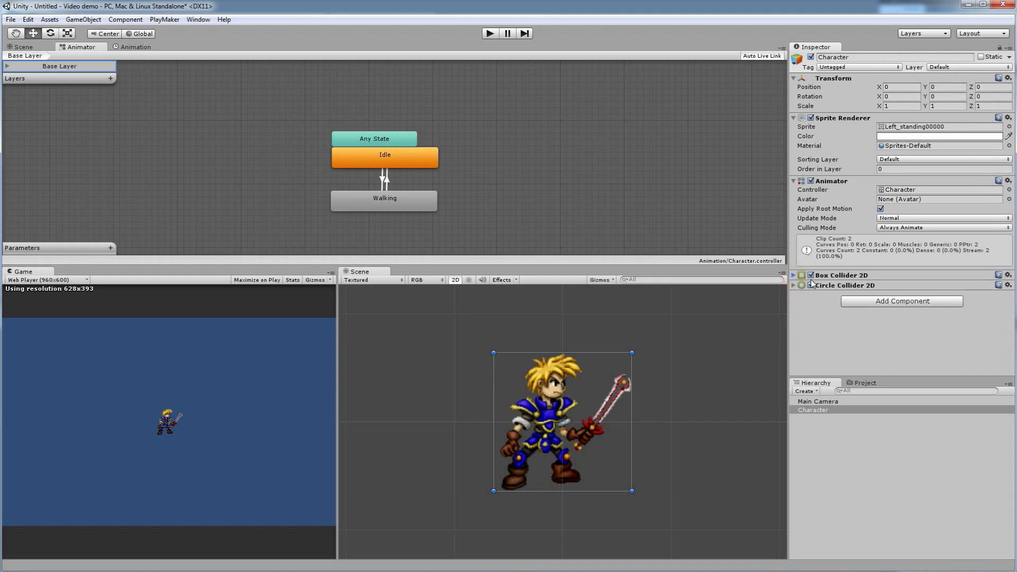
Step: Add a Rigidbody 2D component to the Character object
click(871, 303)
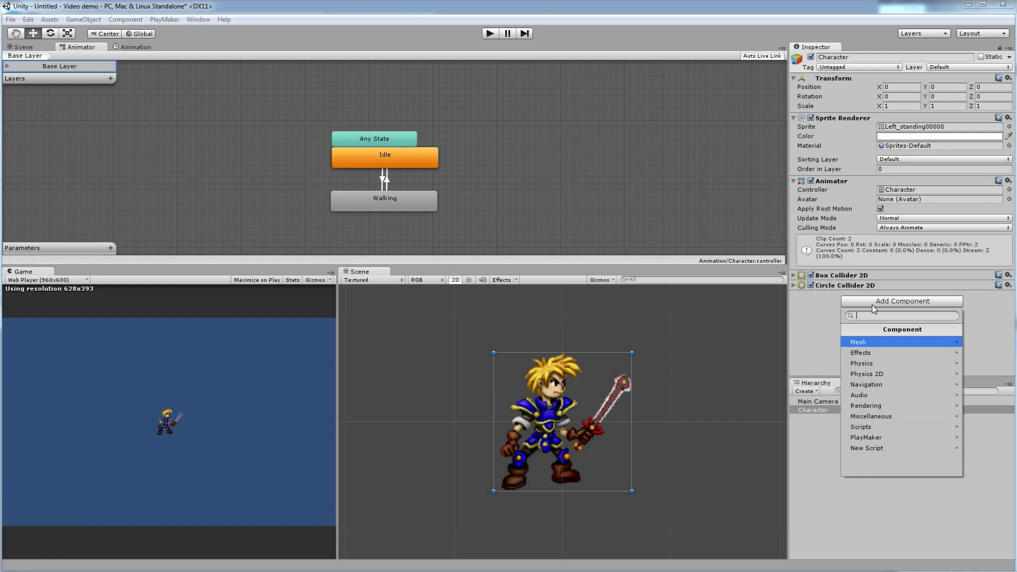
click(860, 373)
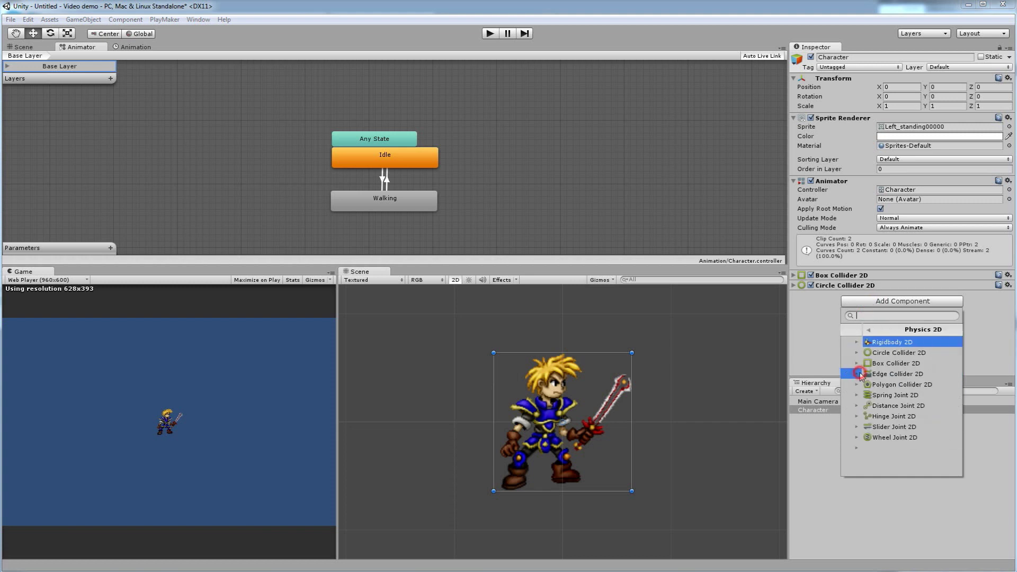
click(869, 343)
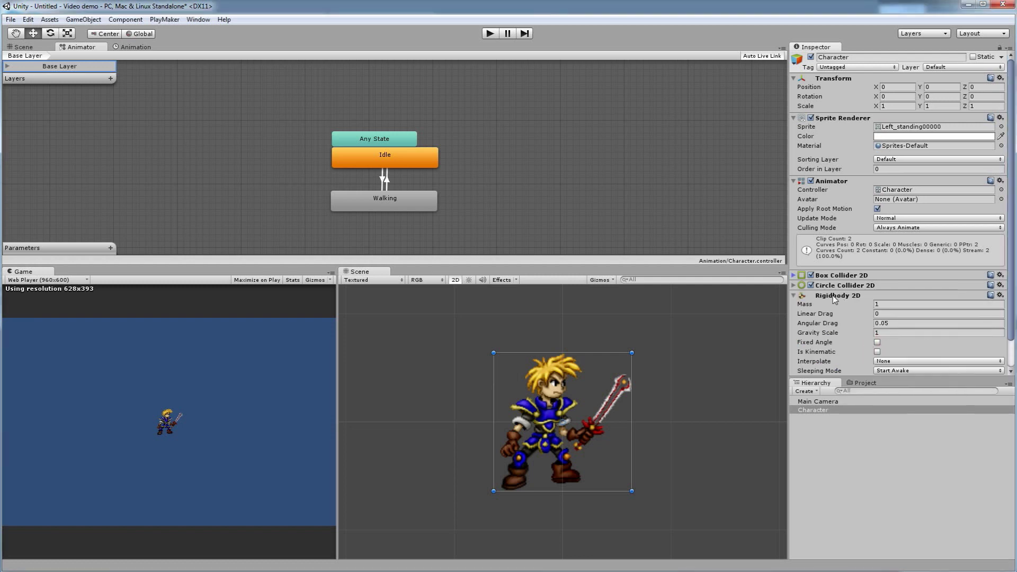
Step: Run the scene briefly to test the Character's Rigidbody 2D physics, and stop play mode
scroll(836, 300, down, 3)
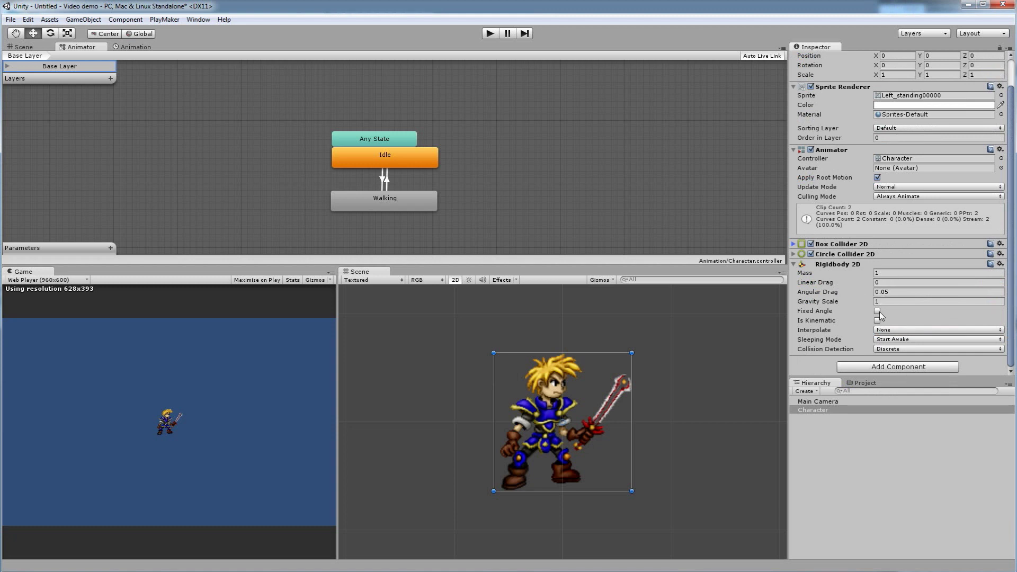
click(489, 34)
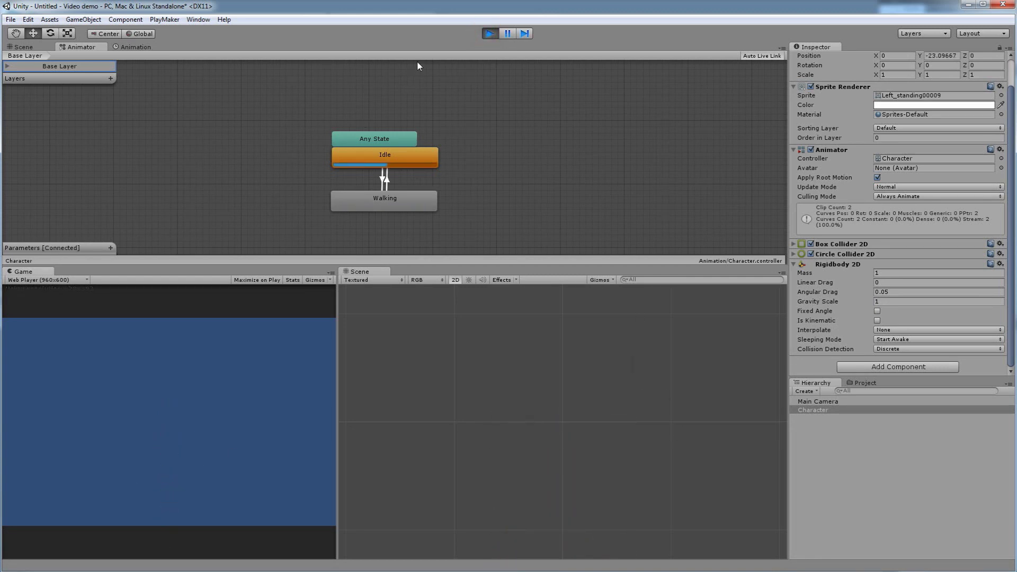
click(489, 33)
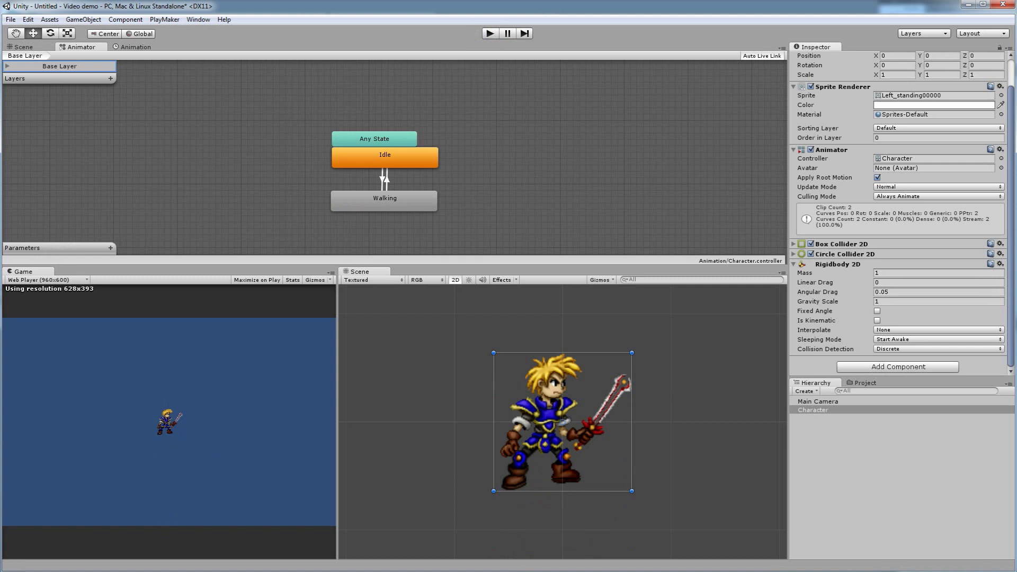
Step: Create a new sprite object in the scene alongside the character
scroll(504, 436, down, 2)
middle_drag(539, 460, 529, 411)
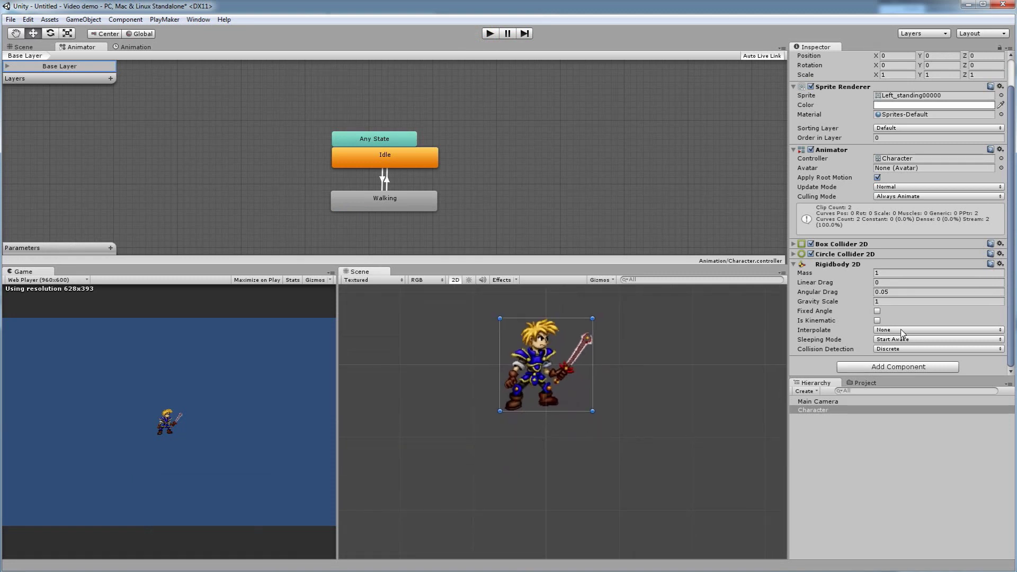
click(863, 433)
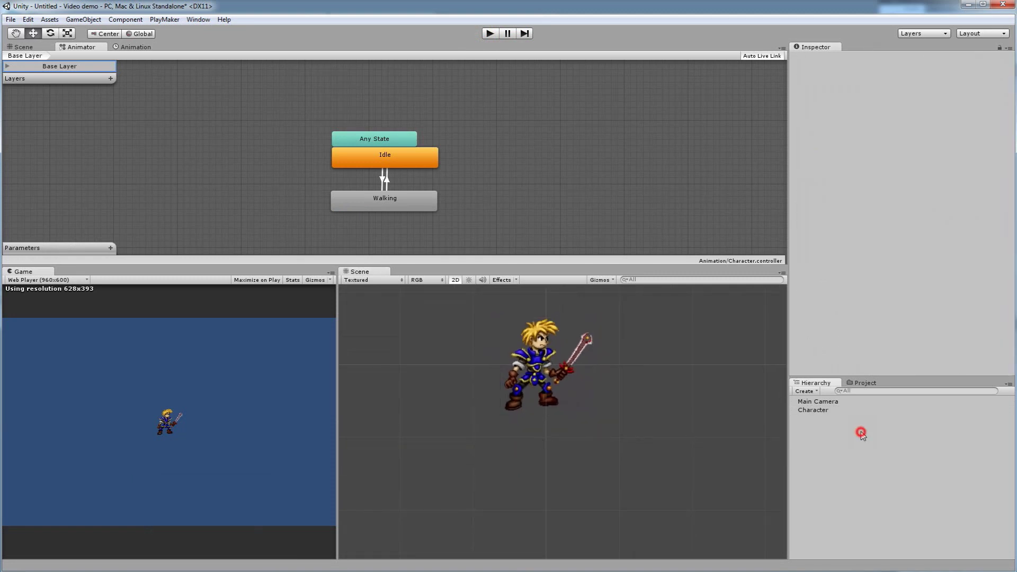
click(807, 392)
click(823, 302)
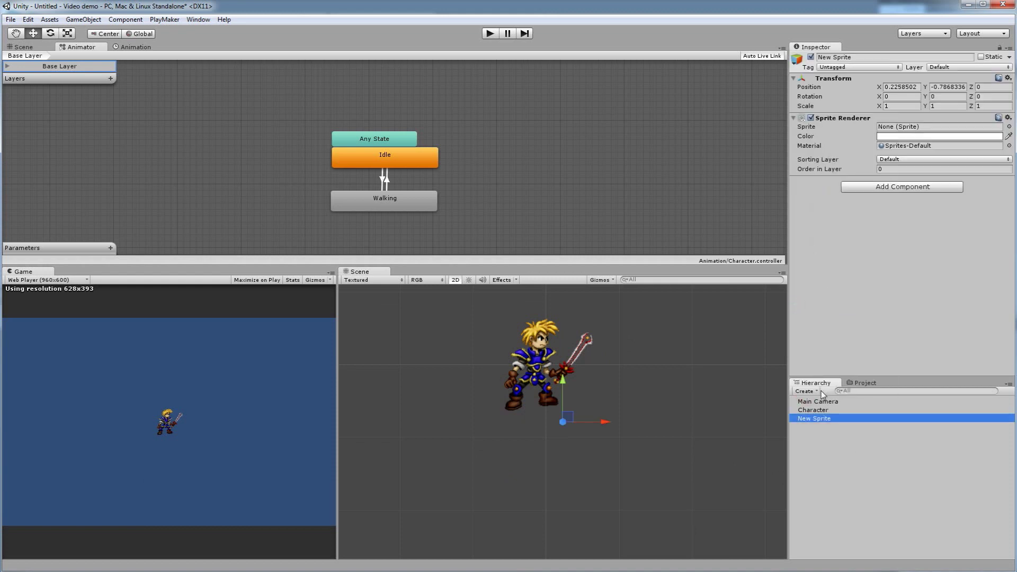
Step: Assign the ground image as the new object's sprite
click(860, 382)
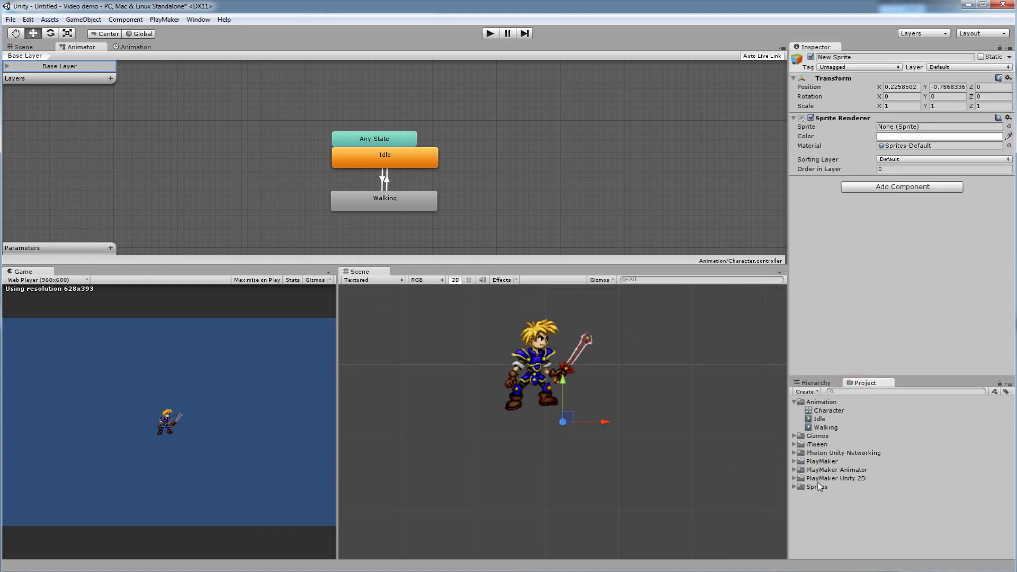
click(827, 383)
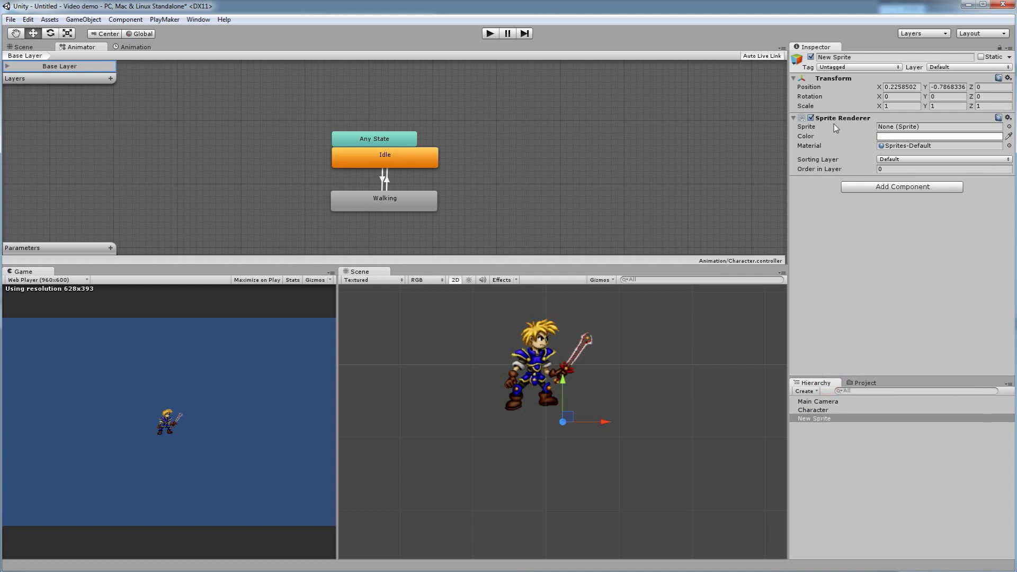
click(1001, 127)
click(1009, 128)
click(79, 21)
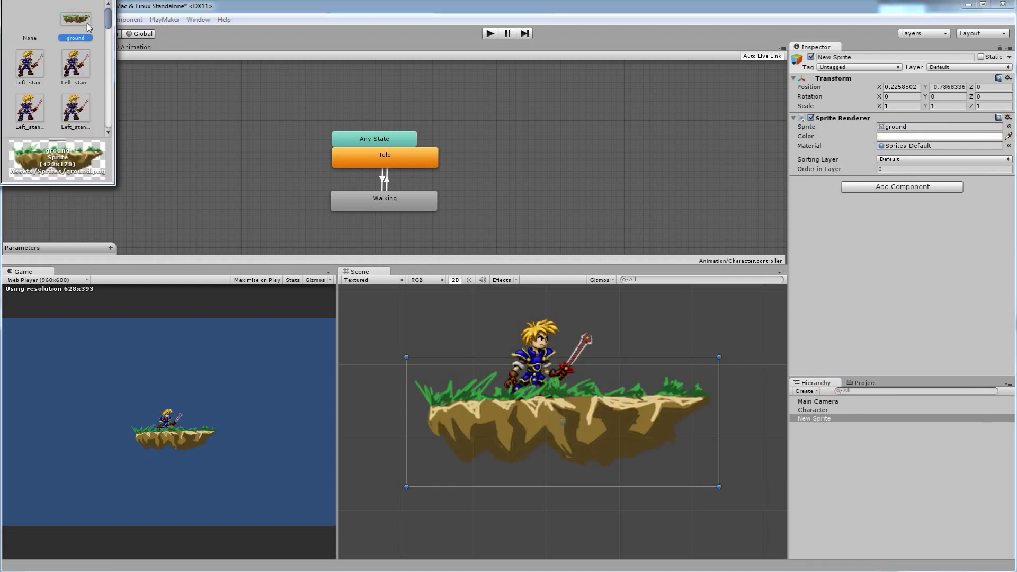
double_click(75, 21)
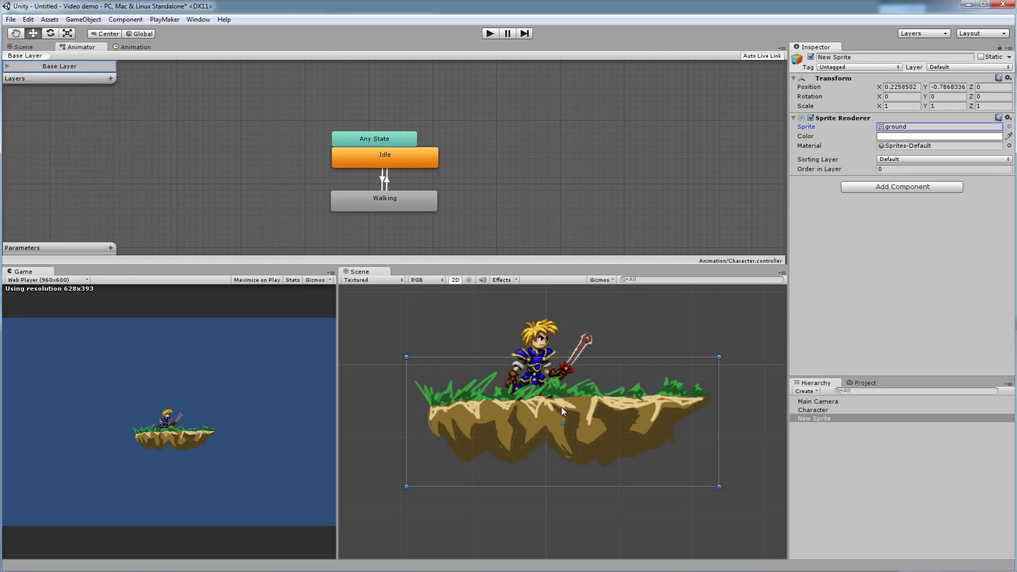
Step: Move the ground sprite below the character to about X 0.03, Y -1.35, and briefly play-test the scene
drag(577, 432, 578, 461)
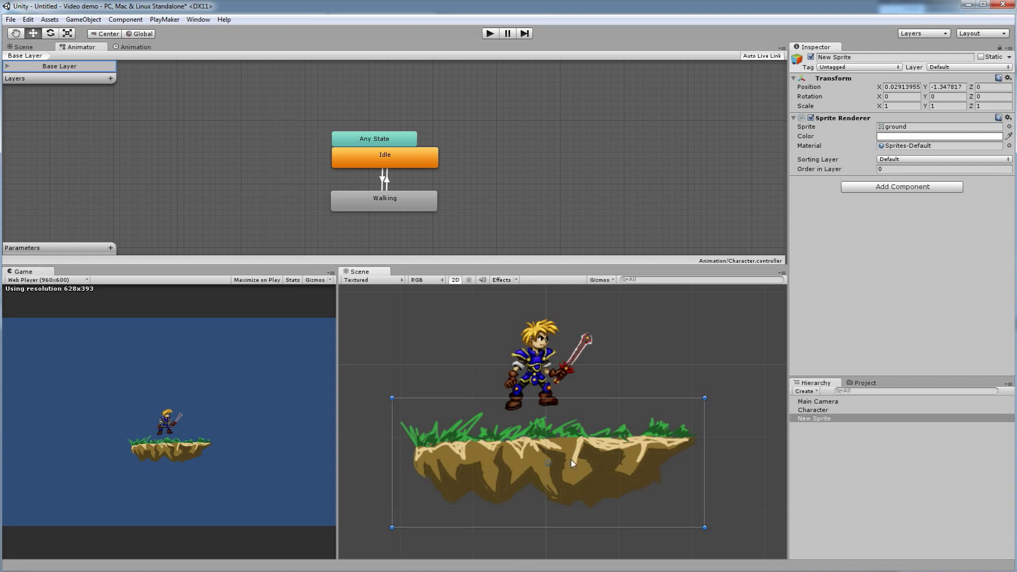
click(490, 34)
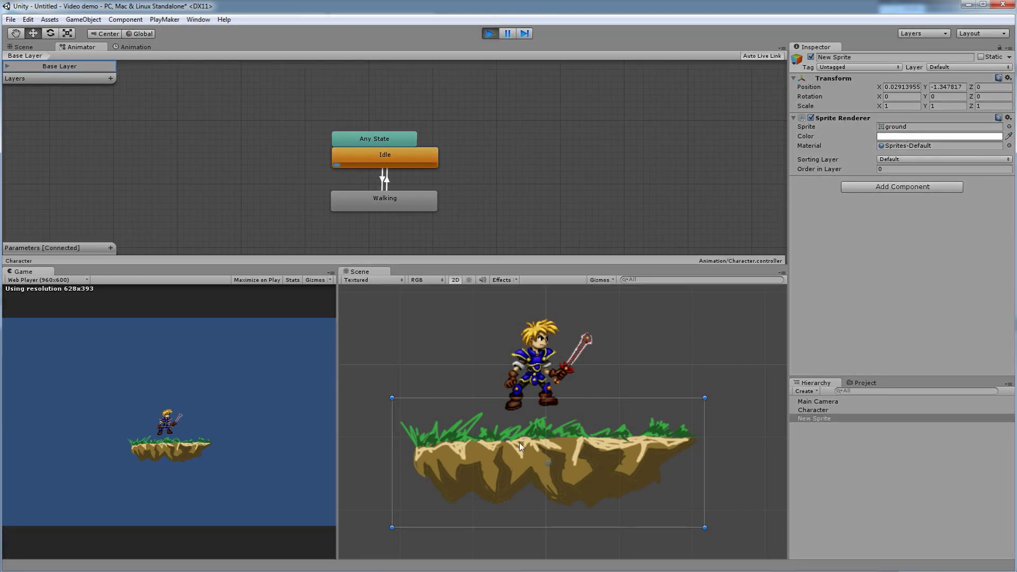
key(ctrl+p)
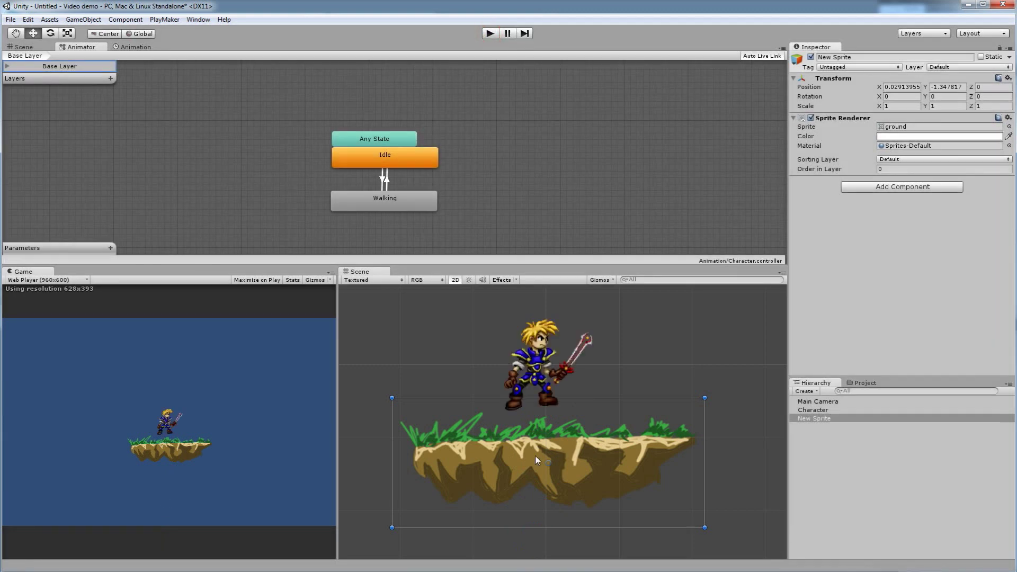
Step: Try a Polygon Collider 2D on the ground sprite and undo it
click(888, 188)
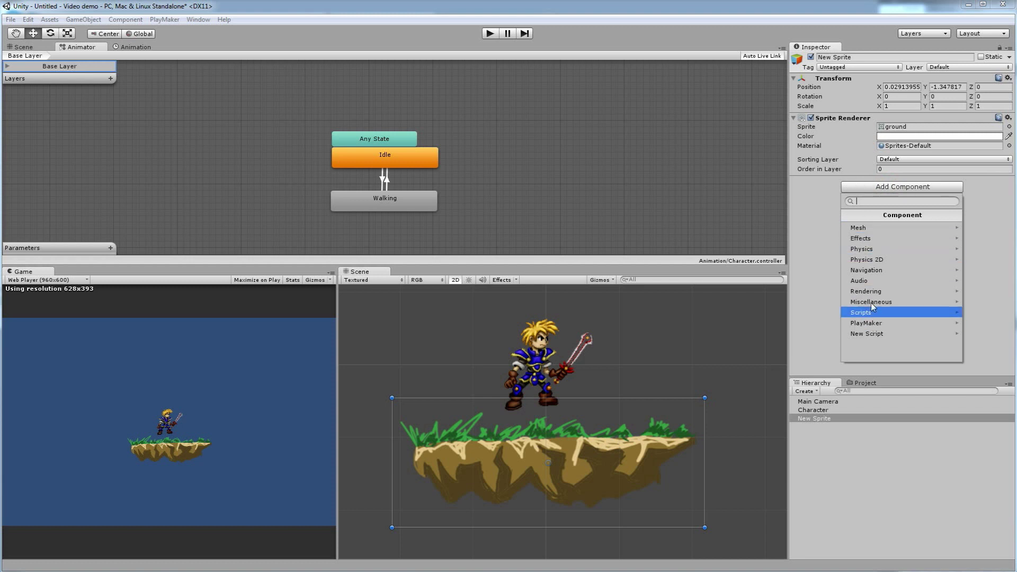
click(869, 261)
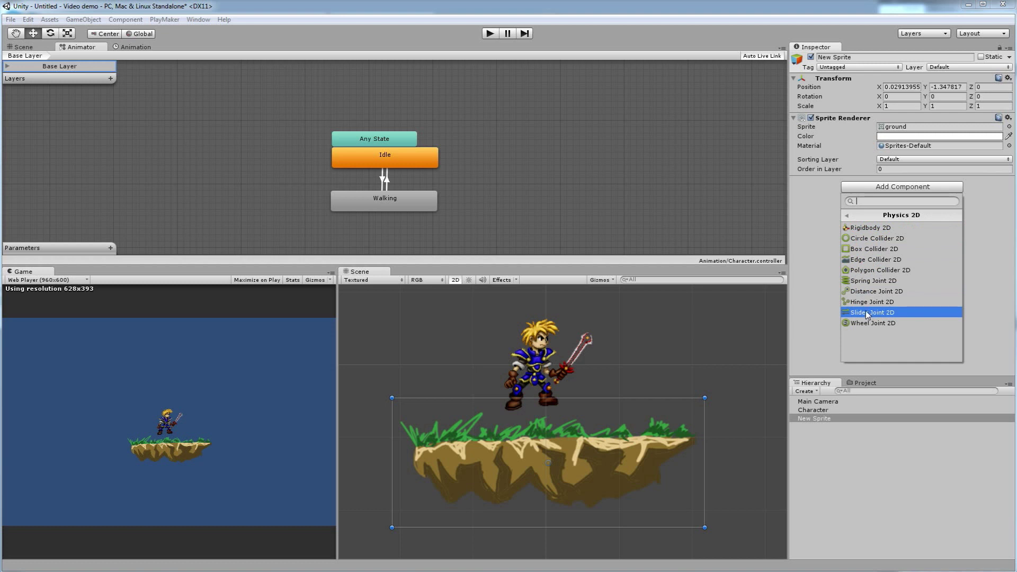
click(869, 271)
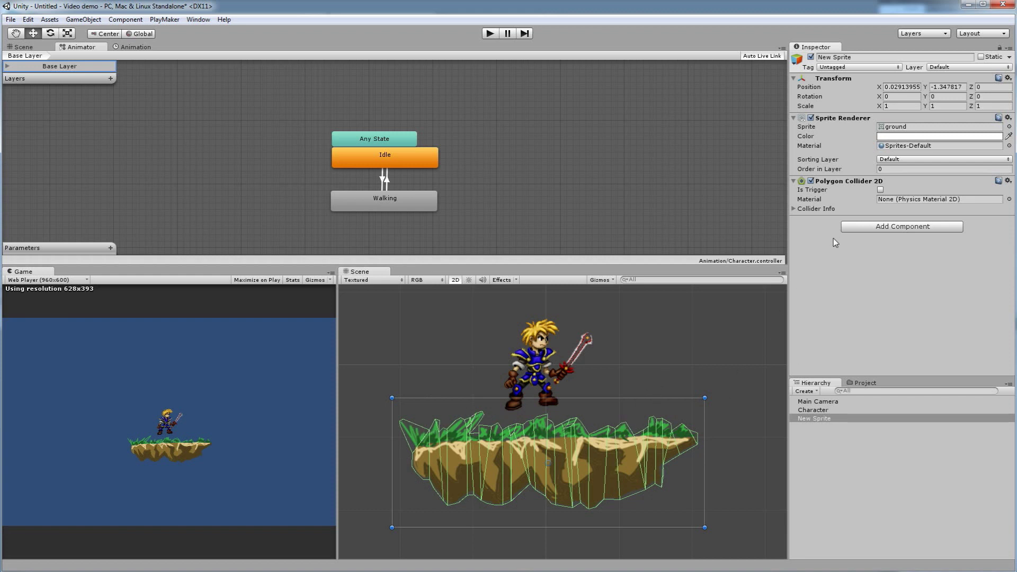
key(ctrl+z)
Step: Add an Edge Collider 2D component to the ground sprite
click(885, 186)
click(873, 260)
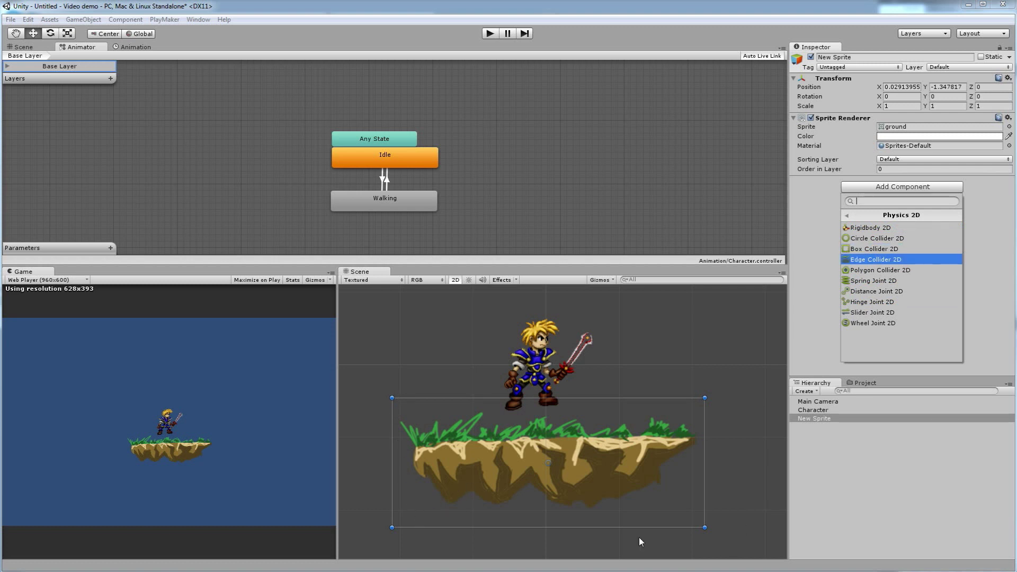
click(860, 261)
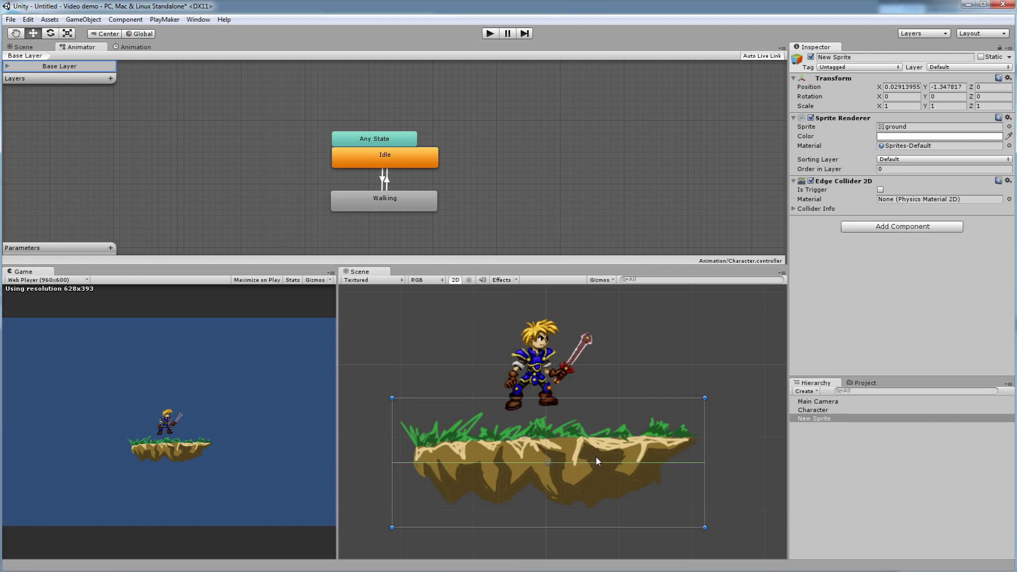
Step: Shape the edge collider along the platform's top surface and down both ends, with the ground placed at about Y -1.30
key(shift)
key(shift)
mouse_move(428, 475)
mouse_down()
mouse_move(417, 441)
mouse_move(418, 476)
mouse_up()
drag(559, 459, 582, 433)
shift+drag(680, 455, 651, 473)
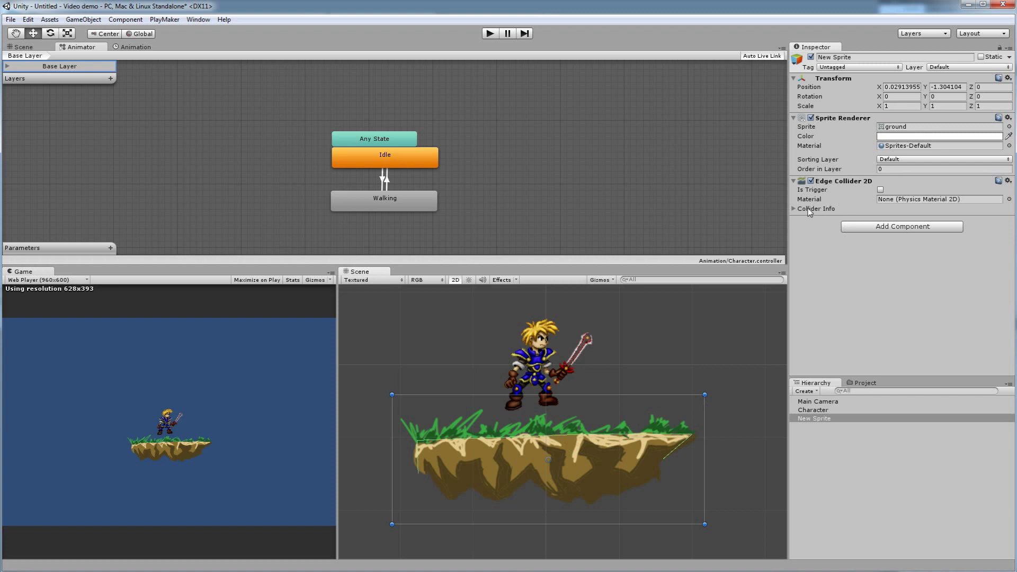
Step: Rename the new sprite object as ground
click(868, 57)
text(ground)
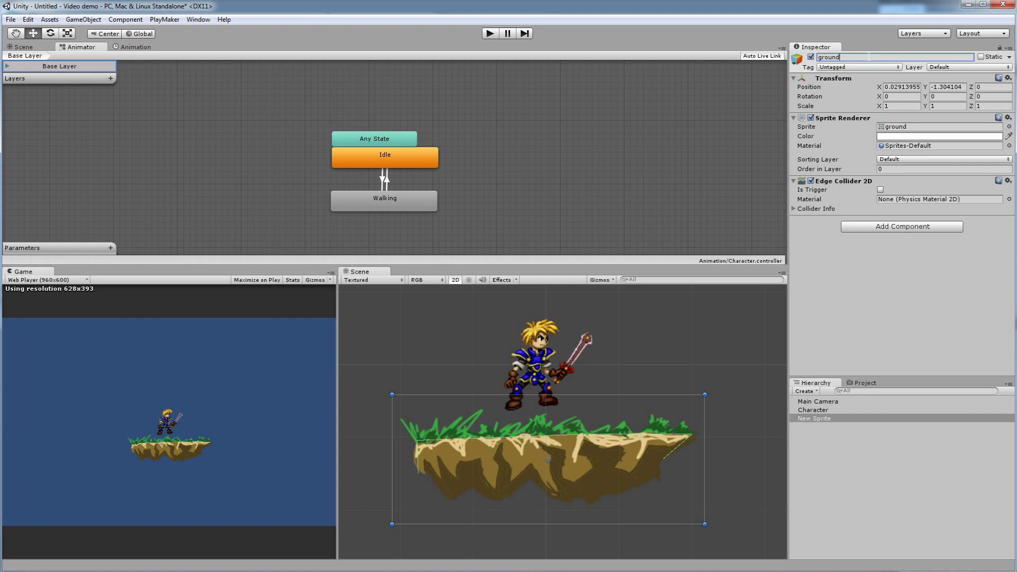
key(Return)
Step: Play the scene to check how the character lands on the ground's edge collider, and stop playback
click(489, 34)
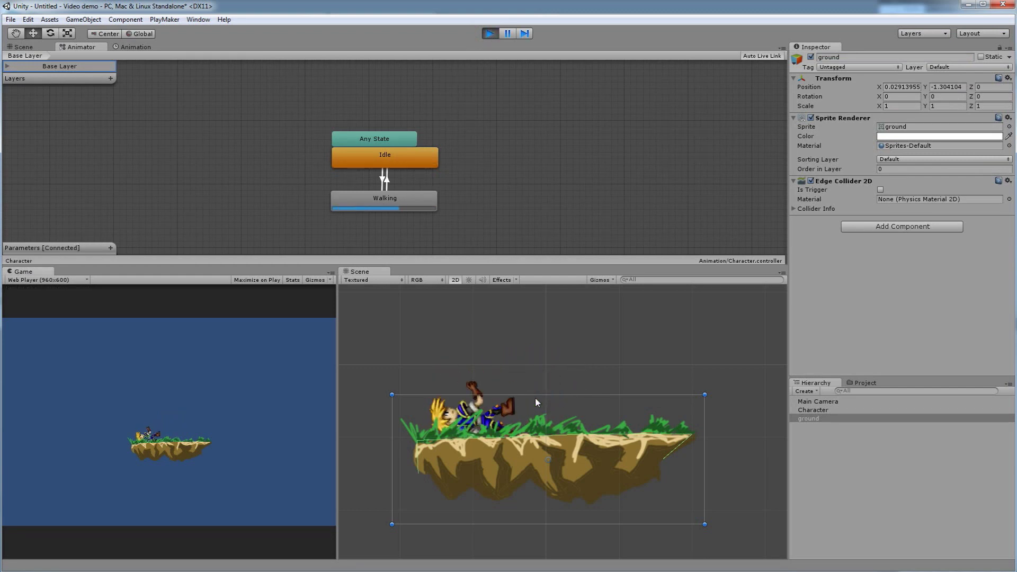
click(507, 365)
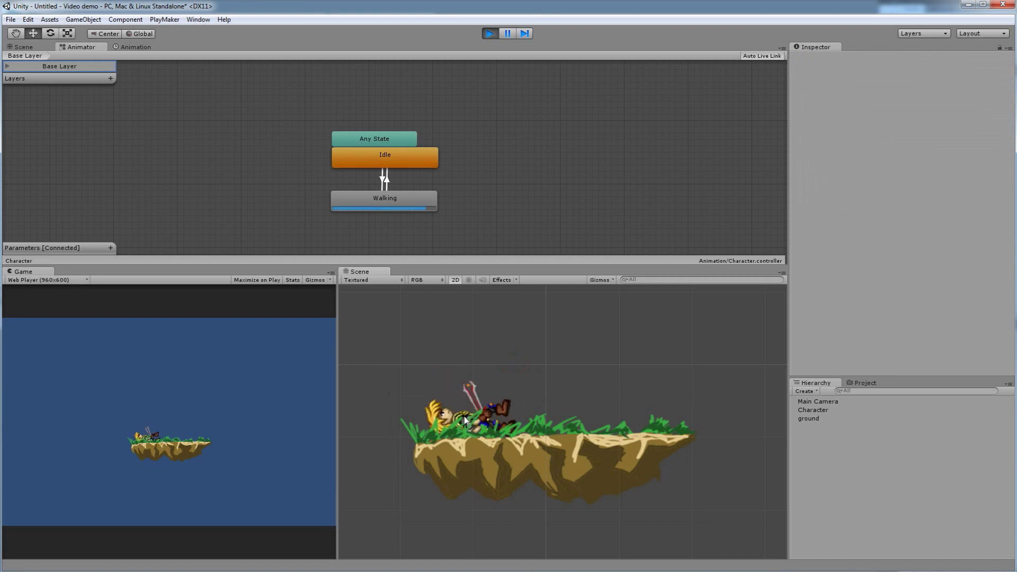
click(490, 33)
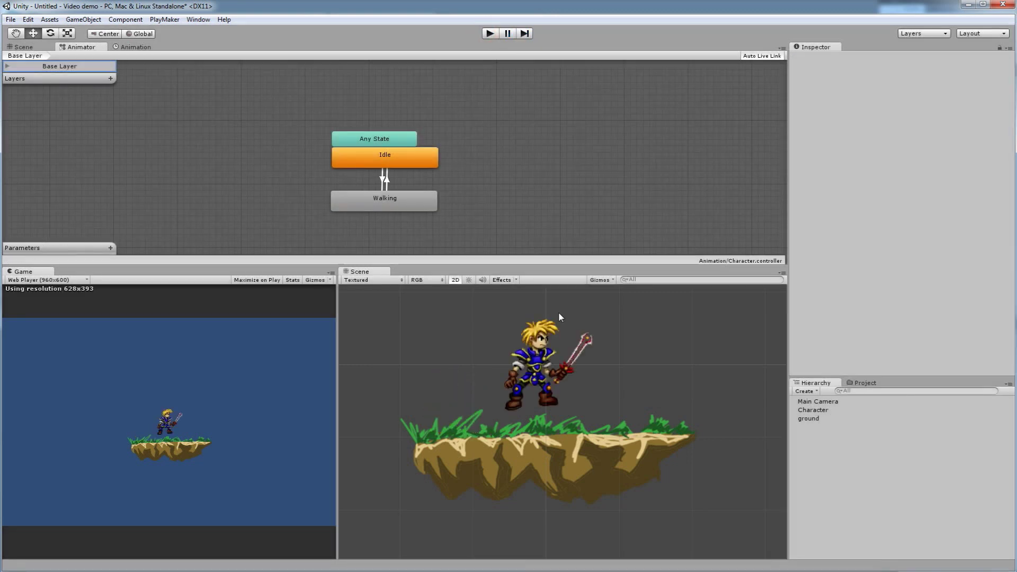
Step: Enable Fixed Angle on the character's Rigidbody 2D and play-test how the character stands on the ground
click(546, 375)
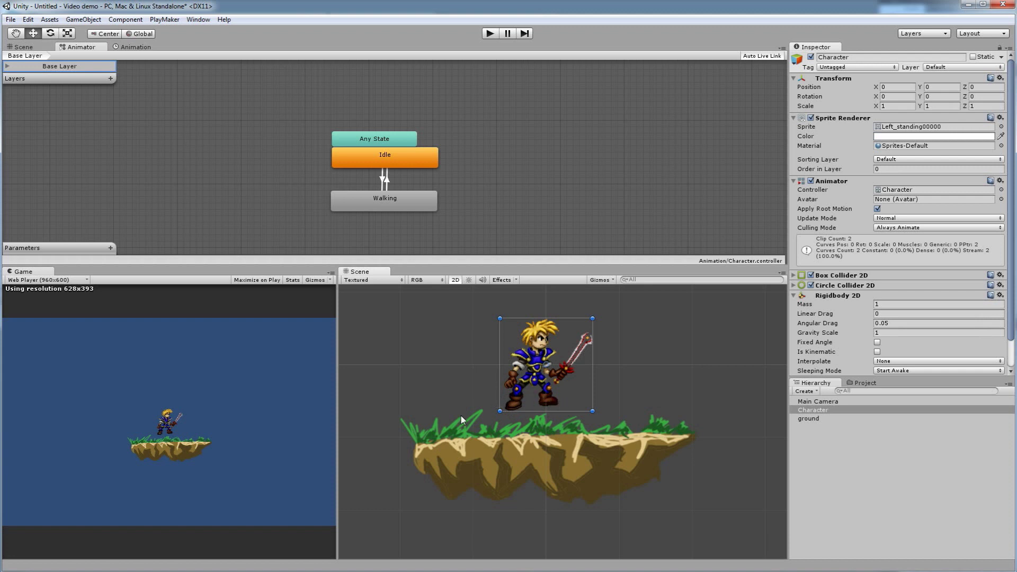
click(878, 343)
click(488, 33)
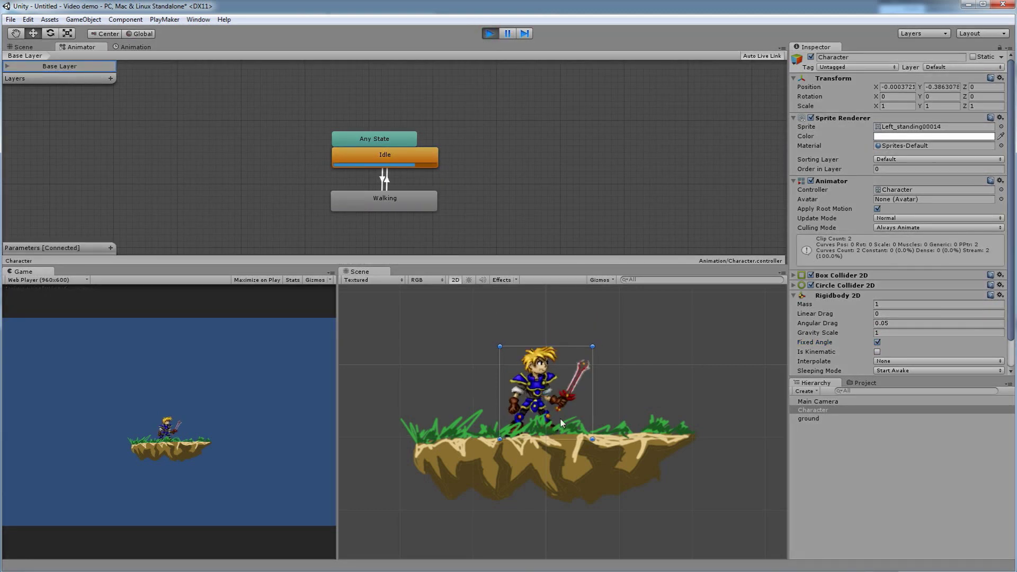
key(Left)
key(Left)
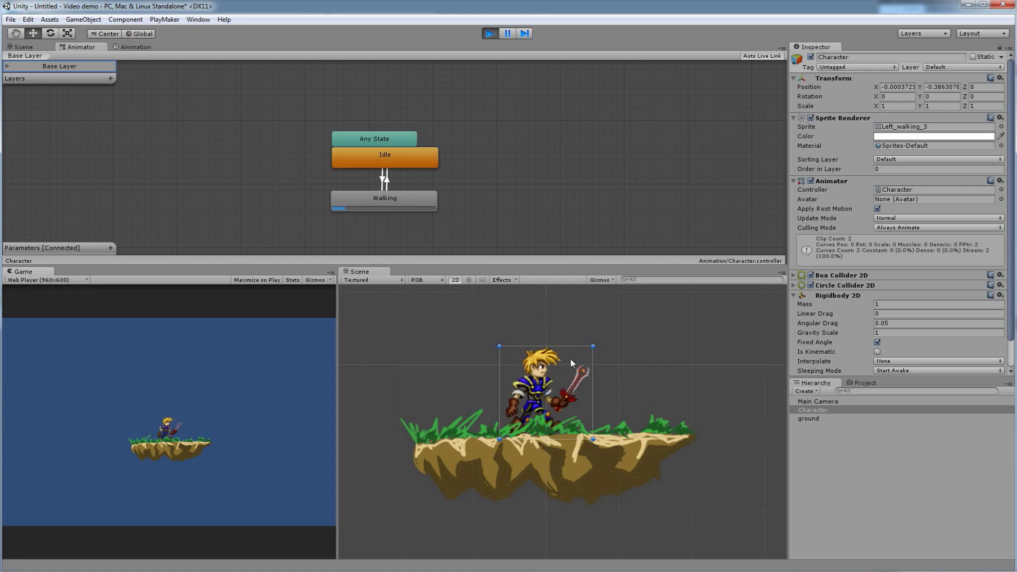
key(Left)
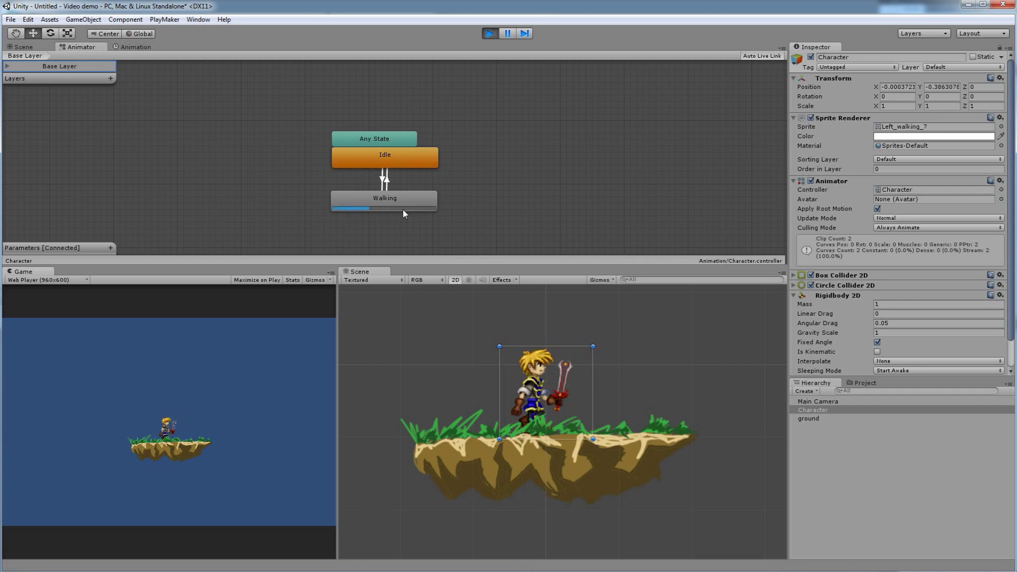
key(Left)
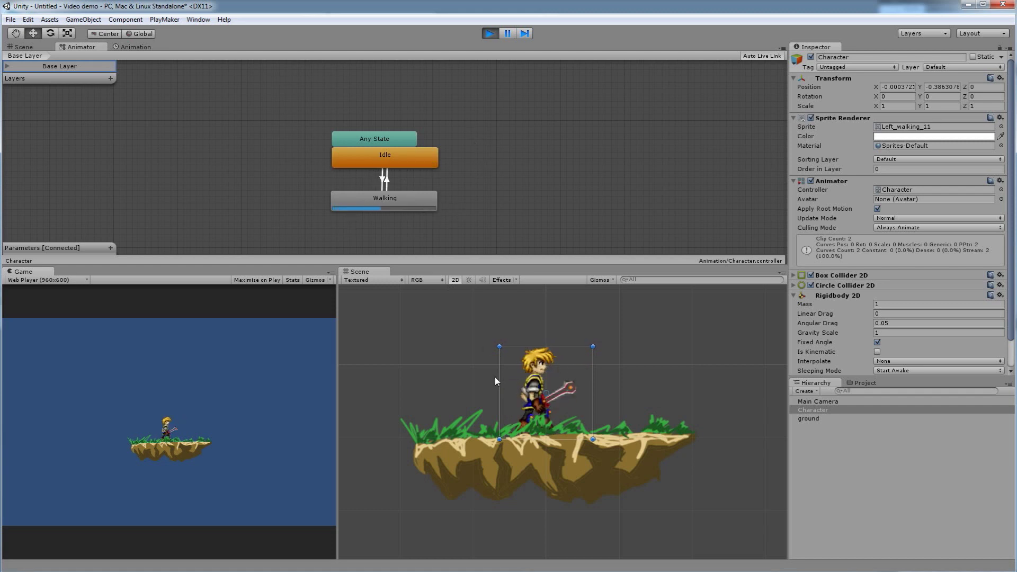
key(Left)
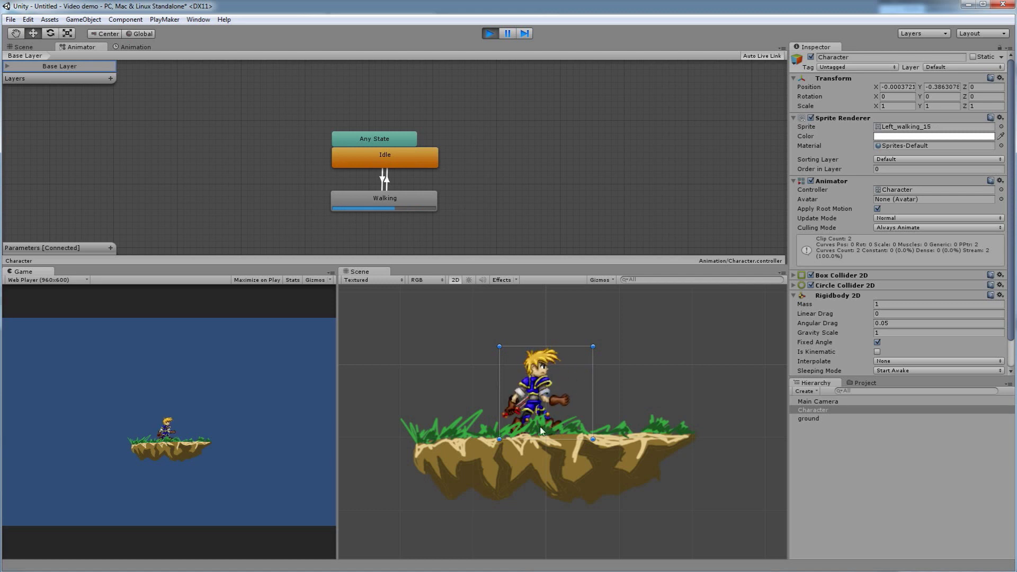
key(Left)
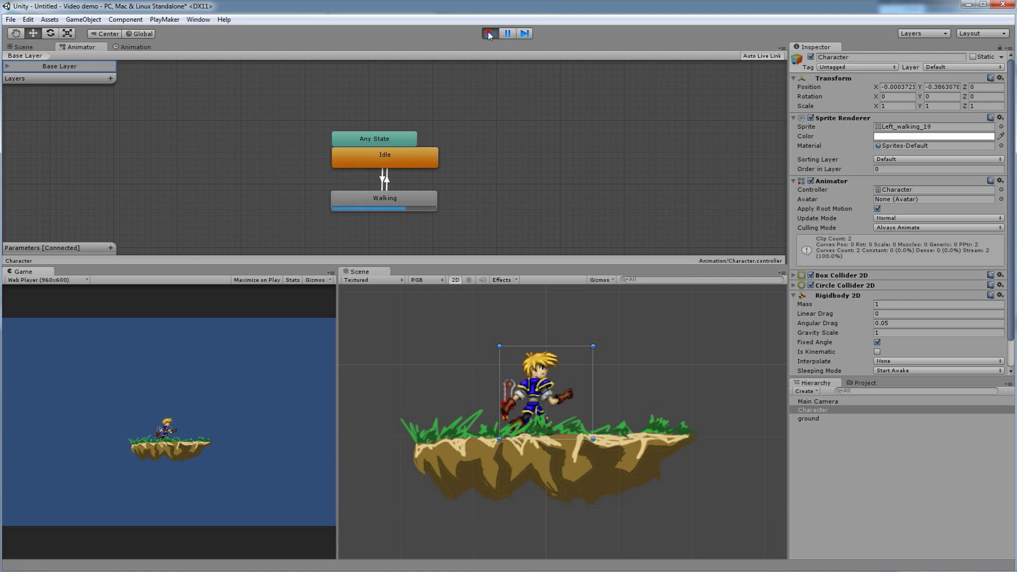
click(490, 33)
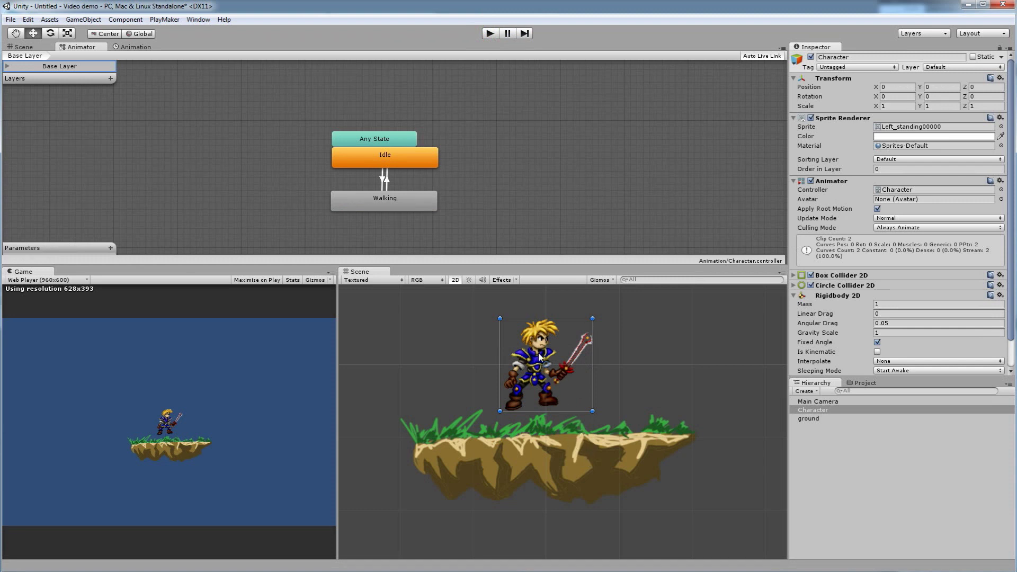
Step: Set the character's Order in Layer to 5 and play-test its drawing order against the ground
click(886, 169)
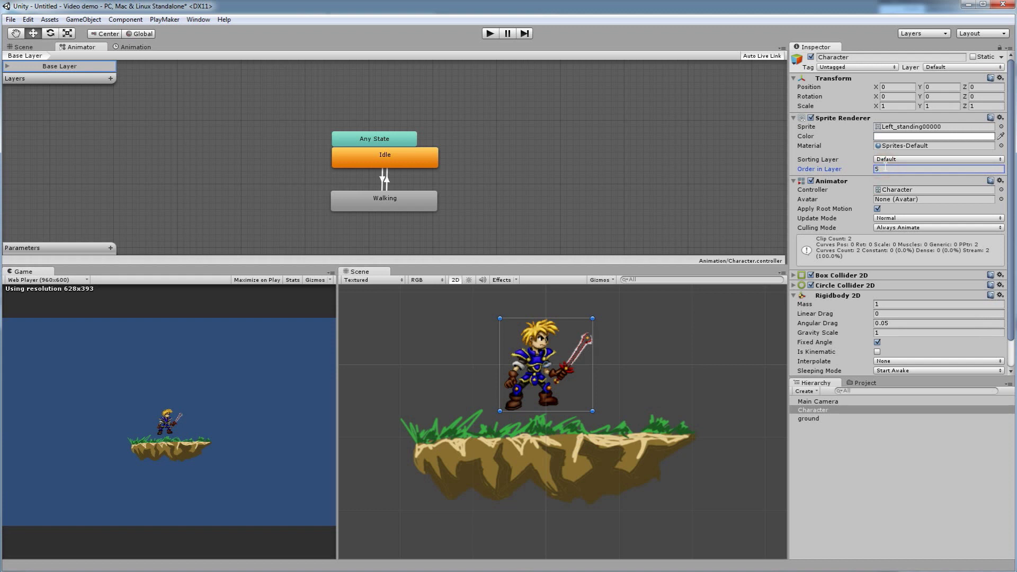
click(489, 33)
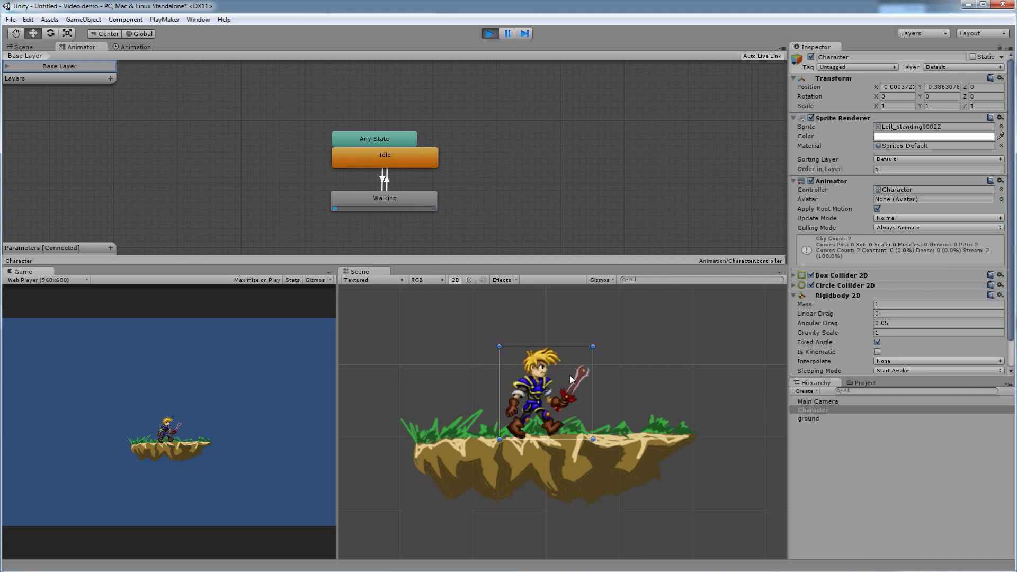
click(489, 33)
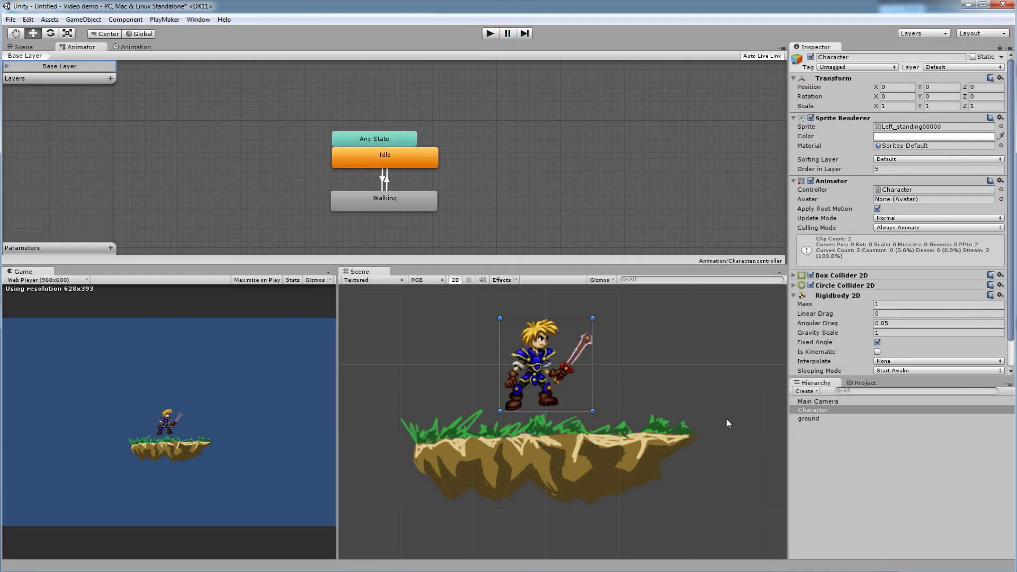
Step: Set the Main Camera's orthographic size to 2
click(806, 401)
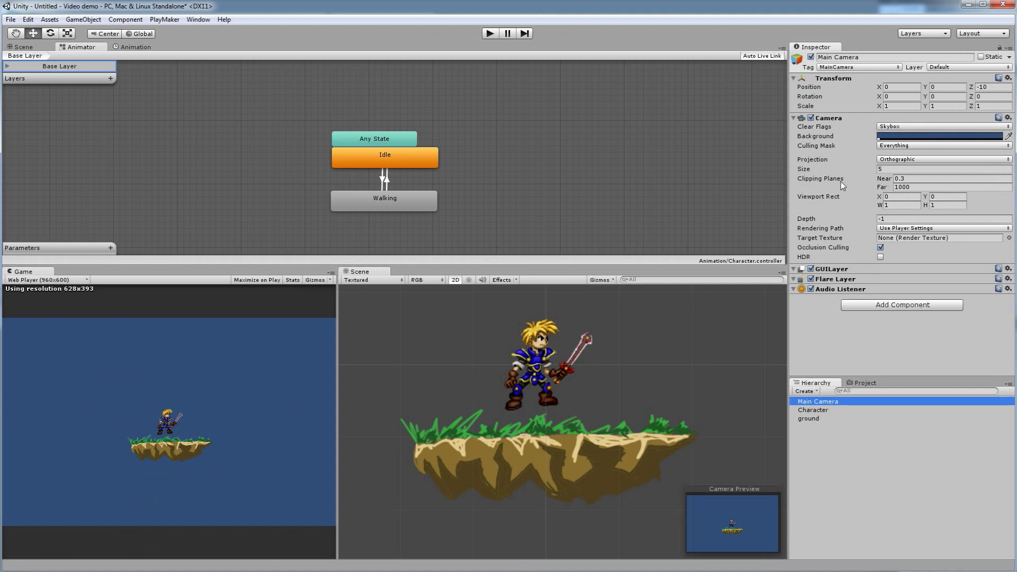
click(889, 169)
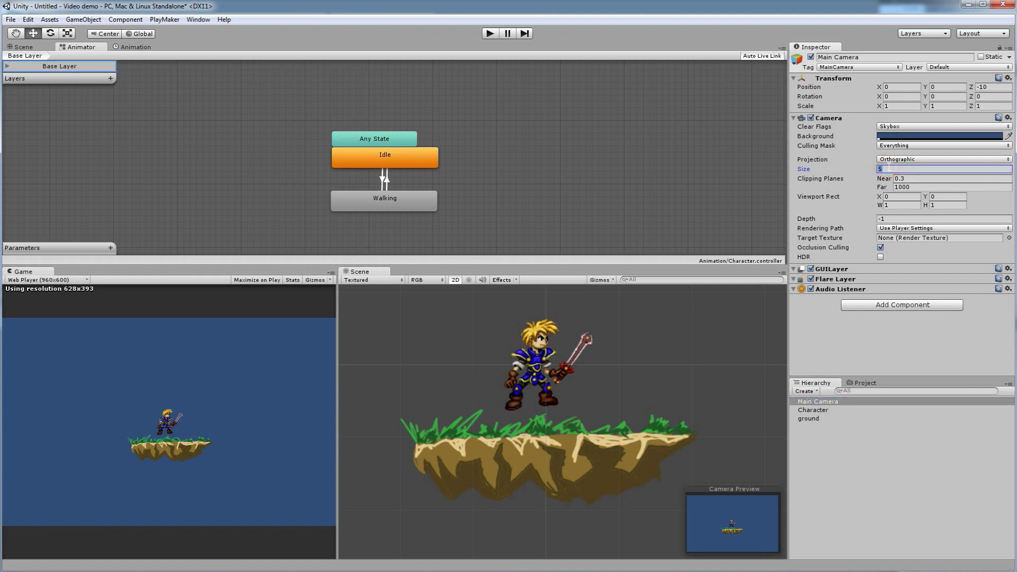
text(2)
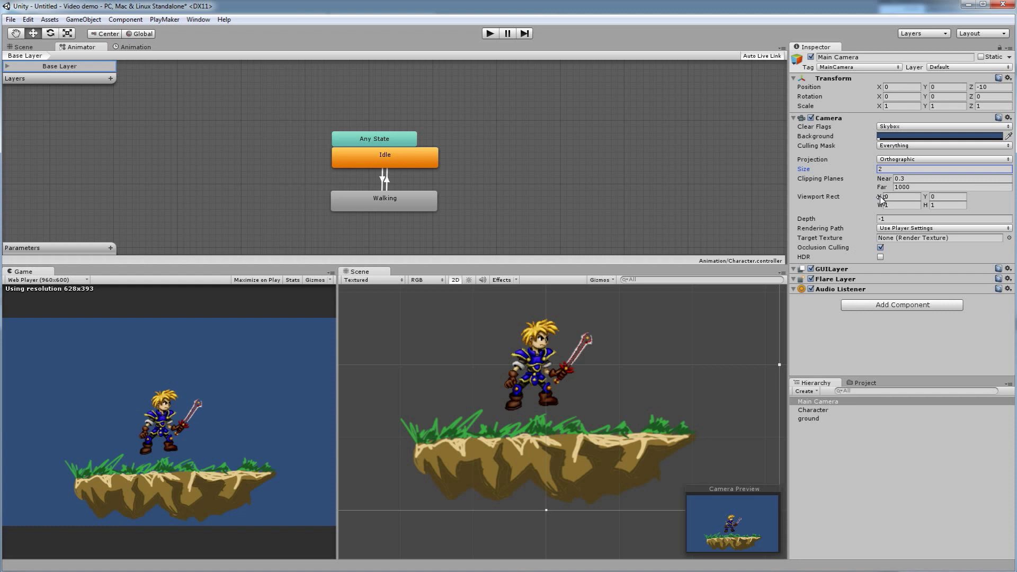
Step: Try shifting the Main Camera's Viewport Rect X and return it to 0
drag(882, 199, 885, 198)
click(917, 197)
text(0)
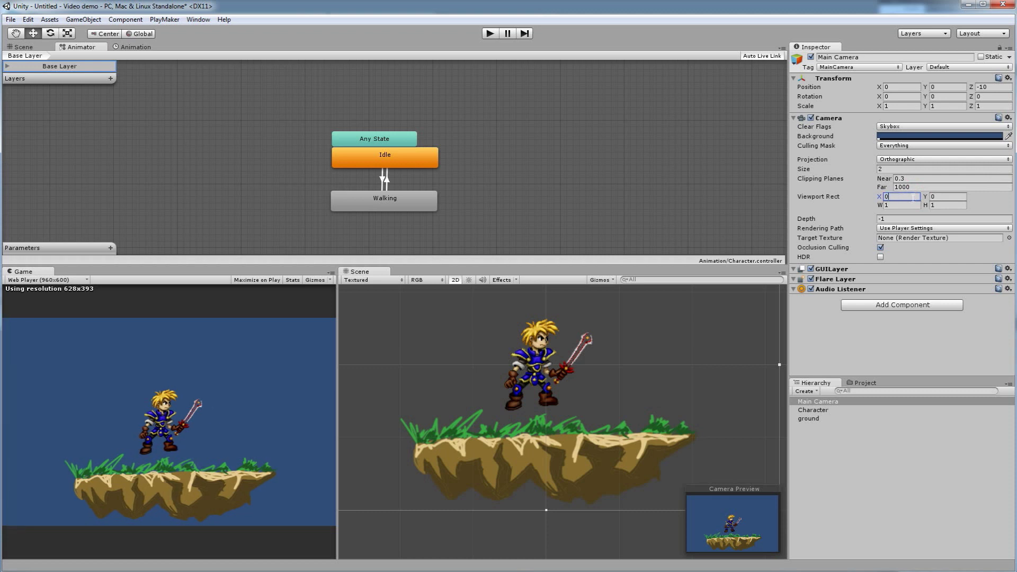
Step: Try changing the Main Camera's Viewport Rect Y and H, and return them to 0 and 1
drag(927, 198, 931, 197)
click(939, 197)
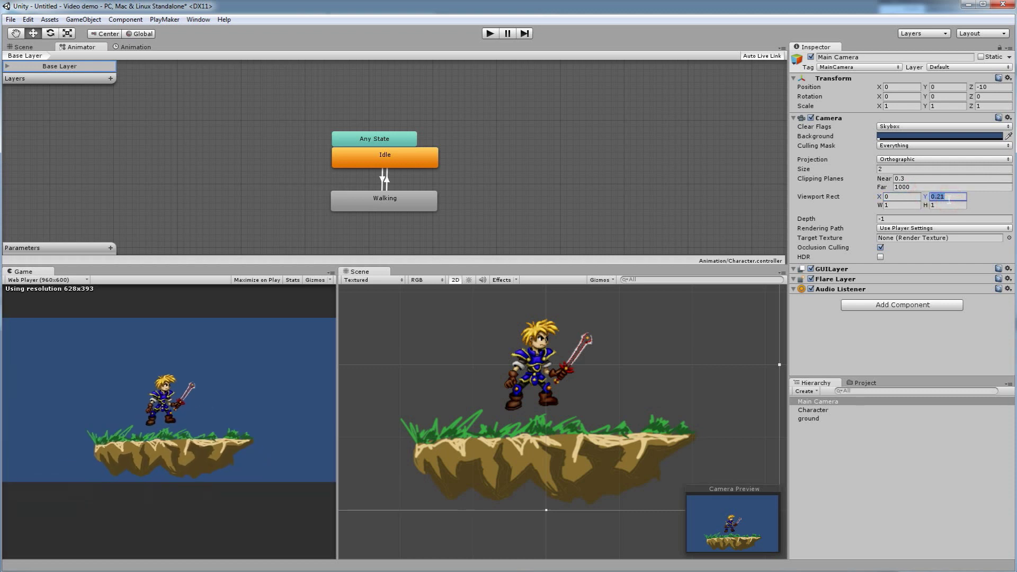
text(0)
click(937, 206)
text(1.3)
text(3)
drag(931, 207, 946, 205)
text(1)
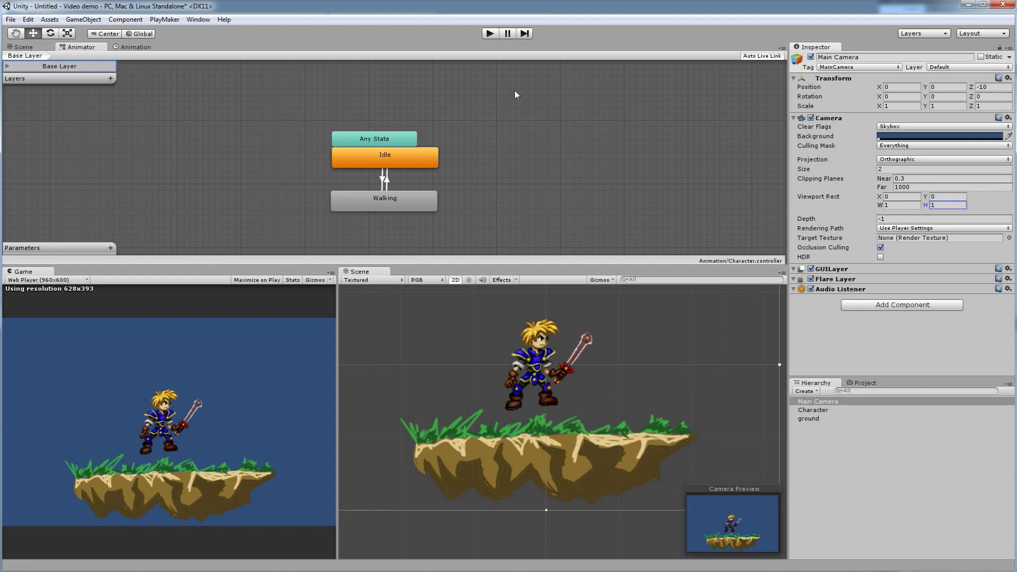
Step: Play-test the scene and try moving the character sideways under the fixed camera
click(490, 34)
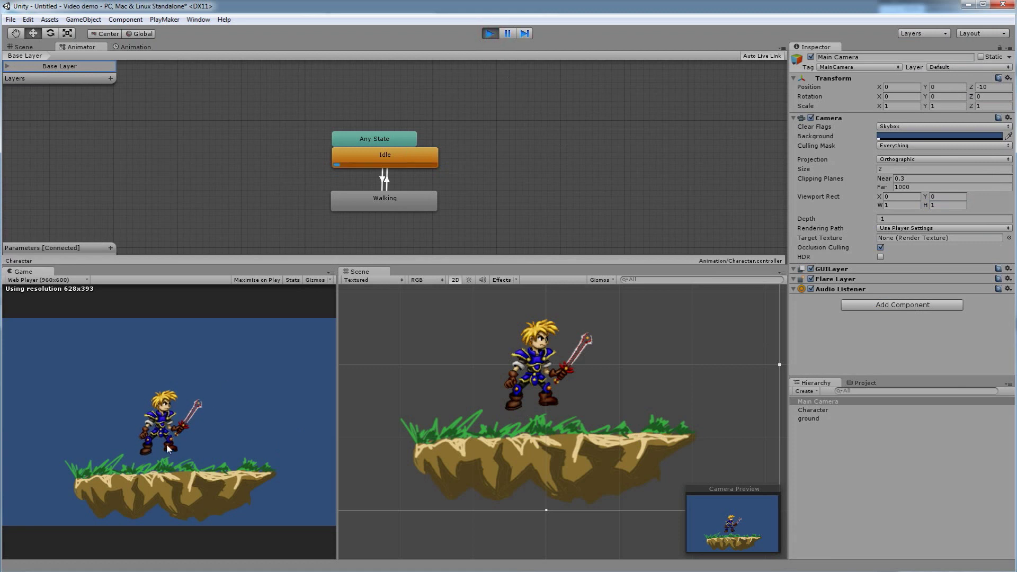
key(Left)
key(Right)
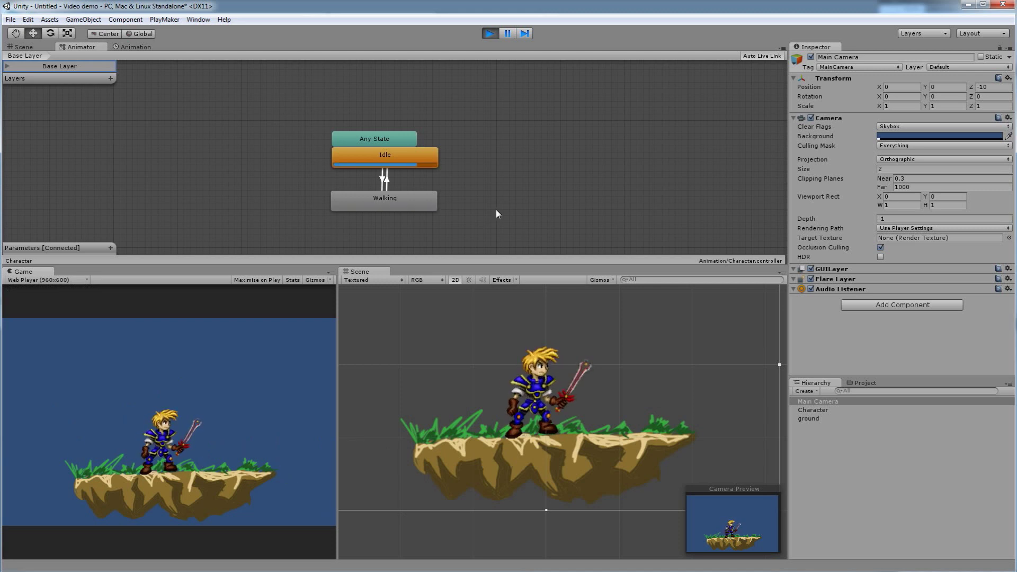
click(490, 34)
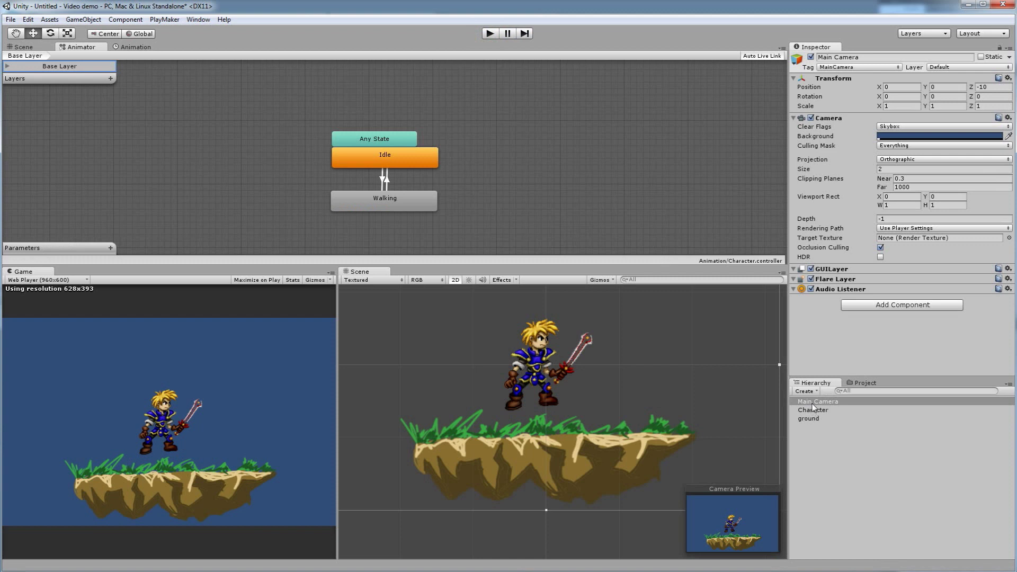
Step: Make the Main Camera a child of the Character and play-test how the camera follows it
mouse_move(813, 403)
mouse_down()
mouse_move(830, 408)
mouse_move(816, 411)
mouse_up()
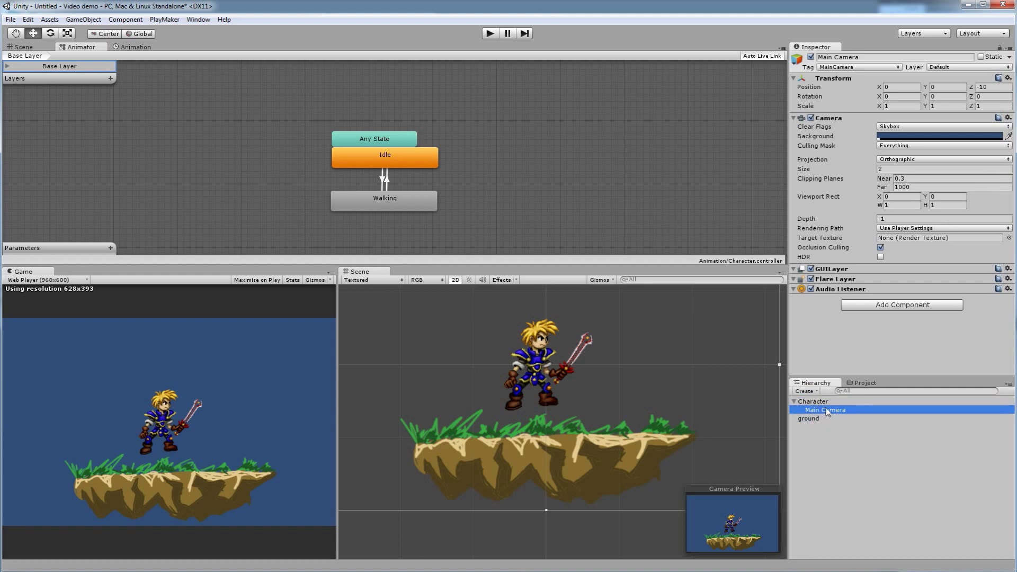
click(817, 403)
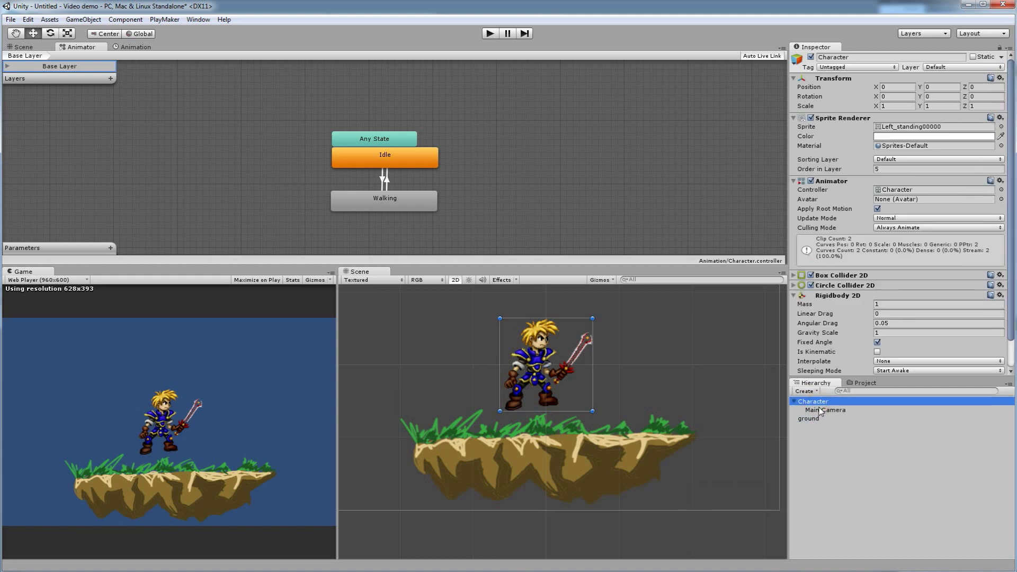
click(822, 411)
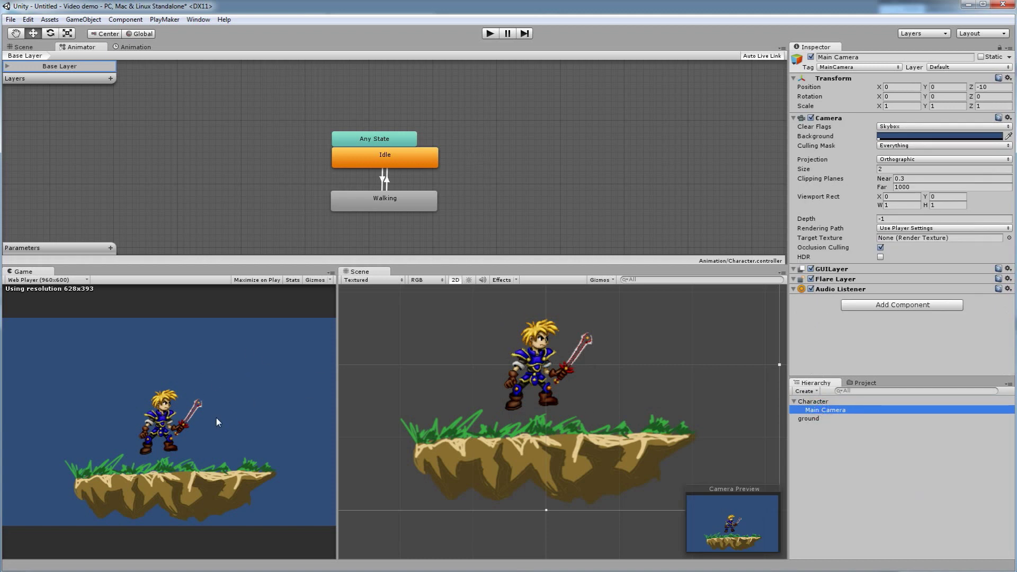
click(490, 32)
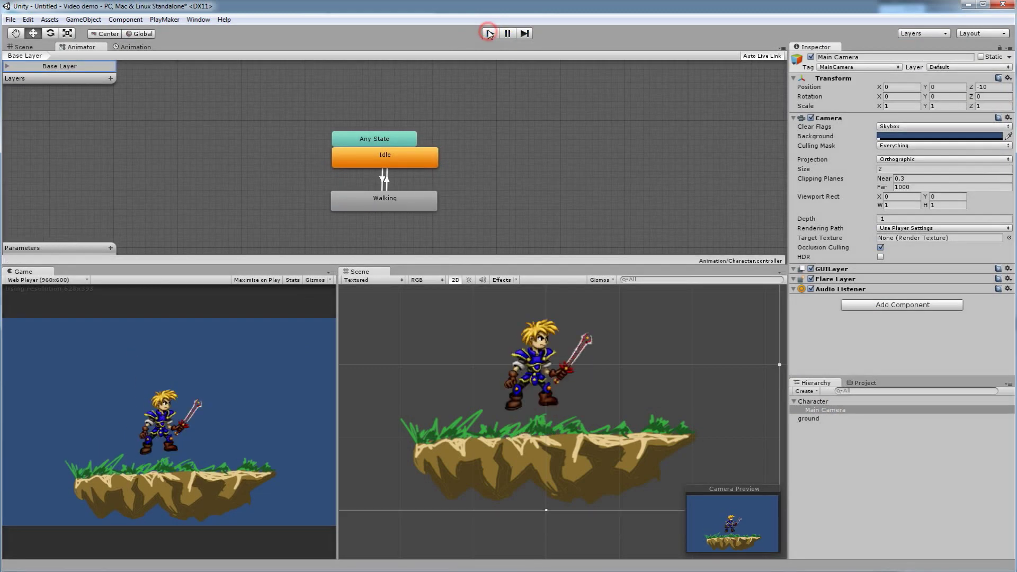
click(490, 33)
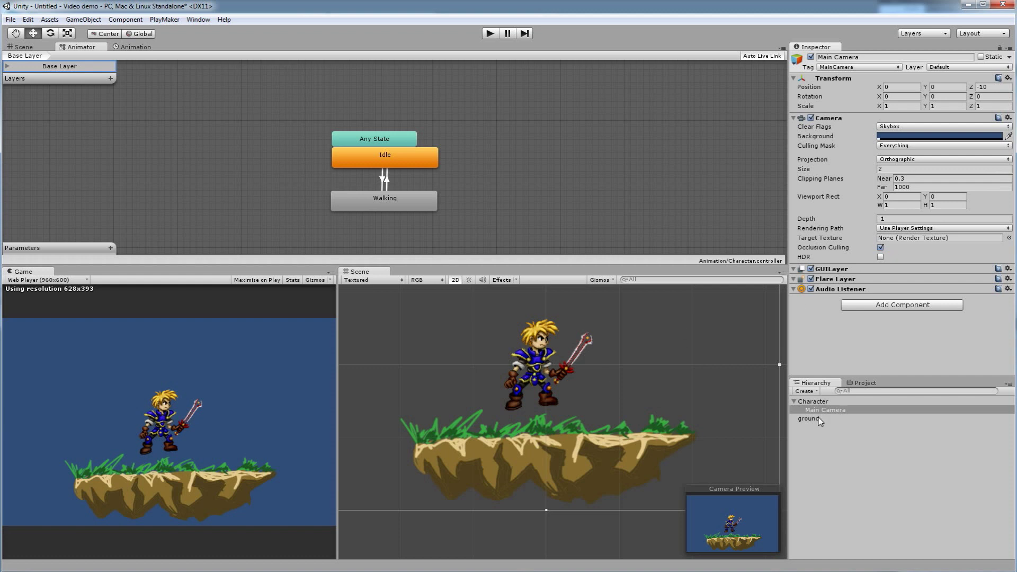
Step: Disable the character's Sprite Renderer for a play-test of the camera movement and enable it again
click(814, 402)
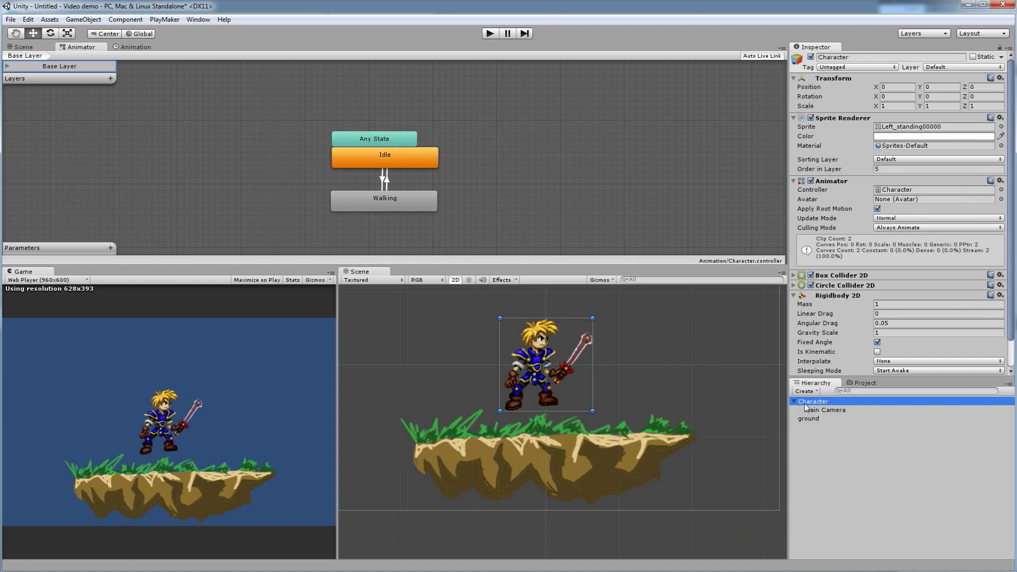
click(794, 402)
click(811, 118)
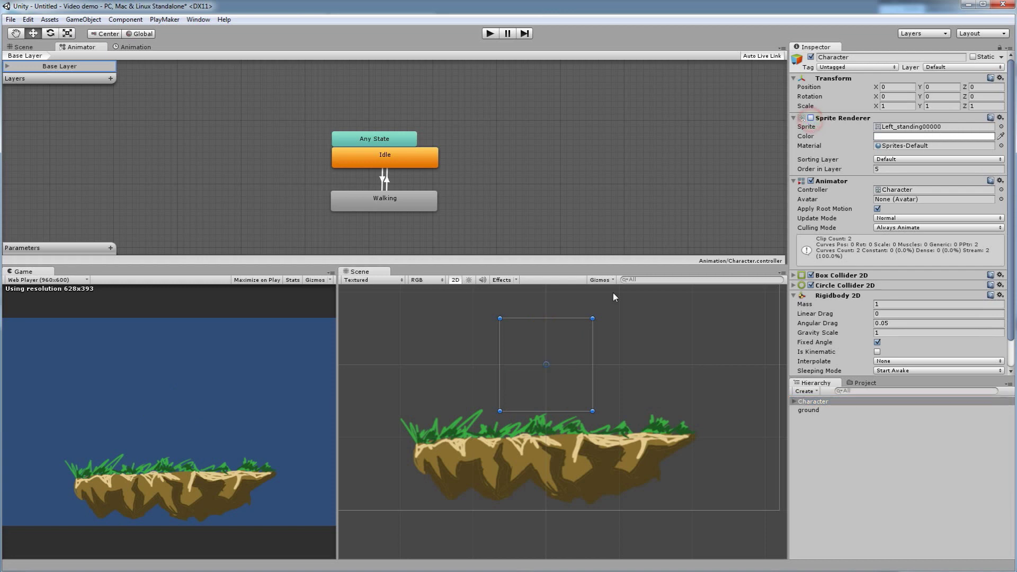
click(490, 34)
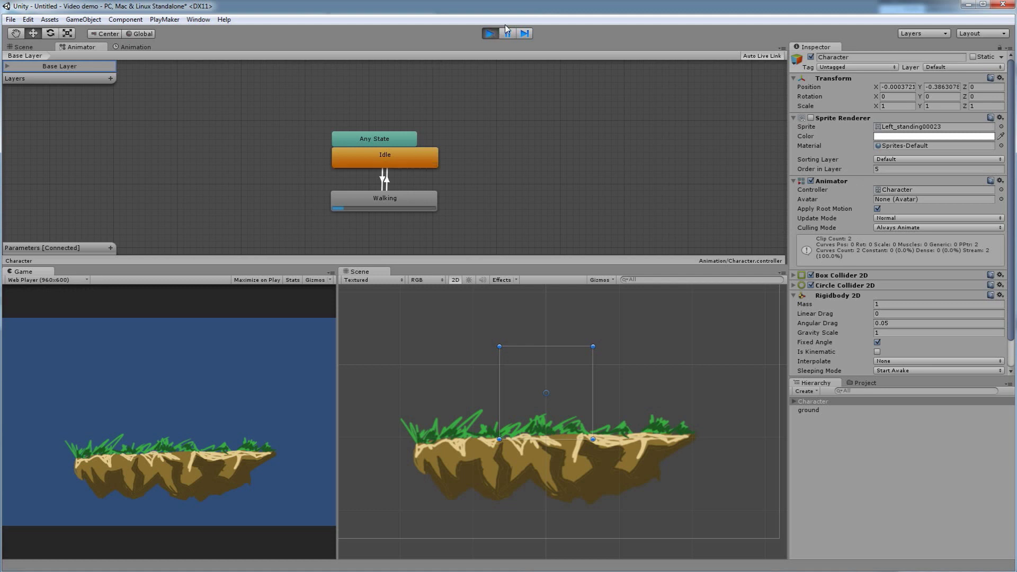
click(491, 33)
click(811, 118)
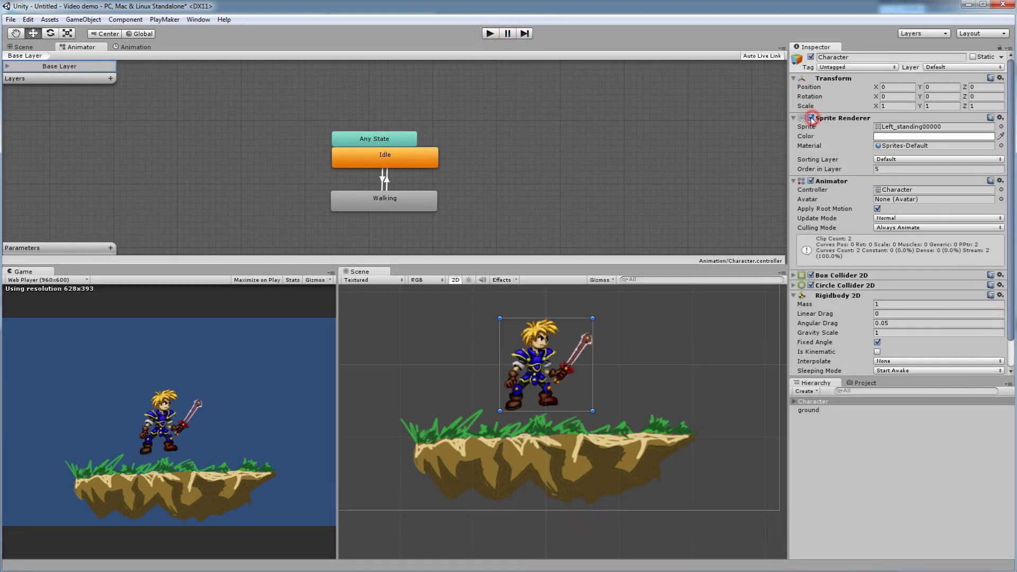
Step: Collapse the character's Sprite Renderer, Animator and Rigidbody 2D components
click(794, 118)
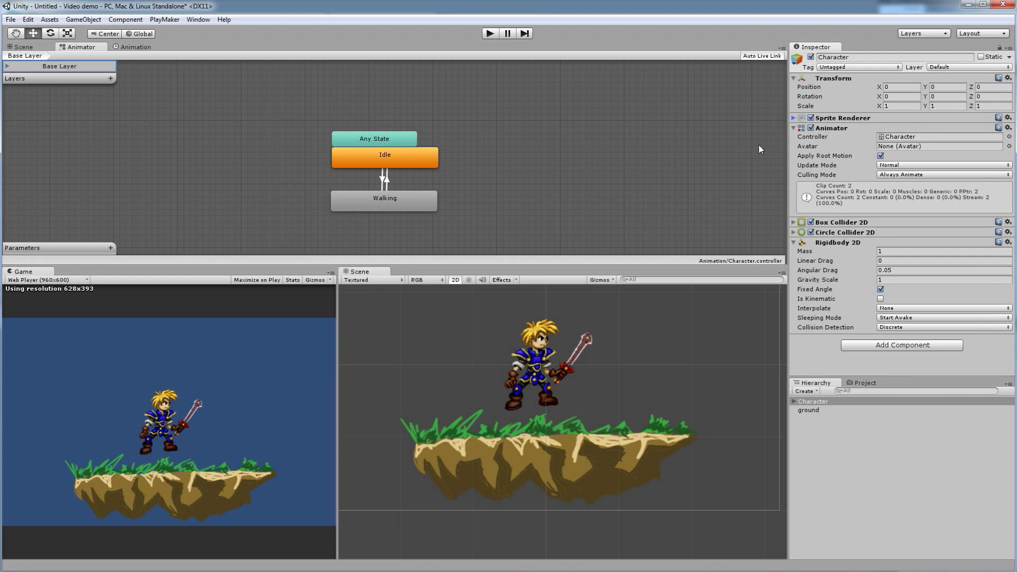
click(796, 128)
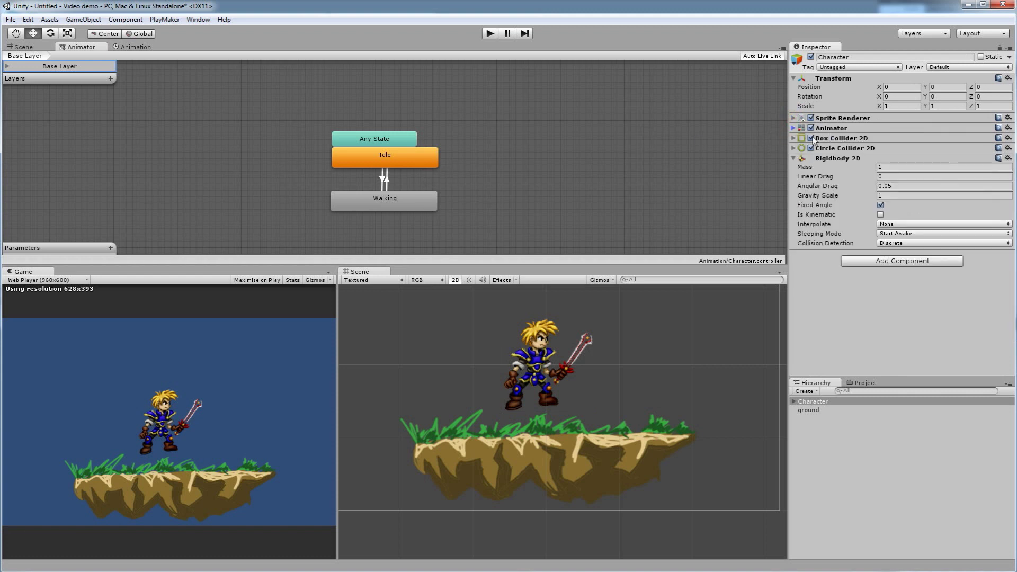
click(794, 159)
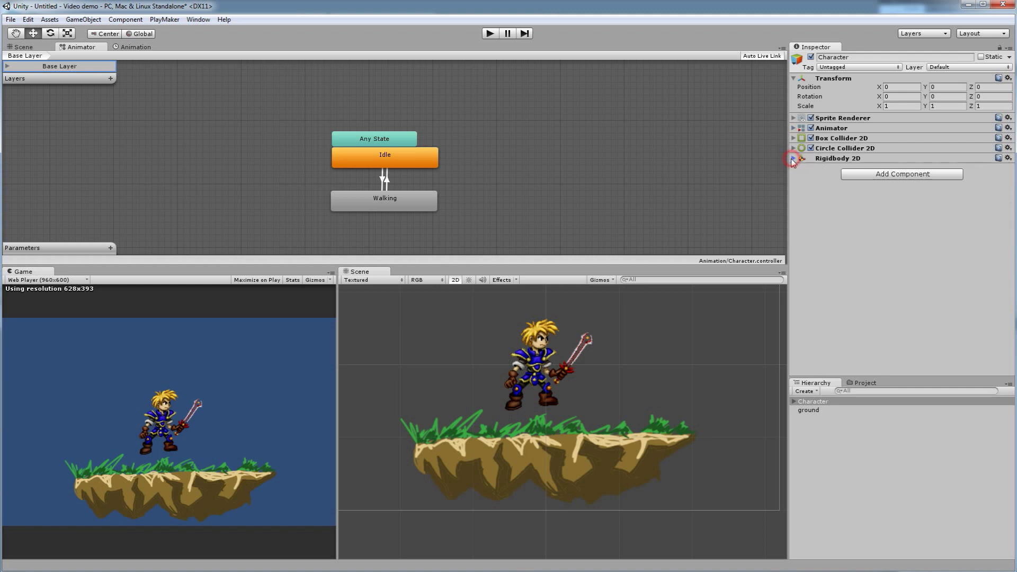
Step: Add a PlayMakerFSM component to the character
click(864, 176)
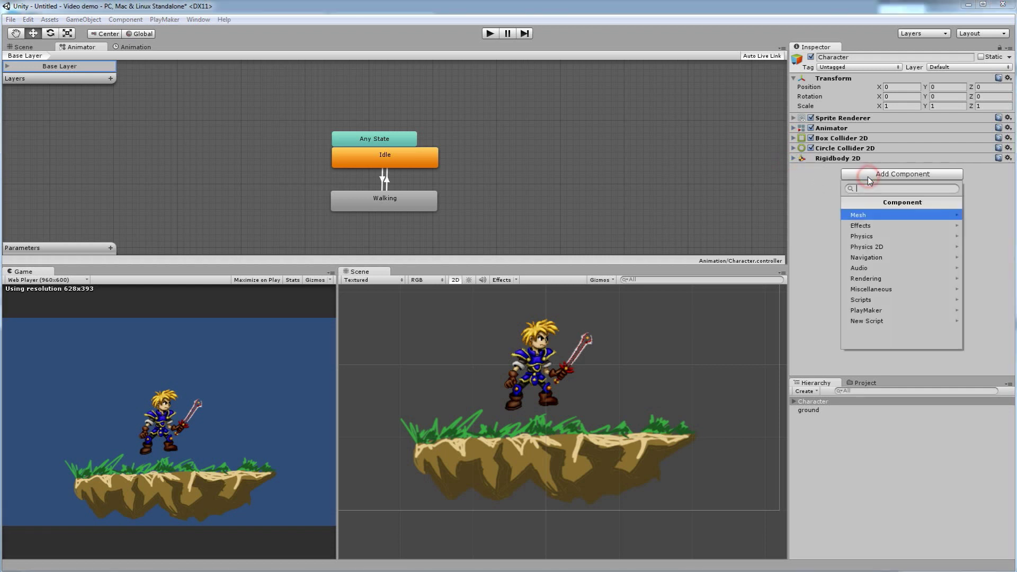
click(870, 301)
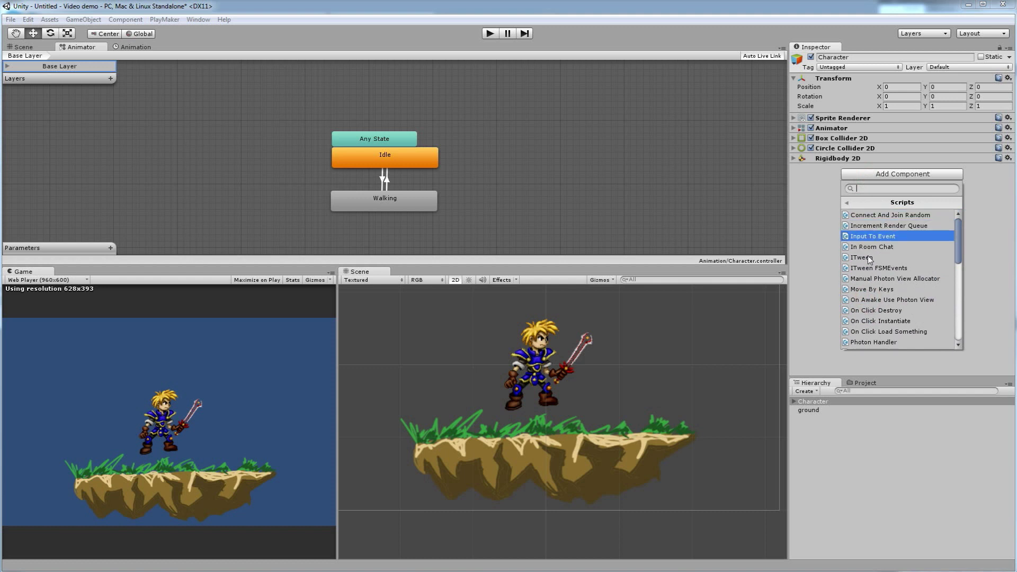
click(844, 202)
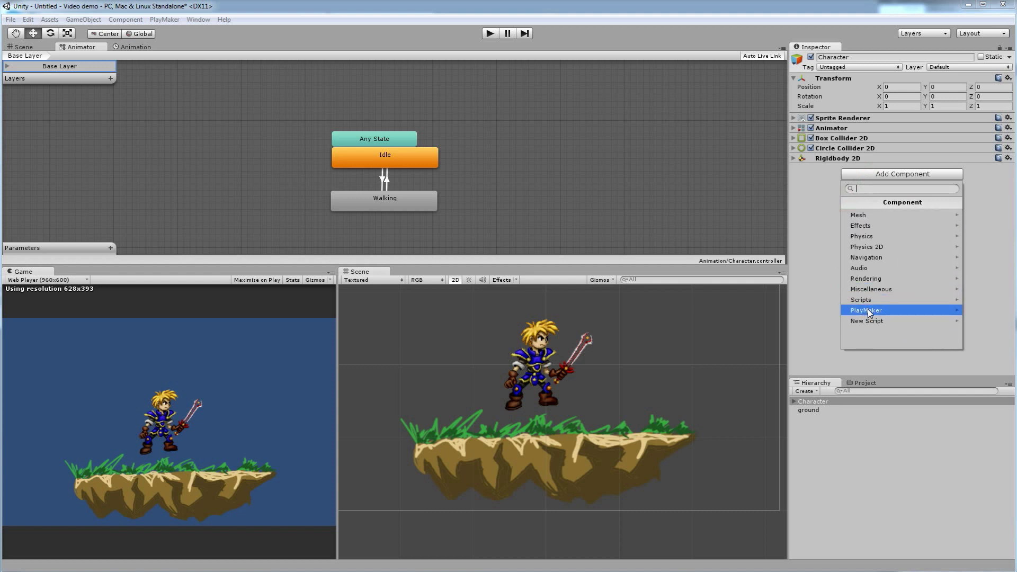
click(870, 310)
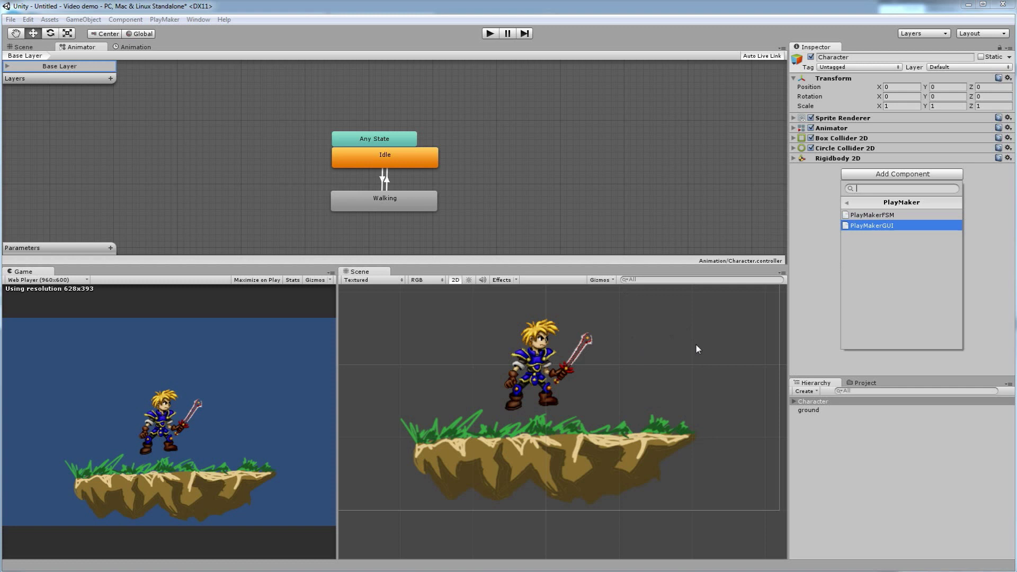
click(885, 215)
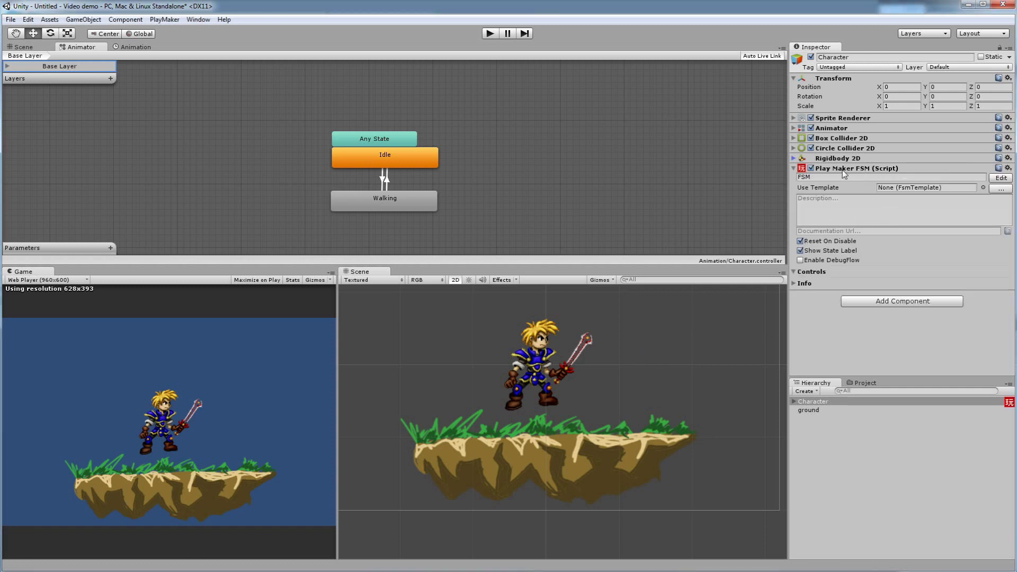
Step: Open the character's FSM for editing and place the playMaker window over the Animator and Game views
click(1001, 177)
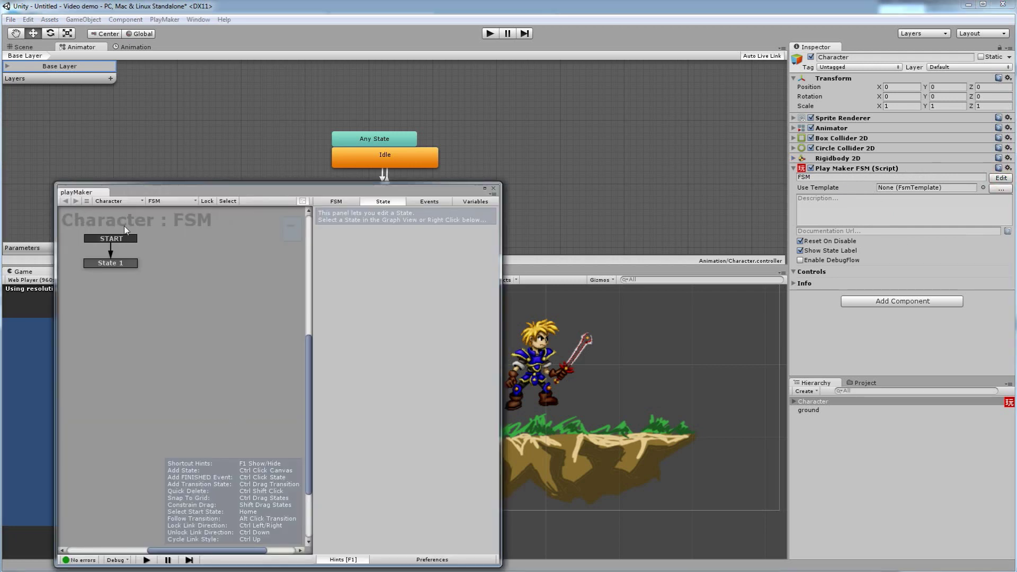
drag(275, 189, 307, 93)
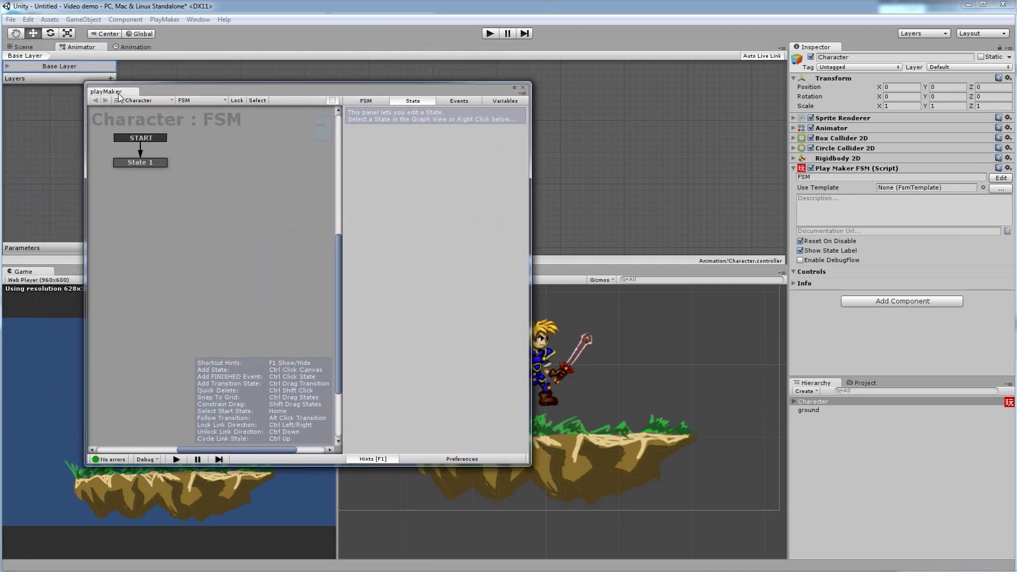
drag(111, 90, 239, 134)
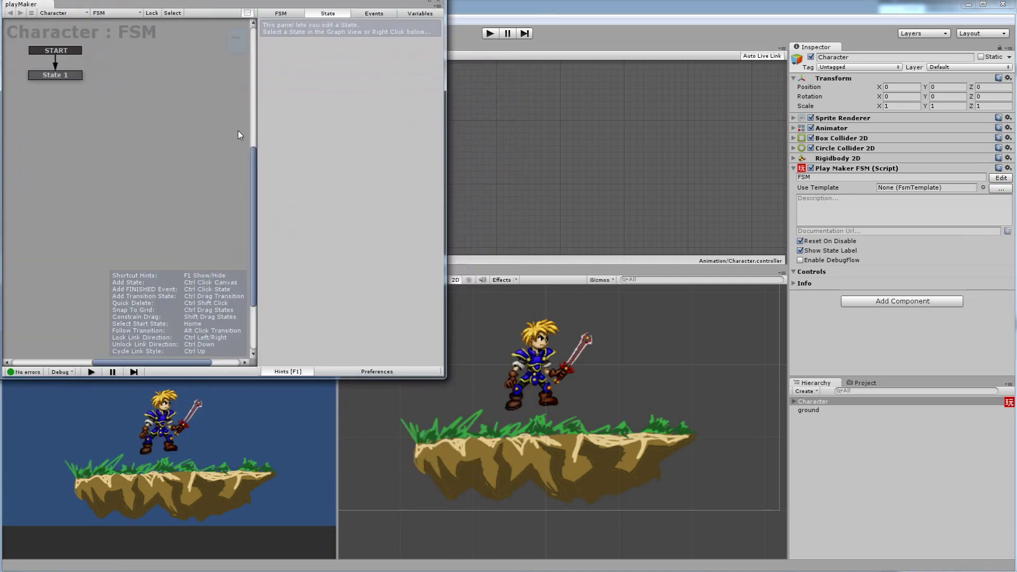
drag(168, 8, 199, 128)
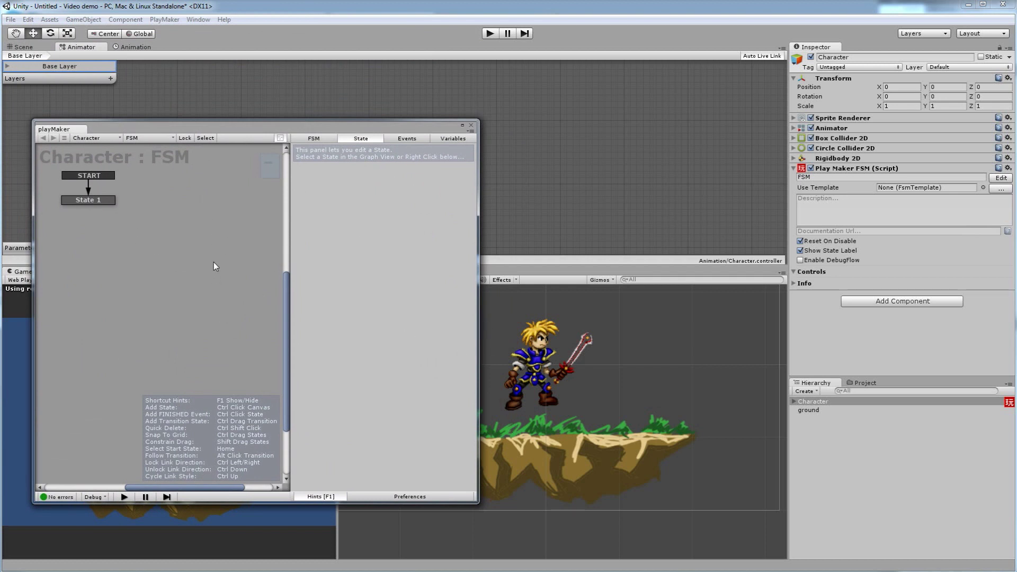
Step: Rename the FSM's State 1 as Movement
click(95, 202)
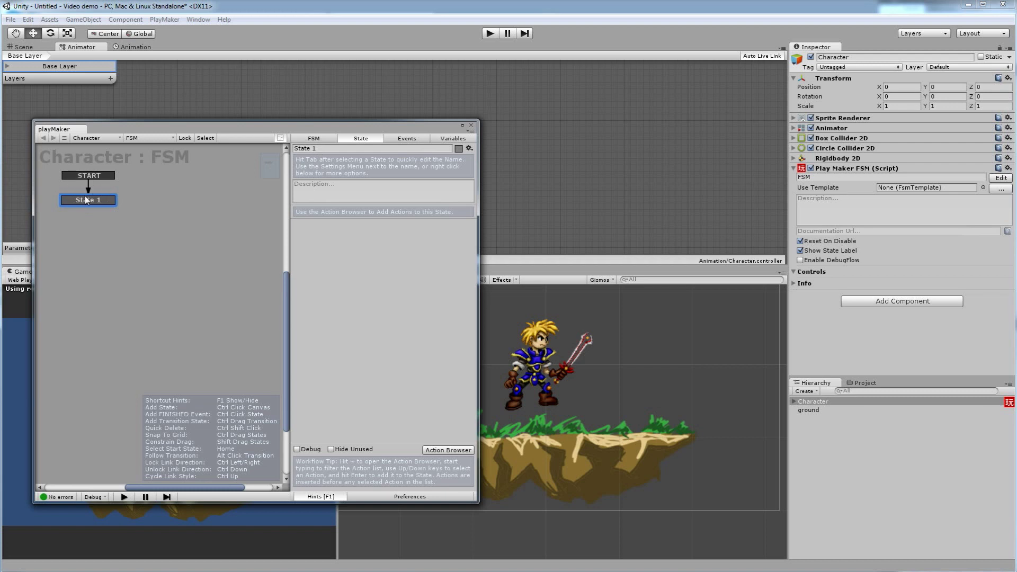
key(Tab)
key(BackSpace)
key(BackSpace)
key(BackSpace)
key(BackSpace)
key(BackSpace)
key(BackSpace)
key(BackSpace)
text(Movement)
Step: Add the events "flip left" and "flip right" to the character's FSM
click(401, 138)
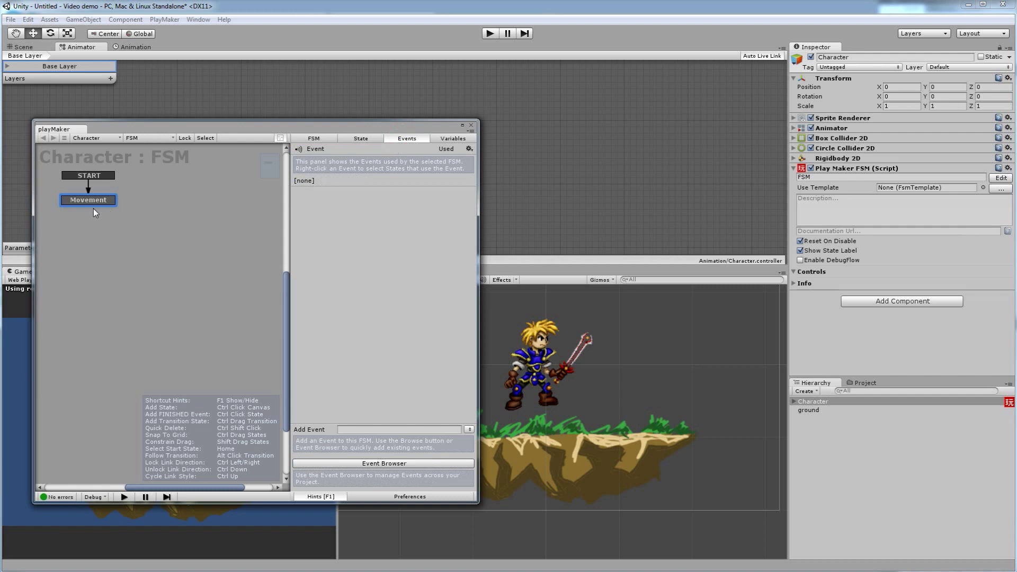
click(369, 429)
key(Return)
text(ight)
key(Return)
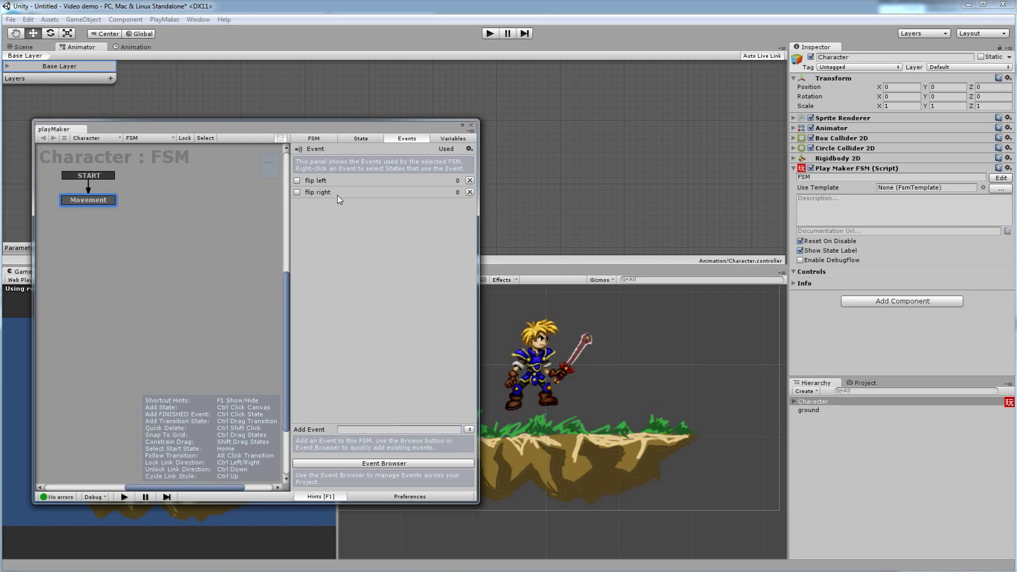
Step: Create a Float variable named xSpeed in the character's FSM
click(445, 139)
click(367, 413)
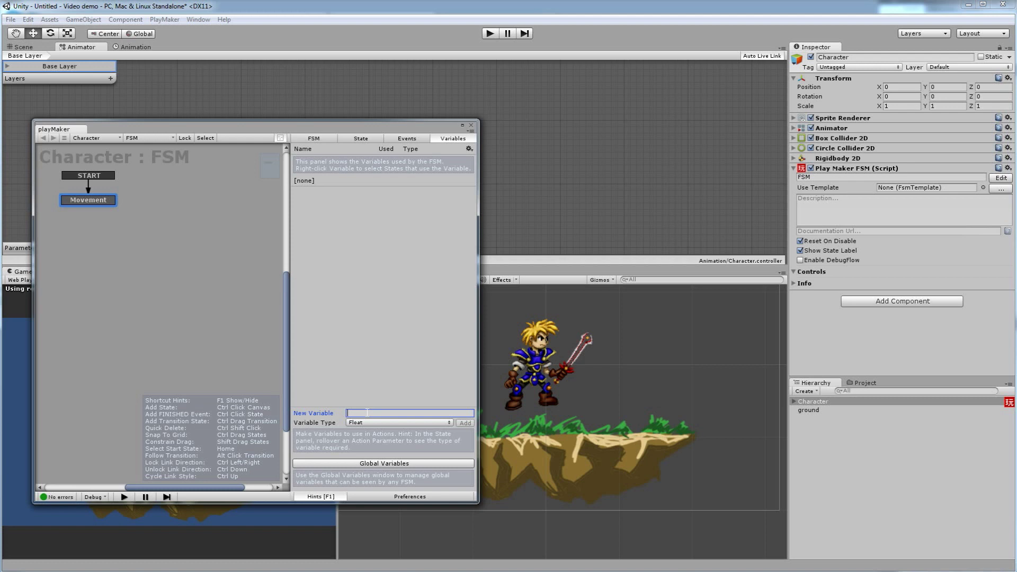
text(x)
key(BackSpace)
text(Speed)
key(Return)
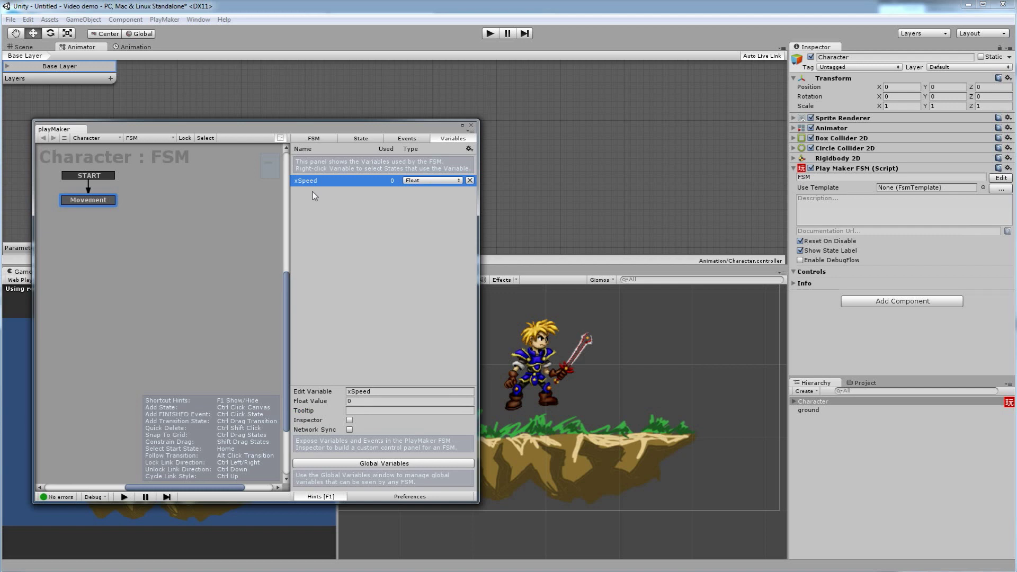
click(404, 139)
click(453, 138)
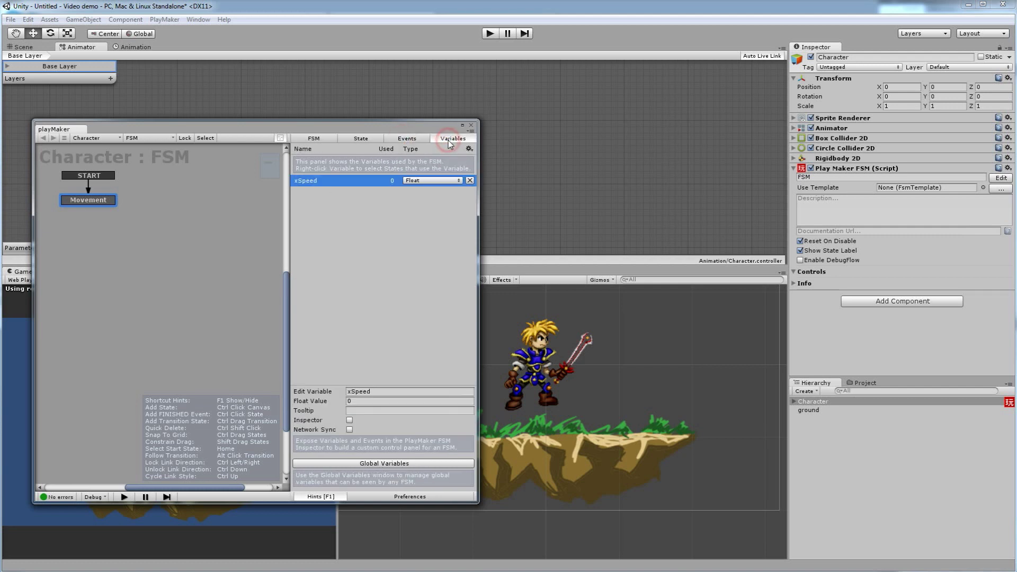
click(368, 137)
click(329, 135)
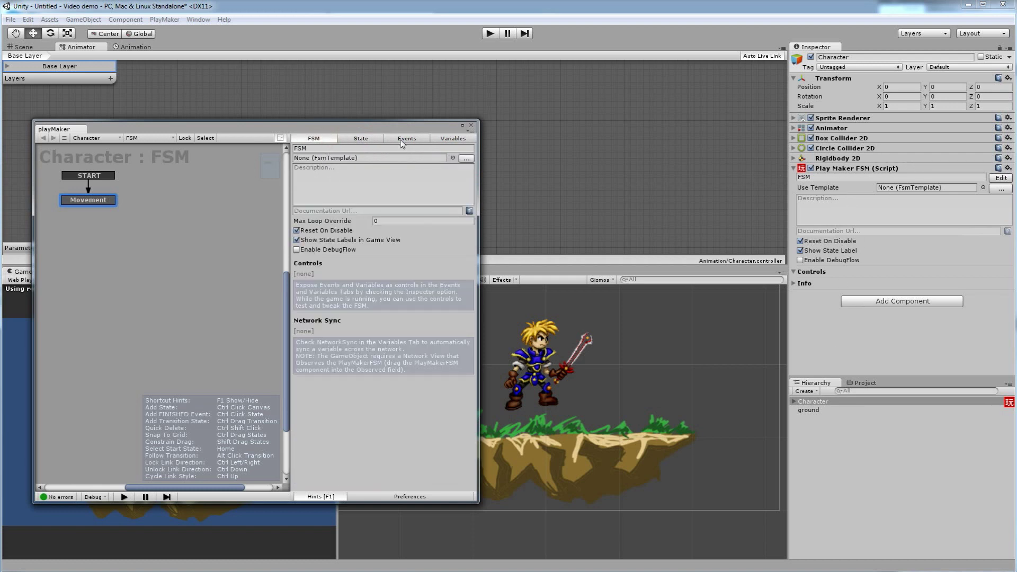
Step: Add "flip left" and "flip right" transitions to the Movement state
click(360, 137)
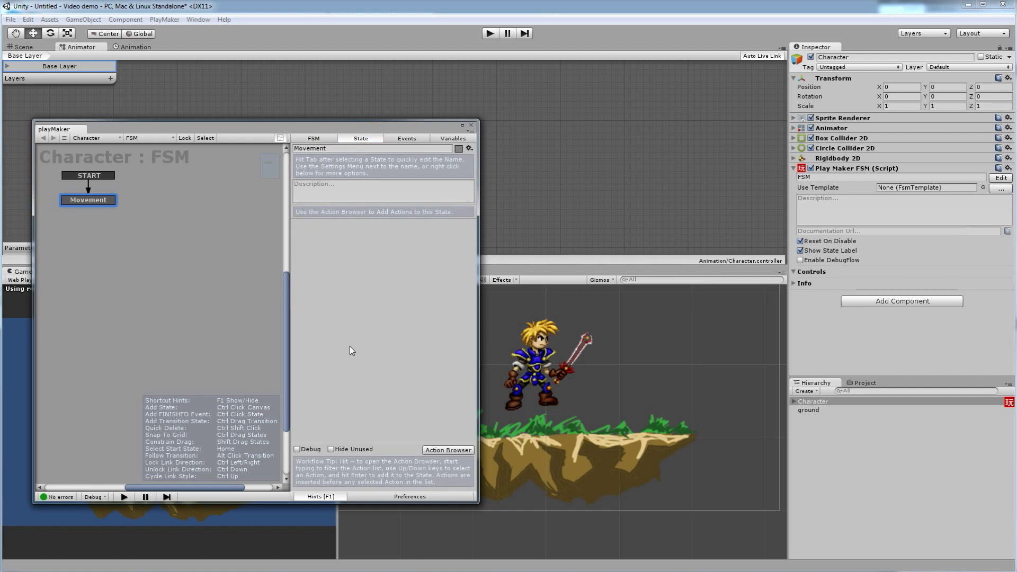
right_click(102, 204)
mouse_move(137, 207)
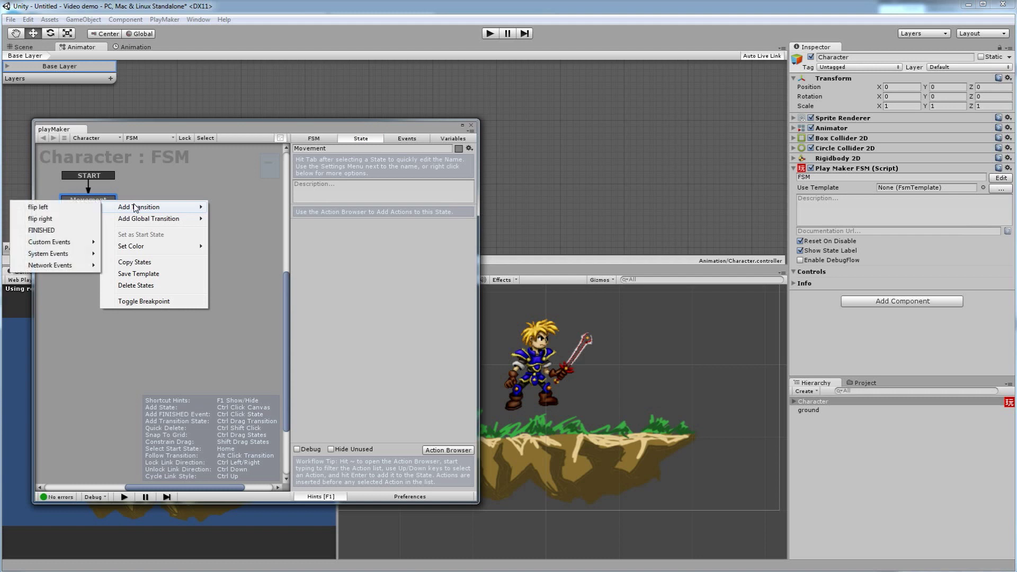
click(44, 211)
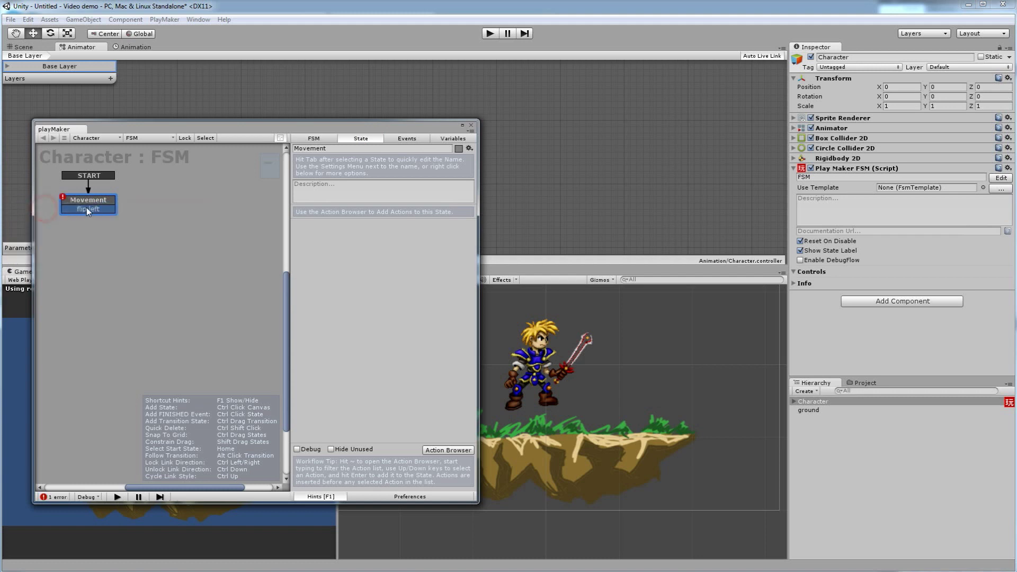
right_click(97, 202)
mouse_move(110, 208)
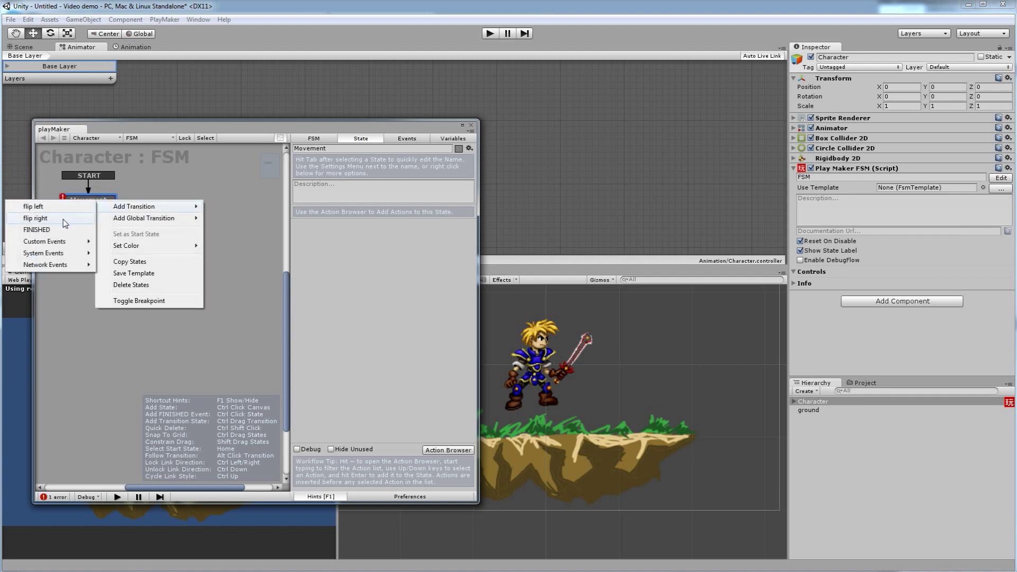
click(62, 218)
click(106, 209)
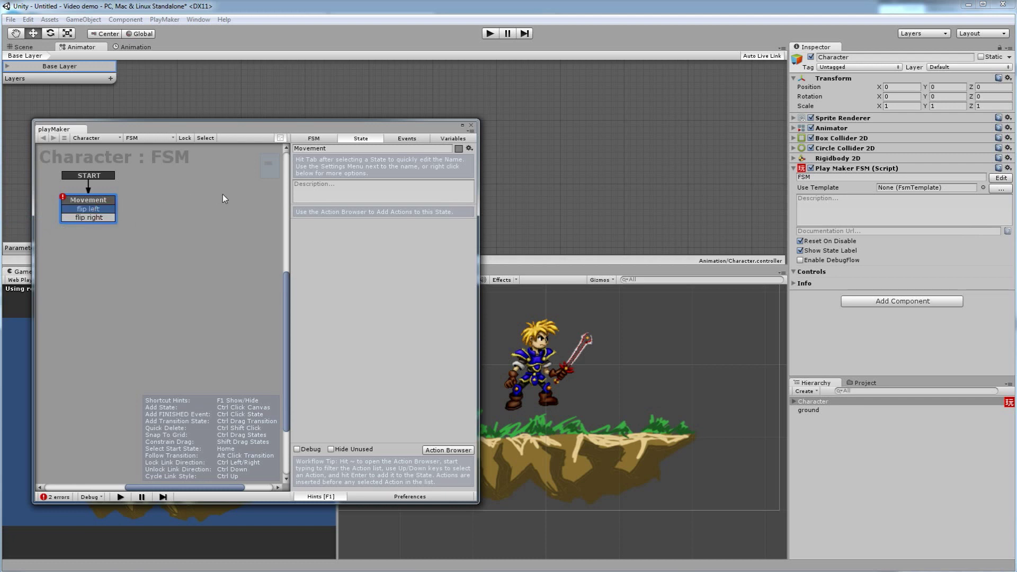
Step: Add two new states to the FSM beside Movement, named "flip left" and "flip right", one above the other
right_click(190, 199)
click(206, 201)
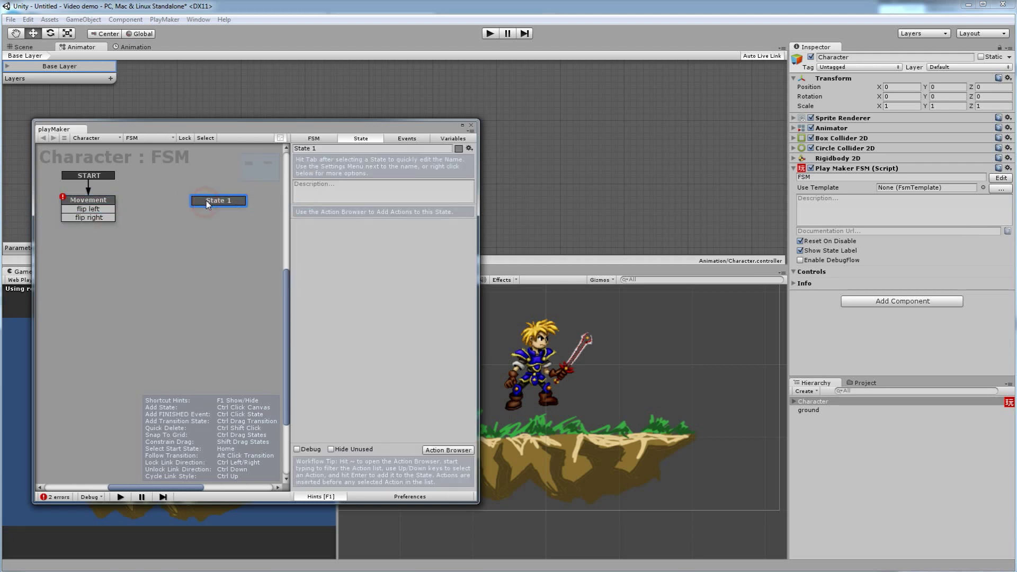
click(320, 149)
key(BackSpace)
text(flip left)
right_click(201, 238)
click(211, 241)
click(319, 149)
text(flip right)
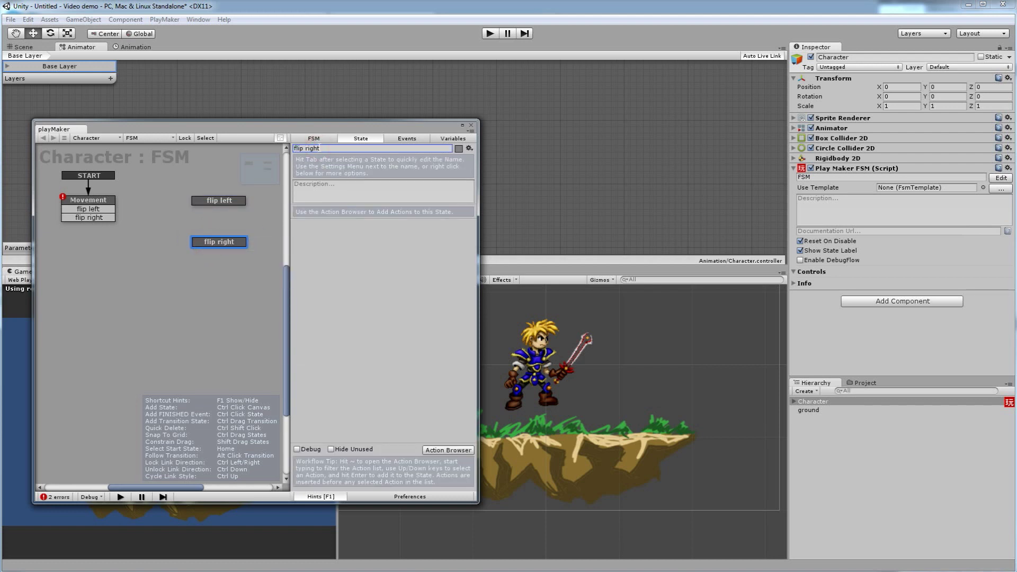
Step: Link Movement's flip left transition to the flip left state and its flip right transition to the flip right state
click(102, 212)
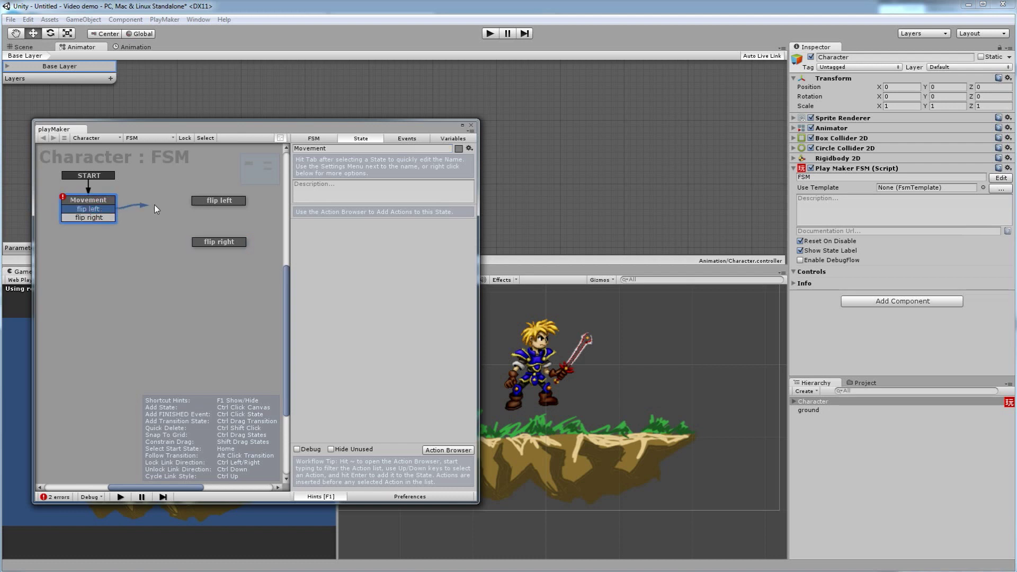
drag(206, 202, 206, 201)
drag(101, 218, 198, 241)
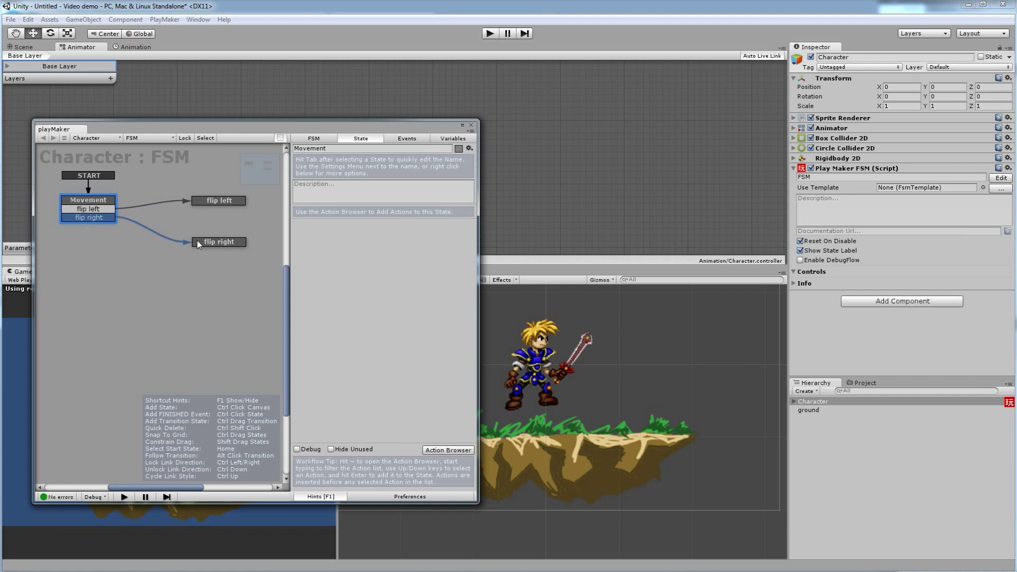
click(95, 209)
click(226, 201)
click(96, 219)
Step: Add the Get Axis action from the Input category to the Movement state
click(107, 201)
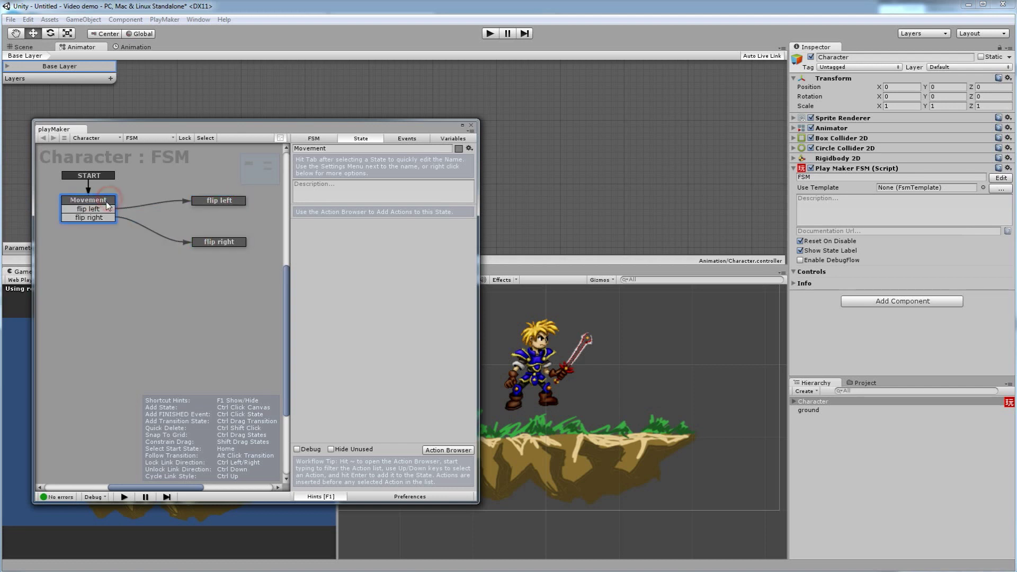
click(440, 450)
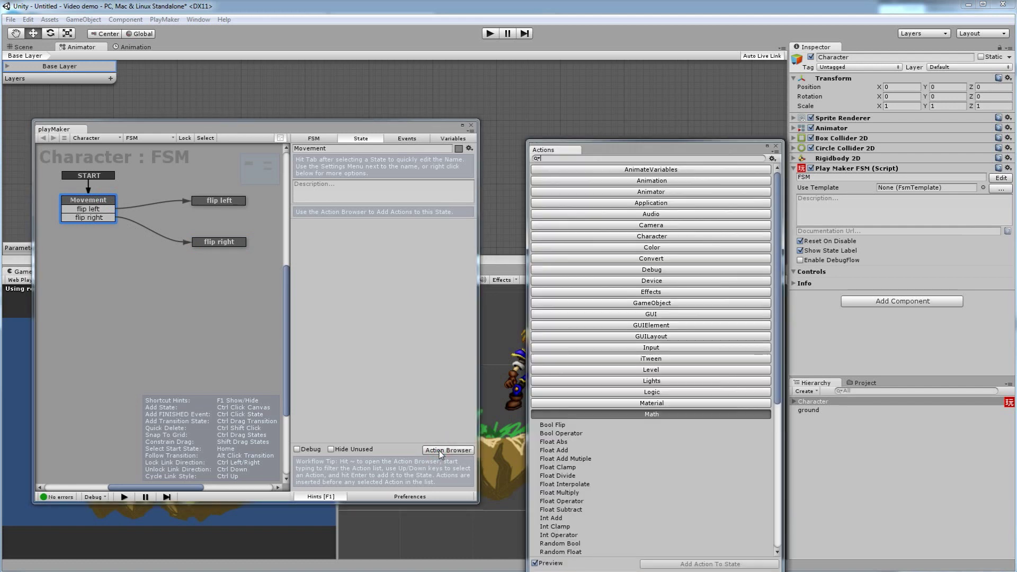
click(632, 403)
click(639, 392)
click(641, 381)
click(642, 370)
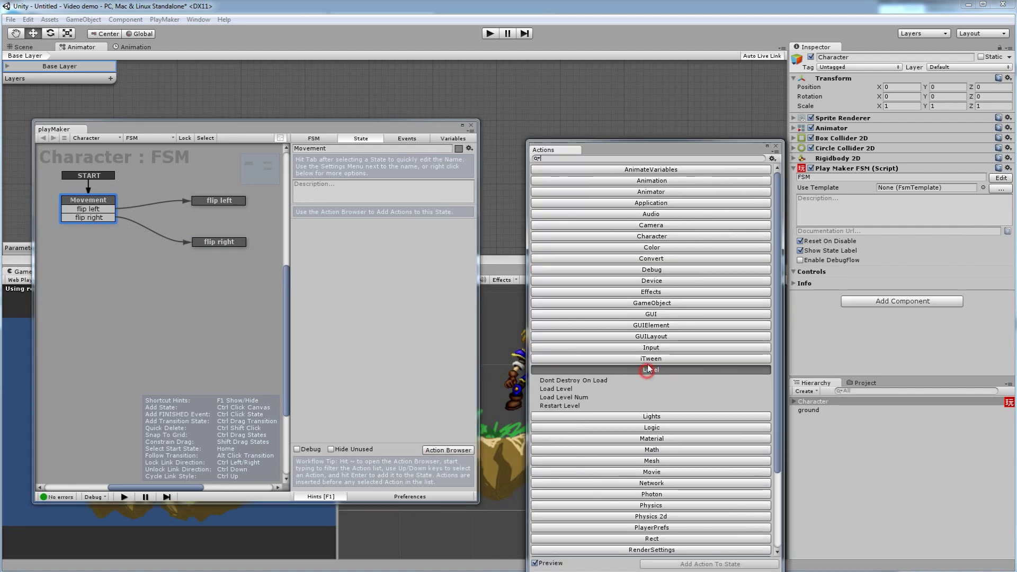
click(643, 358)
click(648, 349)
scroll(625, 365, down, 5)
scroll(625, 330, up, 5)
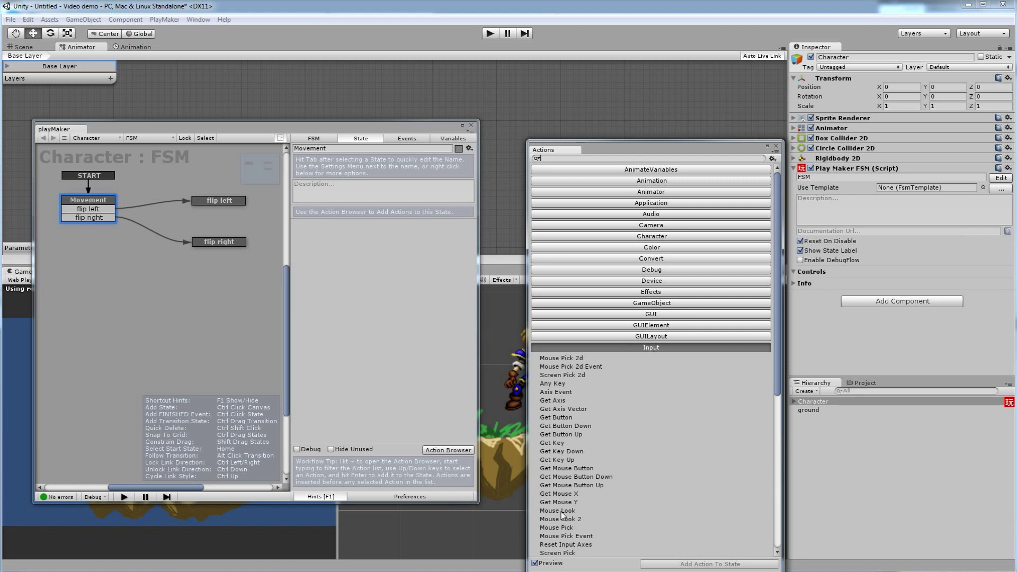
scroll(564, 512, down, 3)
scroll(563, 512, up, 1)
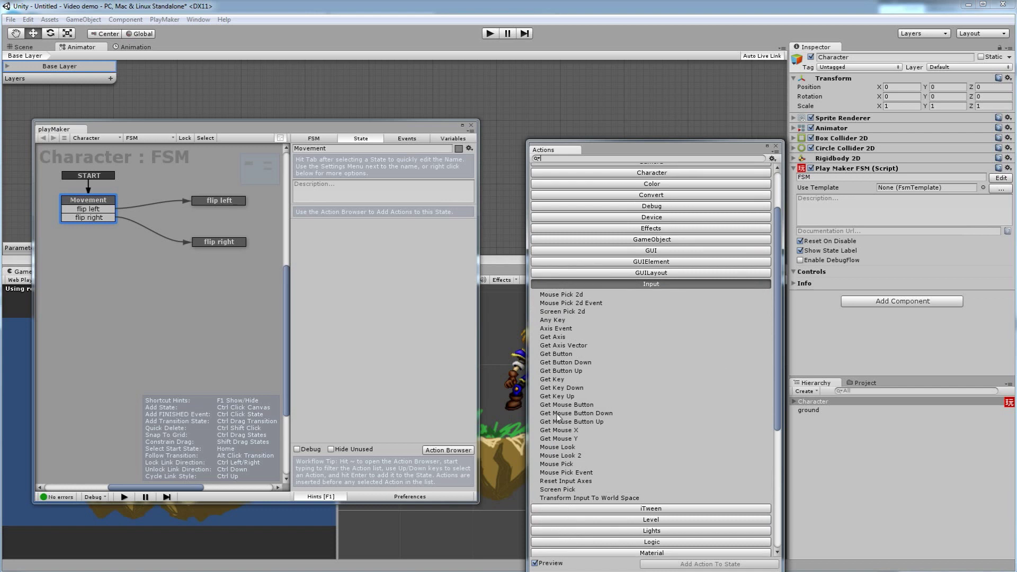
click(557, 338)
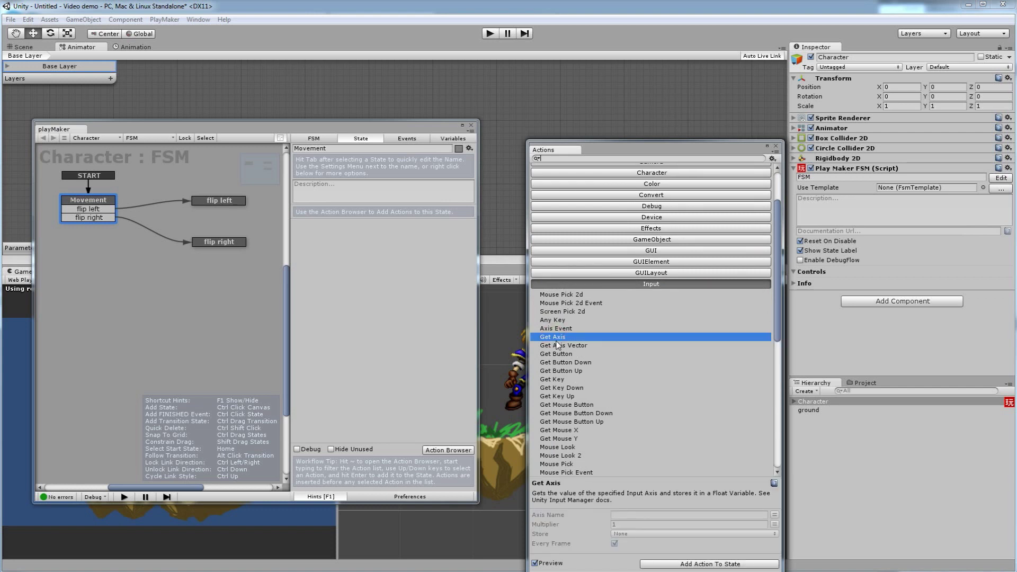
double_click(552, 340)
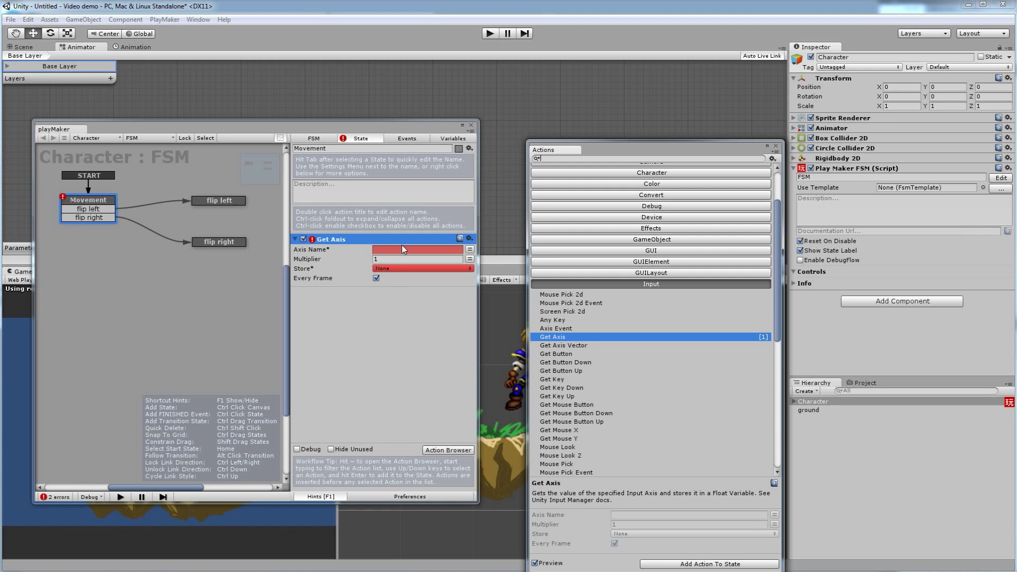
Step: Enter "horizontal" as a directly typed Axis Name in the Get Axis action, without using a variable
click(465, 252)
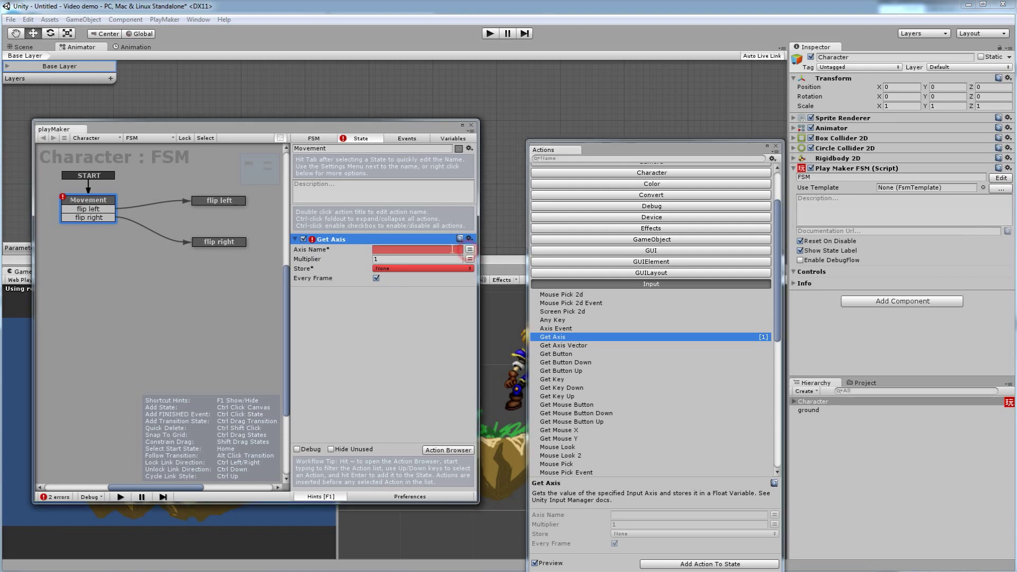
click(470, 249)
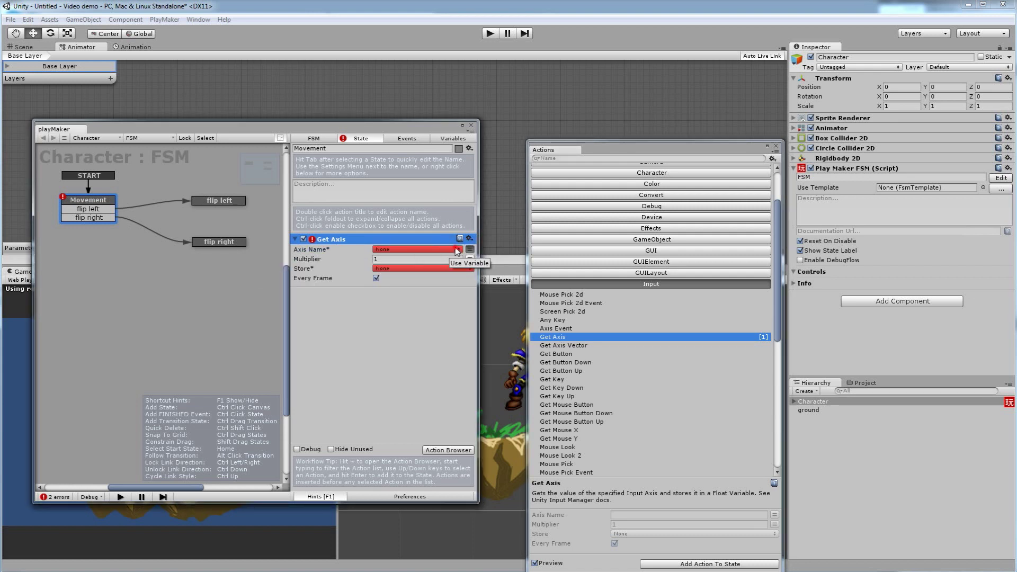
click(456, 249)
click(468, 250)
click(470, 250)
click(431, 252)
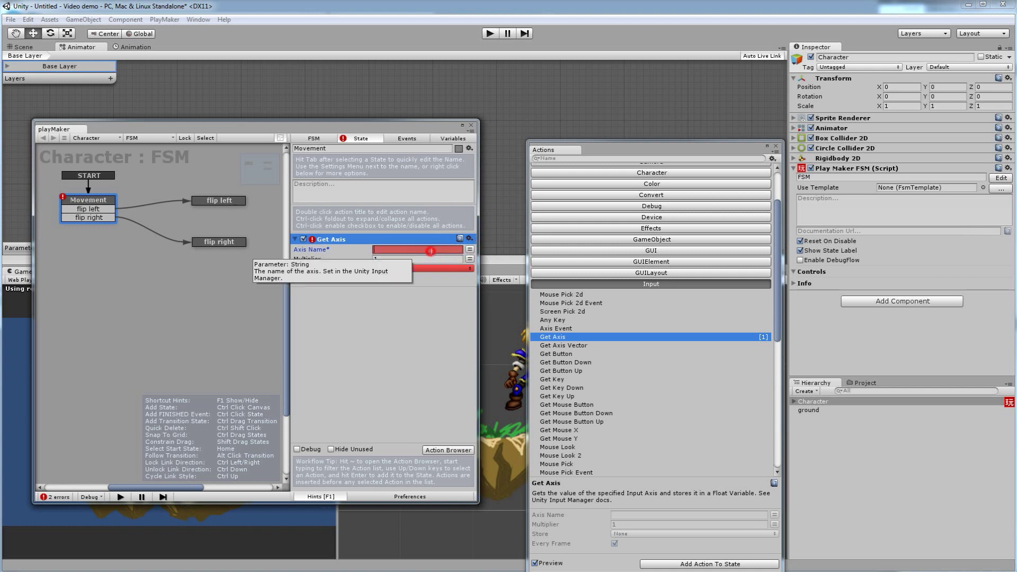
text(ho)
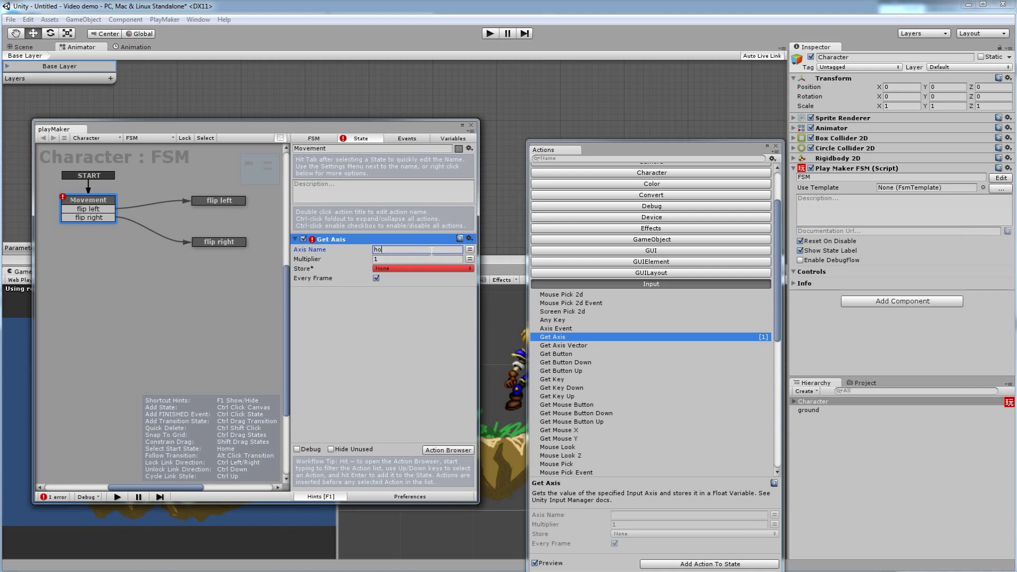
text(rizontal)
Step: Open the project's input settings and examine the first Horizontal axis's name and button assignments
click(27, 20)
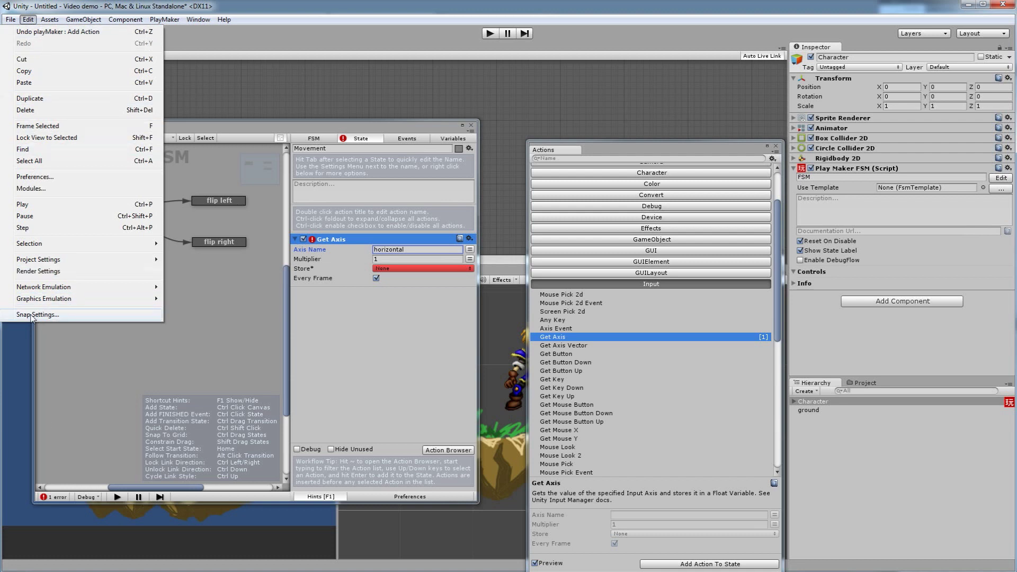
mouse_move(42, 300)
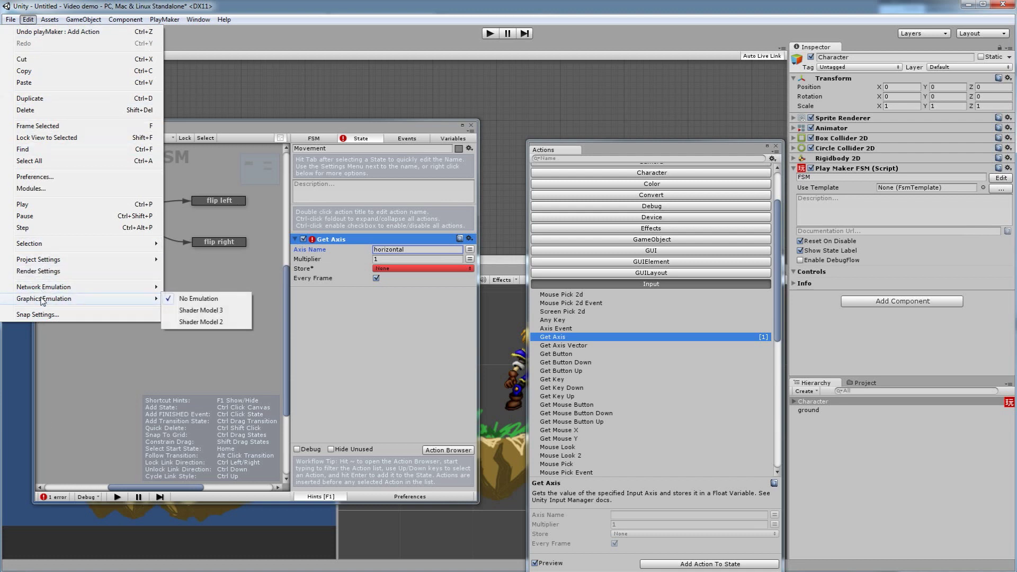
mouse_move(35, 244)
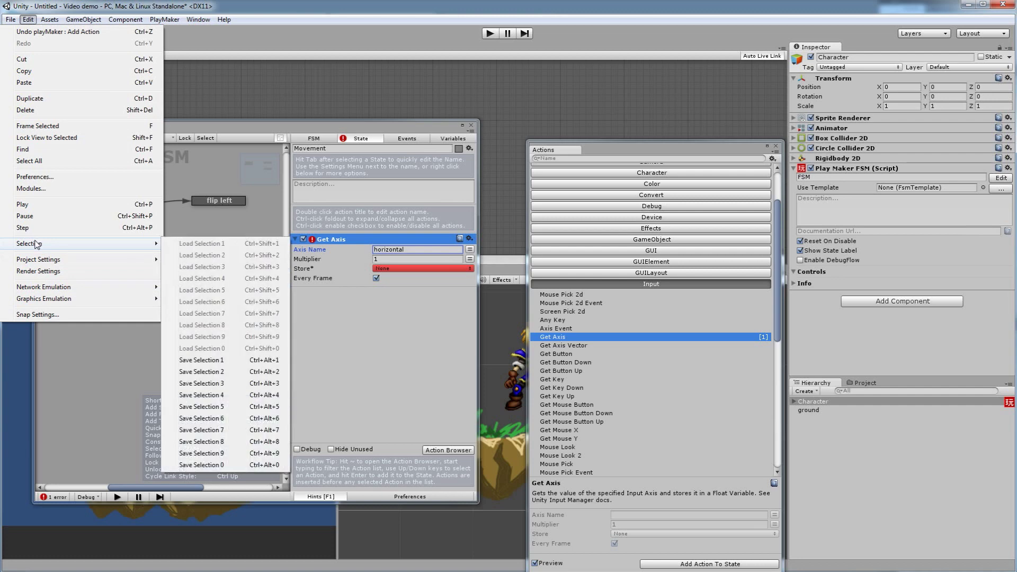
mouse_move(127, 260)
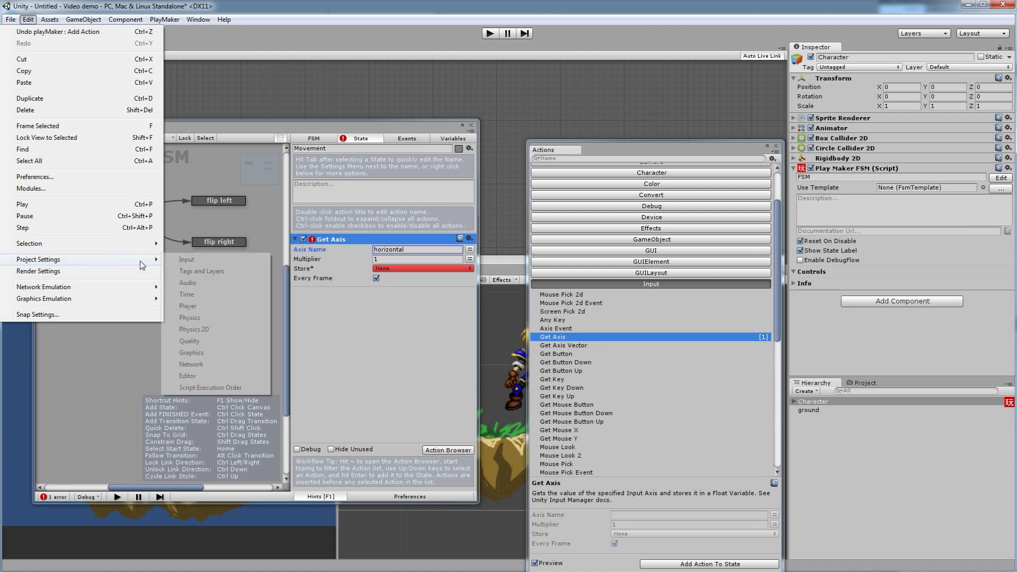
click(186, 261)
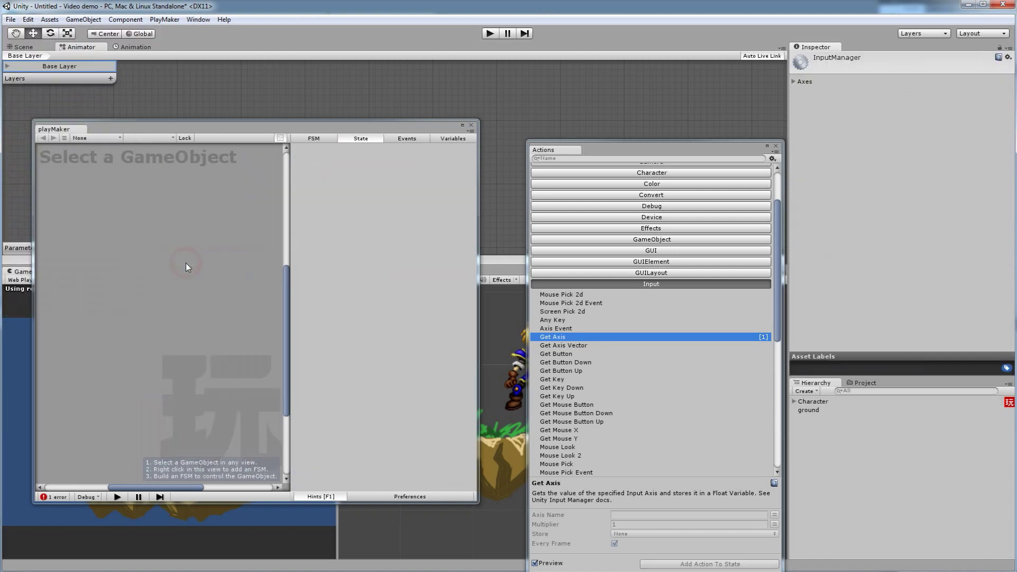
click(800, 83)
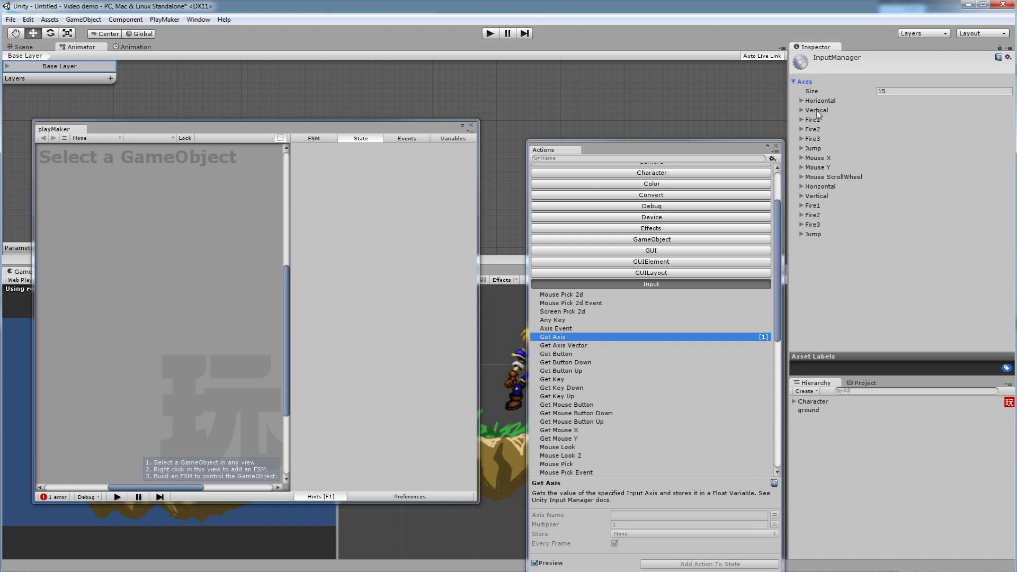
click(803, 101)
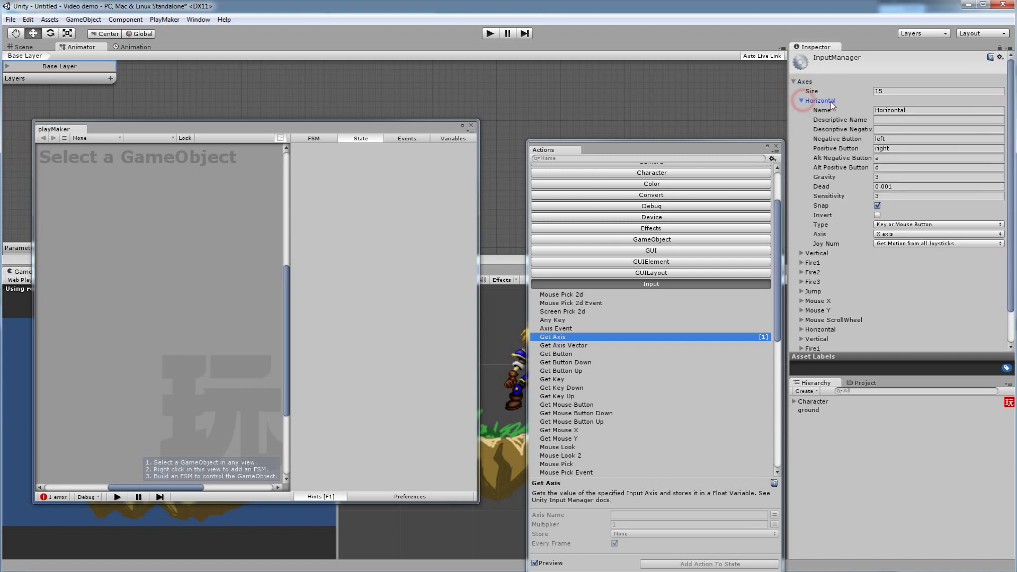
click(881, 110)
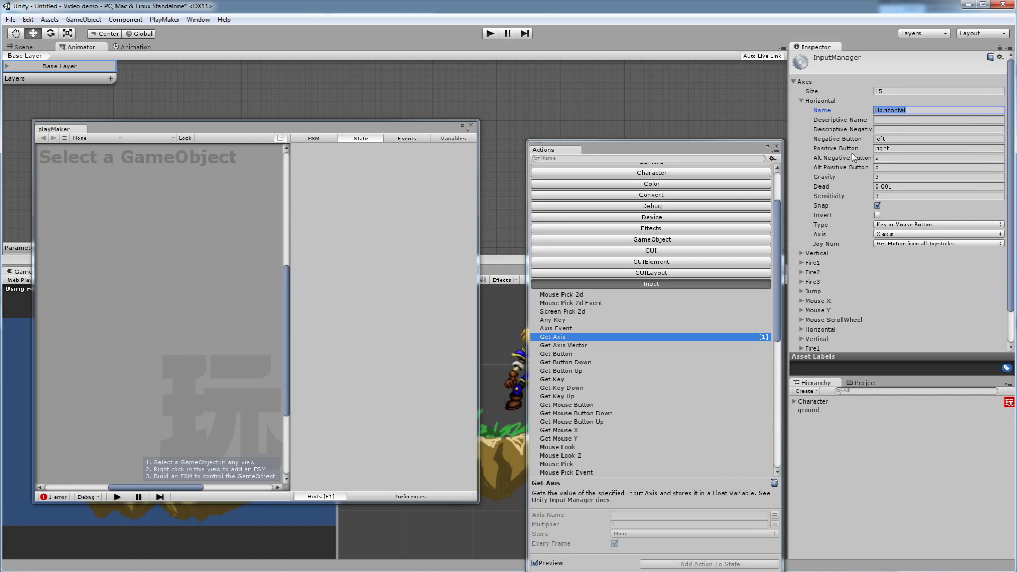
click(802, 100)
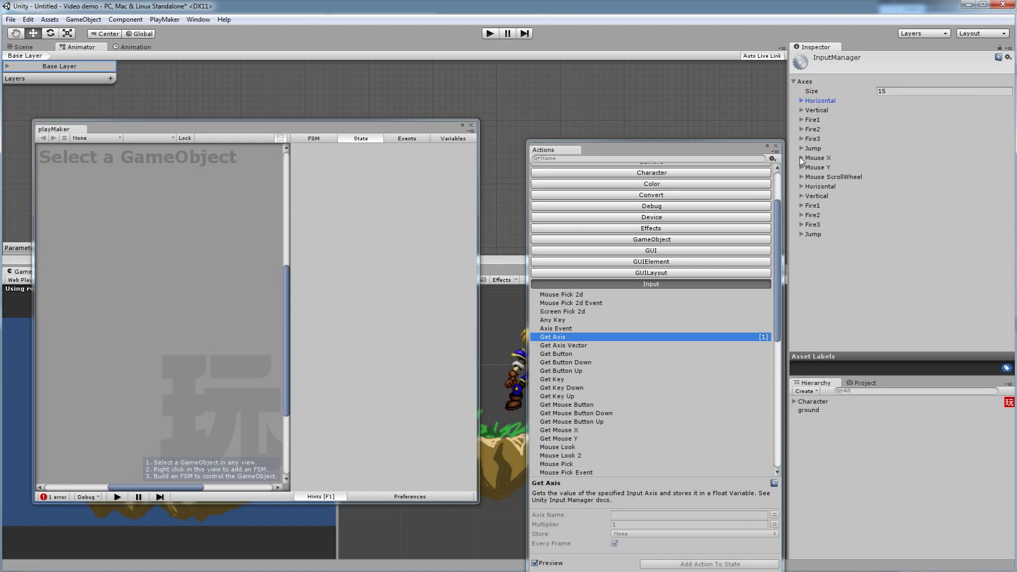
click(794, 81)
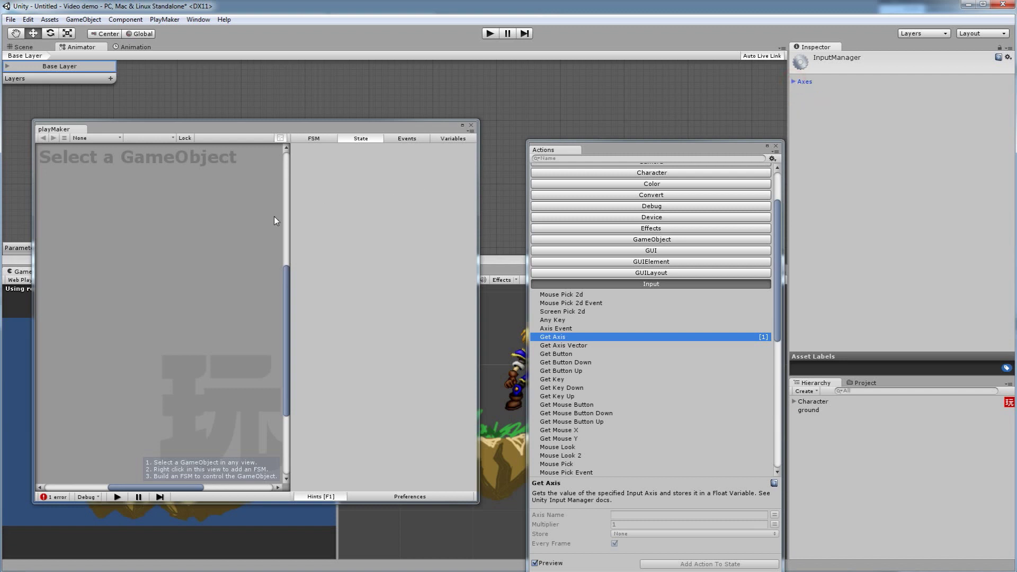
Step: Return to the Character's FSM and capitalize the Get Axis action's Axis Name as "Horizontal"
click(815, 403)
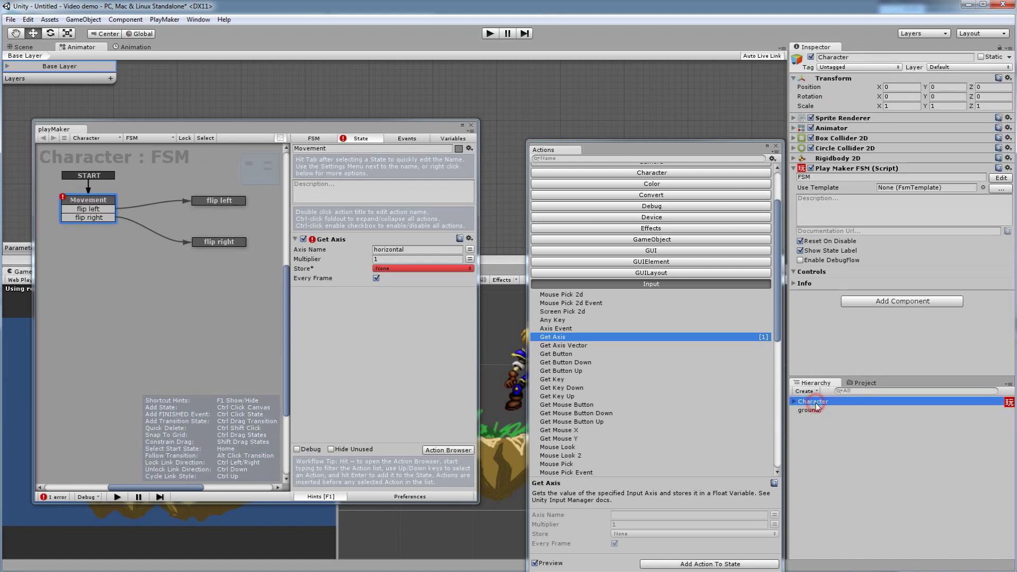
click(380, 252)
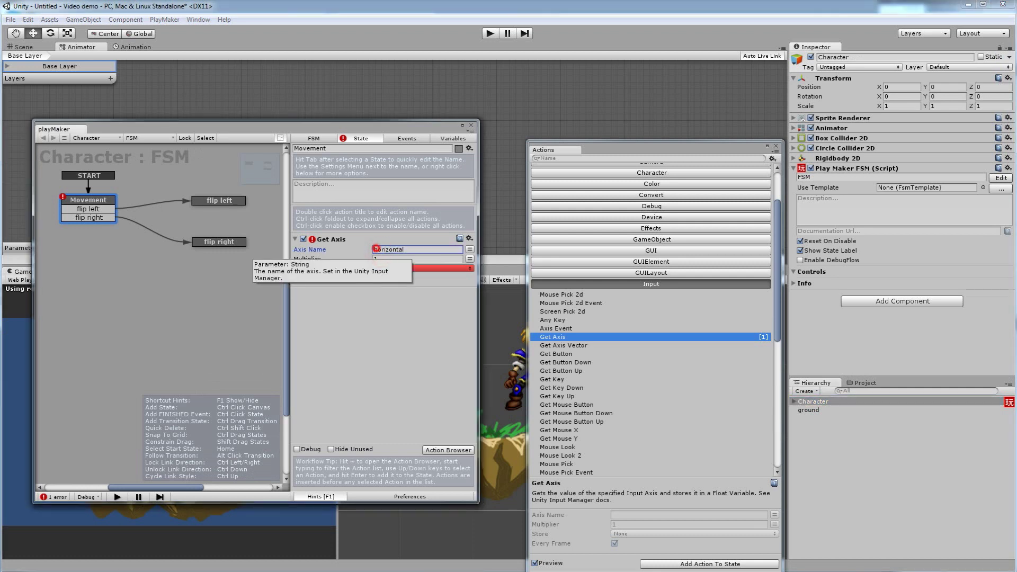
key(BackSpace)
text(H)
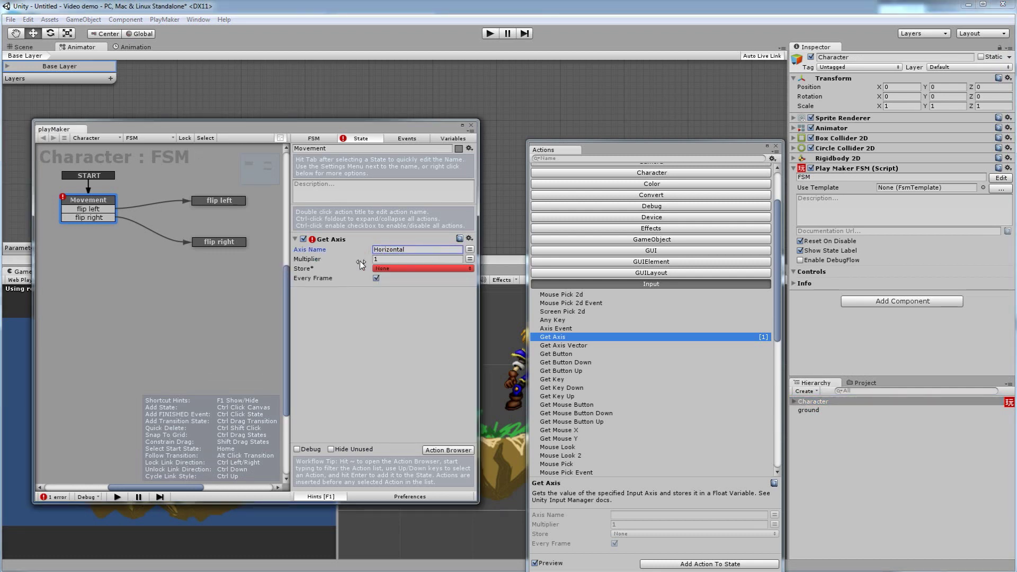
Step: Set the Get Axis action's Multiplier to 2.5 and store the result in the xSpeed variable
click(379, 259)
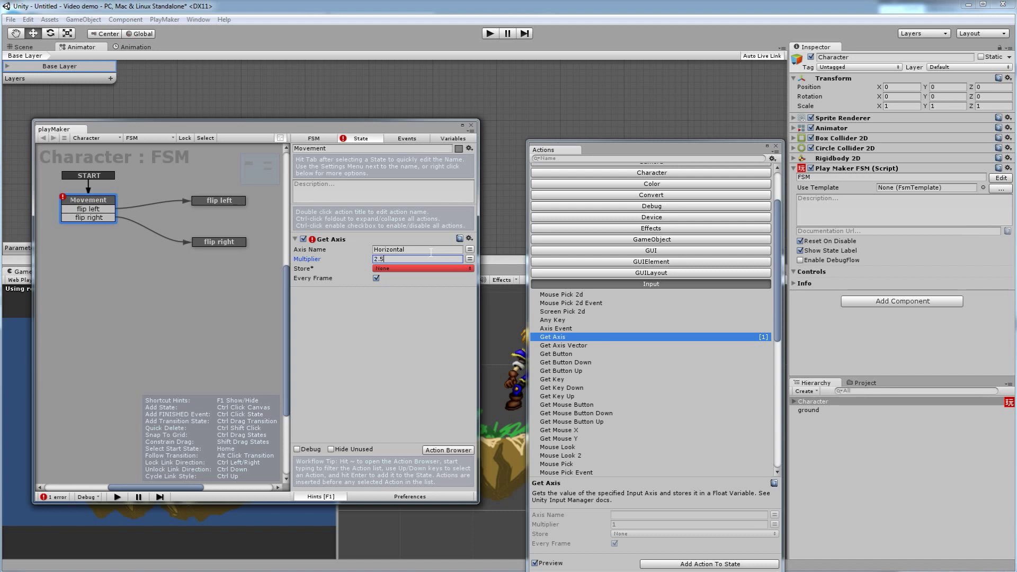
click(398, 268)
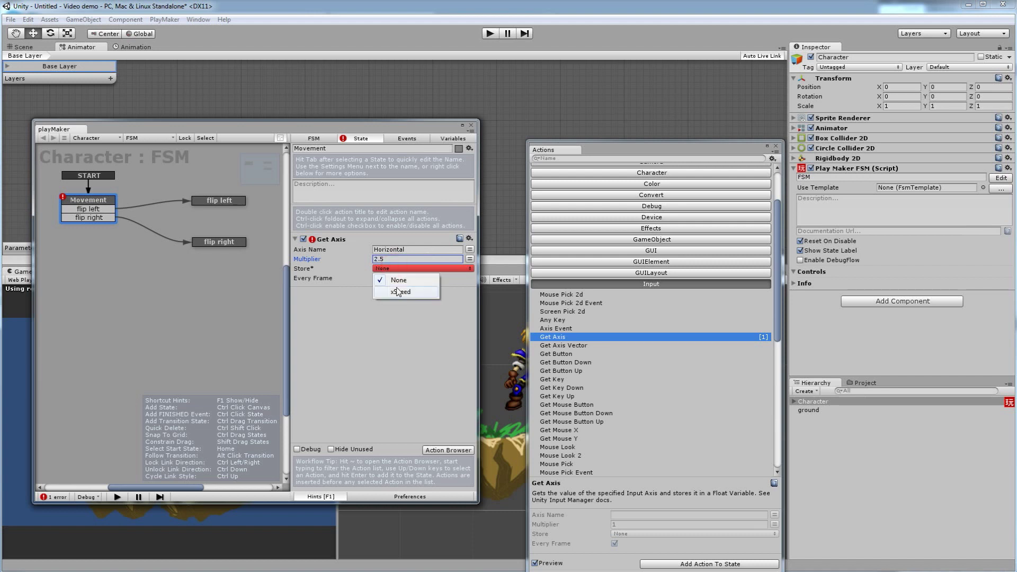
click(401, 292)
click(392, 268)
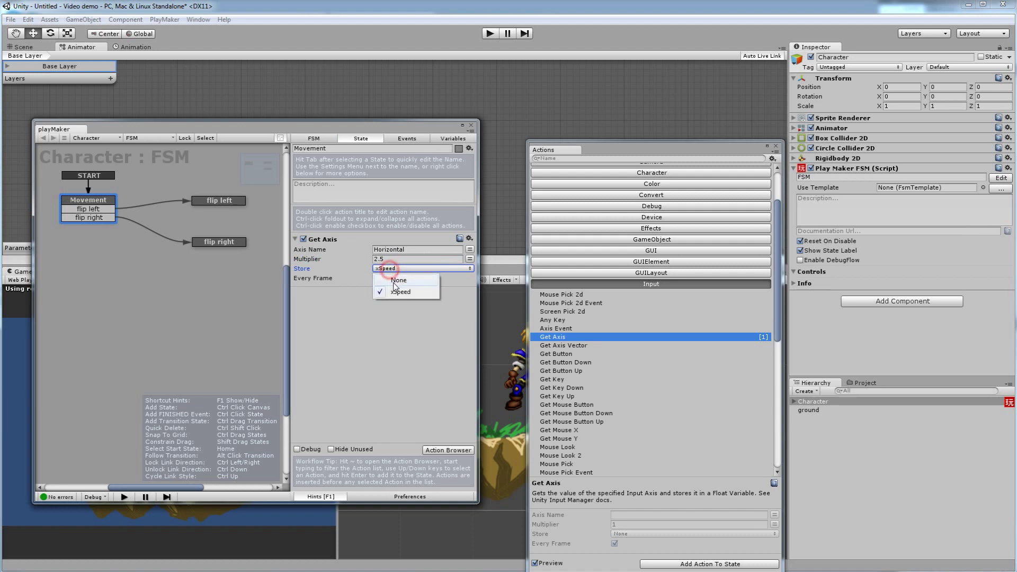
click(393, 318)
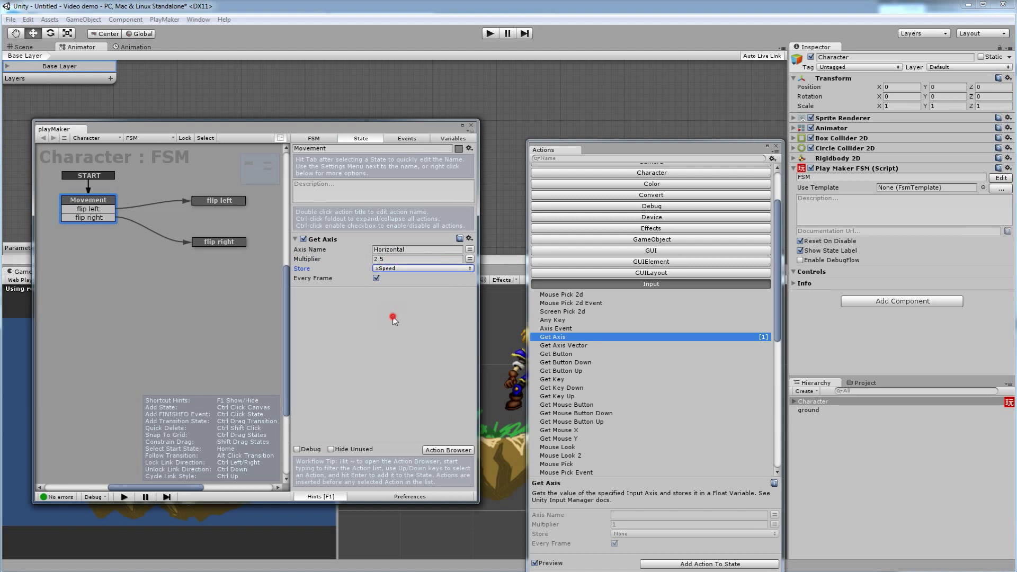
click(441, 138)
click(363, 138)
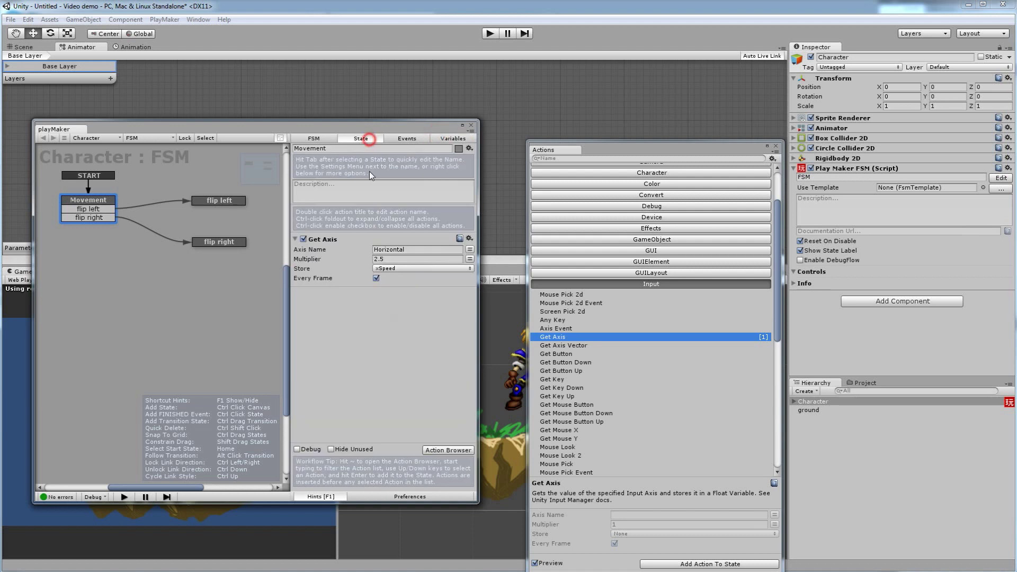
click(385, 269)
click(367, 327)
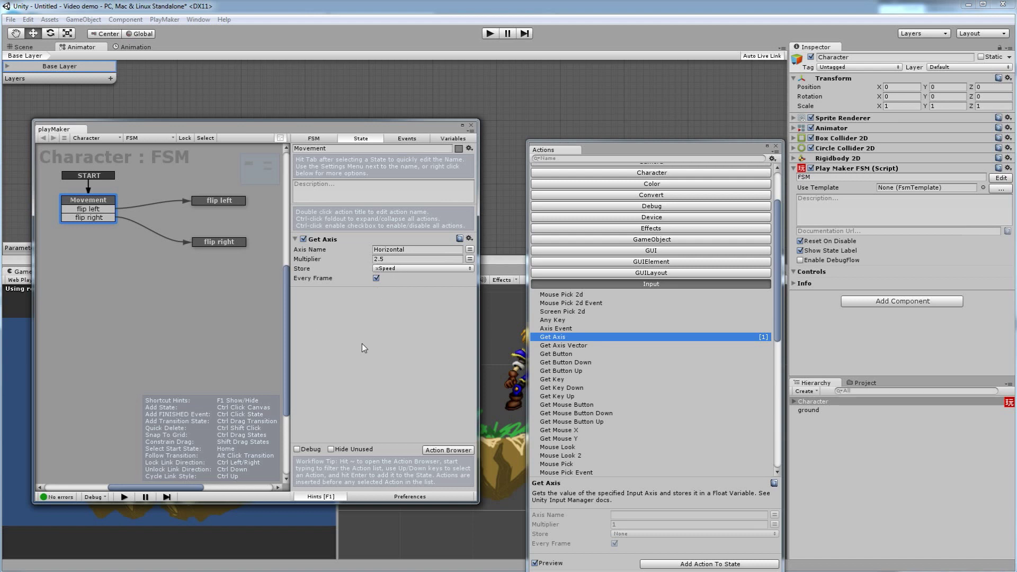
Step: Find the Set Velocity 2d action under Physics 2d and add it to the Movement state
click(448, 450)
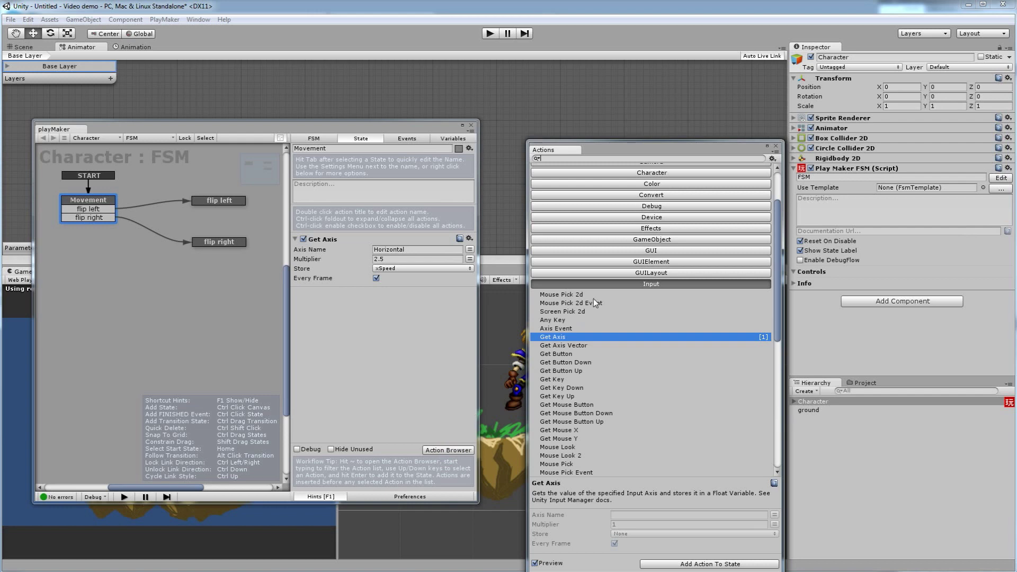
scroll(570, 409, down, 3)
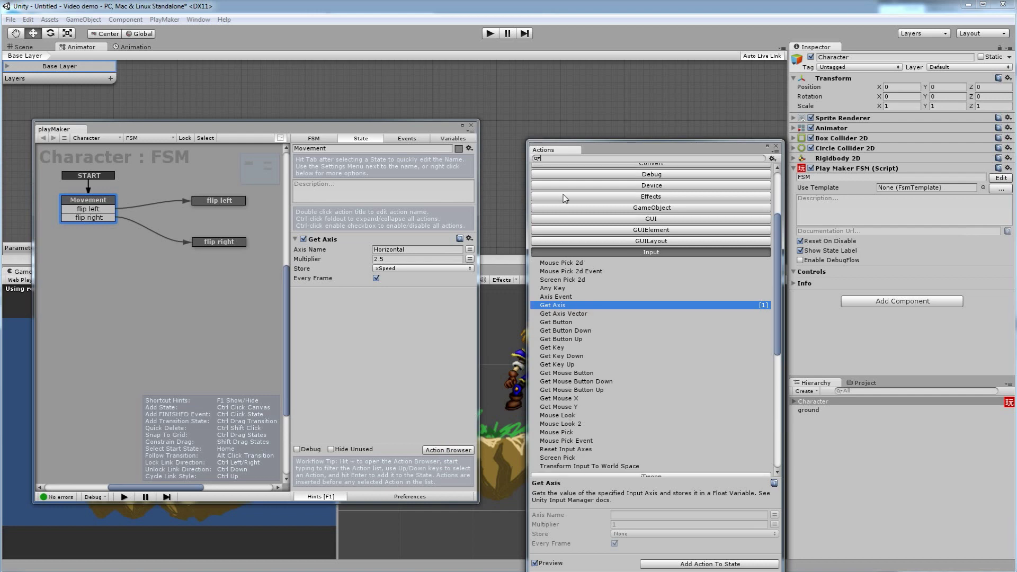
text(s)
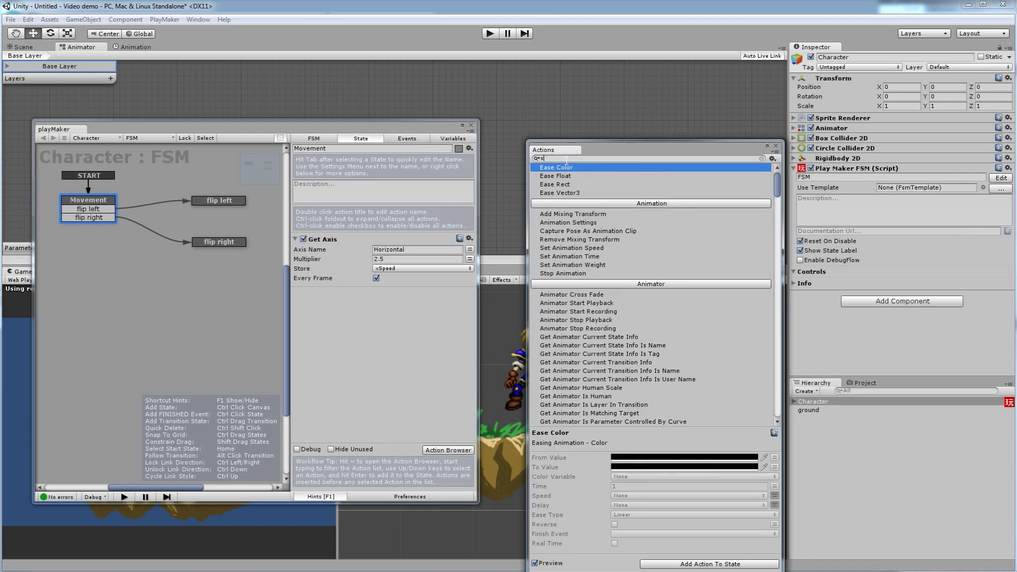
text(et v)
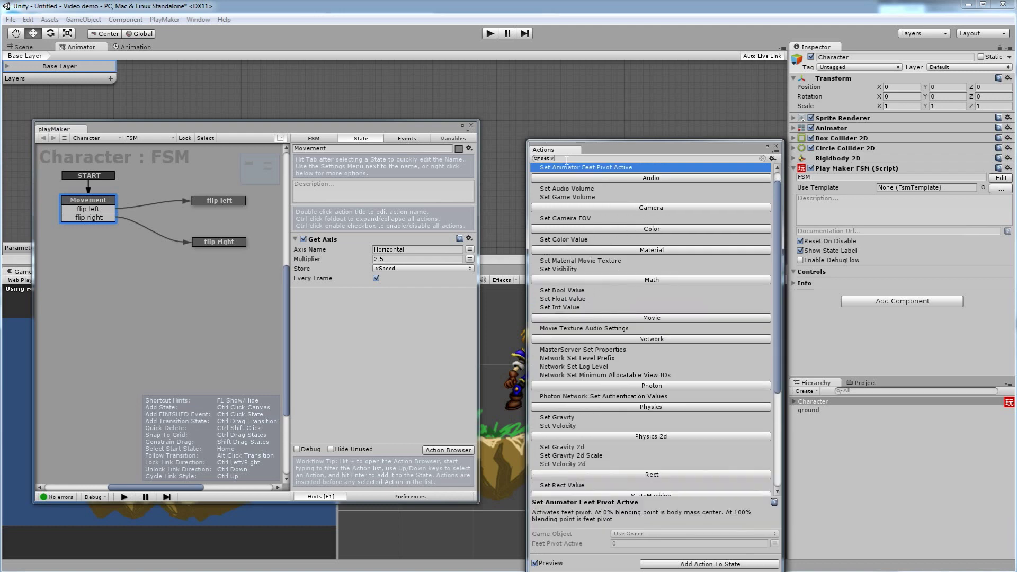
text(e)
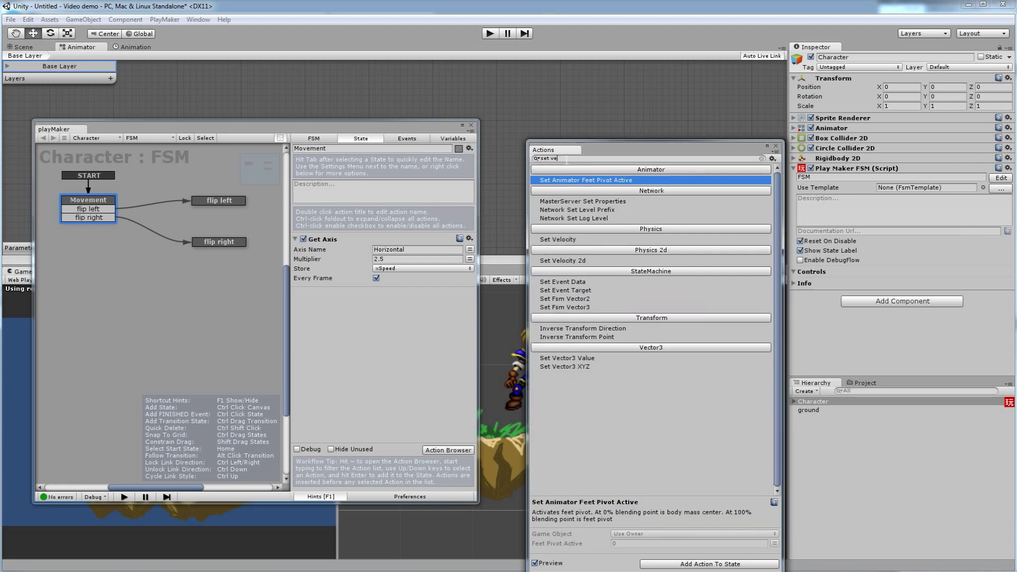
click(557, 240)
click(567, 262)
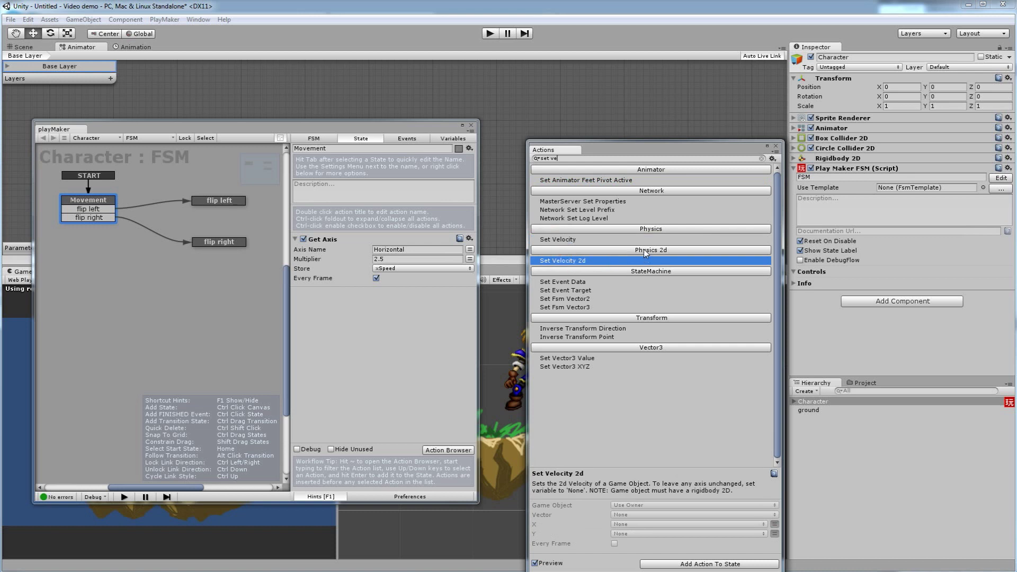
double_click(563, 261)
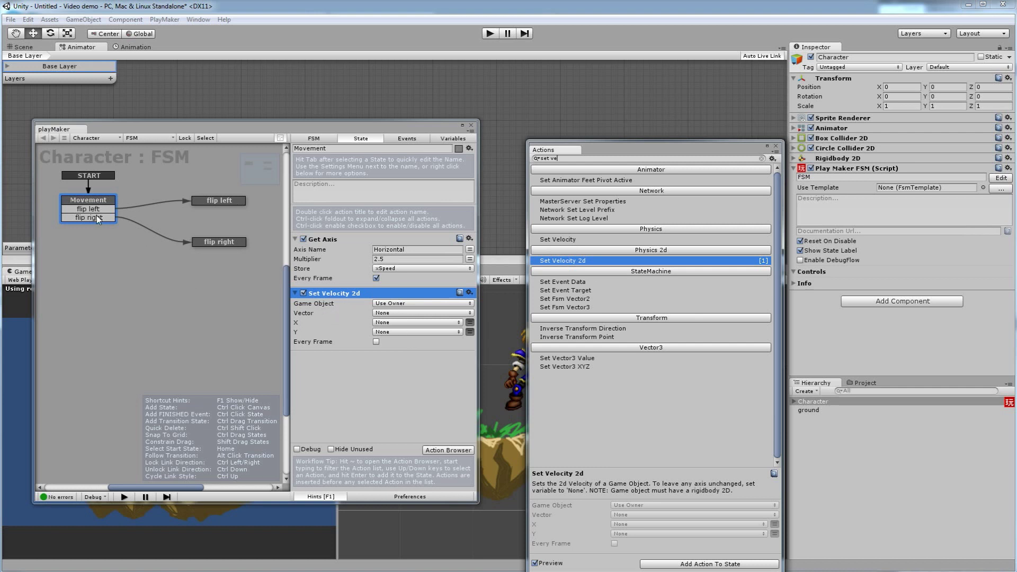
Step: Assign the xSpeed variable to the X value of Set Velocity 2d, keeping Use Owner as the game object
click(379, 305)
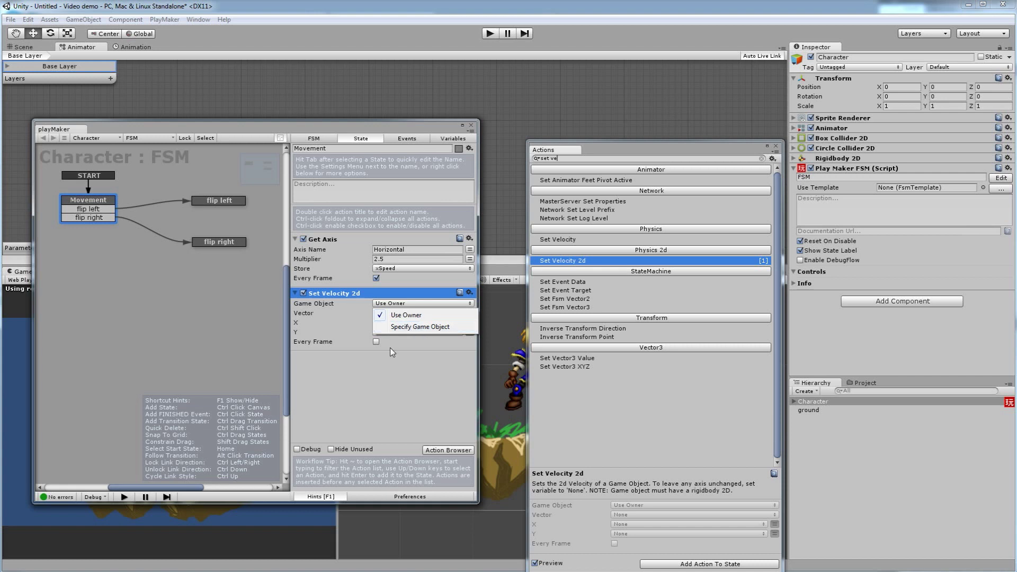
click(375, 365)
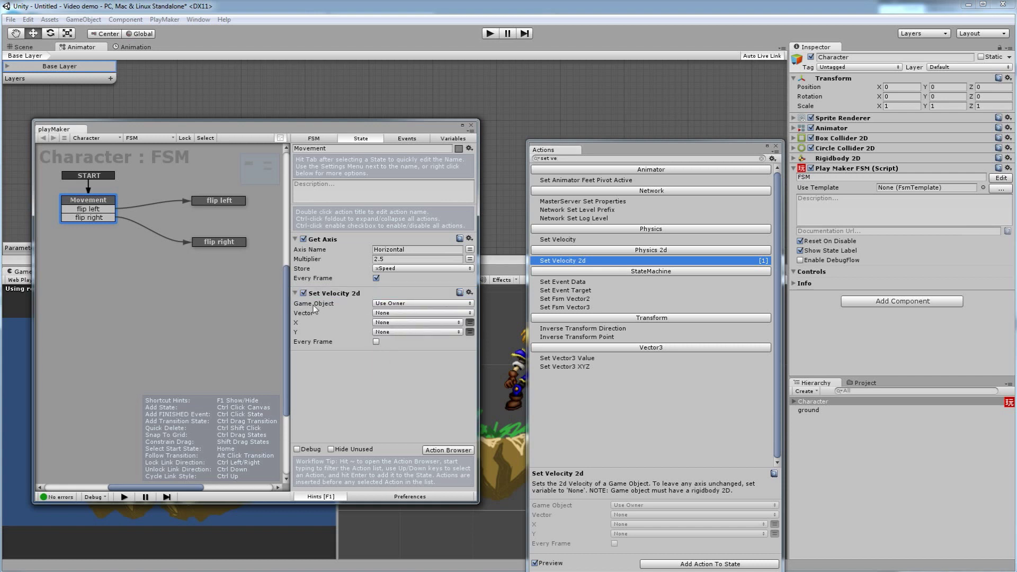
click(391, 322)
click(398, 346)
Step: Review the xSpeed variable's float value and the Multiplier and Store settings of Get Axis that feed it
click(440, 140)
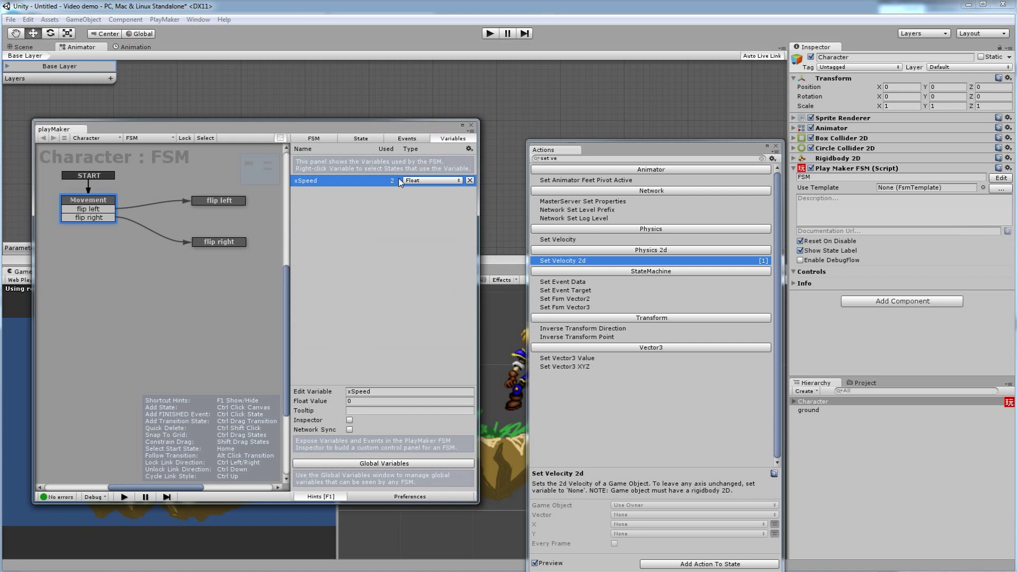
click(351, 401)
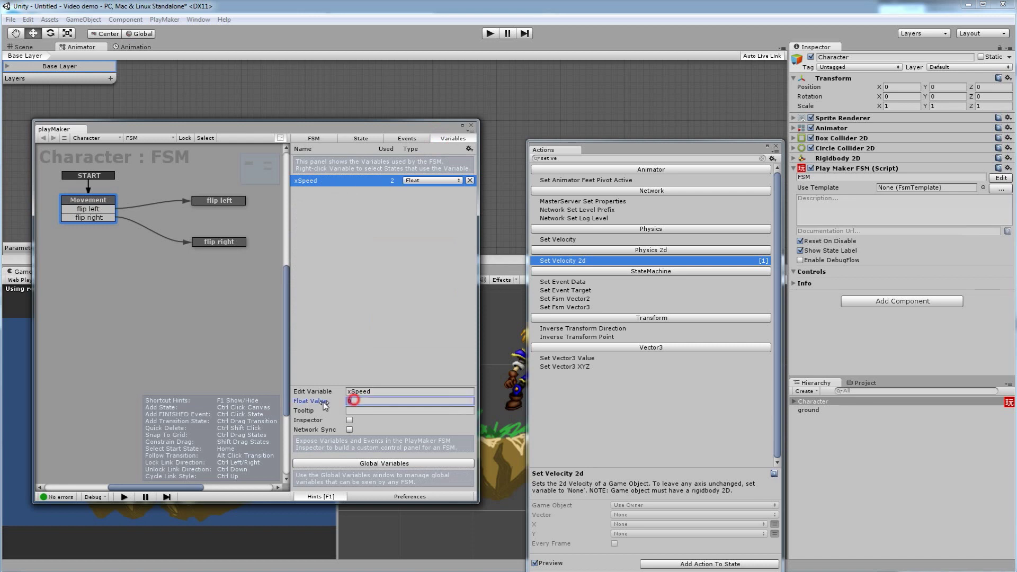
click(416, 136)
click(354, 137)
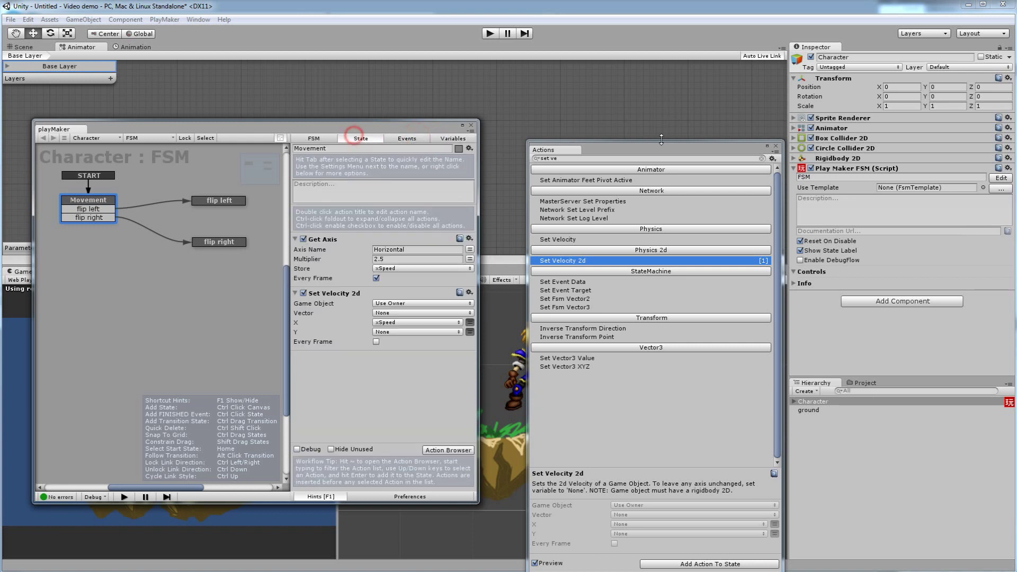
click(392, 259)
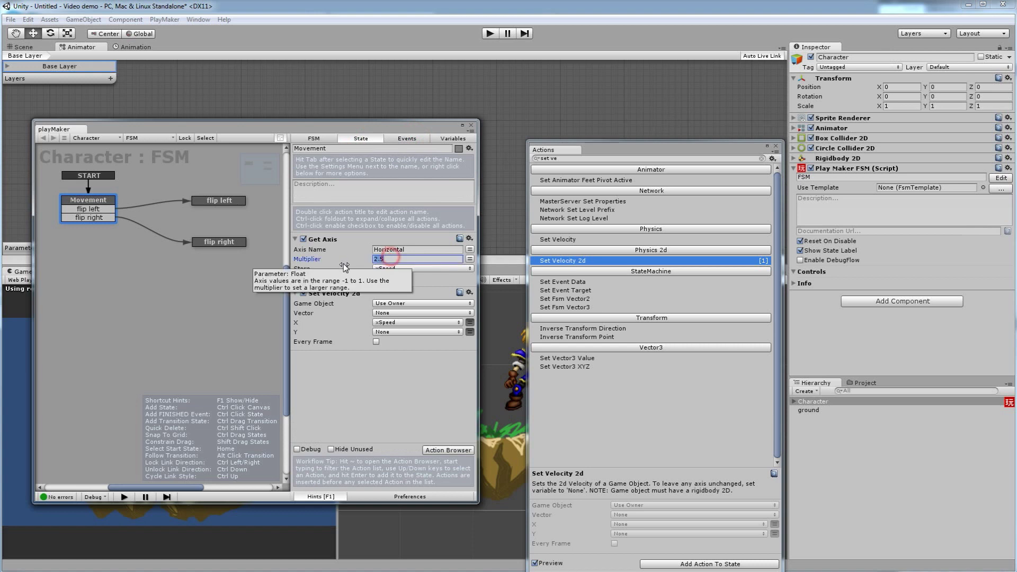
click(394, 380)
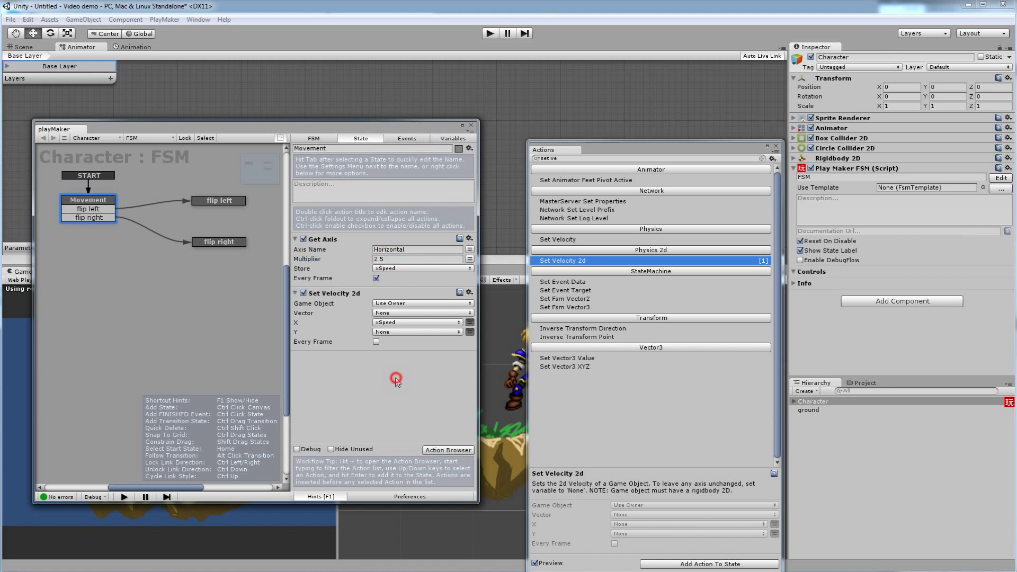
click(385, 269)
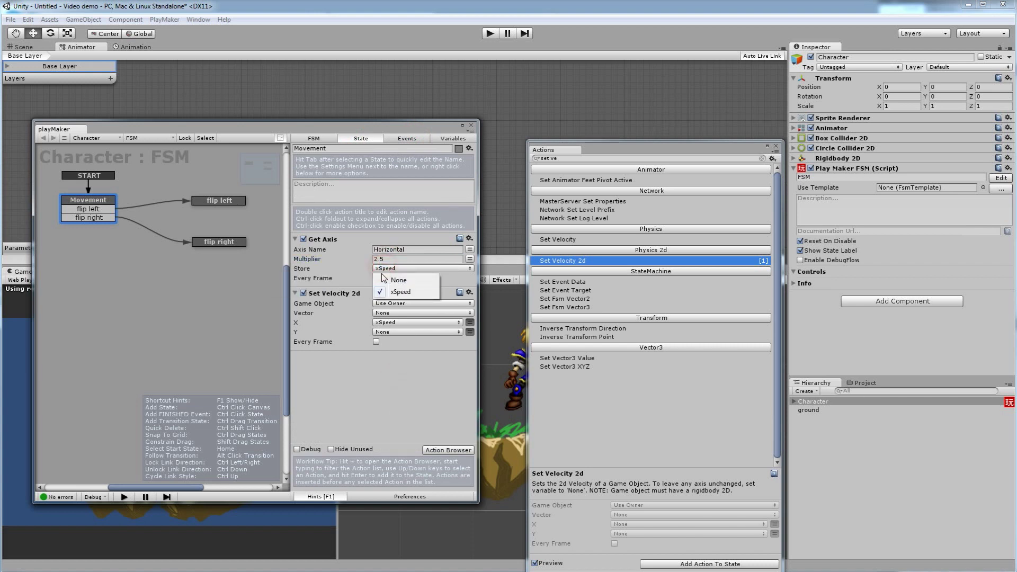
Step: Keep xSpeed as the X value of Set Velocity 2d and make the action run every frame
click(389, 322)
click(401, 345)
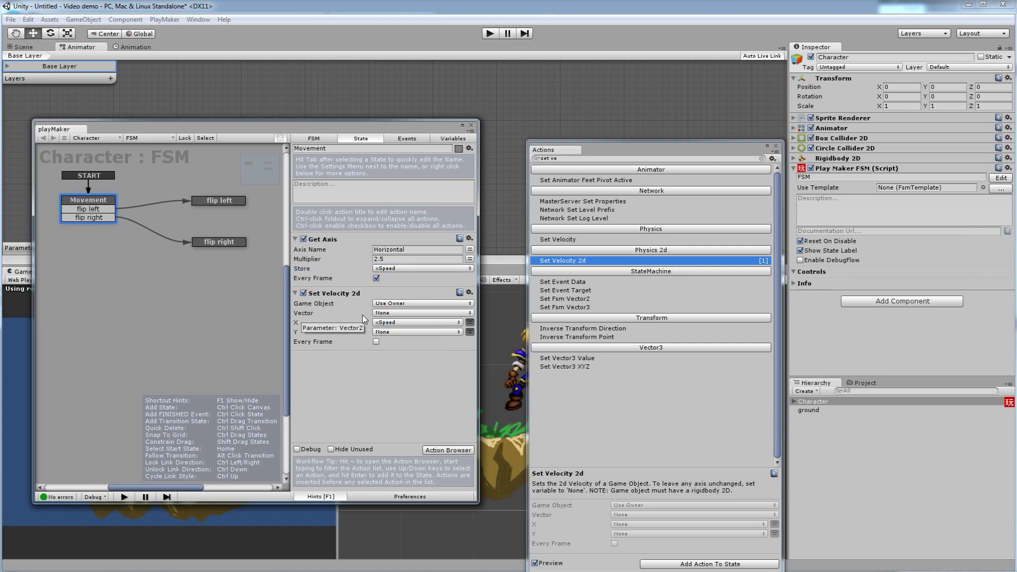
click(376, 342)
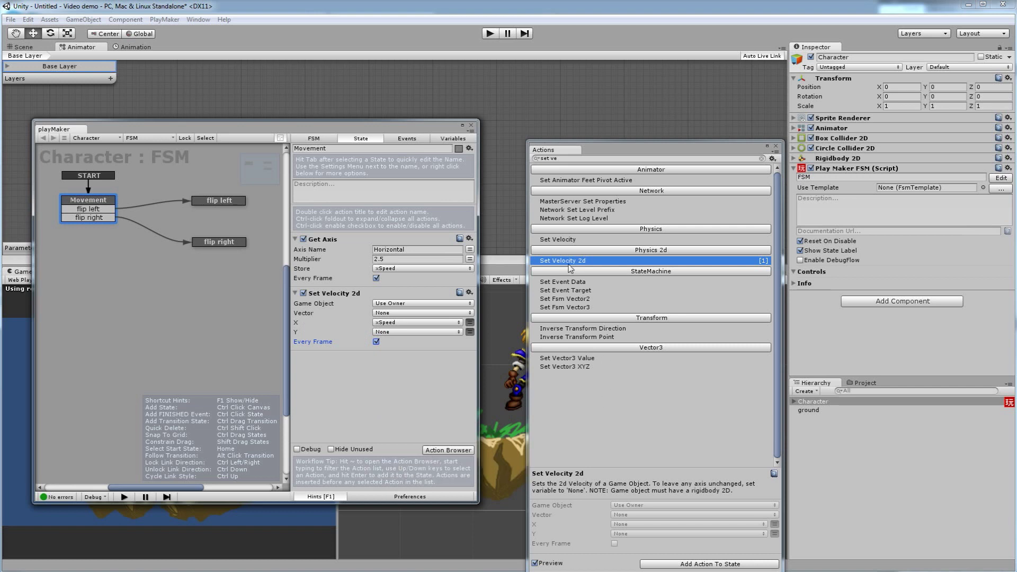
Step: Search the actions for "get key" and add Get Key Down to the Movement state
click(568, 158)
key(BackSpace)
key(BackSpace)
key(BackSpace)
key(BackSpace)
key(BackSpace)
key(BackSpace)
text(get)
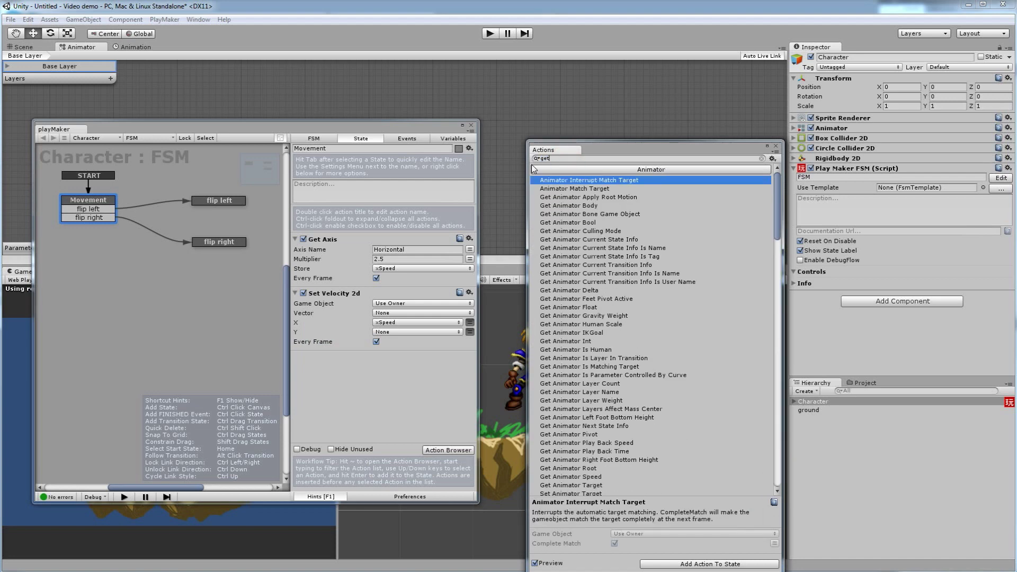
text( k)
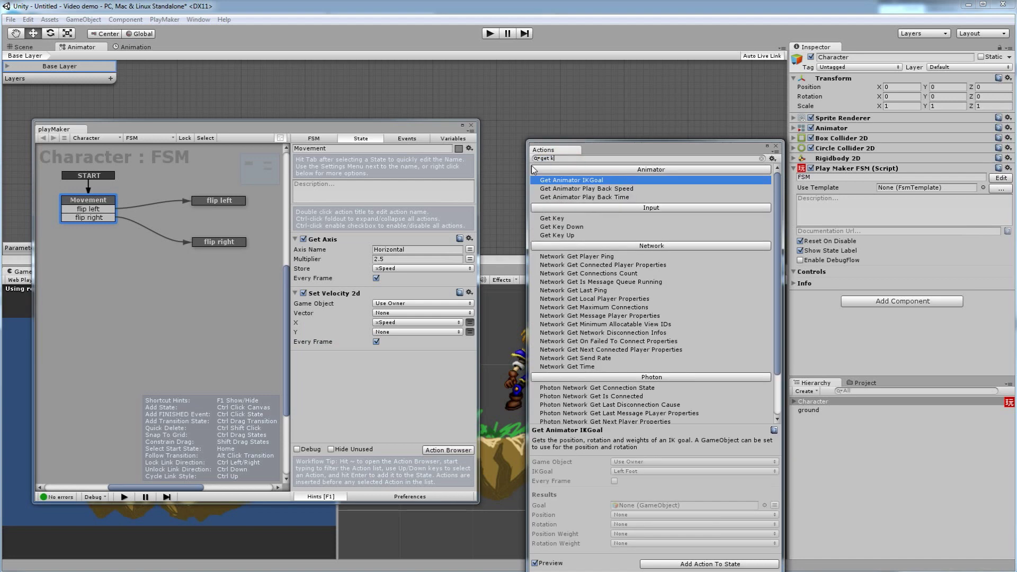
text(ey)
click(564, 190)
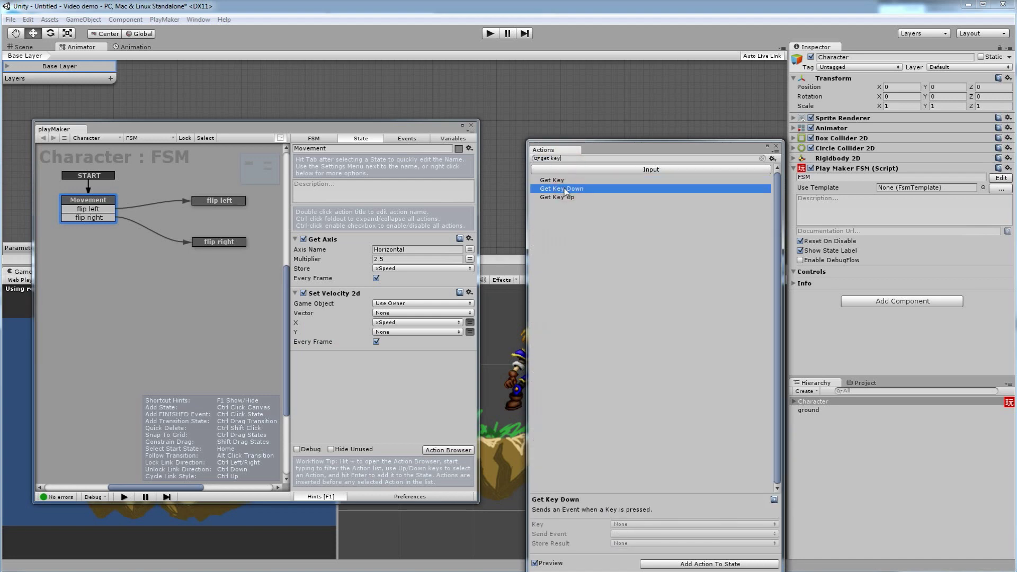
double_click(565, 191)
Step: Set the Get Key Down action's key to Right Arrow and its Send Event to flip right
click(392, 368)
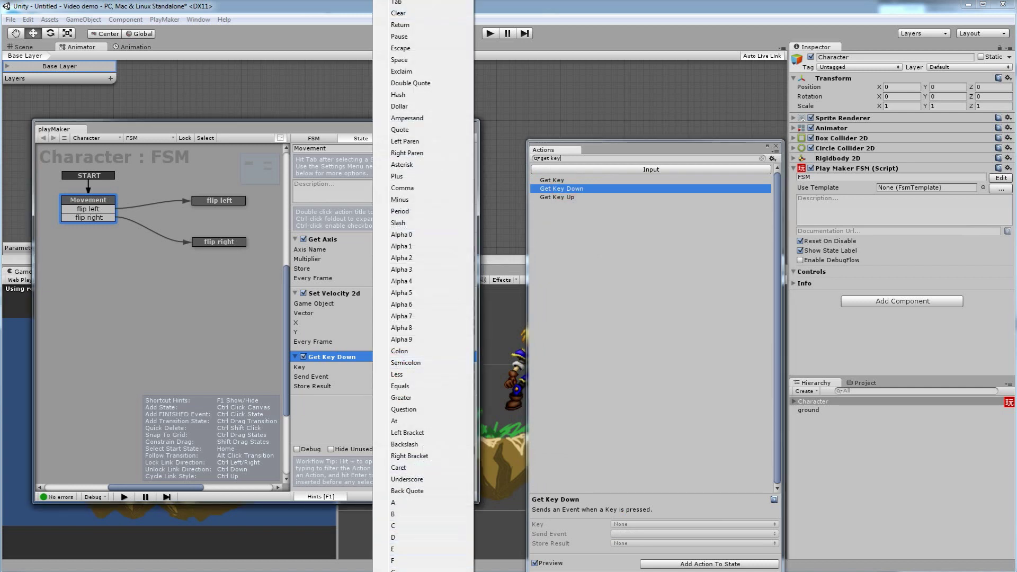
scroll(424, 286, down, 5)
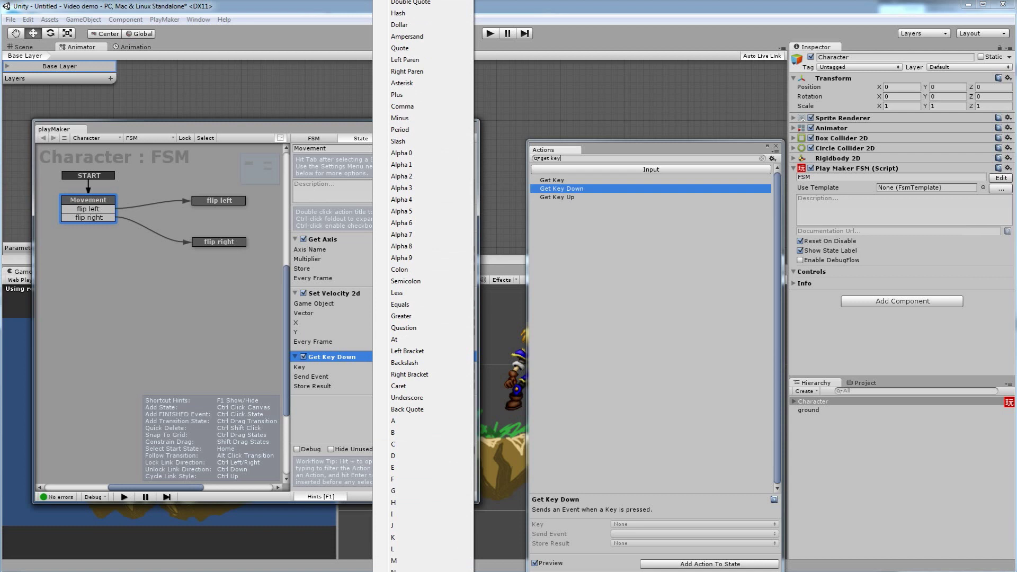
scroll(424, 286, down, 6)
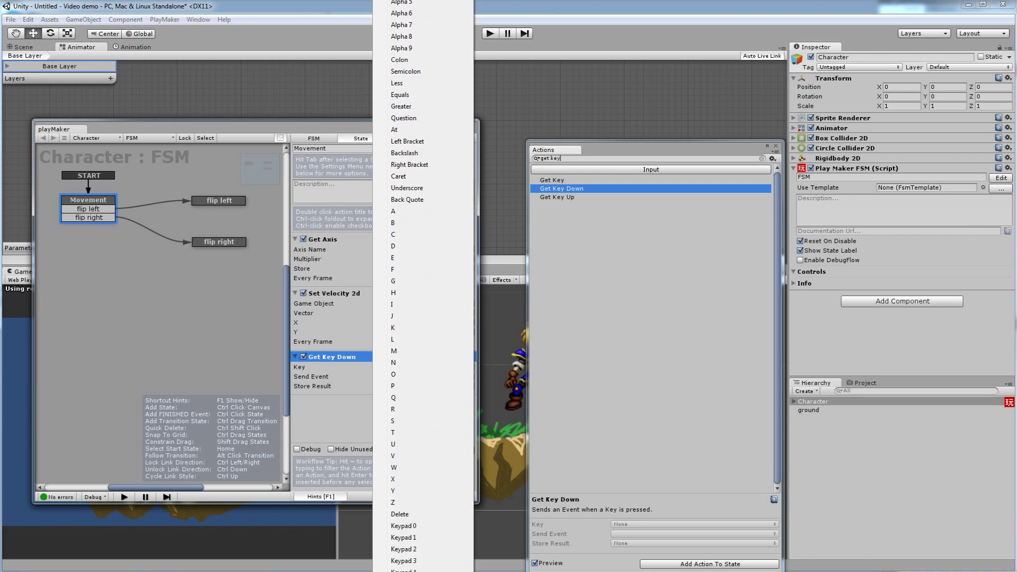
scroll(410, 538, down, 3)
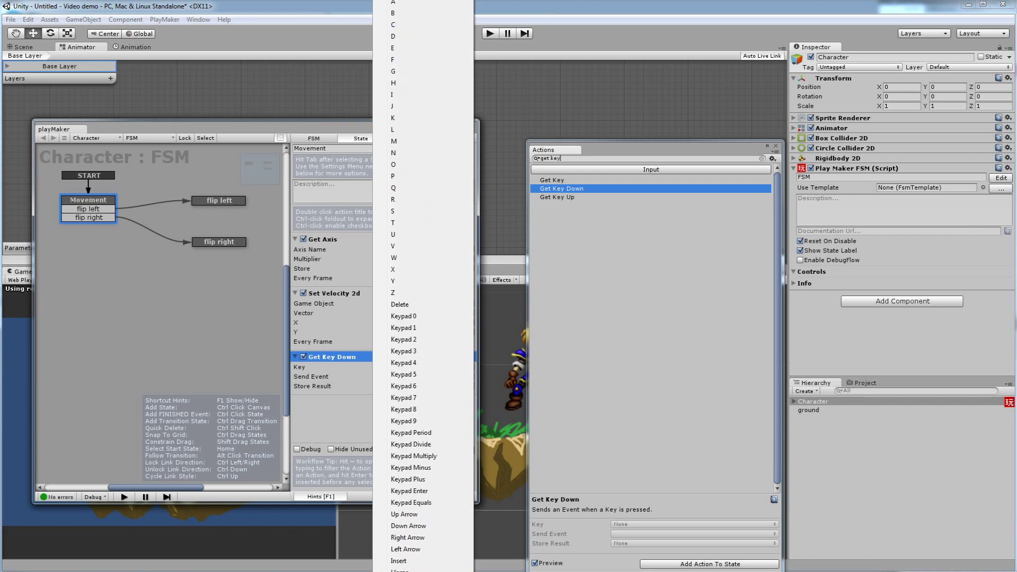
click(411, 538)
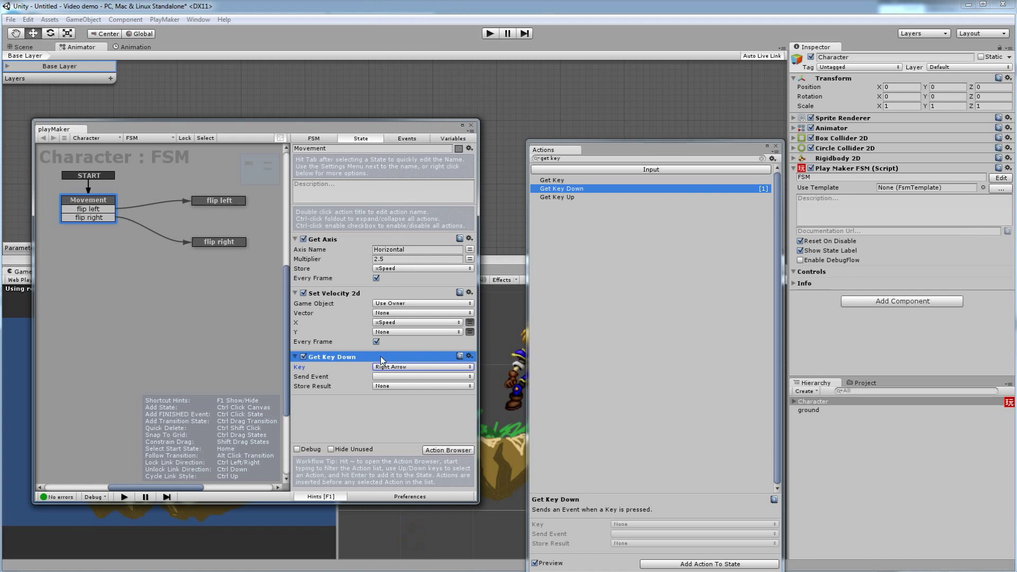
click(386, 377)
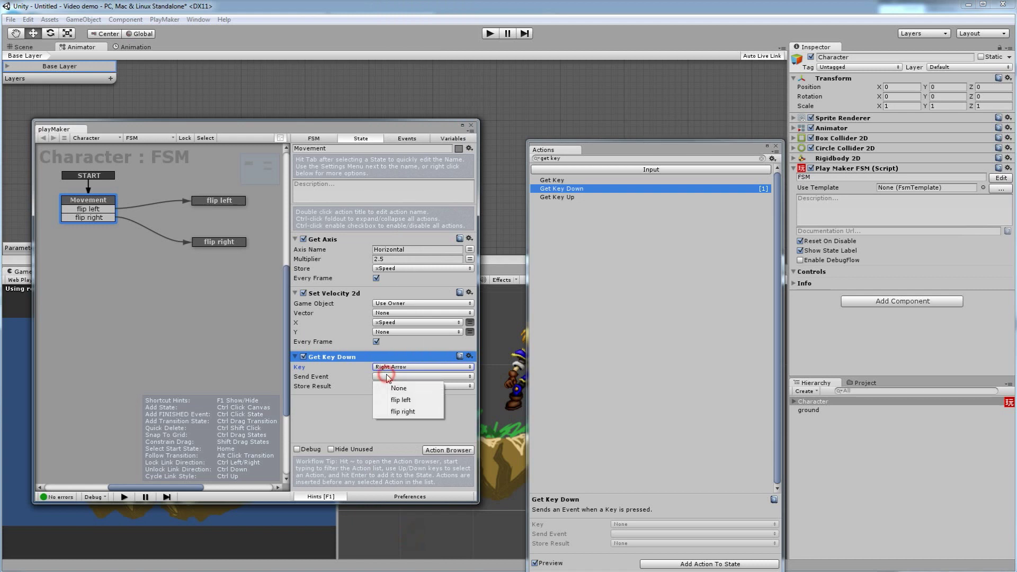
click(405, 413)
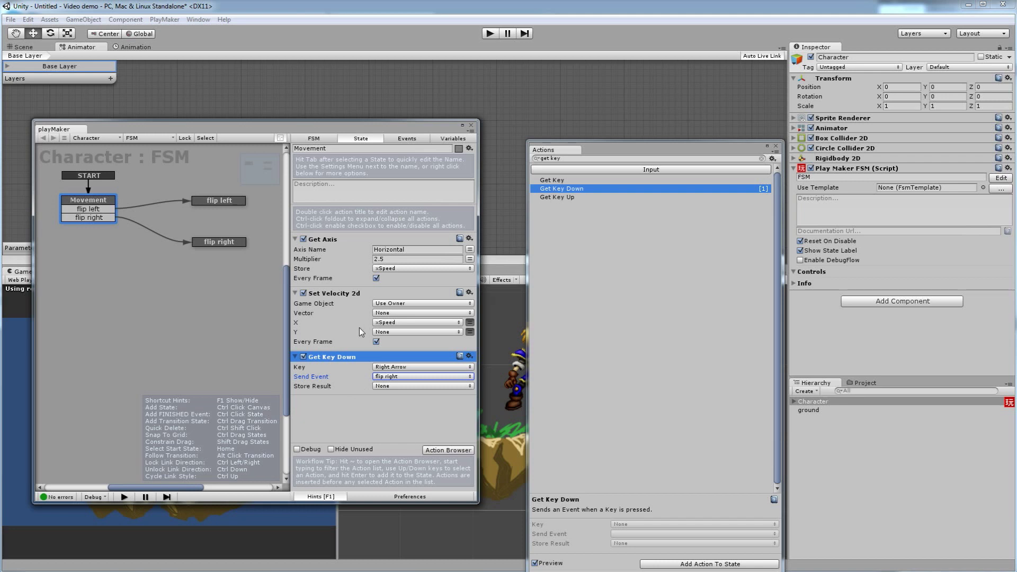
Step: Copy the Right Arrow Get Key Down action and paste a duplicate below it in the Movement state
right_click(333, 358)
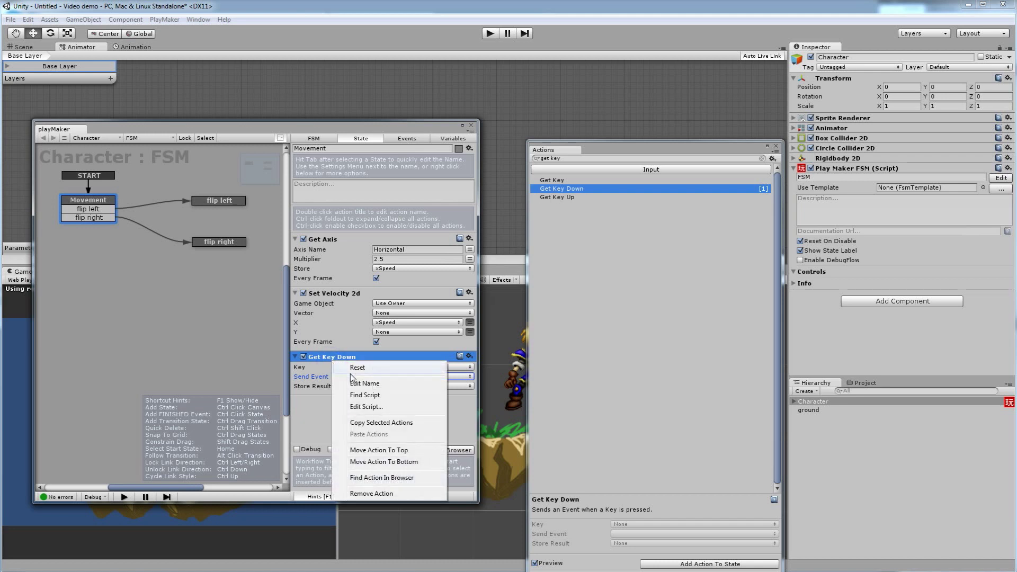
click(363, 422)
right_click(346, 413)
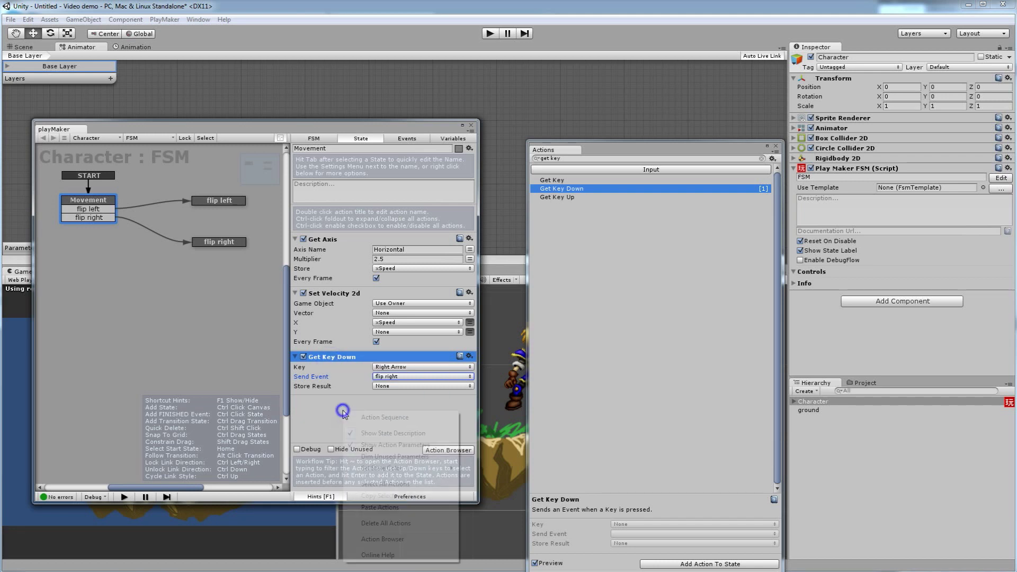
click(379, 507)
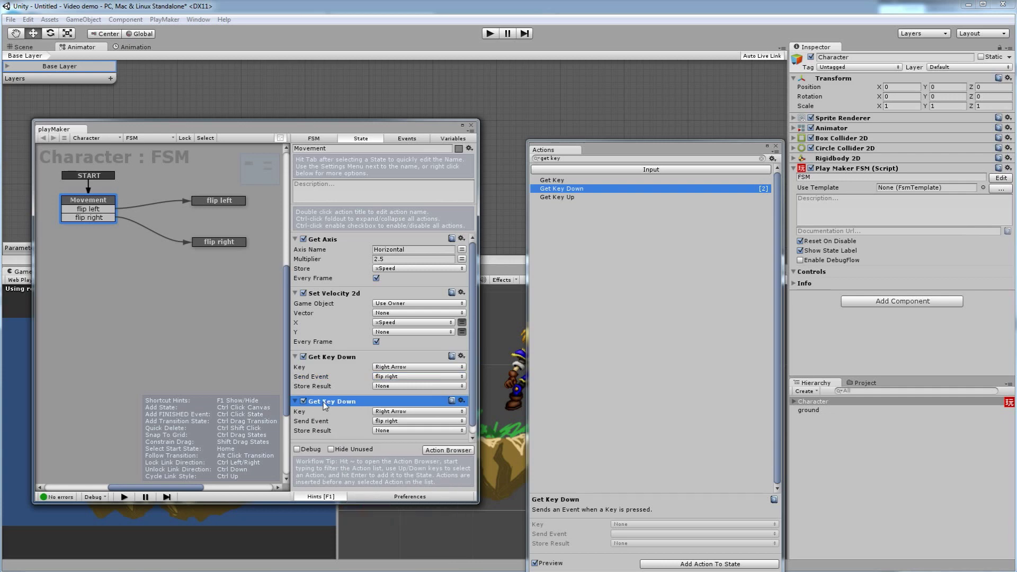
Step: Set the duplicated Get Key Down action's key to Left Arrow and its Send Event to flip left
click(391, 412)
scroll(423, 286, down, 6)
scroll(423, 286, down, 6)
scroll(408, 541, down, 2)
click(407, 538)
click(387, 421)
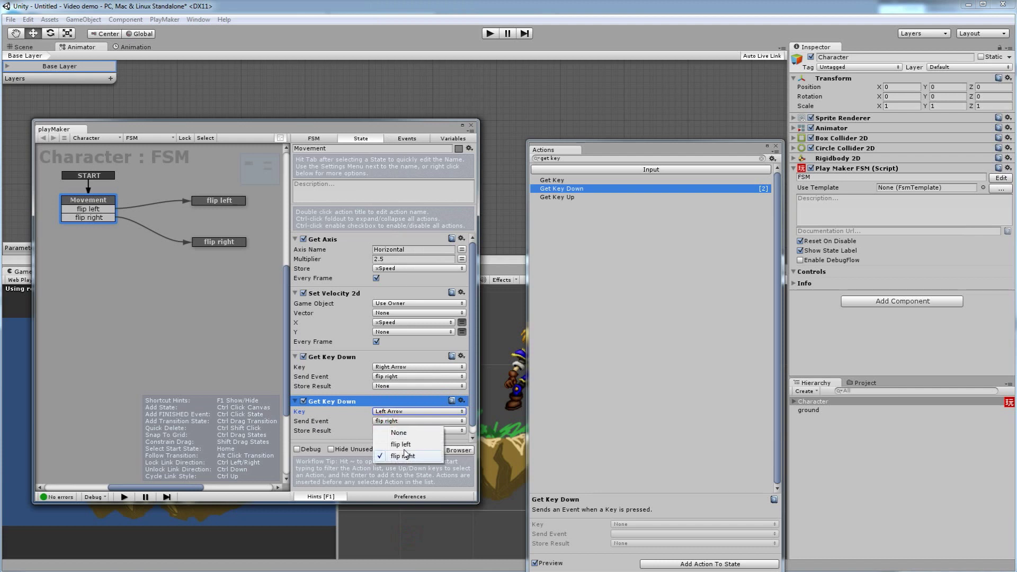
click(397, 444)
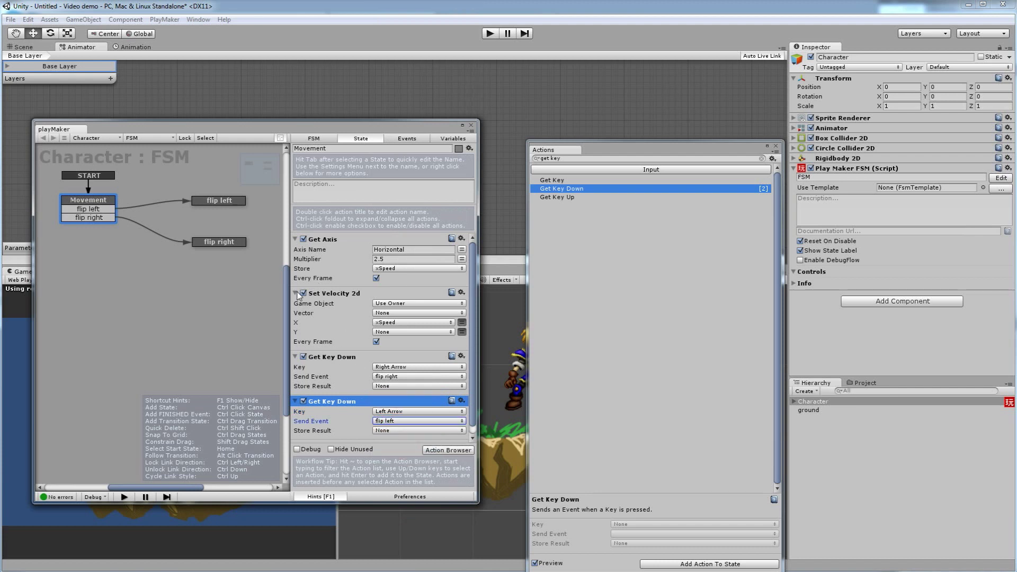
scroll(373, 306, down, 1)
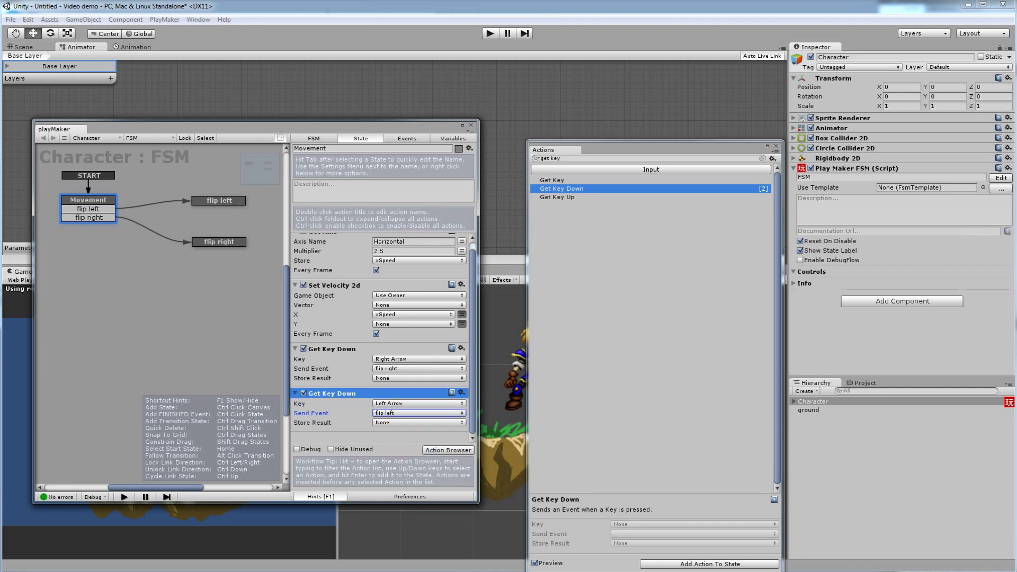
click(296, 349)
click(296, 357)
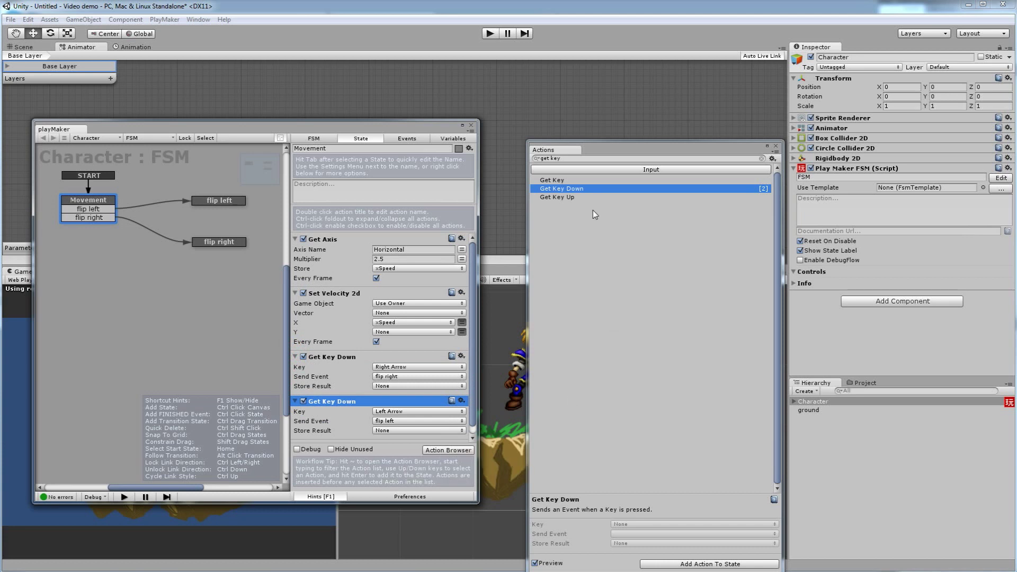
click(563, 158)
text(set)
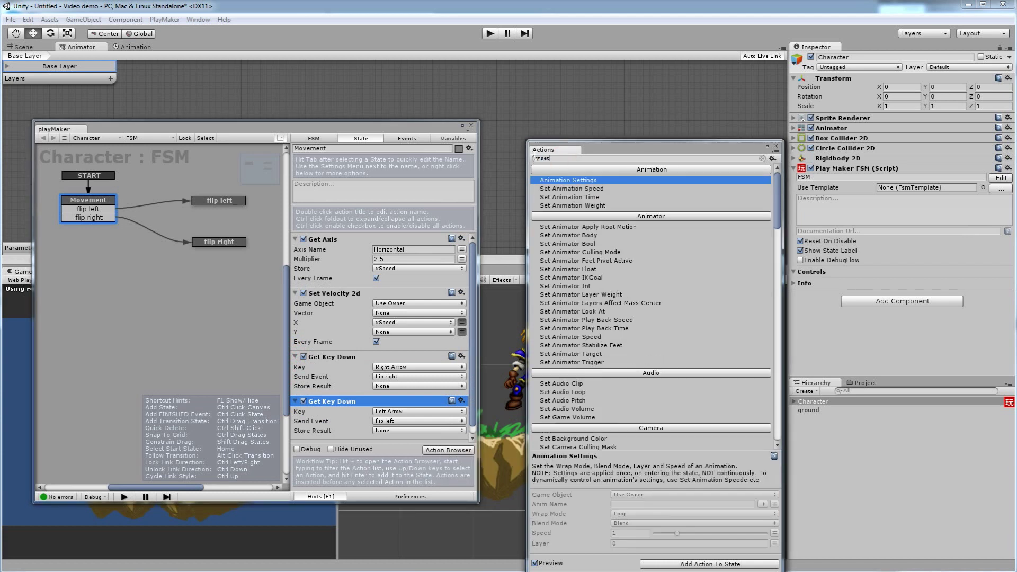
key(BackSpace)
key(BackSpace)
key(BackSpace)
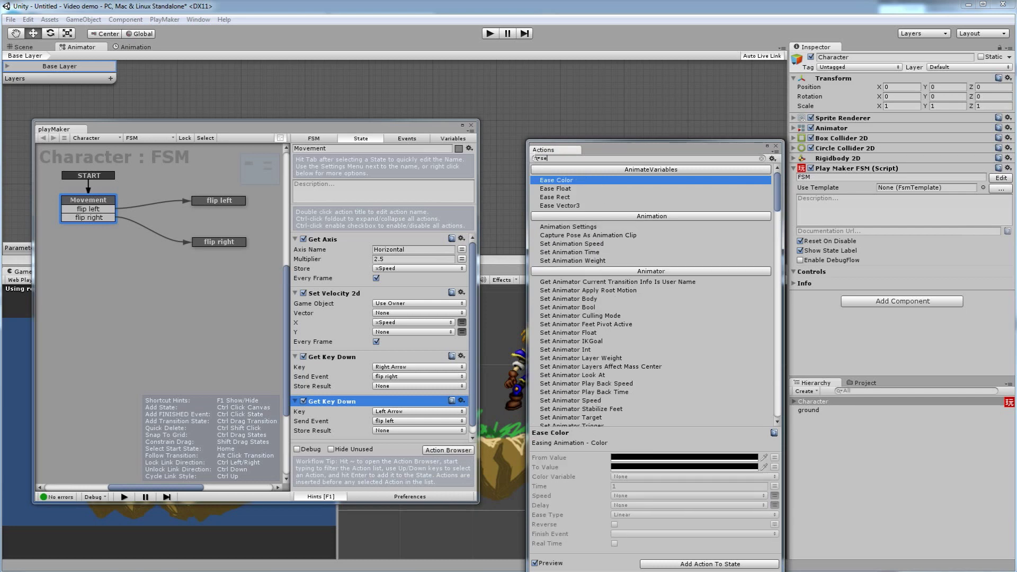
Step: Review the Movement state's two Get Key Down actions and the flip left state one of them leads to
click(207, 270)
click(212, 201)
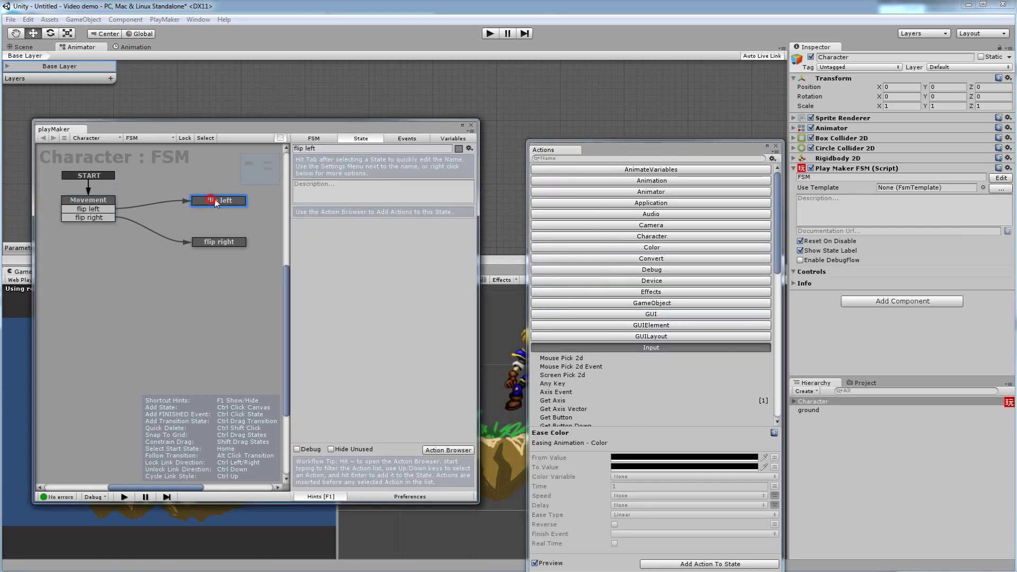
click(91, 214)
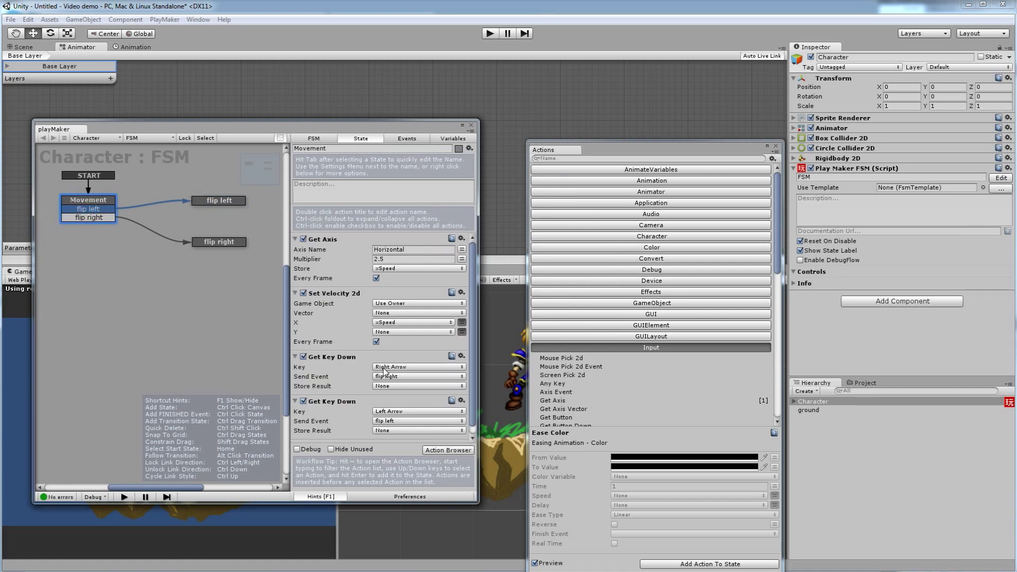
click(221, 202)
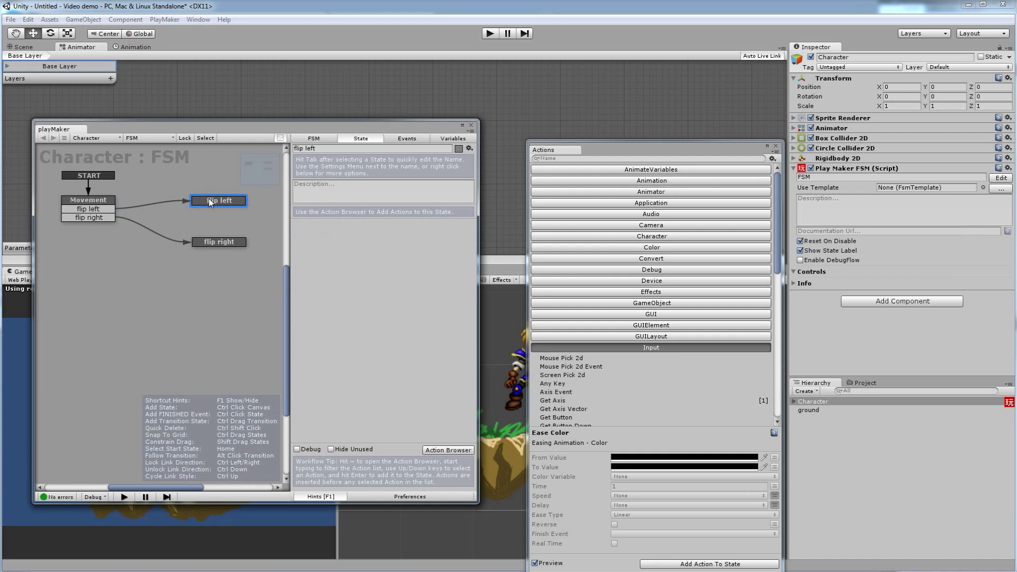
click(571, 158)
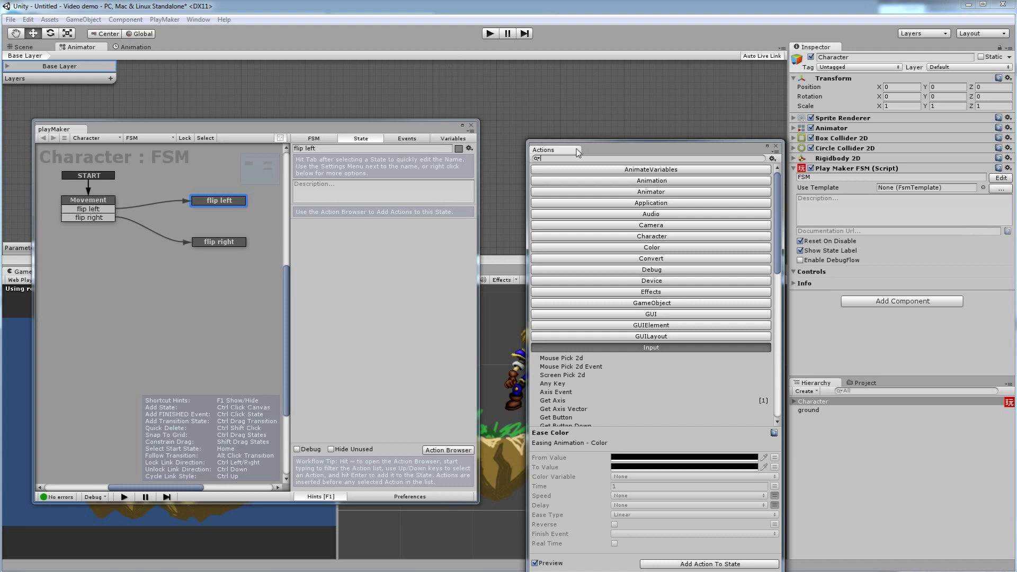
Step: Move the Actions and playMaker windows clear of the character and play-test the left arrow's transition to flip left
drag(566, 147, 757, 157)
drag(427, 129, 310, 151)
key(ctrl+p)
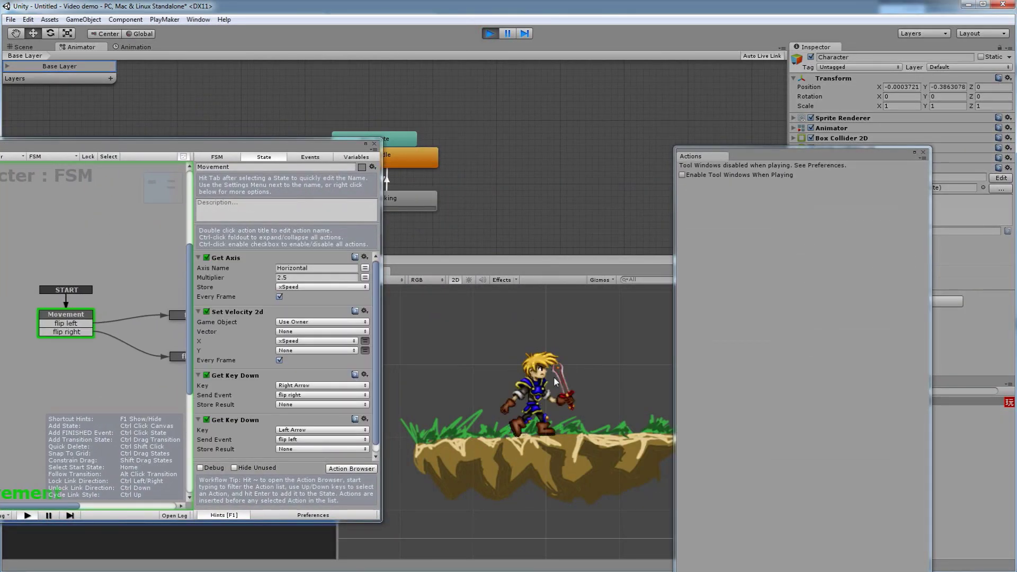
key(Left)
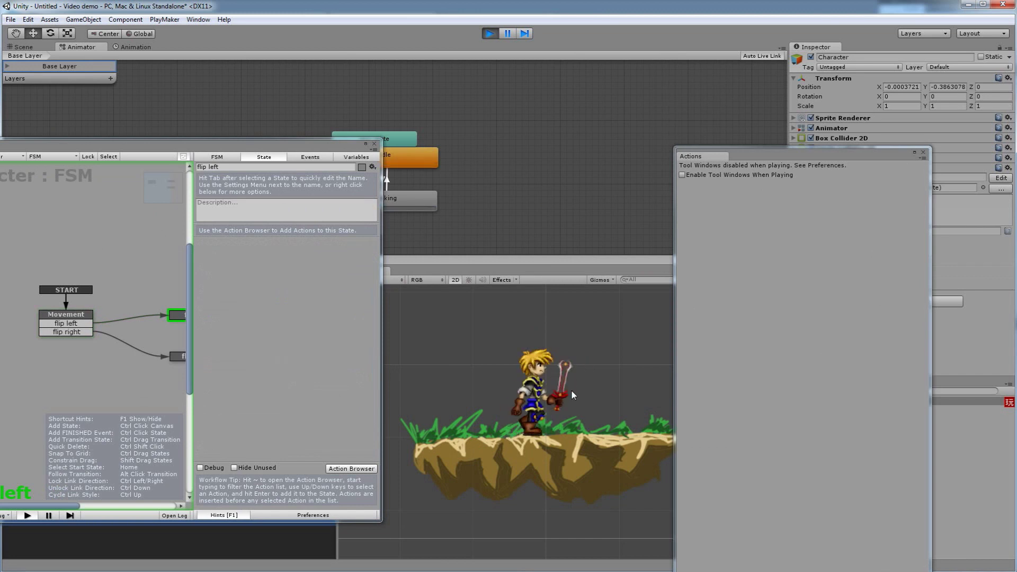
drag(144, 147, 229, 124)
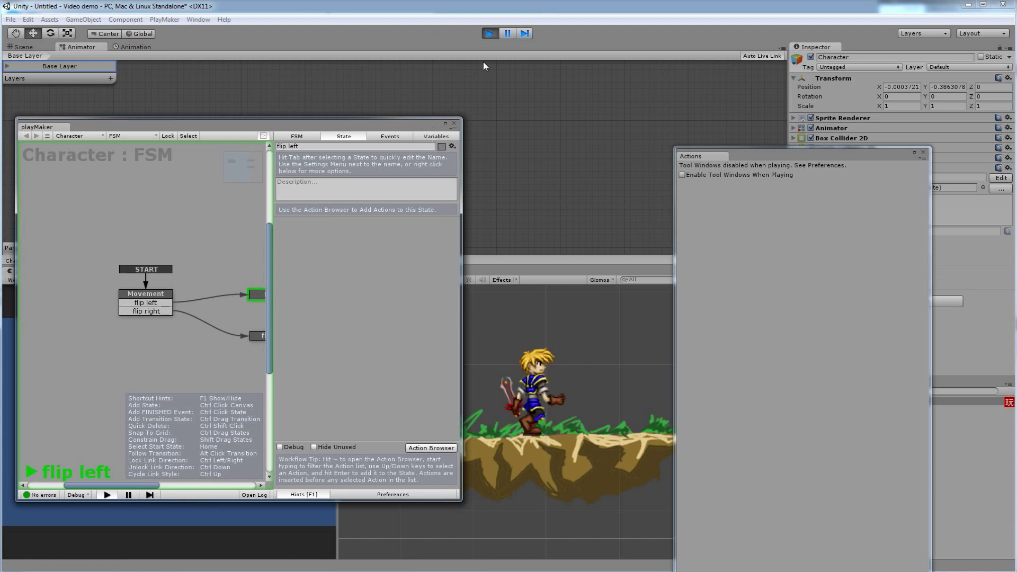
click(490, 34)
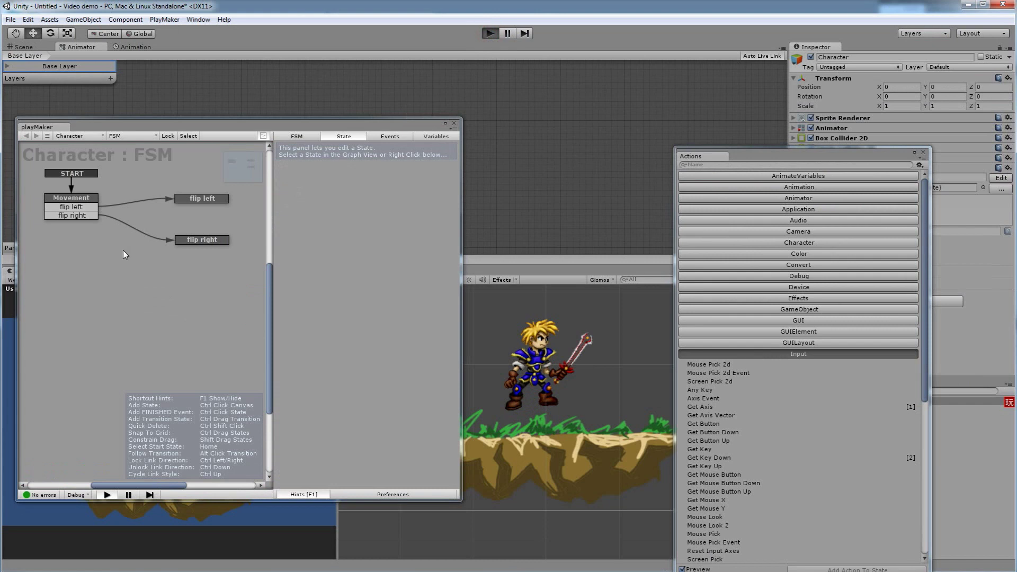
Step: Play-test the right arrow's transition from Movement to flip right, and stop the game
key(ctrl+p)
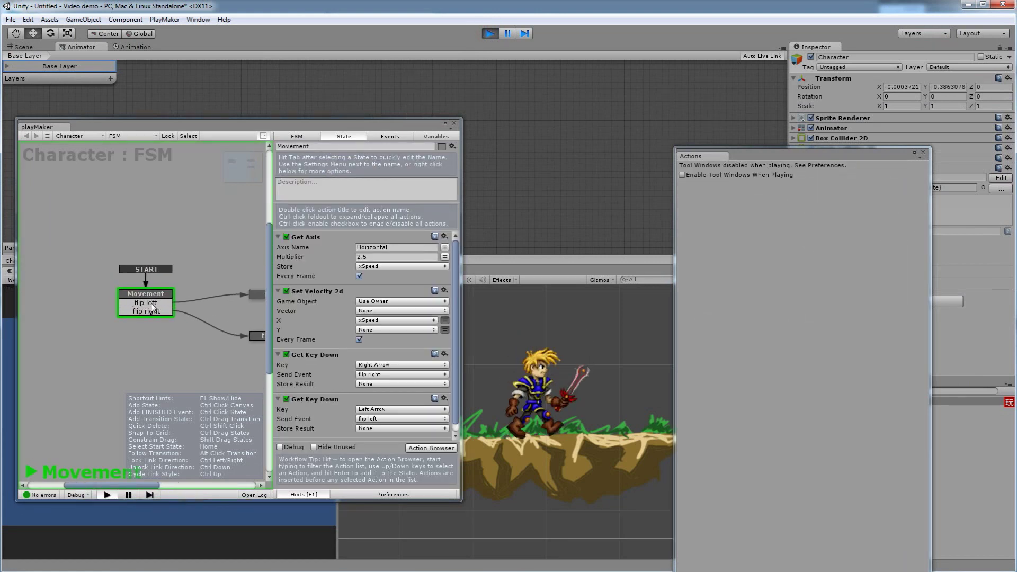
key(Right)
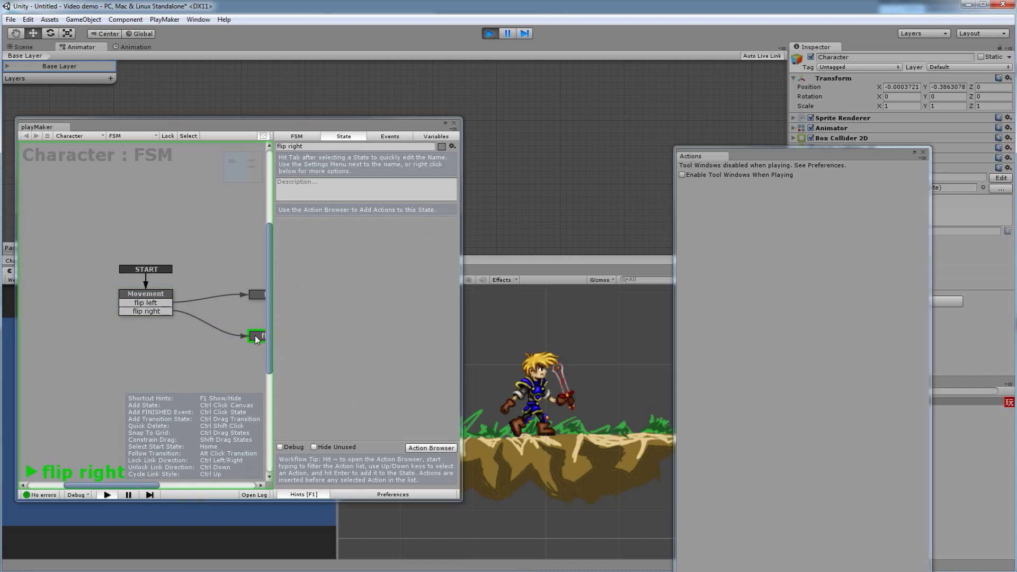
click(490, 34)
Step: Add a FINISHED transition to the flip right state and link it back to Movement
click(204, 240)
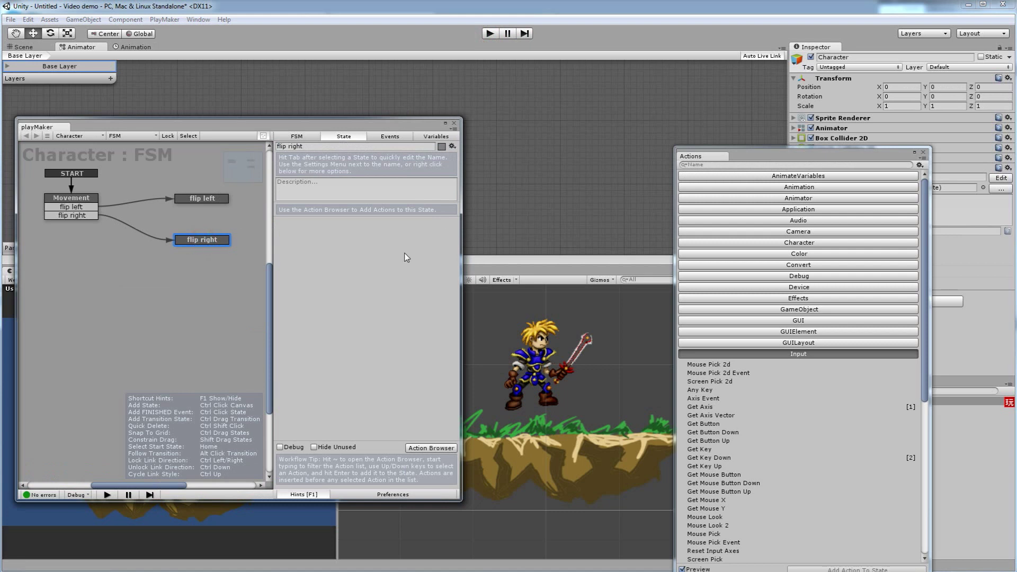
right_click(193, 243)
mouse_move(222, 248)
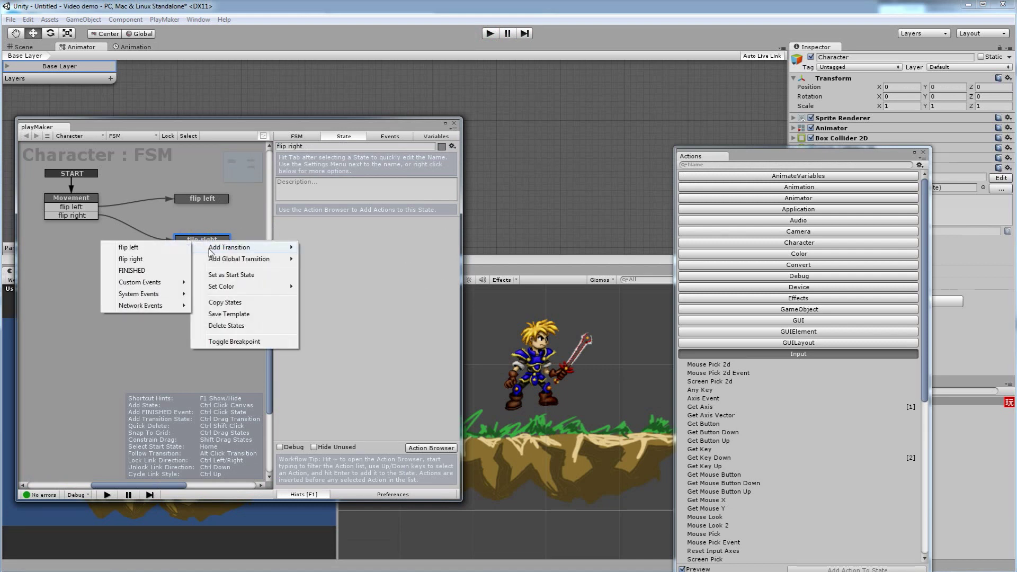
click(133, 271)
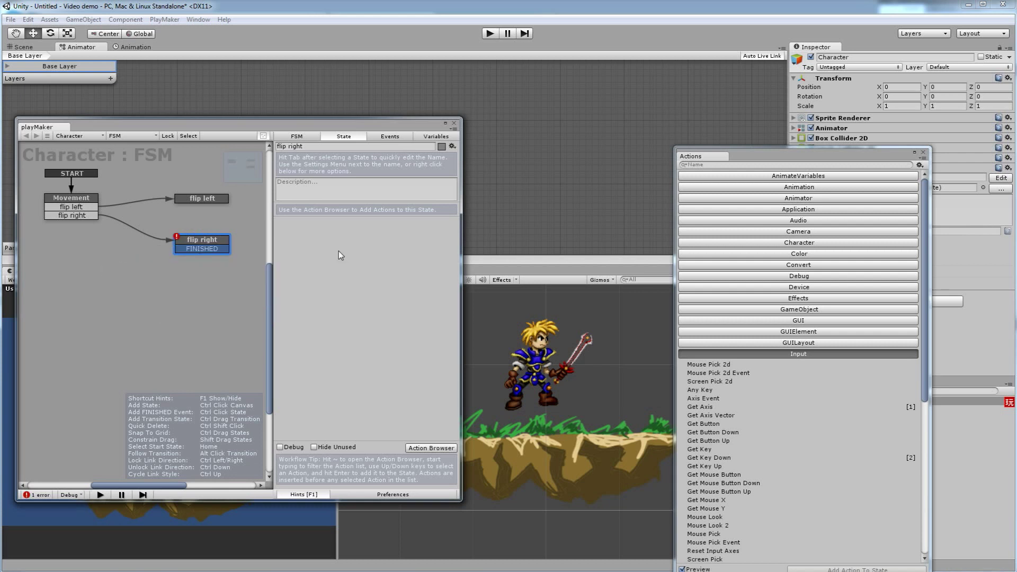
drag(177, 249, 114, 195)
Step: Add a FINISHED transition from flip left back to Movement and shift the flip left state slightly upward
right_click(194, 201)
mouse_move(223, 209)
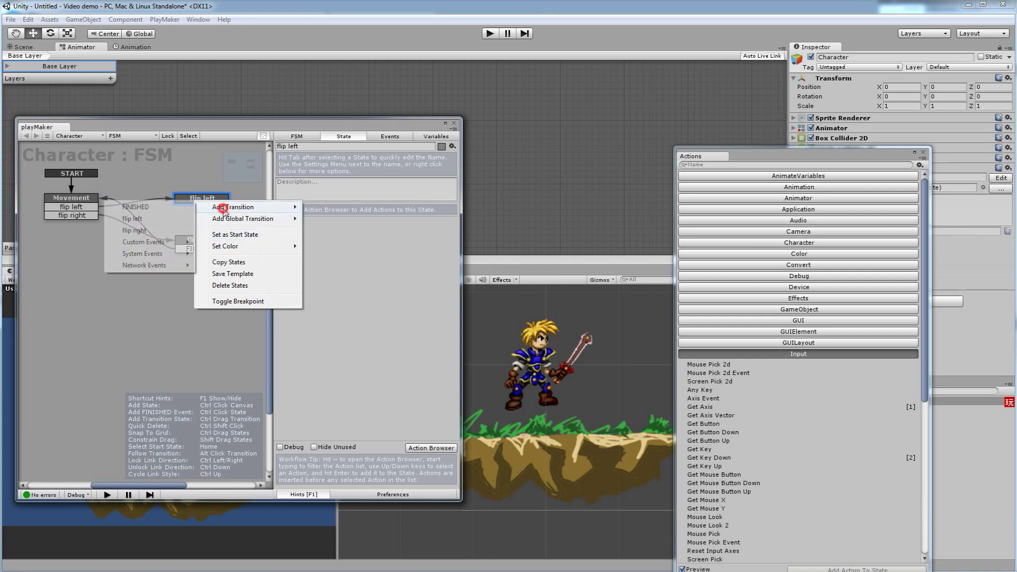
click(176, 208)
drag(182, 210, 95, 202)
drag(198, 206, 203, 194)
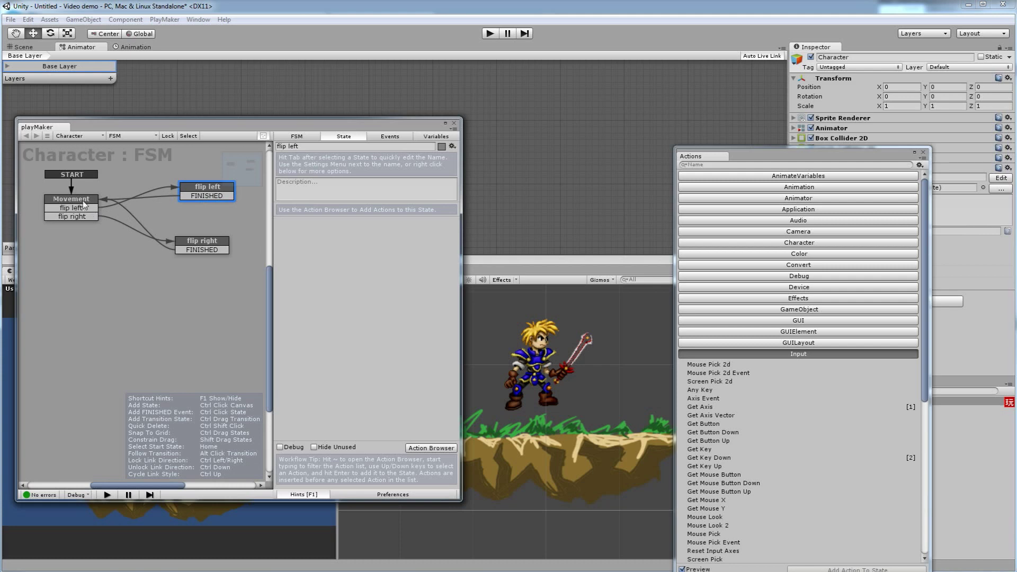
Step: Play-test the character's left and right arrow movement and its repeated returns to the Movement state, then stop the game
click(488, 35)
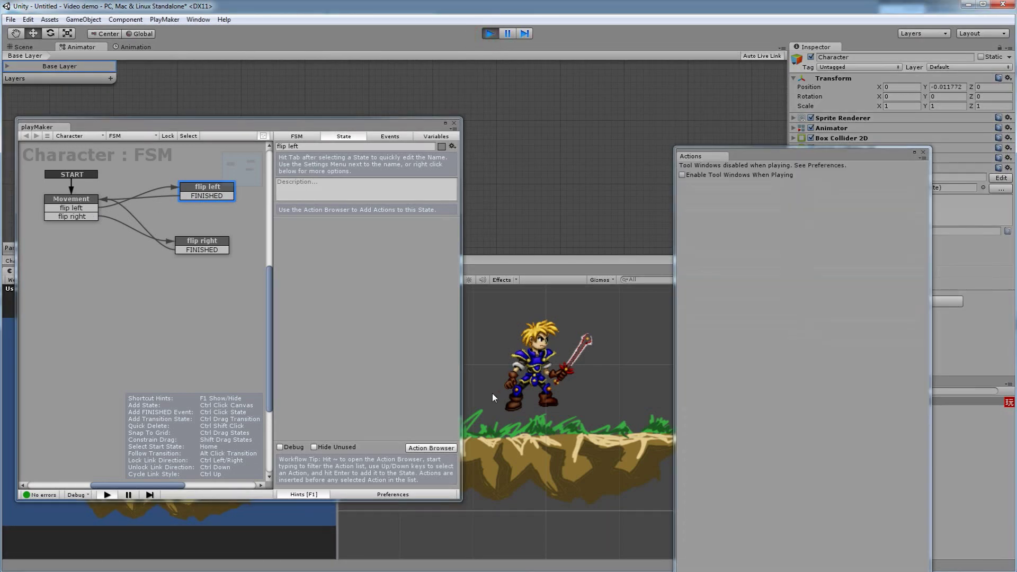
key(Right)
key(Left)
key(Right)
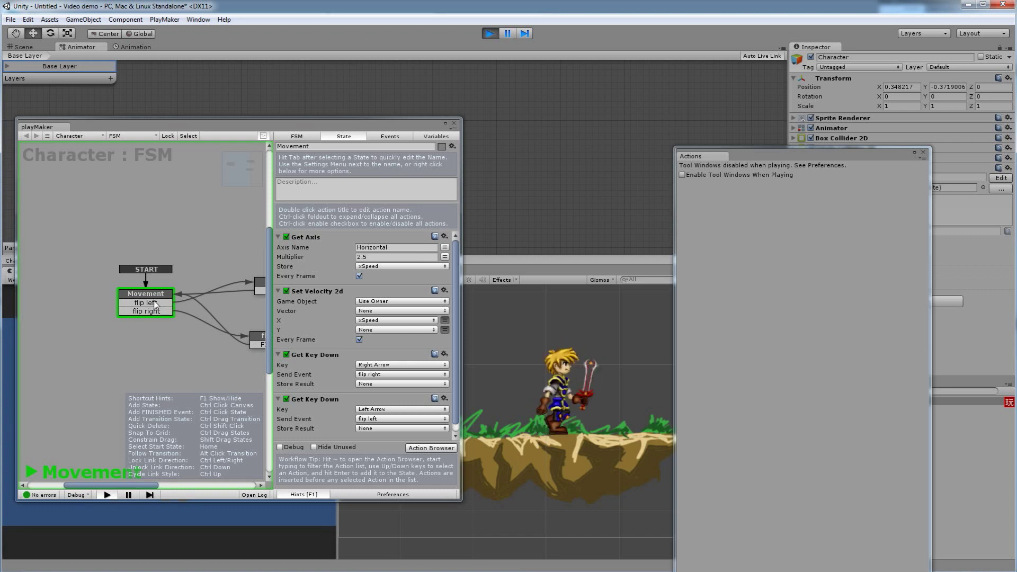
key(Left)
key(Right)
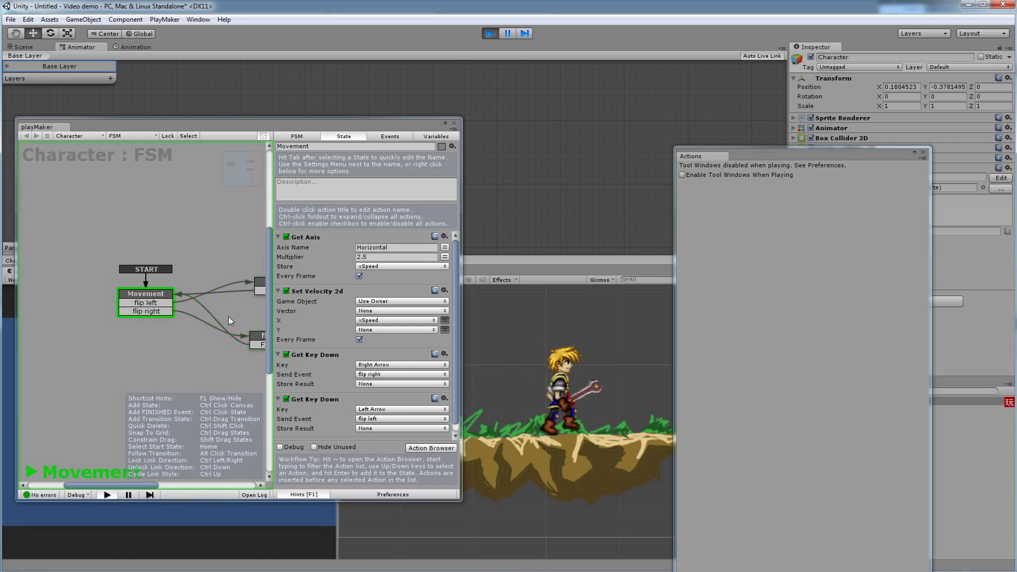
key(Left)
key(Right)
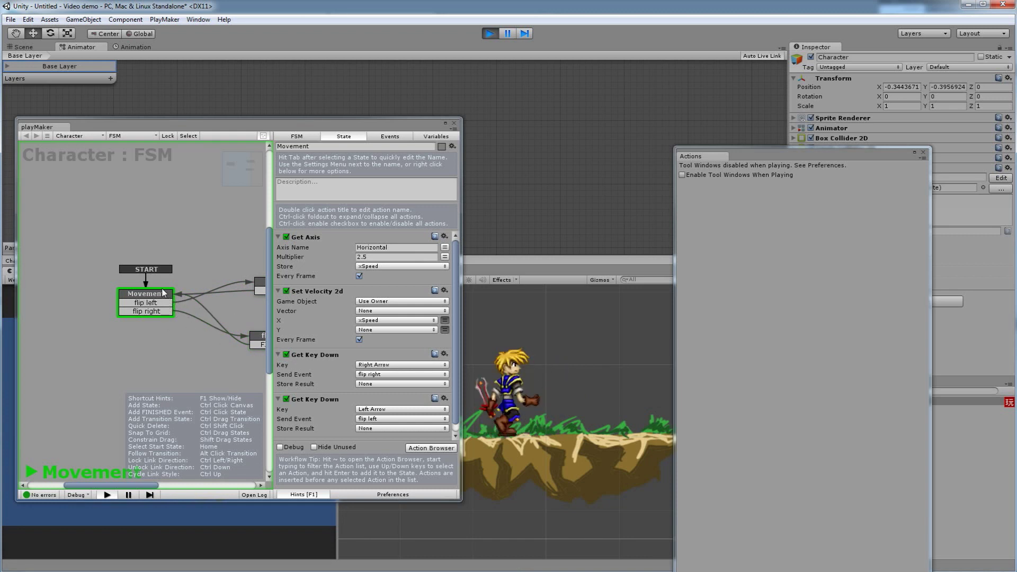
key(Right)
key(Right)
key(Left)
key(Right)
key(Left)
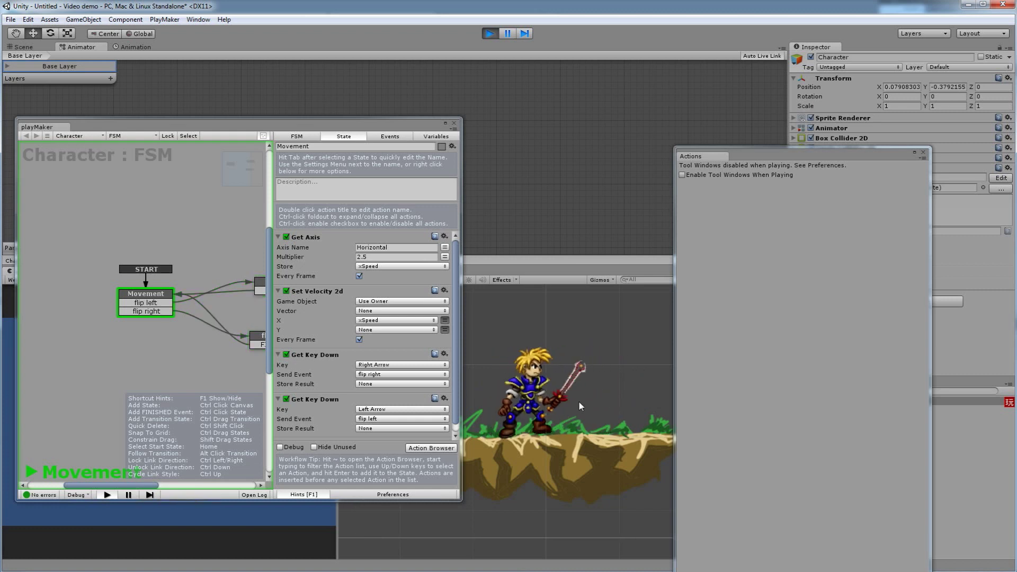
key(Right)
key(Left)
key(Right)
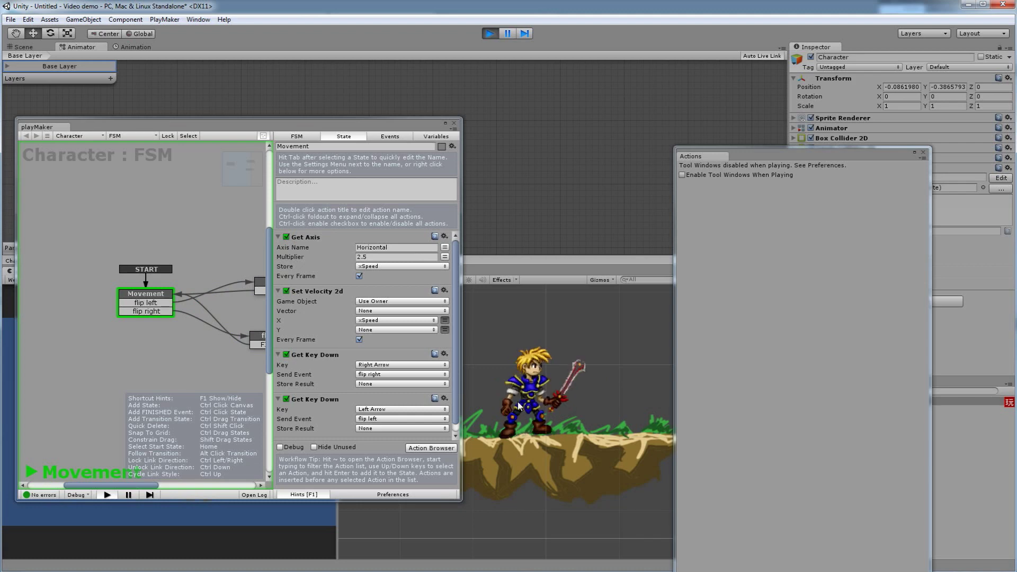
click(489, 34)
Step: Search the actions for "set sca" and add Set Scale to the flip left state
click(215, 204)
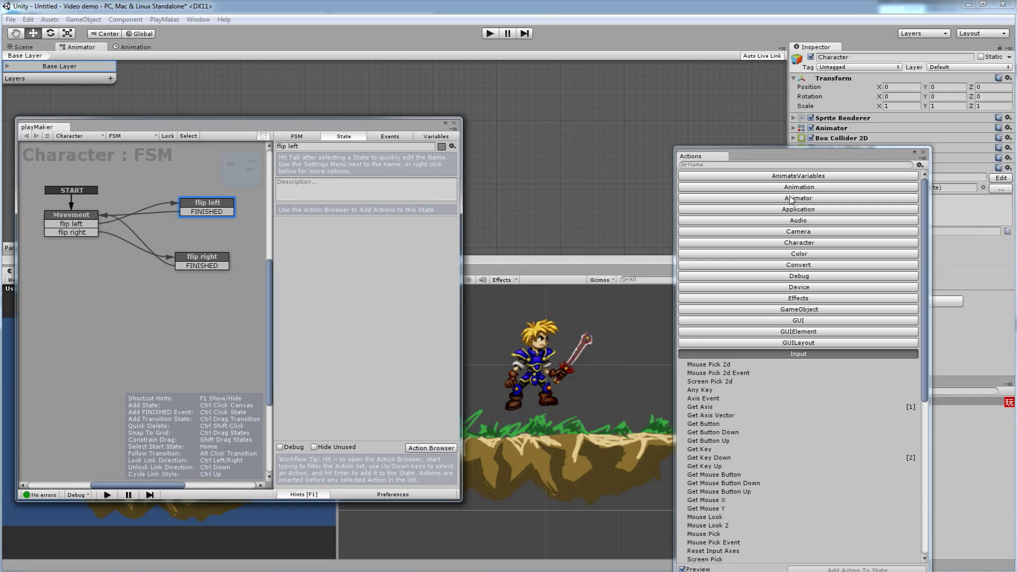
click(720, 165)
text(set)
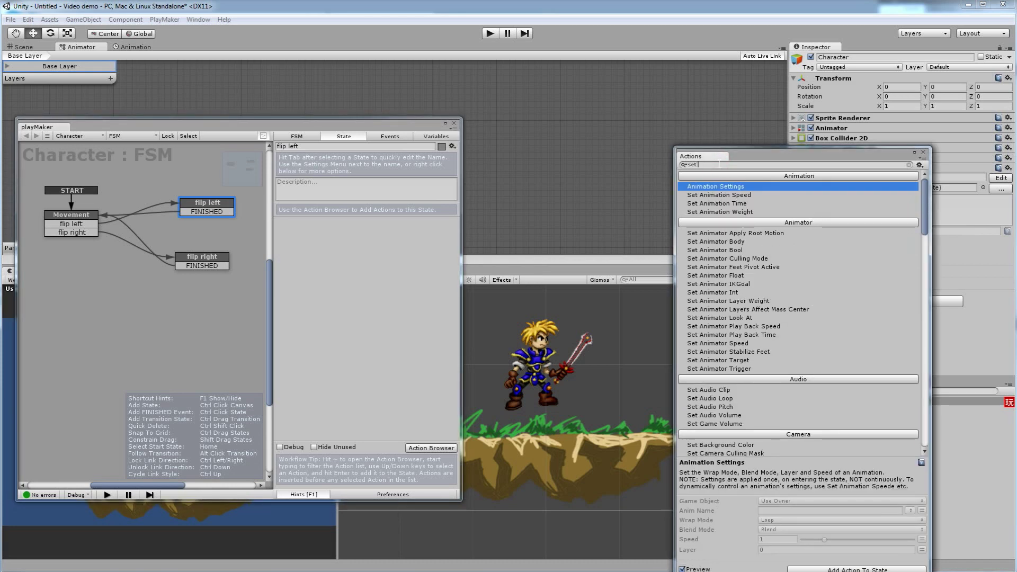
text( sca)
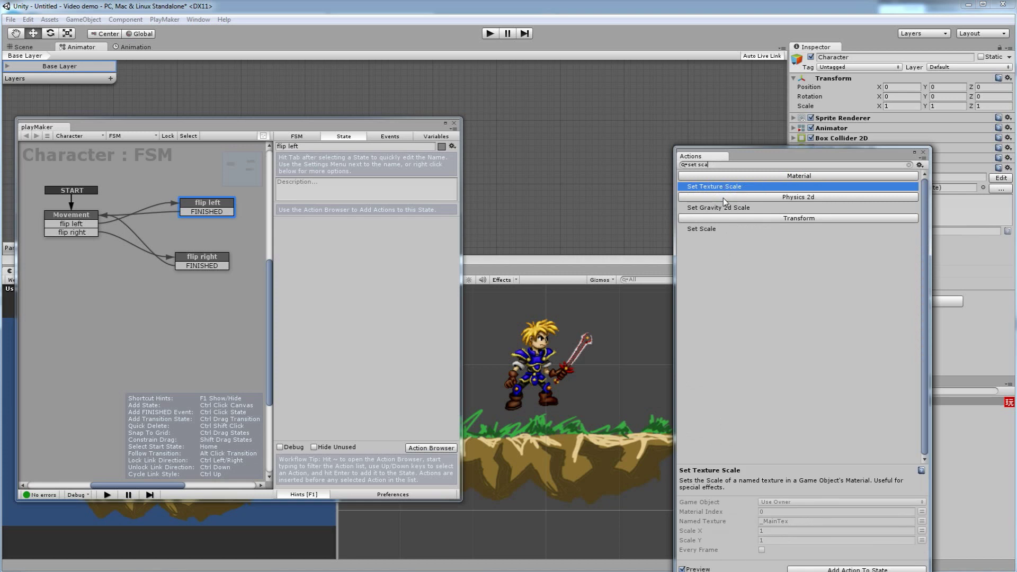
click(703, 229)
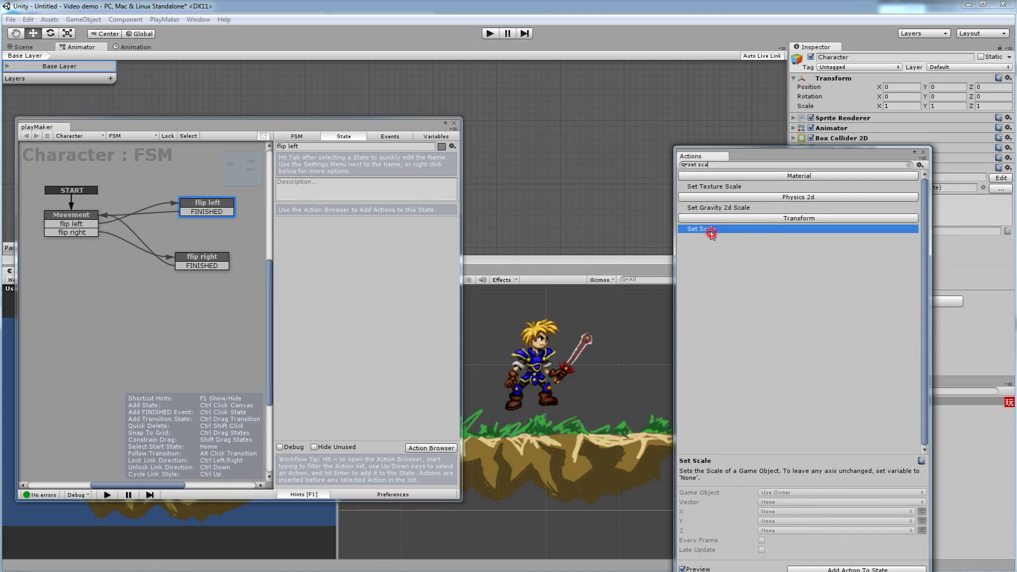
double_click(705, 230)
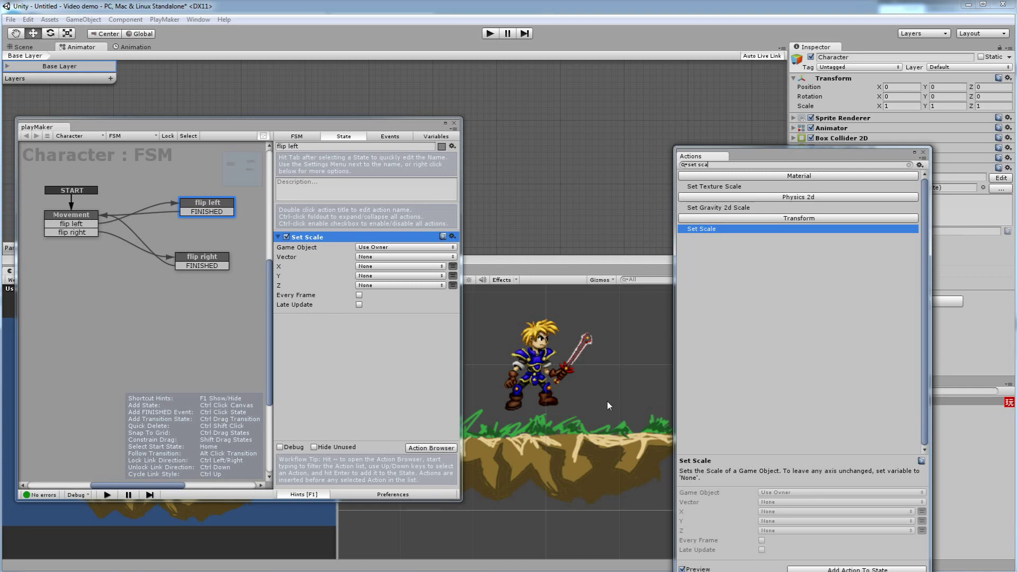
Step: Set the X value of flip left's Set Scale action to a fixed -1, moving the action browser aside
click(884, 155)
drag(883, 155, 774, 111)
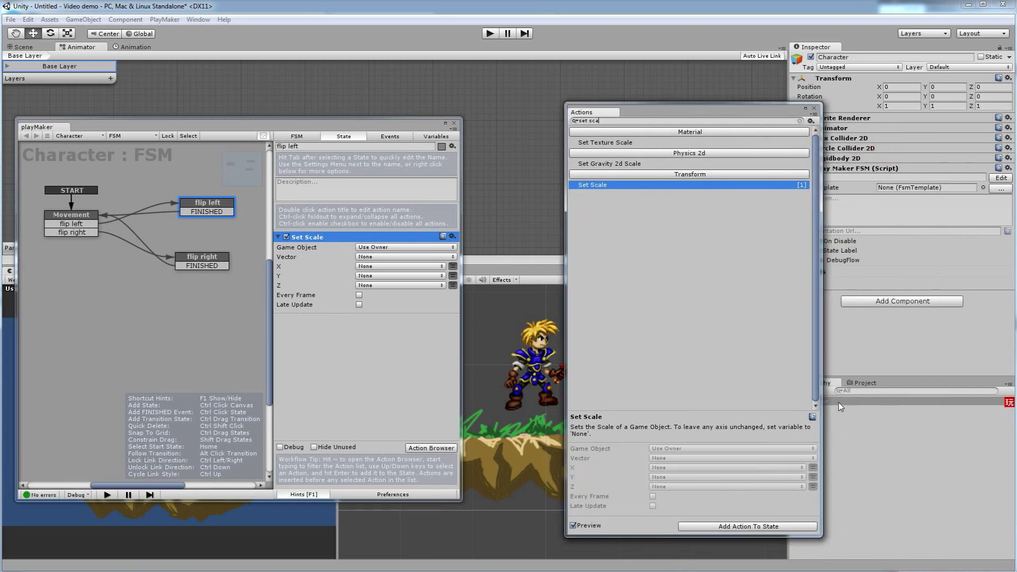
click(365, 267)
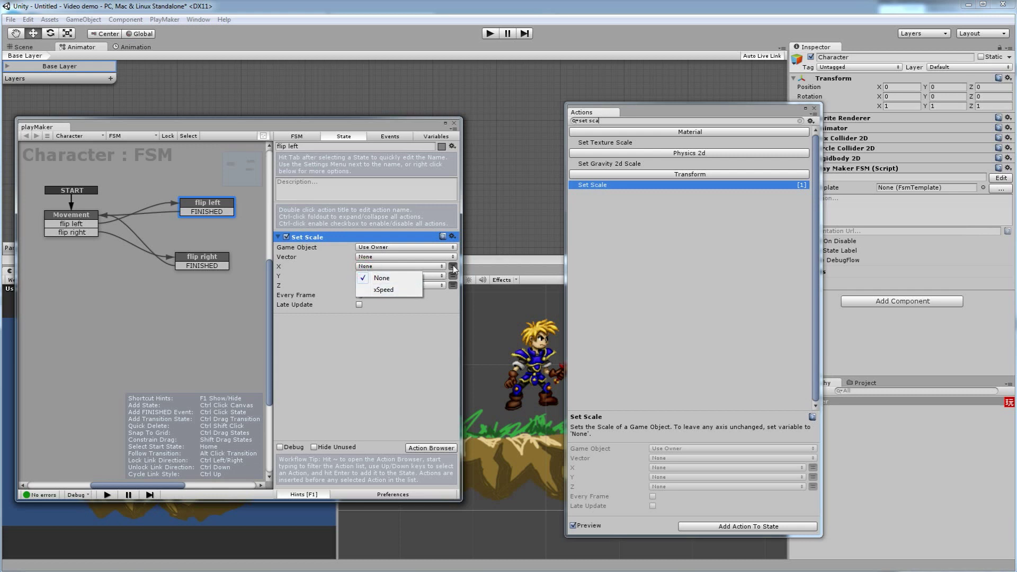
click(419, 267)
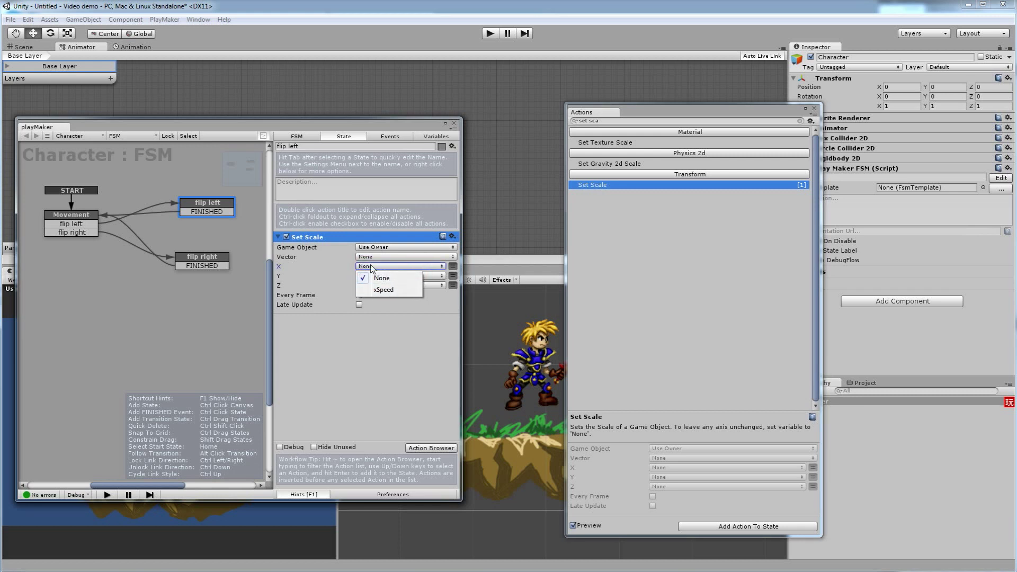
click(454, 267)
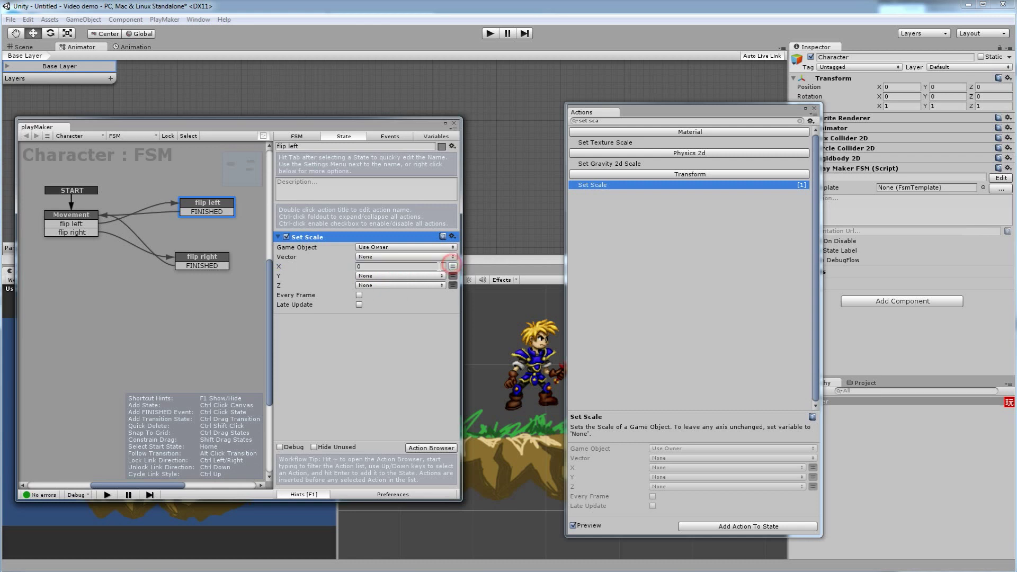
click(400, 266)
double_click(363, 267)
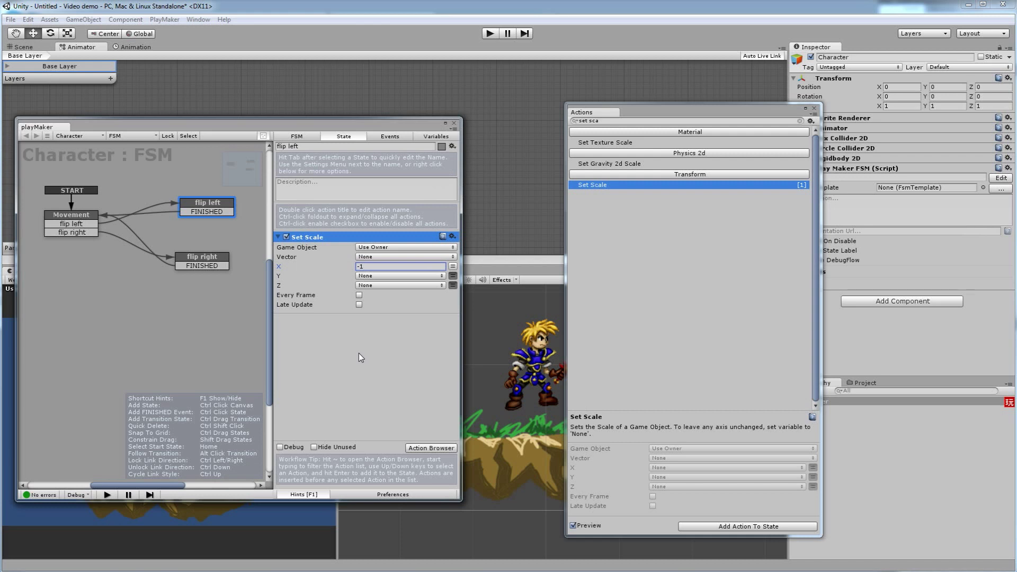
Step: Copy the Set Scale action from flip left into the flip right state and set its X value to 1
click(219, 258)
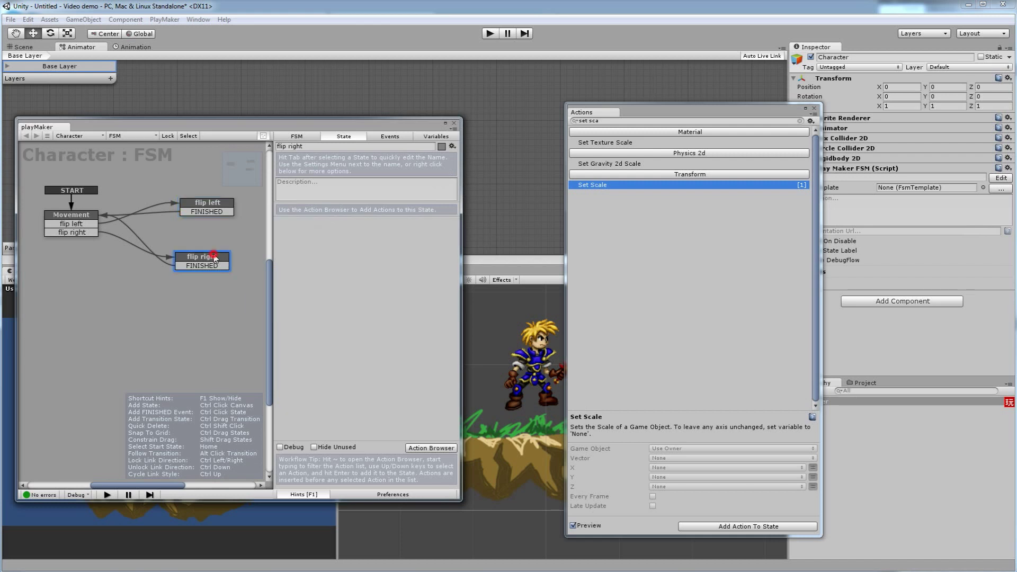
click(214, 204)
right_click(319, 234)
right_click(315, 235)
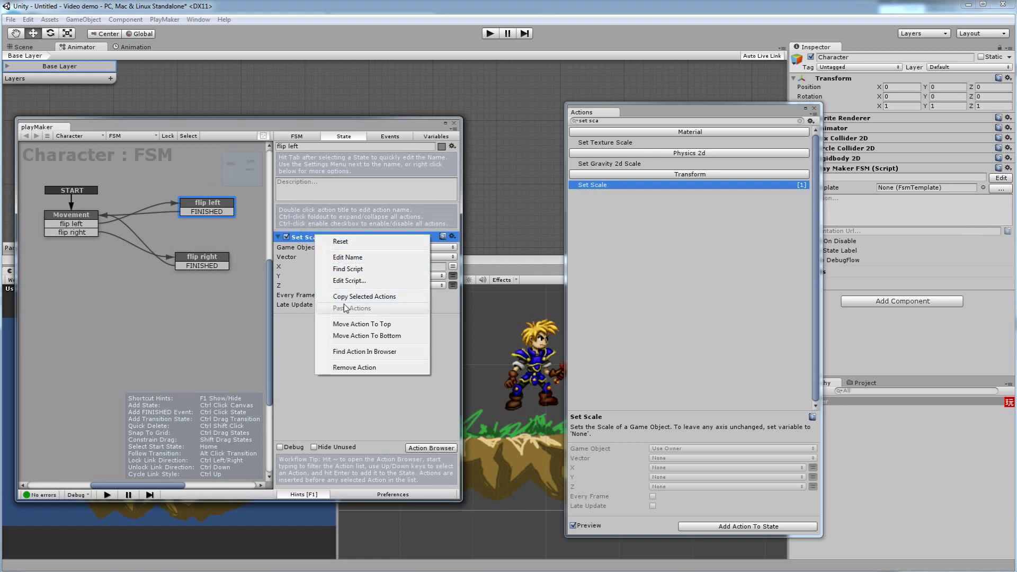
click(351, 297)
click(204, 260)
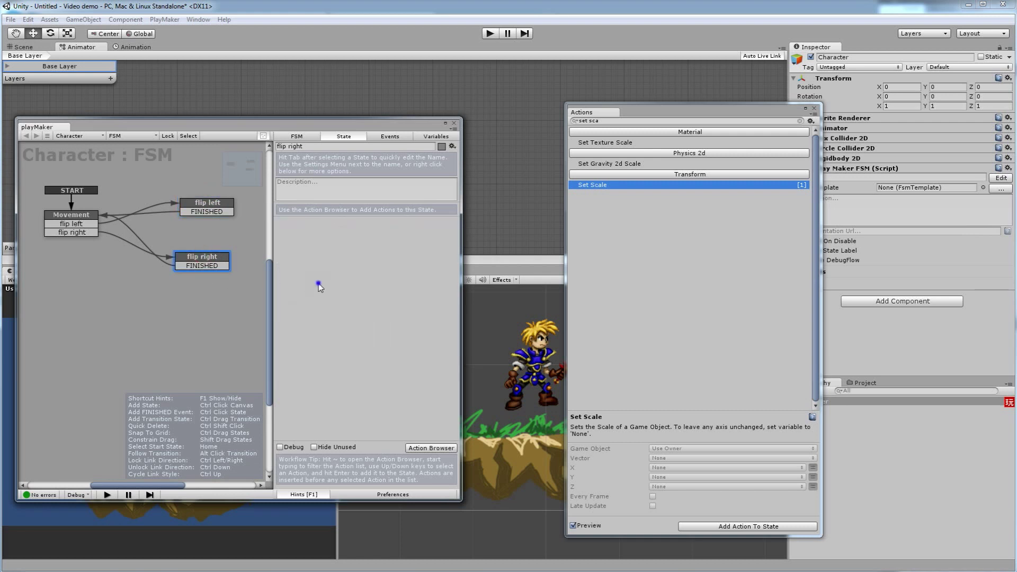
right_click(318, 285)
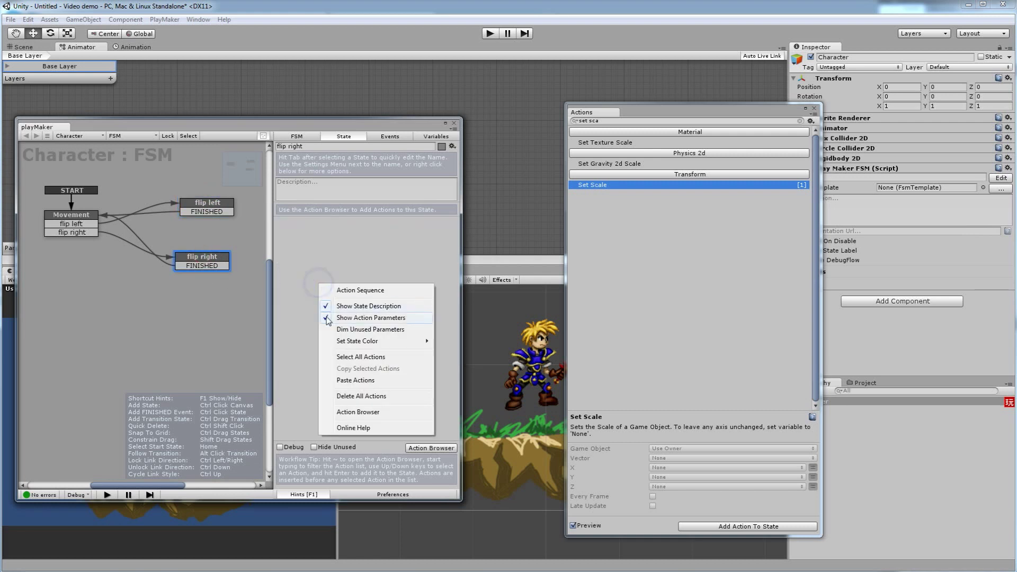
click(351, 380)
click(367, 267)
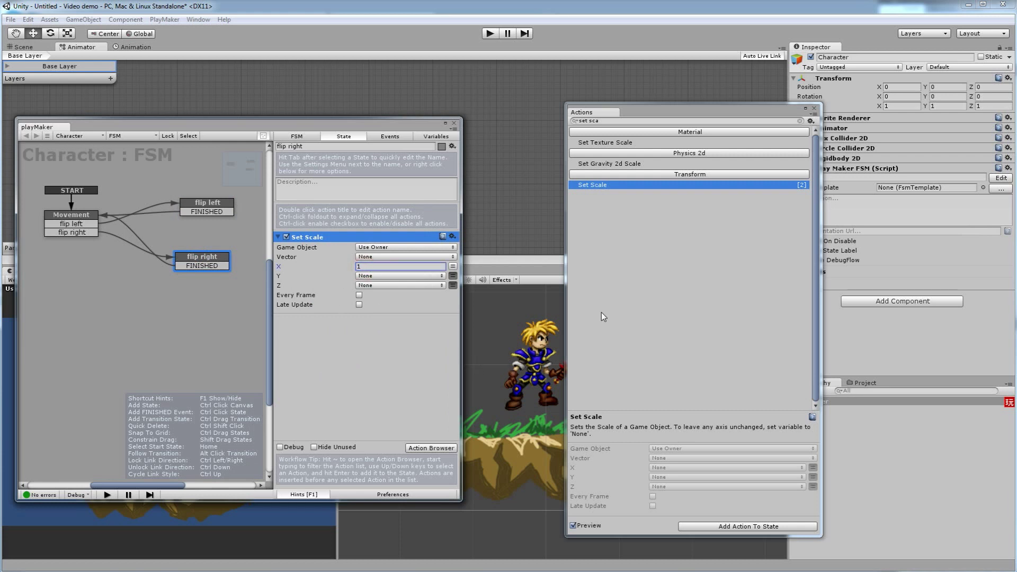
Step: Uncover the character in the scene, play-test its left and right movement and flipping, then stop the game
drag(634, 116, 749, 122)
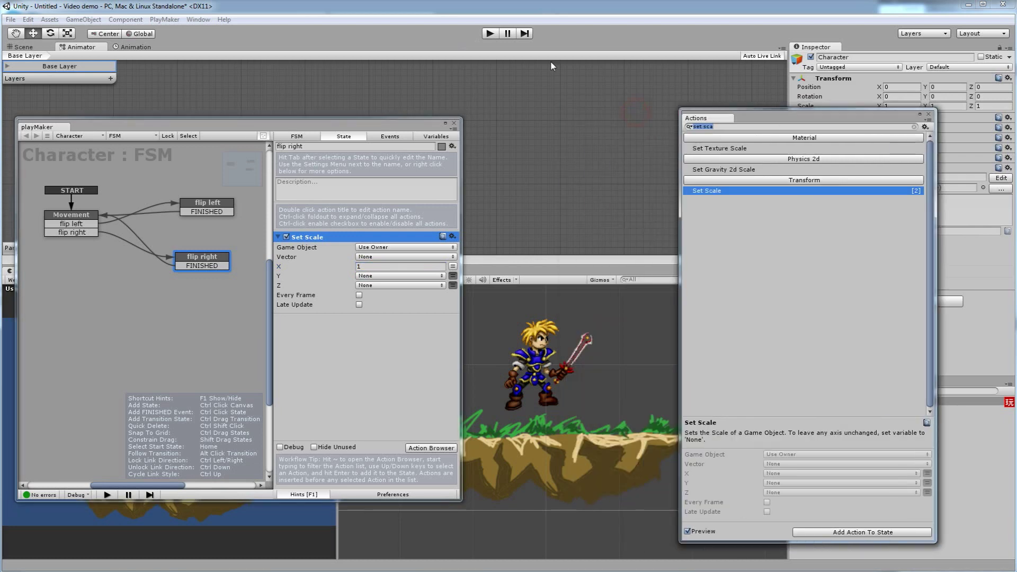
click(490, 33)
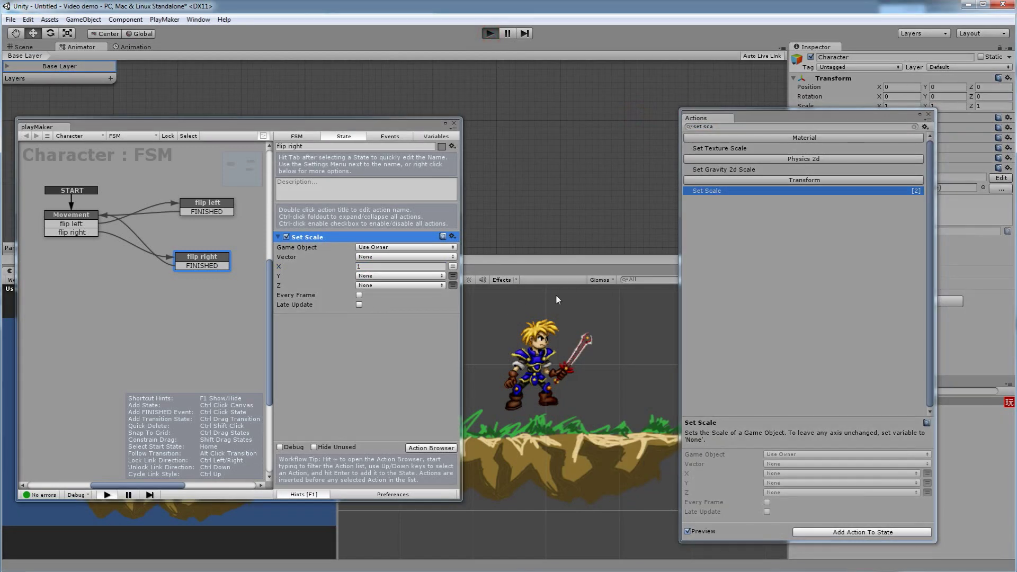
key(Right)
key(Left)
key(Right)
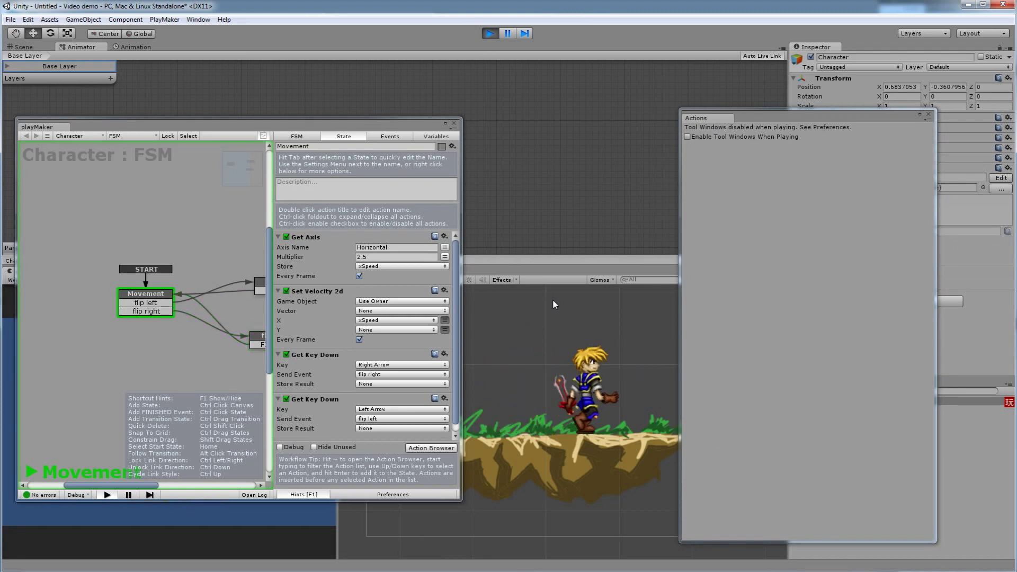
key(Left)
key(Right)
key(Left)
key(Left)
key(Right)
key(Left)
key(Right)
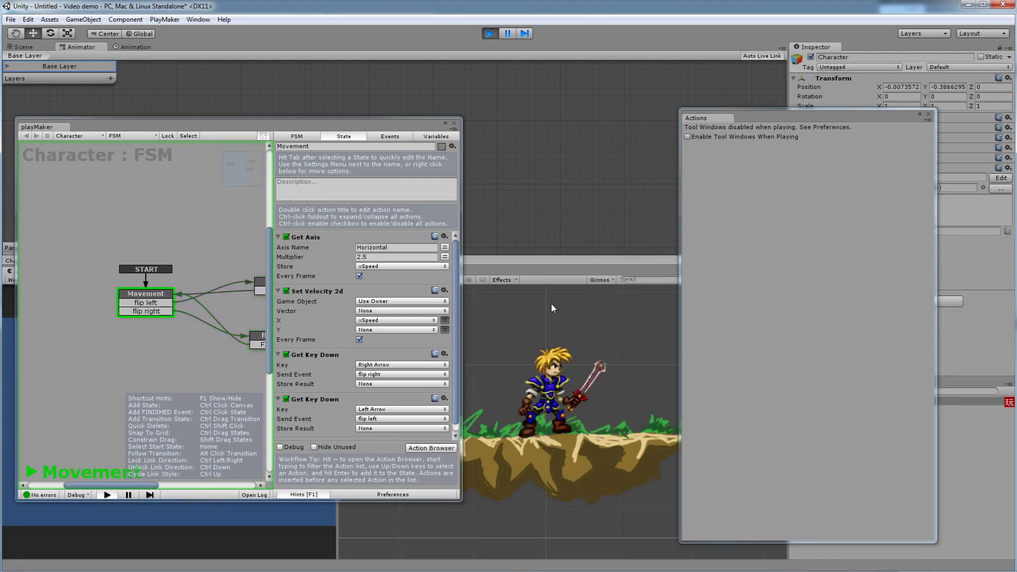
key(Left)
key(Right)
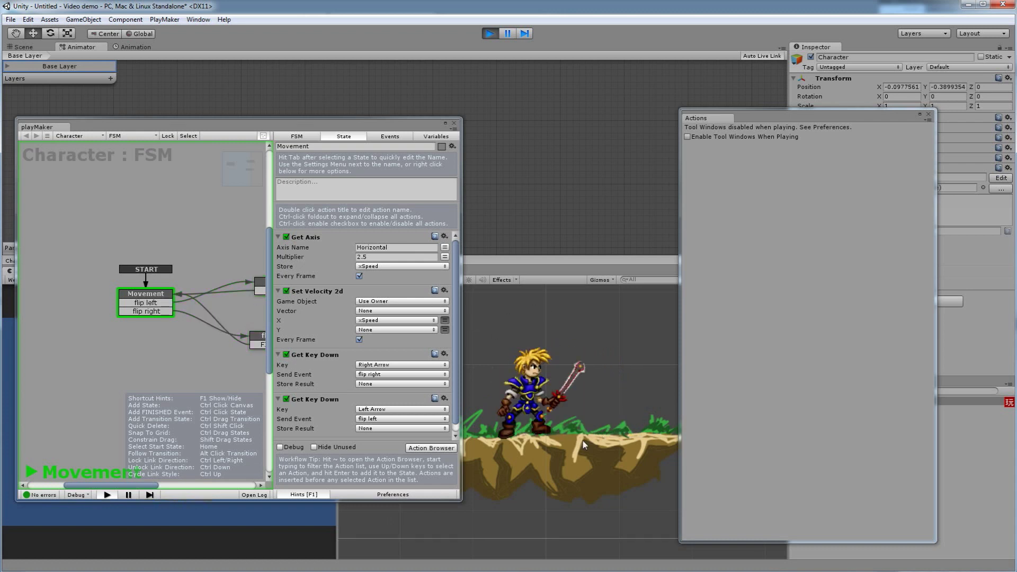
key(Left)
key(Right)
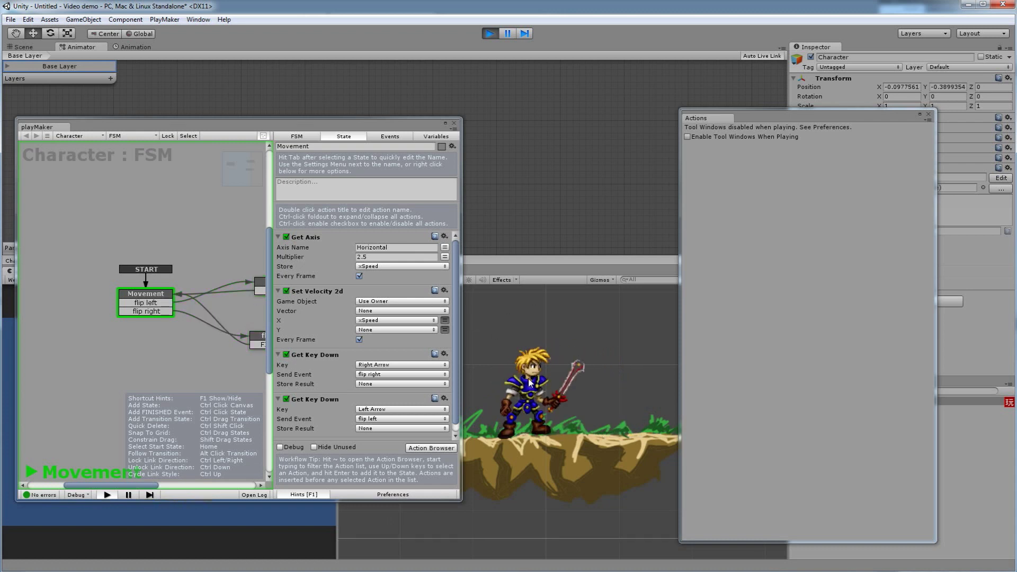
key(Right)
key(Left)
key(Right)
key(Left)
key(Right)
click(488, 33)
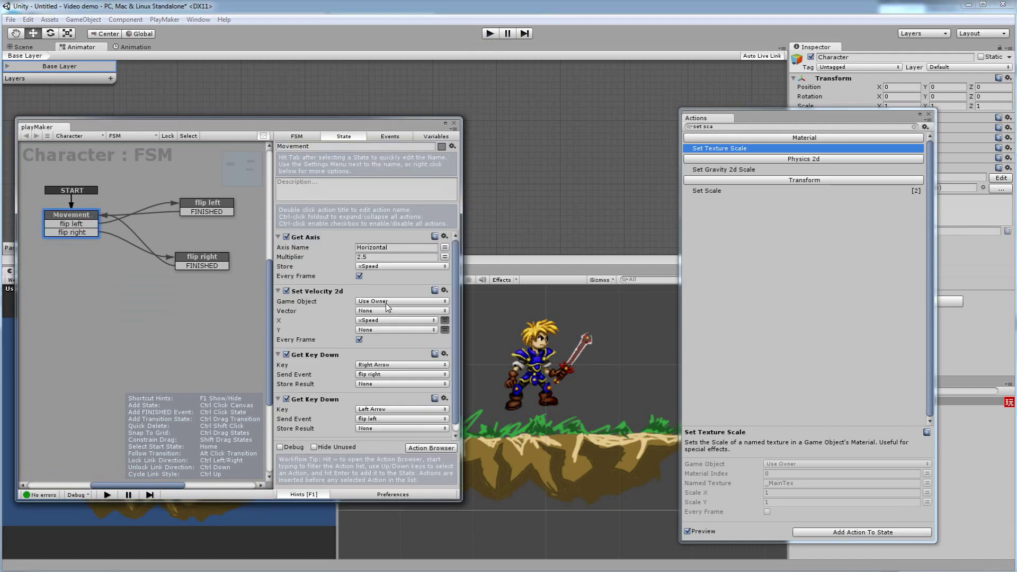
Step: Move the PlayMaker window down to uncover the Animator graph and close the action browser
drag(453, 291, 455, 312)
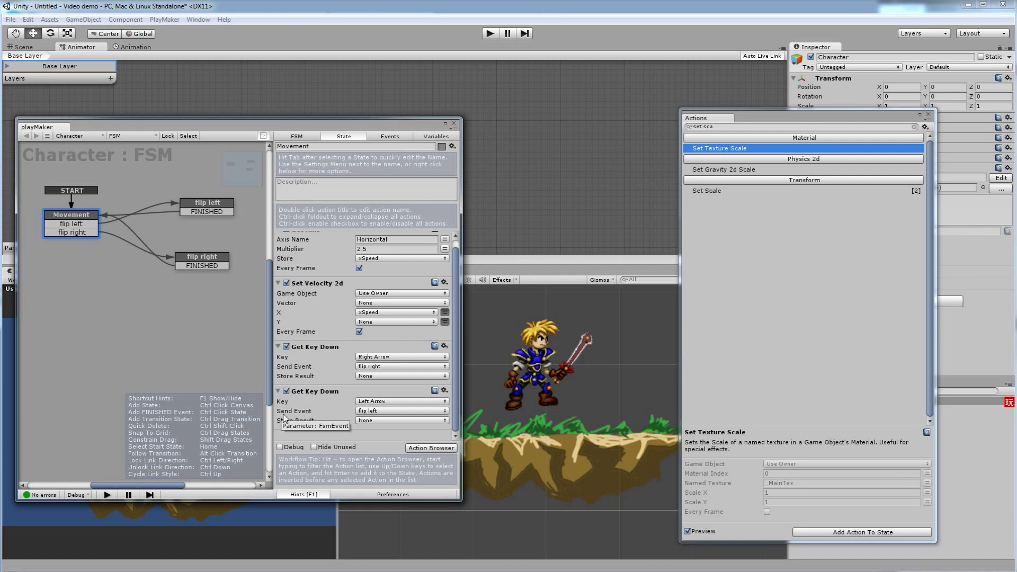
drag(157, 120, 170, 295)
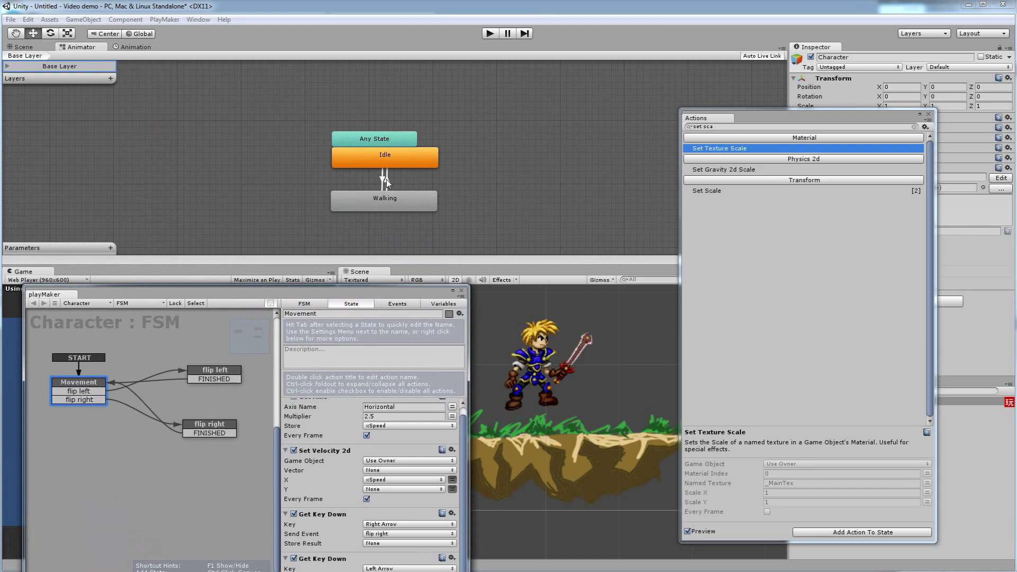
drag(845, 120, 799, 150)
click(883, 148)
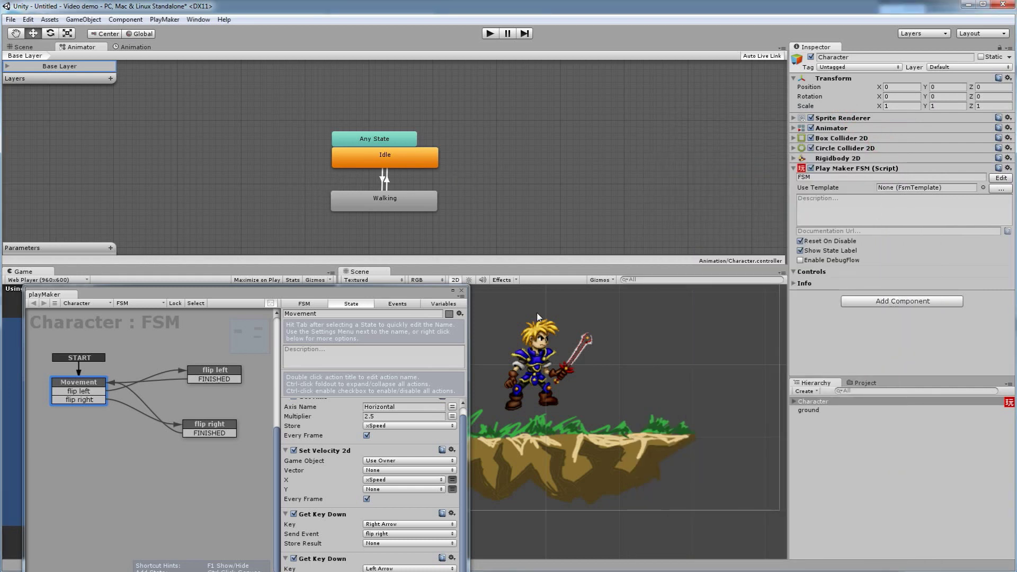
Step: Check the motion clips assigned to the Idle and Walking states and the transition from Idle to Walking
click(377, 156)
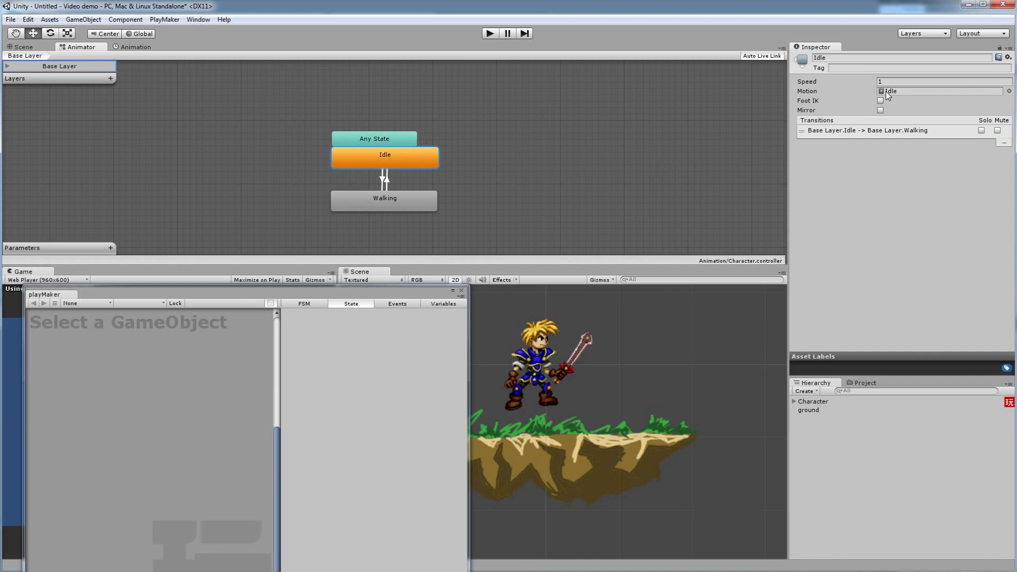
click(1010, 91)
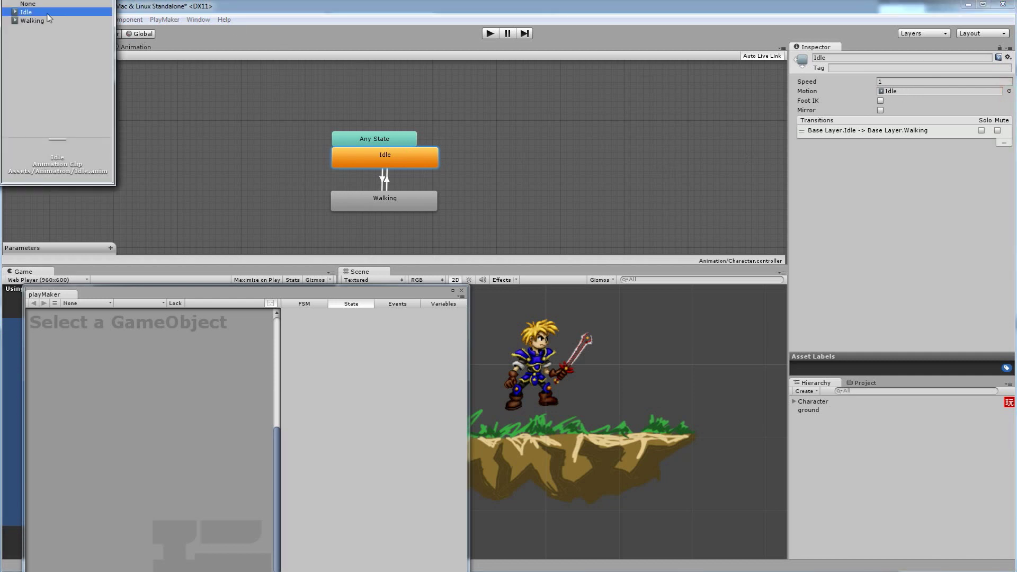
click(386, 199)
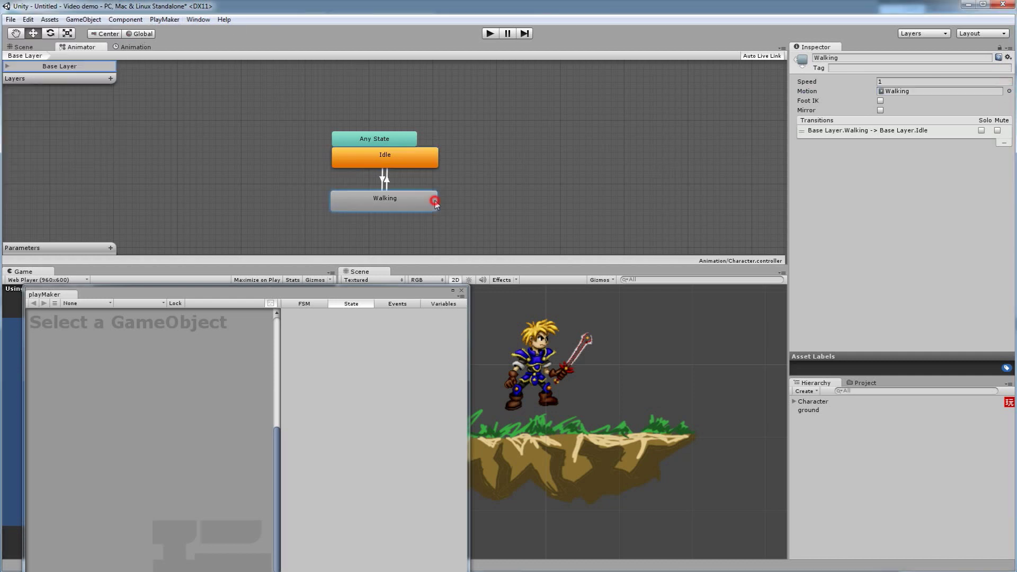
click(423, 155)
click(383, 180)
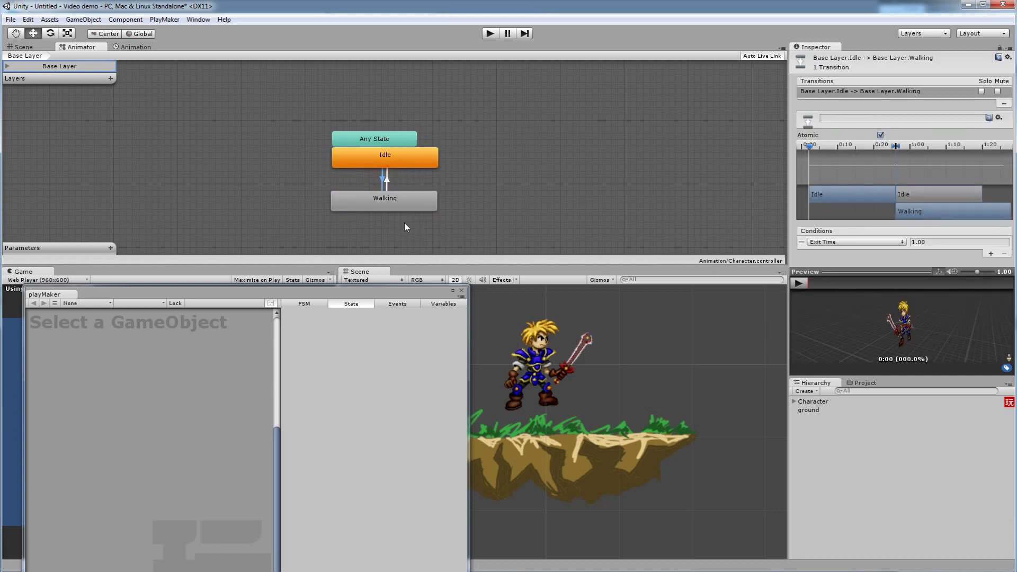
Step: Show the Idle to Walking transition's settings from the Idle state, enlarge the Inspector, and check the available condition options
click(368, 157)
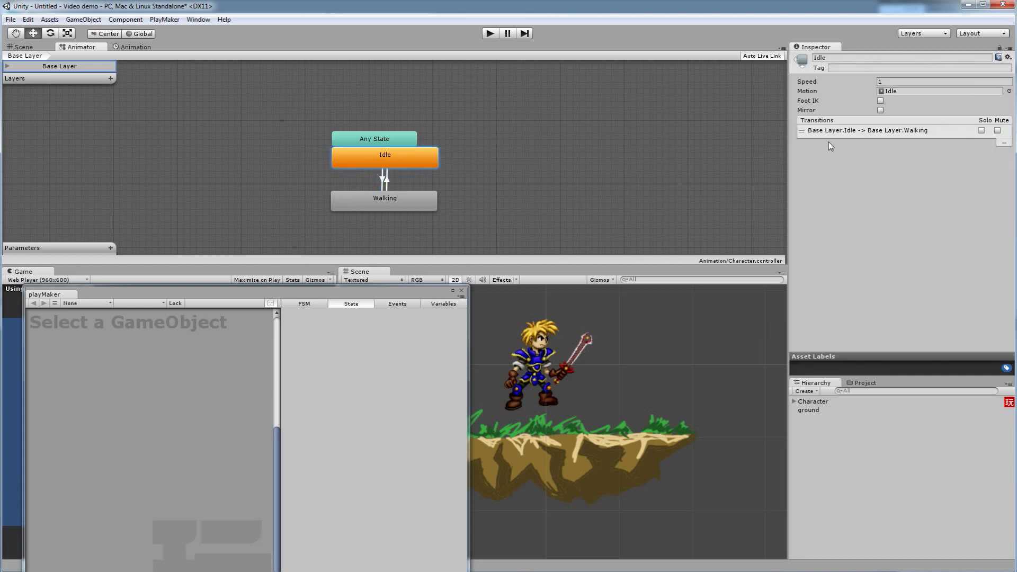
click(804, 133)
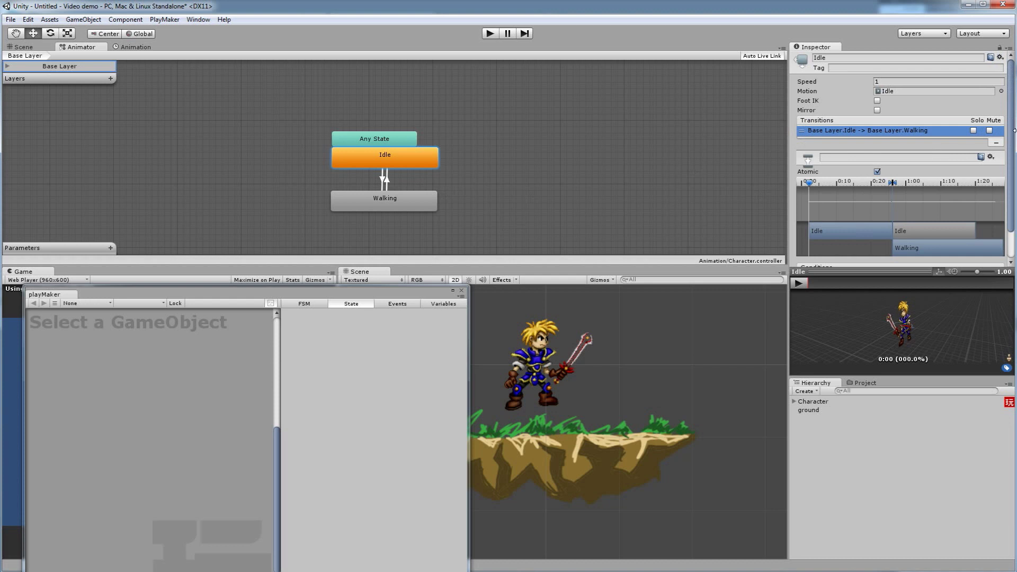
scroll(1014, 132, down, 3)
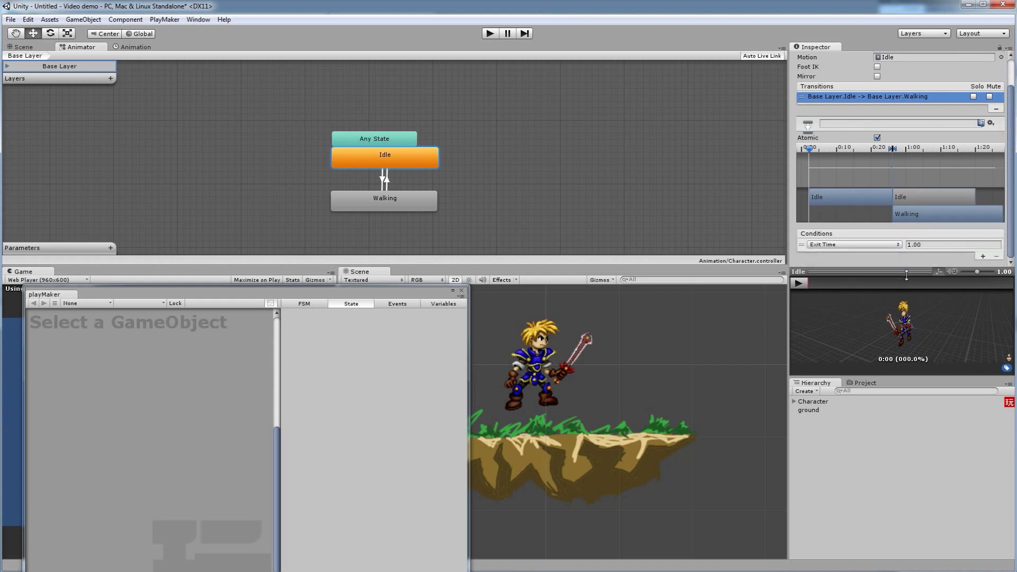
drag(903, 376, 904, 458)
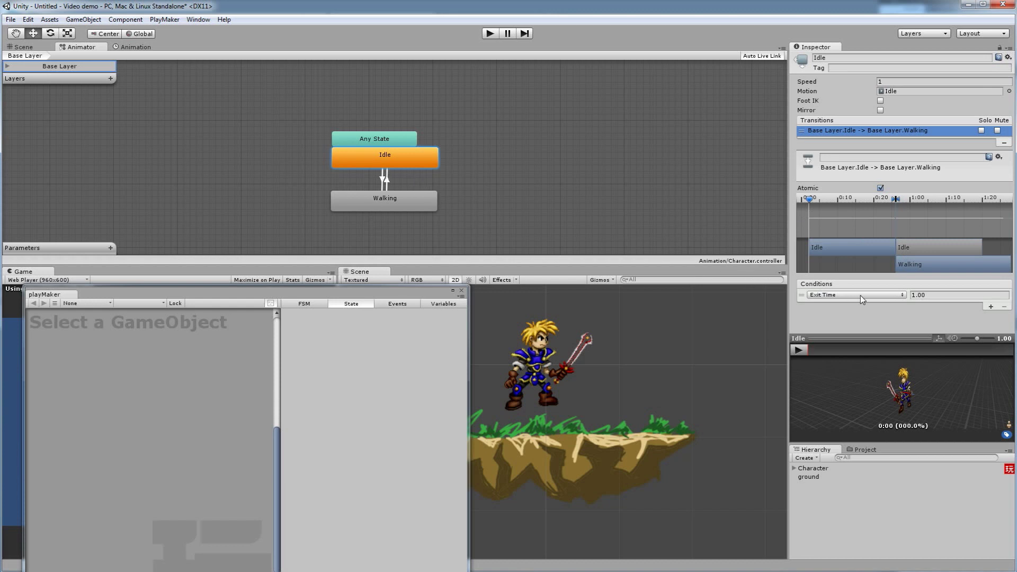
click(846, 298)
click(843, 319)
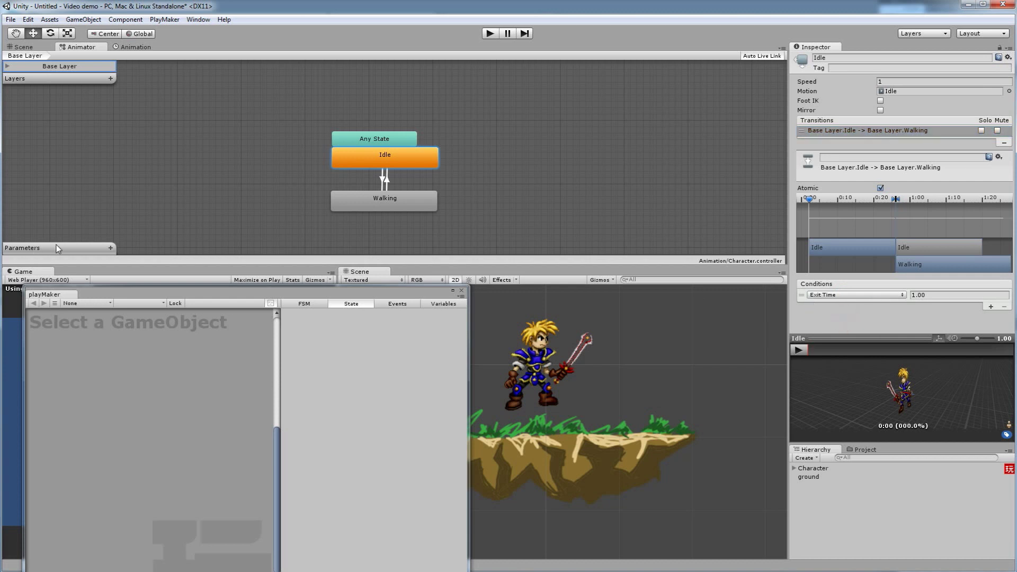
Step: Add a float parameter named H_speed to the character's Animator controller
click(111, 248)
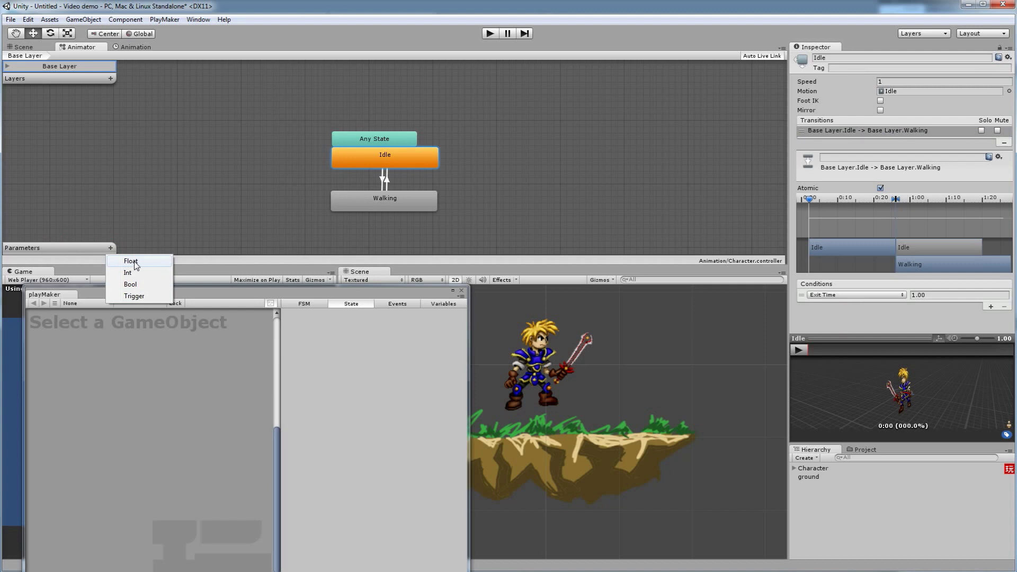
double_click(60, 249)
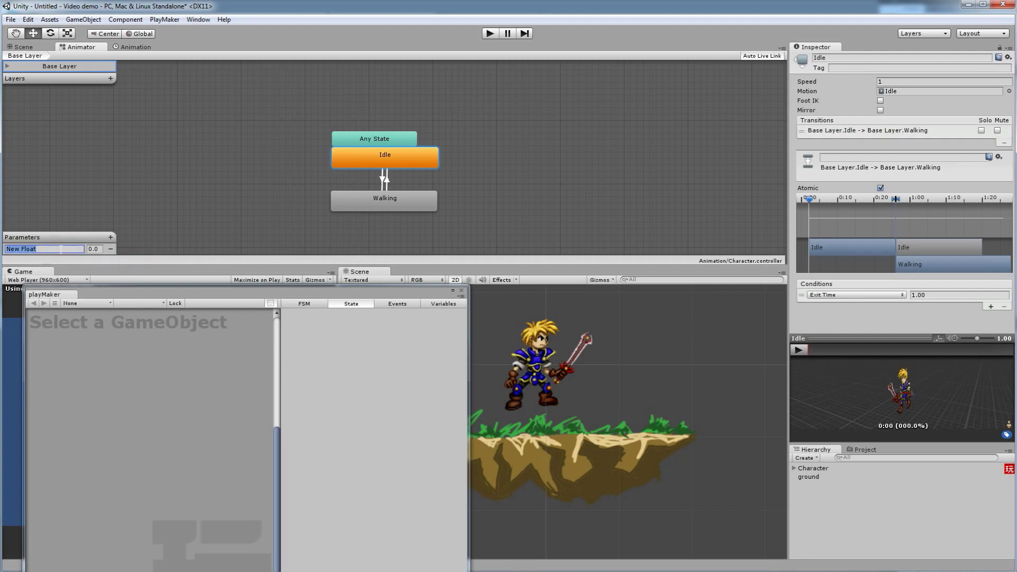
text(peed)
Step: Set the Idle to Walking transition's condition to H_speed Greater than 0.1
click(854, 295)
click(836, 307)
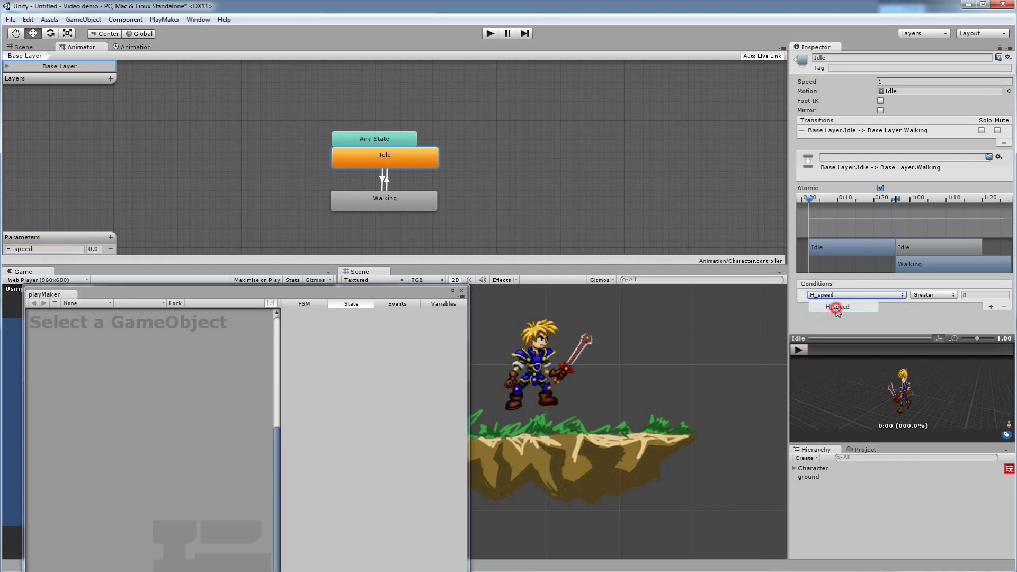
click(934, 295)
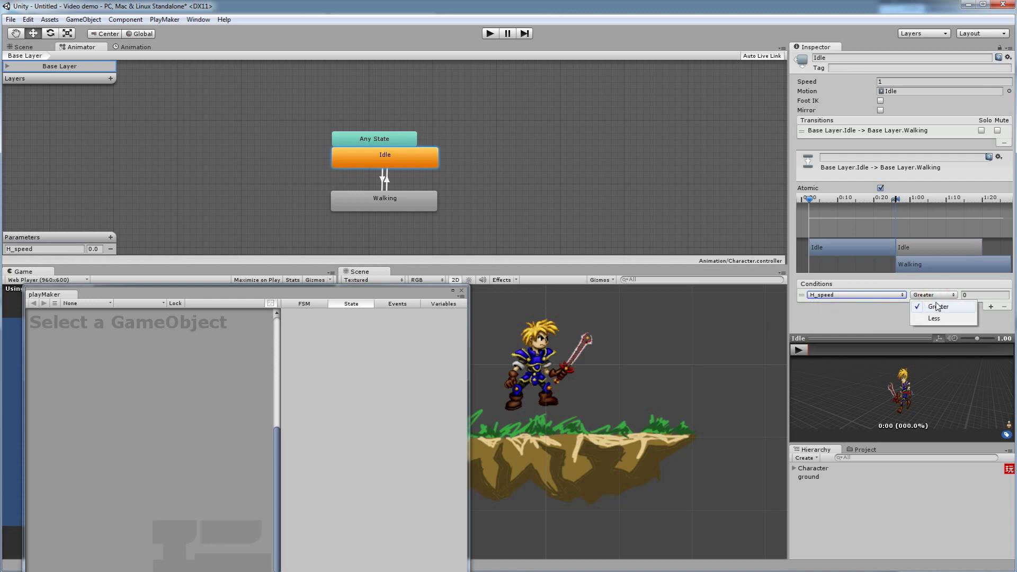
click(970, 294)
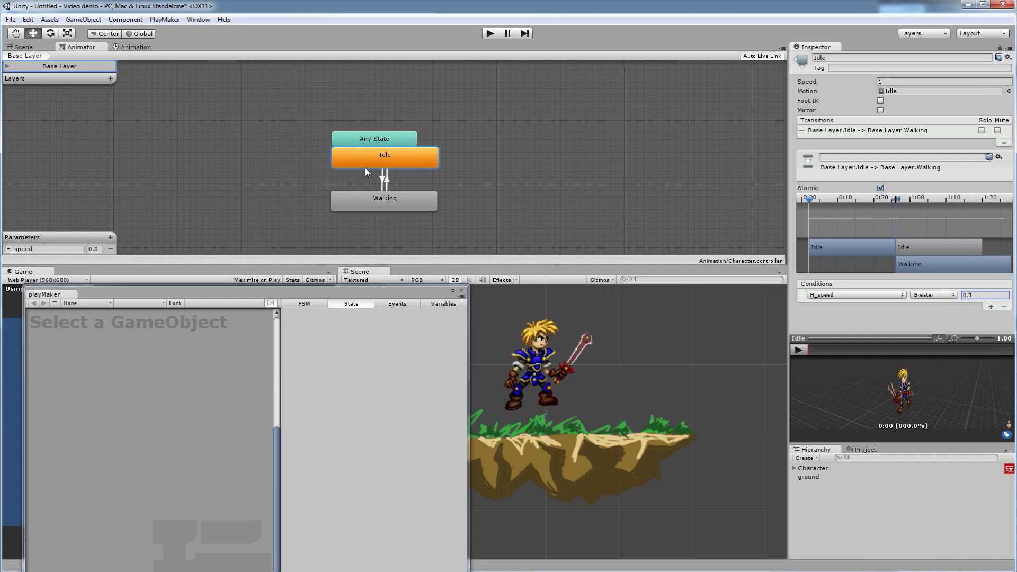
Step: Set the Walking to Idle transition's condition to H_speed Less than 0.1
click(368, 199)
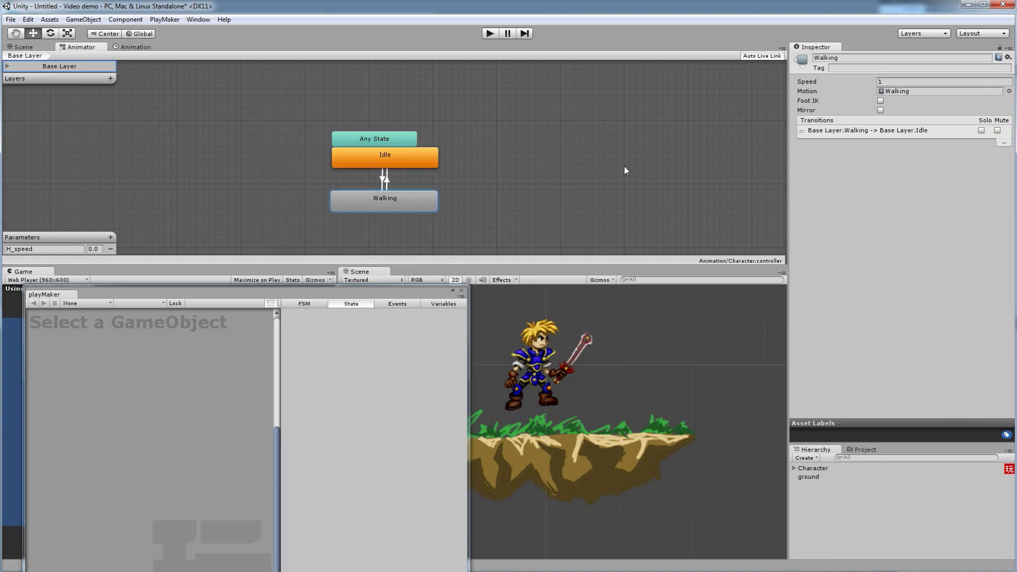
click(386, 181)
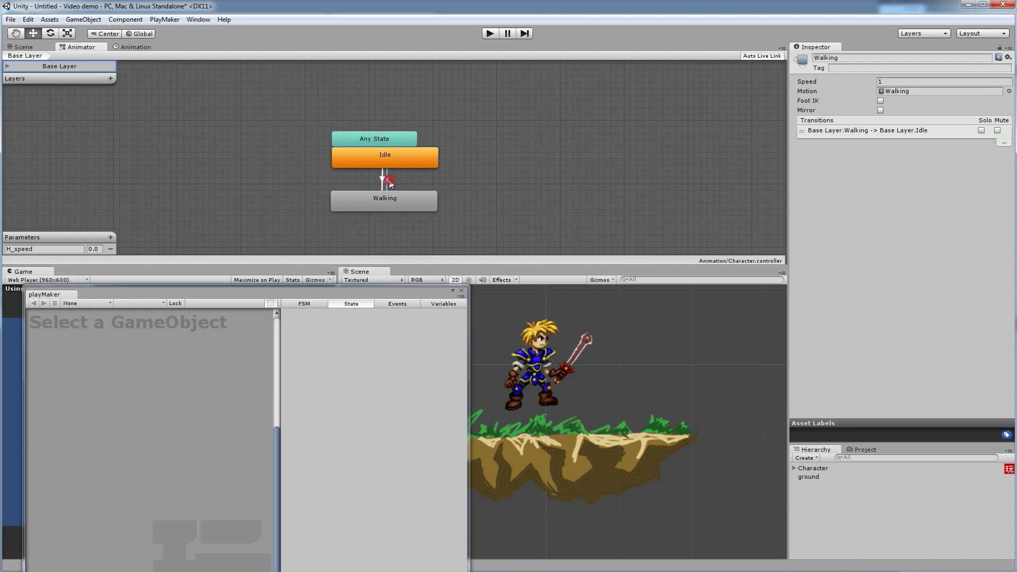
click(824, 275)
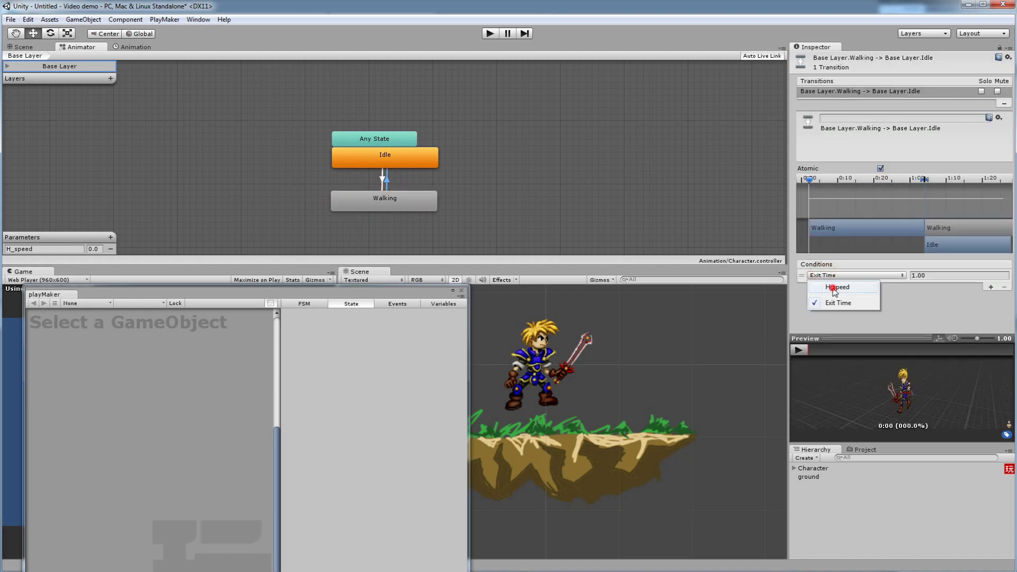
click(836, 288)
click(928, 275)
click(934, 299)
click(973, 276)
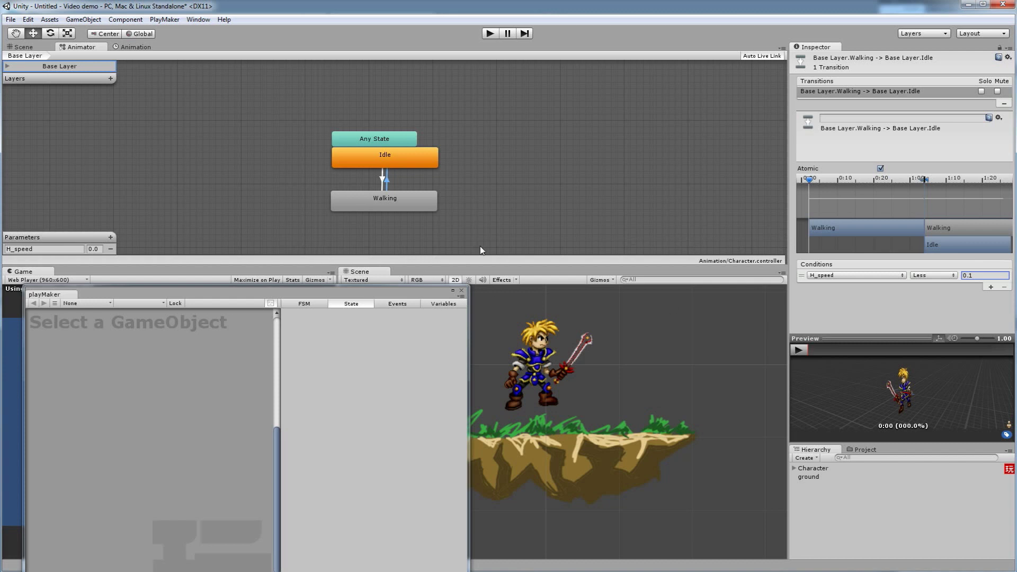
Step: Review the H_speed conditions on the Idle to Walking and Walking to Idle transitions
click(374, 156)
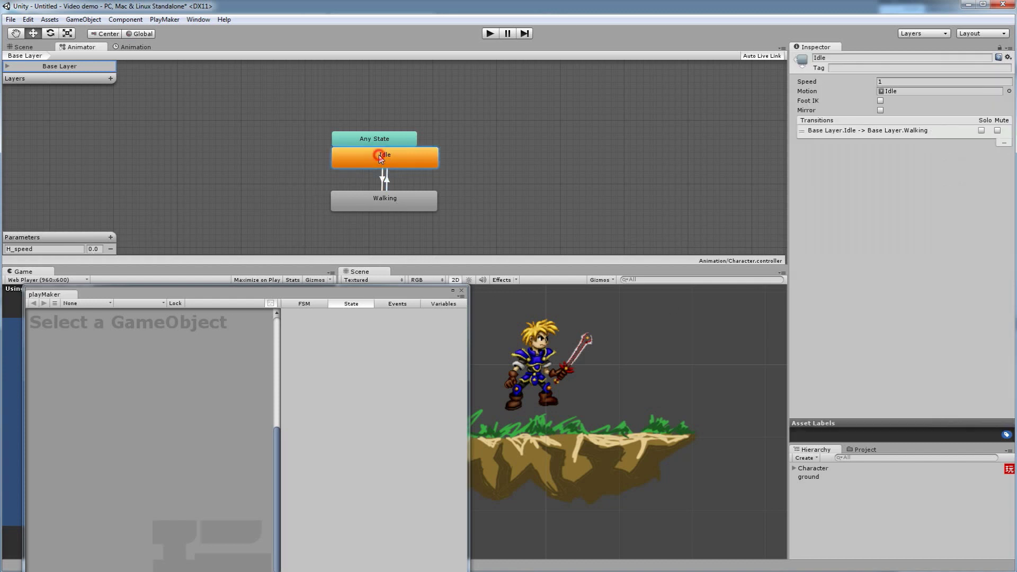
click(384, 180)
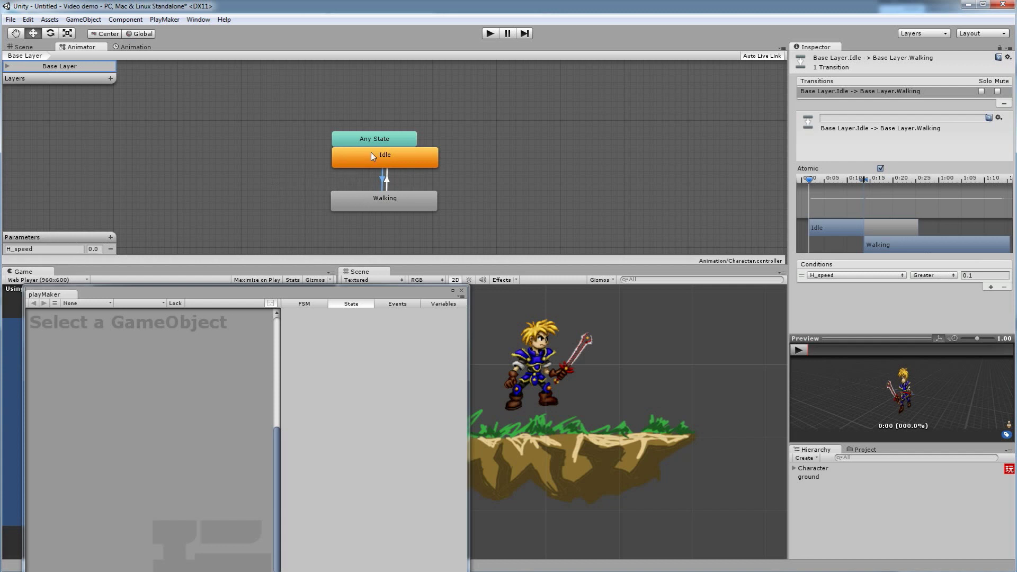
click(375, 208)
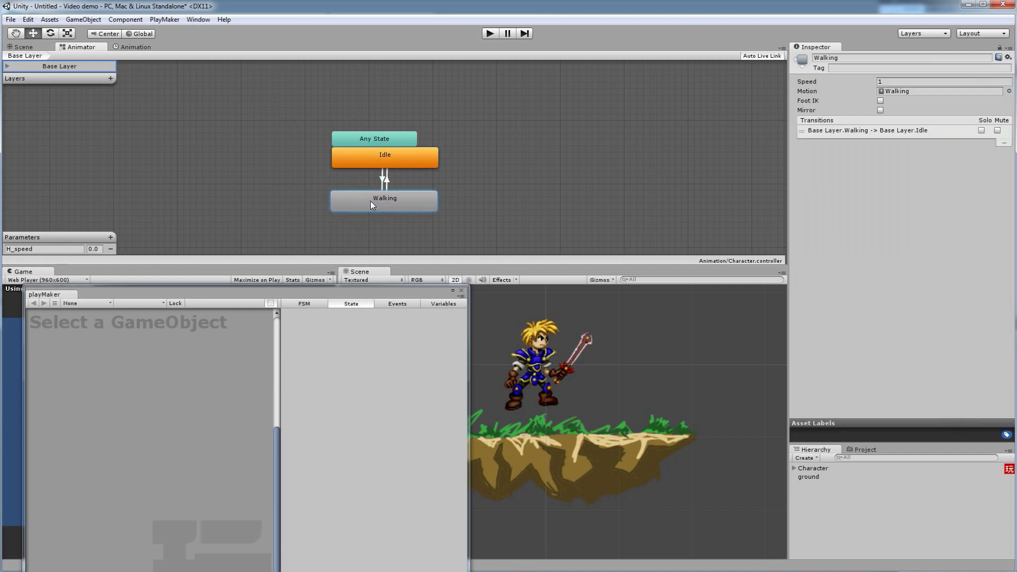
click(387, 183)
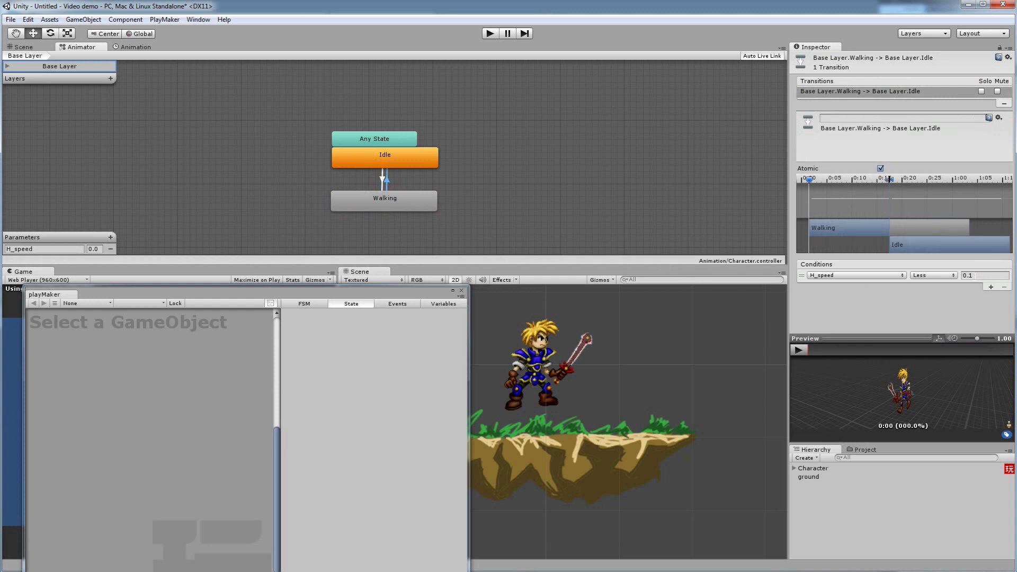
click(981, 276)
click(394, 162)
Step: Play the scene, move the character left and right to check its animation state, and stop playback
click(490, 33)
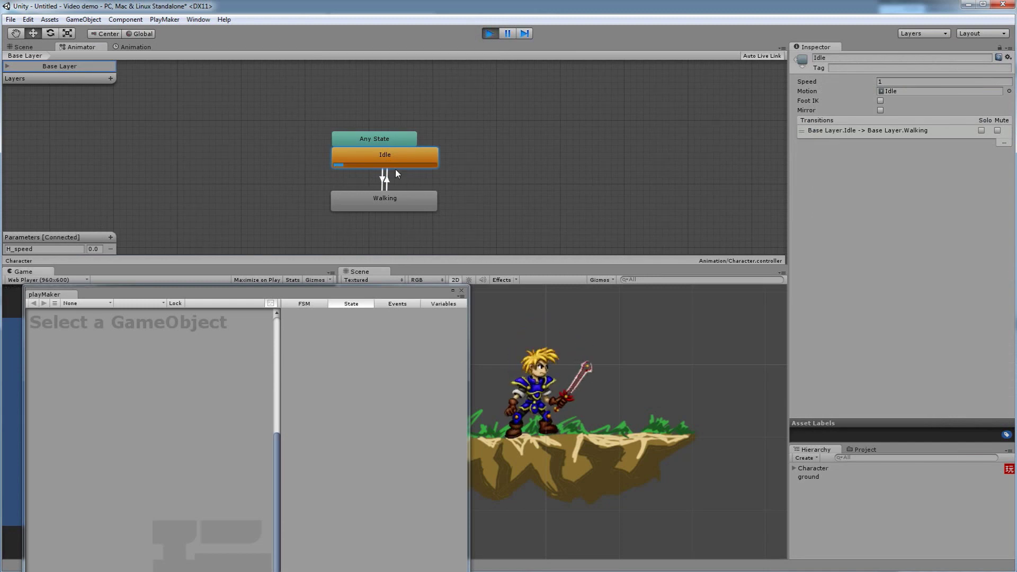
key(Left)
key(Right)
key(Left)
key(Right)
key(Left)
key(Right)
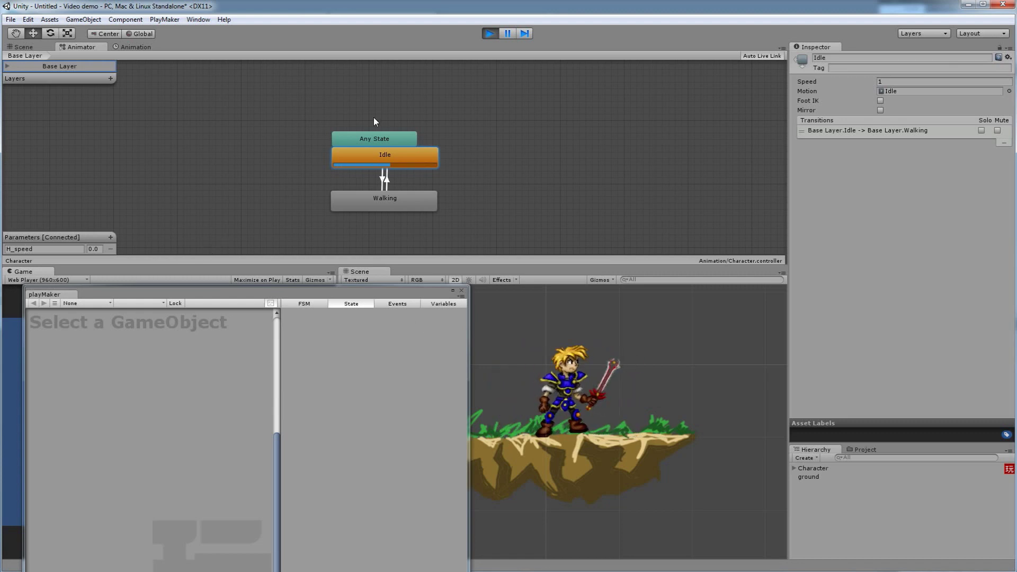
click(488, 36)
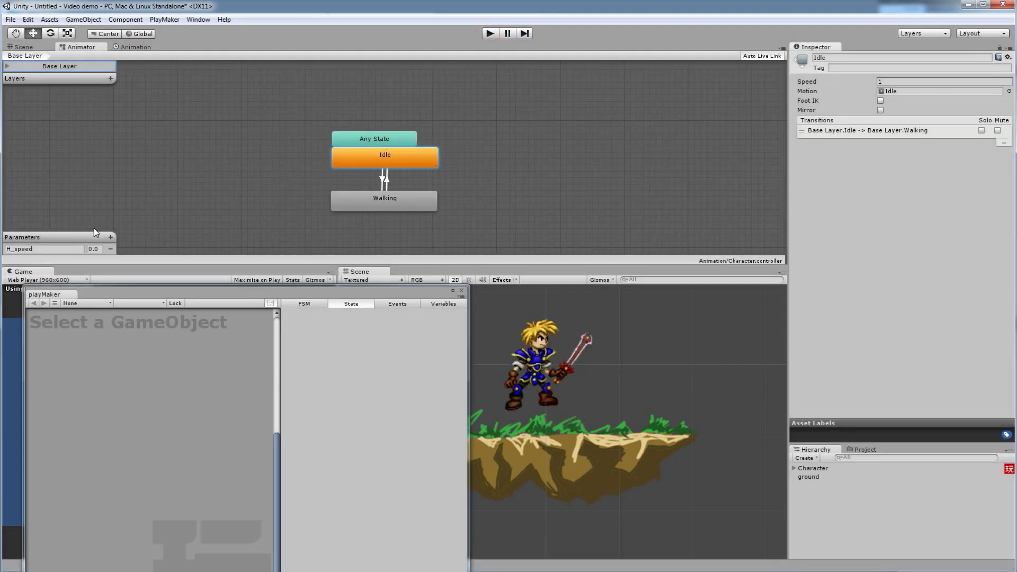
Step: Test the Walking transition by playing the scene with H_speed at 1, stop playback, and reset H_speed to 0.0
click(95, 249)
text(1)
click(490, 34)
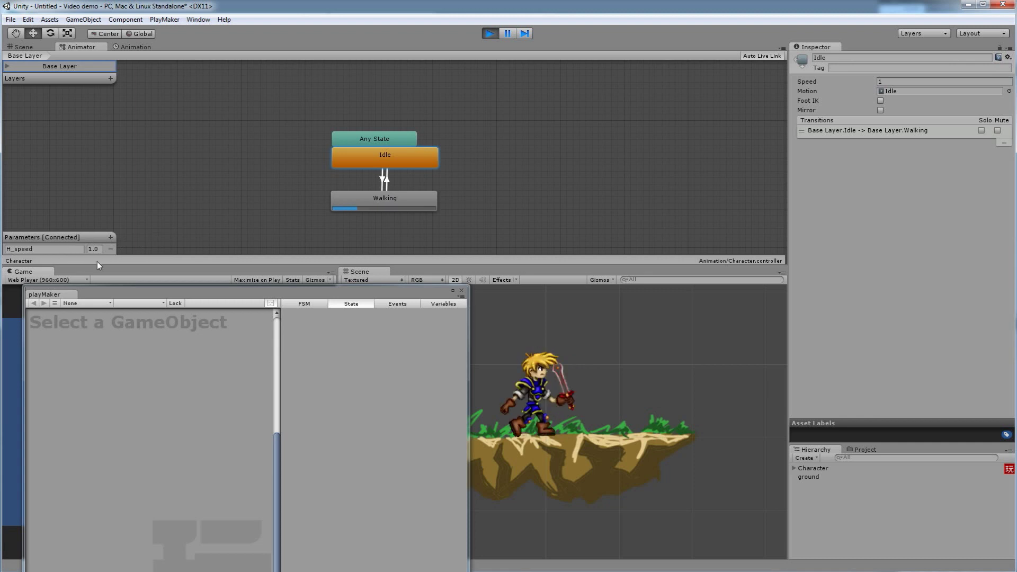
click(490, 33)
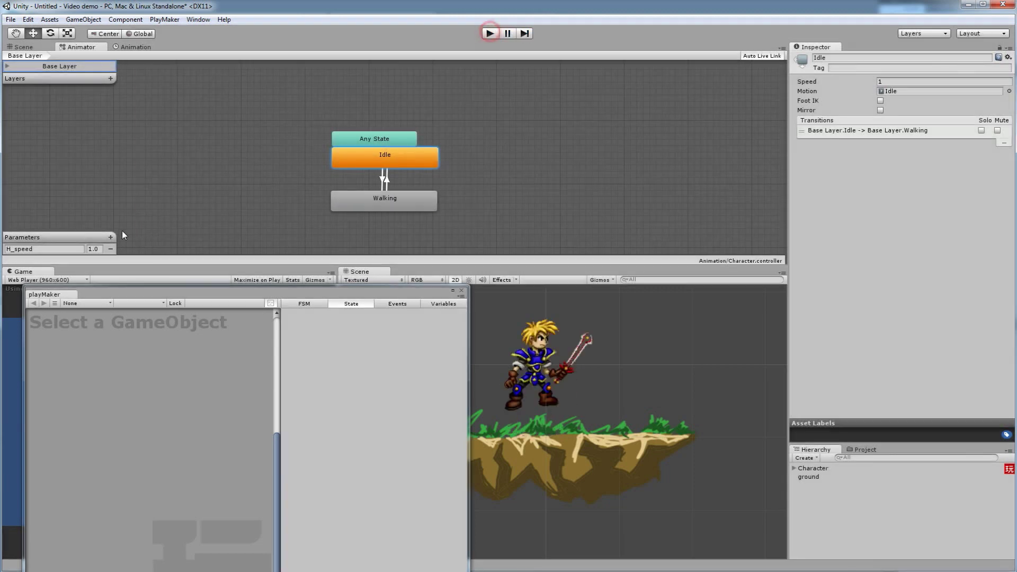
click(98, 248)
text(0.0)
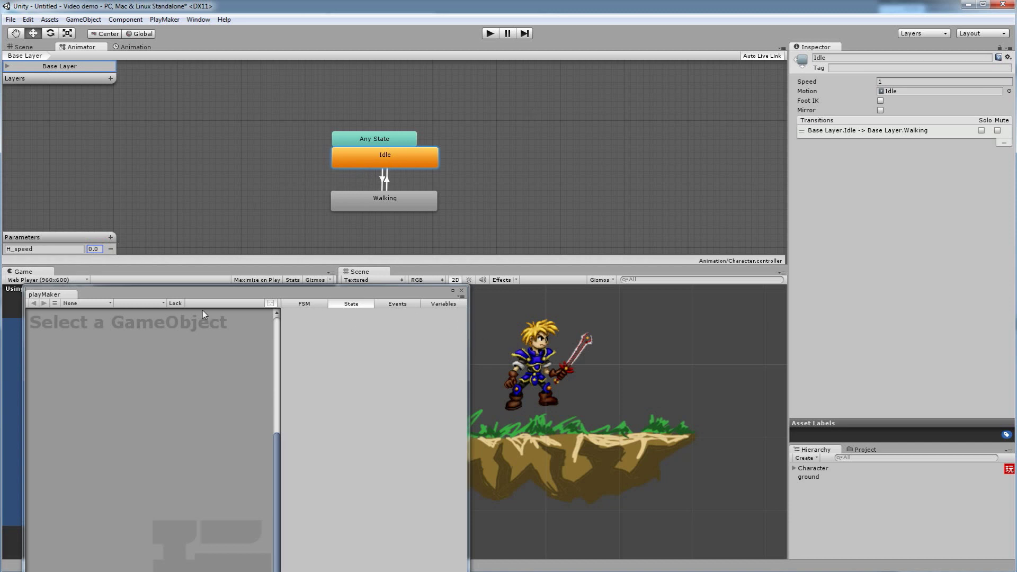
Step: Add a Set Animator Float action below the Get Key Down actions in the Character FSM's Movement state
click(823, 468)
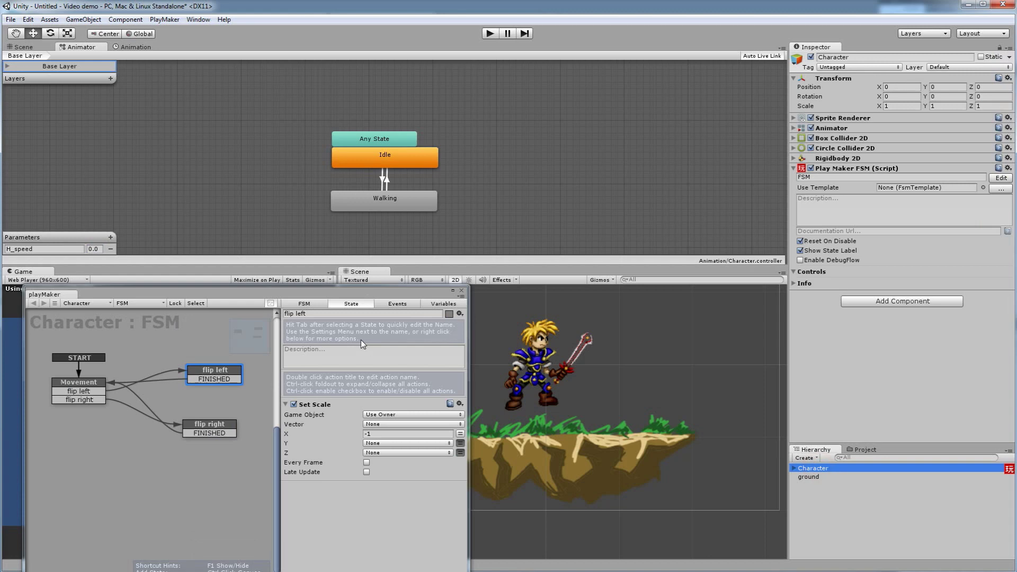
click(86, 385)
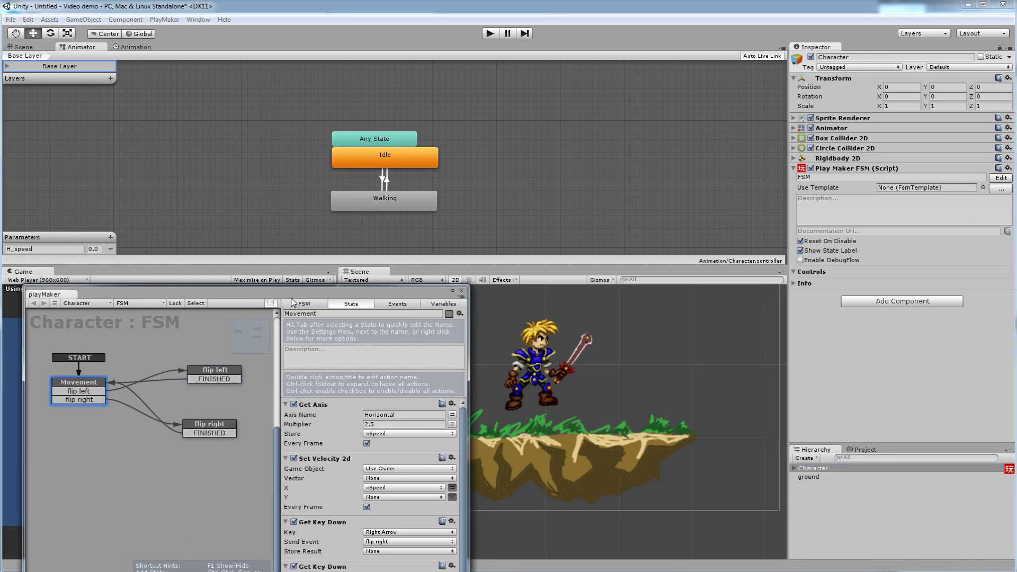
drag(293, 298, 330, 86)
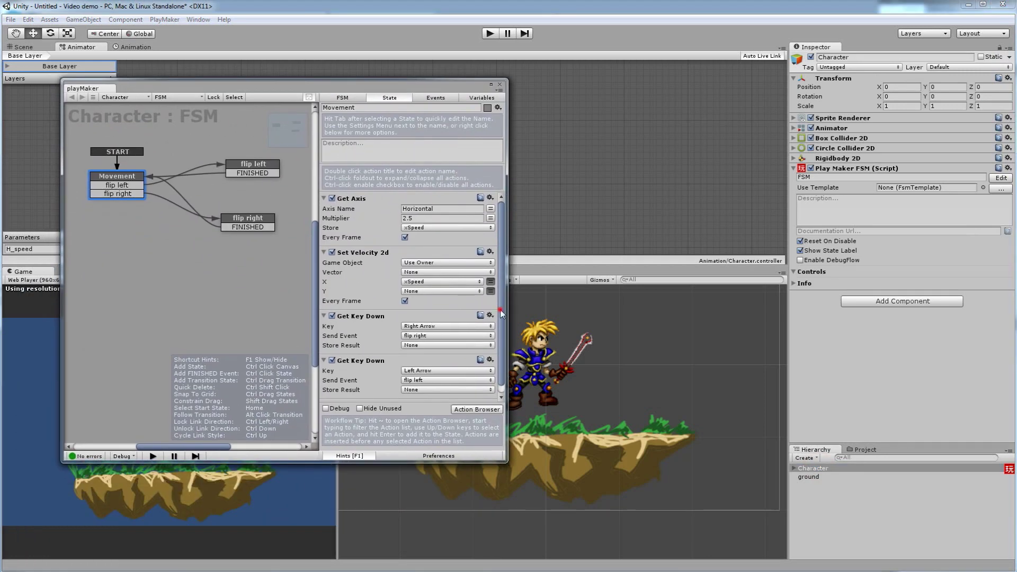
scroll(501, 312, down, 1)
click(469, 410)
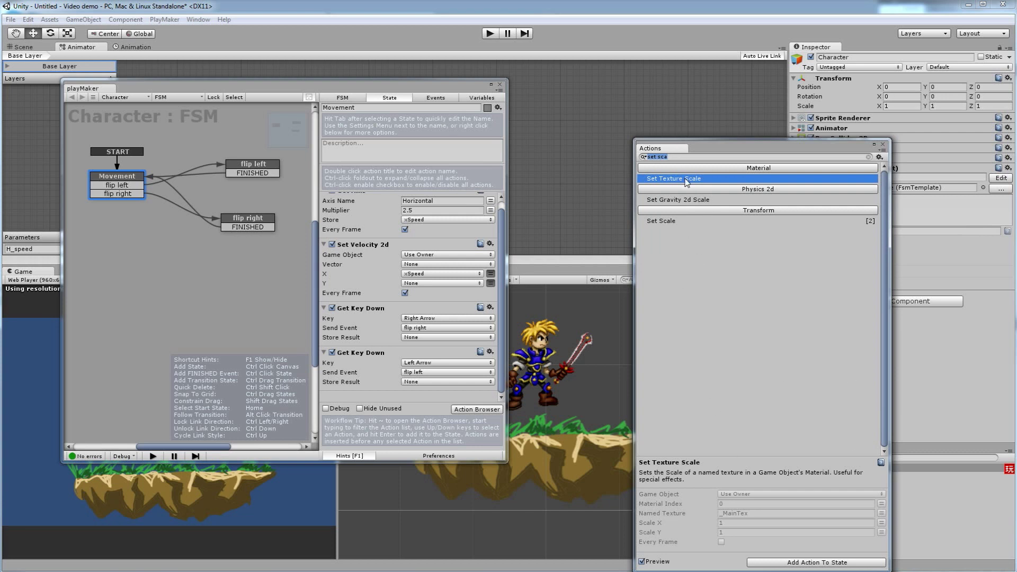
text(set)
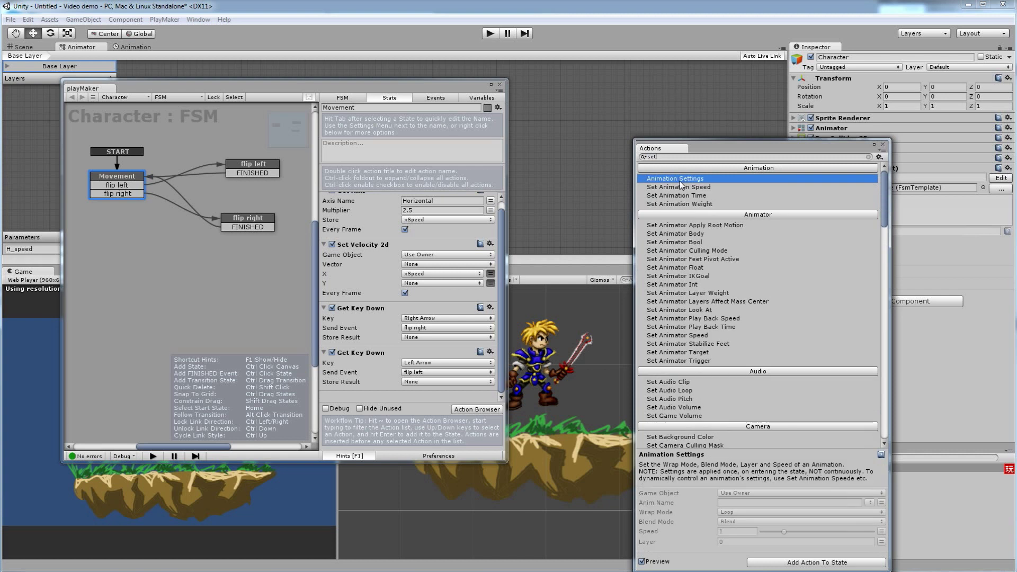
text( anim)
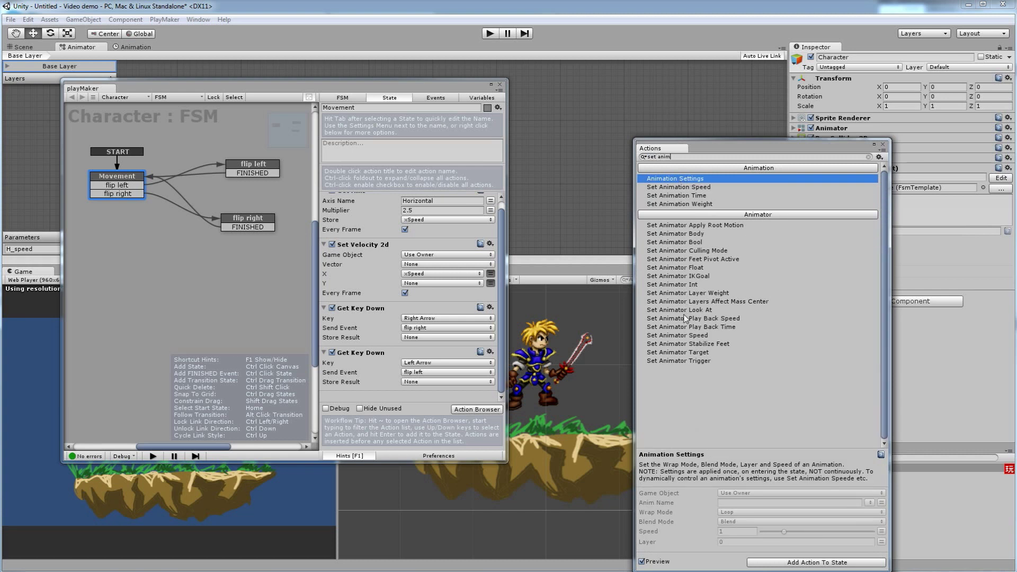
click(678, 268)
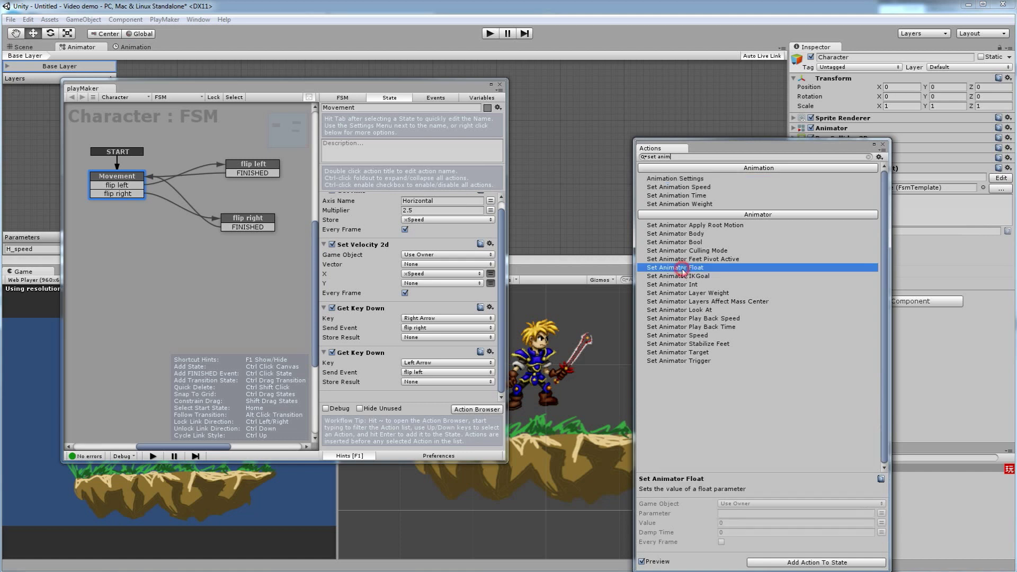
drag(671, 269, 359, 336)
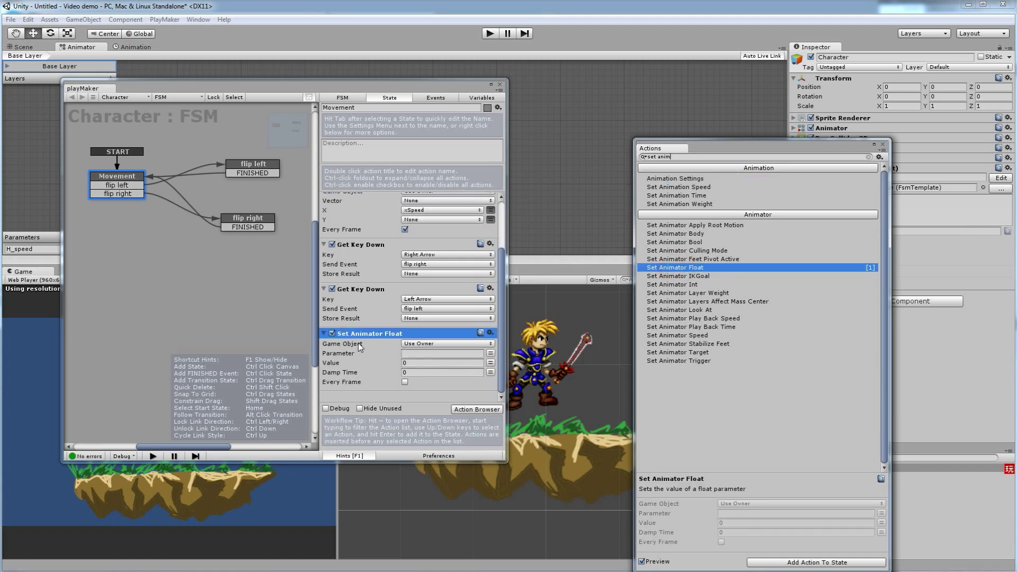
Step: Set the Set Animator Float action's parameter to H_speed
click(418, 352)
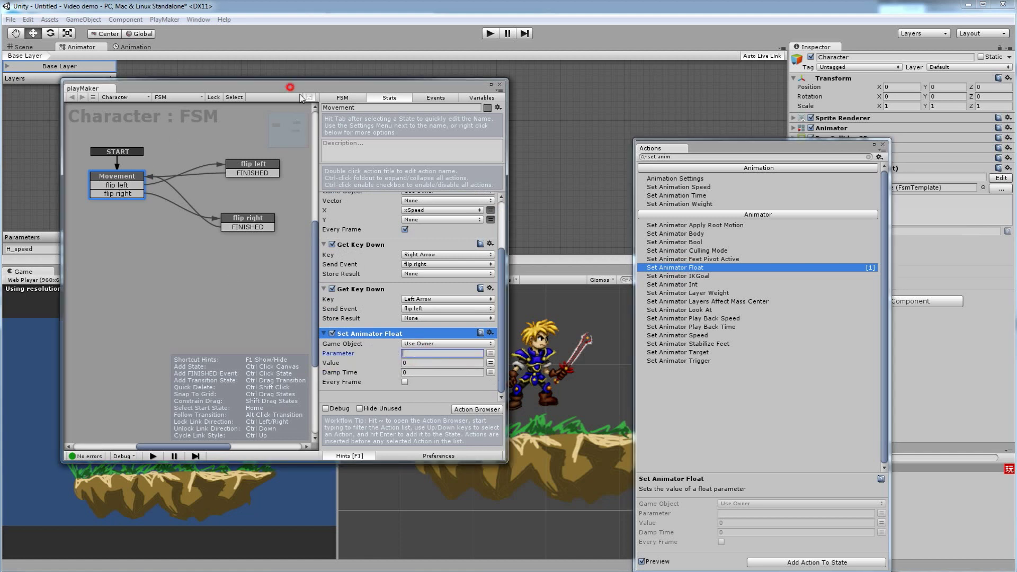
drag(290, 90, 394, 146)
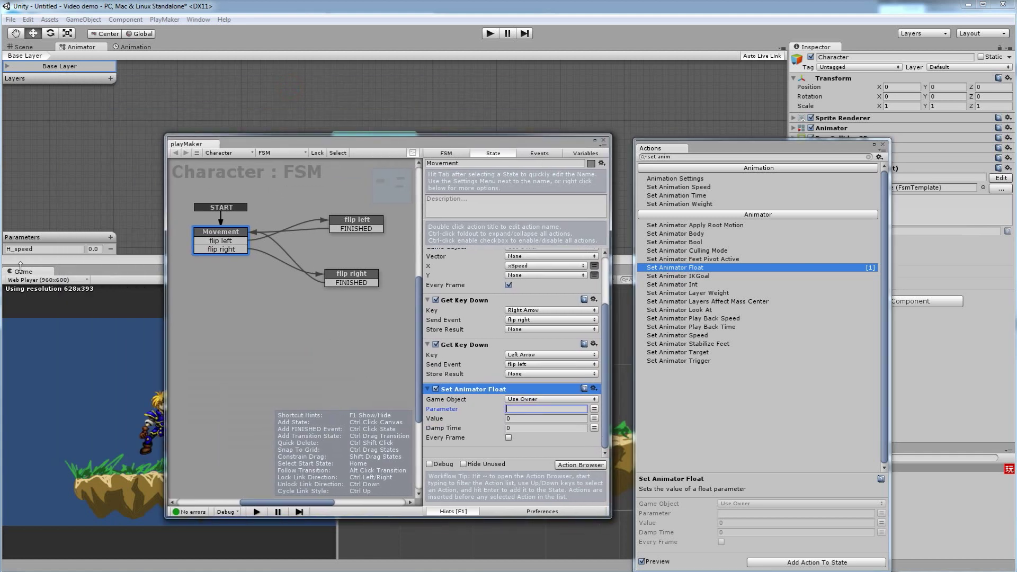
click(594, 409)
click(563, 409)
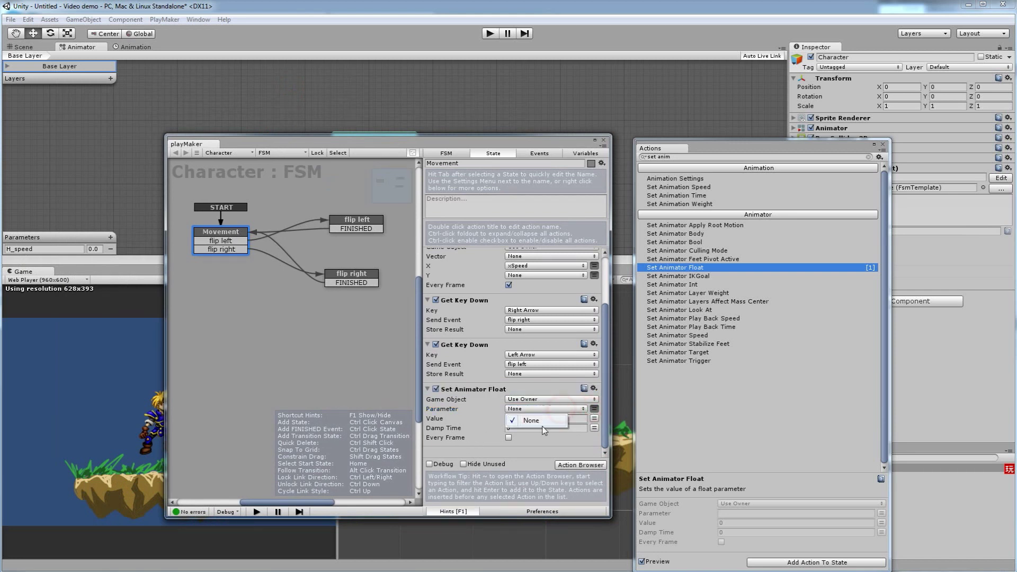
click(563, 409)
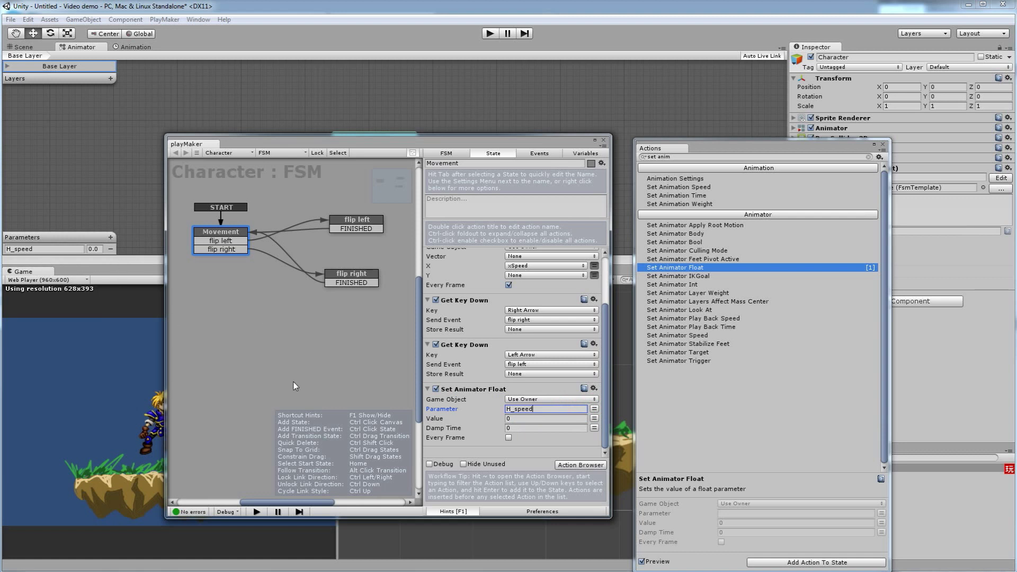
Step: Use the xSpeed variable as the Set Animator Float value and make the action run every frame
click(518, 418)
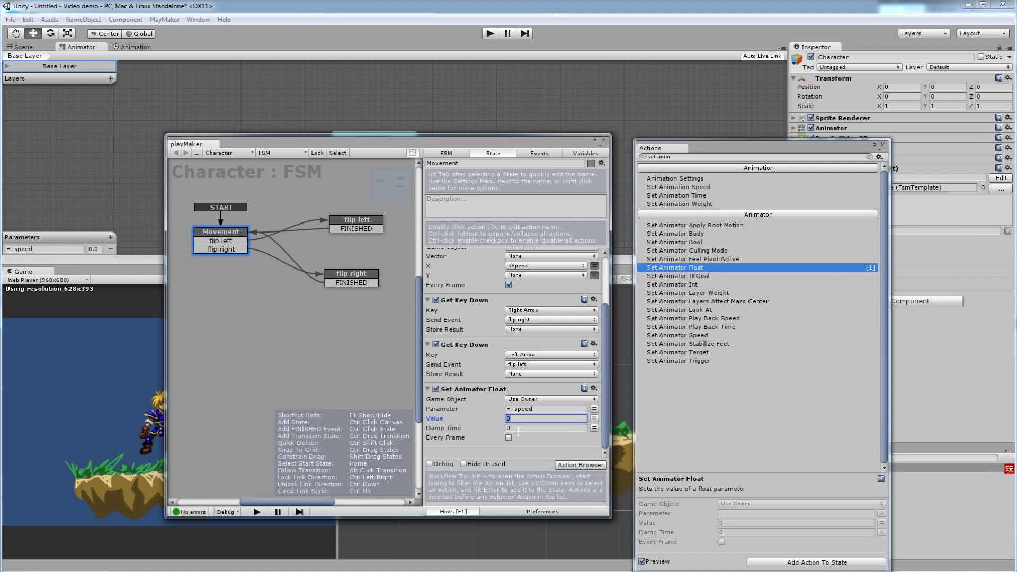
click(595, 420)
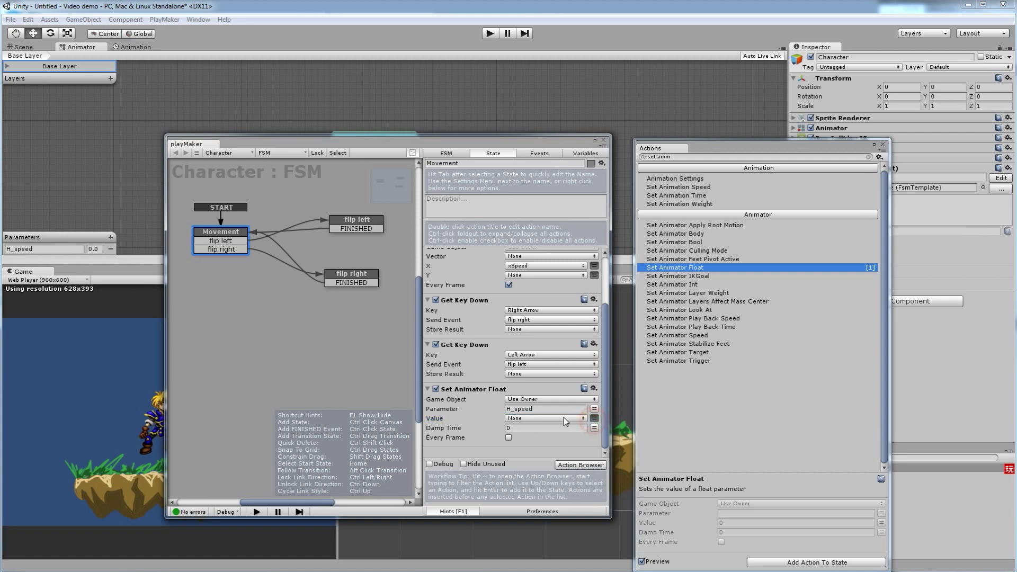
click(564, 419)
click(535, 442)
click(508, 438)
Step: Play the scene with the Animator graph uncovered and move the character right and left with the arrow keys to test the animation transitions
drag(500, 143, 213, 142)
drag(333, 143, 315, 152)
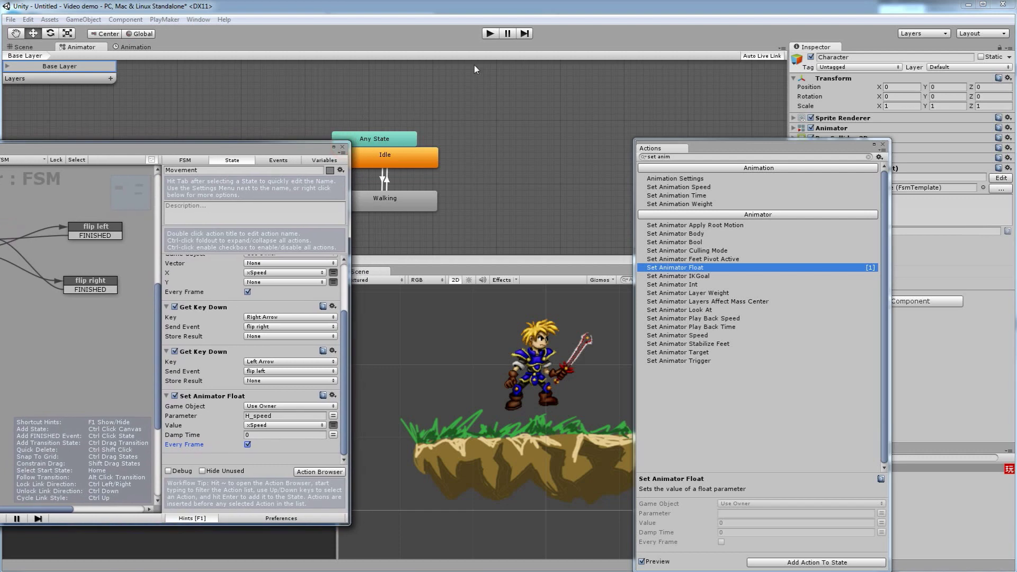
click(490, 34)
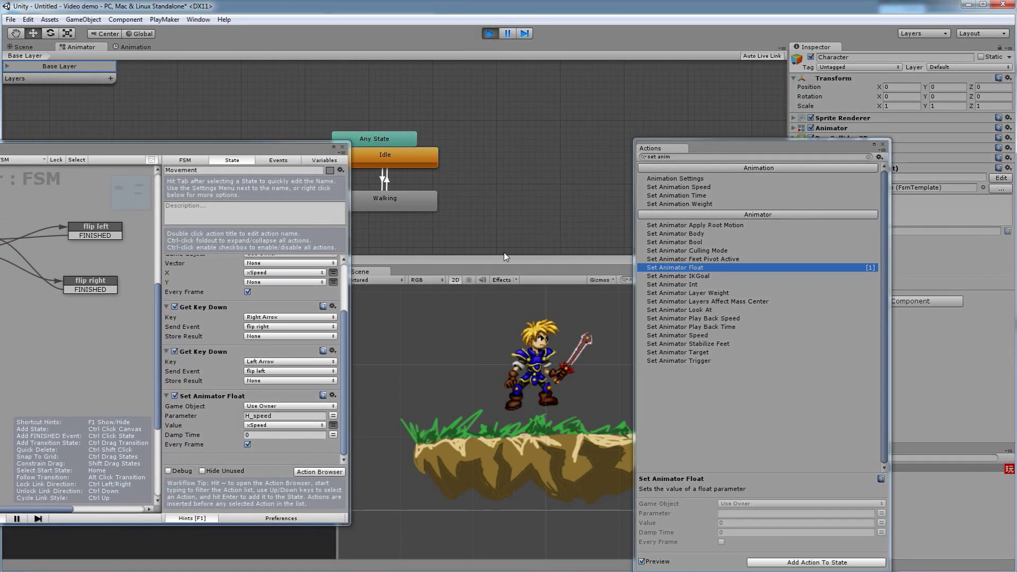
key(Right)
key(Left)
key(Right)
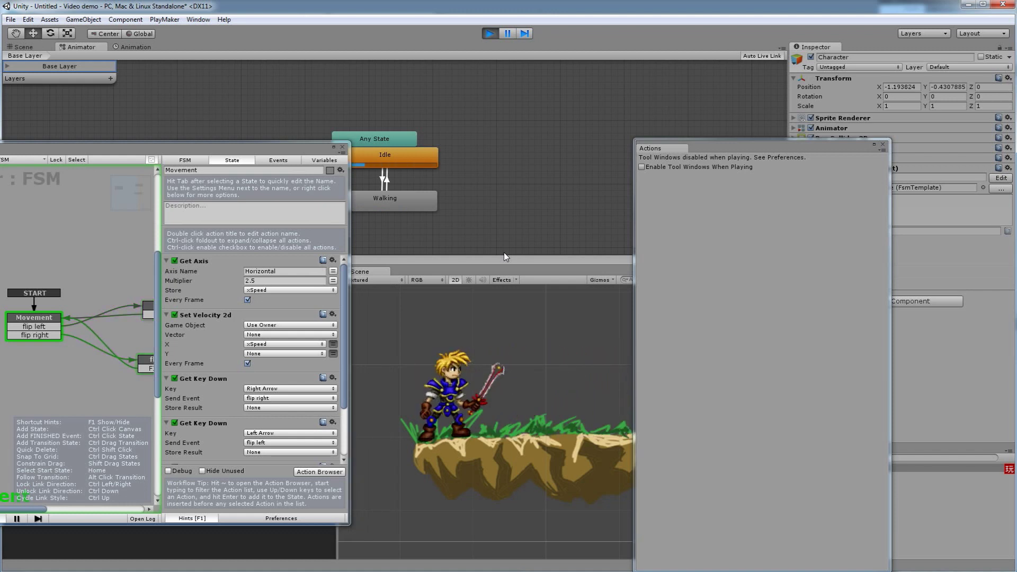
key(Right)
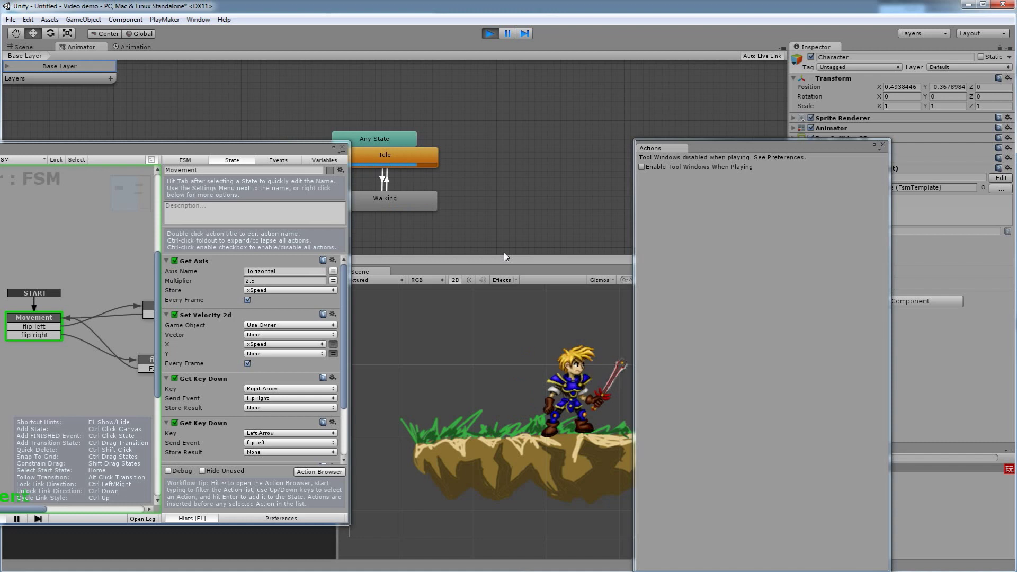
key(Left)
key(Right)
key(Left)
key(Right)
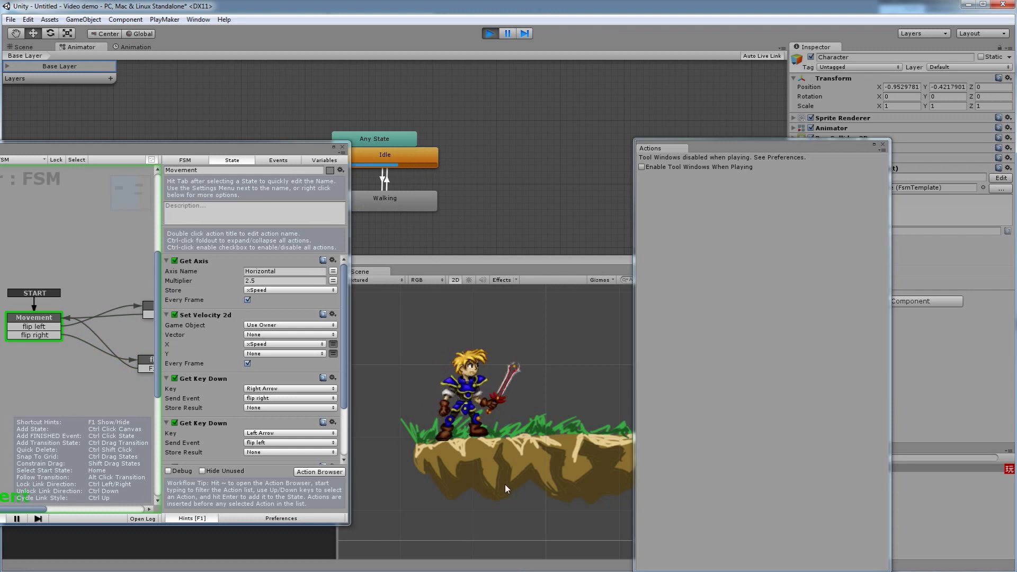
key(Right)
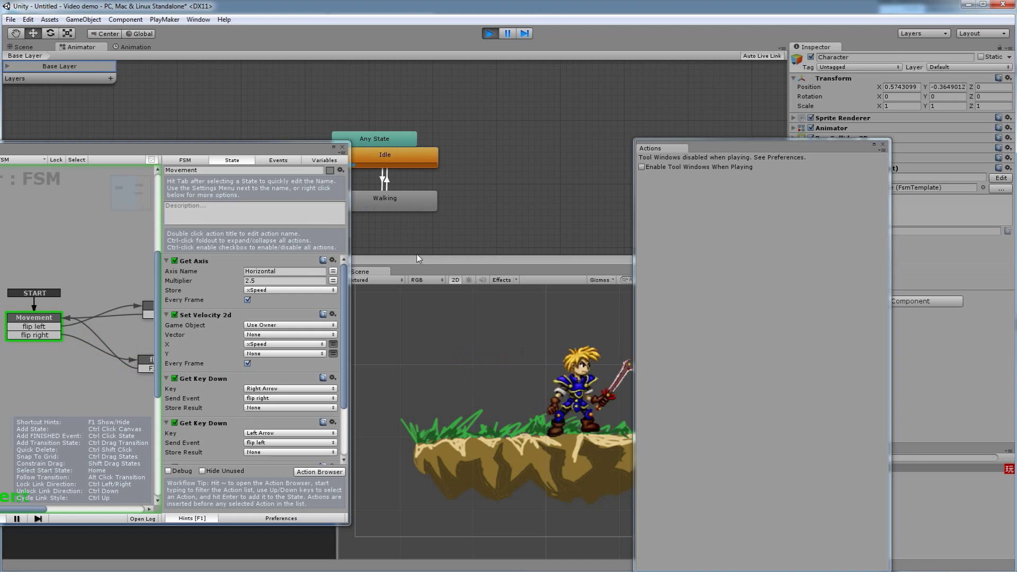
Step: Uncover the Animator's H_speed parameter during play to check it, and stop playback
drag(108, 151, 115, 276)
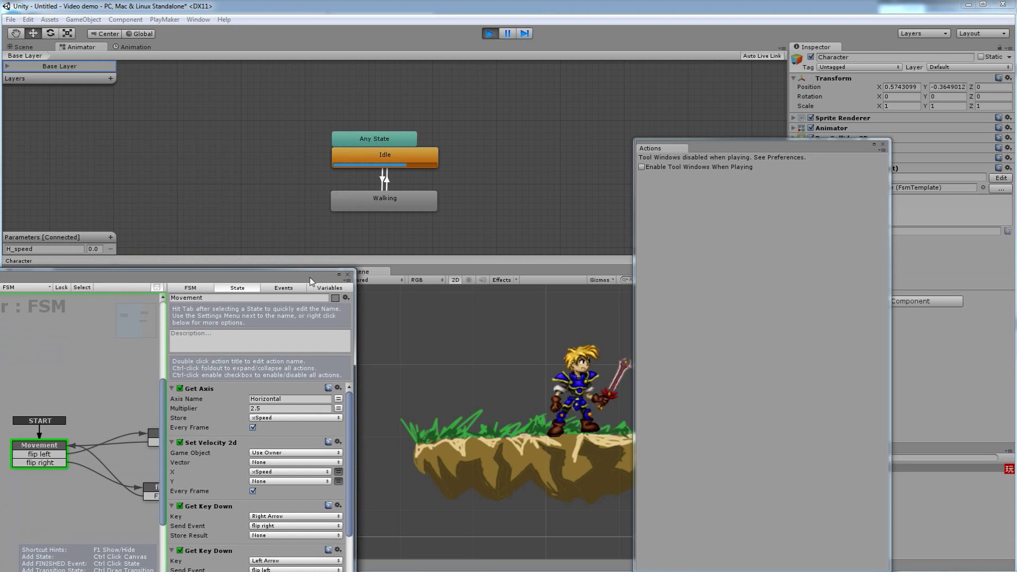
drag(313, 279, 350, 177)
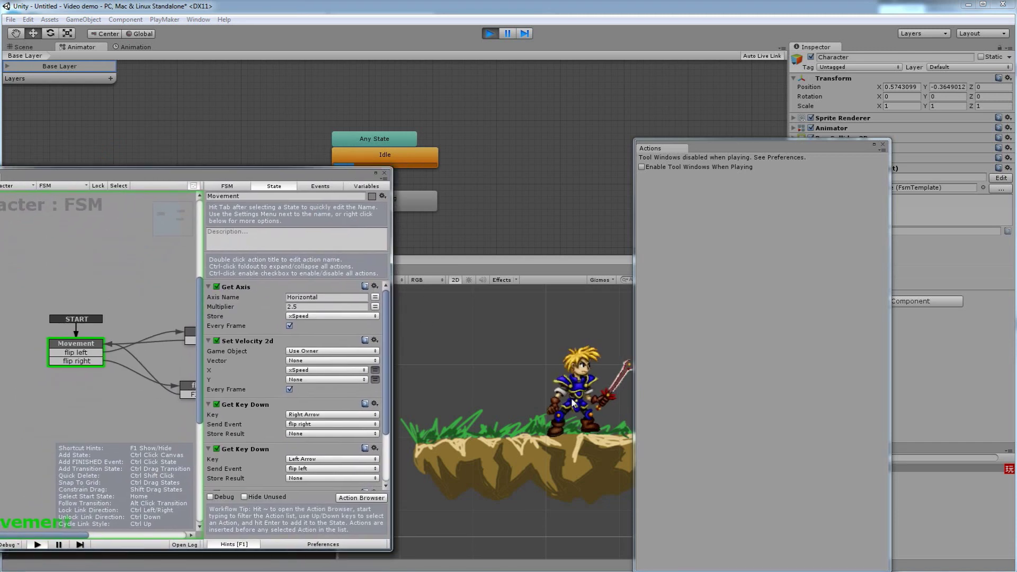
key(ctrl+p)
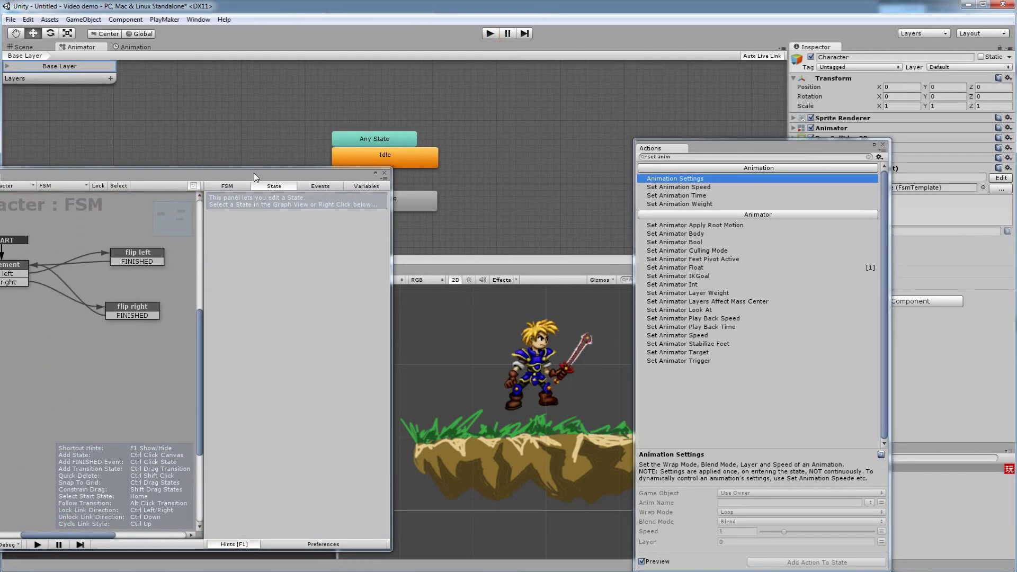
Step: Add a Float Abs action to the Character FSM's Movement state
click(25, 273)
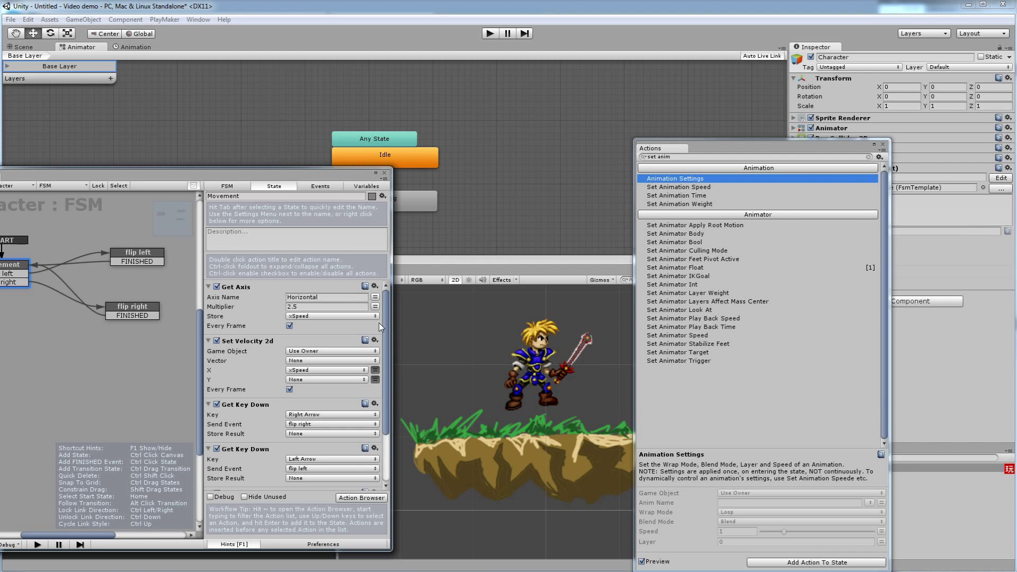
scroll(387, 368, down, 3)
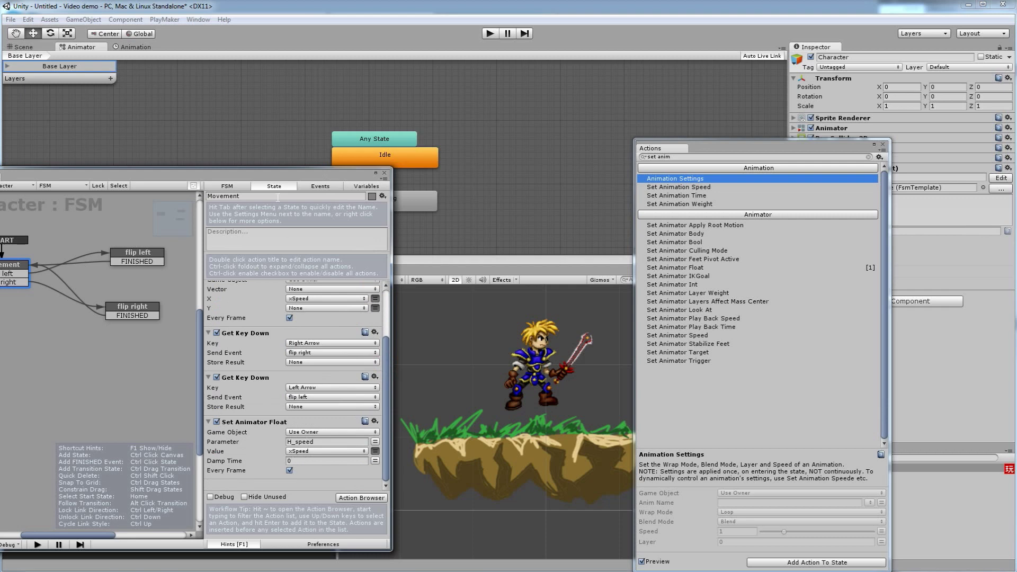
drag(277, 174, 285, 353)
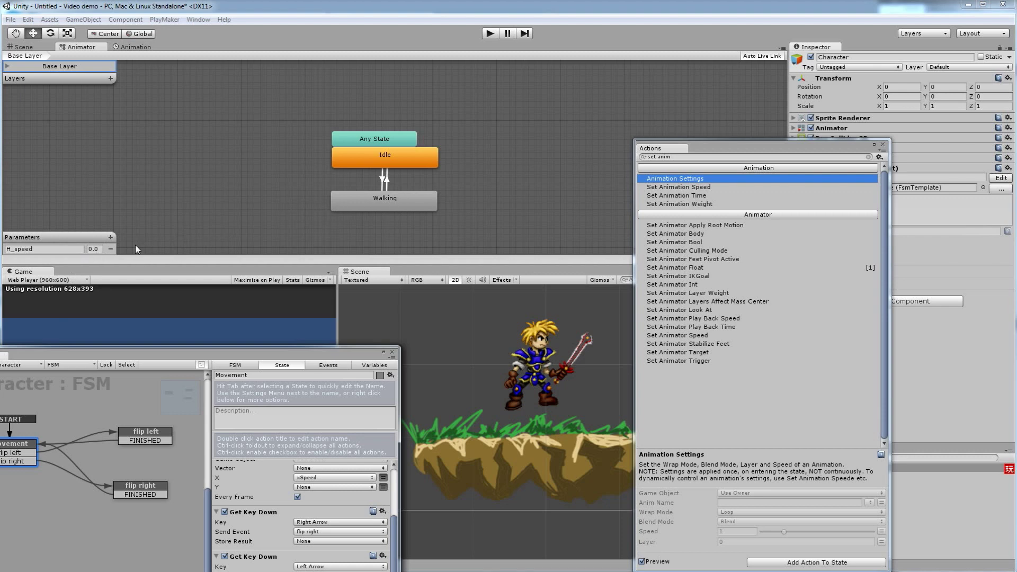
drag(271, 355, 301, 175)
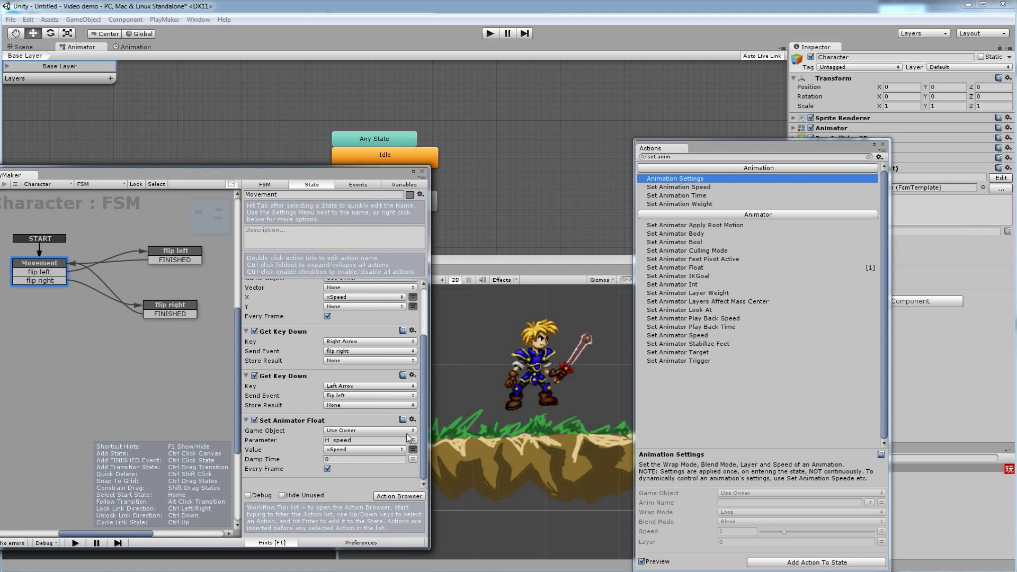
click(395, 497)
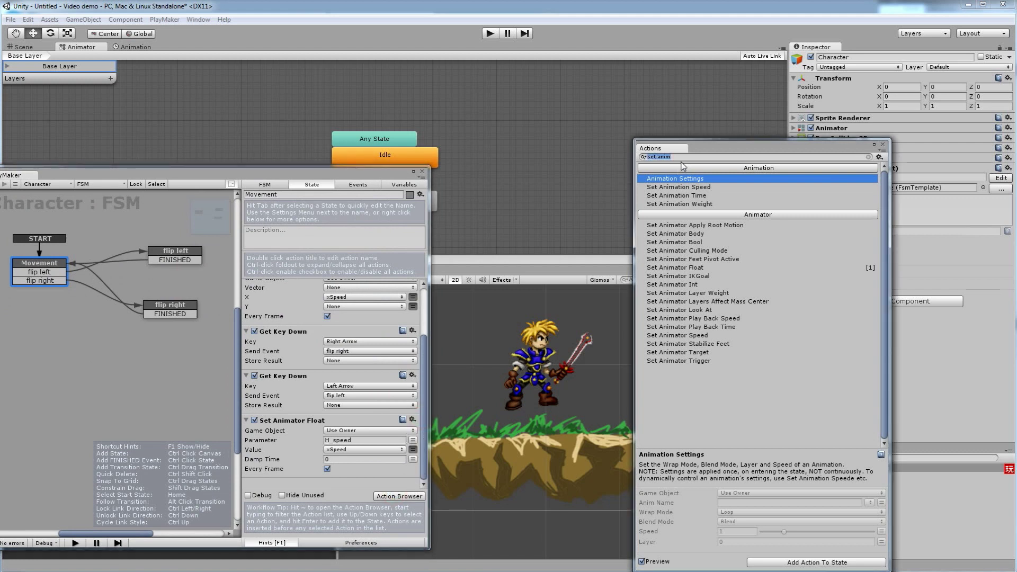
text(set f)
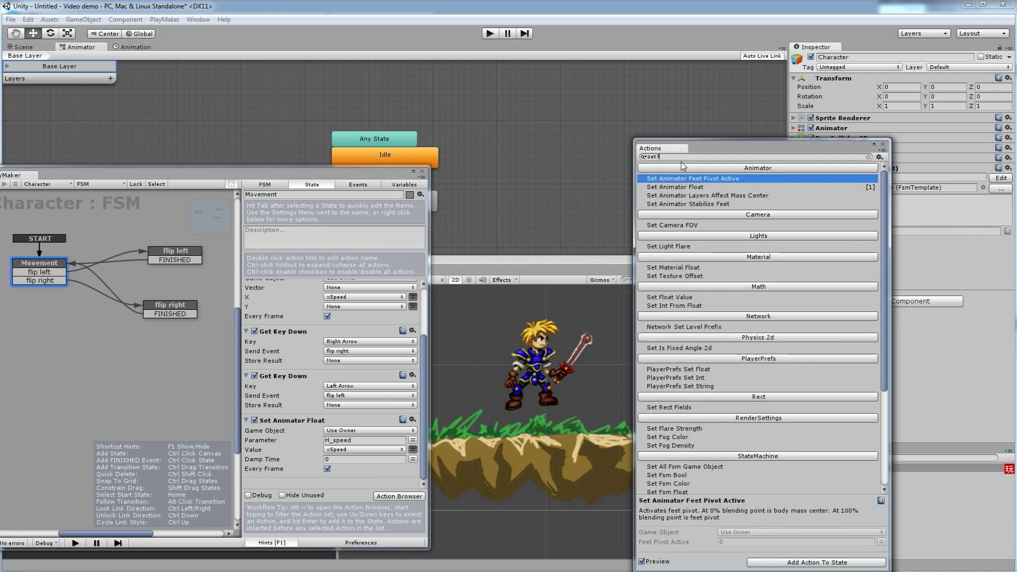
key(BackSpace)
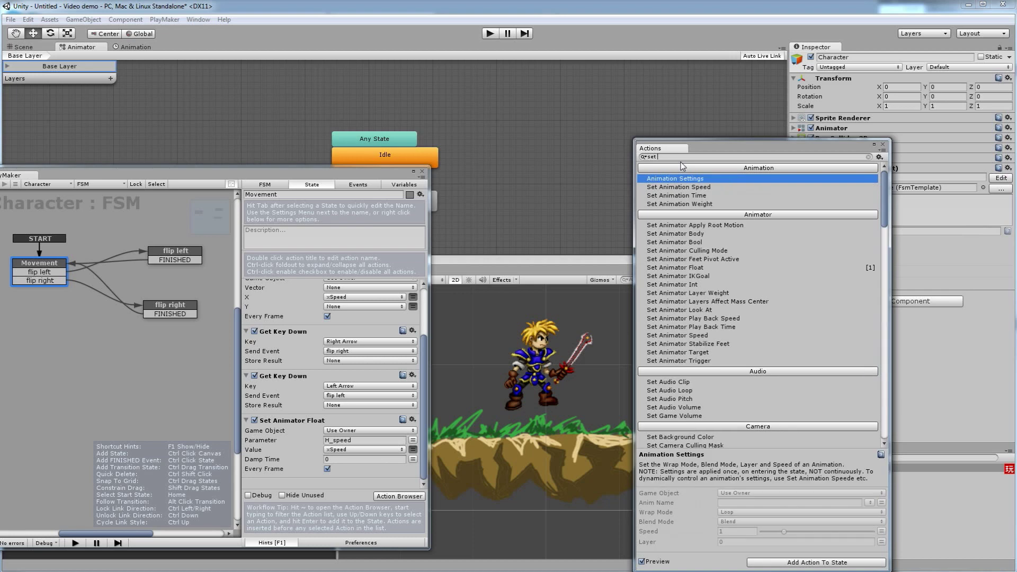
text(ab)
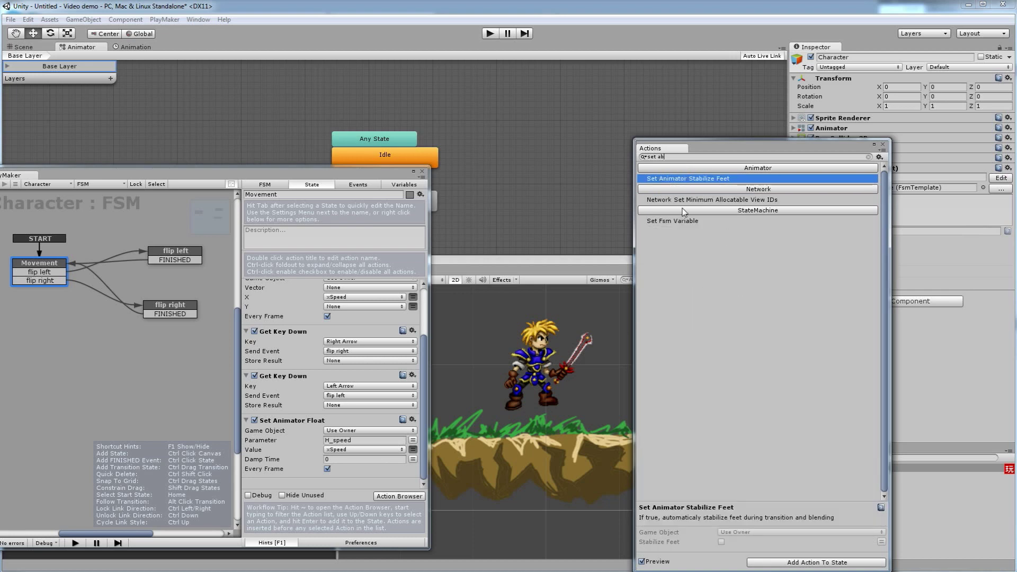
key(BackSpace)
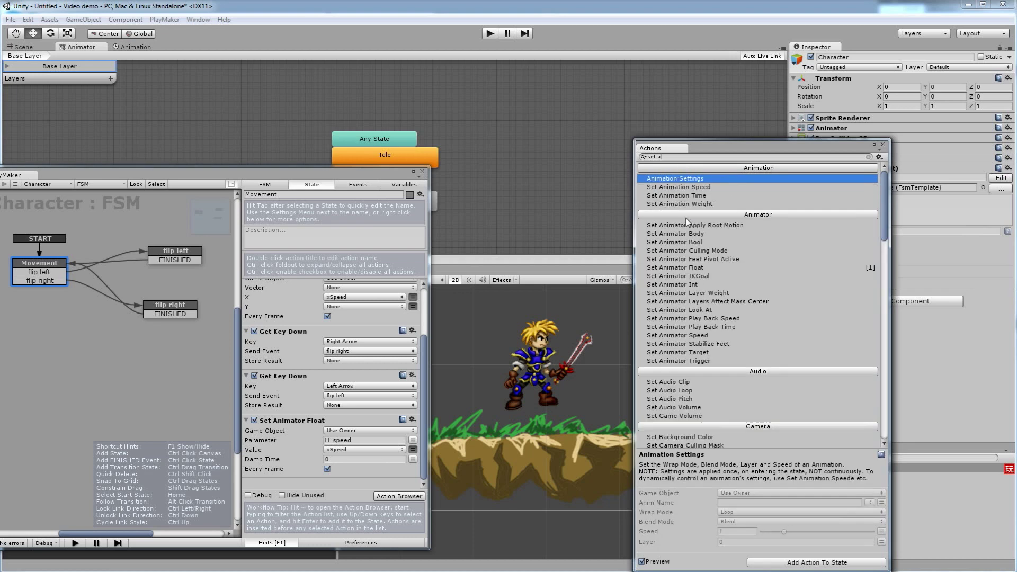
key(BackSpace)
key(BackSpace)
key(BackSpace)
key(BackSpace)
key(BackSpace)
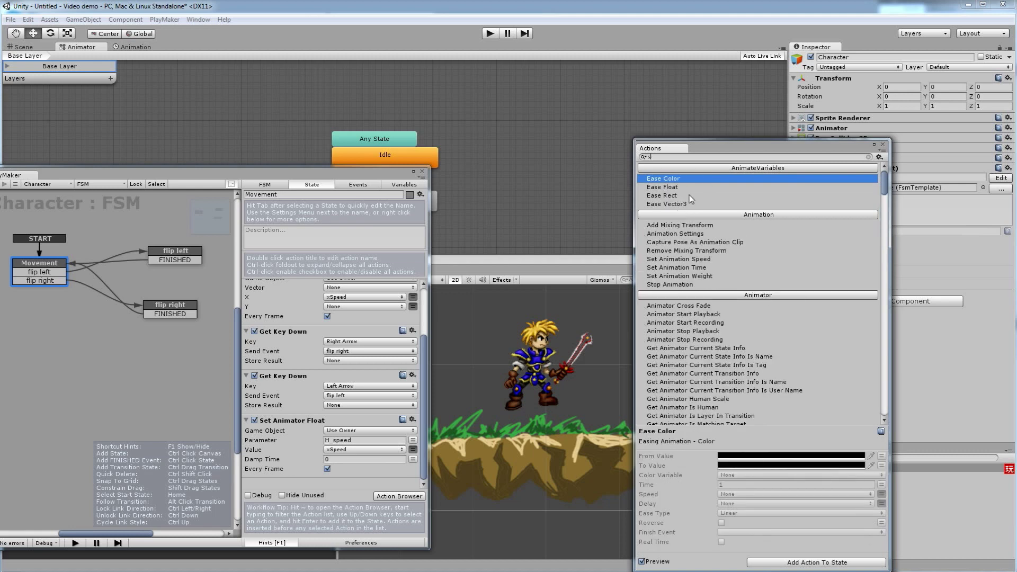
text(float a)
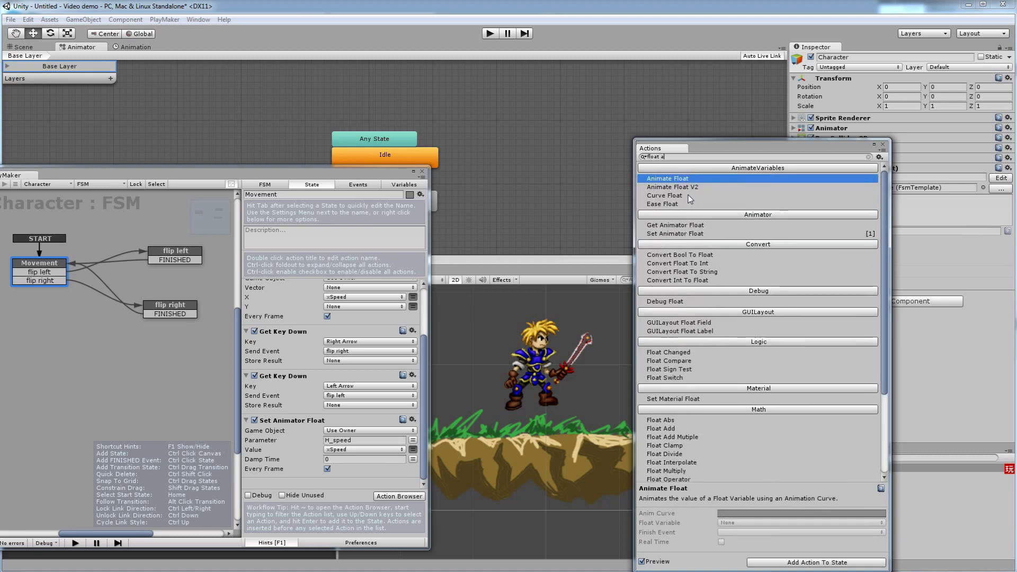
text(bs)
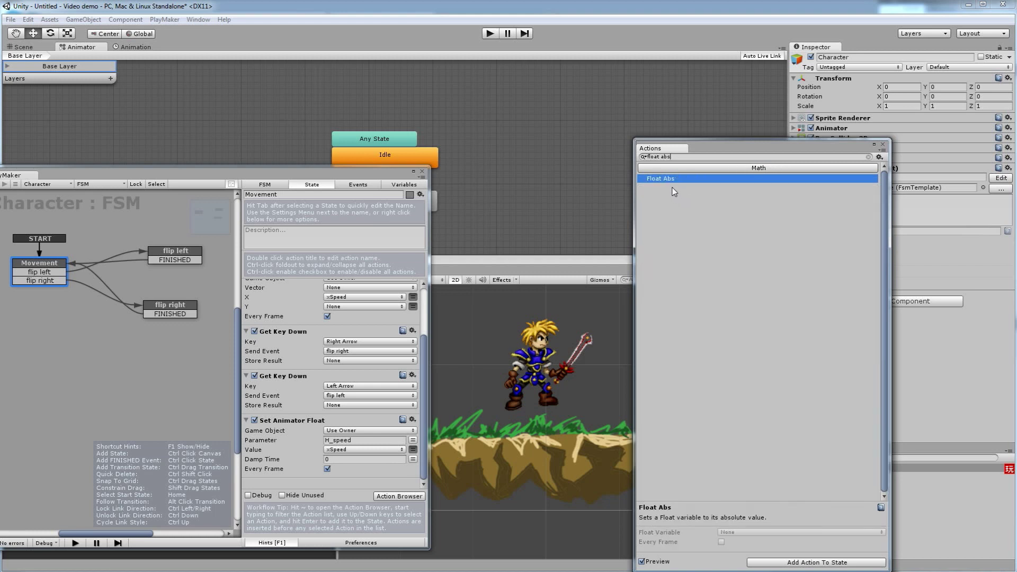
double_click(662, 179)
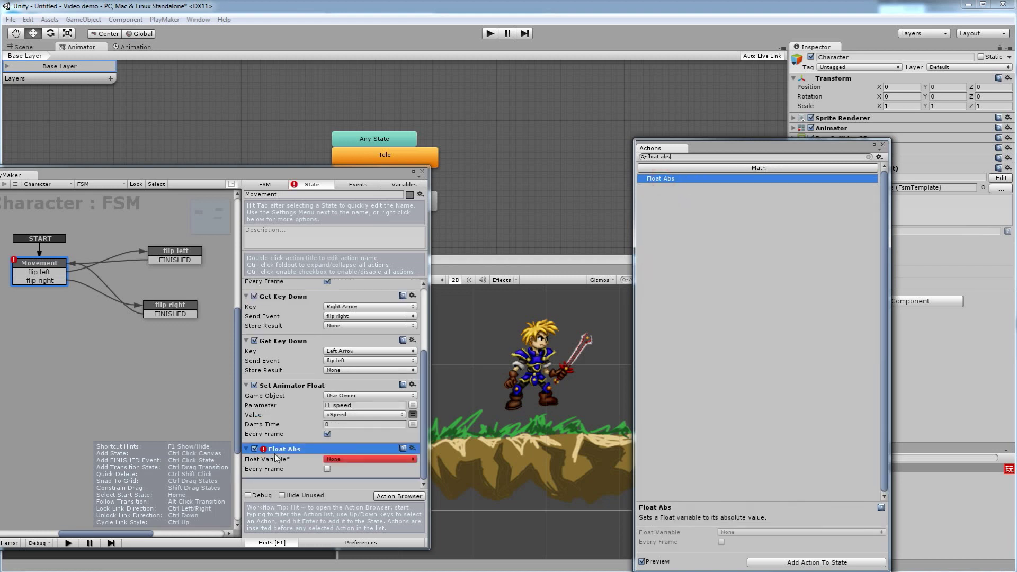
Step: Set the Float Abs action to use xSpeed every frame and place it directly above Set Animator Float
click(340, 460)
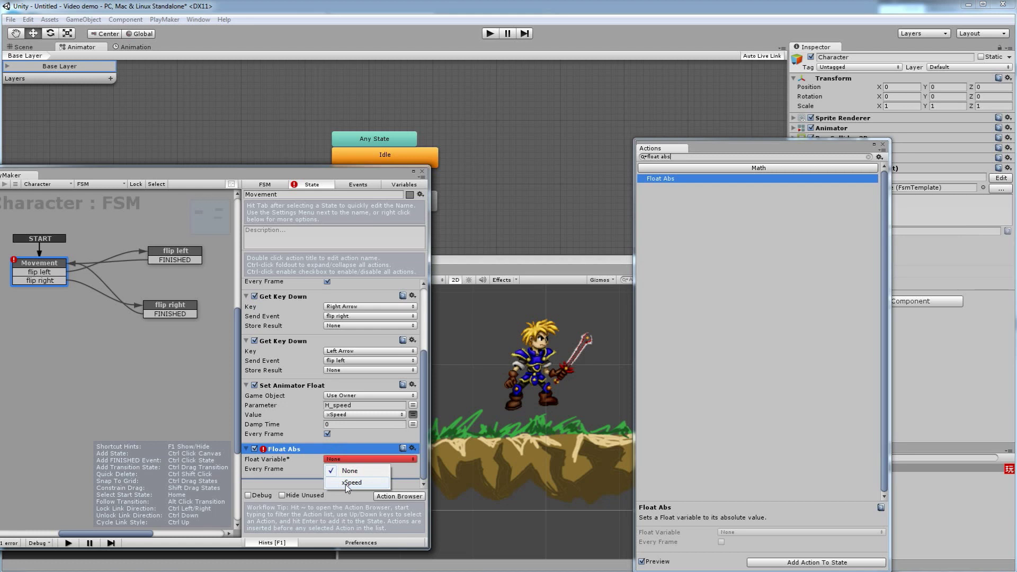
click(342, 483)
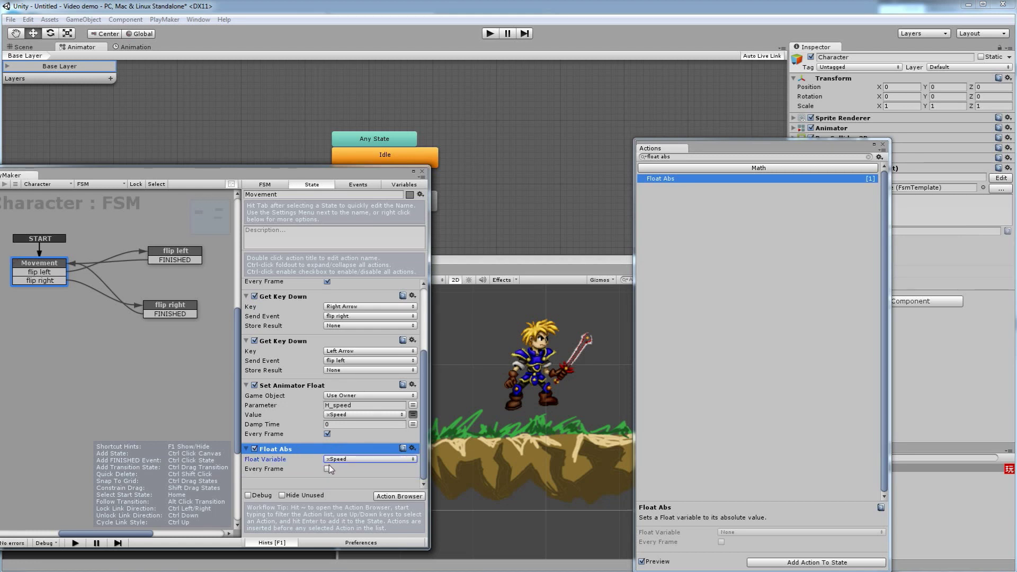
click(328, 469)
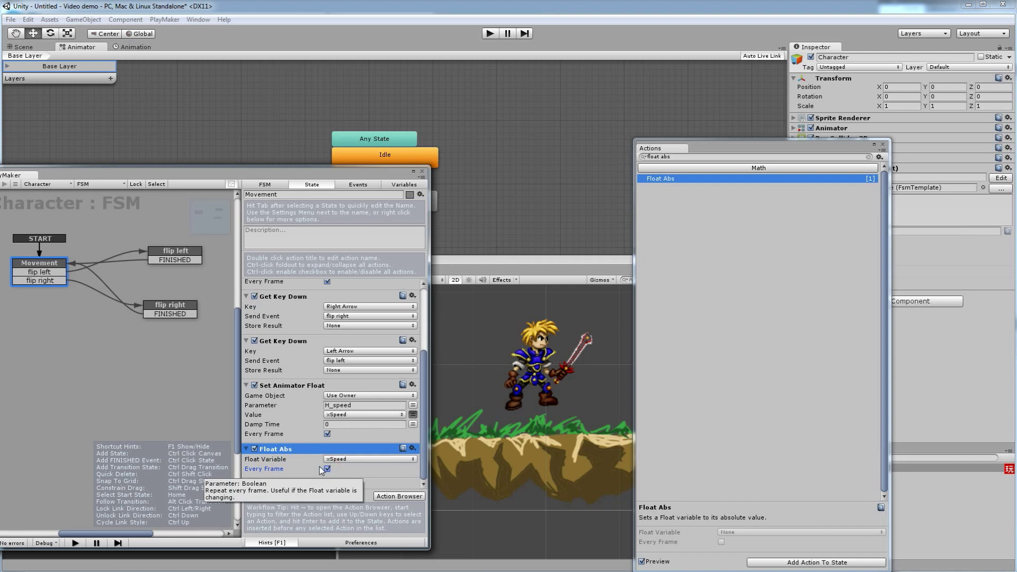
drag(274, 450, 311, 406)
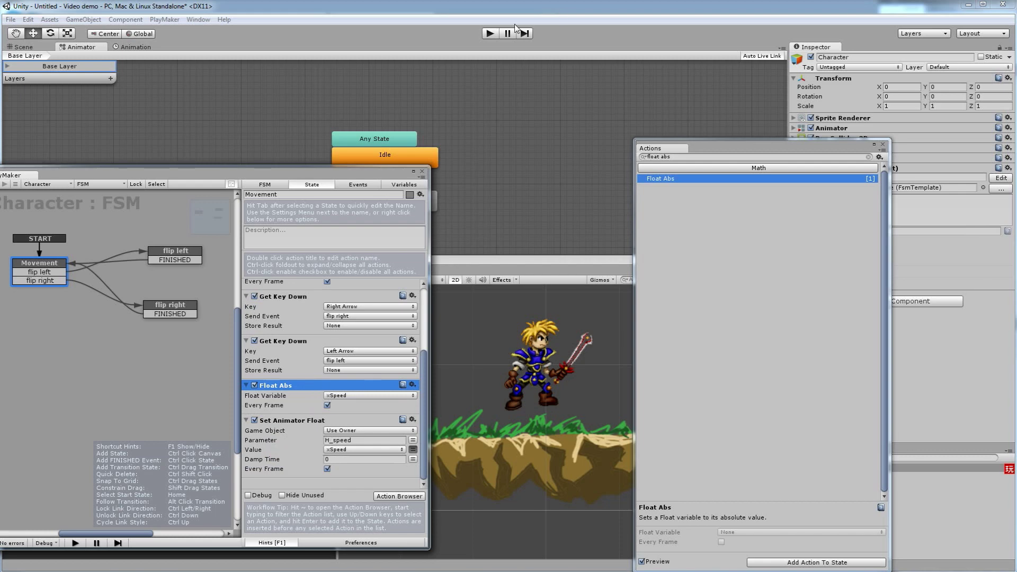
Step: Test the character's movement with the right arrow key in two play sessions, and stop playback
click(488, 34)
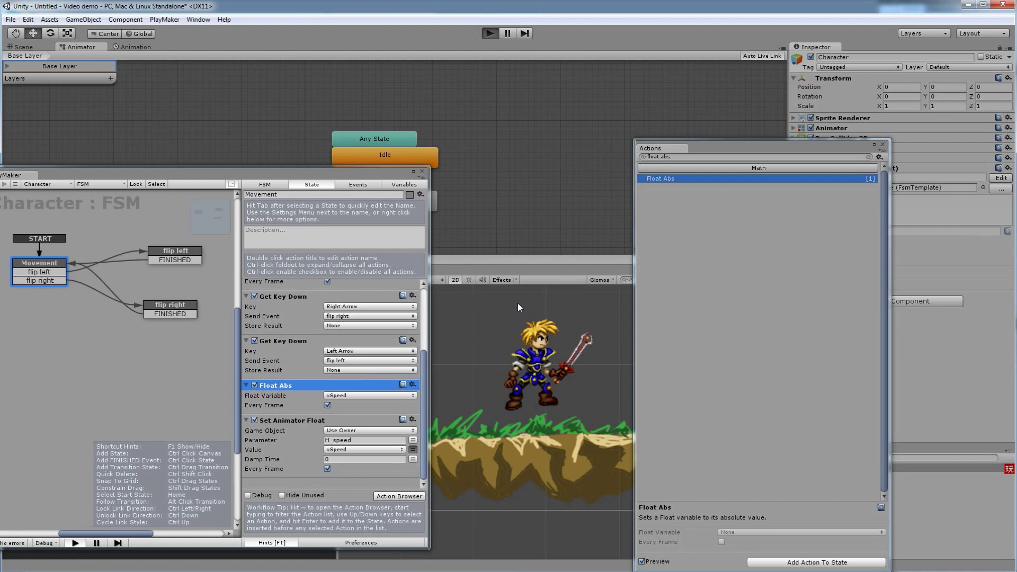
key(Right)
key(Right)
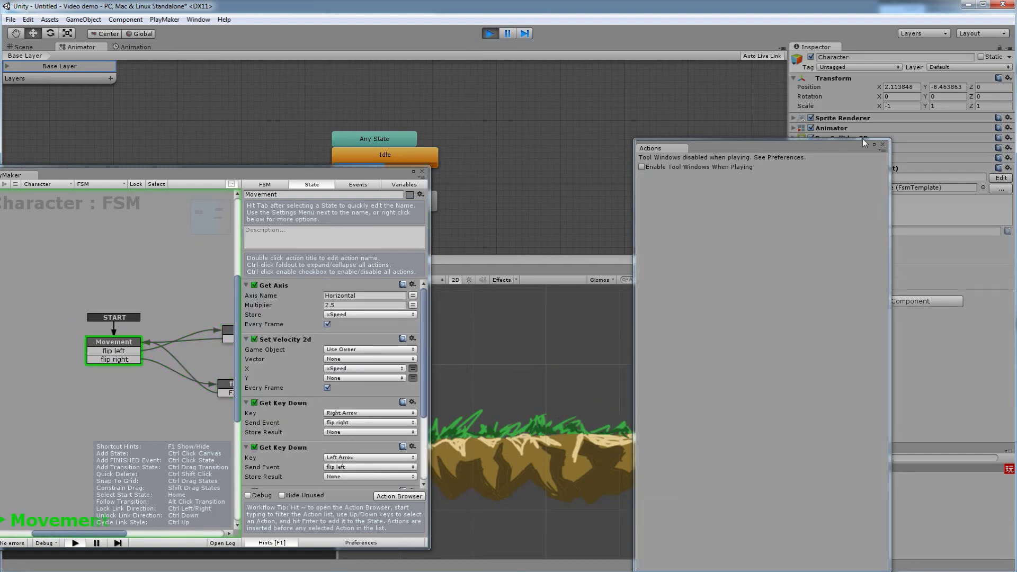
key(ctrl+p)
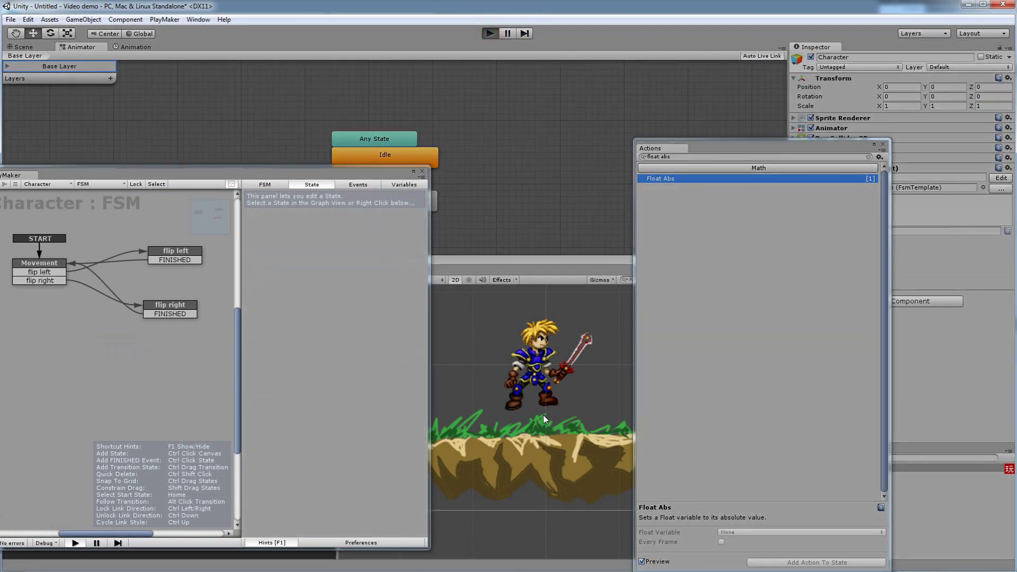
key(ctrl+p)
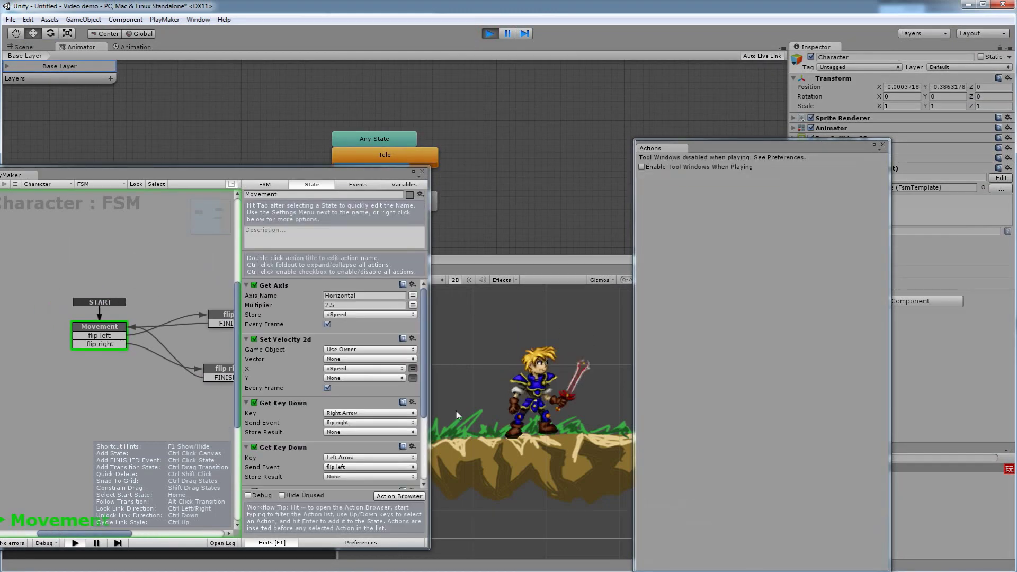
key(Right)
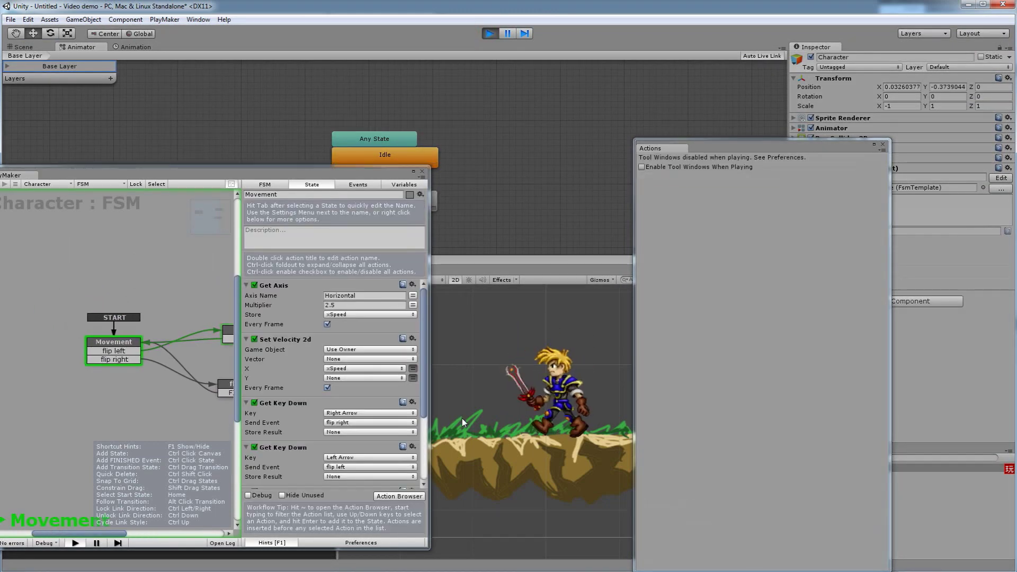
key(Right)
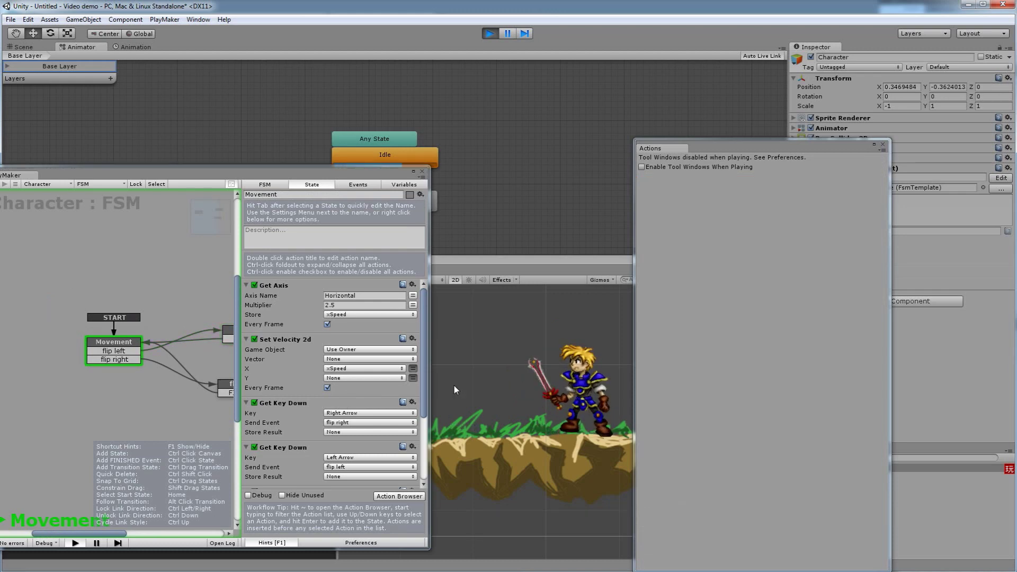
click(490, 33)
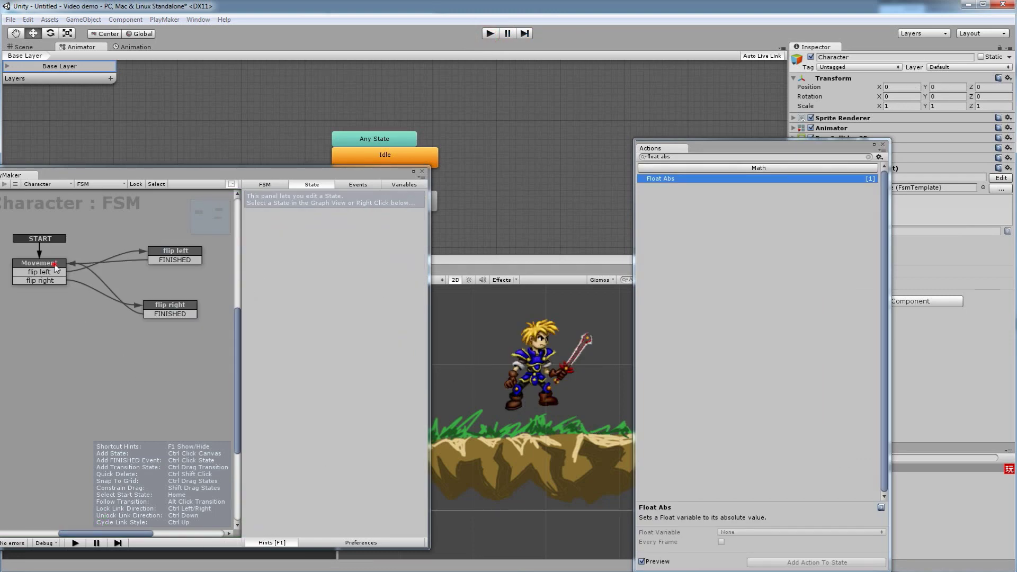
Step: Add a Set Float Value action to the Movement state and place it directly above Float Abs
click(39, 263)
drag(424, 372, 424, 448)
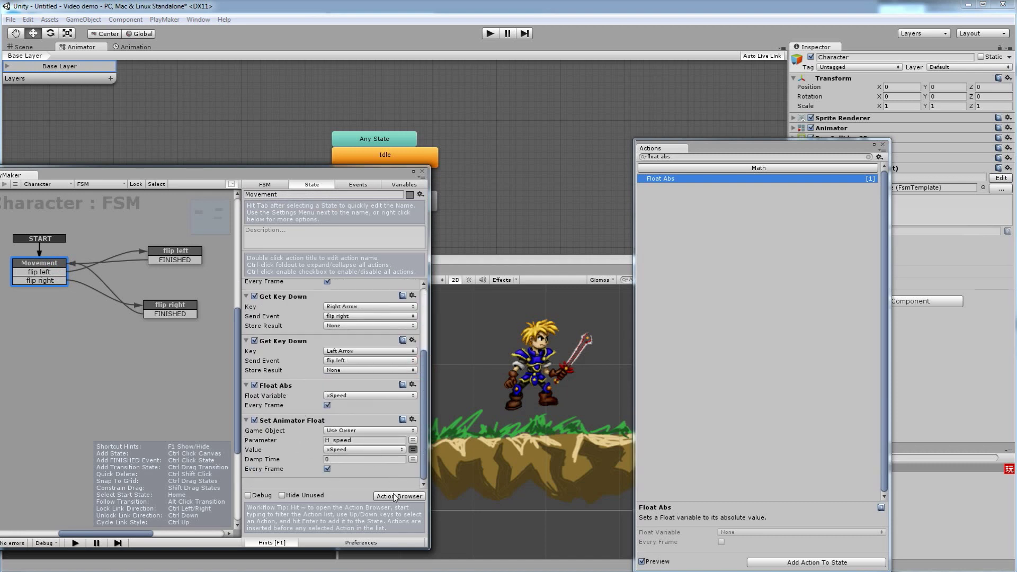
click(666, 156)
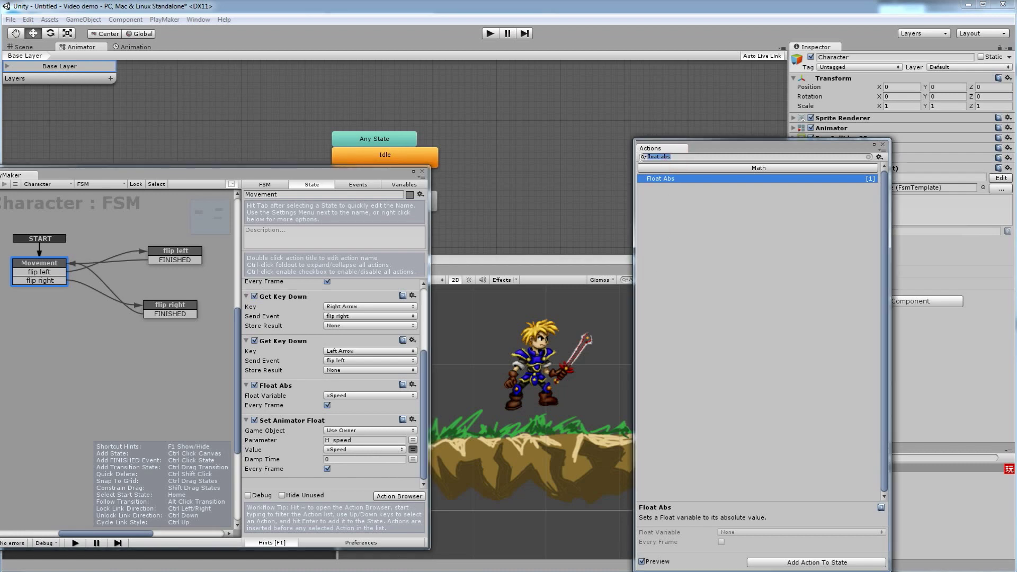
text(set)
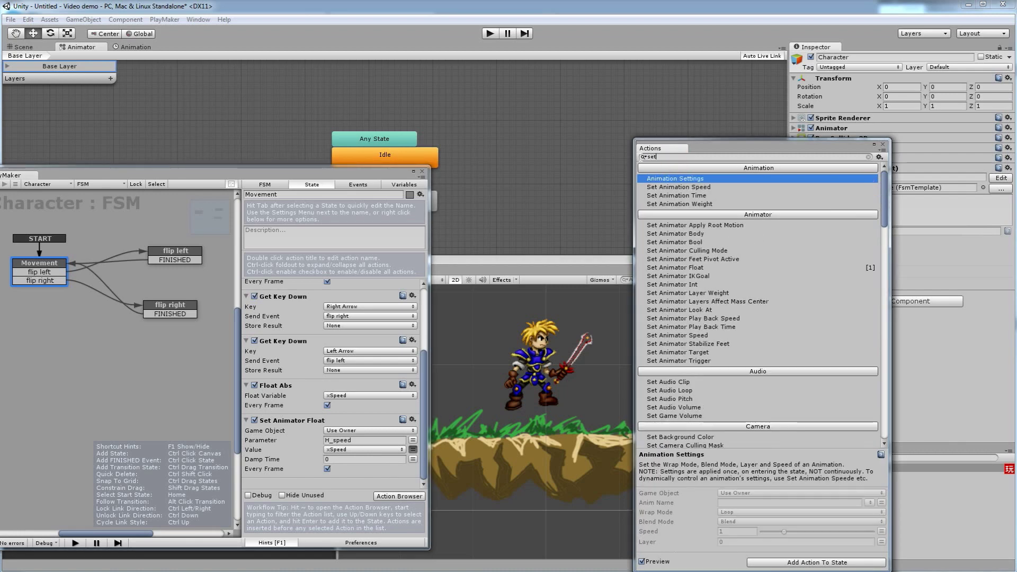
text( float )
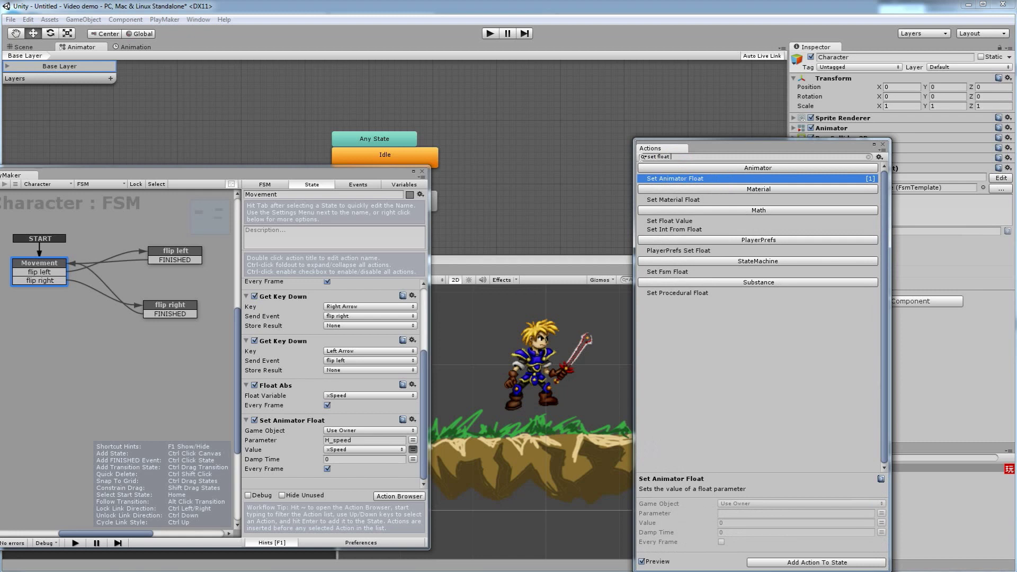
text(v)
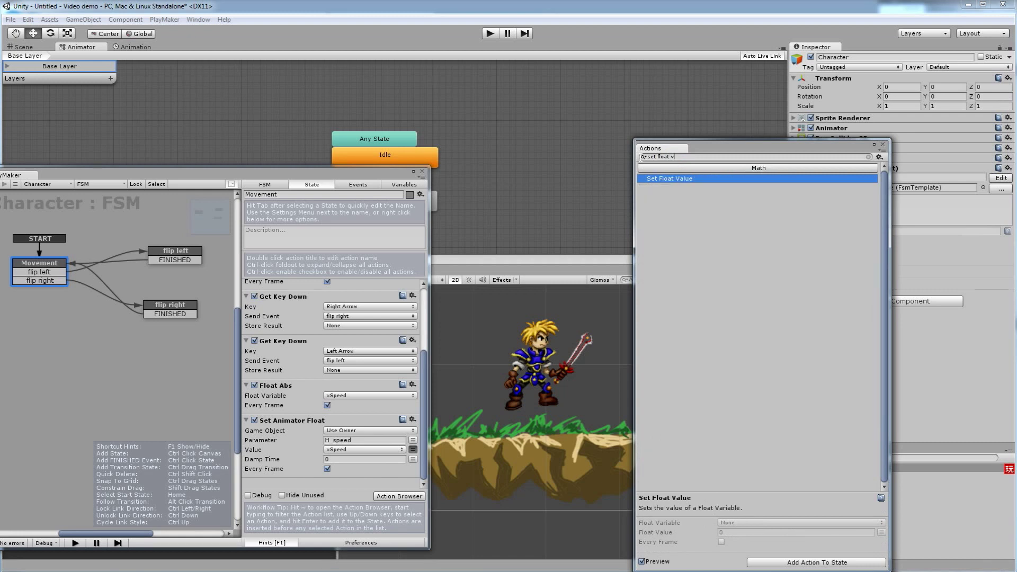
double_click(684, 180)
drag(288, 443, 299, 350)
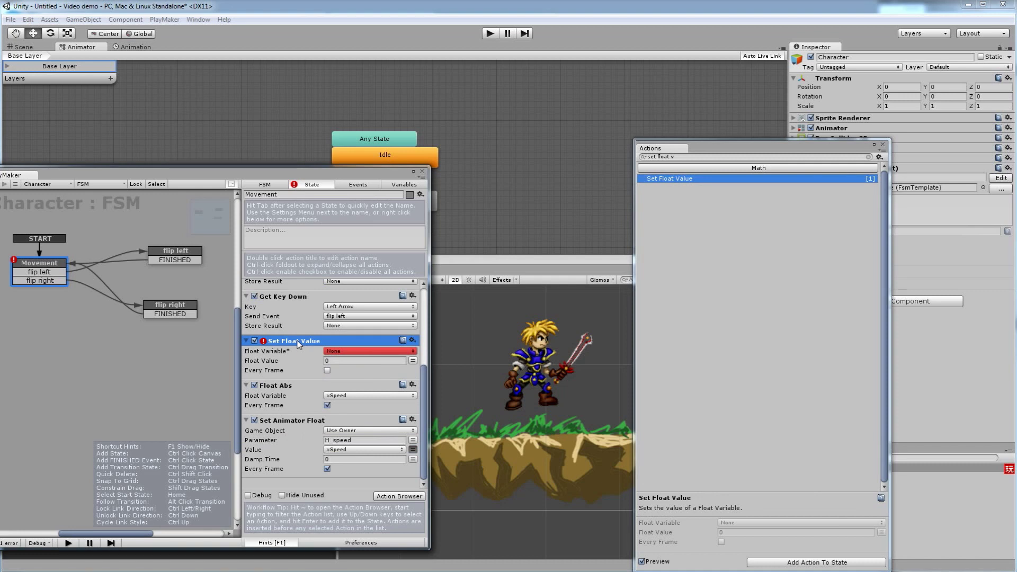
Step: Create a new float variable named par_speed in the Character FSM
click(340, 352)
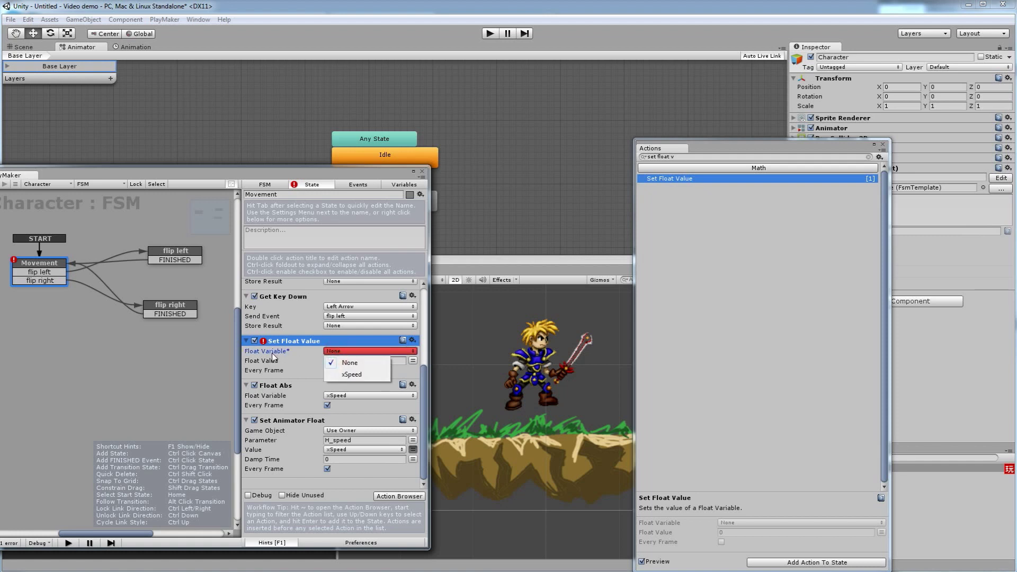
click(383, 187)
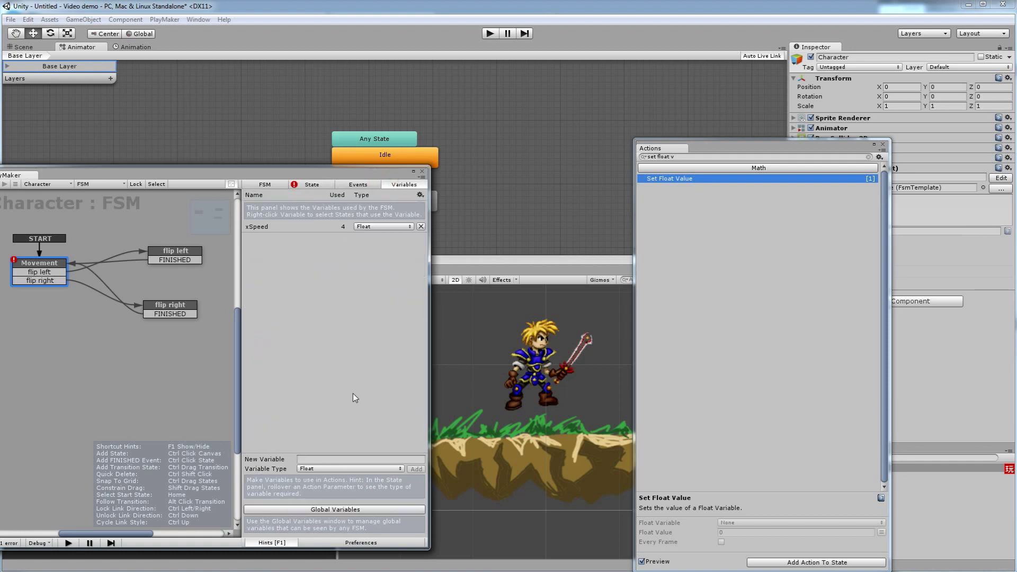
click(355, 459)
text(par_speed)
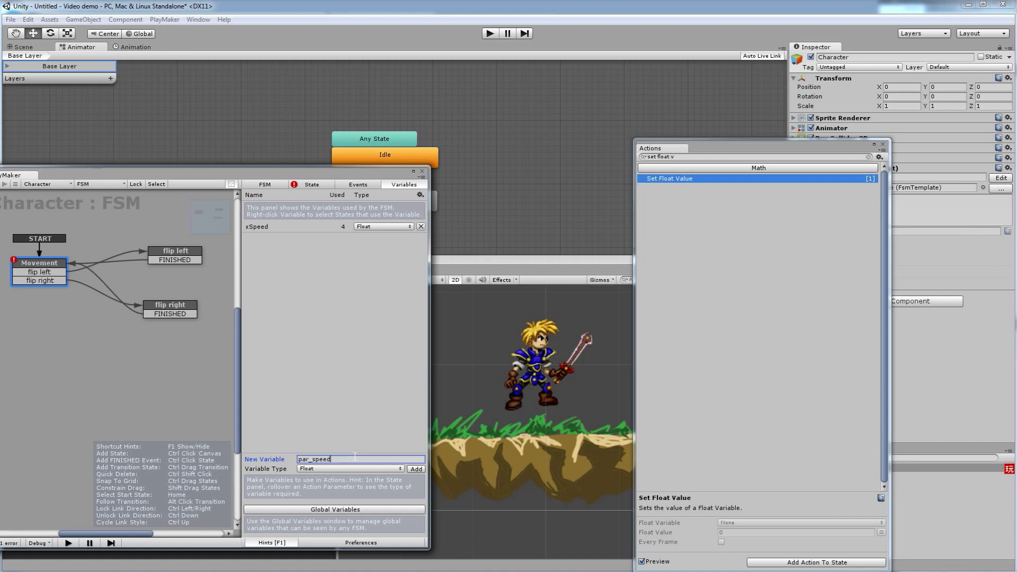
key(Return)
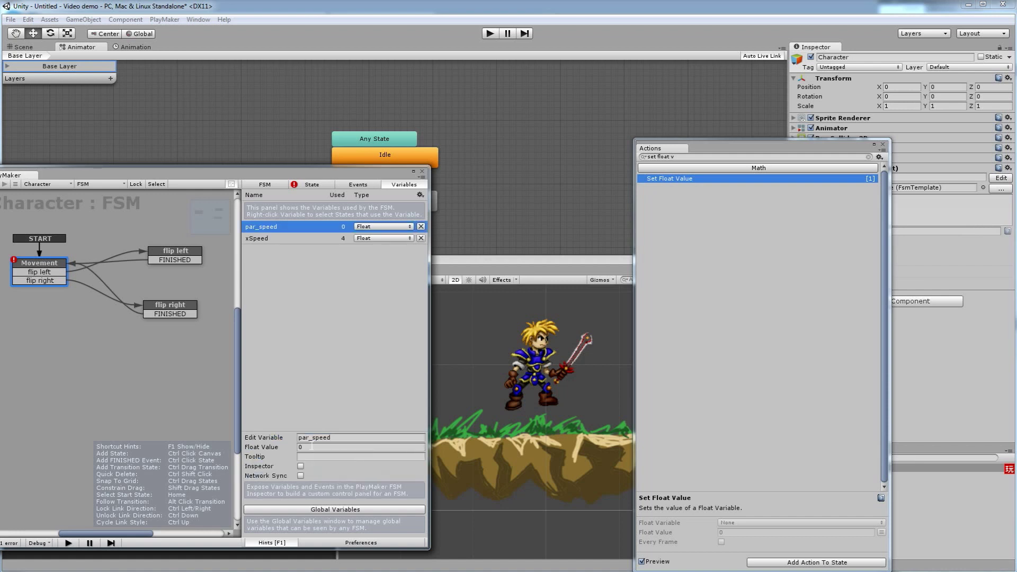
Step: Configure the Set Float Value action to copy xSpeed into par_speed every frame
click(321, 186)
click(338, 352)
click(356, 375)
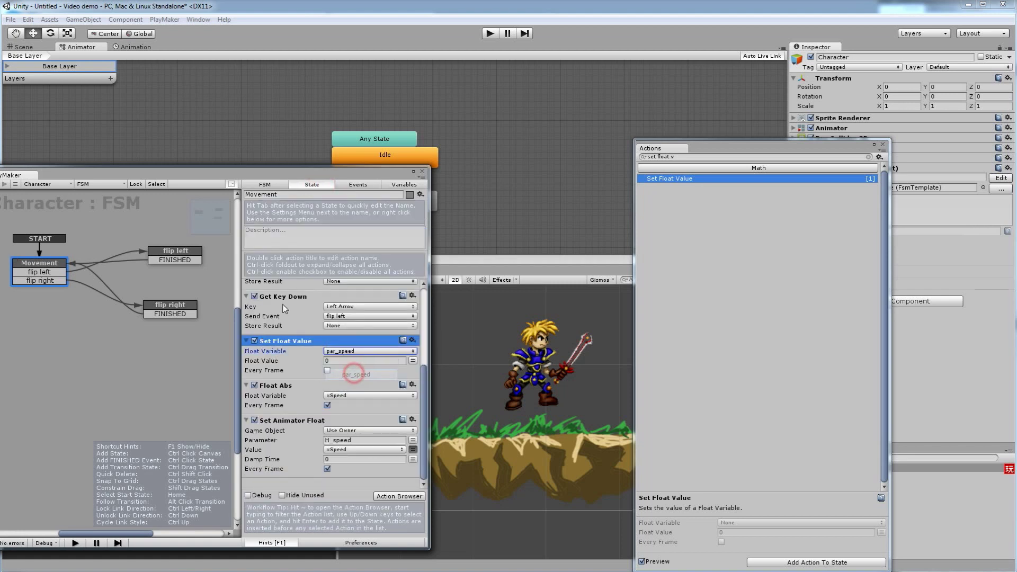
drag(262, 172, 272, 266)
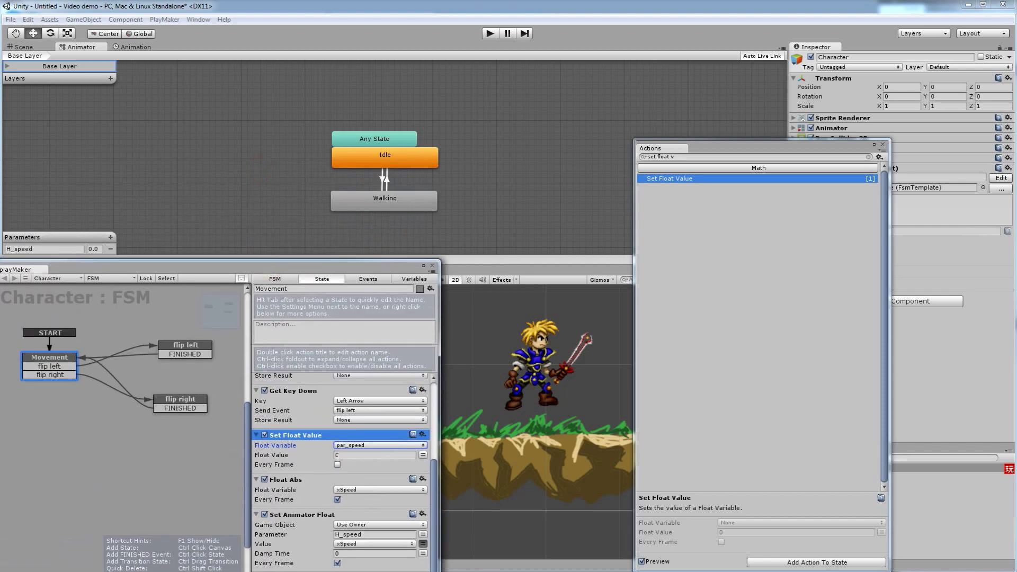
click(423, 456)
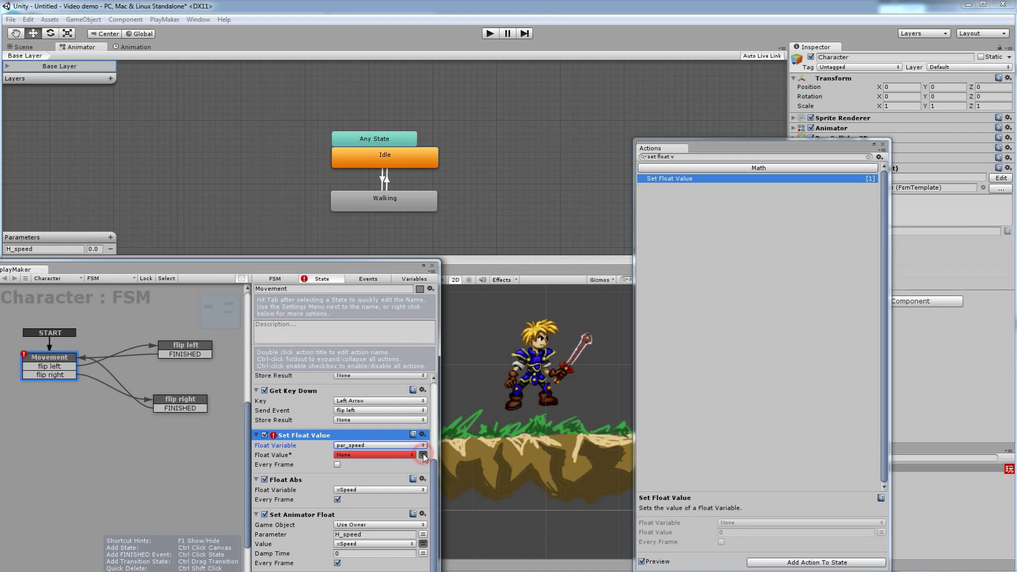
click(408, 455)
click(361, 490)
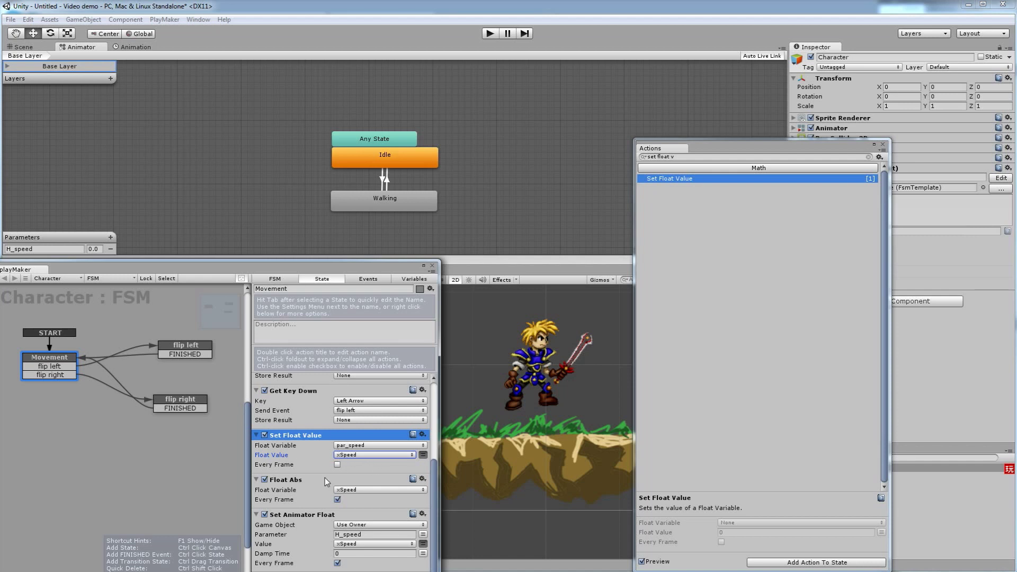
click(338, 465)
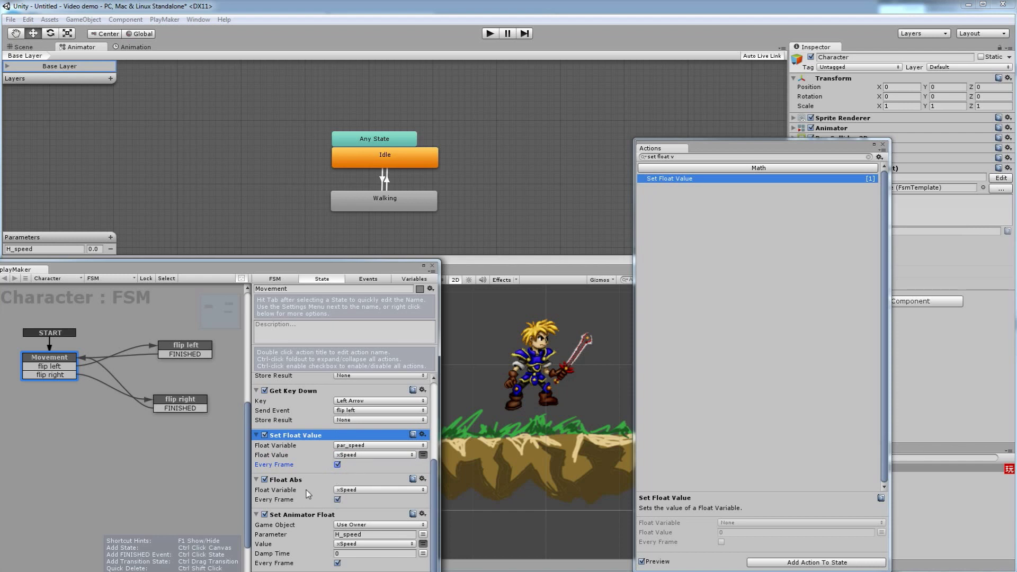
Step: Use par_speed as the Float Abs variable and as the value of Set Animator Float
click(356, 490)
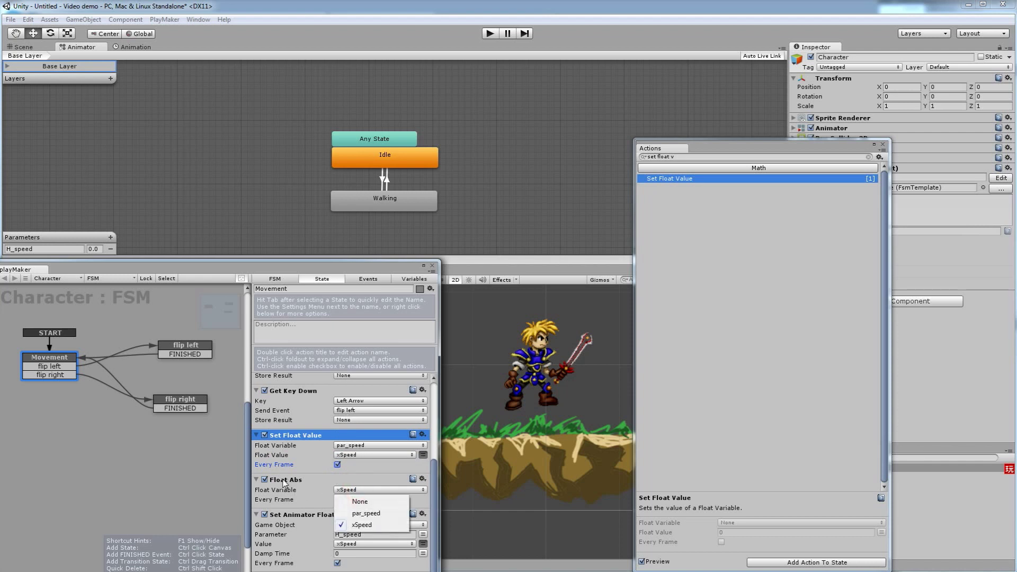
click(366, 514)
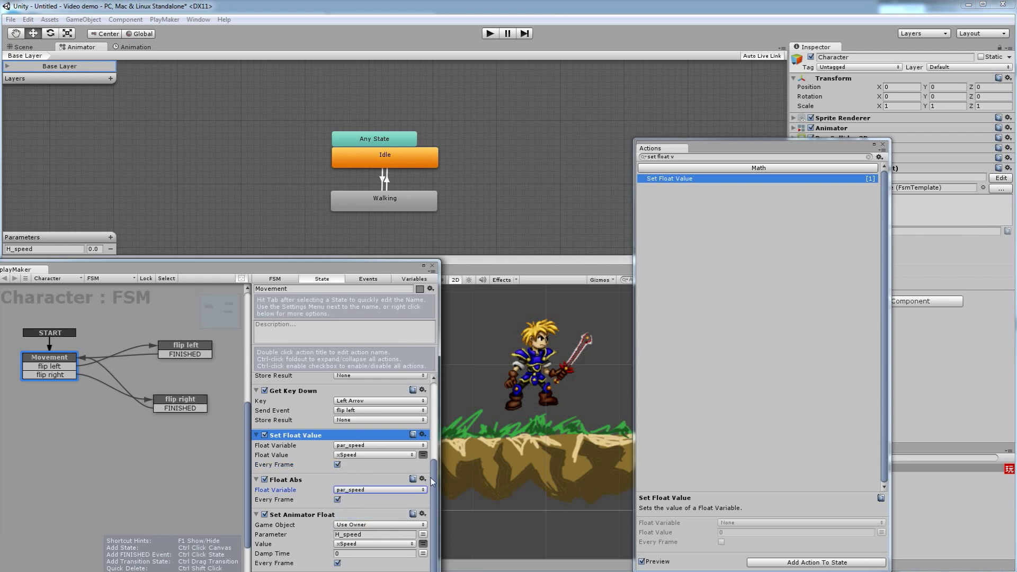
drag(339, 273, 352, 170)
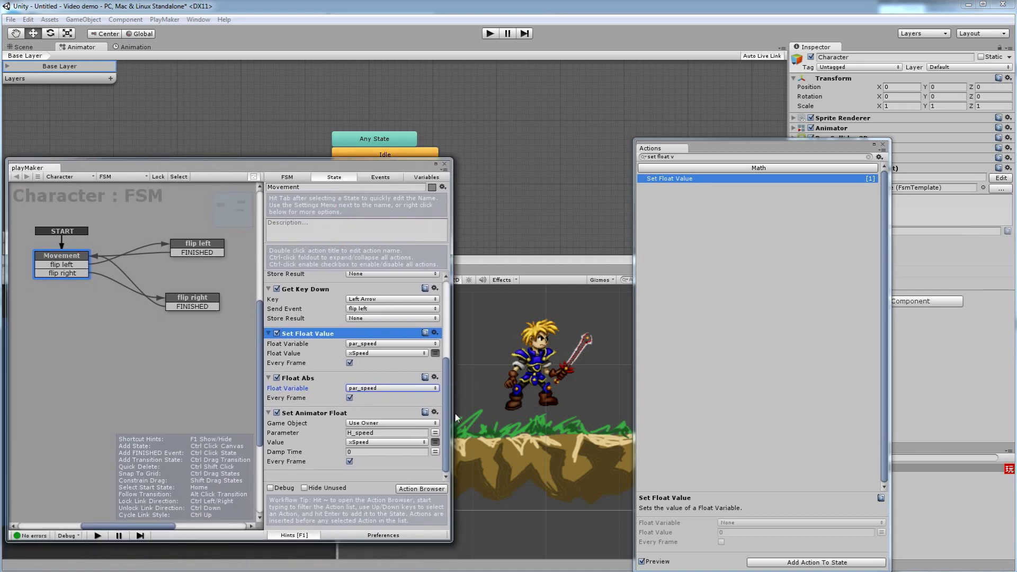
drag(448, 412, 447, 336)
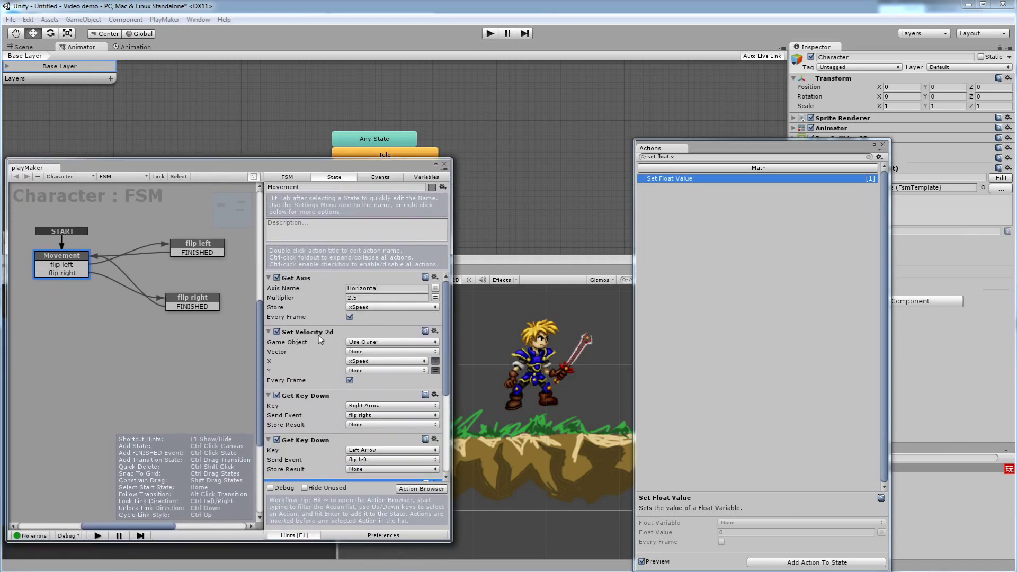
scroll(369, 273, down, 2)
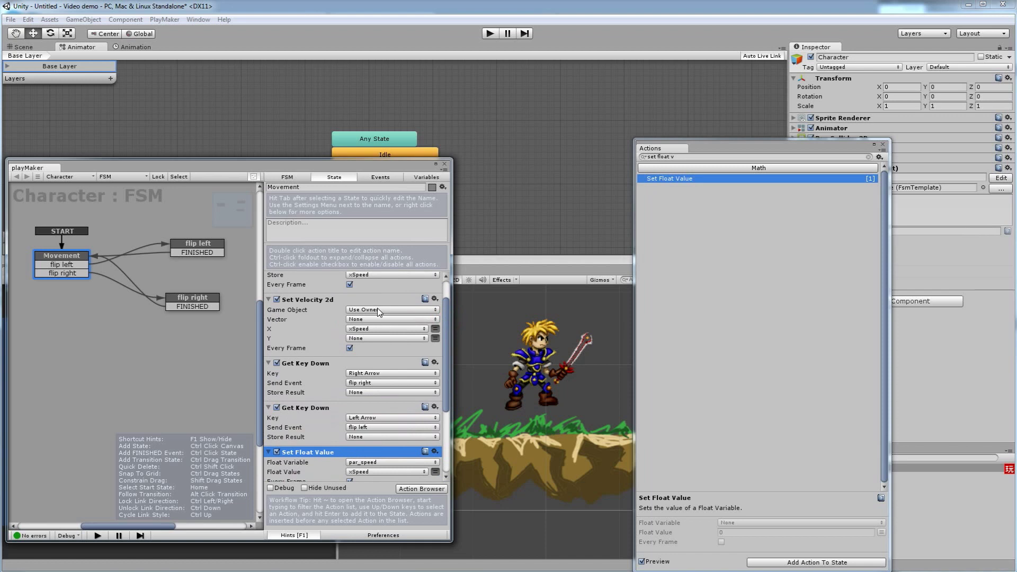
drag(445, 344, 444, 388)
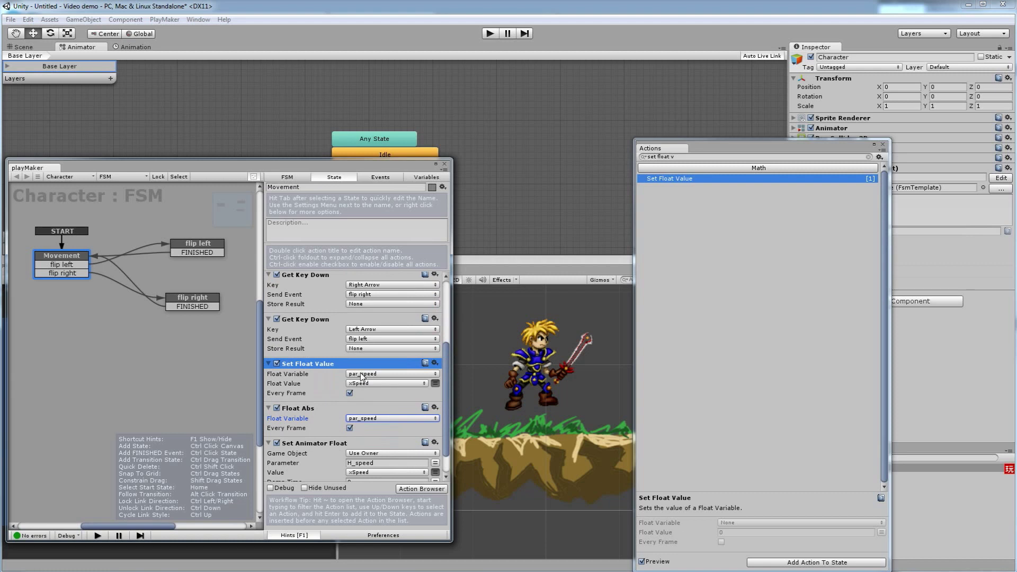
scroll(445, 392, down, 3)
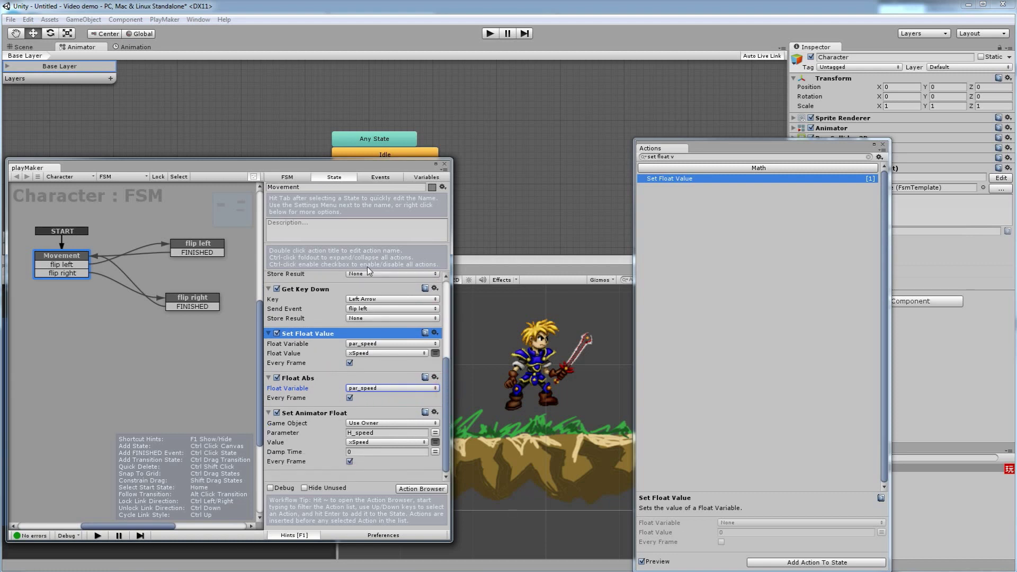
click(354, 442)
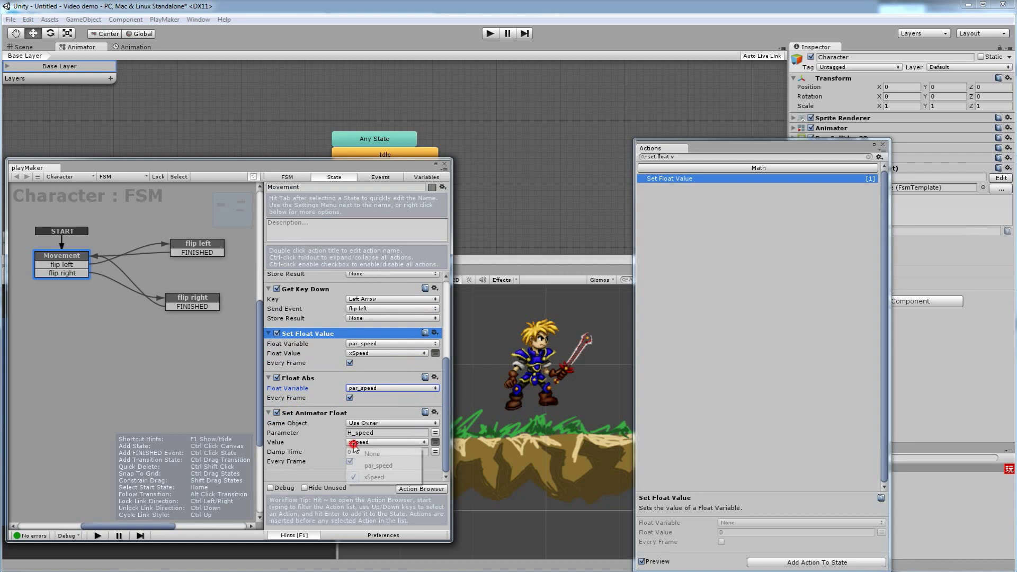
click(370, 467)
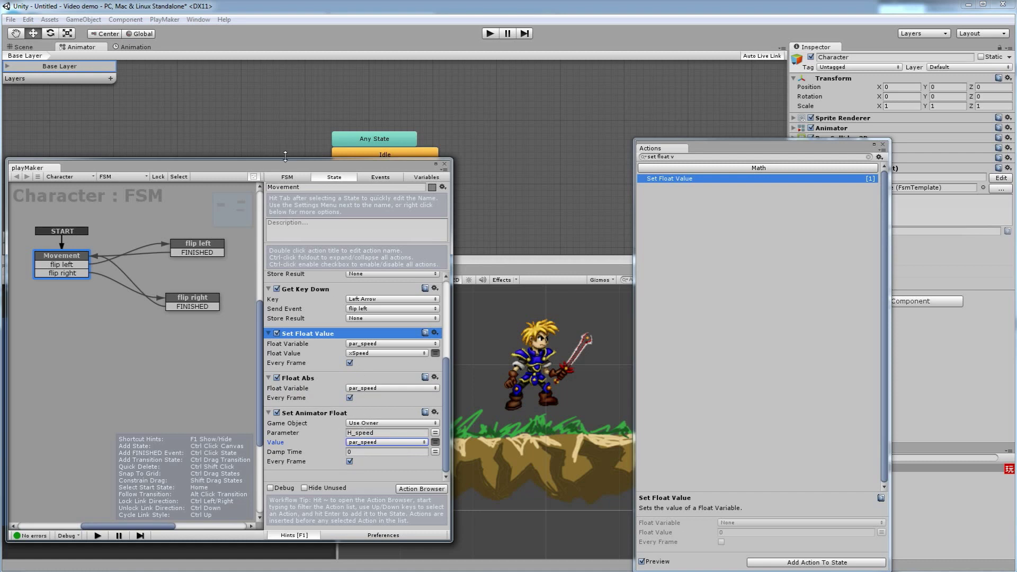
Step: Review the Movement state's actions from Get Axis to Set Animator Float, and close the action browser
drag(285, 158, 323, 331)
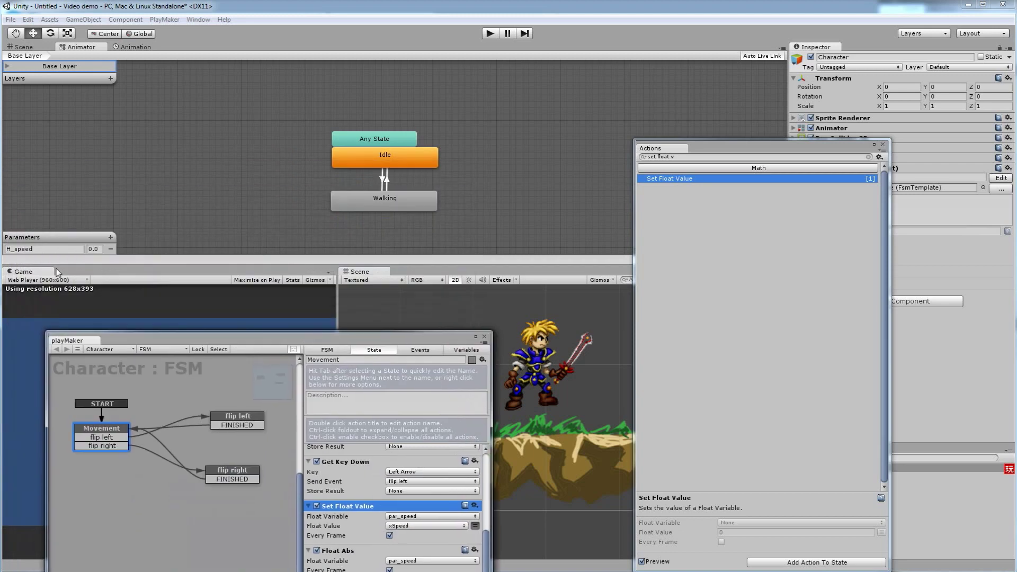
drag(271, 157, 274, 134)
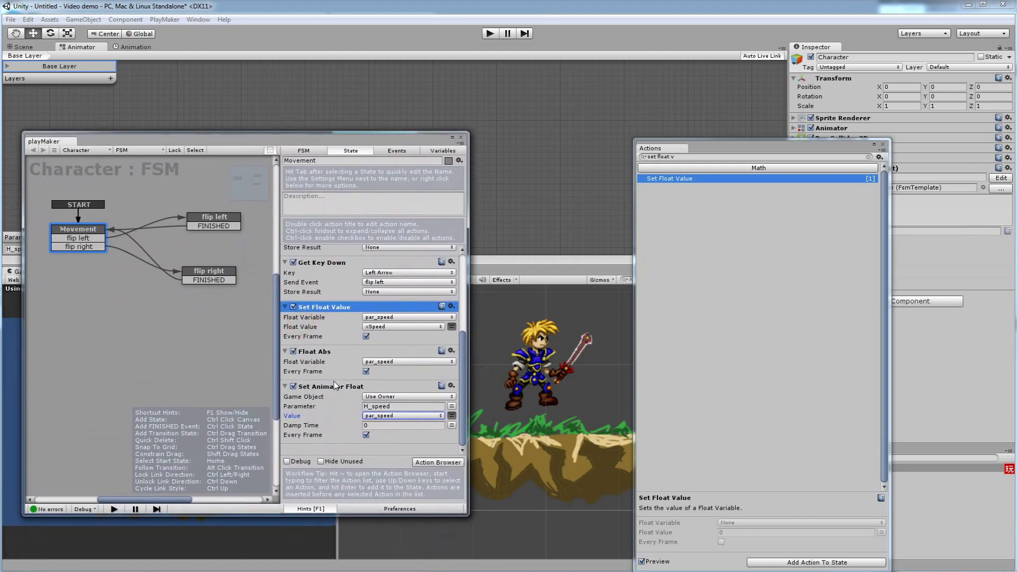
scroll(318, 320, up, 5)
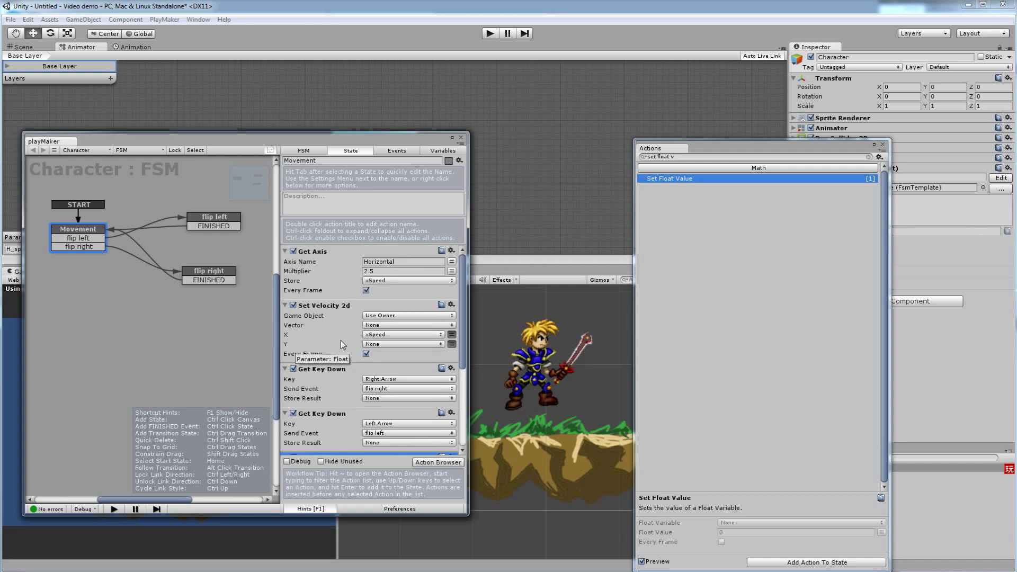
scroll(341, 341, down, 5)
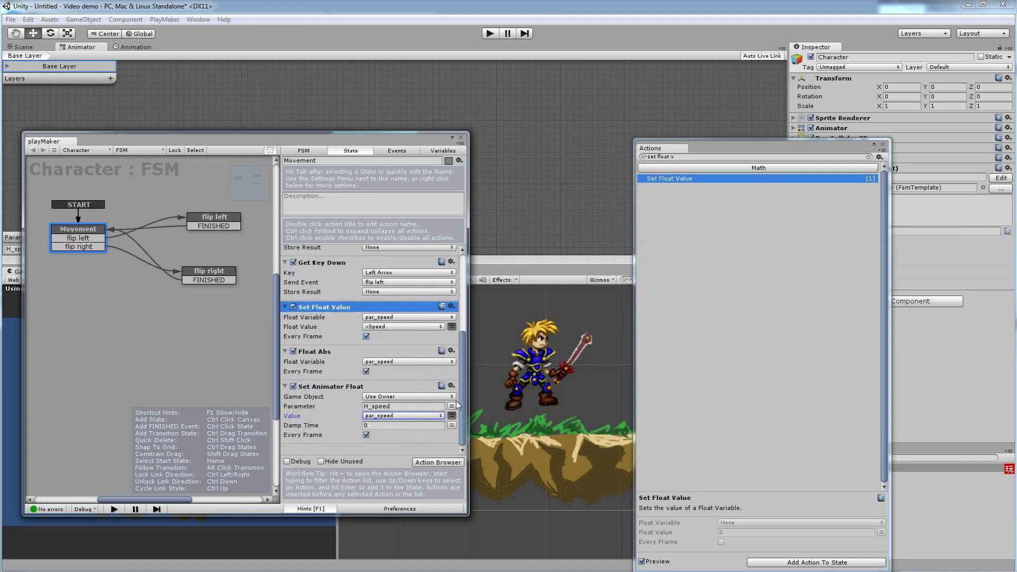
scroll(464, 406, up, 5)
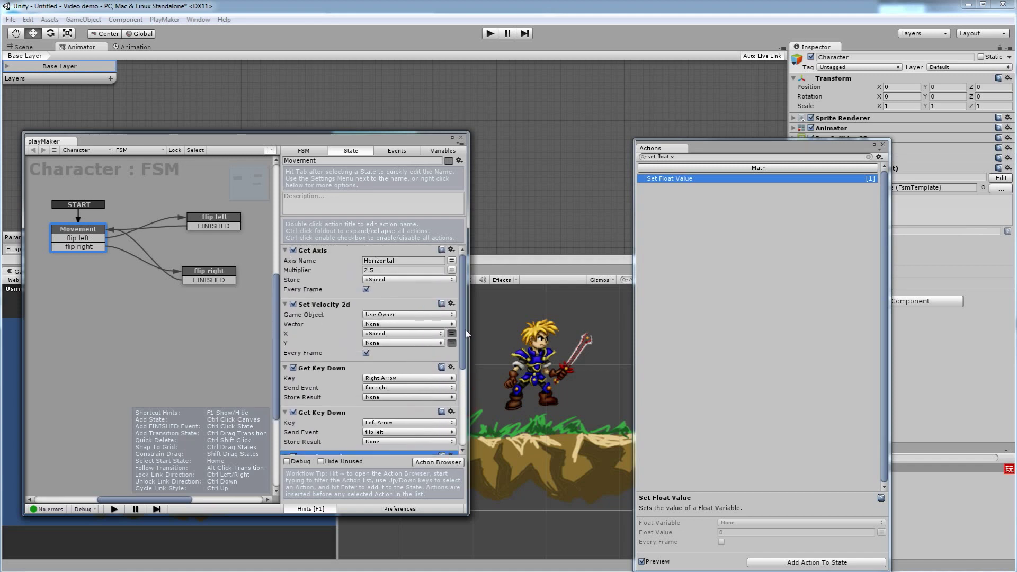
drag(465, 357, 464, 439)
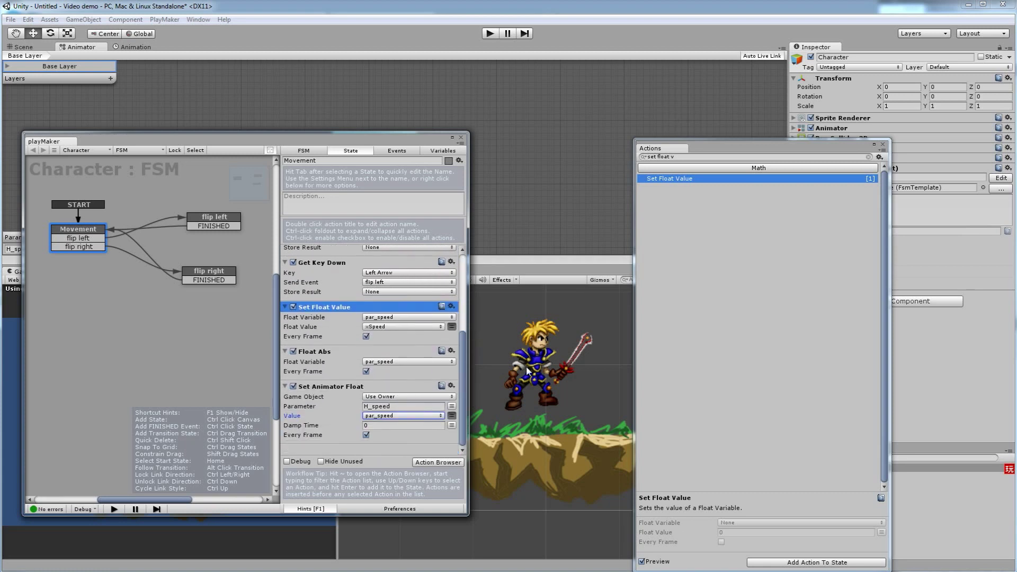
click(883, 145)
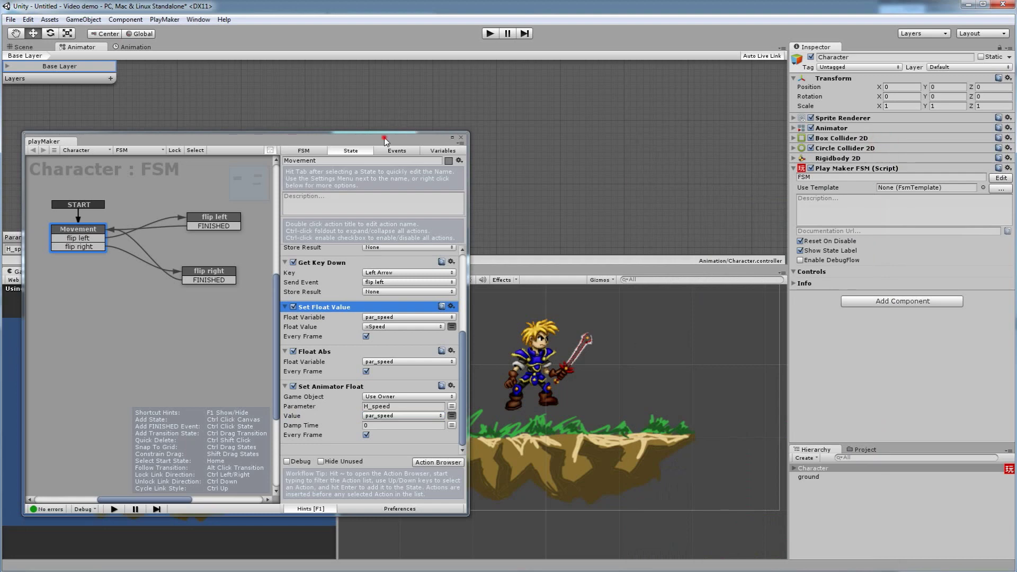
Step: Play the scene, test walking in both directions with the left and right arrow keys, and close the PlayMaker editor to uncover the Animator
drag(383, 137, 340, 134)
click(490, 34)
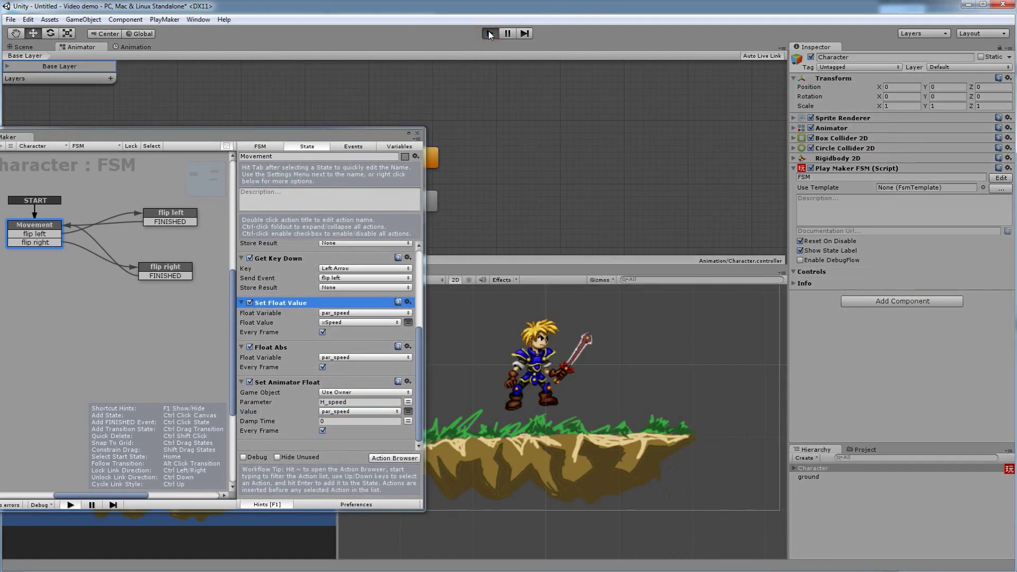
key(Left)
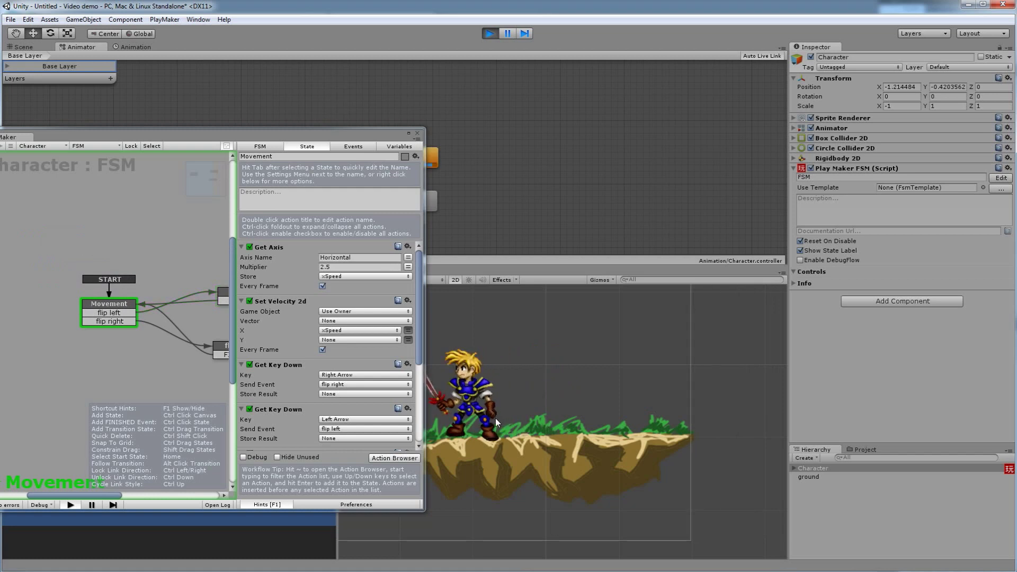
key(Right)
key(Left)
key(Right)
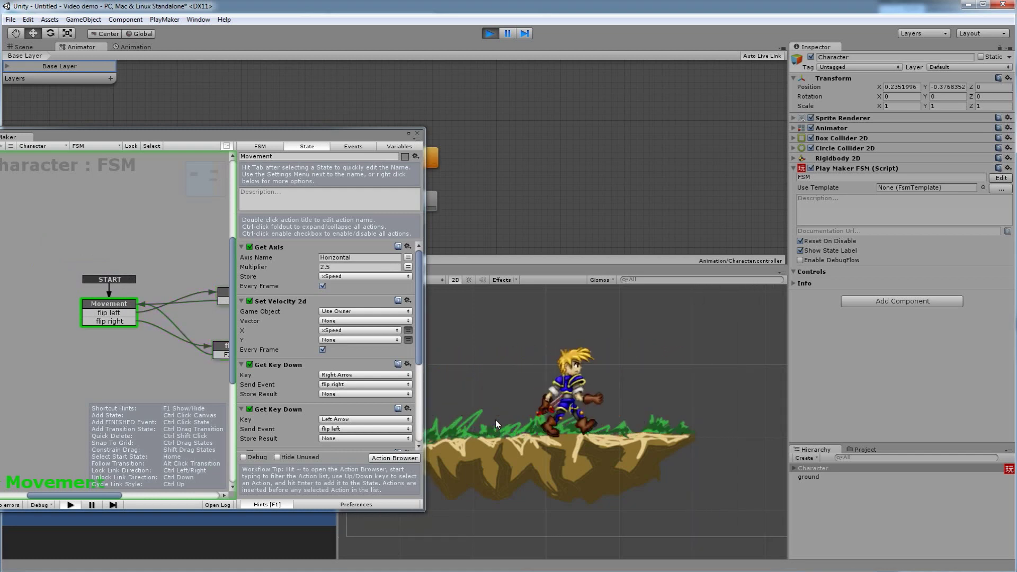
key(Left)
key(Right)
key(Left)
key(Right)
click(418, 134)
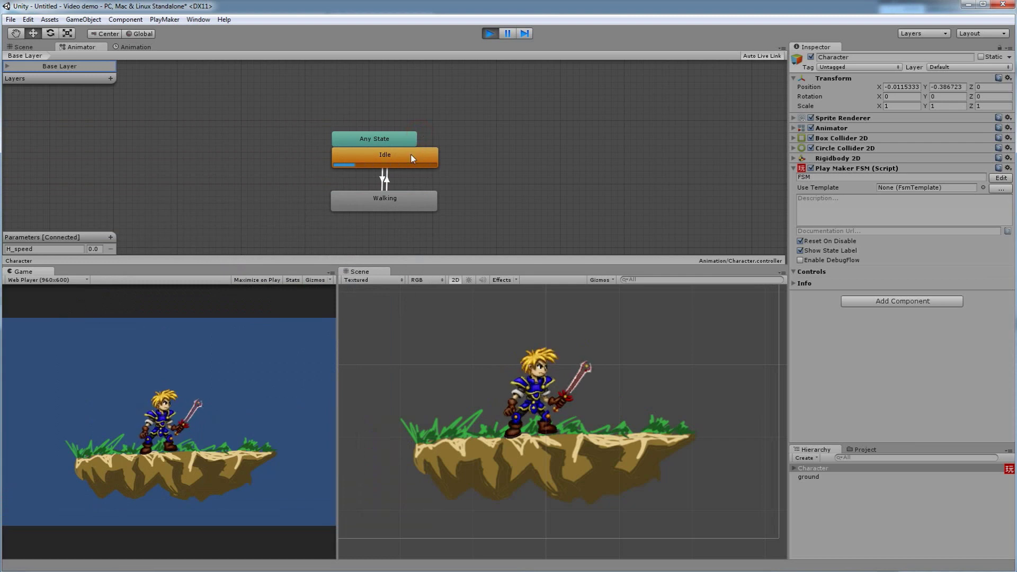
Step: Walk the character back and forth in the running scene to check H_speed and the Idle and Walking states, and stop playing
key(Left)
key(Right)
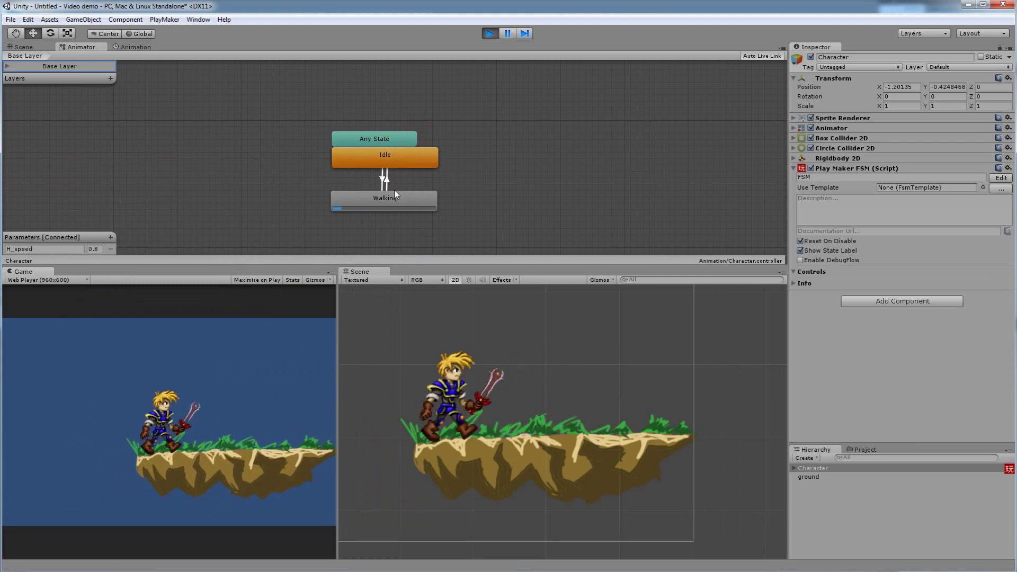
key(Left)
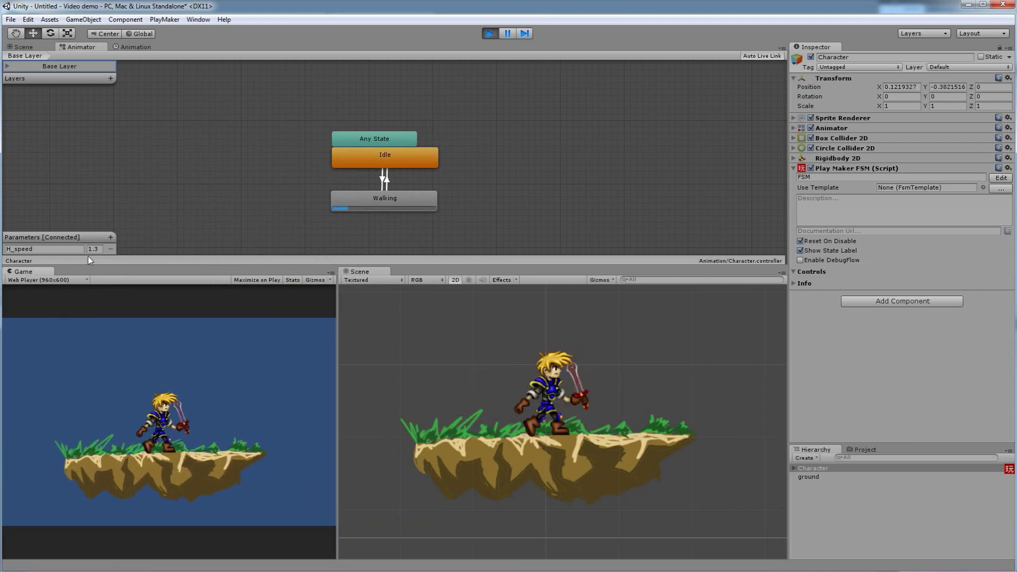
key(Right)
key(Left)
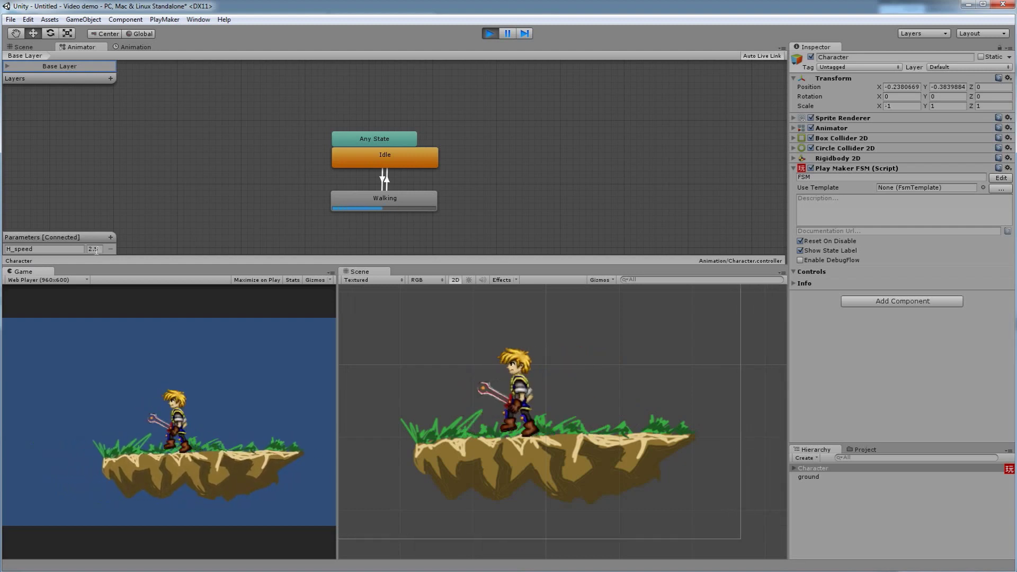
key(Right)
key(Right)
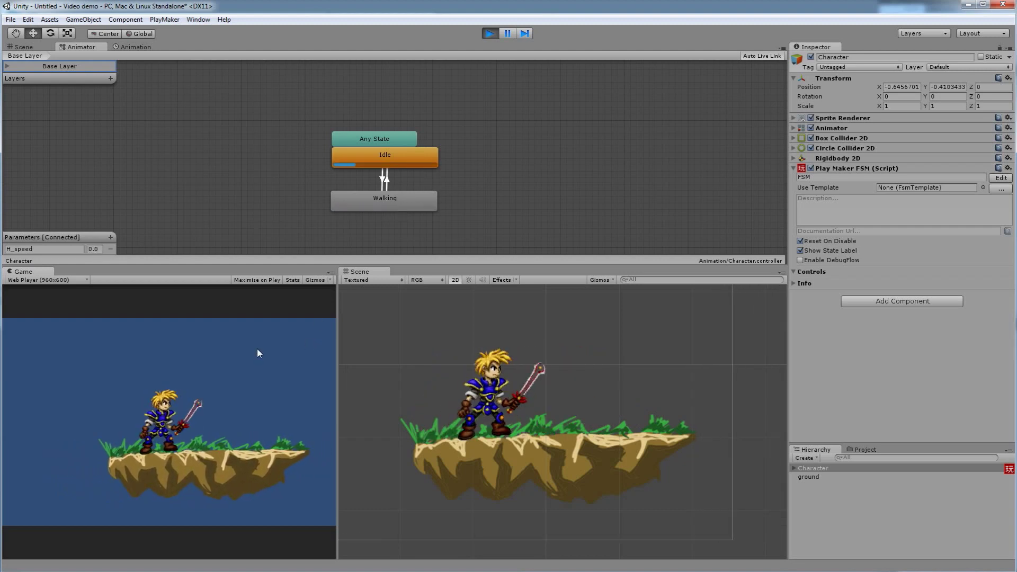
key(Left)
key(Right)
key(Left)
click(490, 34)
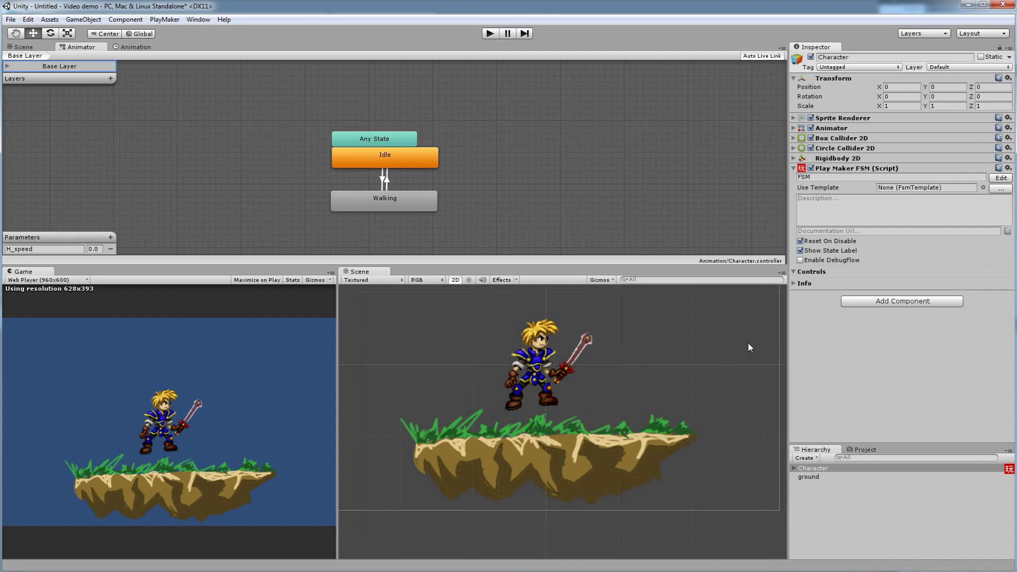
Step: Duplicate the ground platform and move the copy along the X axis to position 4.61
scroll(604, 385, down, 5)
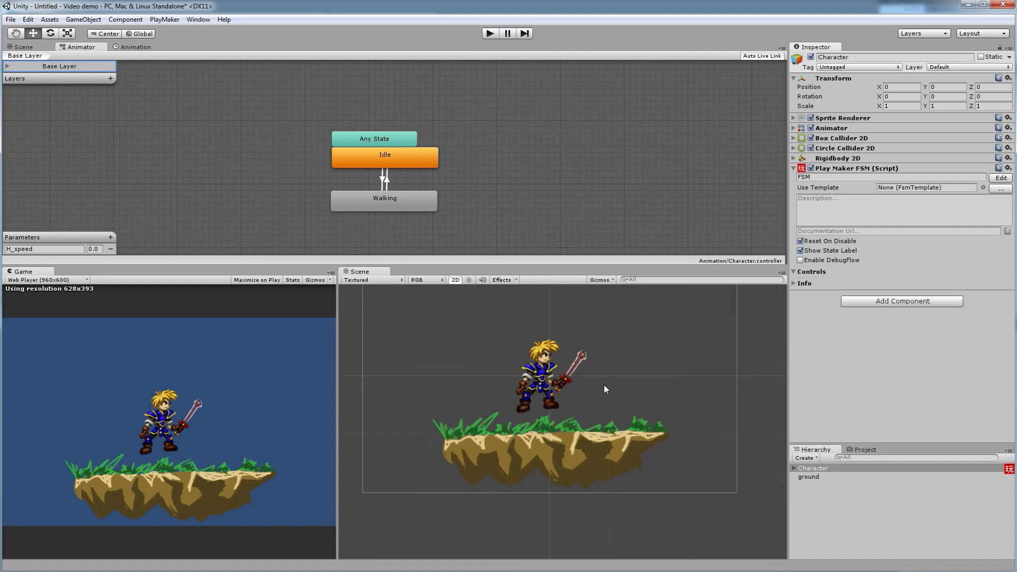
click(809, 477)
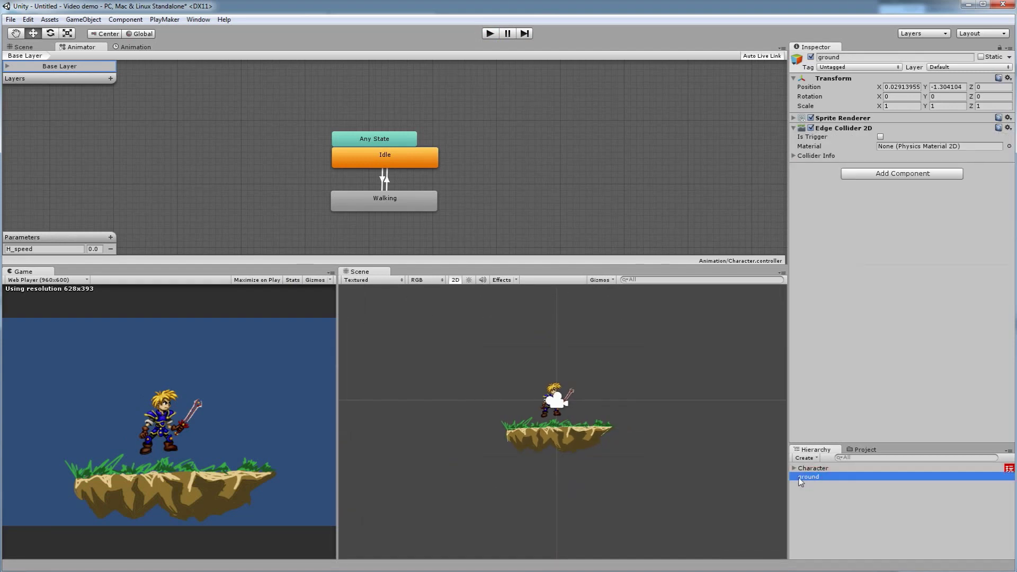
drag(805, 481, 666, 461)
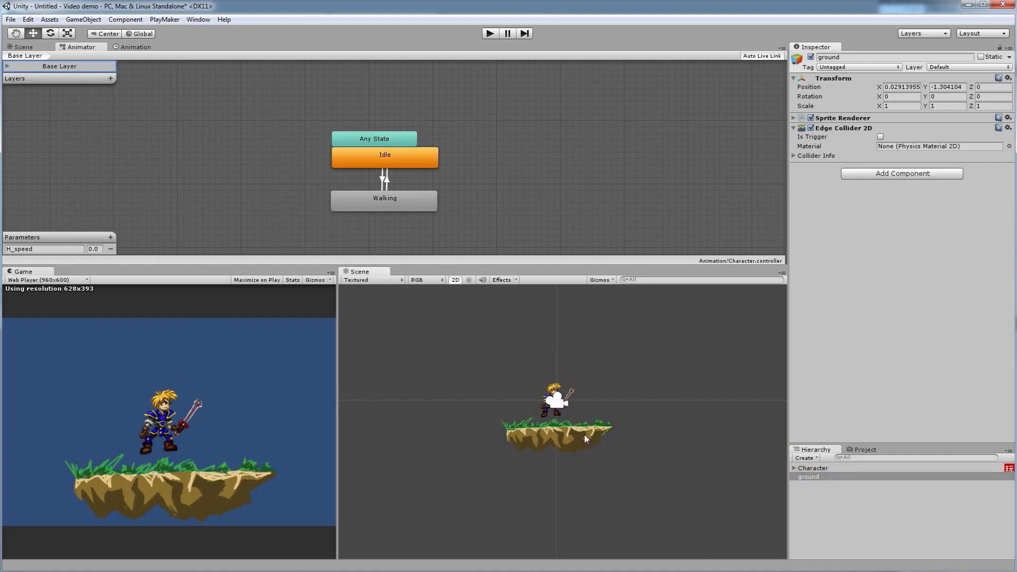
click(804, 479)
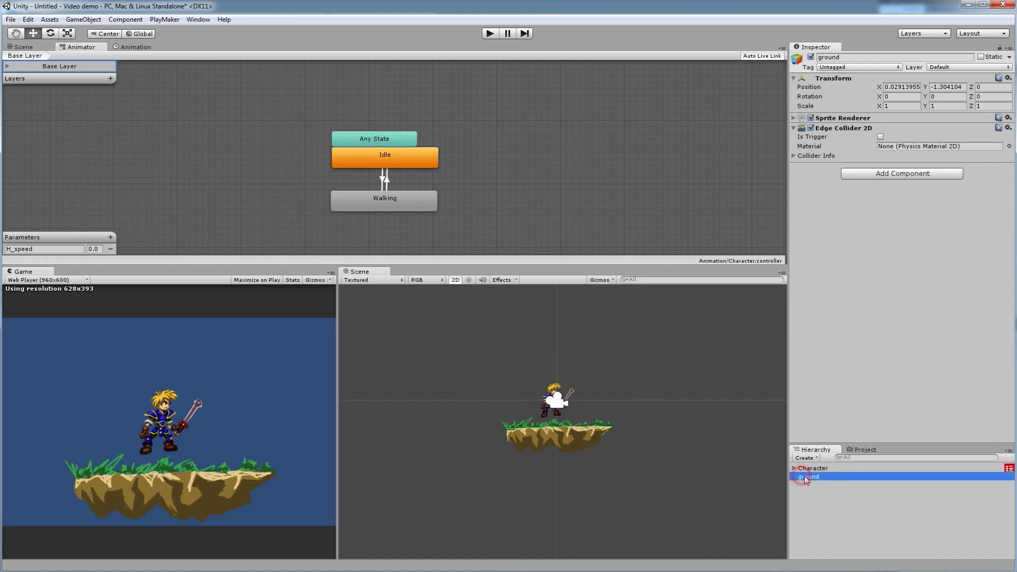
click(29, 22)
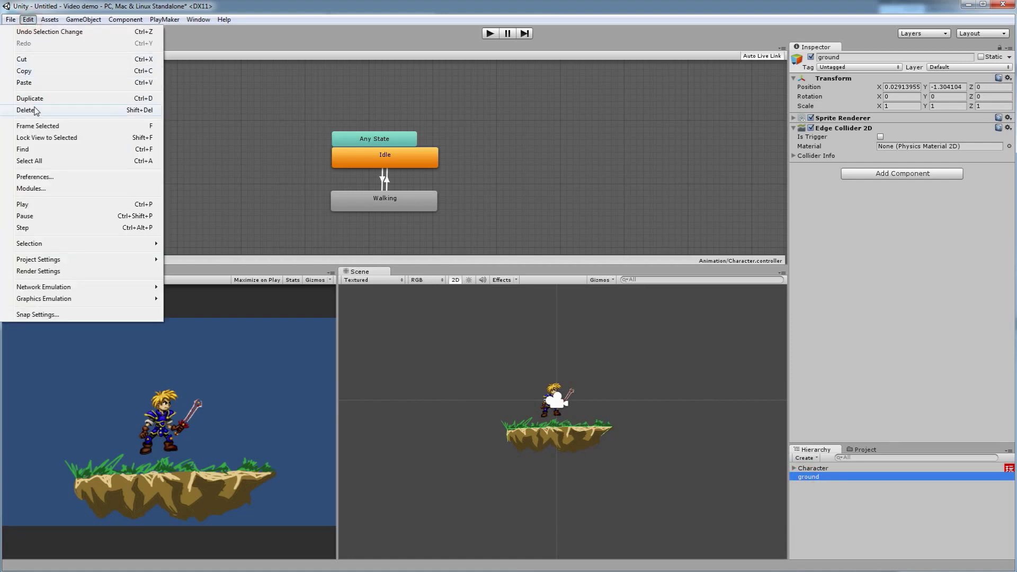
click(137, 99)
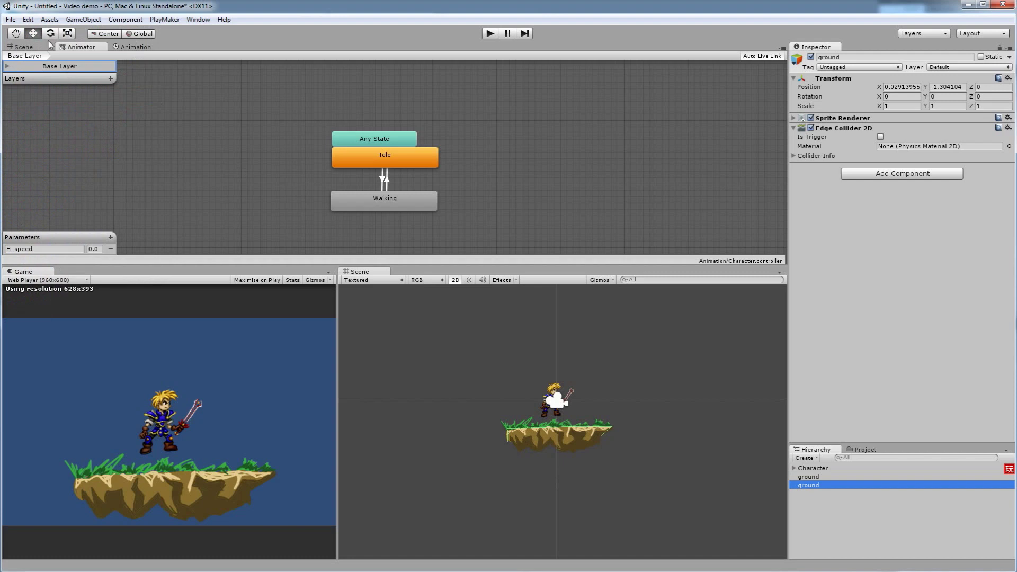
click(33, 34)
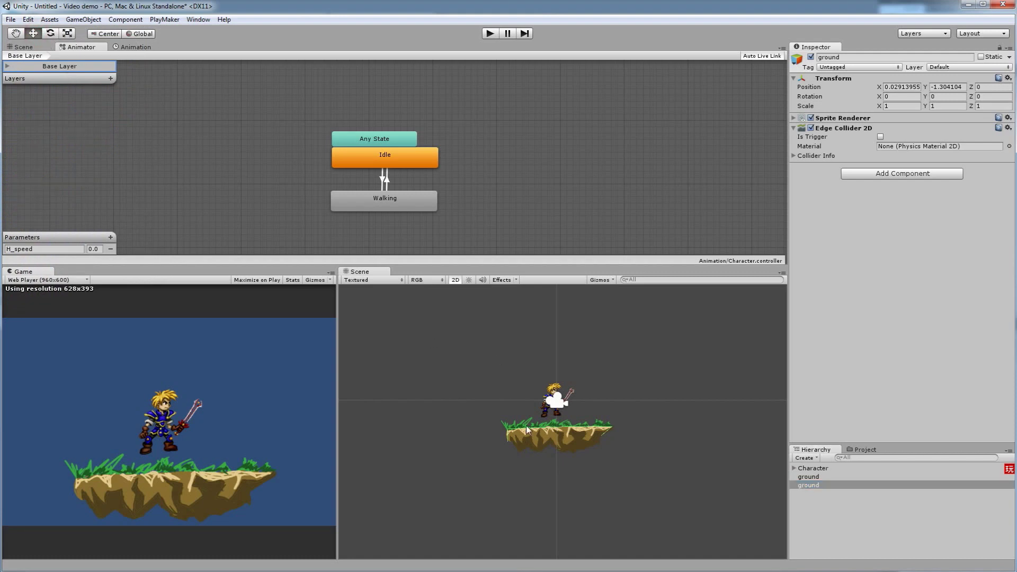
drag(560, 433, 571, 449)
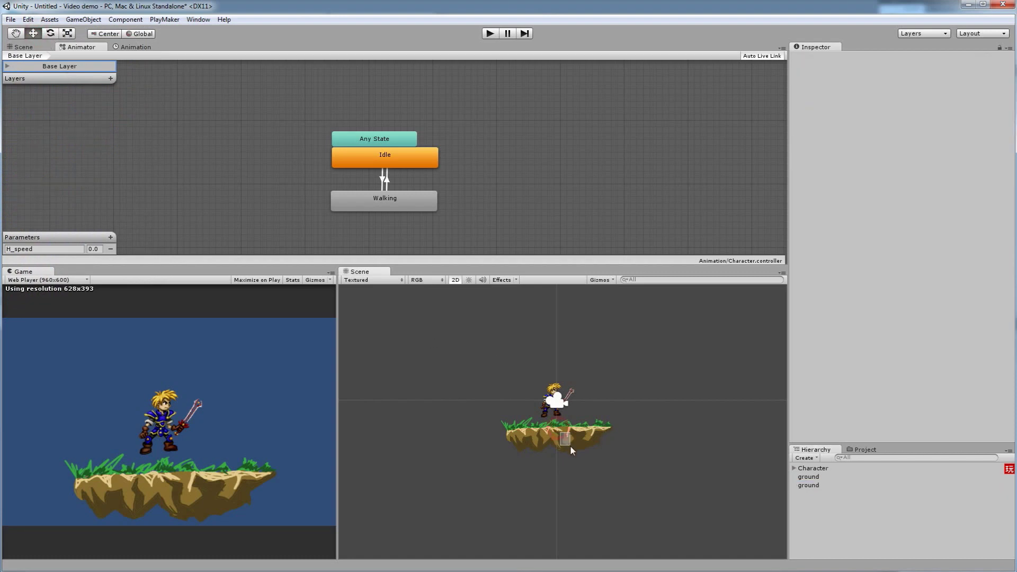
click(810, 486)
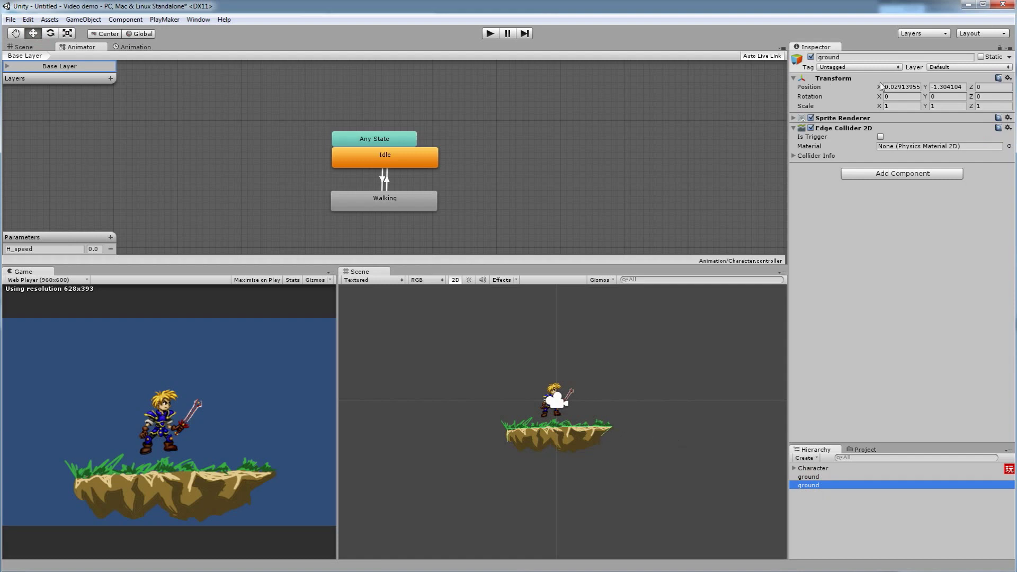
drag(882, 90, 965, 99)
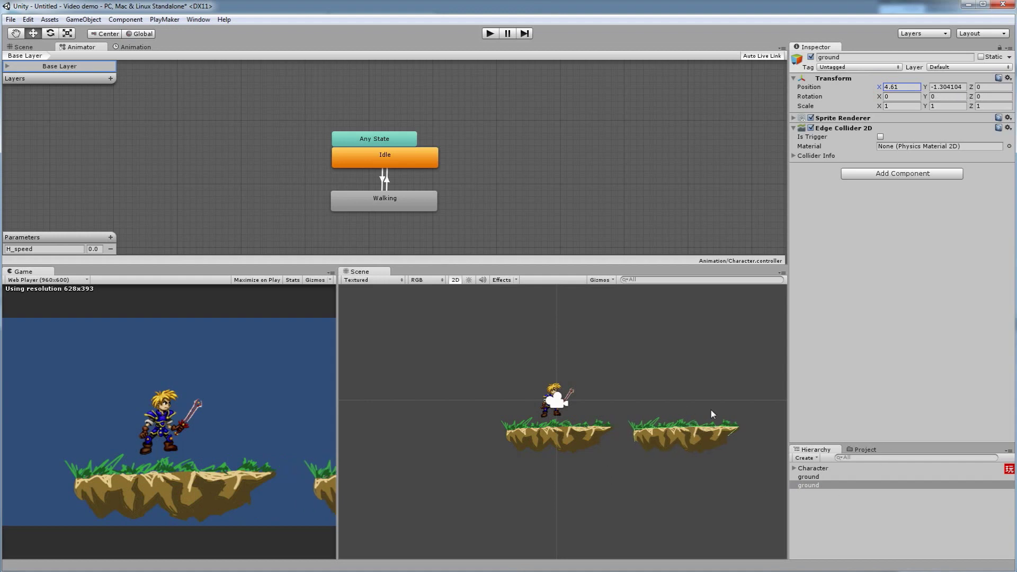
Step: Collapse the ground copy's Edge Collider 2D settings and try picking the platform in the scene before reselecting the copy
click(793, 128)
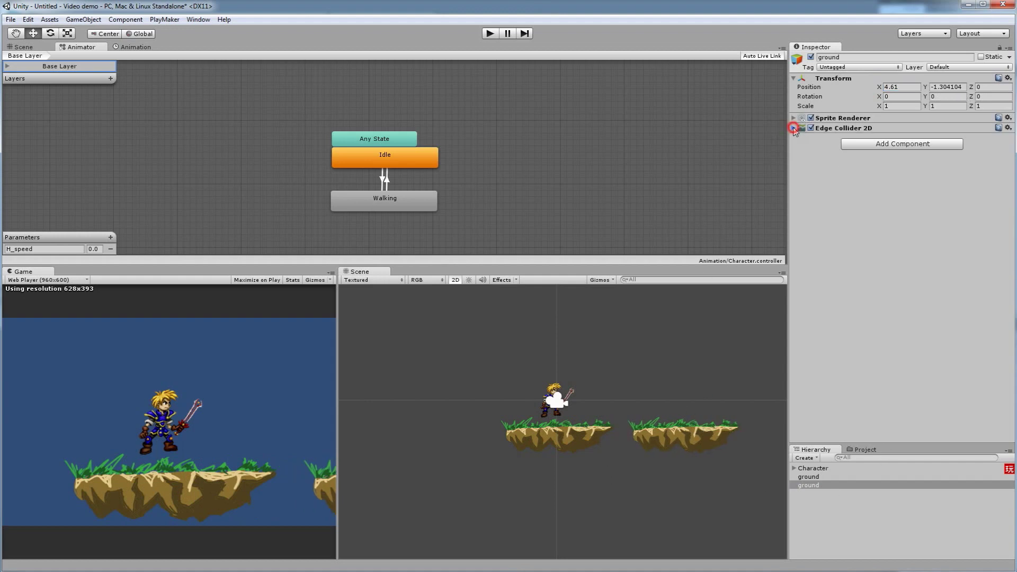
click(740, 464)
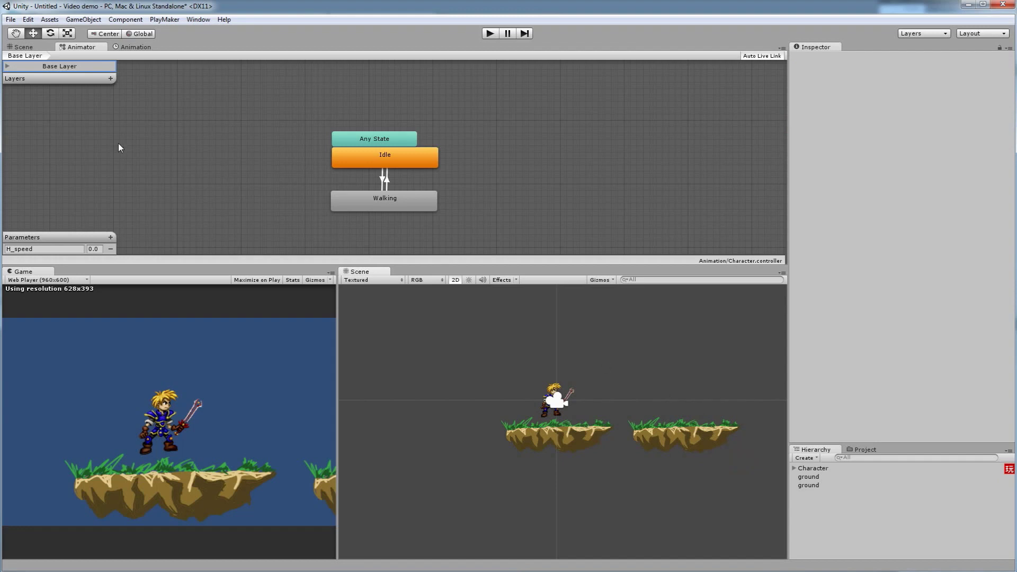
click(36, 35)
click(676, 439)
click(815, 486)
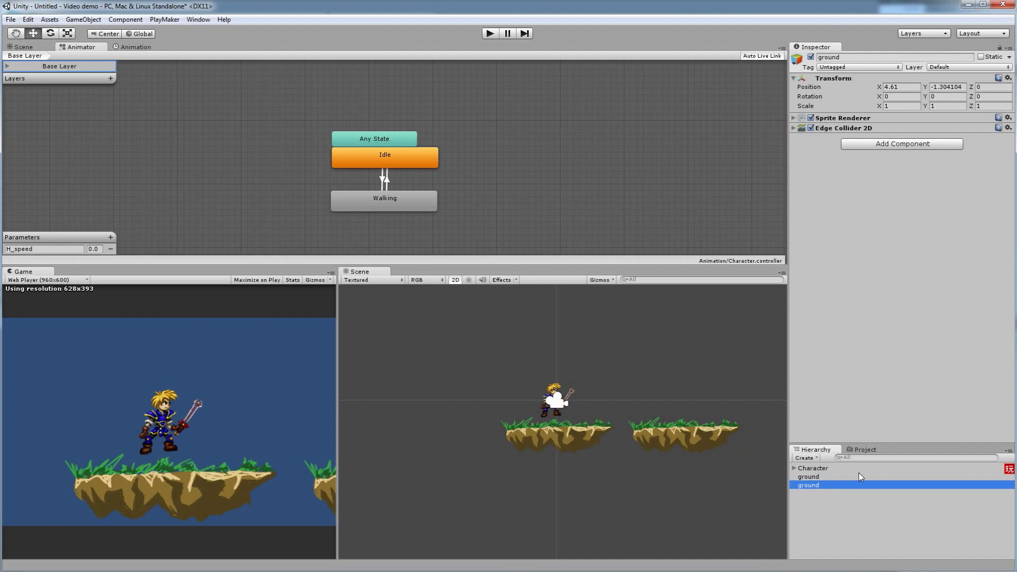
Step: Create an empty GameObject and place it above the platforms at about X 2.84, Y 1.94
click(52, 20)
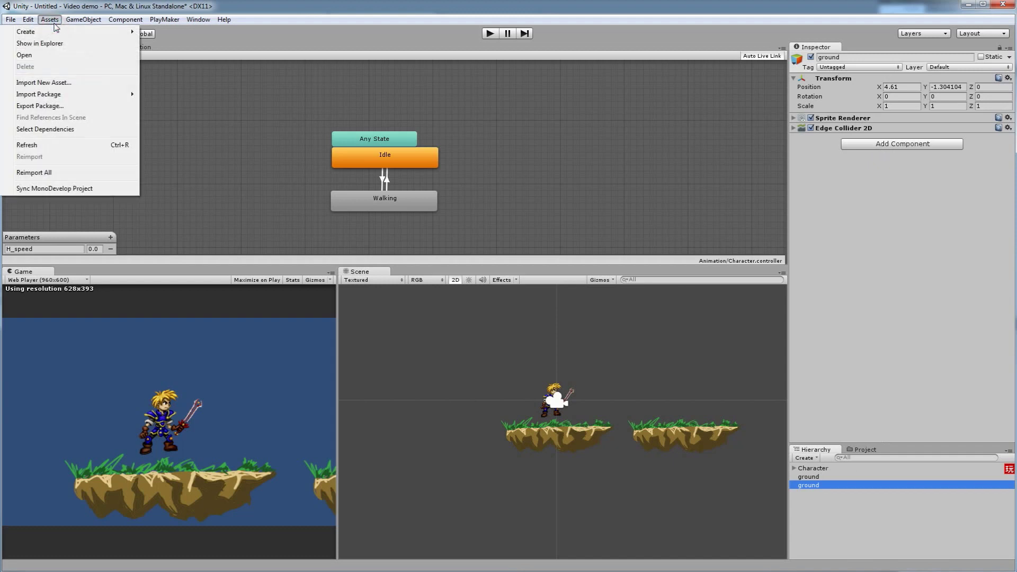
mouse_move(50, 33)
mouse_move(86, 22)
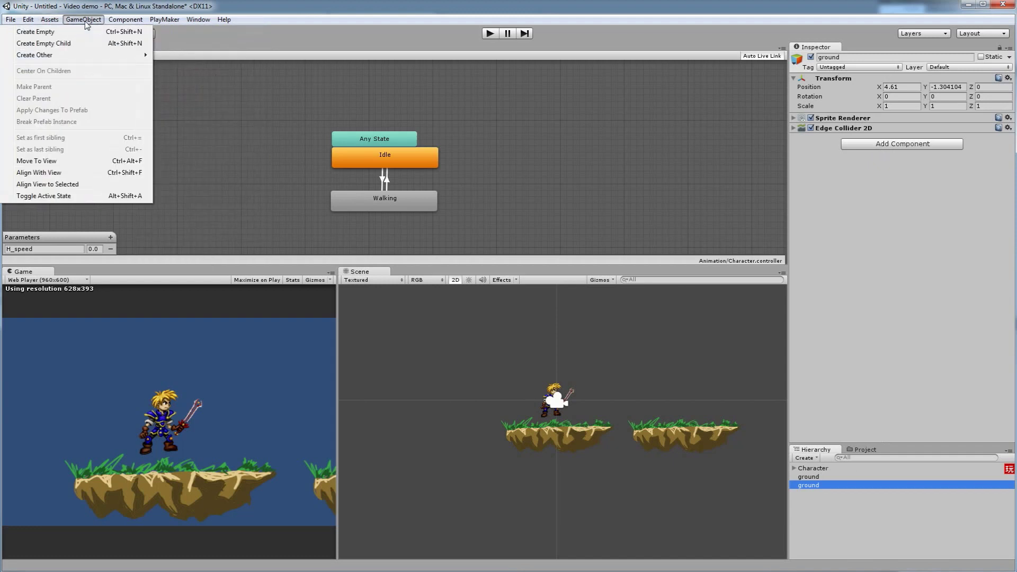
click(74, 32)
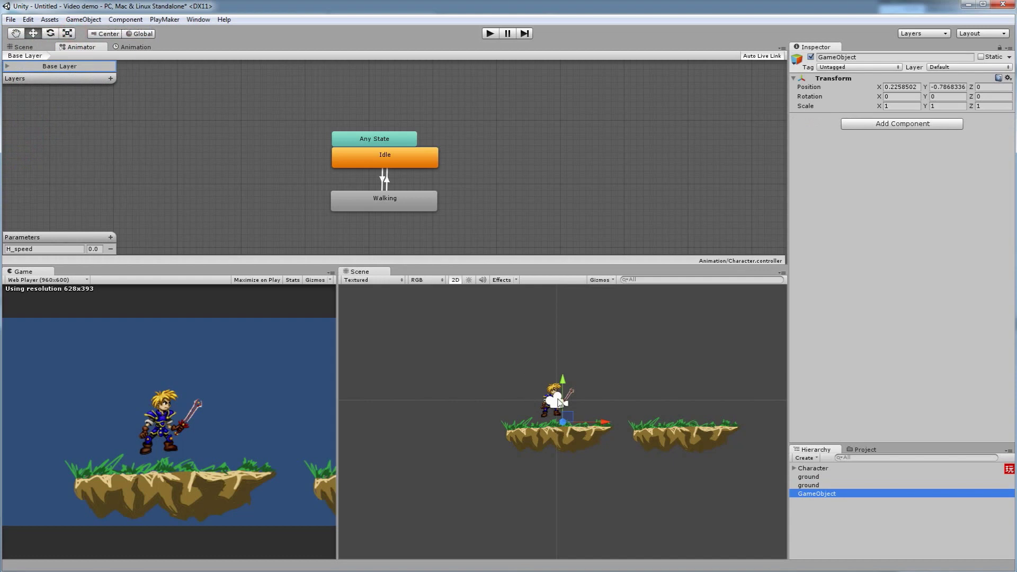
drag(581, 411, 644, 353)
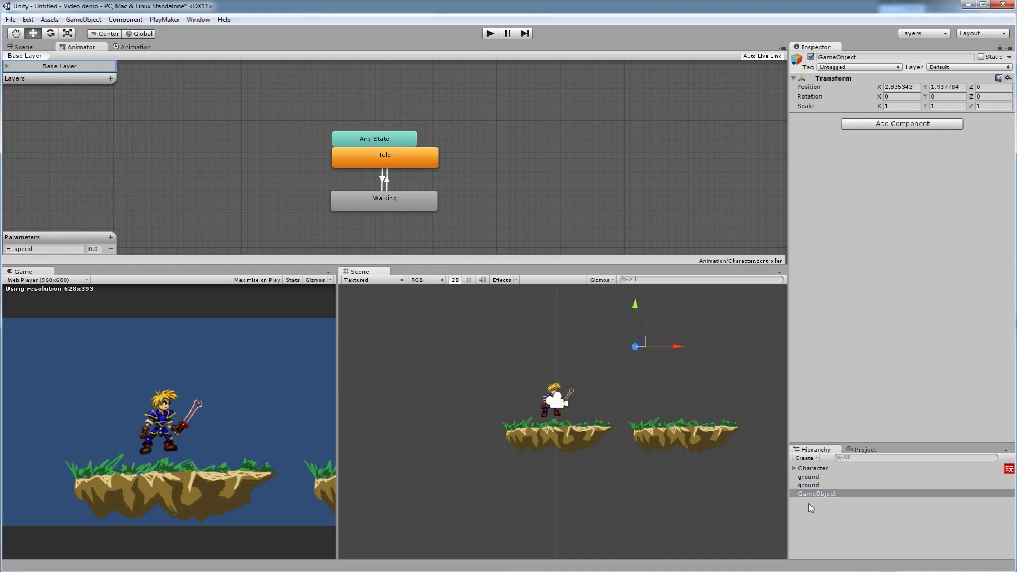
Step: Make the ground copy a child of the empty GameObject and move the parent to about X 1.57, Y -0.04
click(810, 486)
drag(810, 488, 820, 499)
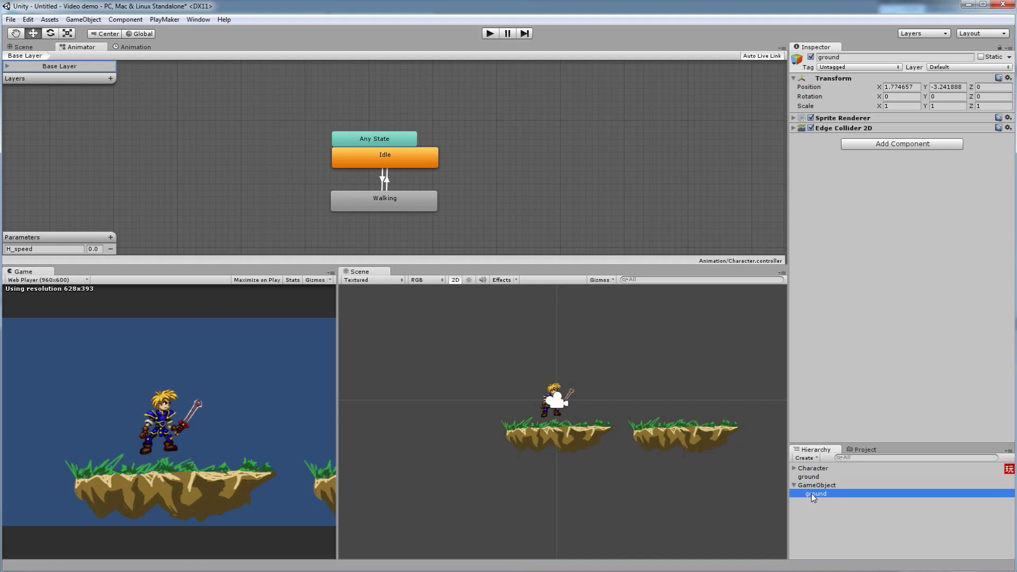
click(833, 487)
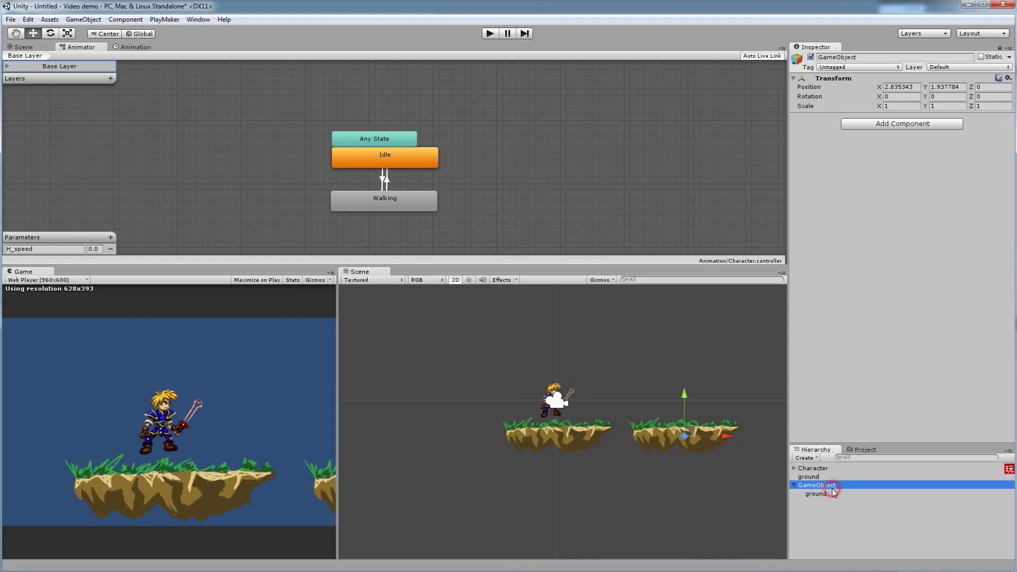
drag(691, 428, 656, 484)
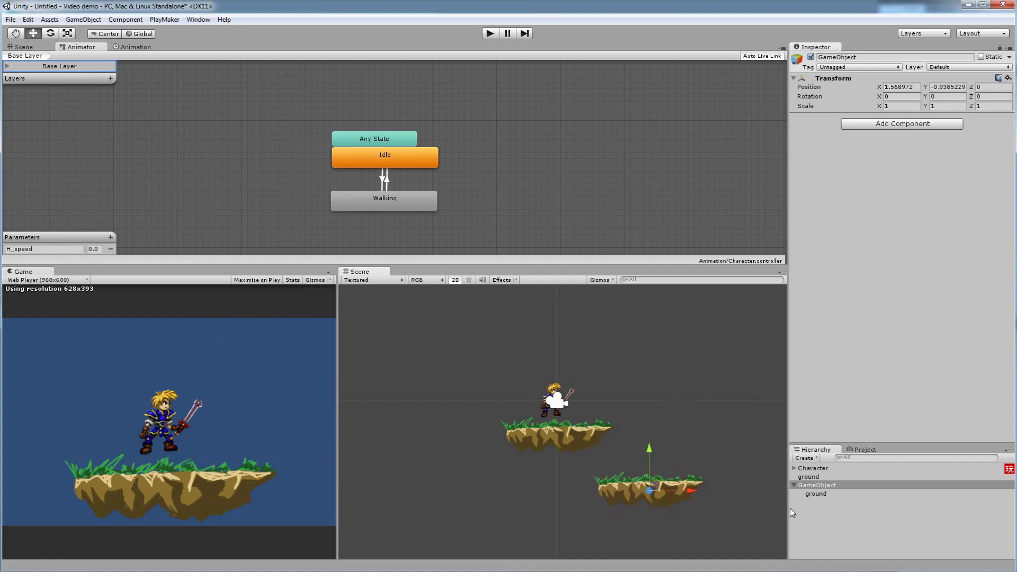
Step: Rename the empty parent object to Ground and check the ground platform nested inside it
click(794, 486)
click(814, 485)
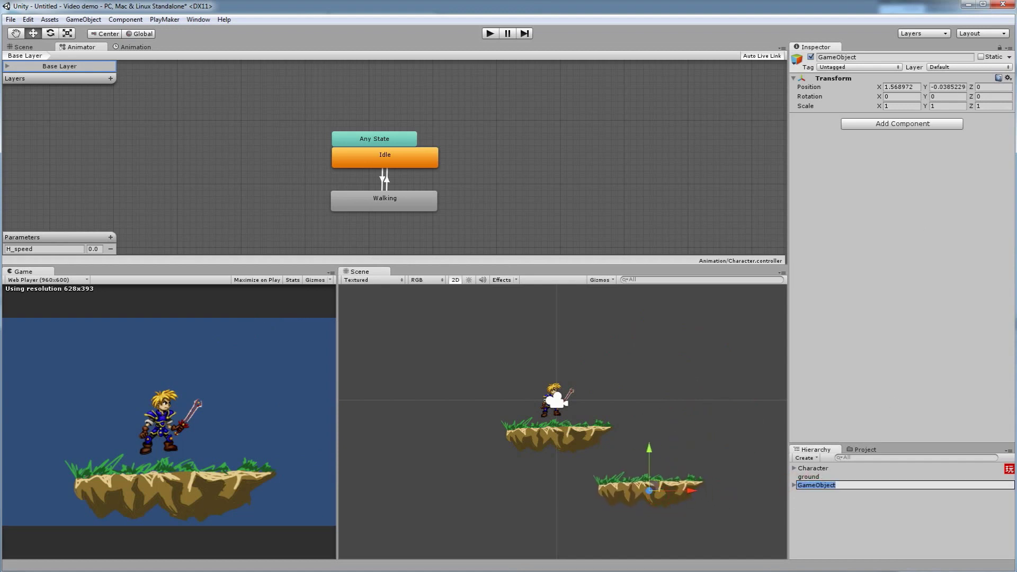
click(878, 58)
text(Go)
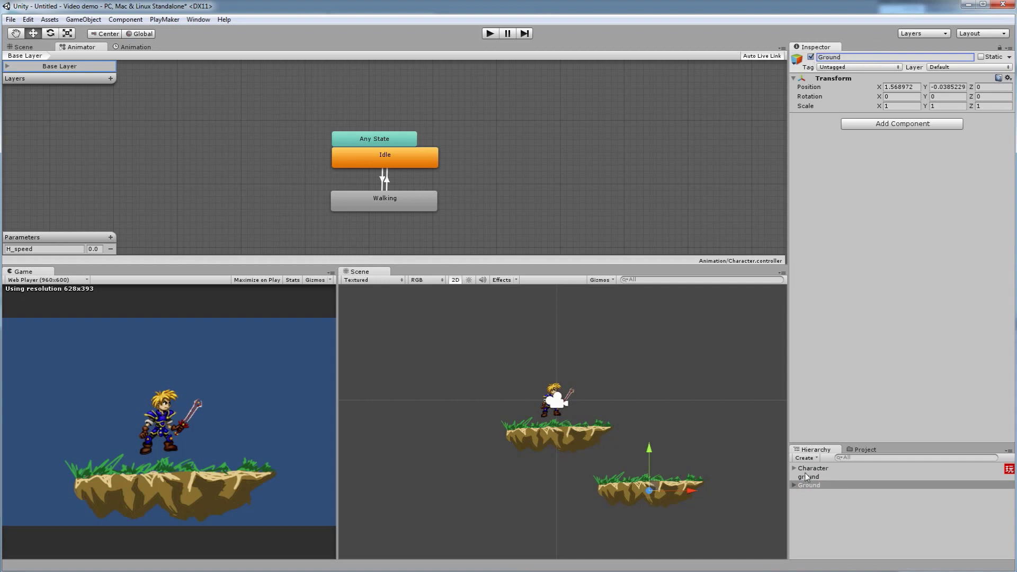
click(794, 485)
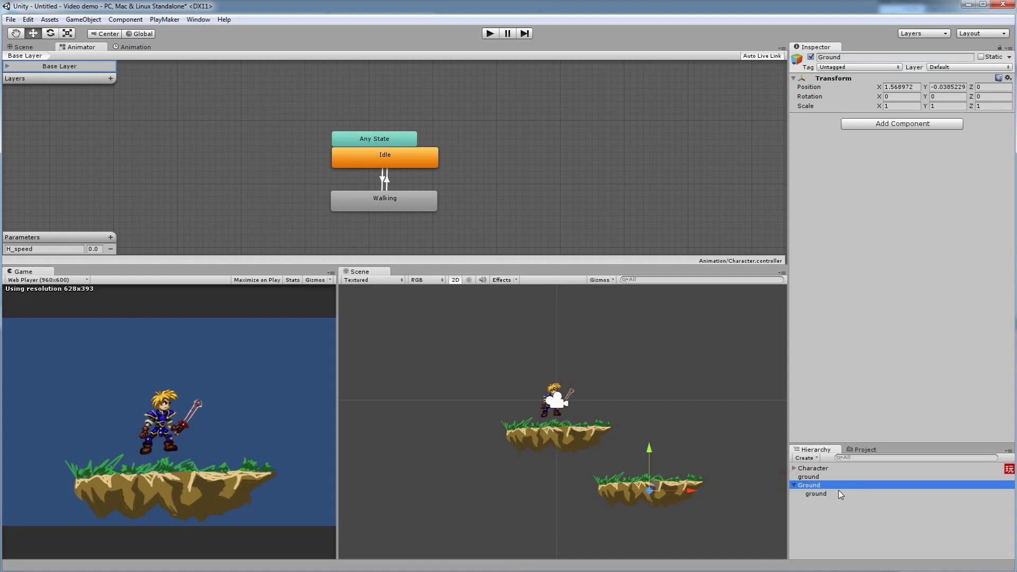
click(819, 495)
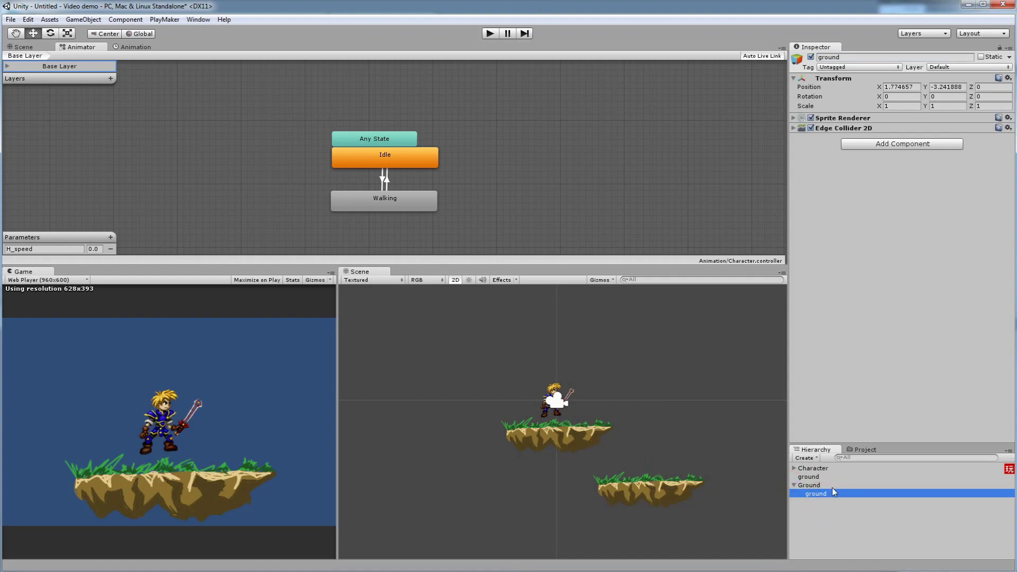
click(795, 485)
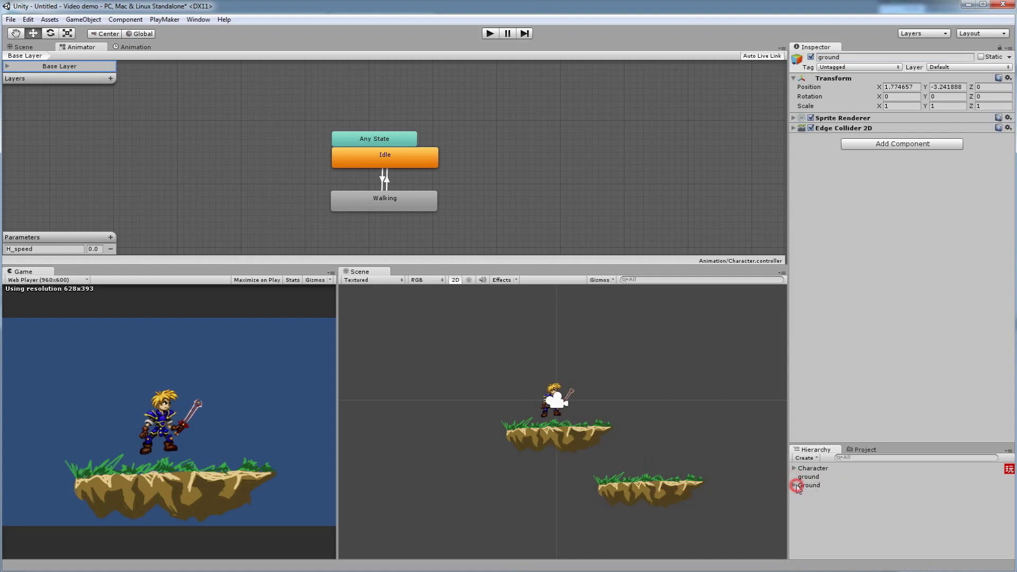
click(644, 485)
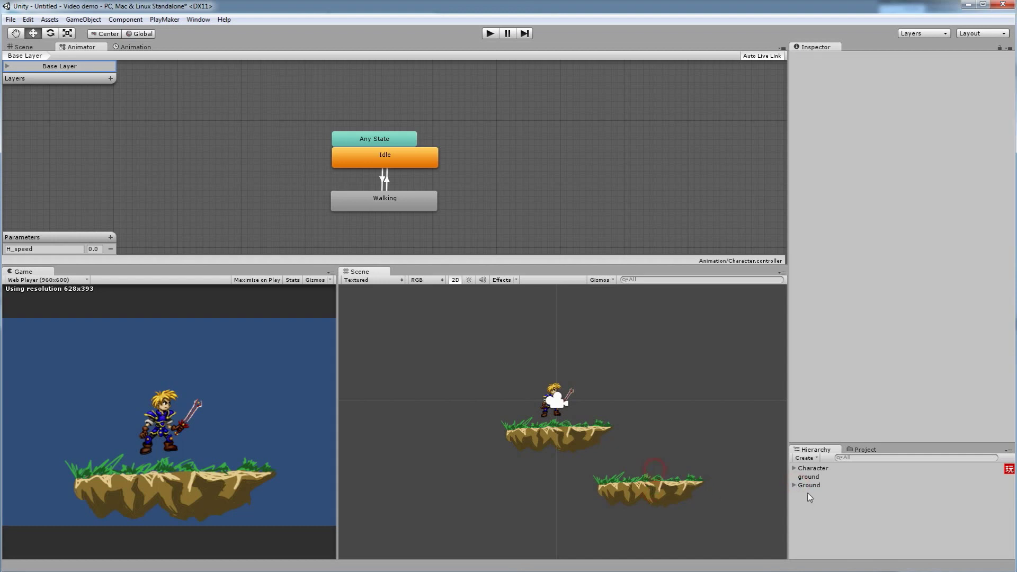
Step: Duplicate the Ground parent object twice, placing the copies at about X 4.54, Y -0.35 and X 7.67, Y -0.23
click(651, 488)
drag(655, 488, 742, 494)
key(ctrl+d)
middle_drag(689, 446, 539, 400)
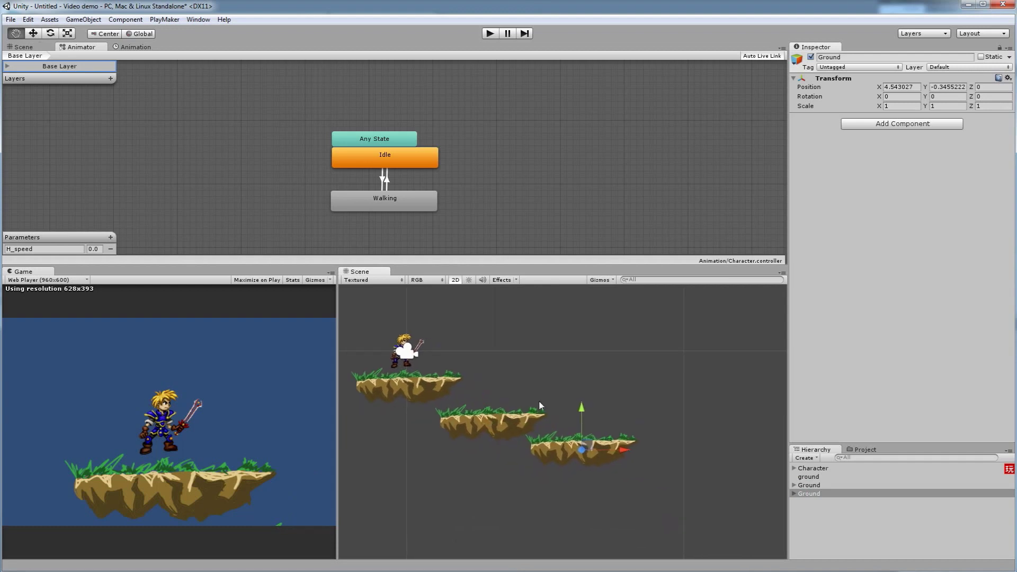
key(ctrl+d)
drag(641, 455, 675, 444)
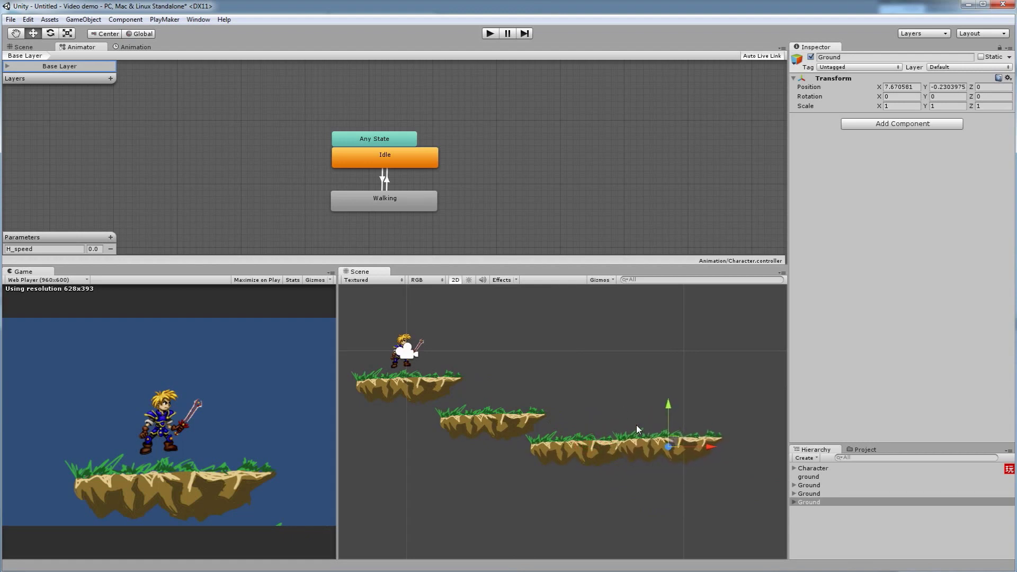
Step: Play the scene briefly with the added platforms, stop it, and widen the Game view
click(489, 34)
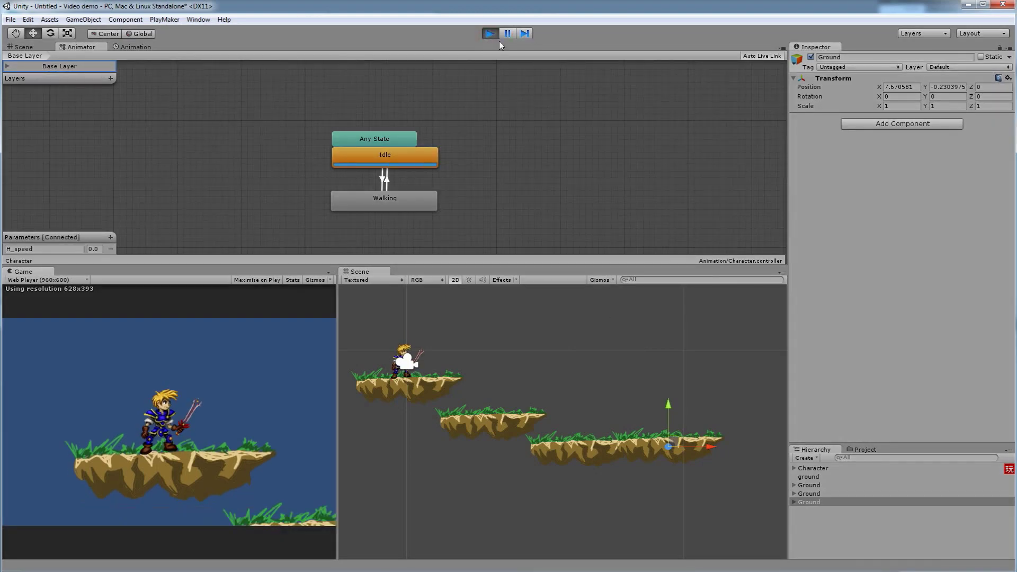
key(ctrl+p)
drag(336, 324, 618, 339)
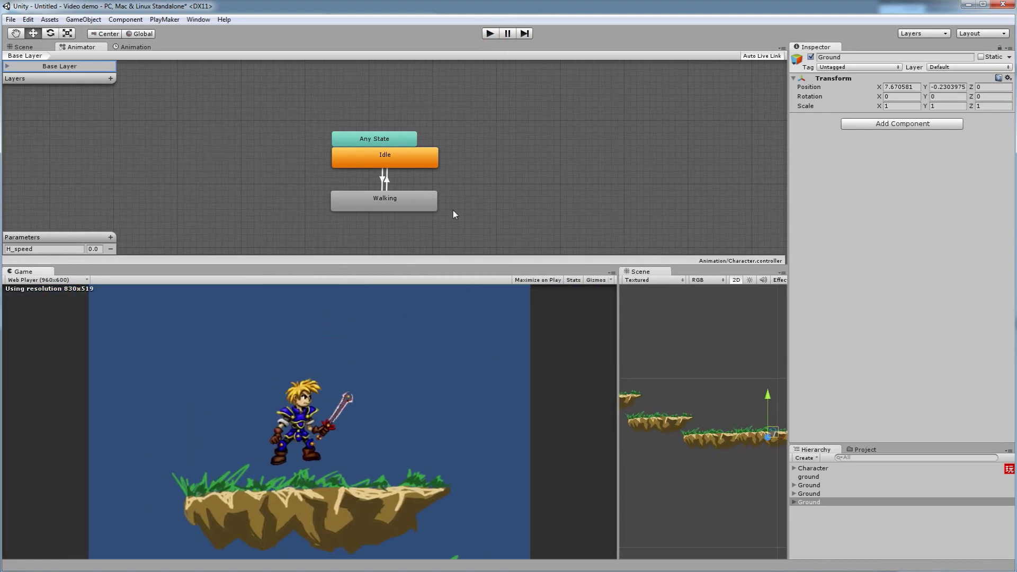
Step: Play the scene and walk the character across the ground platforms, reversing direction repeatedly to check the flipping and the Idle and Walking transitions
click(491, 34)
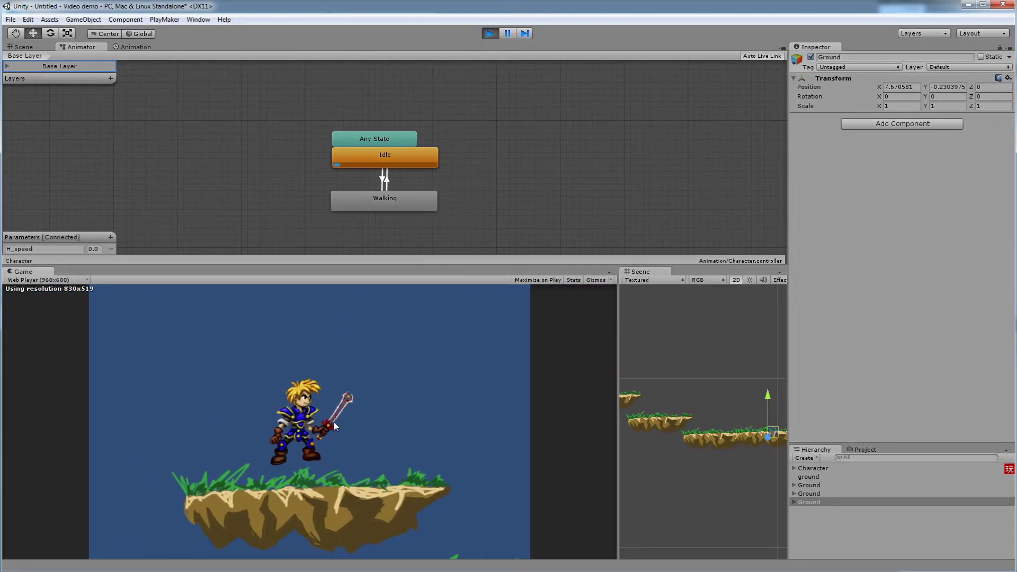
key(Left)
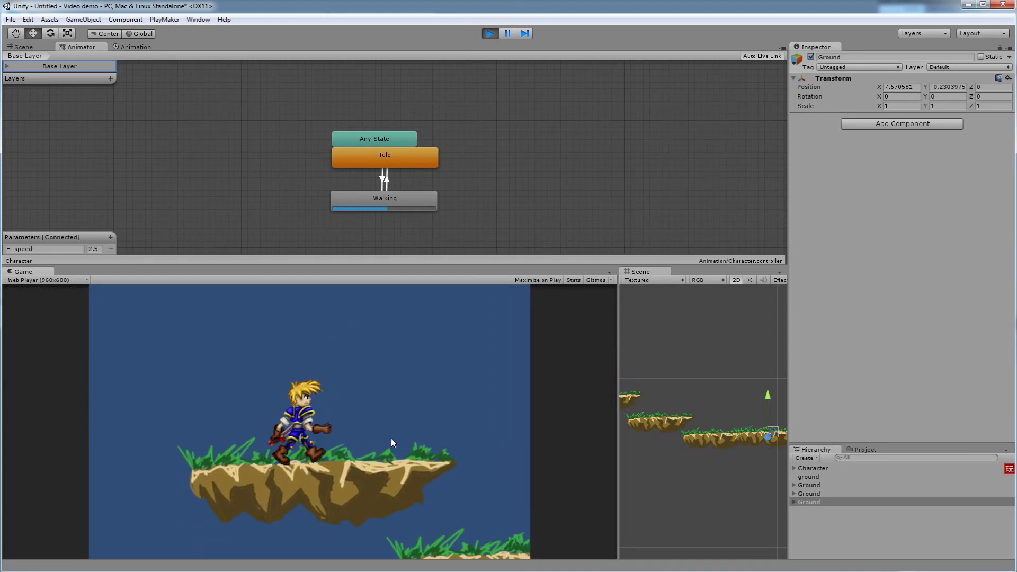
key(Left)
key(Right)
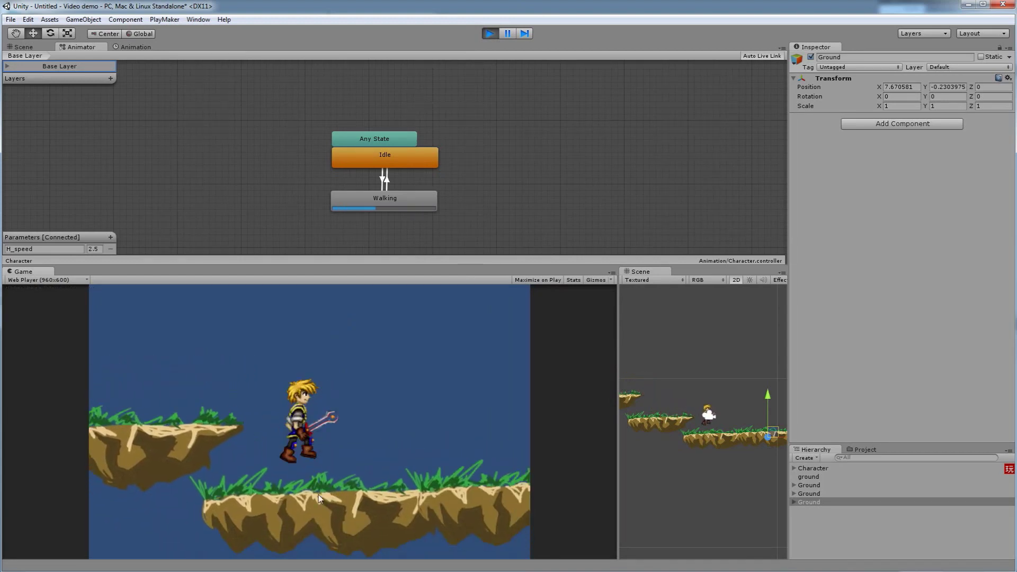
key(Left)
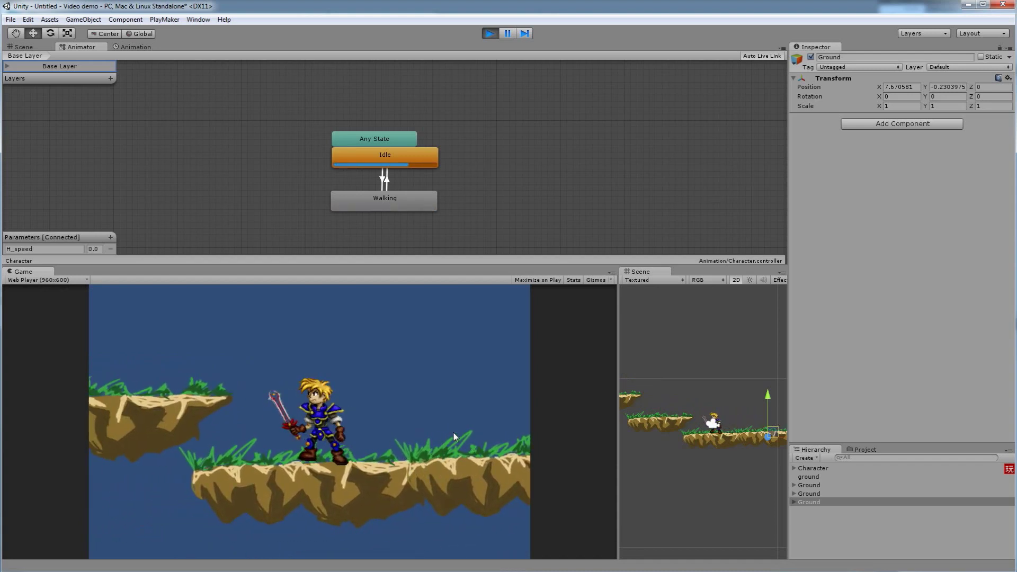
key(Right)
key(Left)
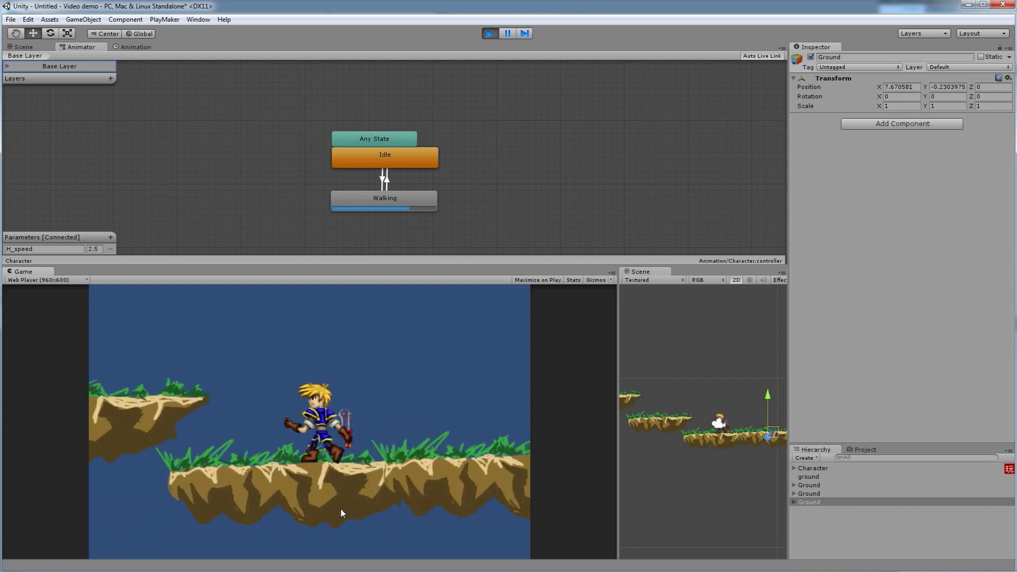
key(Right)
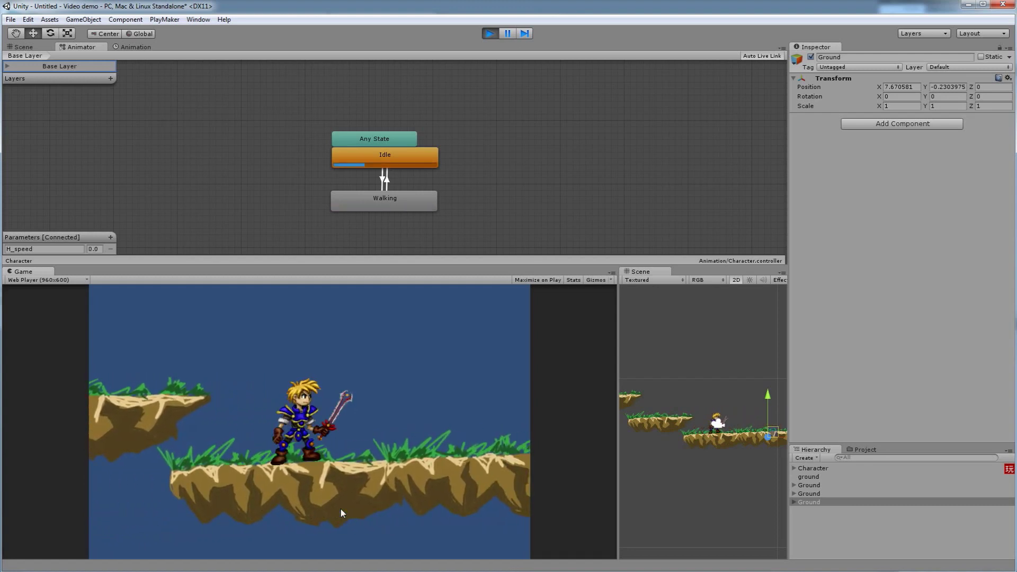
key(Left)
key(Right)
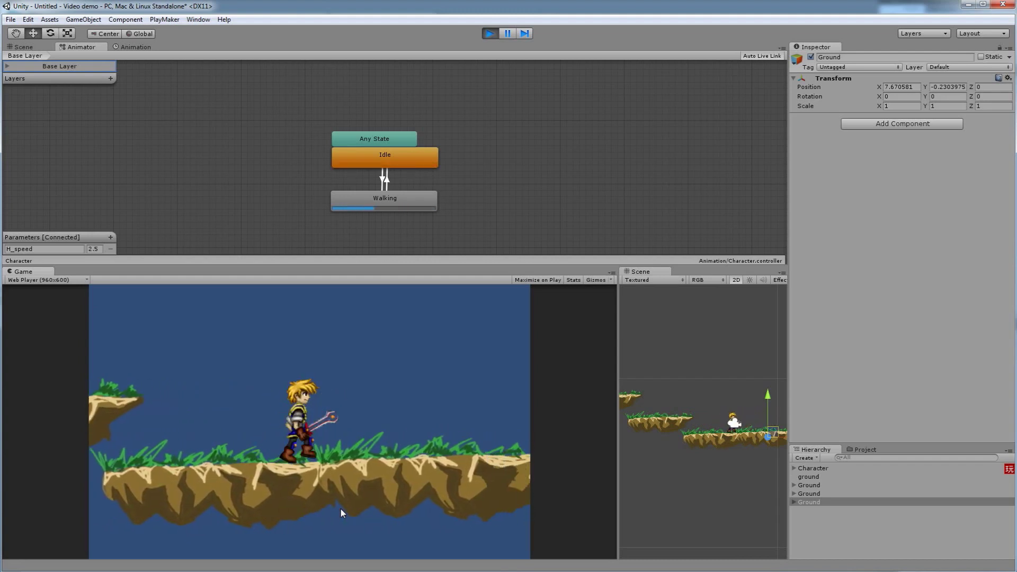